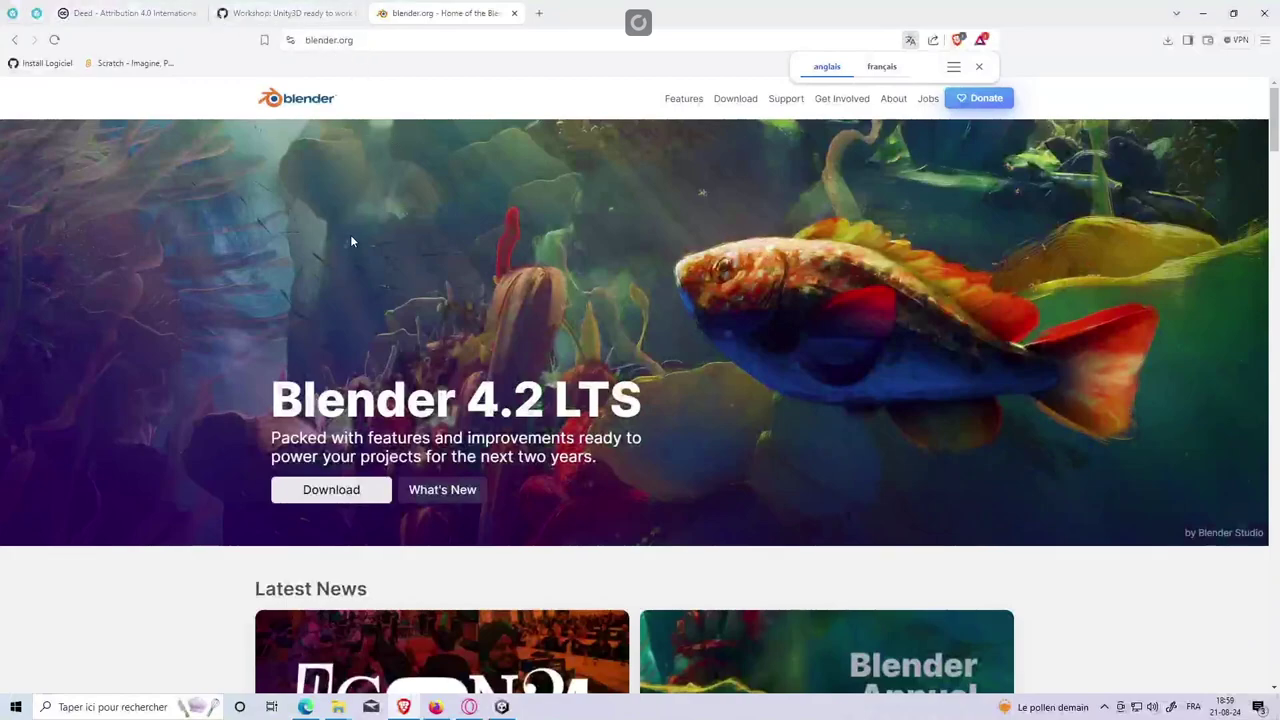
# Step: Download the Blender 4.2.1 LTS Windows installer (.msi) in Brave and launch it from recent downloads
pyautogui.click(311, 495)
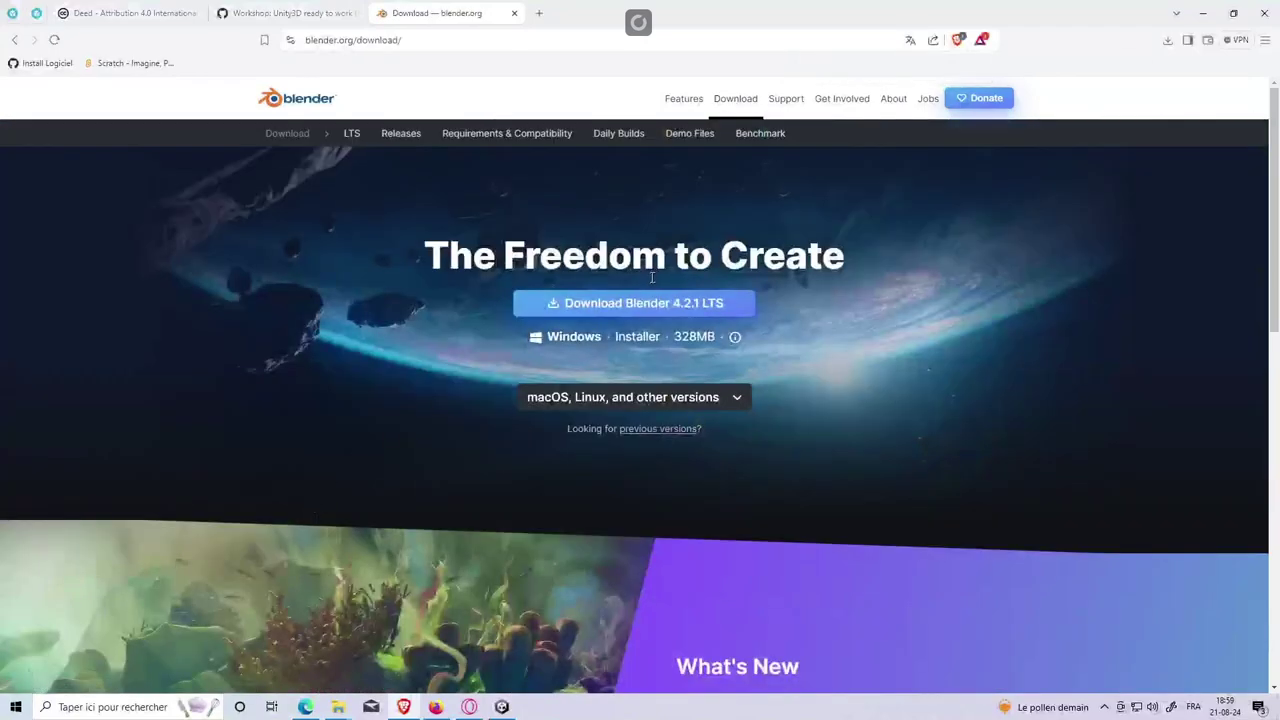
pyautogui.click(588, 305)
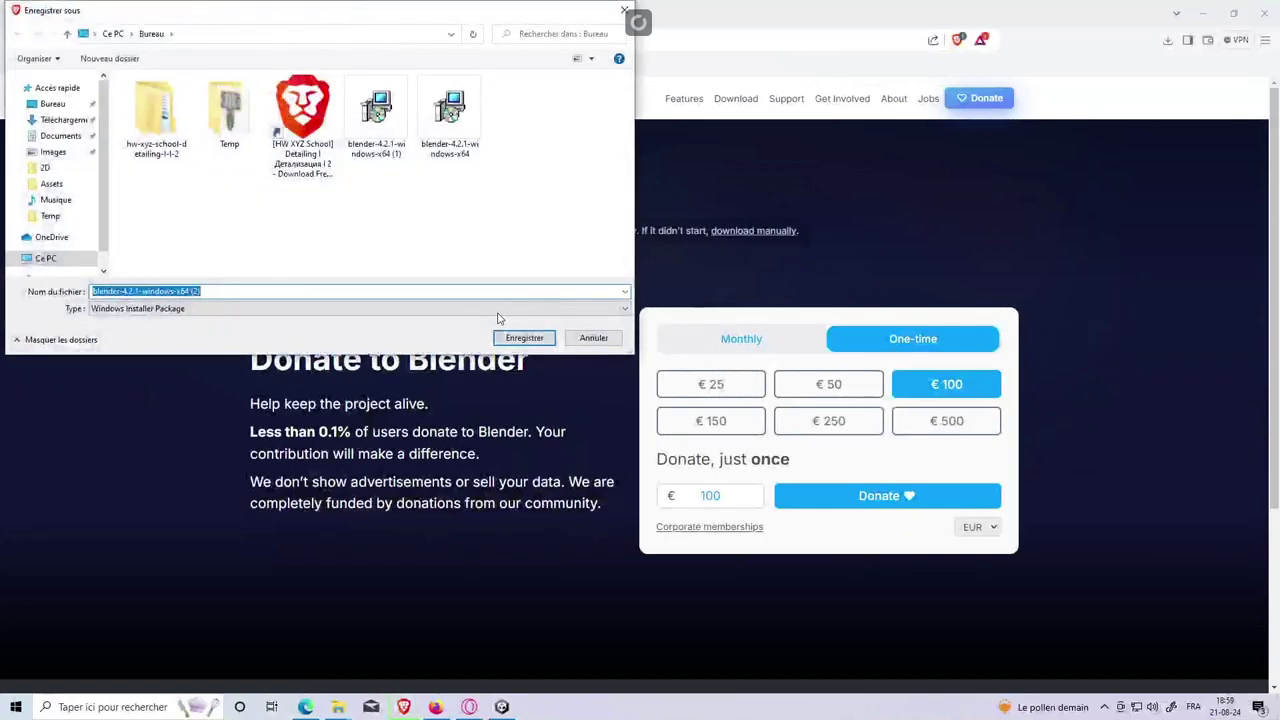
pyautogui.click(527, 338)
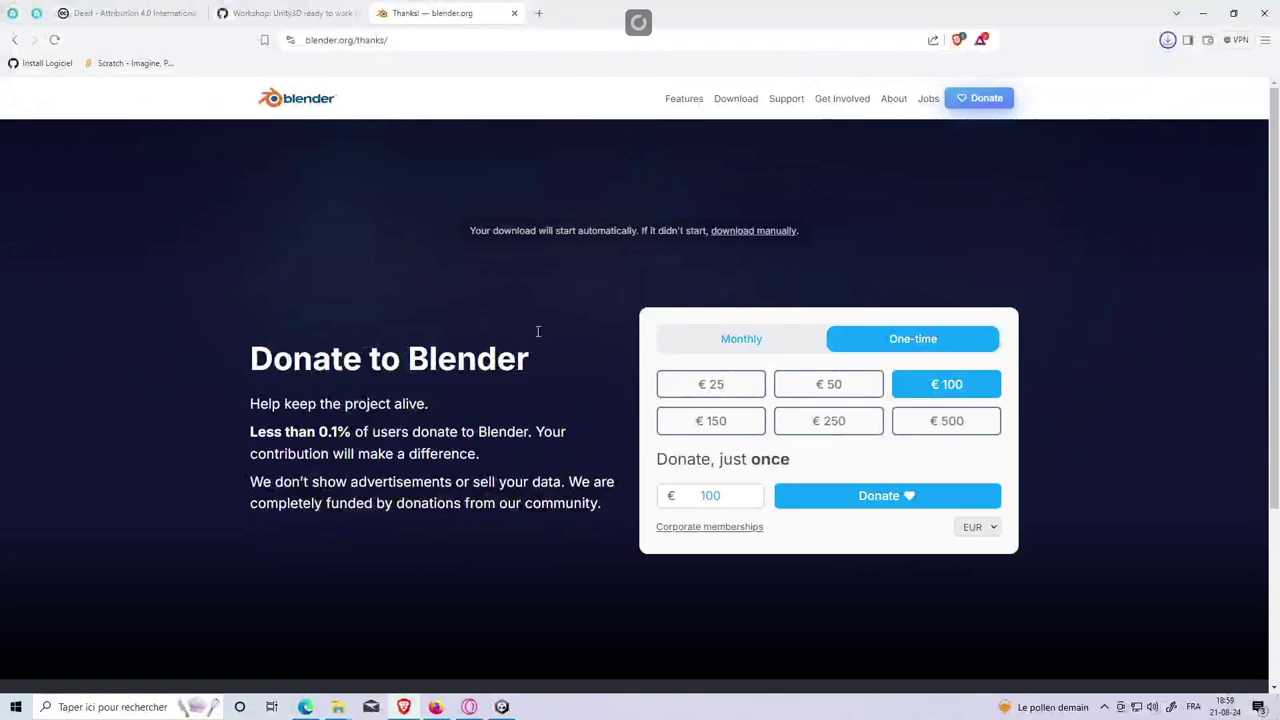
pyautogui.click(1167, 40)
pyautogui.moveTo(1045, 100)
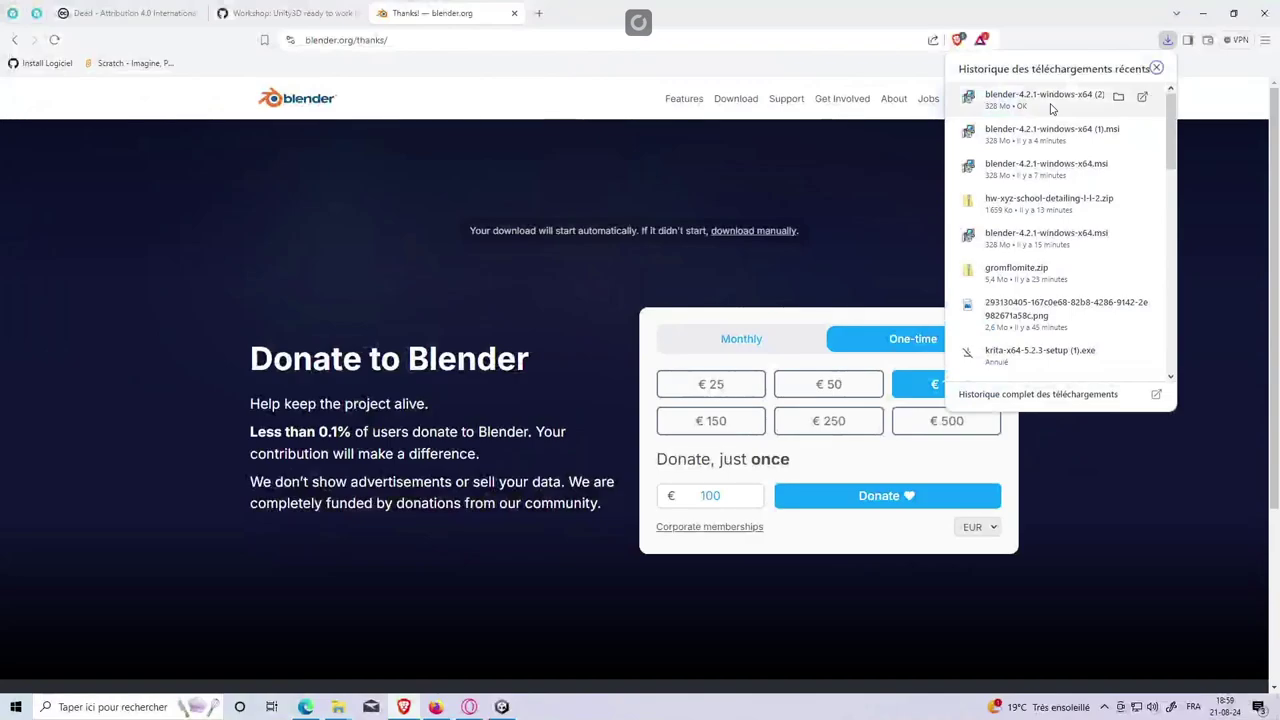
pyautogui.click(1051, 109)
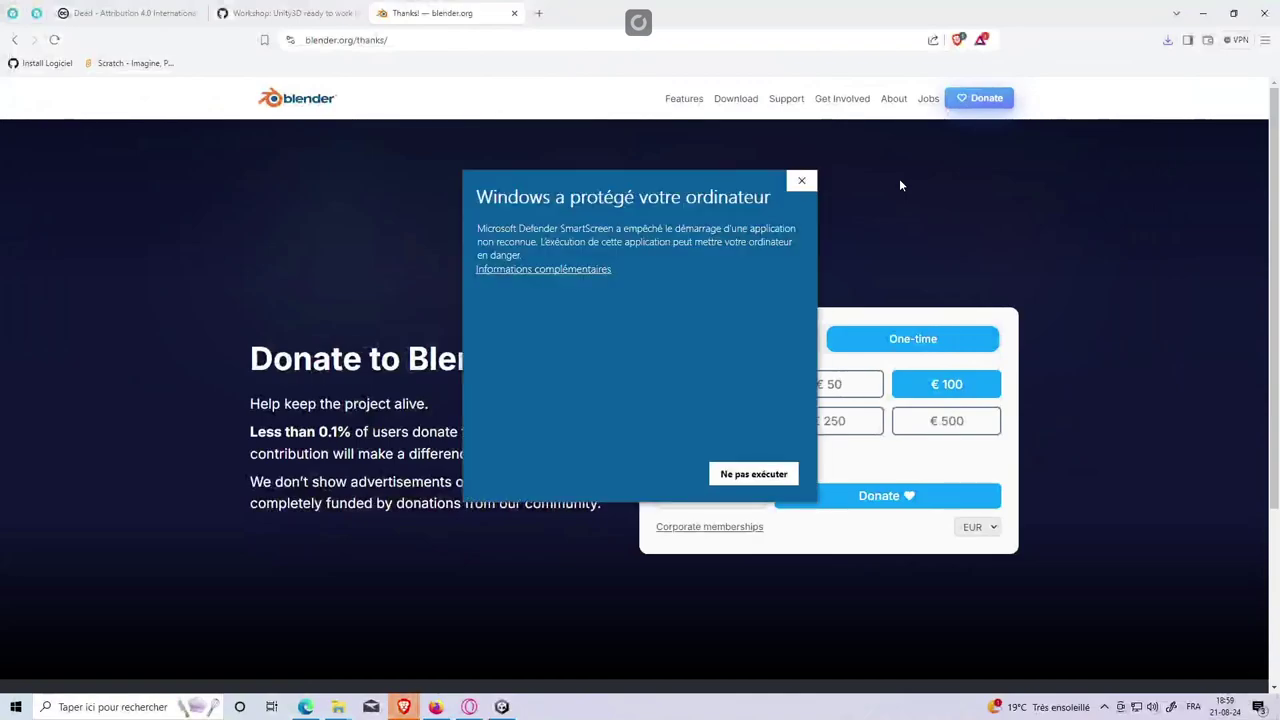
# Step: Choose 'Exécuter quand même' in the SmartScreen warning so the Blender installer runs
pyautogui.moveTo(640, 174); pyautogui.dragTo(603, 178)
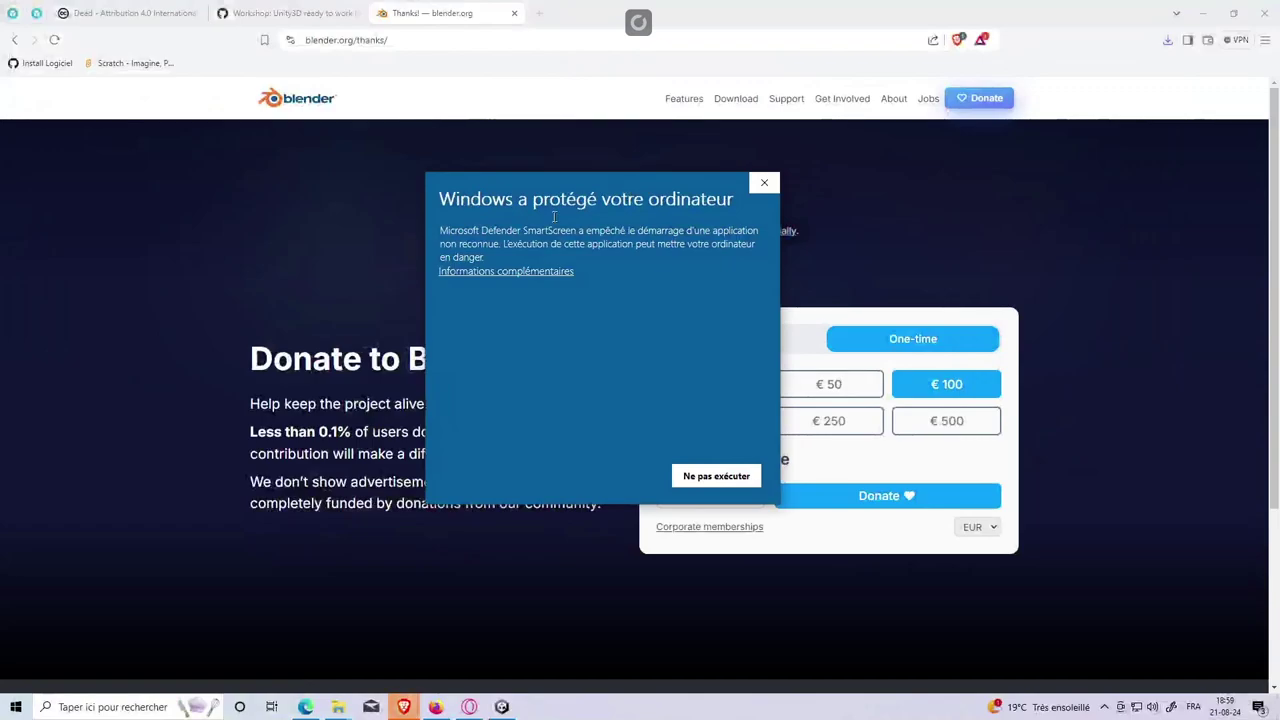
pyautogui.click(541, 272)
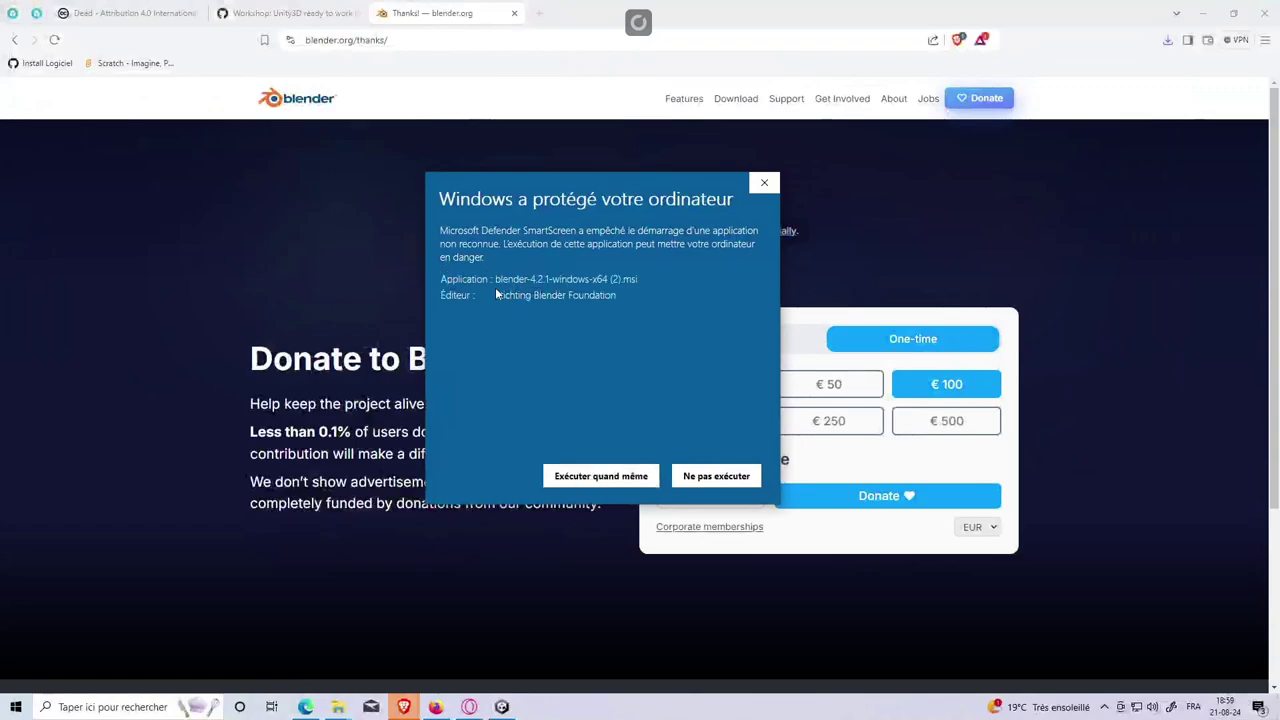
pyautogui.click(607, 474)
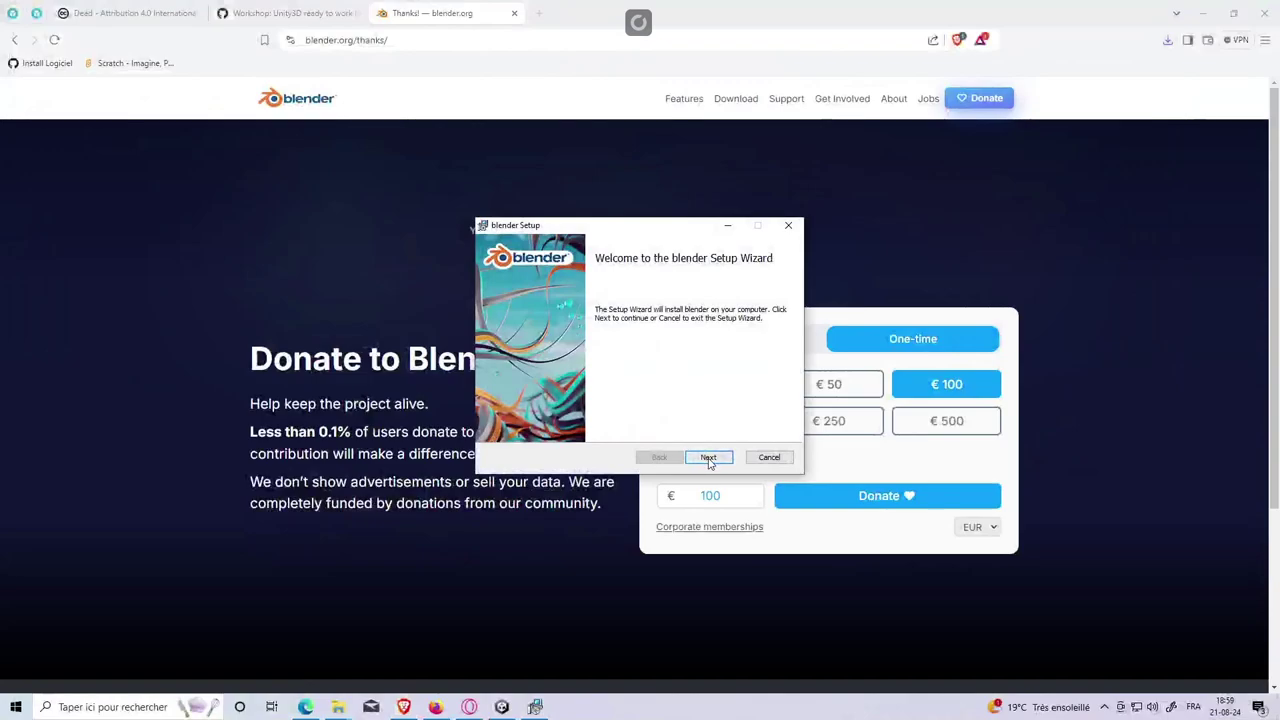
# Step: Accept the licence, install Blender with default features, approve the UAC prompt, and finish the wizard
pyautogui.click(708, 457)
pyautogui.click(638, 428)
pyautogui.click(708, 457)
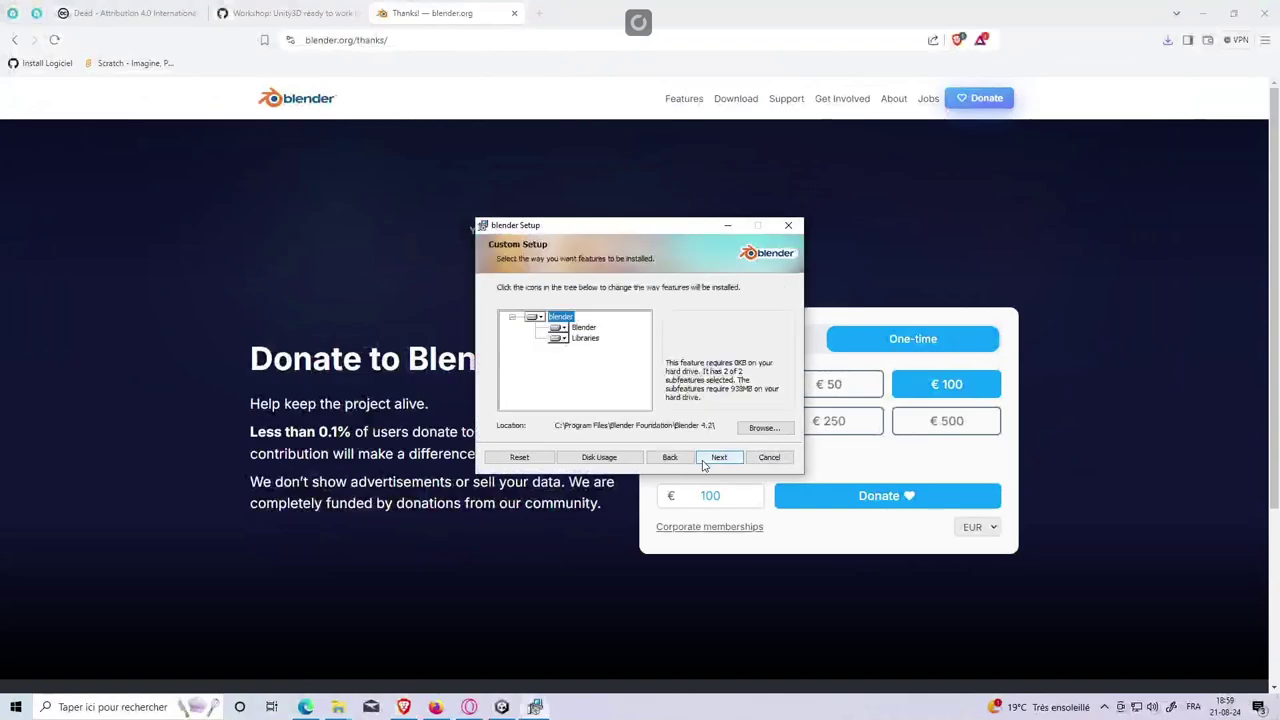
pyautogui.click(708, 457)
pyautogui.click(705, 457)
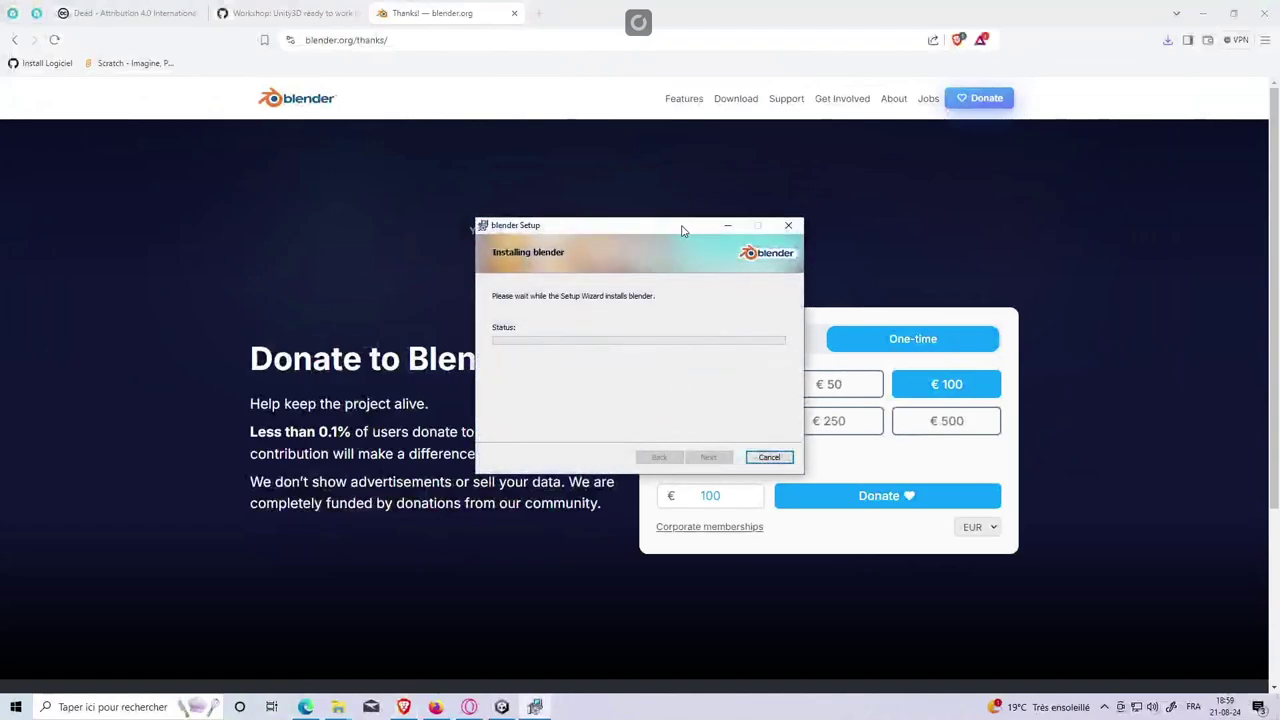
pyautogui.moveTo(680, 229); pyautogui.dragTo(486, 221)
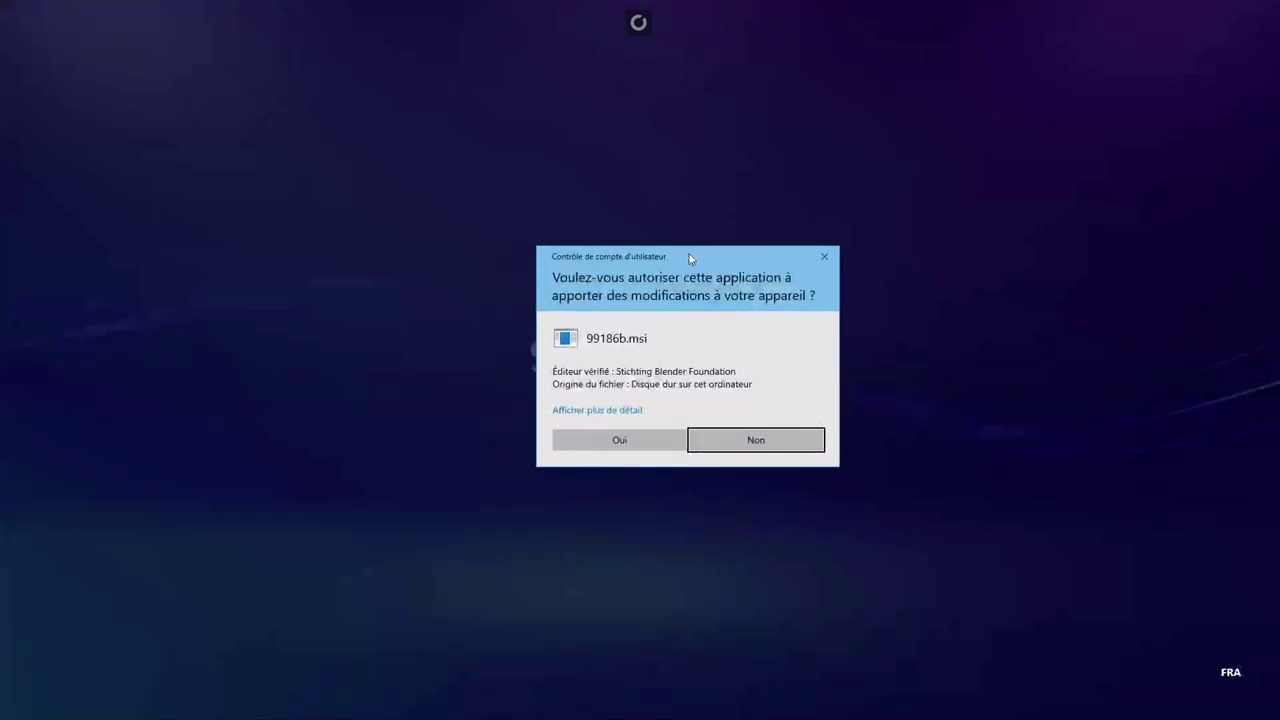
pyautogui.click(600, 420)
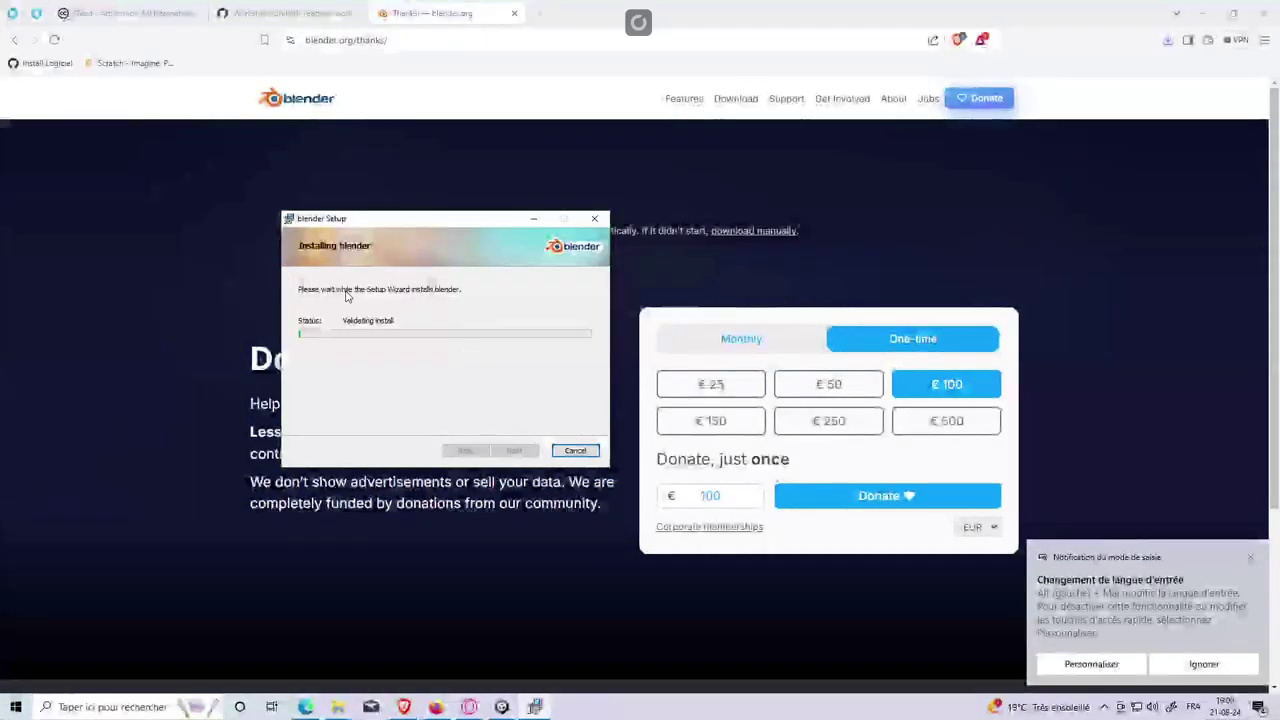
pyautogui.moveTo(381, 220); pyautogui.dragTo(439, 225)
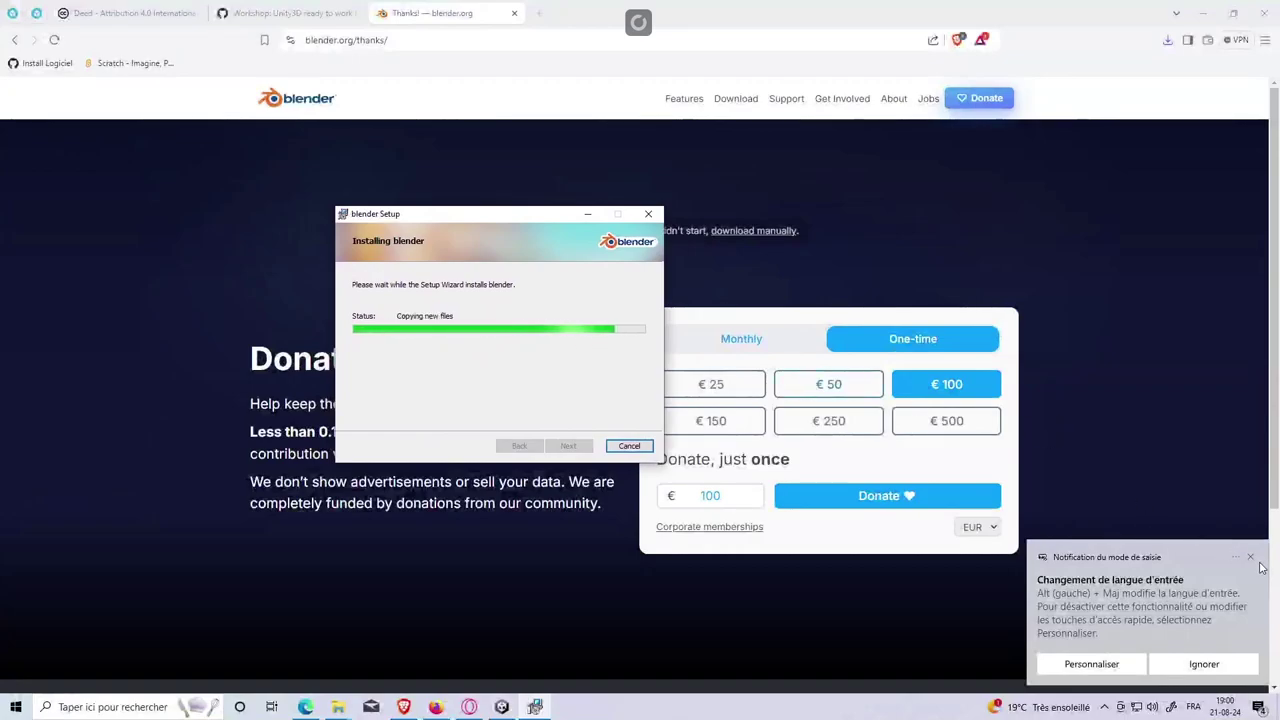
pyautogui.click(902, 465)
pyautogui.click(443, 313)
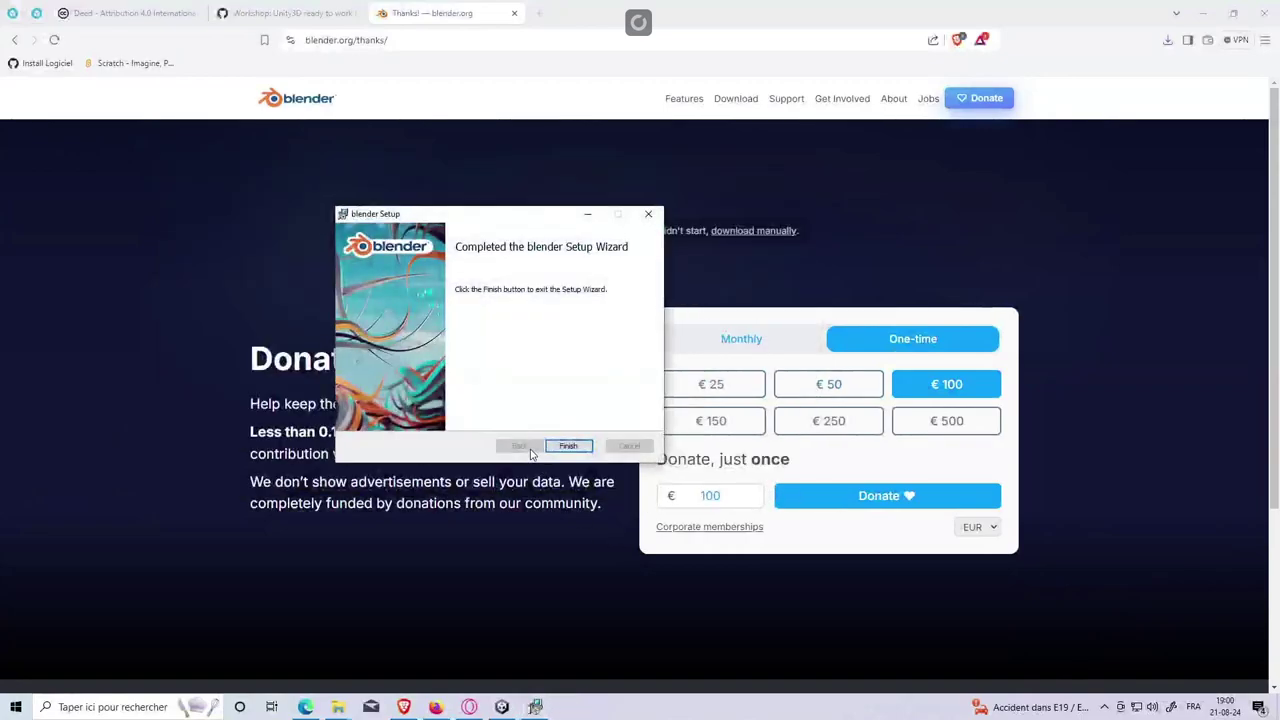
pyautogui.click(584, 447)
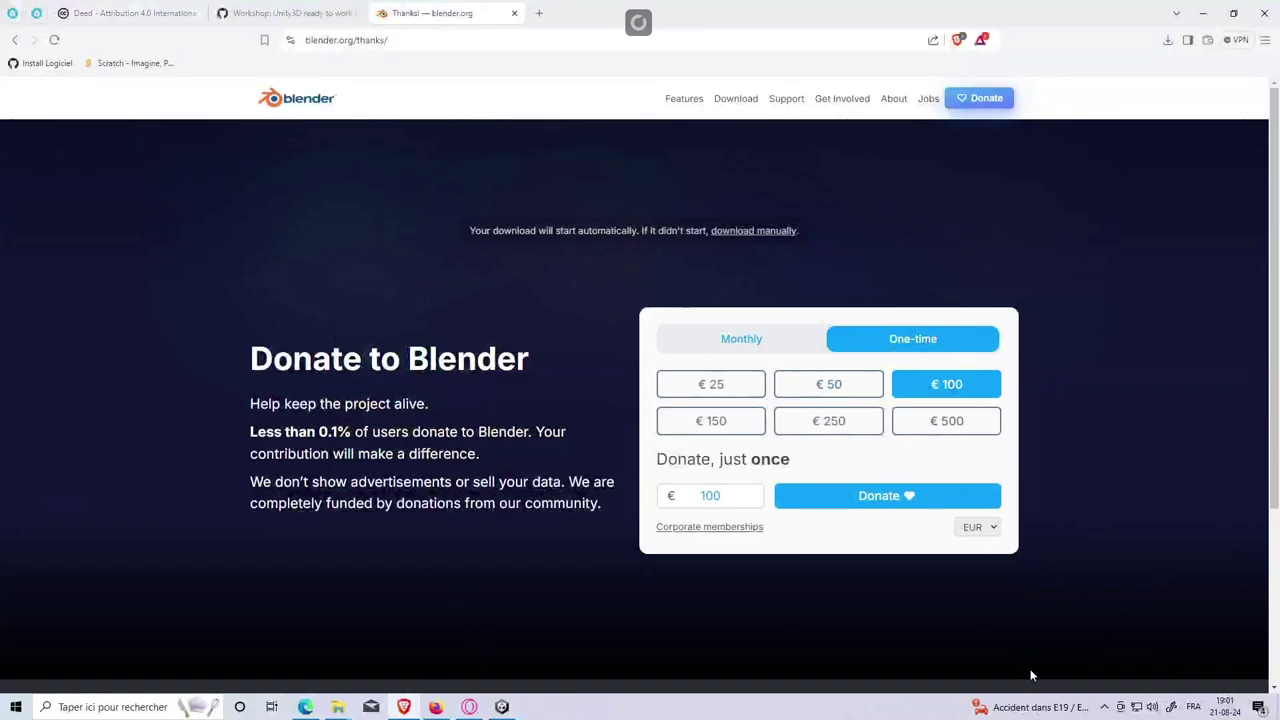
# Step: Launch Blender 4.2 by searching 'blender' from the Start menu
pyautogui.click(1104, 707)
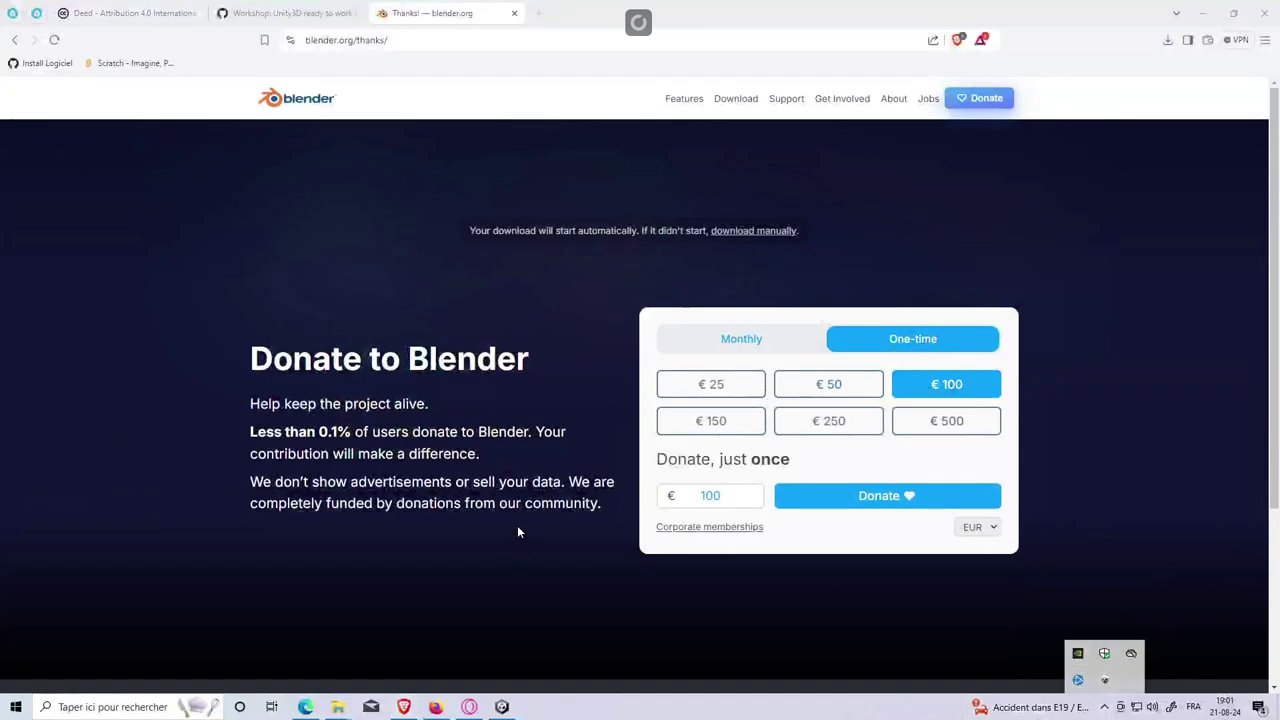
pyautogui.click(16, 706)
pyautogui.write('blen')
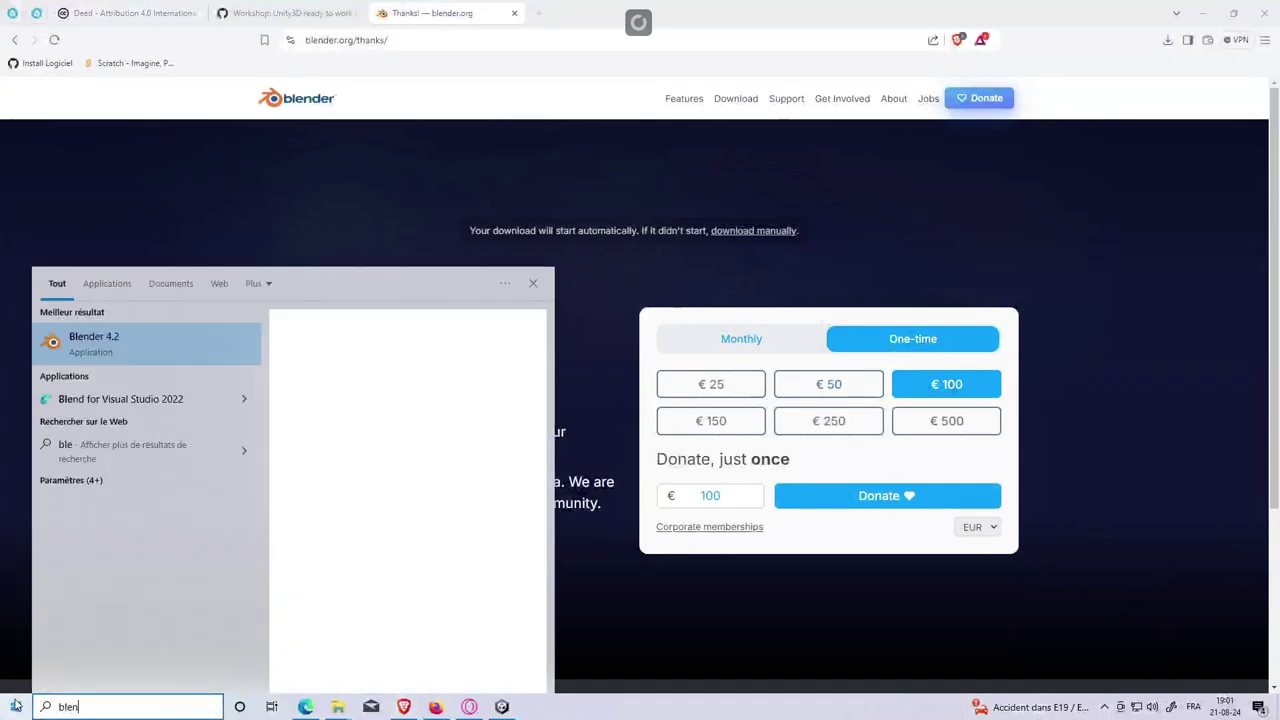
pyautogui.press('Return')
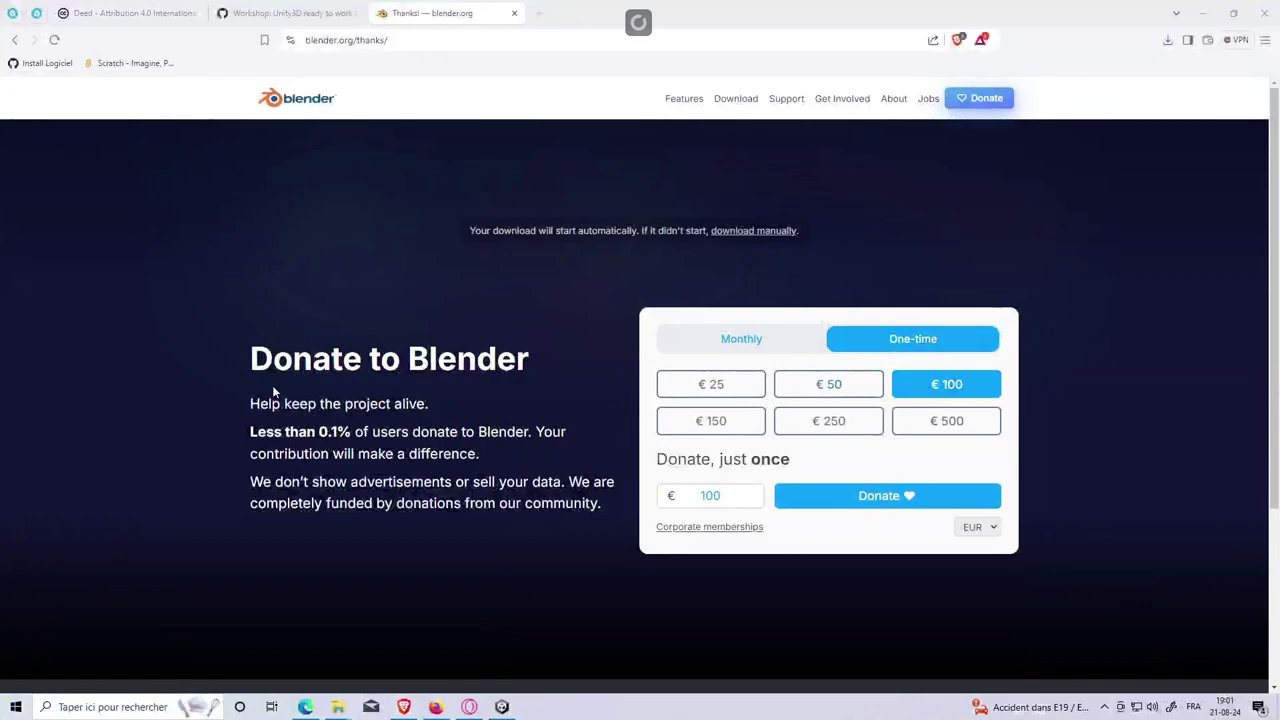
pyautogui.press('super')
pyautogui.write('ble')
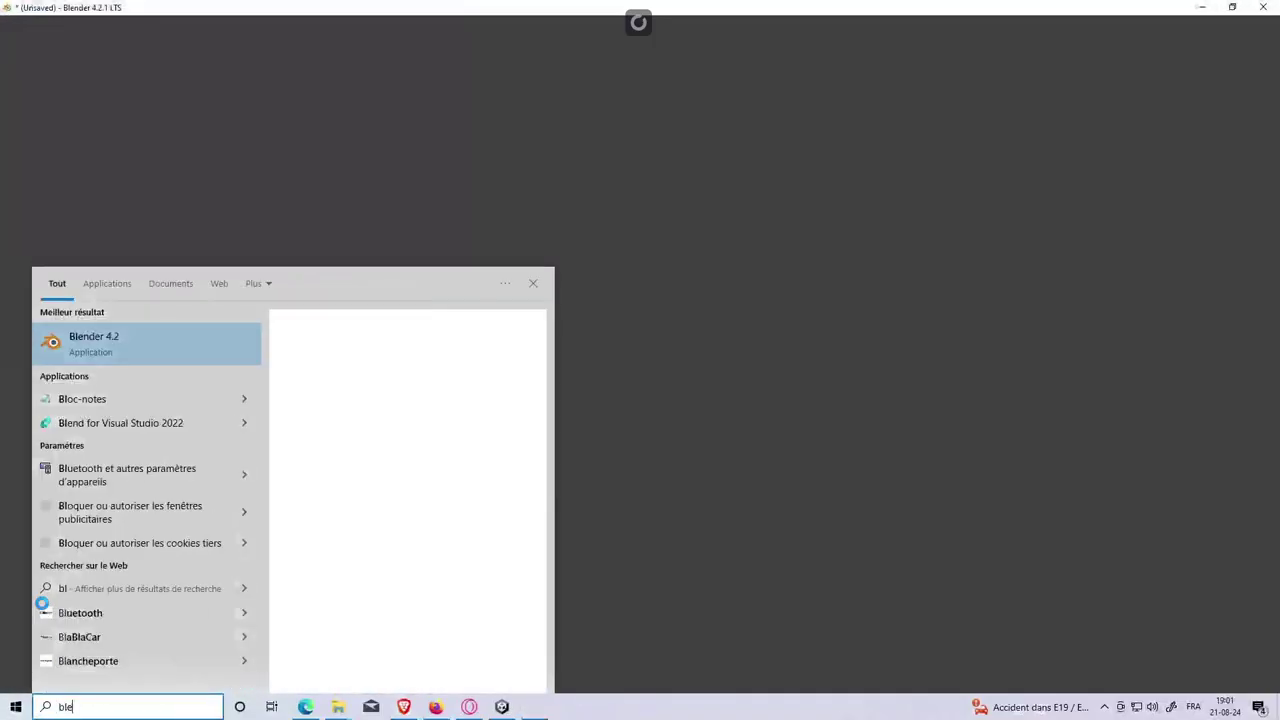
pyautogui.write('nder')
pyautogui.press('Return')
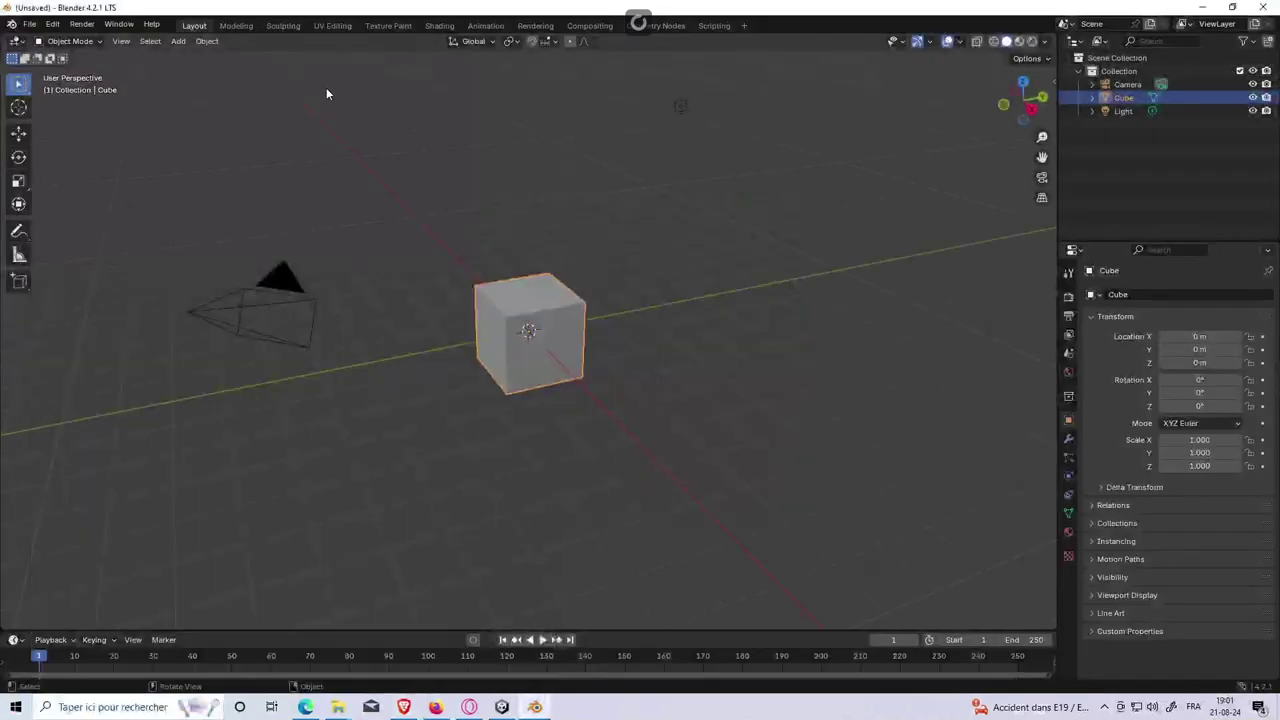
# Step: Box-select the default camera, cube and light and delete them
pyautogui.moveTo(194, 87); pyautogui.dragTo(383, 450)
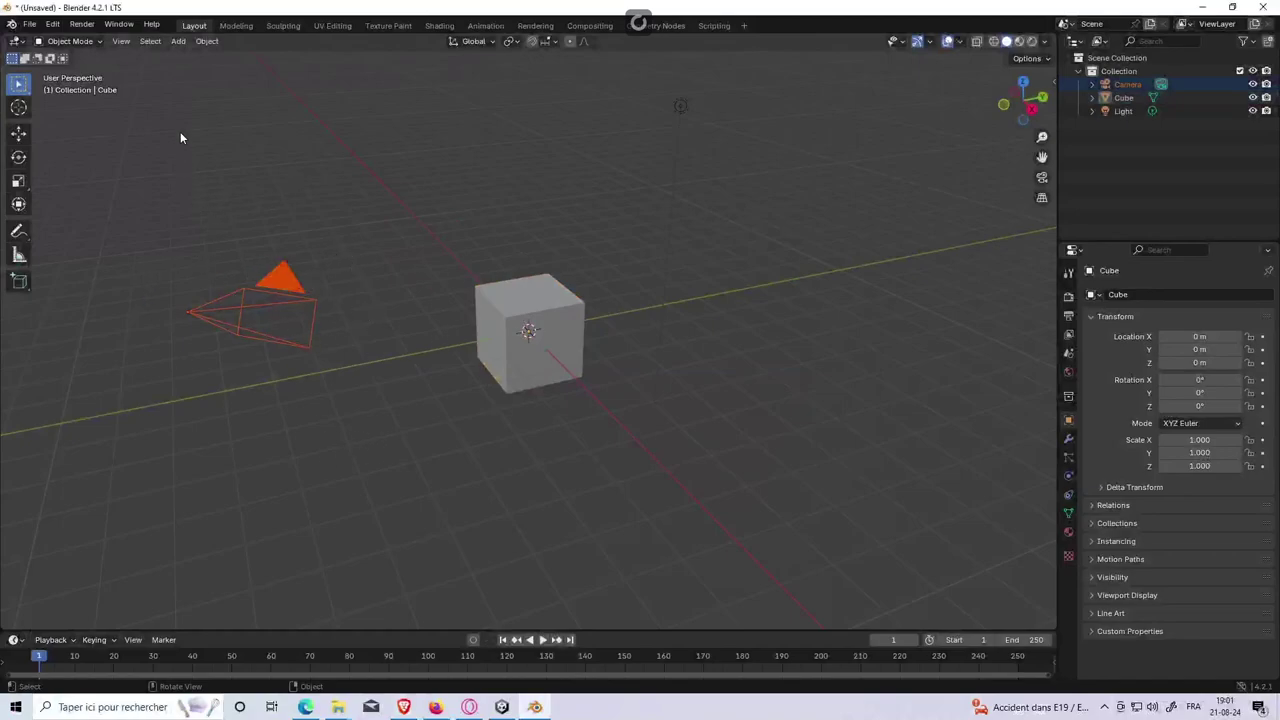
pyautogui.moveTo(630, 85); pyautogui.dragTo(764, 188)
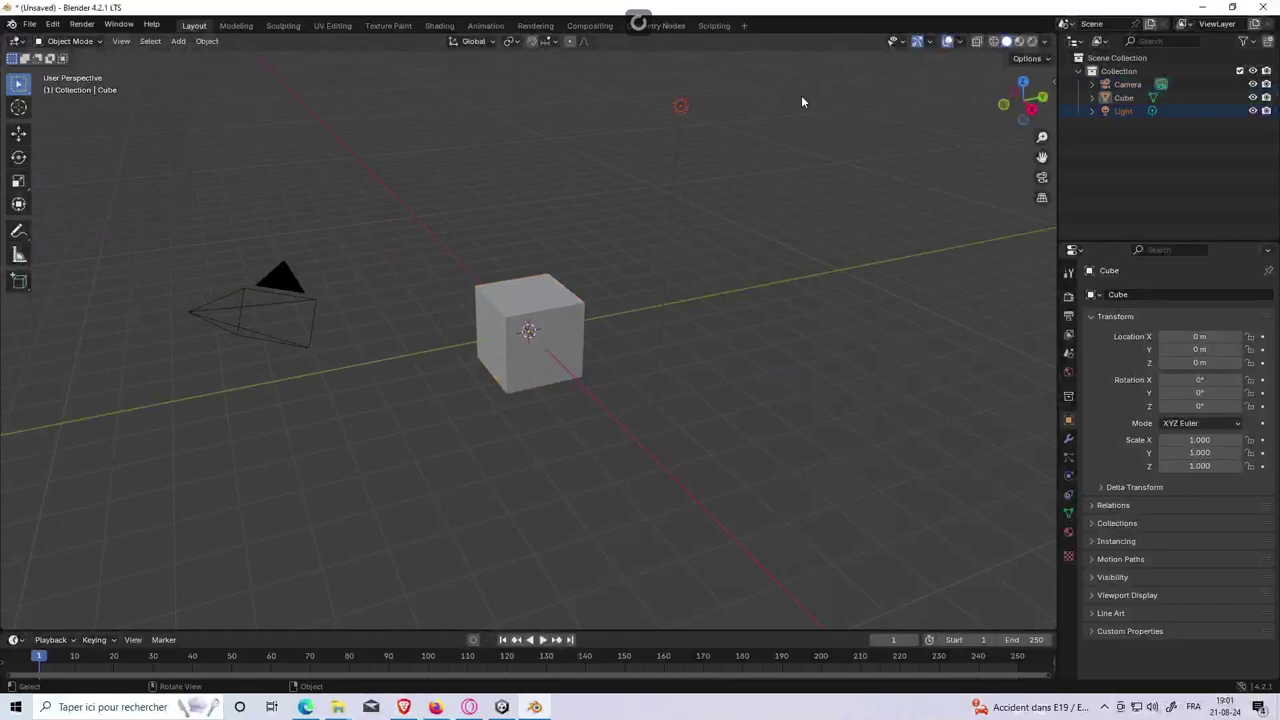
pyautogui.moveTo(147, 63); pyautogui.dragTo(891, 552)
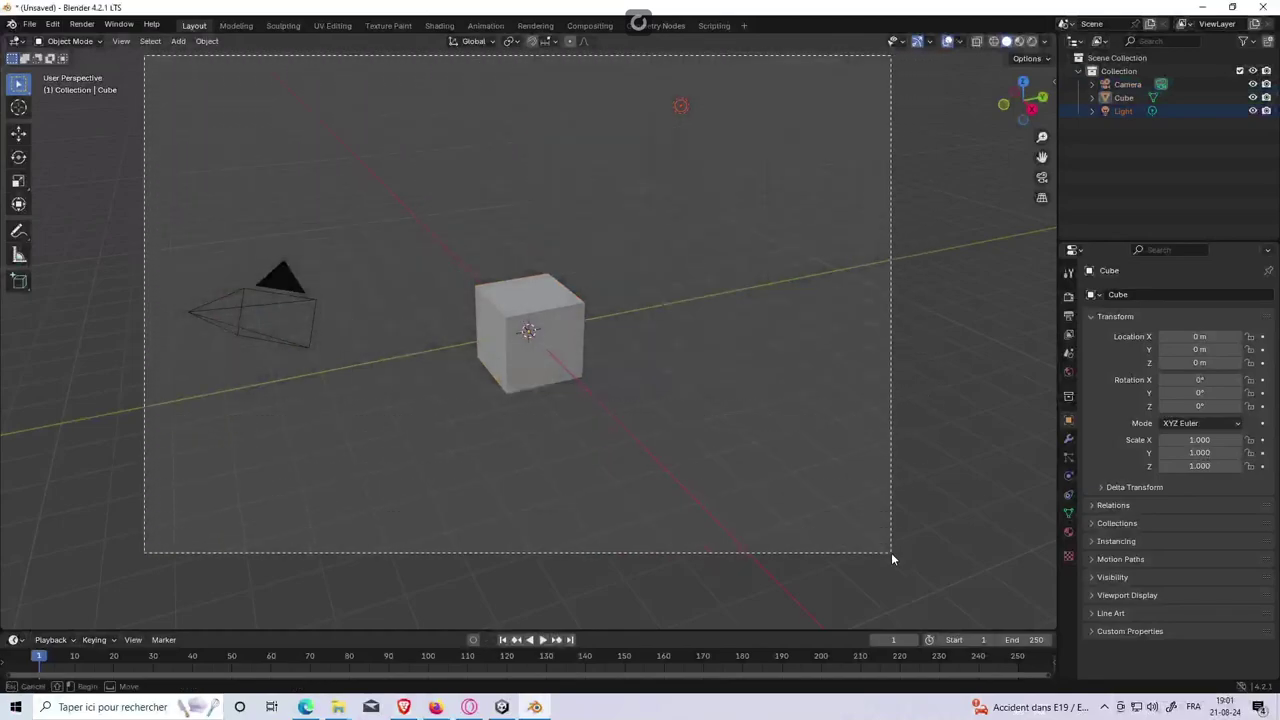
pyautogui.press('Delete')
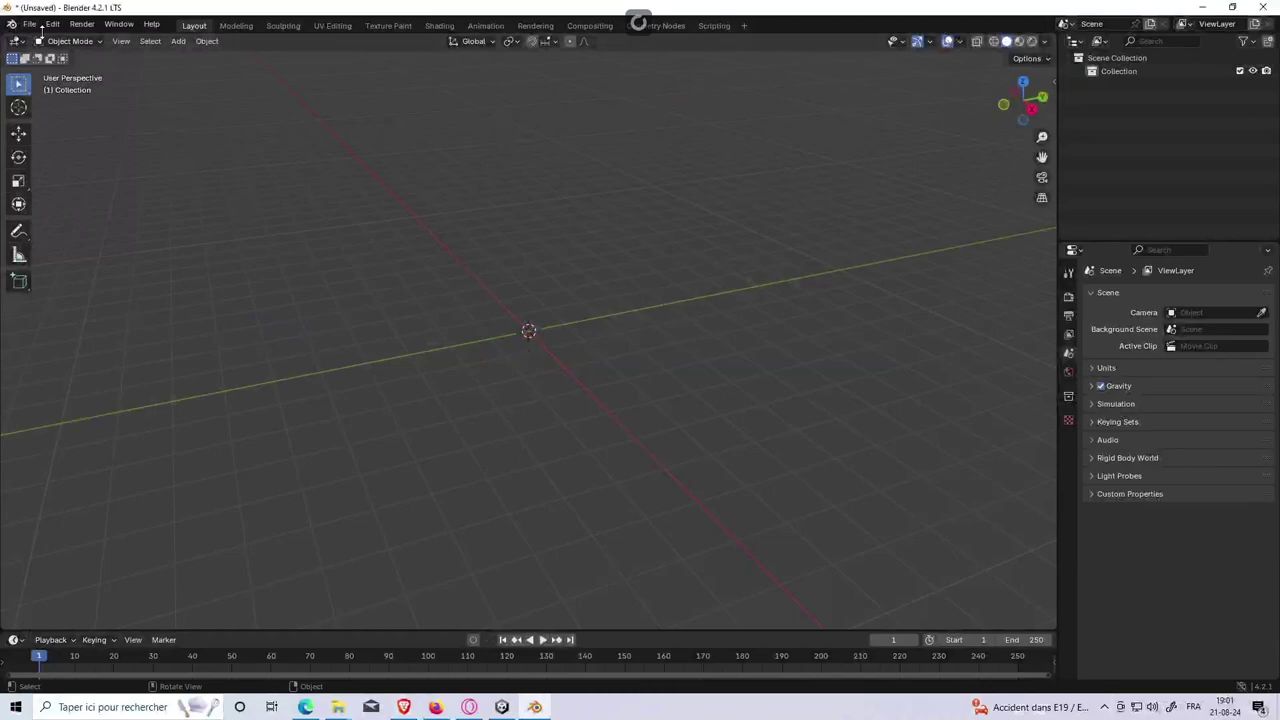
# Step: Add an Ico Sphere mesh at the world origin
pyautogui.click(176, 41)
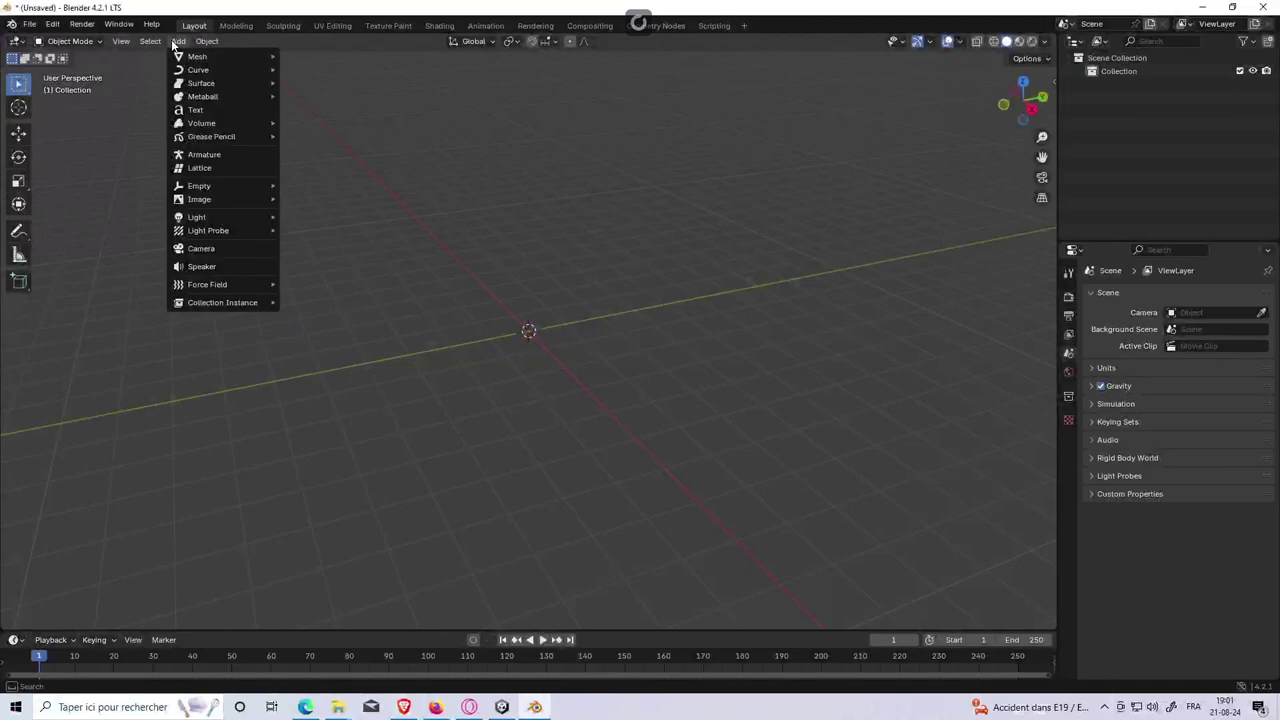
pyautogui.moveTo(210, 56)
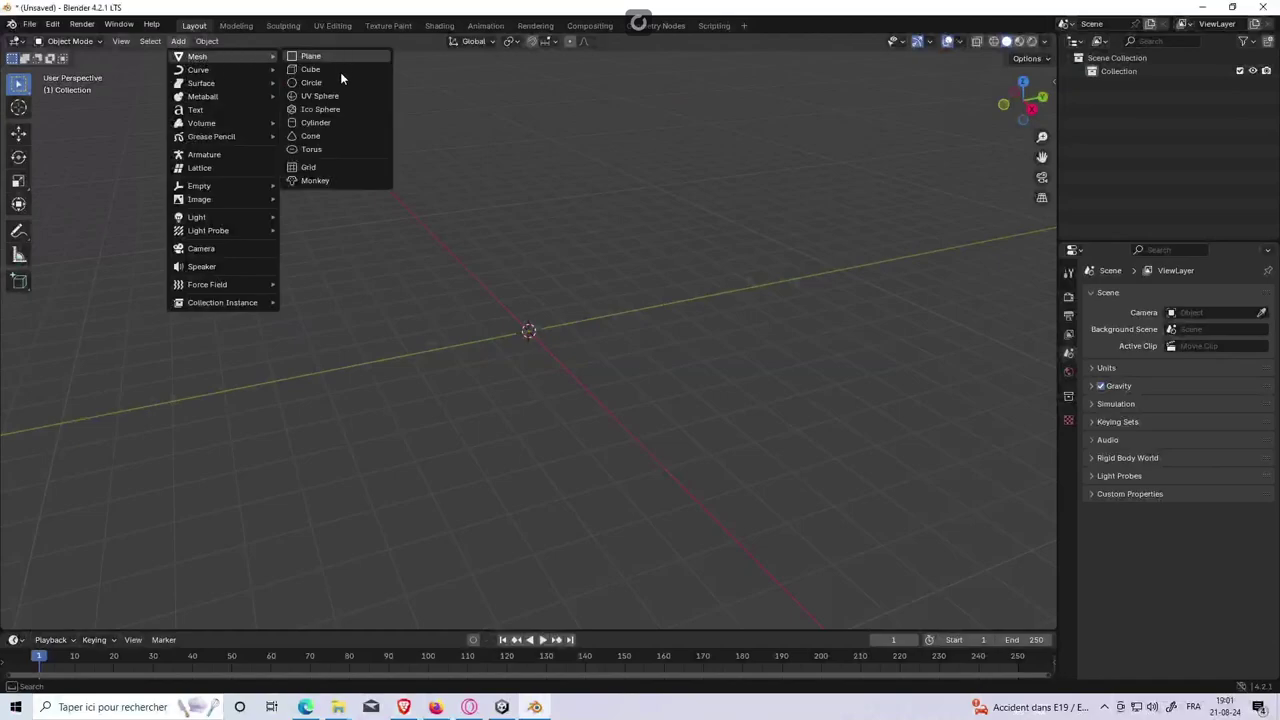
pyautogui.click(330, 107)
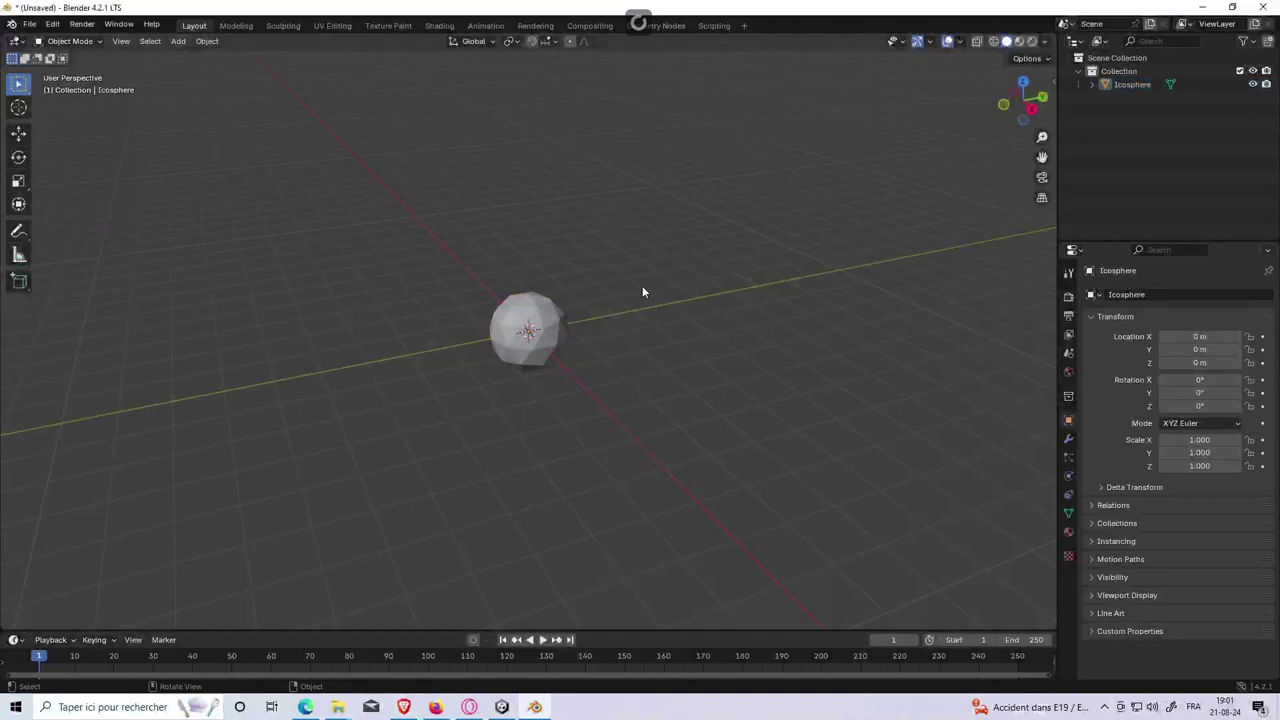
pyautogui.scroll(4, 615, 365)
pyautogui.scroll(3, 640, 355)
pyautogui.scroll(-1, 667, 344)
pyautogui.rightClick(700, 330)
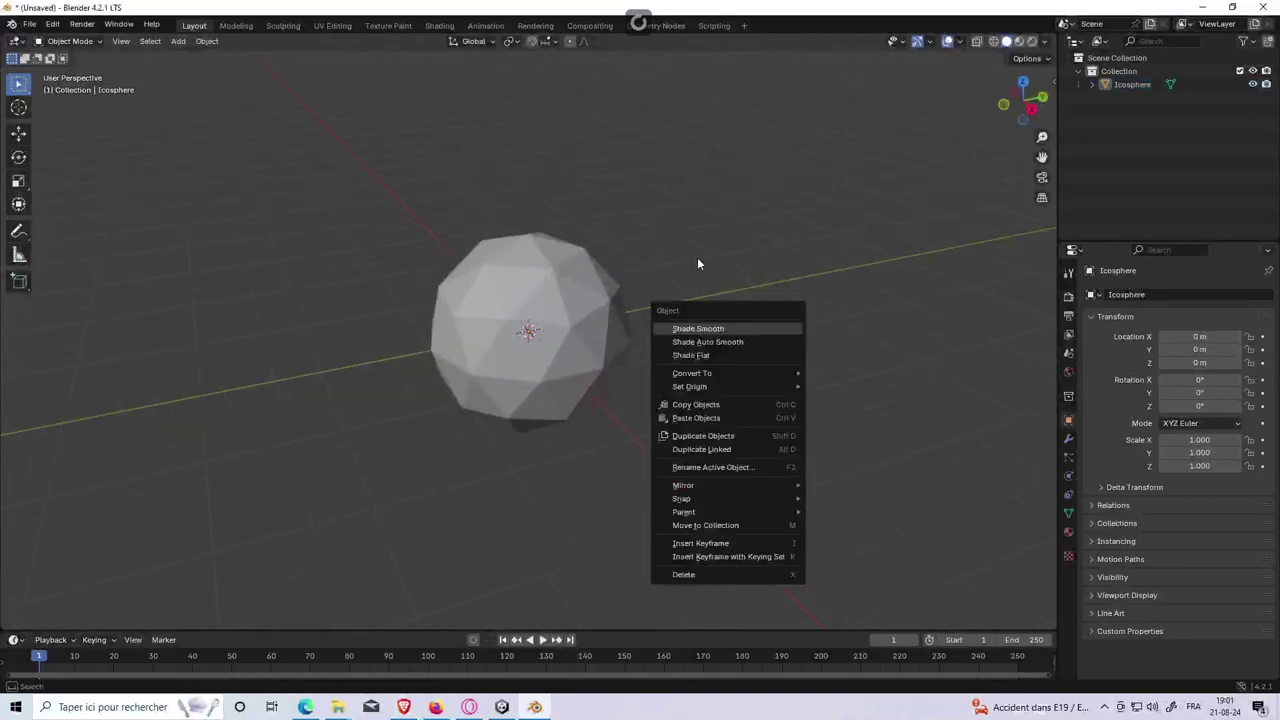
# Step: Preview the sphere in Wireframe shading, then switch back to Solid
pyautogui.press('z')
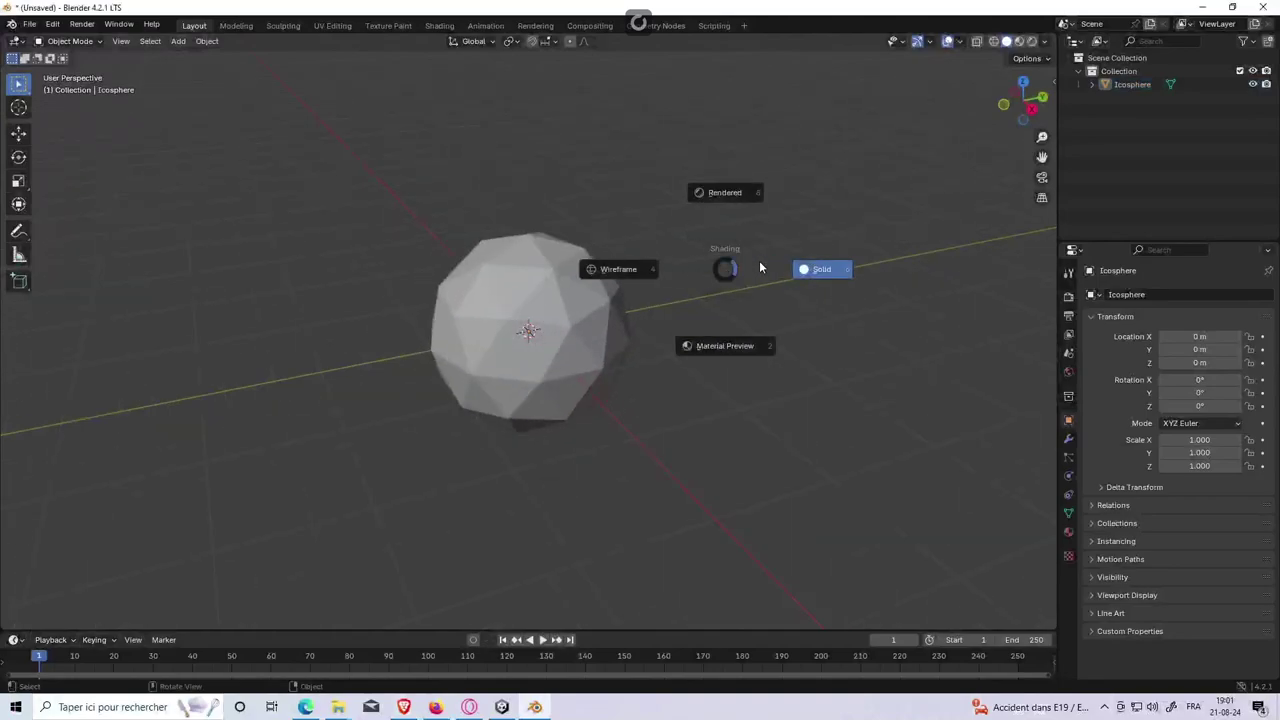
pyautogui.click(636, 279)
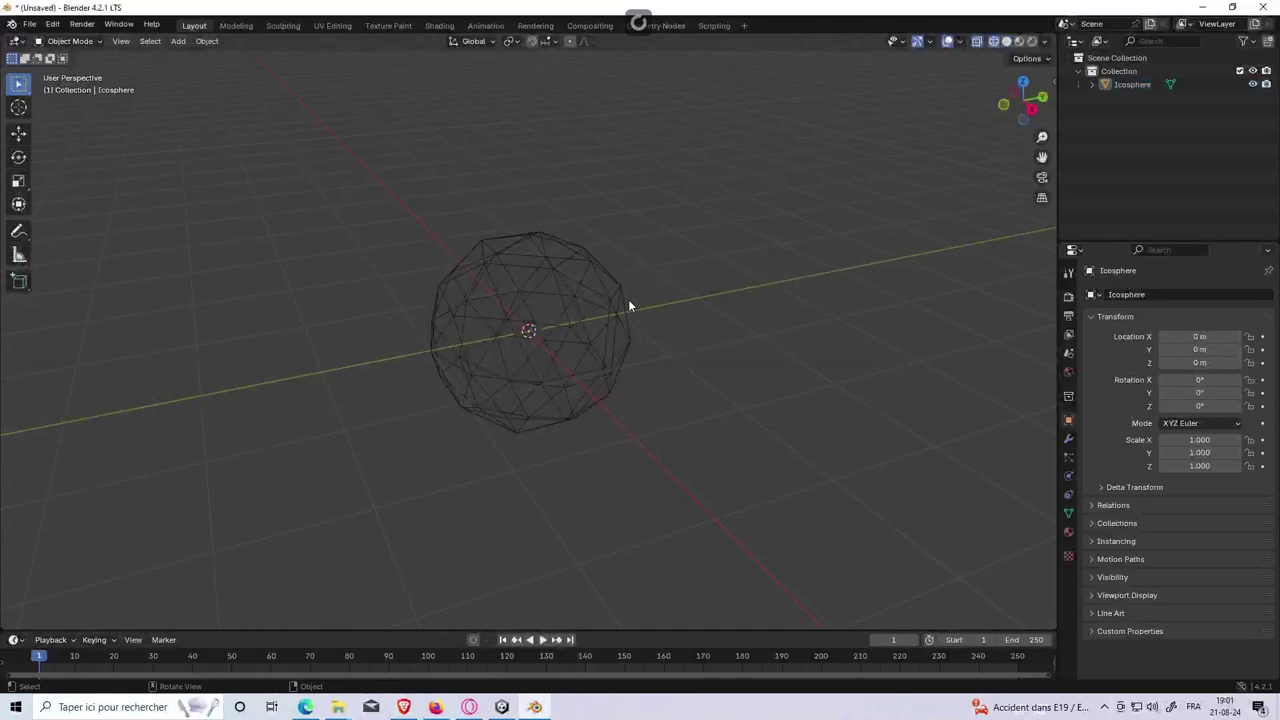
pyautogui.moveTo(680, 300)
pyautogui.mouseDown(button='middle')
pyautogui.moveTo(661, 270)
pyautogui.moveTo(794, 242)
pyautogui.moveTo(768, 268)
pyautogui.moveTo(671, 217)
pyautogui.moveTo(623, 251)
pyautogui.moveTo(788, 271)
pyautogui.moveTo(783, 243)
pyautogui.moveTo(767, 239)
pyautogui.mouseUp(button='middle')
pyautogui.press('z')
pyautogui.click(795, 240)
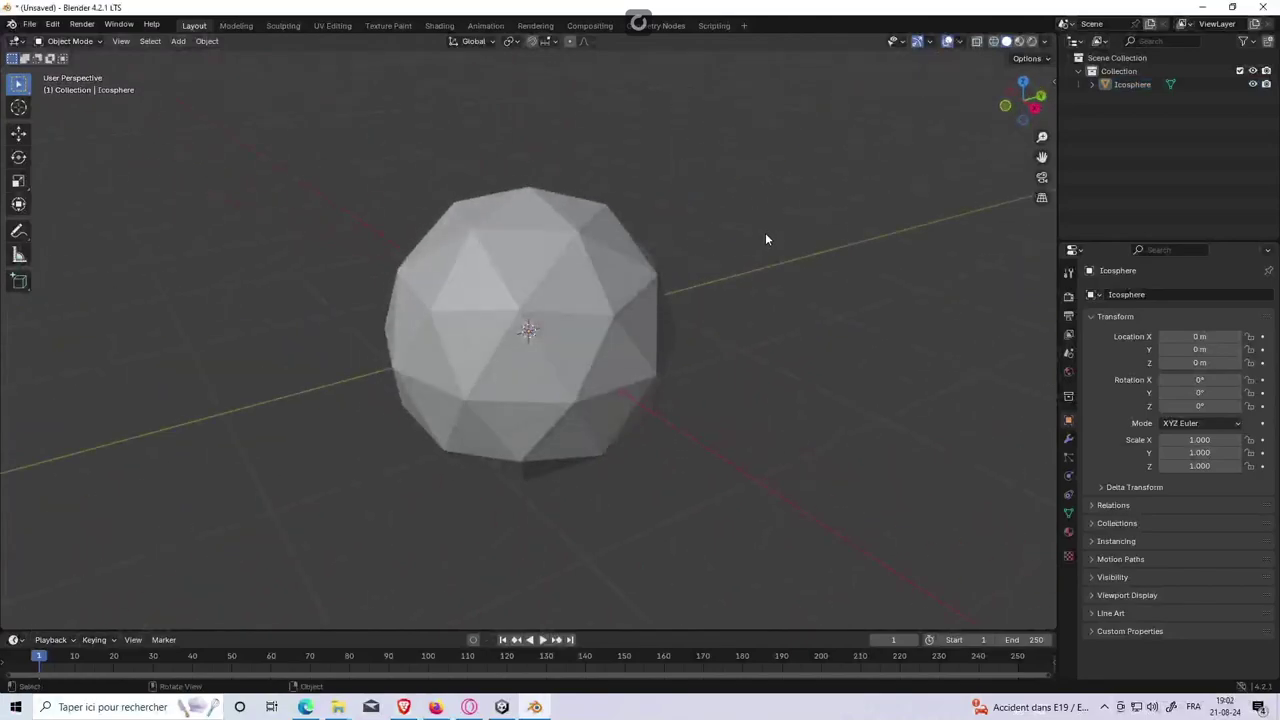
# Step: Select the icosphere and switch it into Edit Mode
pyautogui.click(60, 41)
pyautogui.click(63, 47)
pyautogui.click(90, 47)
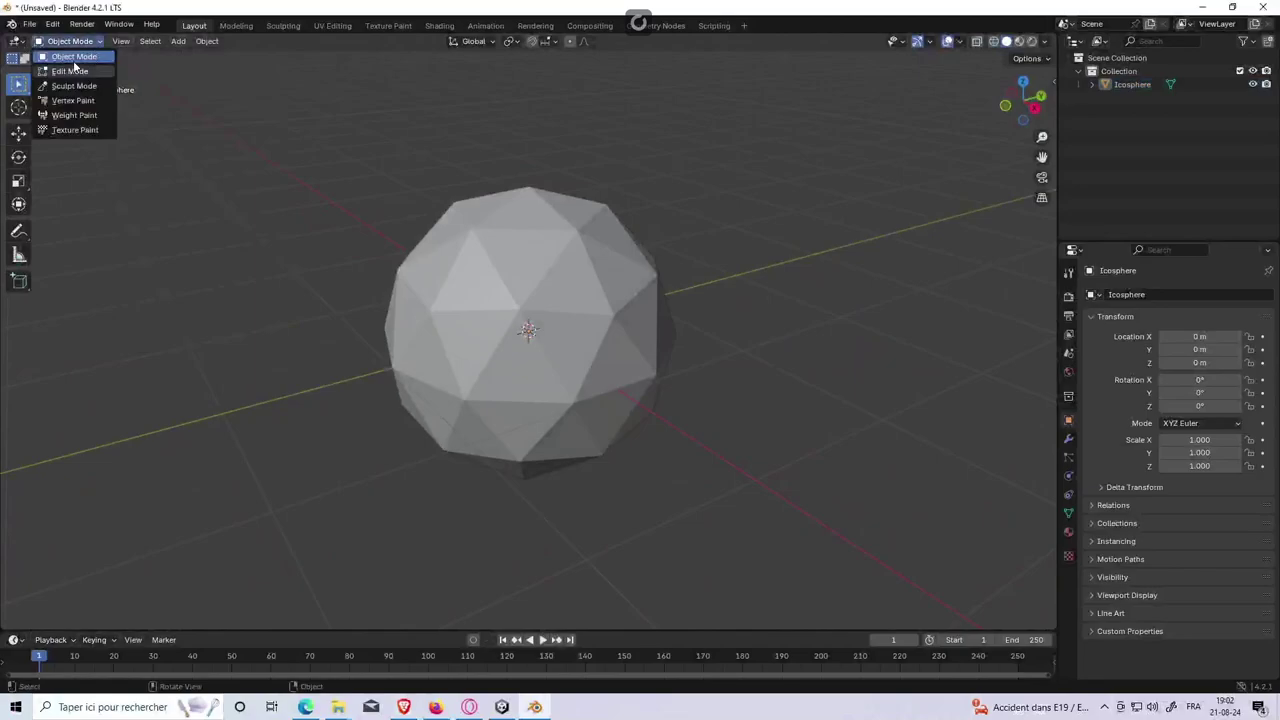
pyautogui.press('a')
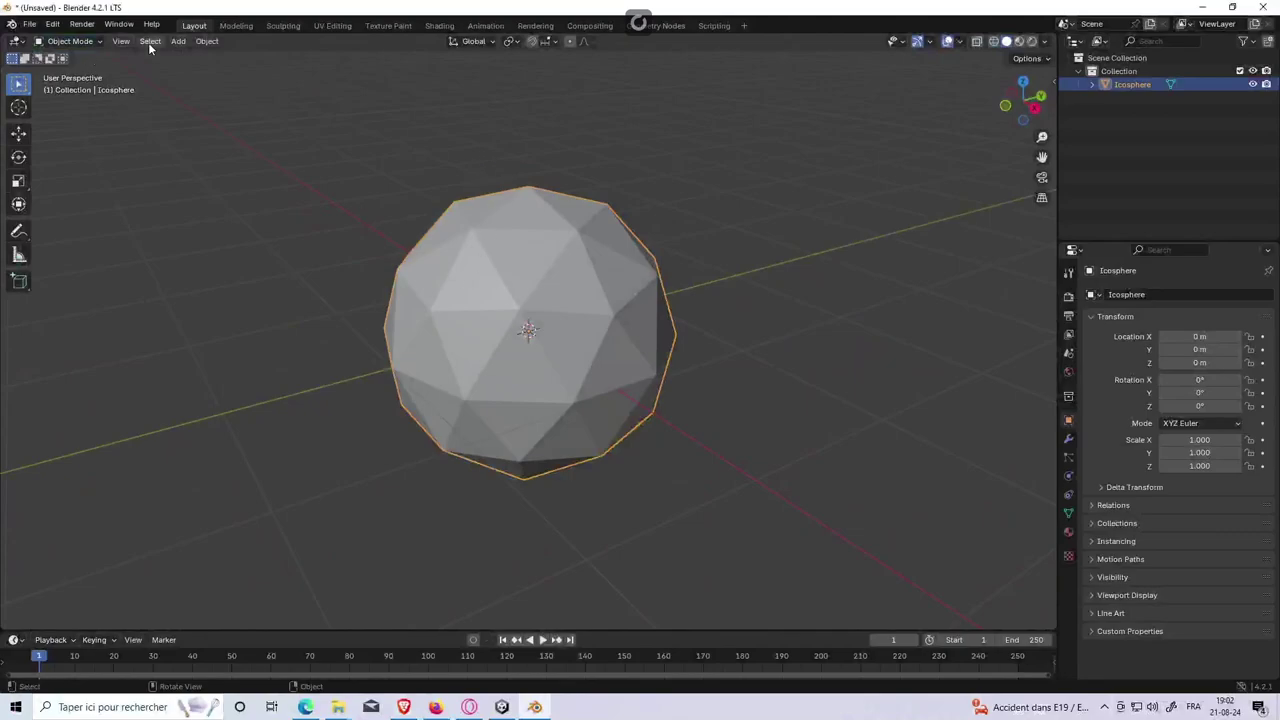
pyautogui.click(80, 42)
pyautogui.click(74, 74)
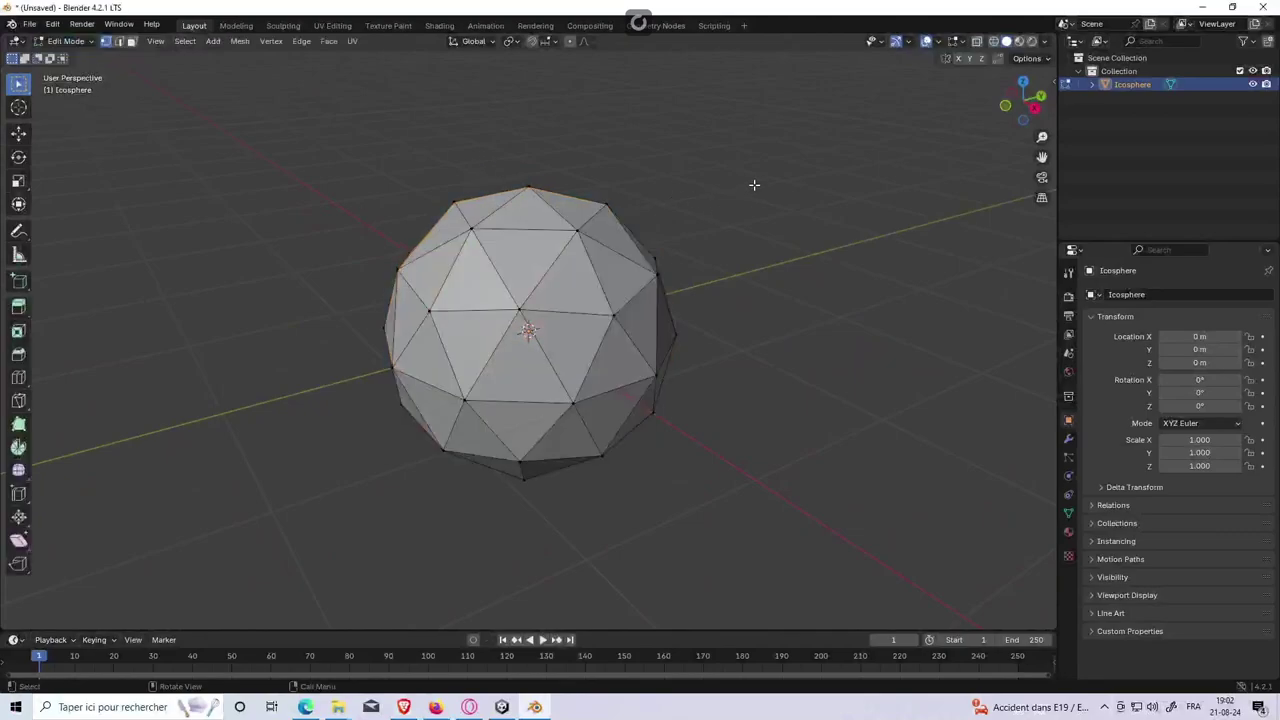
pyautogui.moveTo(754, 184)
pyautogui.mouseDown(button='middle')
pyautogui.moveTo(708, 209)
pyautogui.moveTo(725, 195)
pyautogui.mouseUp(button='middle')
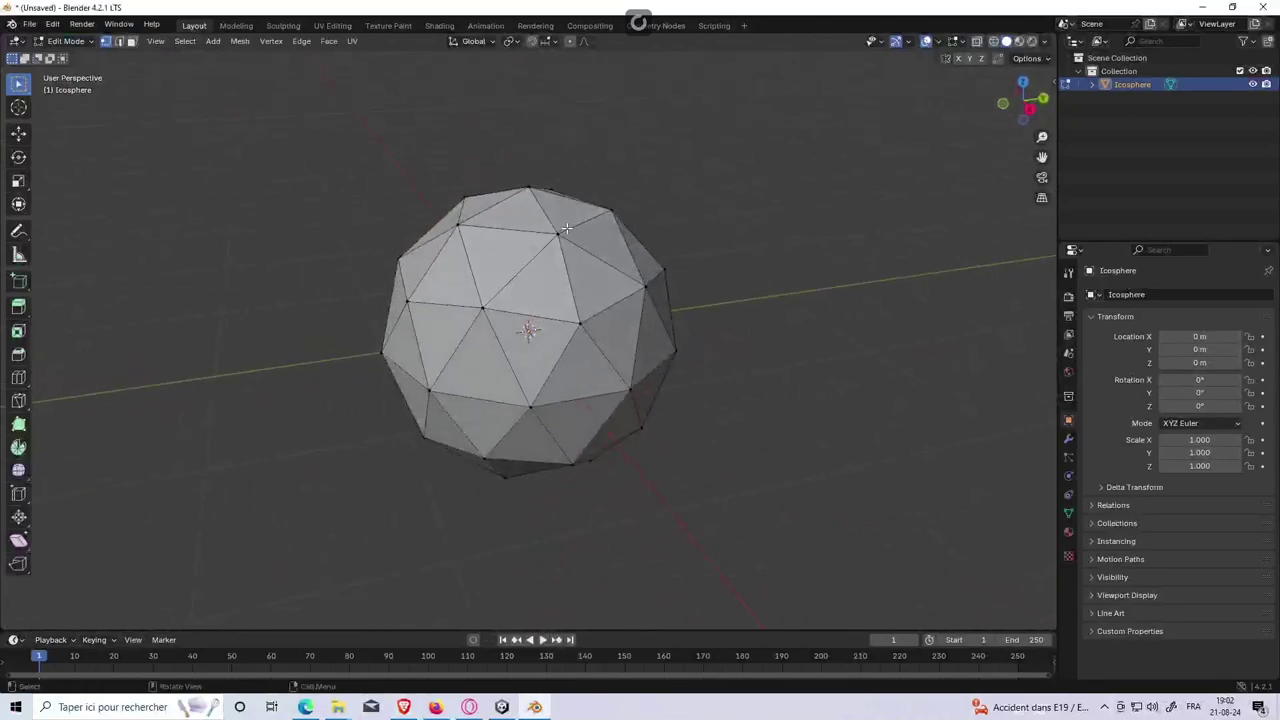
pyautogui.click(515, 210)
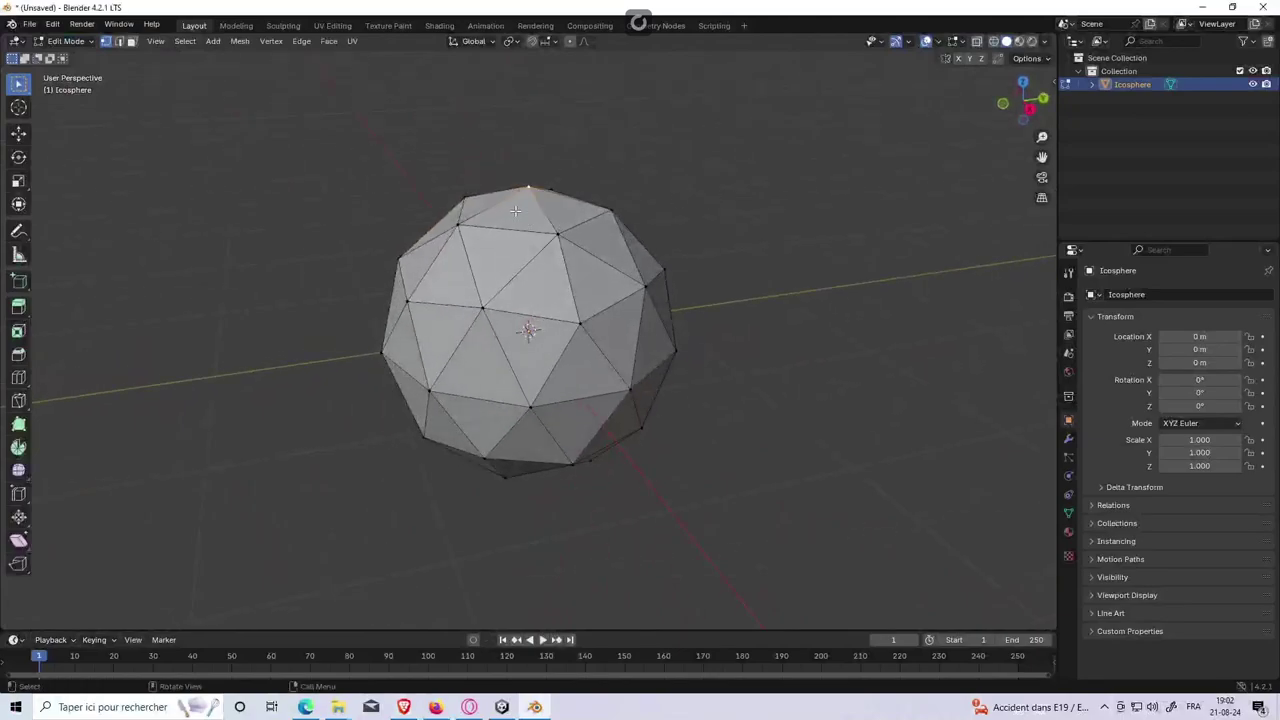
# Step: In face select mode, extrude the top, a side and a front face outward
pyautogui.click(131, 42)
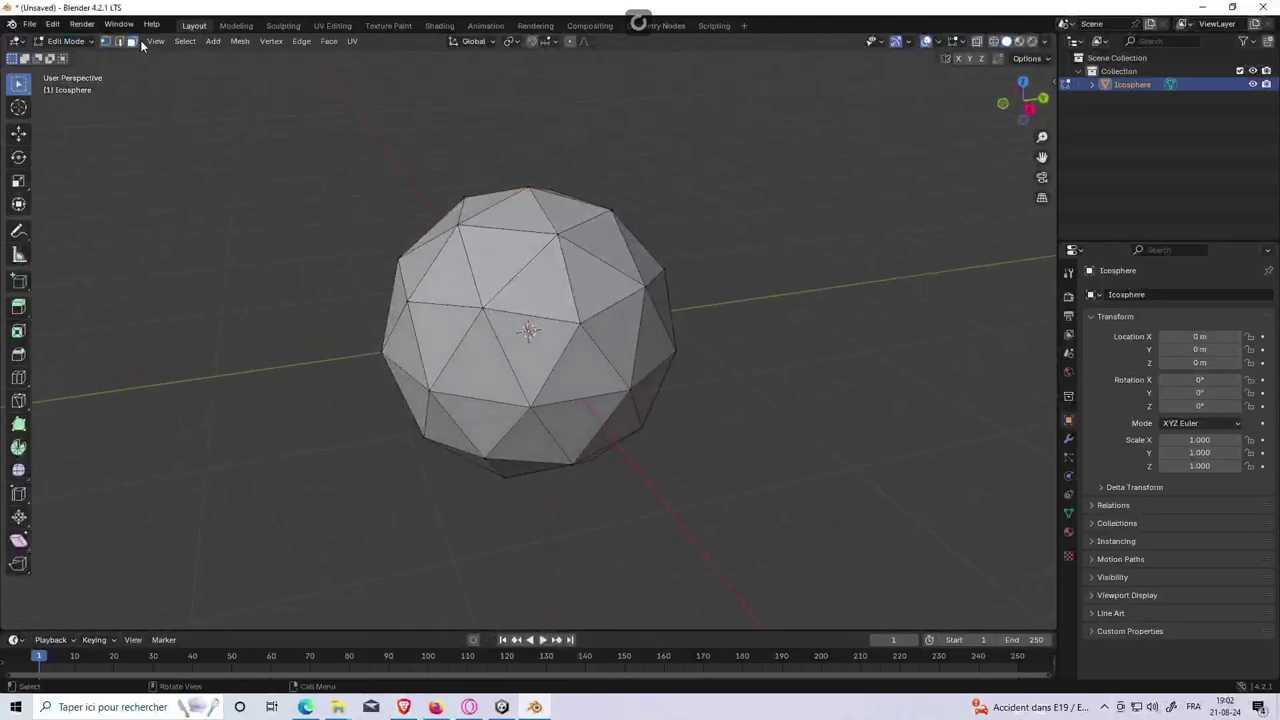
pyautogui.click(523, 219)
pyautogui.press('e')
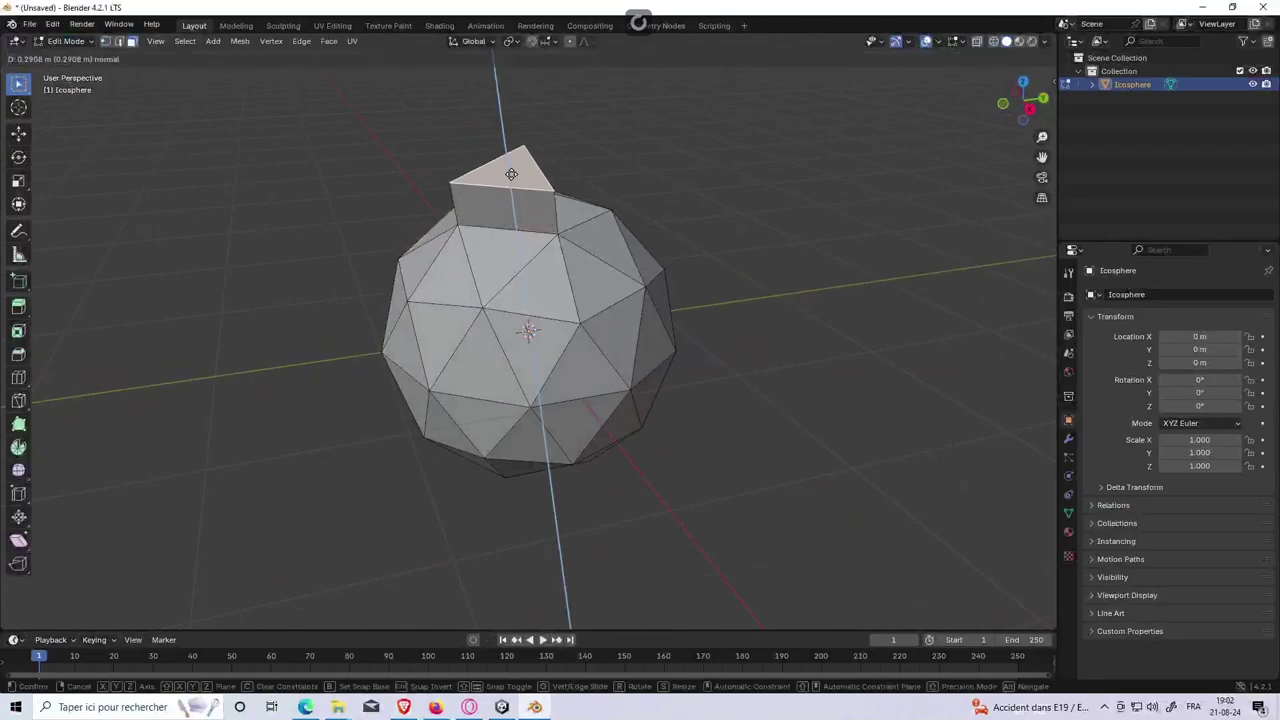
pyautogui.click(522, 170)
pyautogui.moveTo(630, 165); pyautogui.dragTo(588, 275, button='middle')
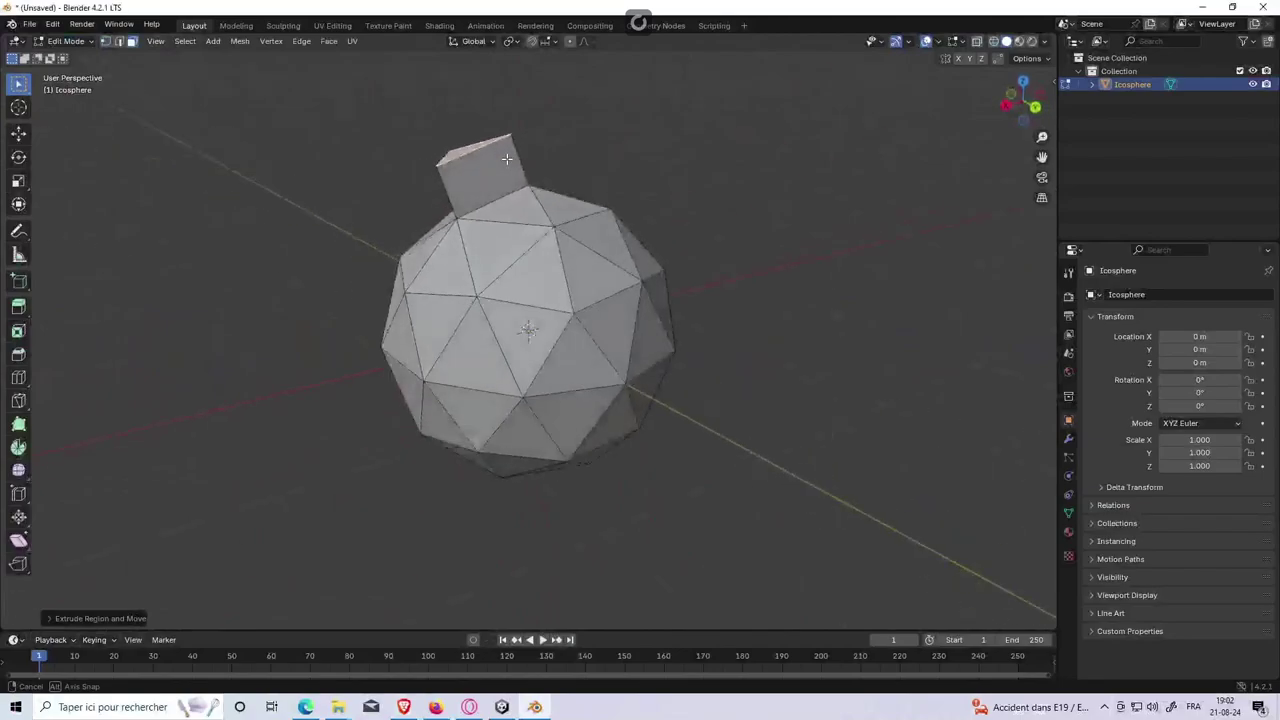
pyautogui.click(588, 275)
pyautogui.press('e')
pyautogui.click(603, 257)
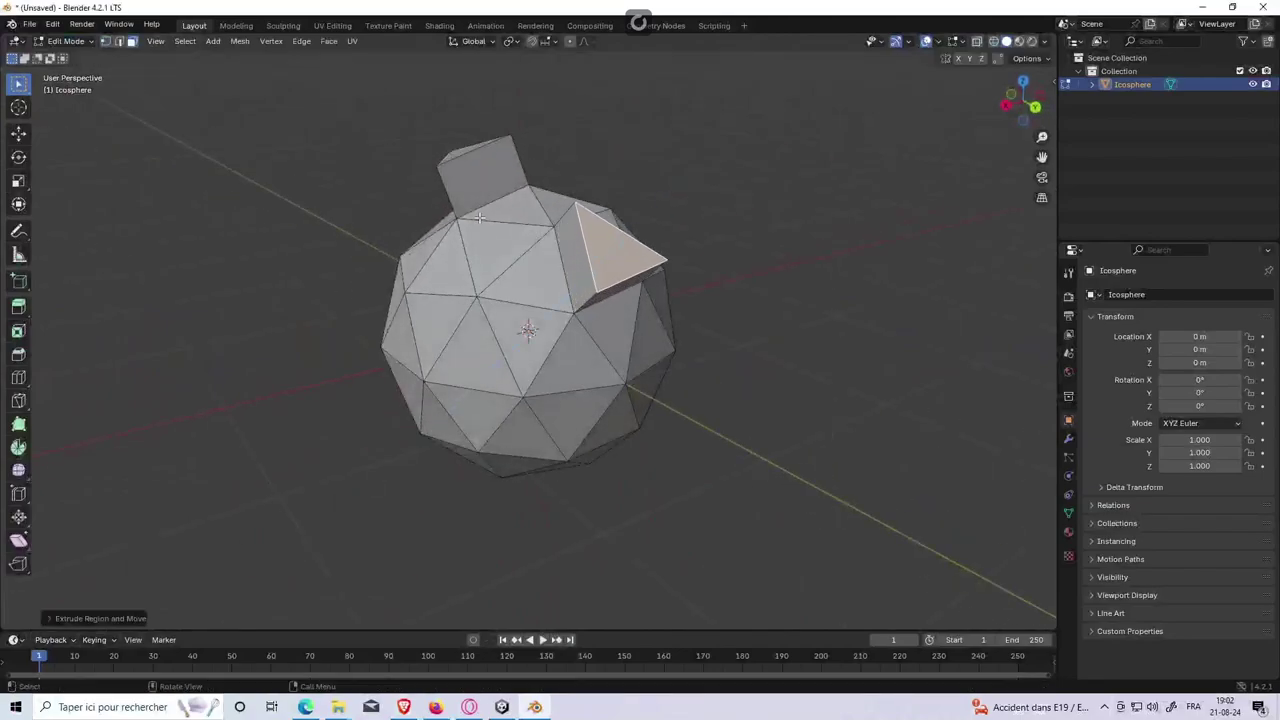
pyautogui.moveTo(622, 264); pyautogui.dragTo(549, 190, button='middle')
pyautogui.click(480, 307)
pyautogui.click(440, 273)
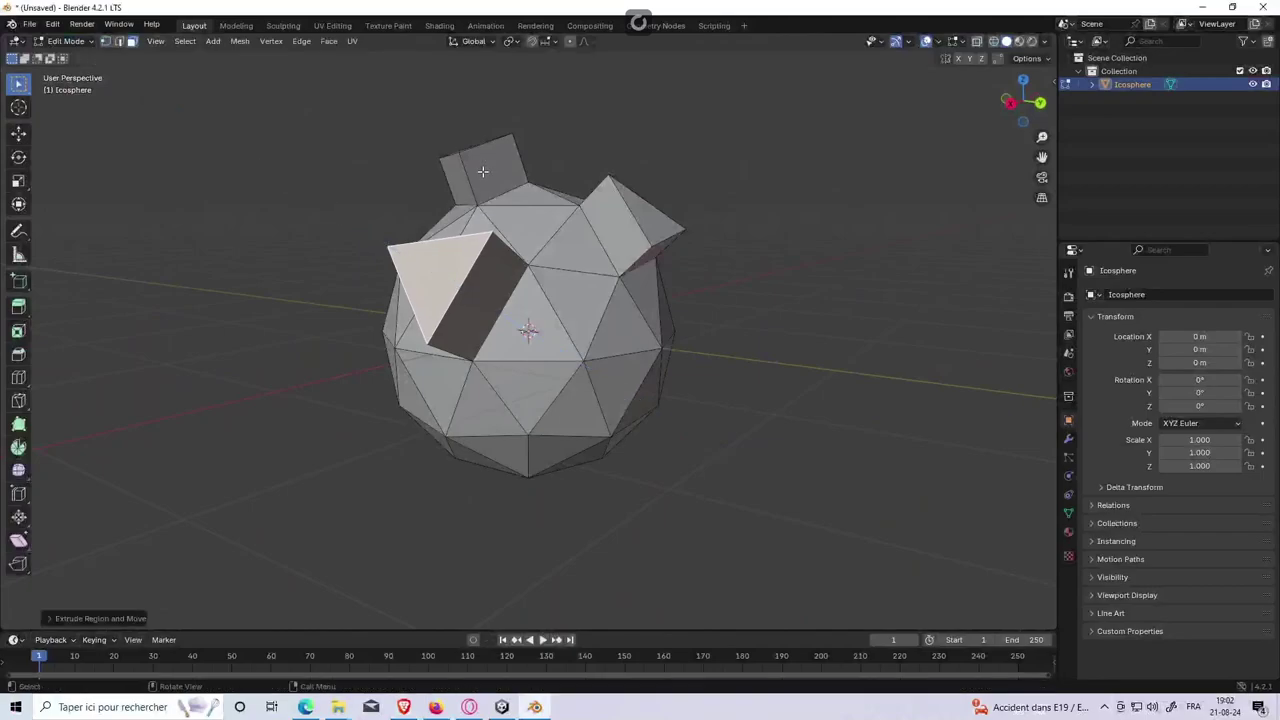
pyautogui.moveTo(440, 273)
pyautogui.mouseDown(button='middle')
pyautogui.moveTo(608, 212)
pyautogui.moveTo(531, 224)
pyautogui.moveTo(640, 233)
pyautogui.mouseUp(button='middle')
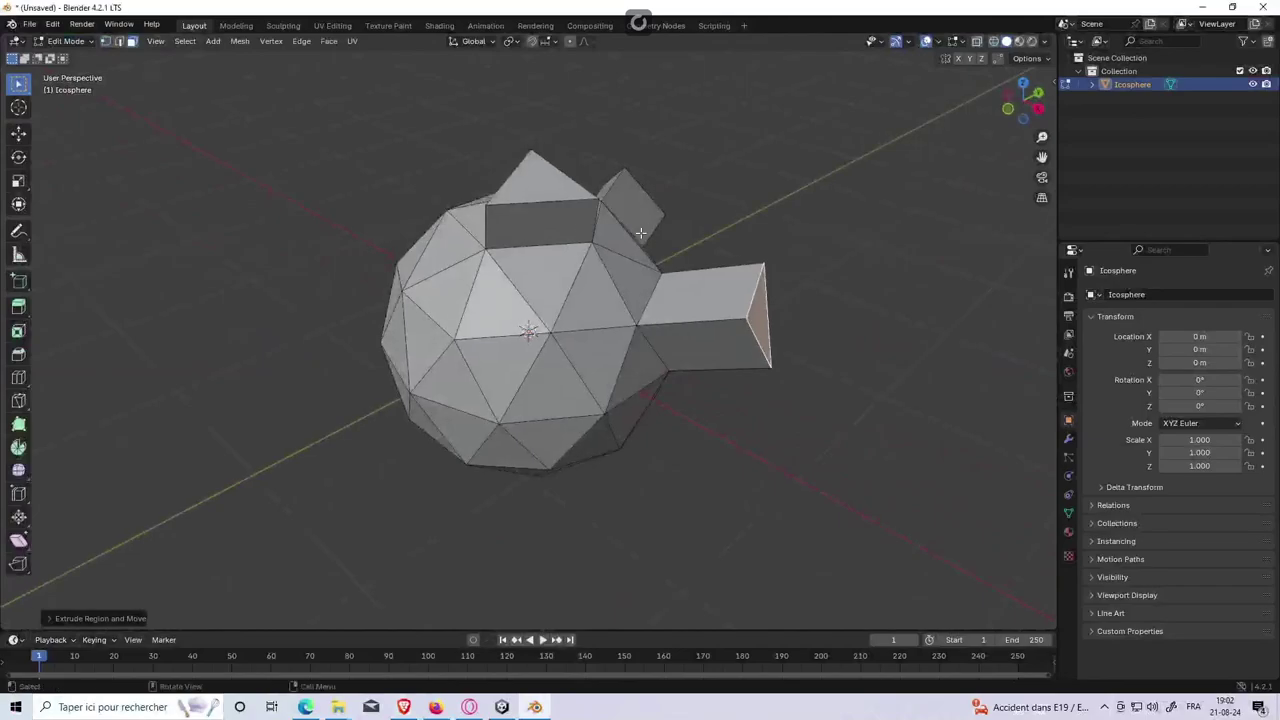
# Step: Move the extruded face along Z with the Move tool
pyautogui.click(18, 134)
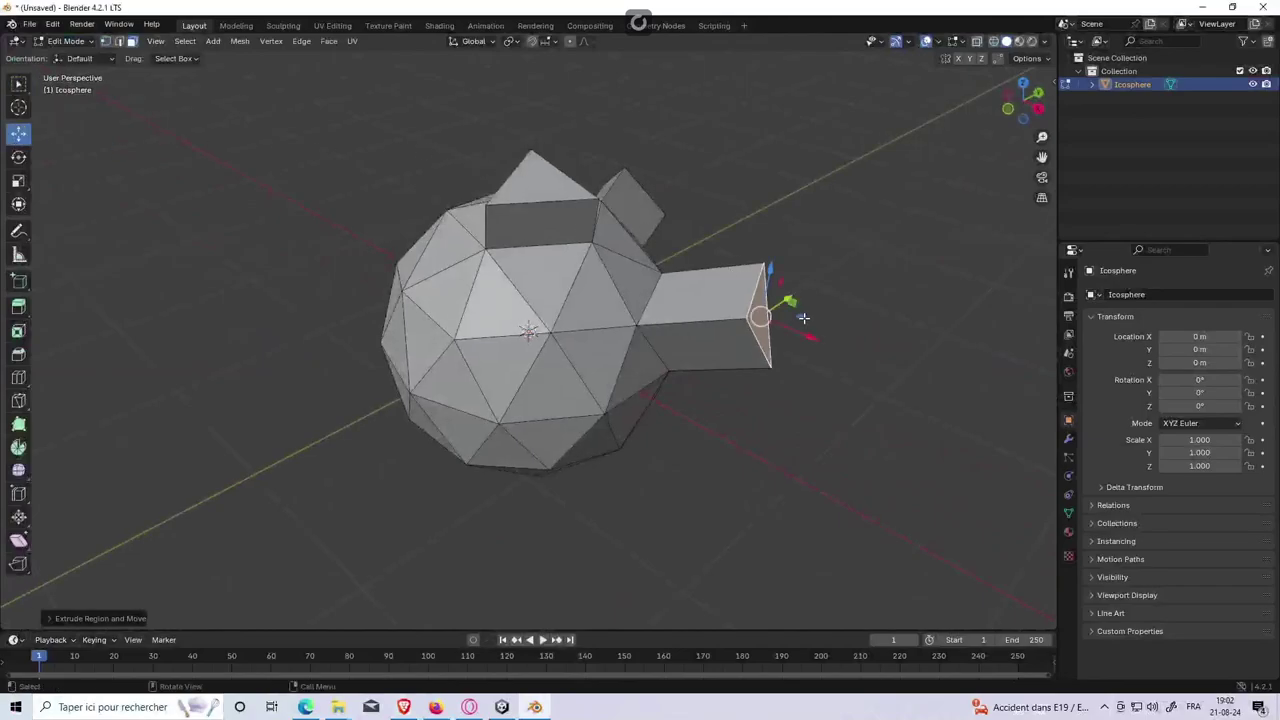
pyautogui.moveTo(859, 296); pyautogui.dragTo(789, 234, button='middle')
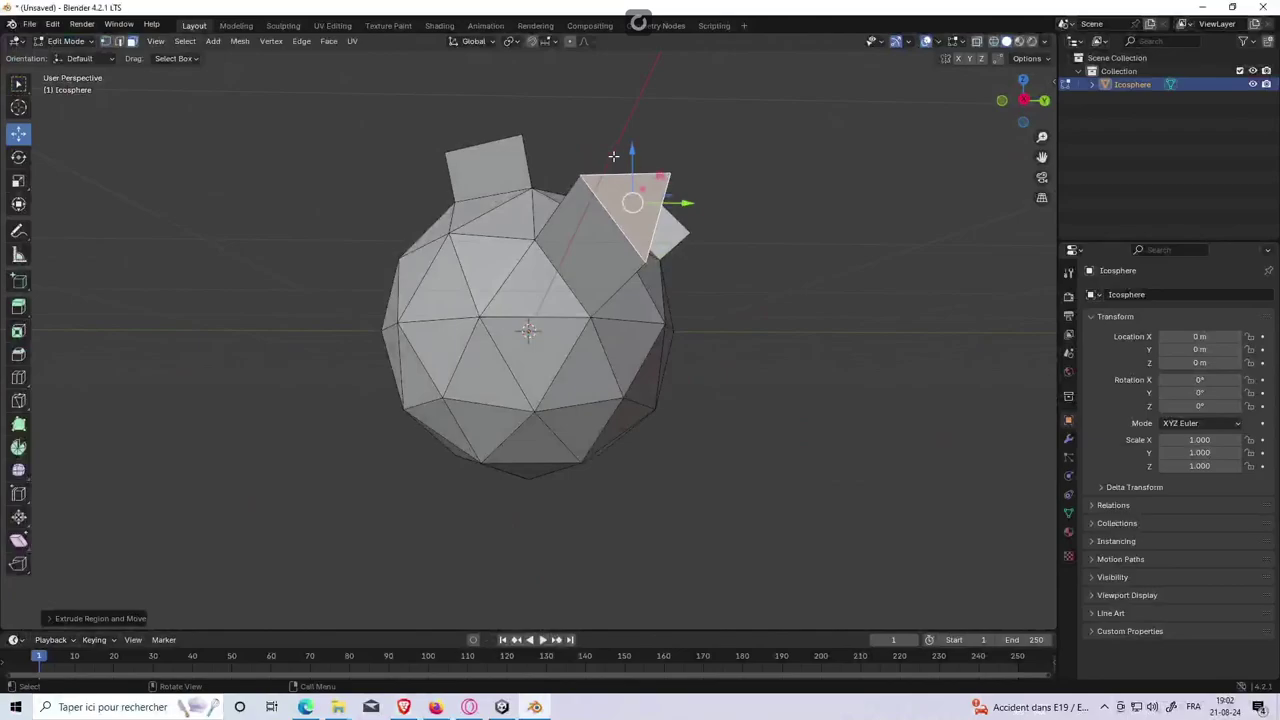
pyautogui.moveTo(631, 165); pyautogui.dragTo(629, 200)
pyautogui.moveTo(629, 200)
pyautogui.mouseDown(button='middle')
pyautogui.moveTo(568, 235)
pyautogui.moveTo(717, 259)
pyautogui.mouseUp(button='middle')
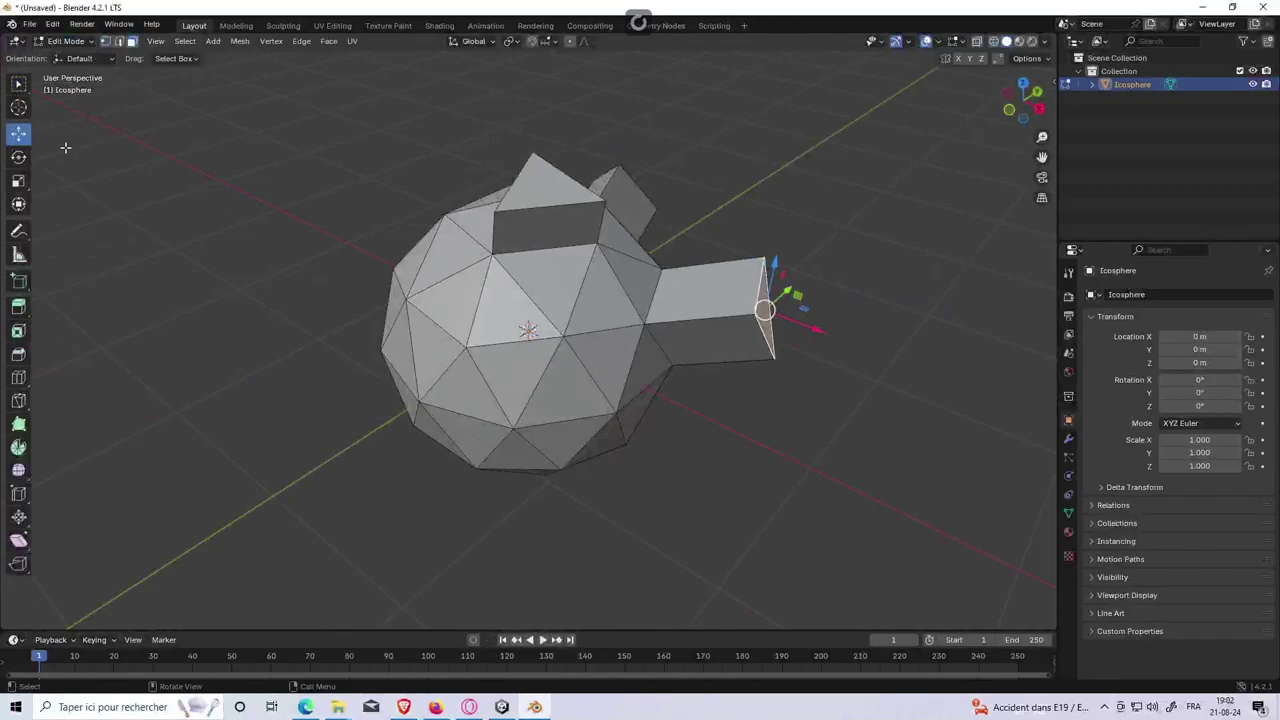
# Step: Set transform orientation to Normal and shorten the side extrusion along its normal
pyautogui.click(100, 60)
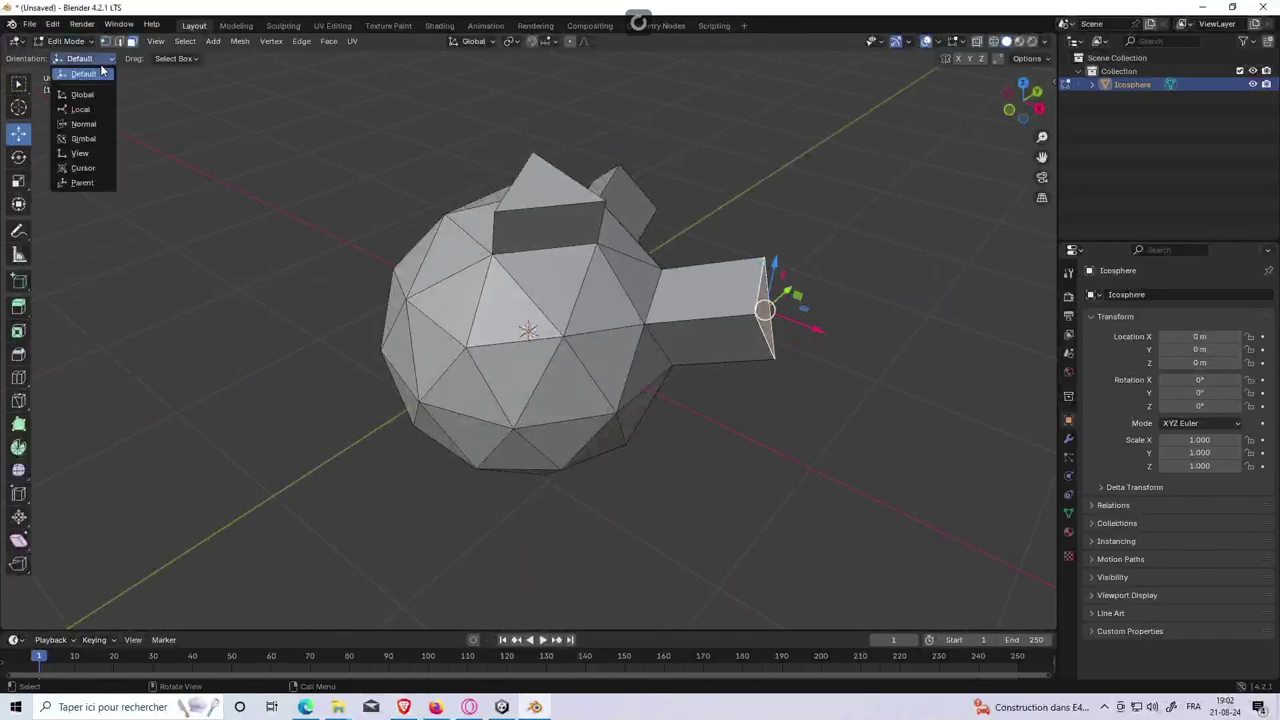
pyautogui.click(90, 107)
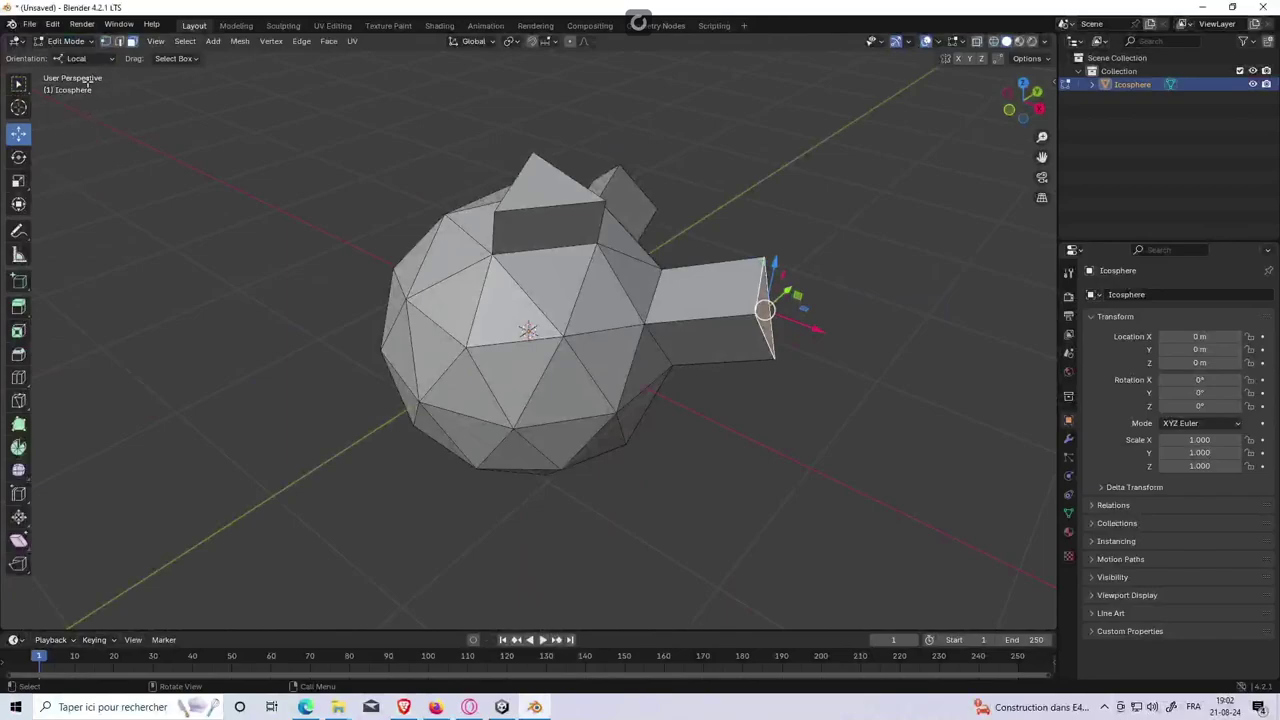
pyautogui.click(100, 60)
pyautogui.click(102, 122)
pyautogui.moveTo(828, 307); pyautogui.dragTo(768, 313)
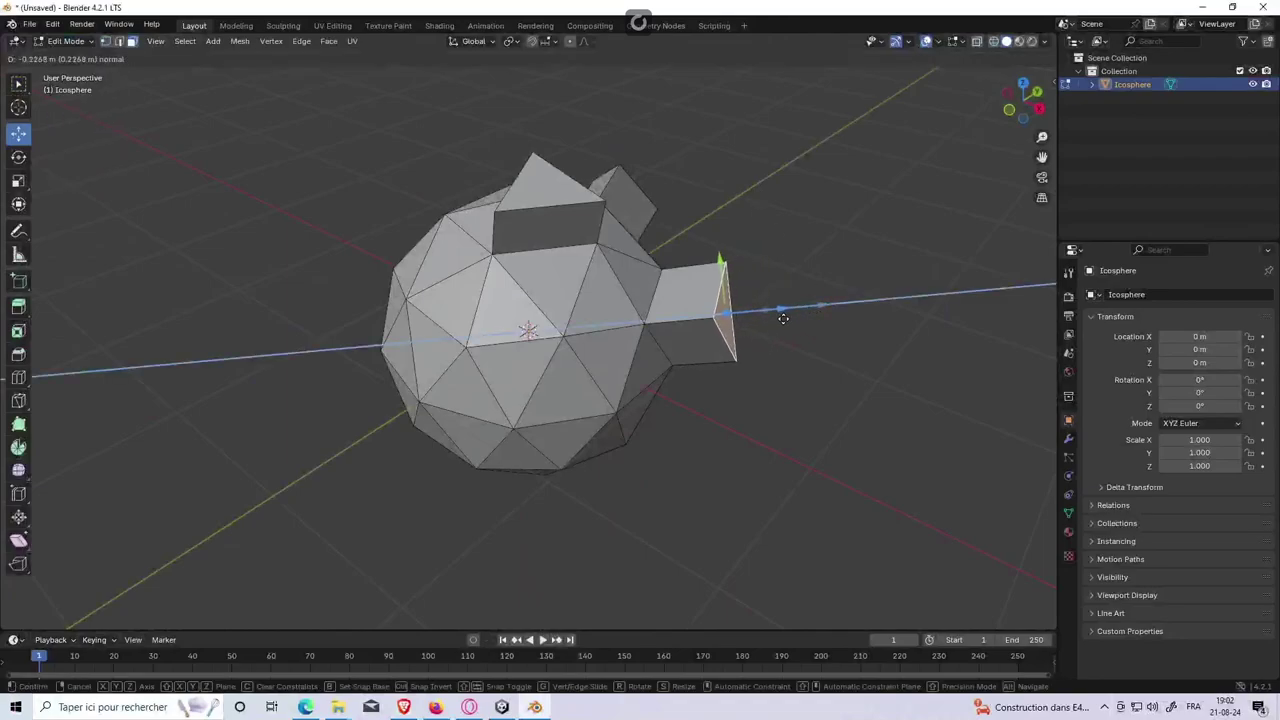
pyautogui.click(792, 242)
pyautogui.moveTo(823, 220)
pyautogui.mouseDown(button='middle')
pyautogui.moveTo(468, 190)
pyautogui.moveTo(689, 173)
pyautogui.mouseUp(button='middle')
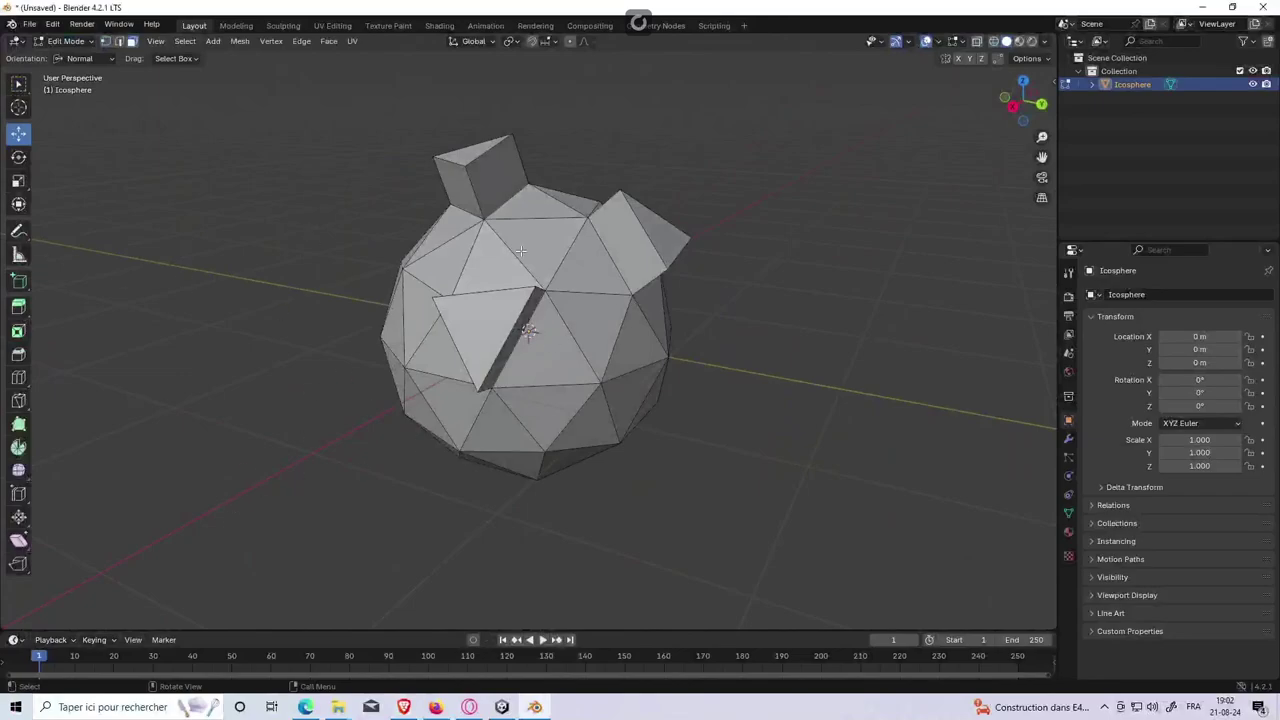
pyautogui.moveTo(626, 138)
pyautogui.mouseDown(button='middle')
pyautogui.moveTo(614, 163)
pyautogui.moveTo(549, 171)
pyautogui.moveTo(609, 183)
pyautogui.moveTo(612, 172)
pyautogui.mouseUp(button='middle')
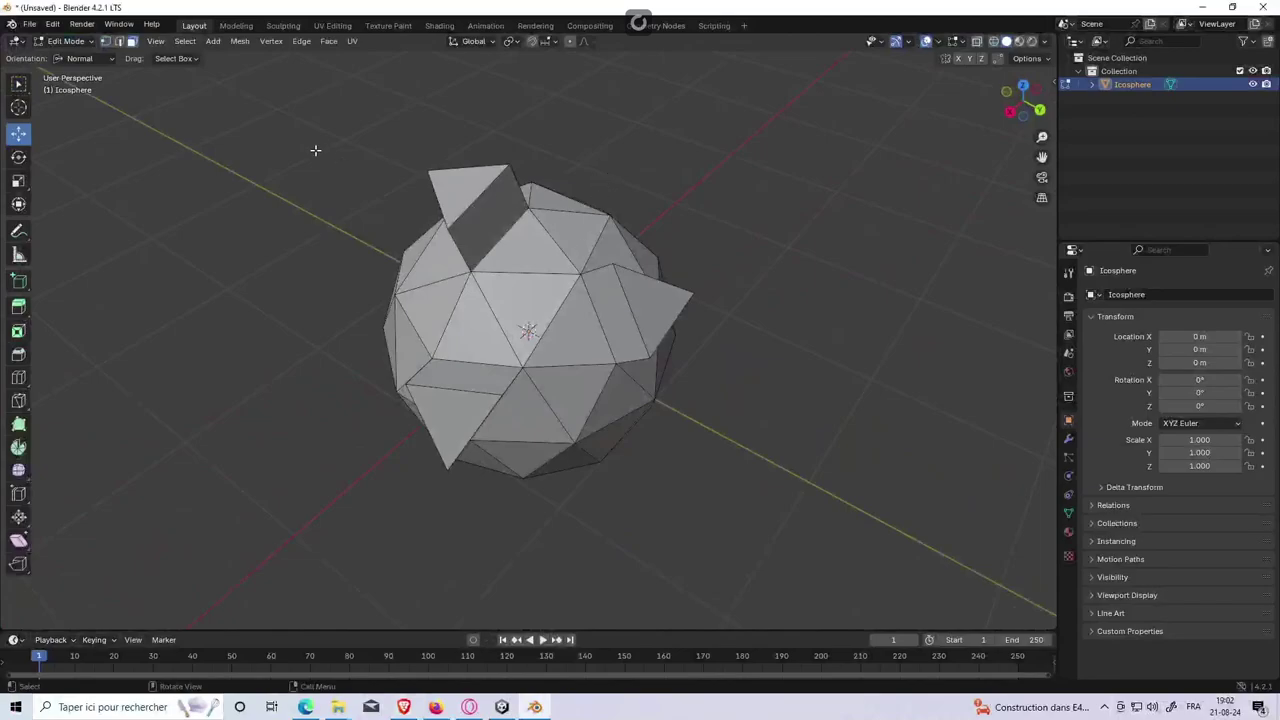
pyautogui.click(88, 46)
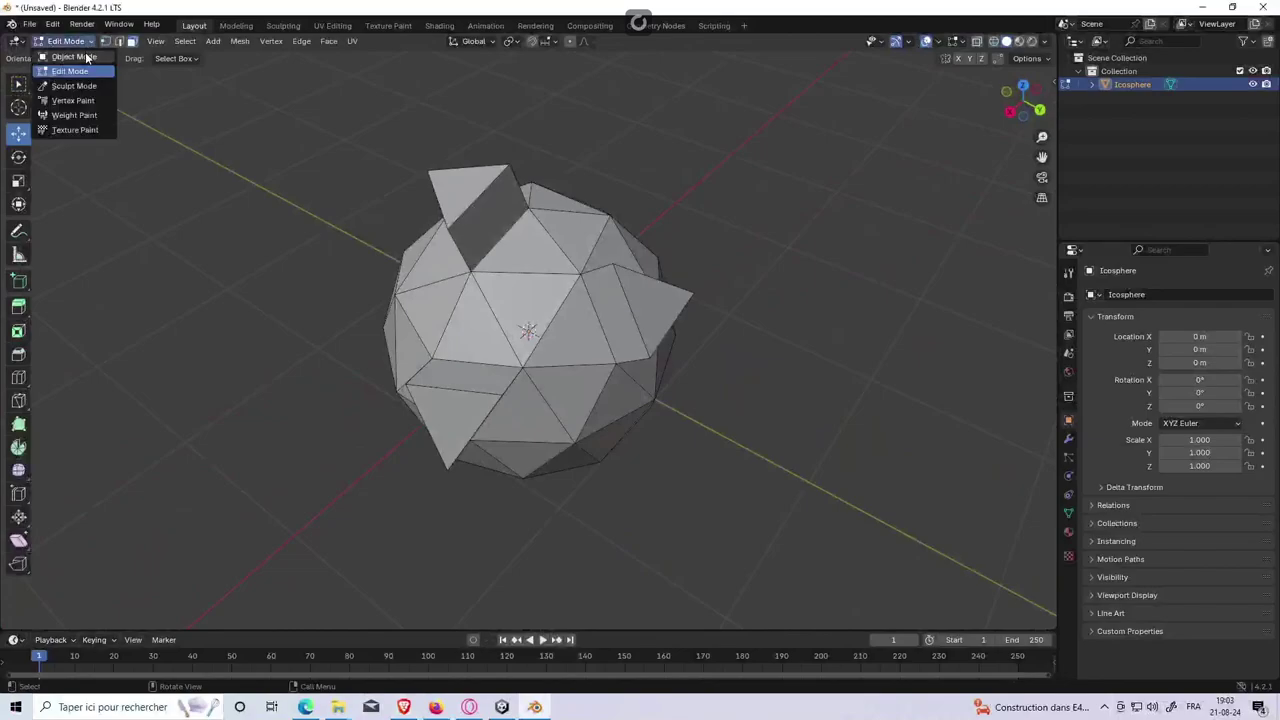
# Step: Back in Object Mode, delete the extruded icosphere and add a fresh Ico Sphere
pyautogui.click(75, 57)
pyautogui.press('Delete')
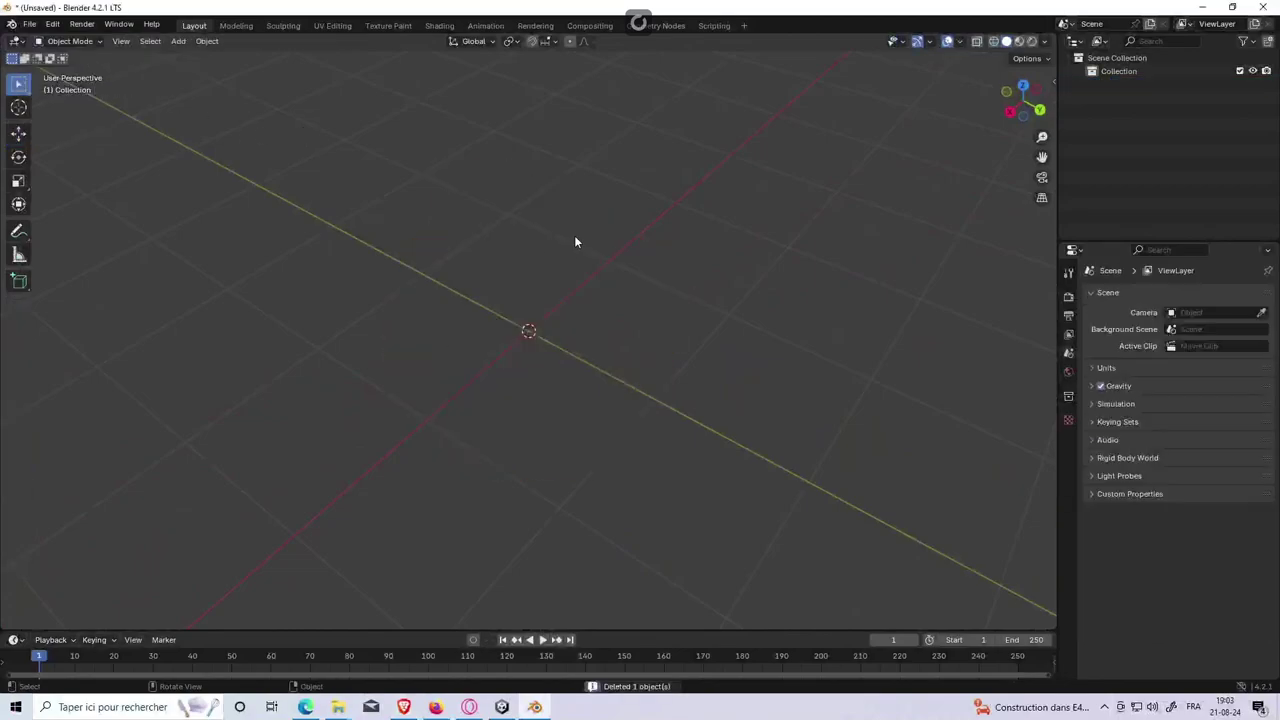
pyautogui.click(176, 42)
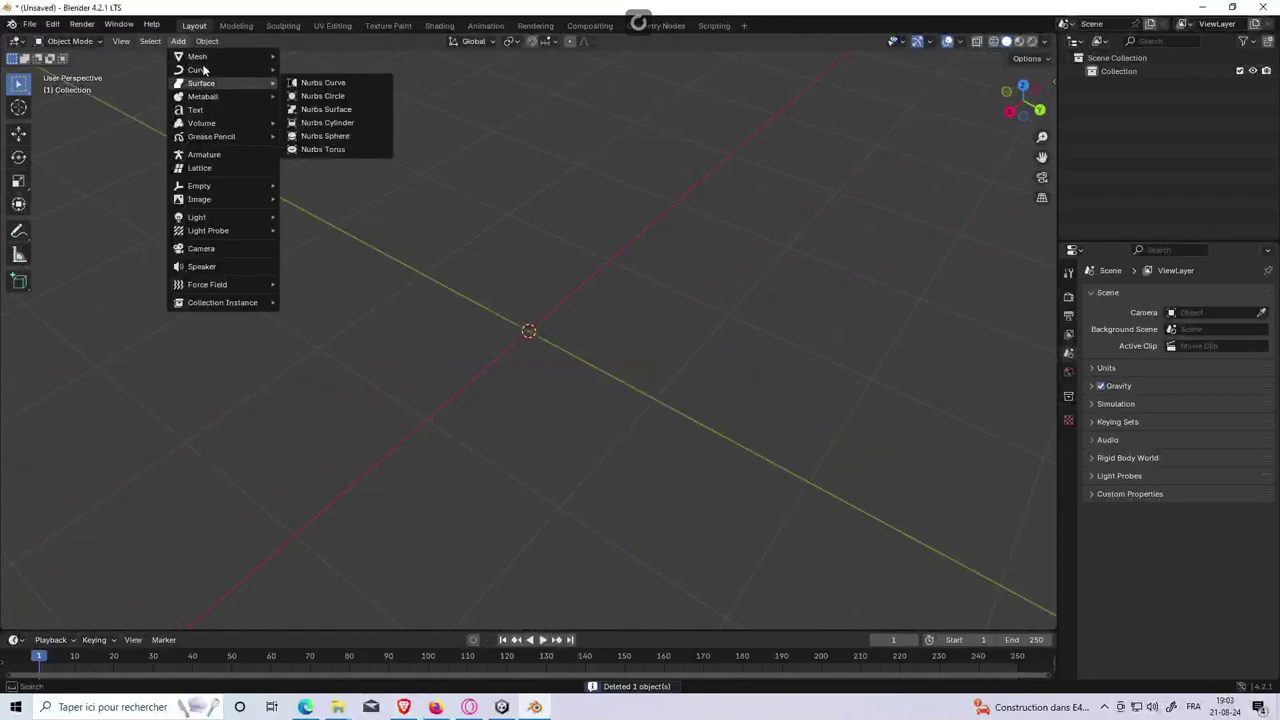
pyautogui.moveTo(197, 56)
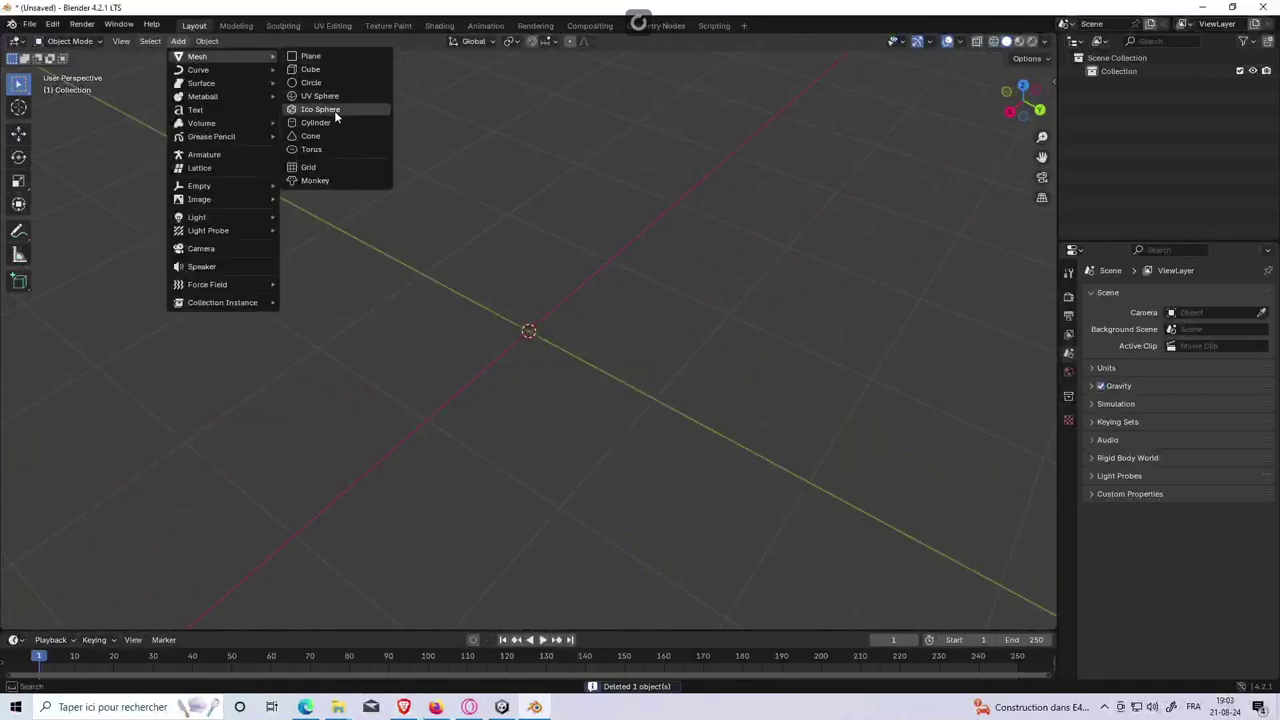
pyautogui.click(334, 108)
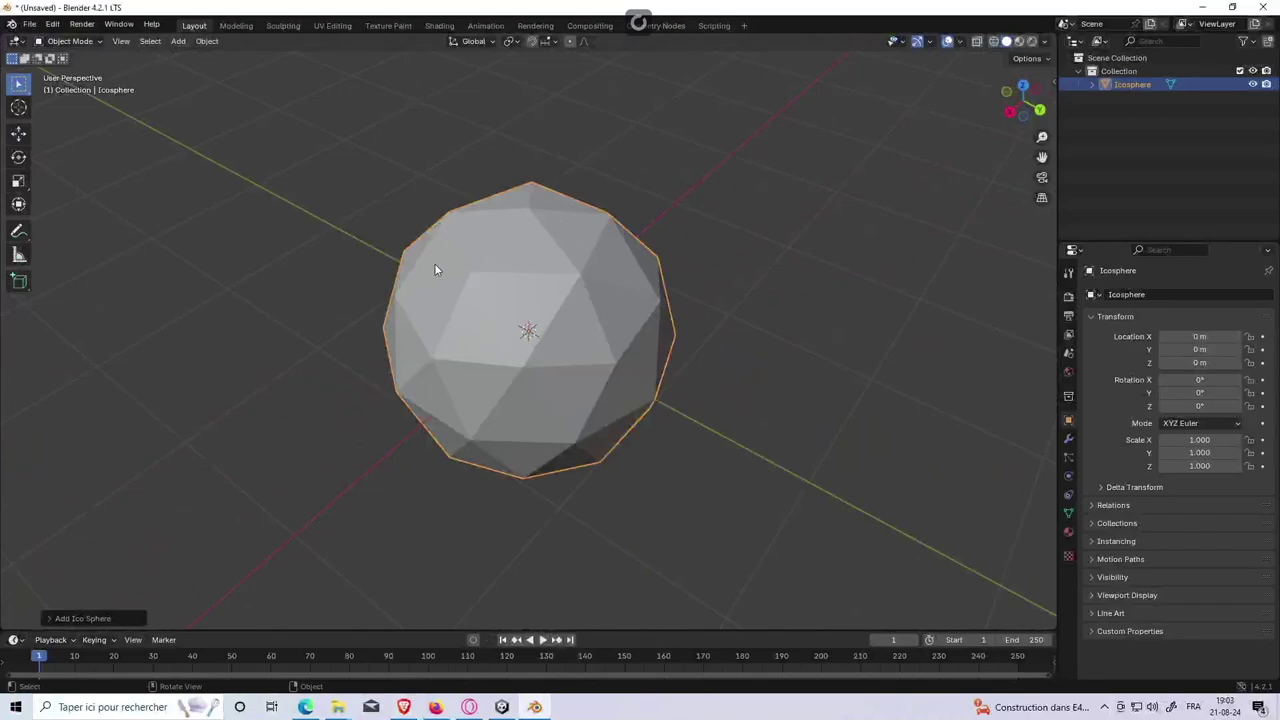
# Step: Open the File > Export > FBX settings, then switch to File Explorer
pyautogui.click(30, 24)
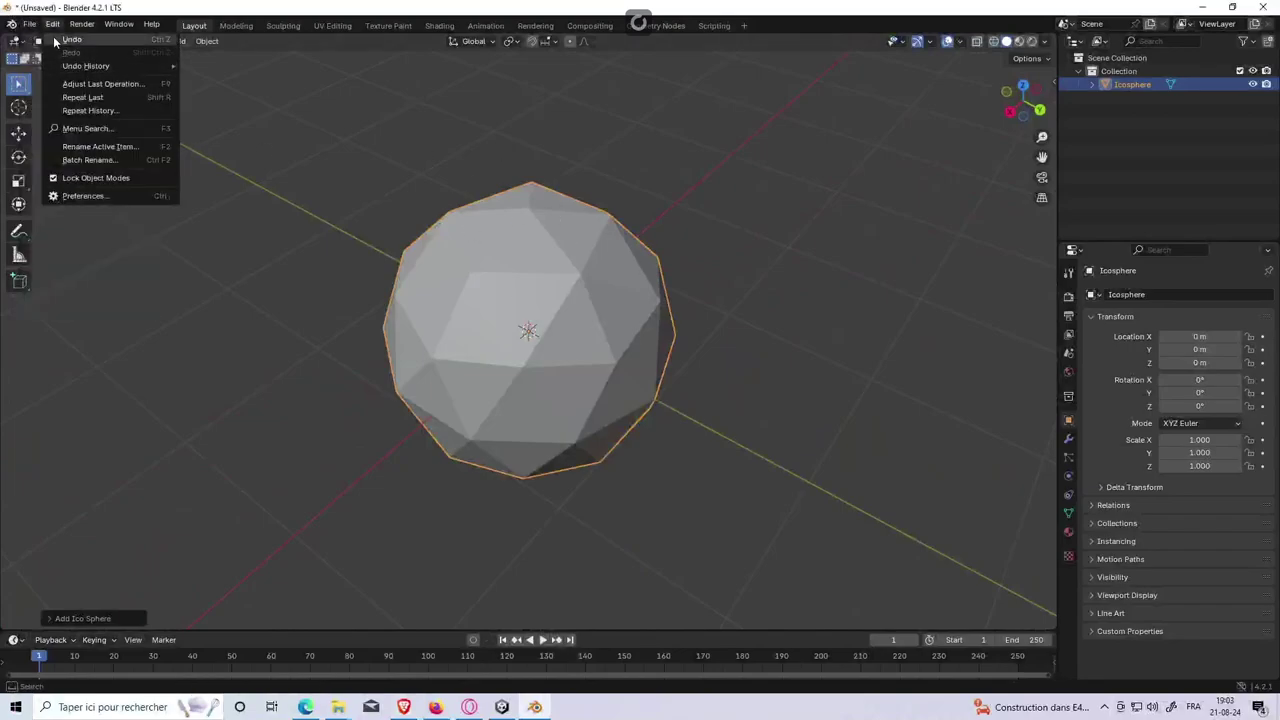
pyautogui.click(30, 24)
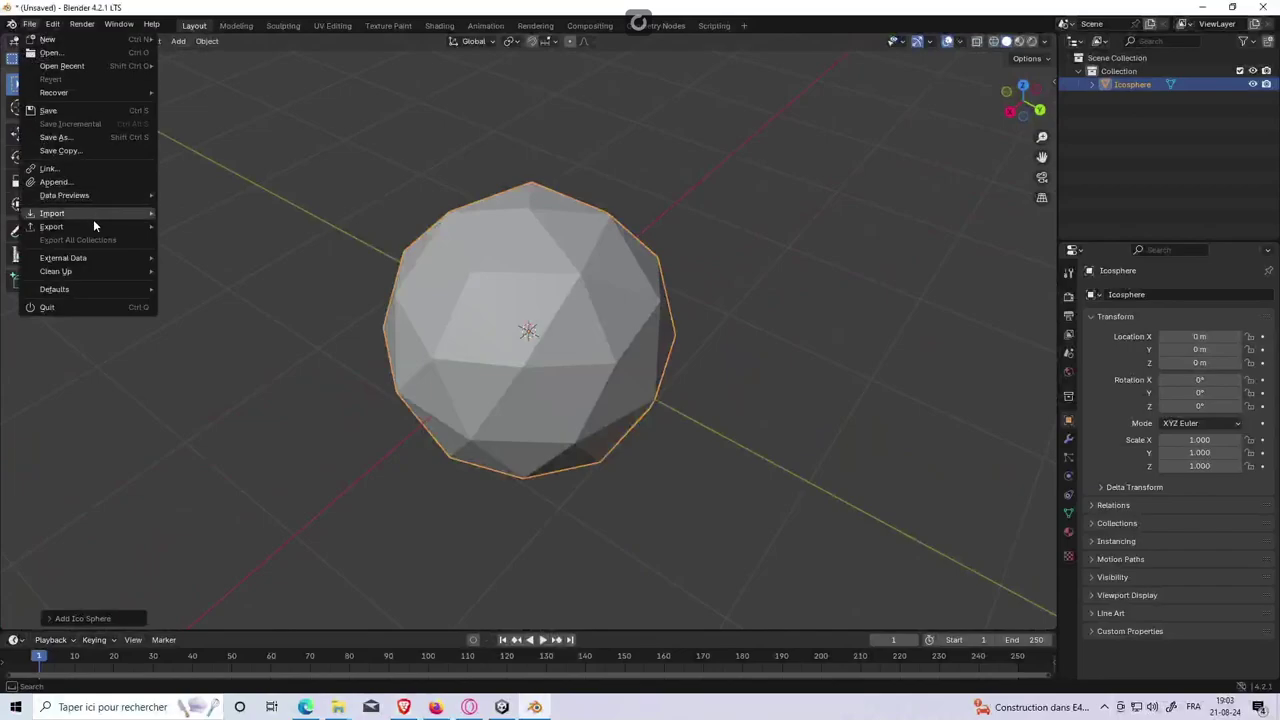
pyautogui.moveTo(51, 226)
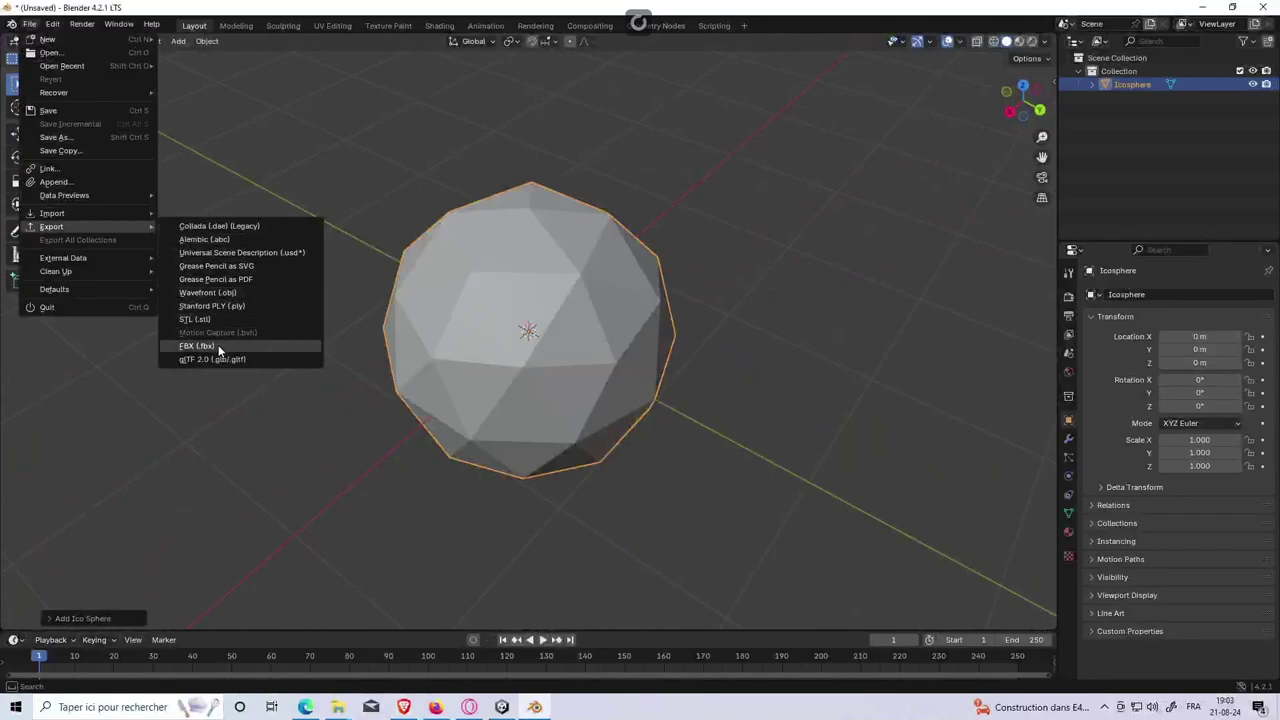
pyautogui.click(217, 347)
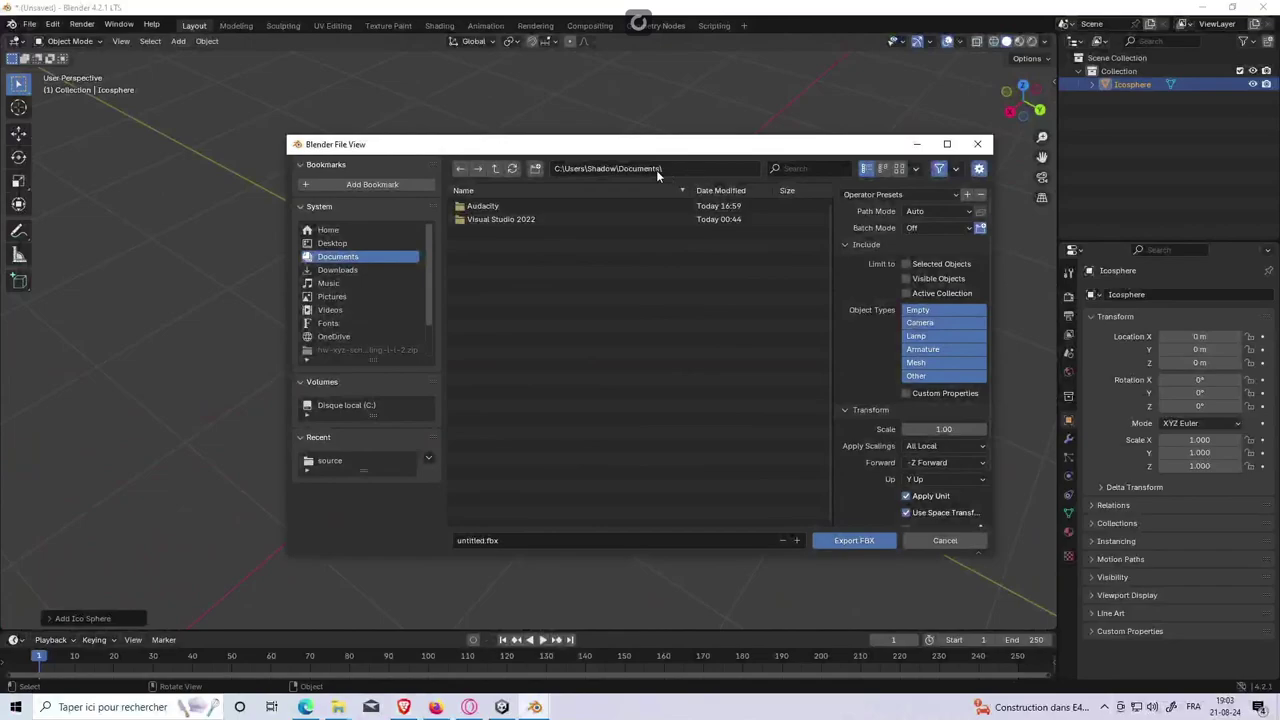
pyautogui.scroll(-1, 376, 338)
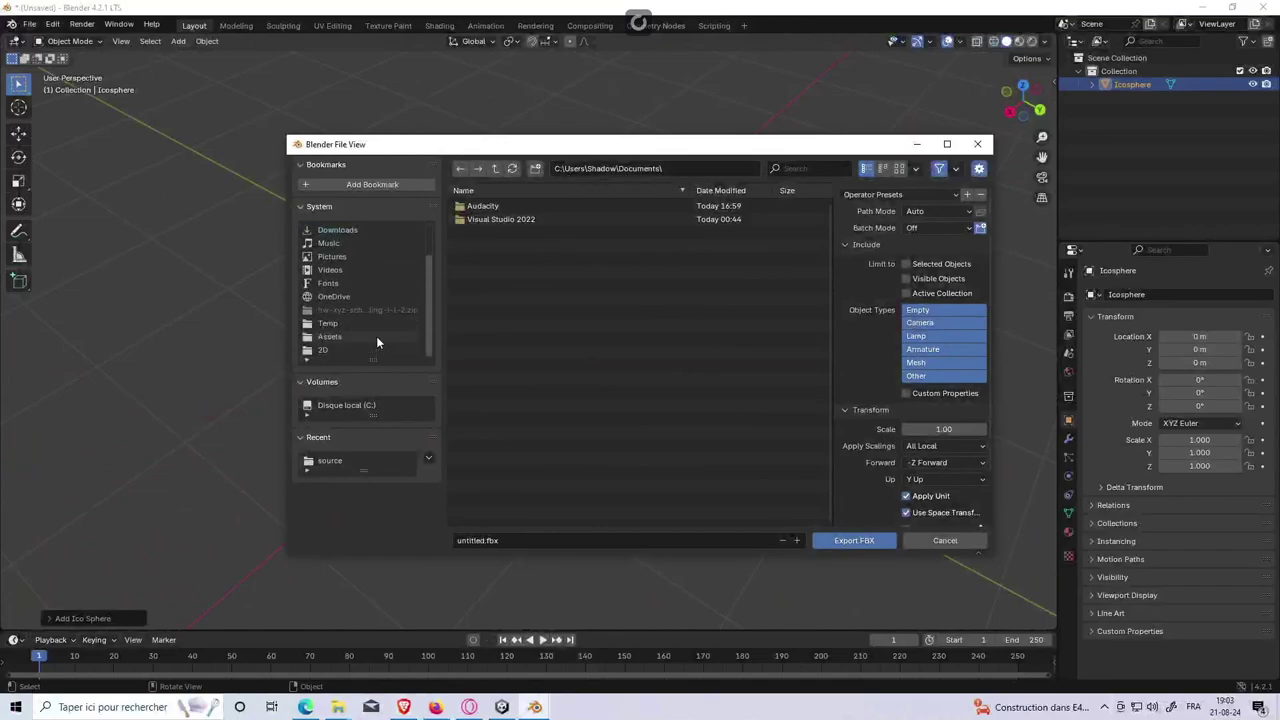
pyautogui.scroll(-1, 342, 282)
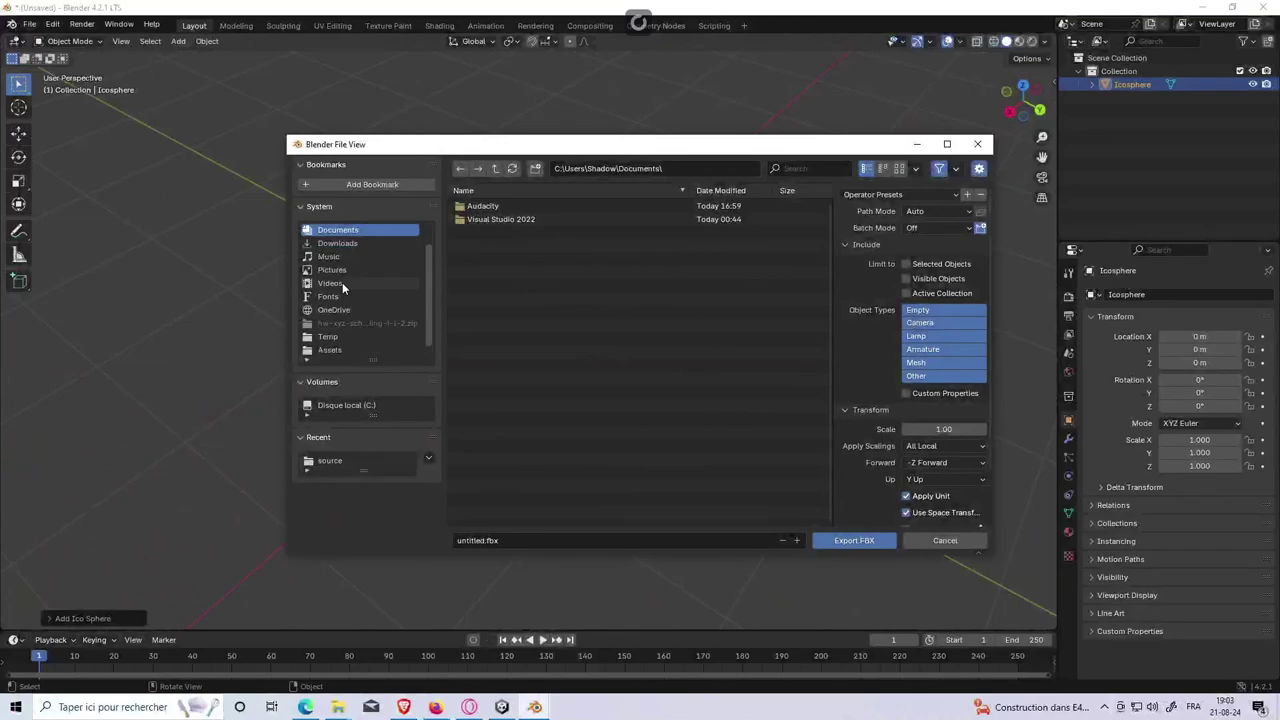
pyautogui.scroll(-1, 342, 282)
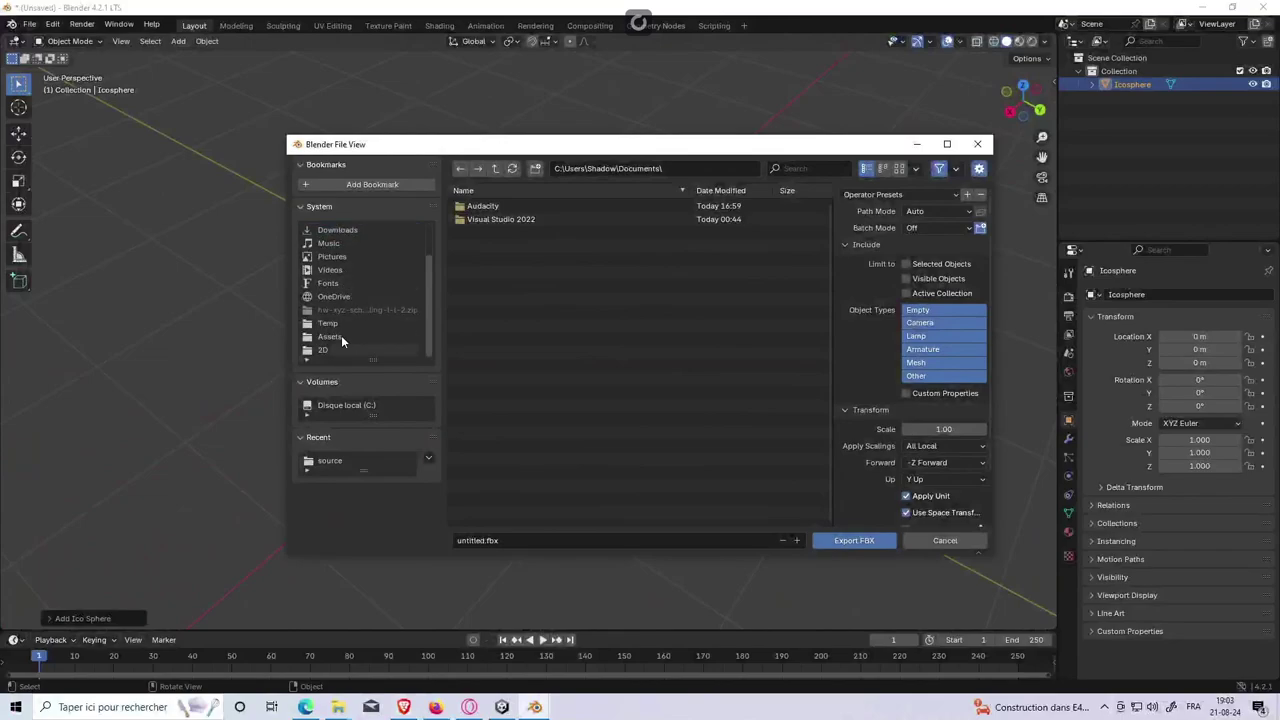
pyautogui.scroll(2, 350, 282)
pyautogui.hotkey('alt', 'Tab')
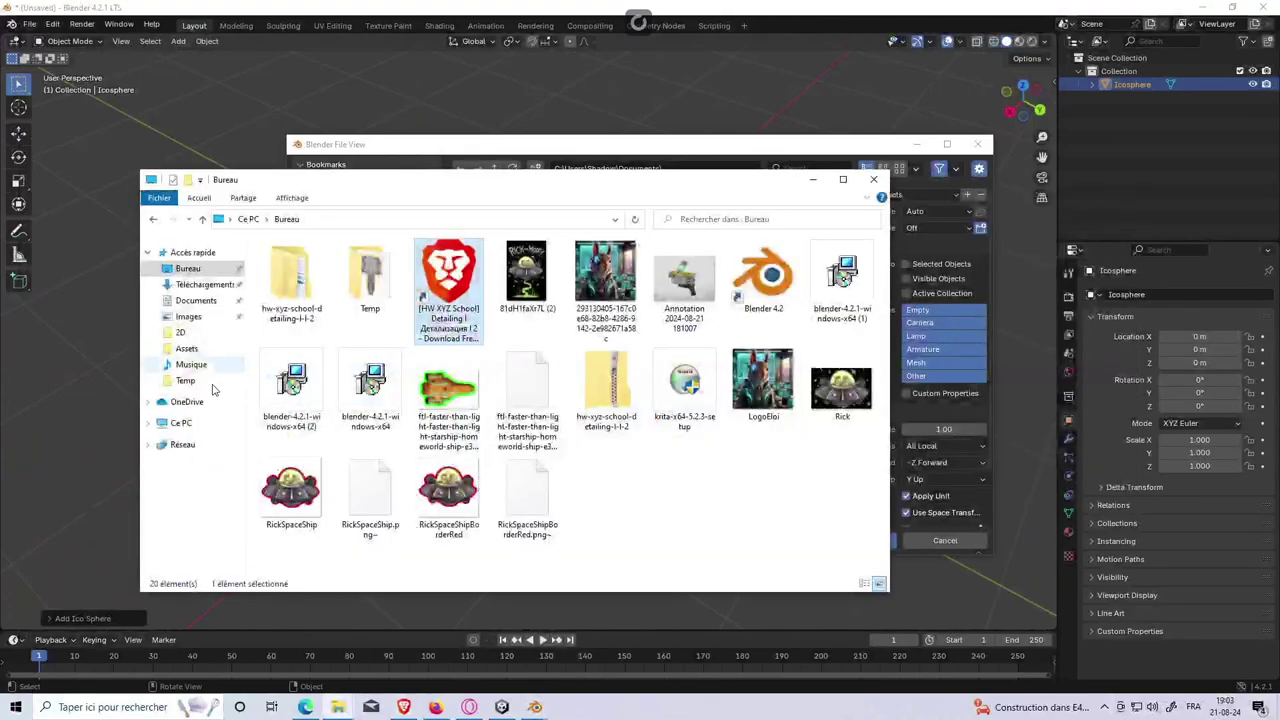
# Step: Browse in File Explorer to C:\U\BulletHell\Assets\3D
pyautogui.click(185, 423)
pyautogui.doubleClick(347, 410)
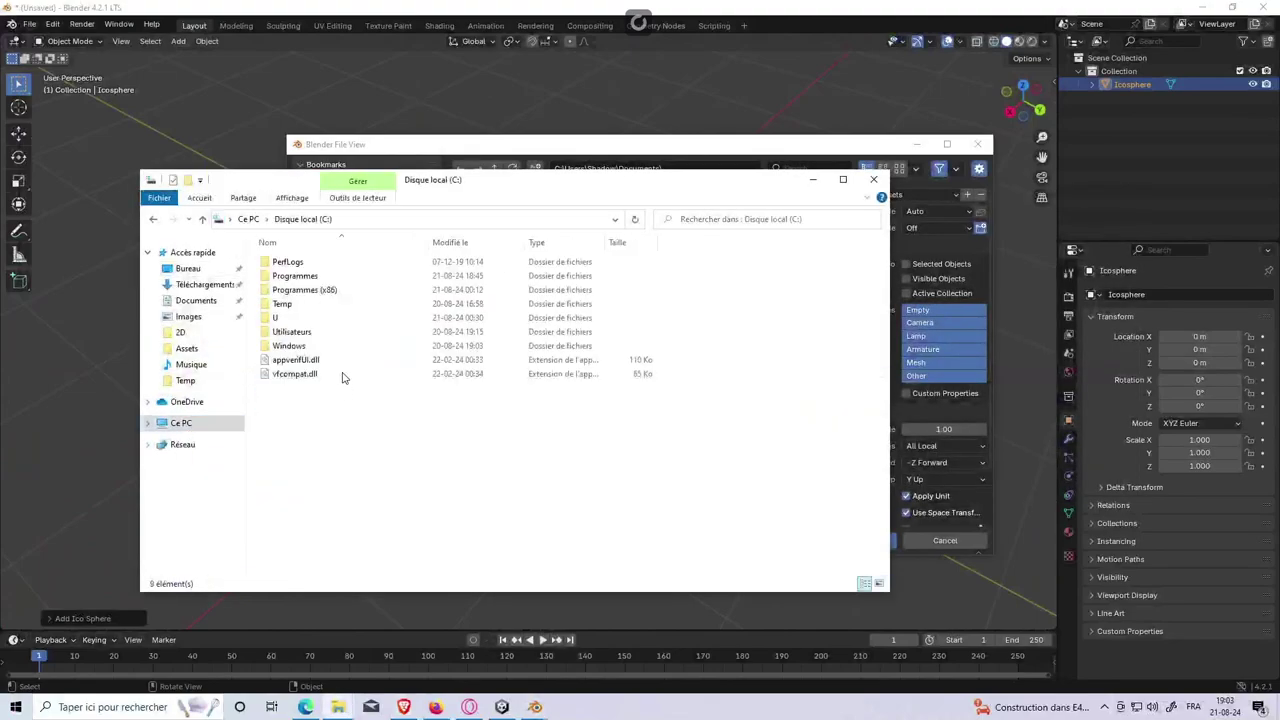
pyautogui.doubleClick(304, 316)
pyautogui.hotkey('alt', 'Up')
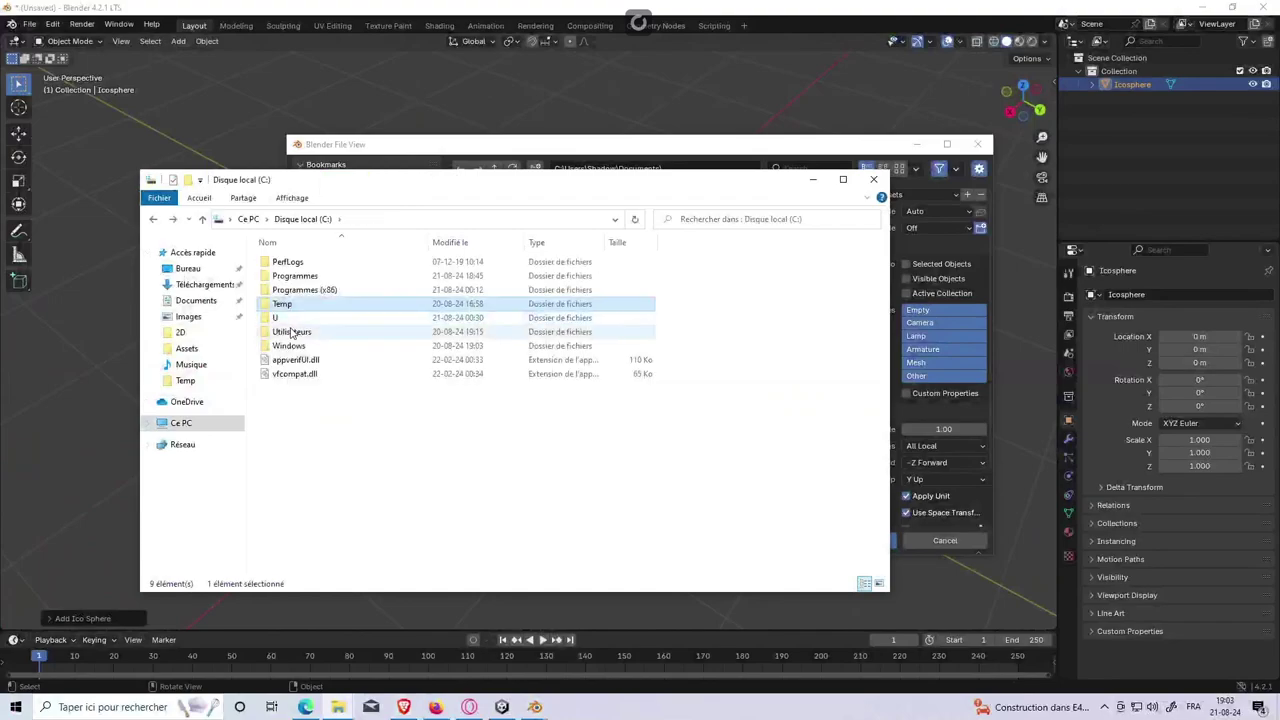
pyautogui.doubleClick(294, 331)
pyautogui.doubleClick(320, 266)
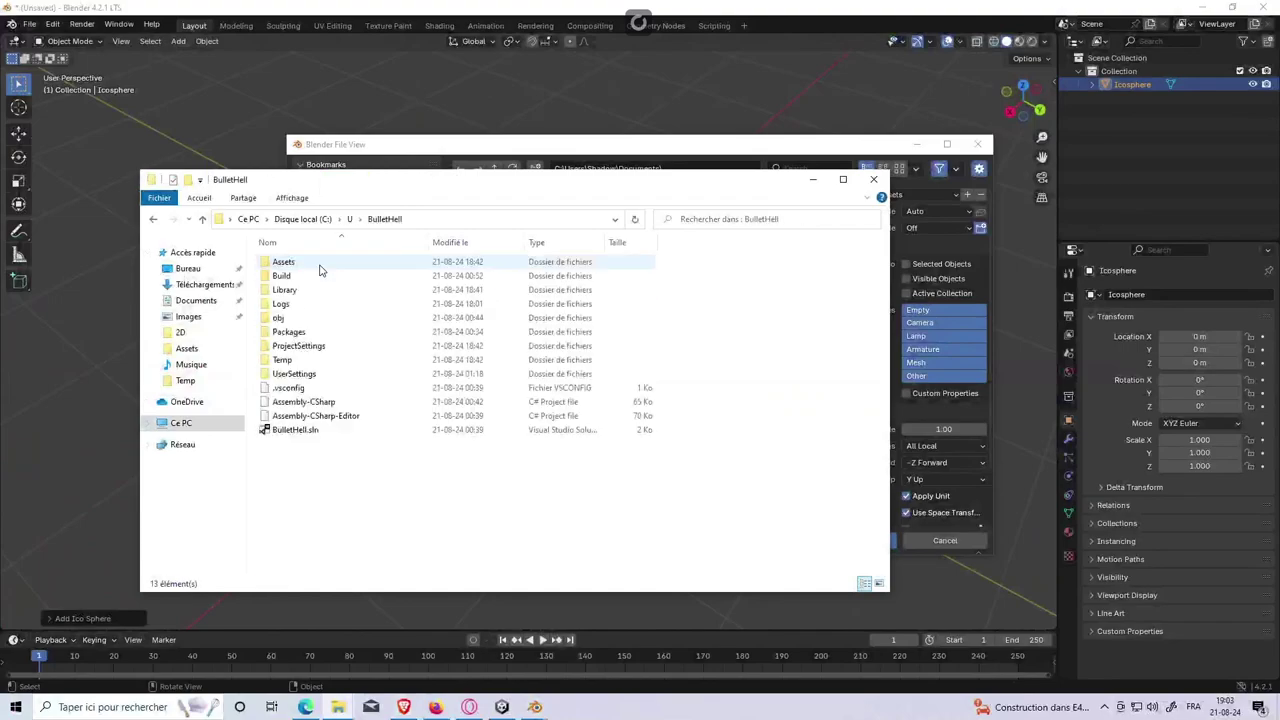
pyautogui.doubleClick(320, 264)
pyautogui.doubleClick(310, 275)
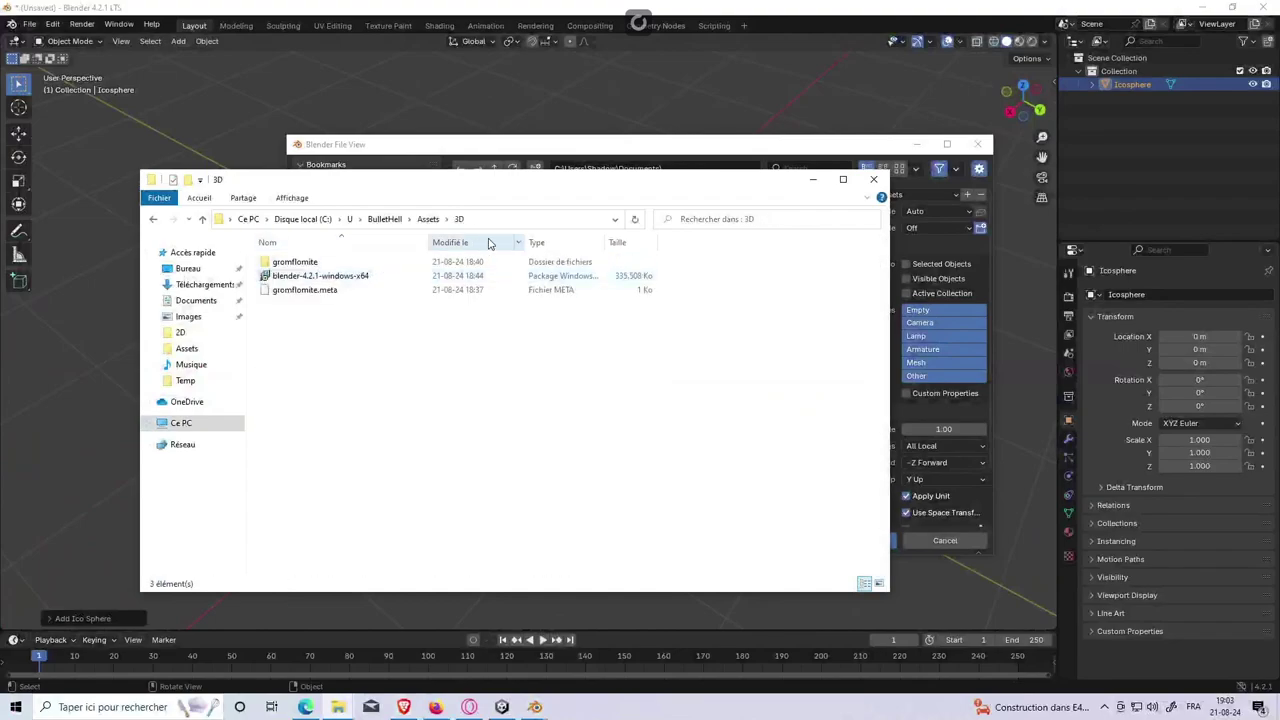
# Step: Copy that folder path and paste it as Blender's FBX export folder
pyautogui.click(520, 220)
pyautogui.hotkey('ctrl', 'c')
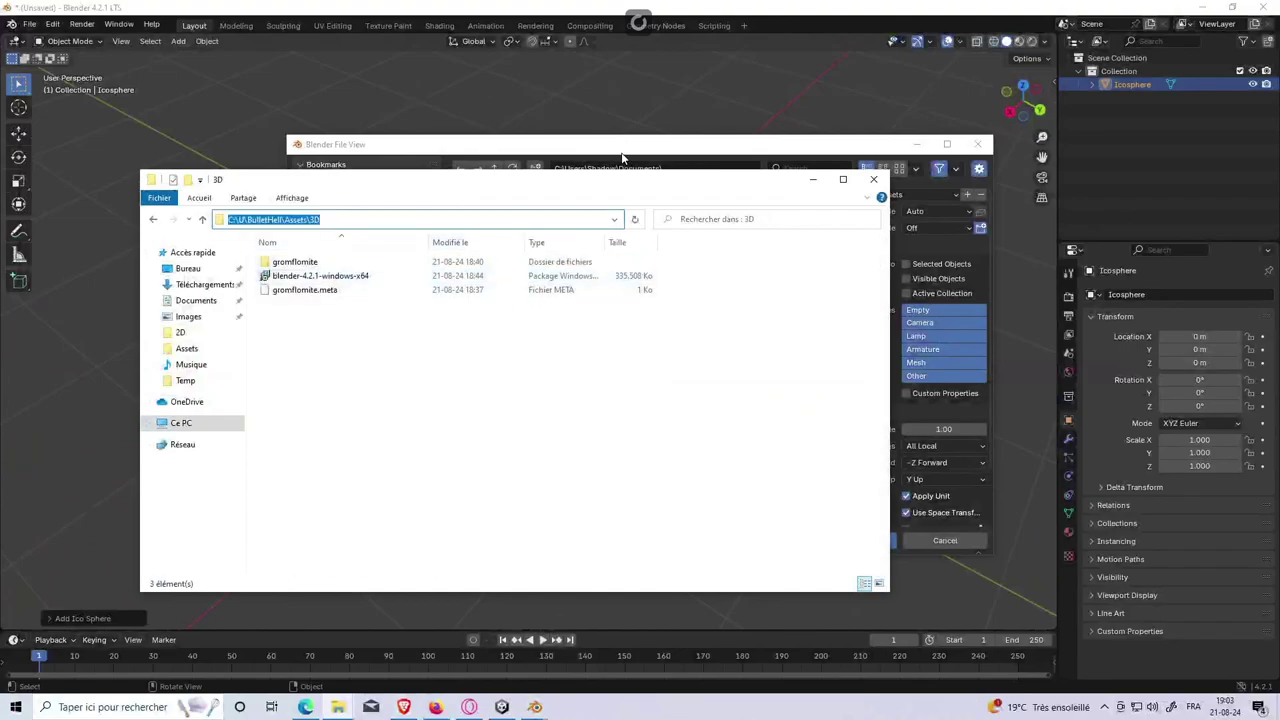
pyautogui.click(641, 155)
pyautogui.click(675, 168)
pyautogui.hotkey('ctrl', 'v')
pyautogui.press('Return')
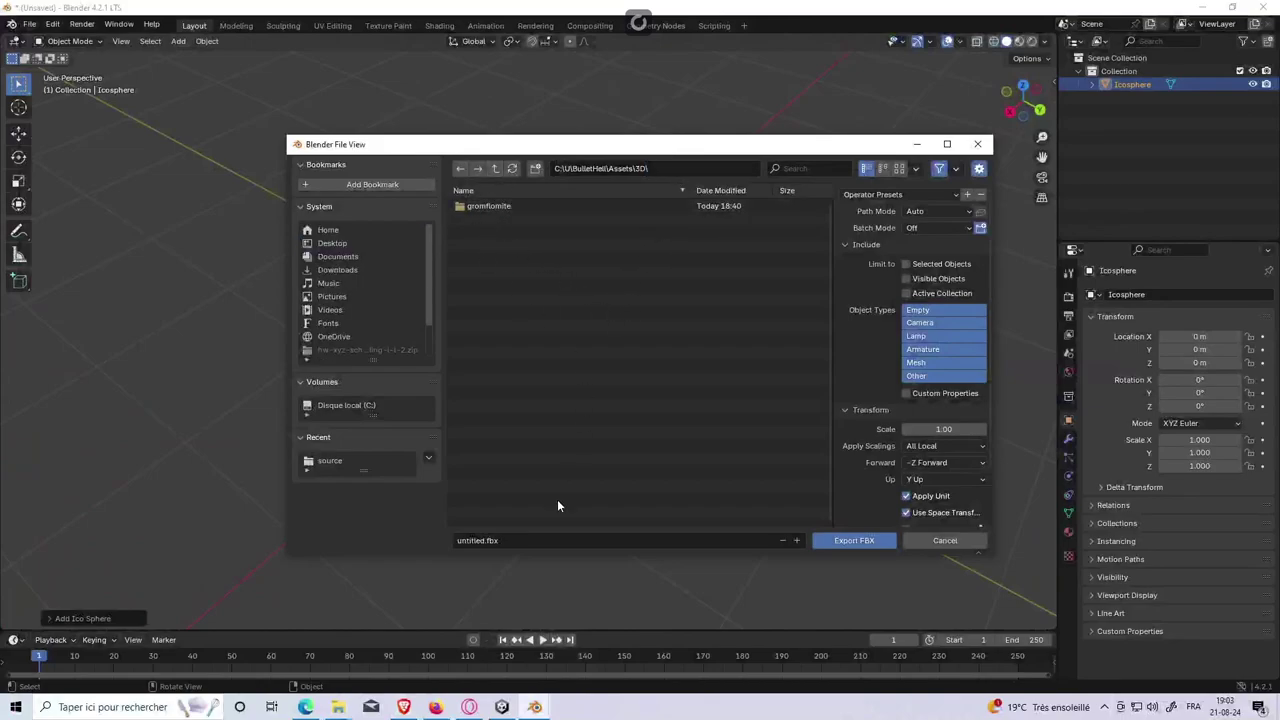
# Step: Name the file Icosphere.fbx, enable Limit to Selected Objects, and export the FBX
pyautogui.click(559, 542)
pyautogui.write('Icosphere')
pyautogui.click(906, 263)
pyautogui.moveTo(831, 145)
pyautogui.mouseDown()
pyautogui.moveTo(822, 437)
pyautogui.moveTo(802, 127)
pyautogui.mouseUp()
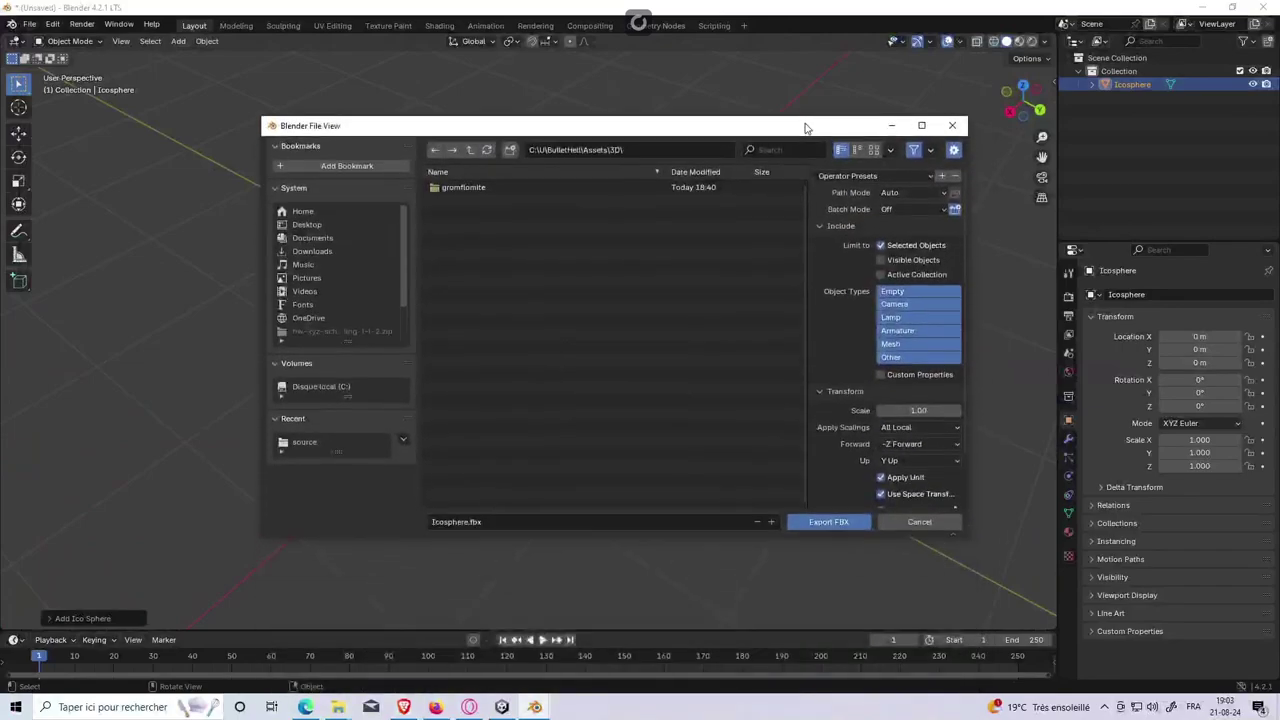
pyautogui.click(832, 524)
pyautogui.hotkey('alt', 'Tab')
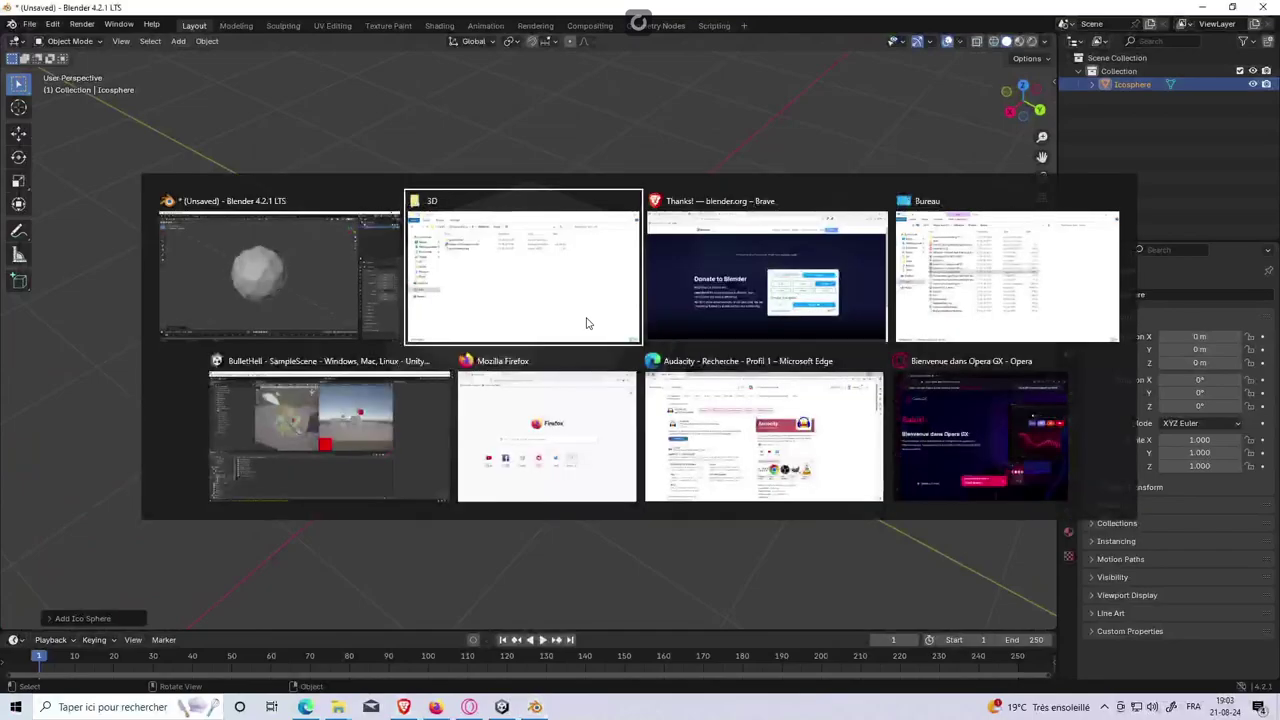
# Step: In Unity's Assets/3D folder, delete the blender-4.2.1-windows-x64 installer asset
pyautogui.click(405, 410)
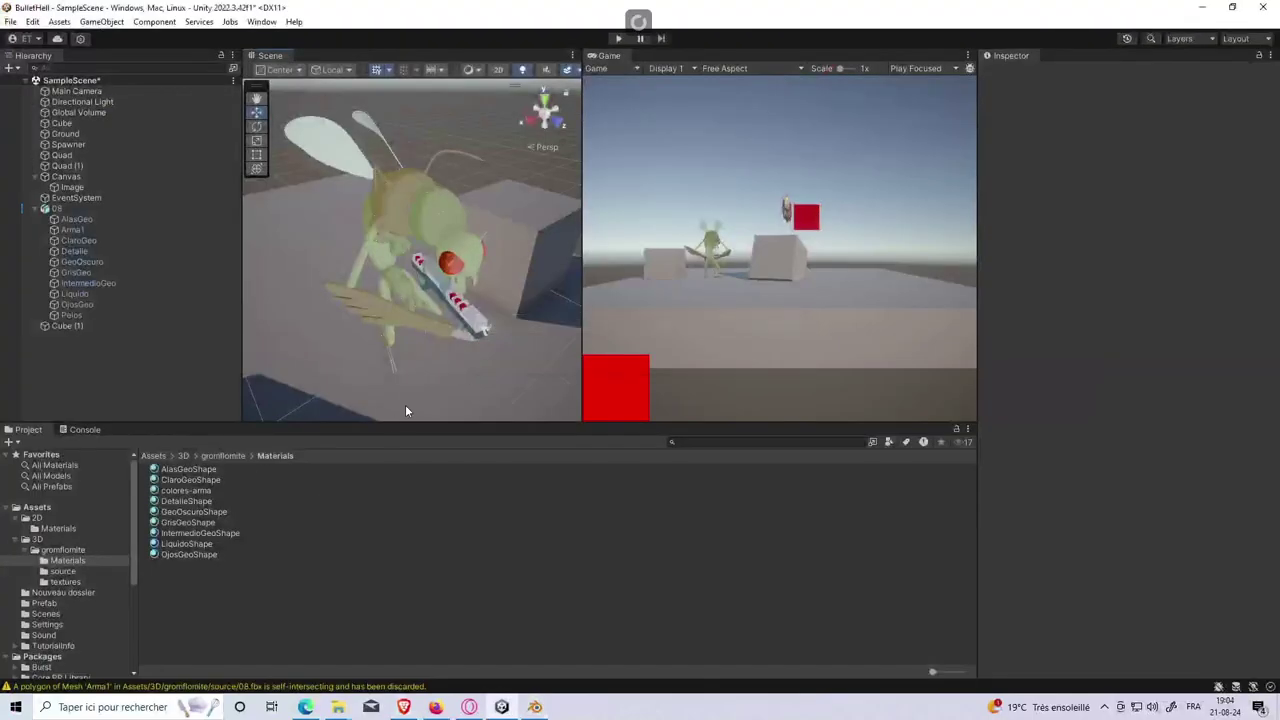
pyautogui.scroll(-3, 481, 334)
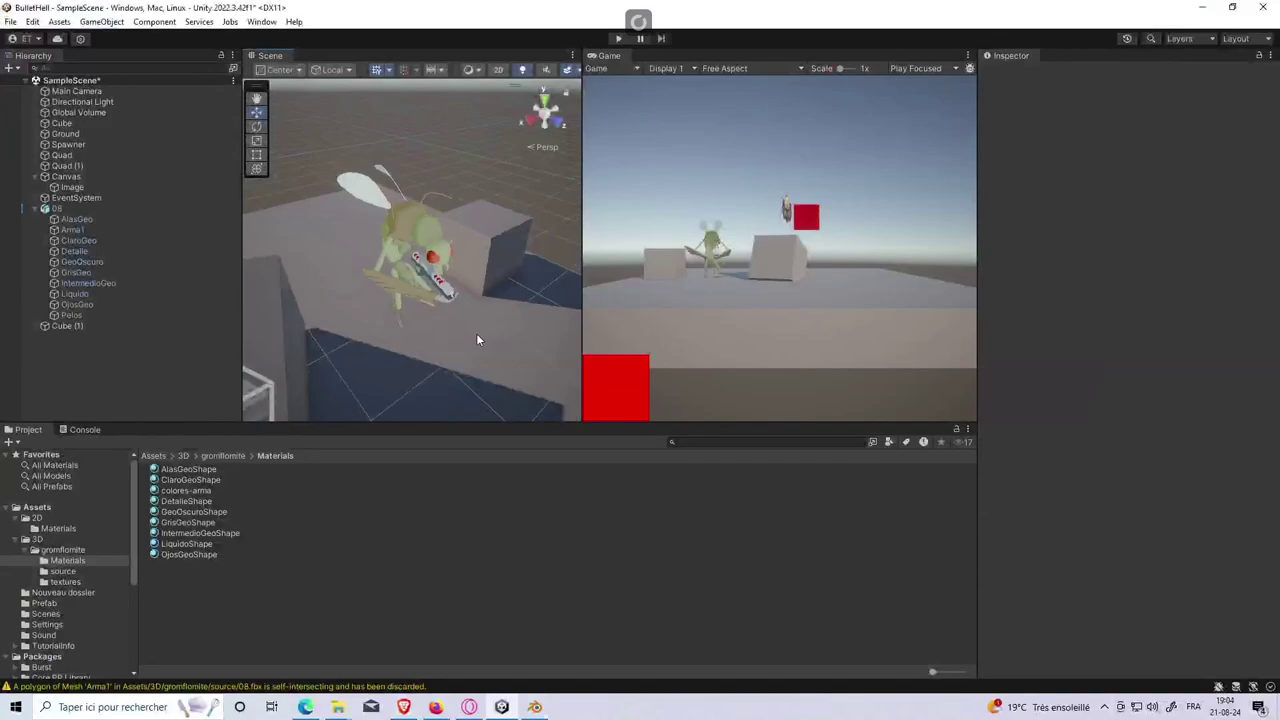
pyautogui.scroll(-2, 476, 333)
pyautogui.click(67, 560)
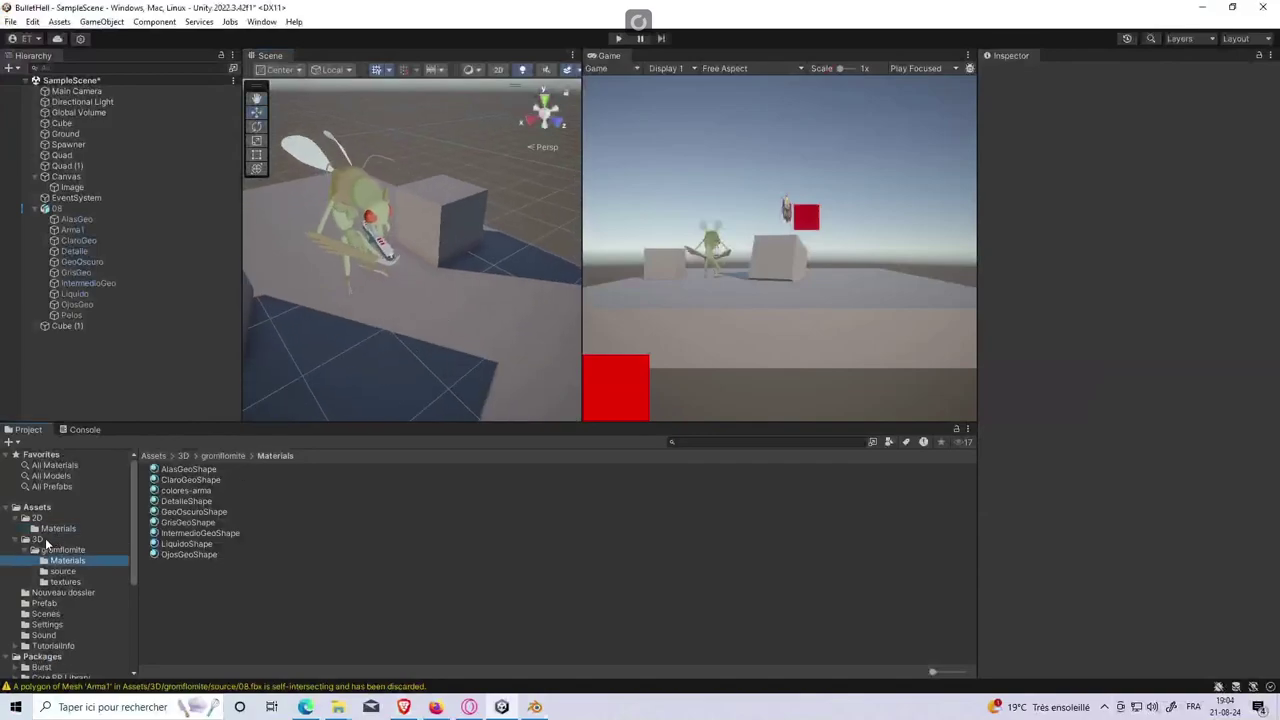
pyautogui.click(38, 540)
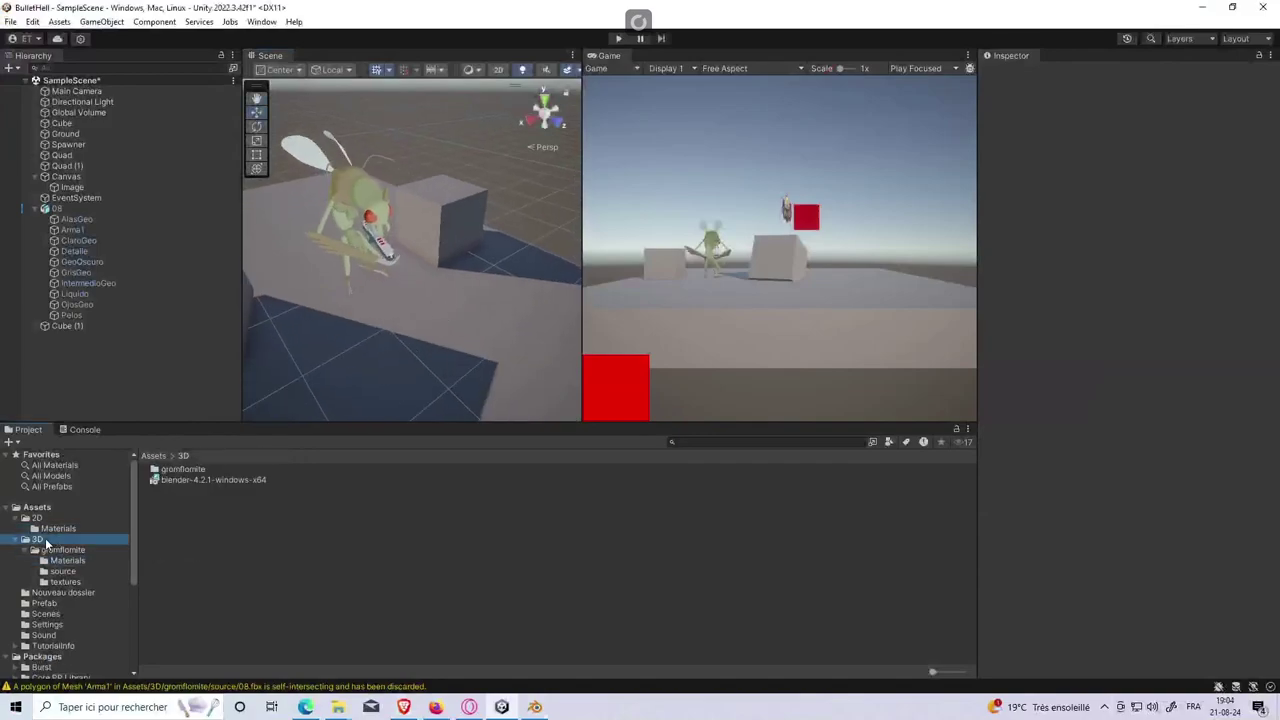
pyautogui.click(189, 479)
pyautogui.press('Delete')
pyautogui.click(677, 378)
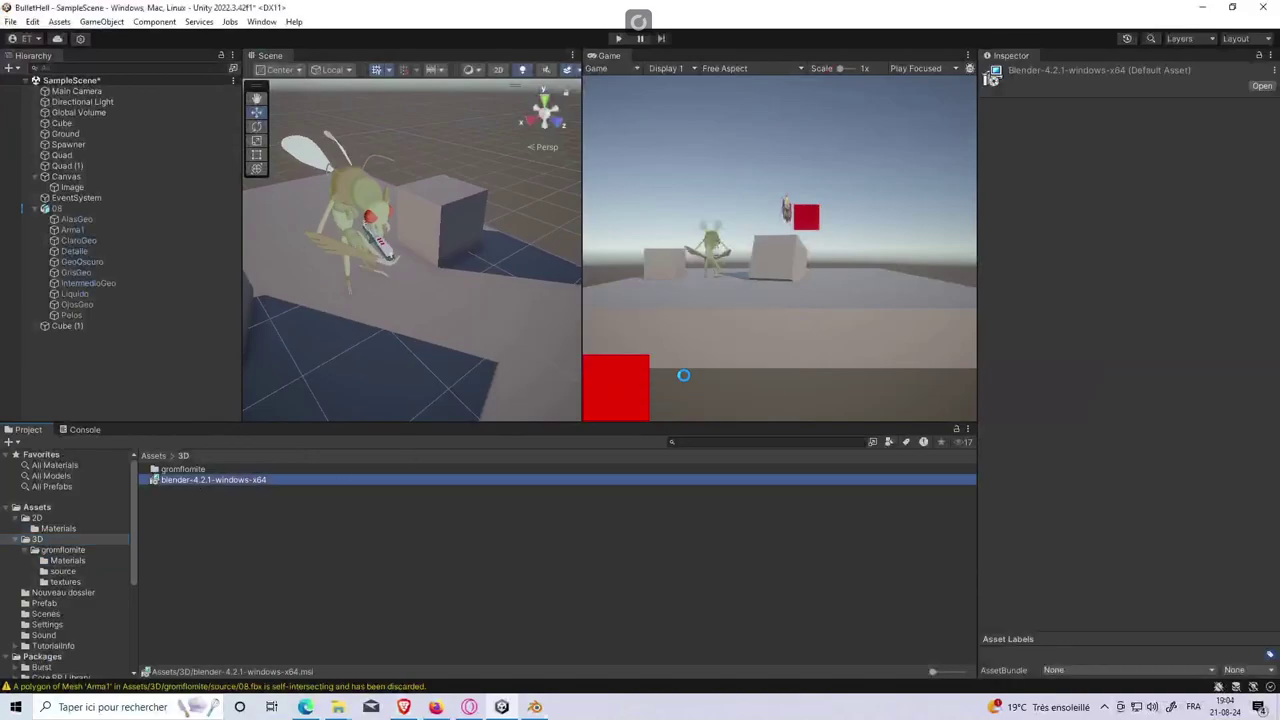
# Step: Drag the Icosphere asset into the Scene and position it beside the 08 character
pyautogui.click(60, 550)
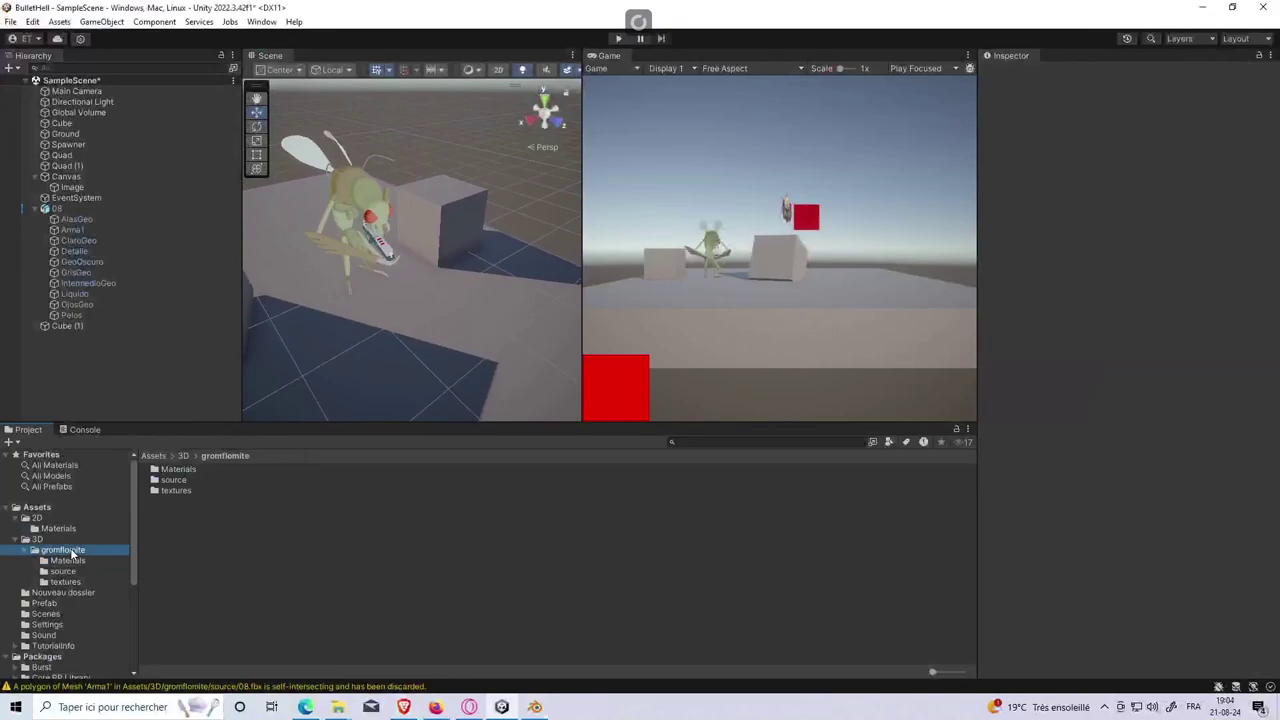
pyautogui.click(78, 537)
pyautogui.click(175, 480)
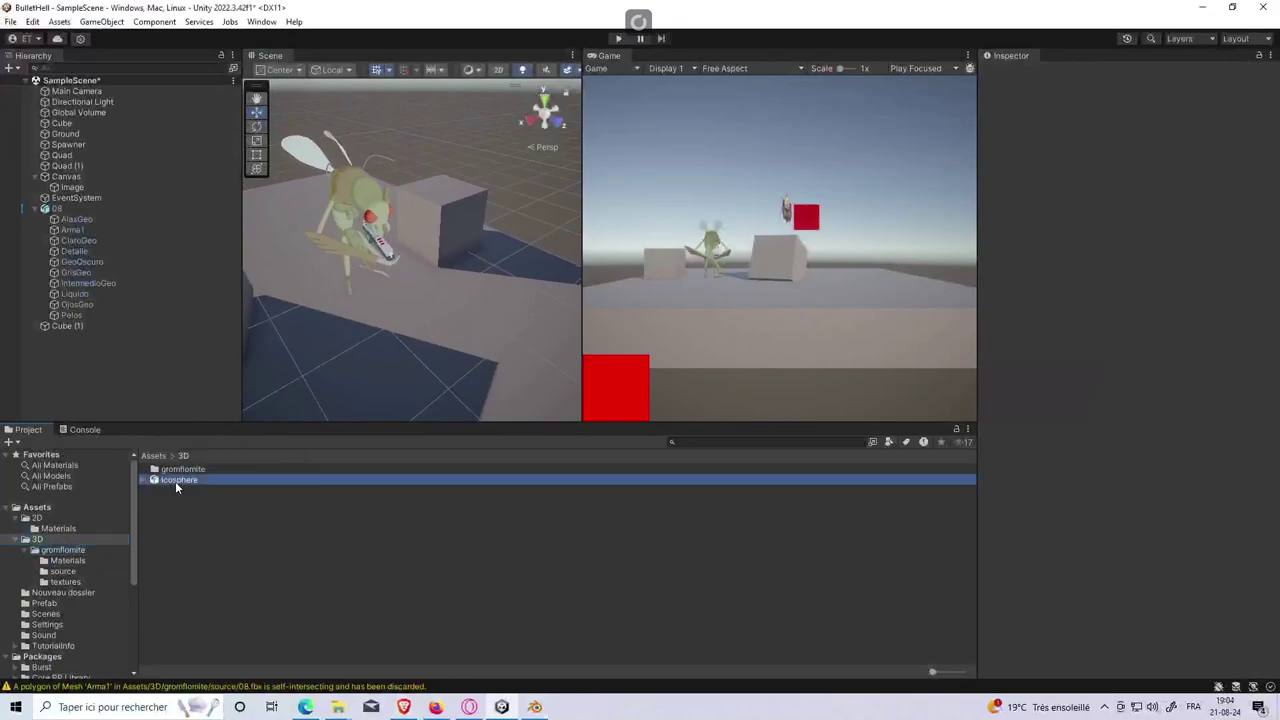
pyautogui.moveTo(223, 465); pyautogui.dragTo(433, 346)
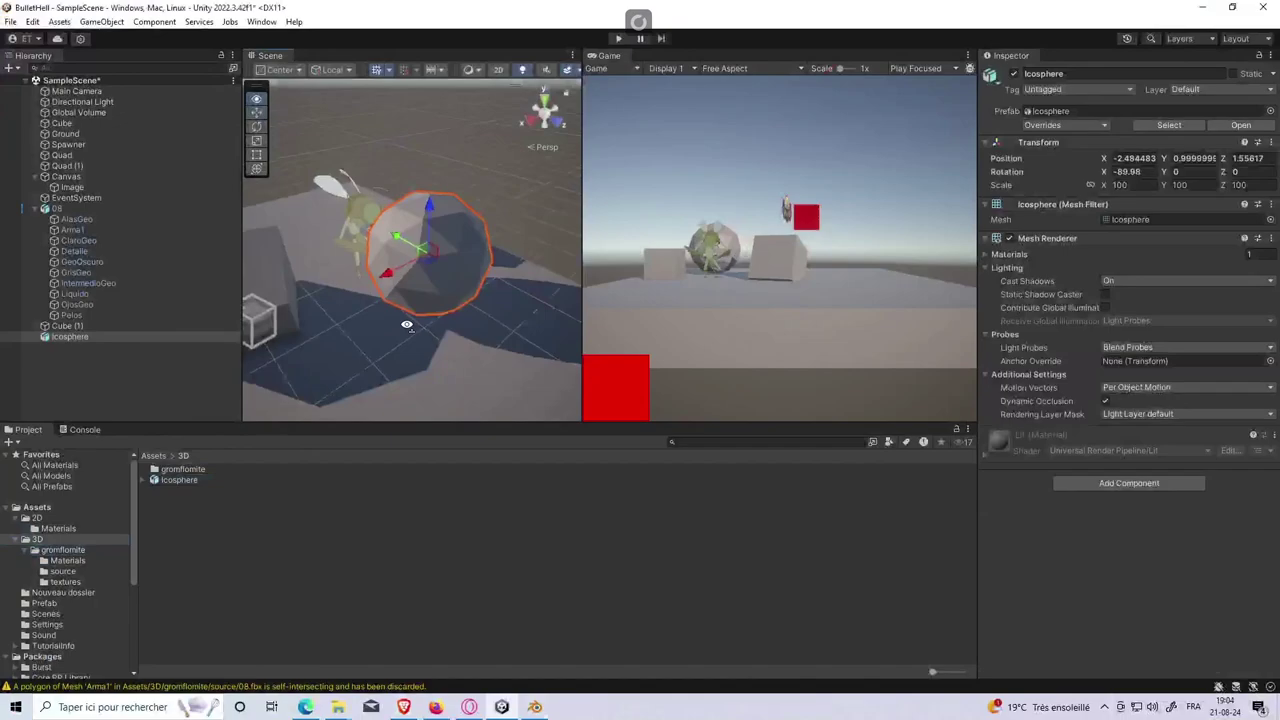
pyautogui.scroll(-3, 364, 297)
pyautogui.moveTo(364, 303); pyautogui.dragTo(455, 315, button='middle')
pyautogui.moveTo(422, 265); pyautogui.dragTo(431, 298)
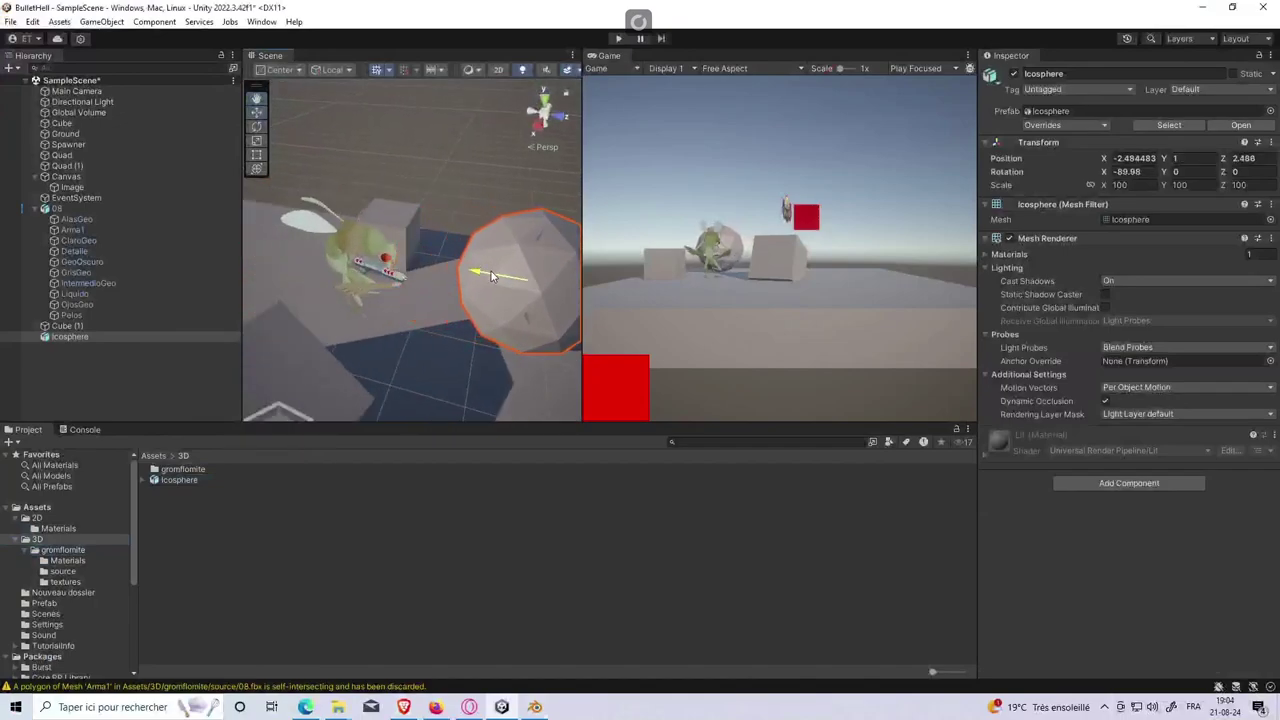
pyautogui.moveTo(390, 302); pyautogui.dragTo(450, 300, button='middle')
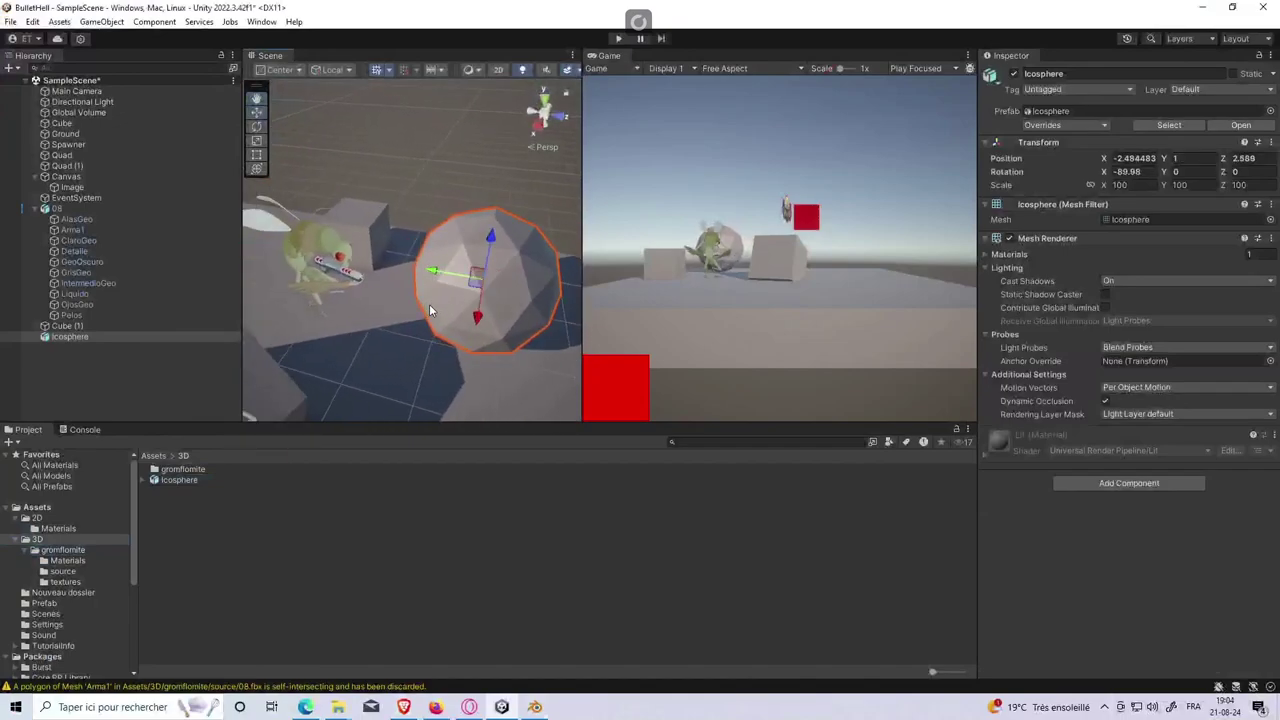
pyautogui.click(369, 262)
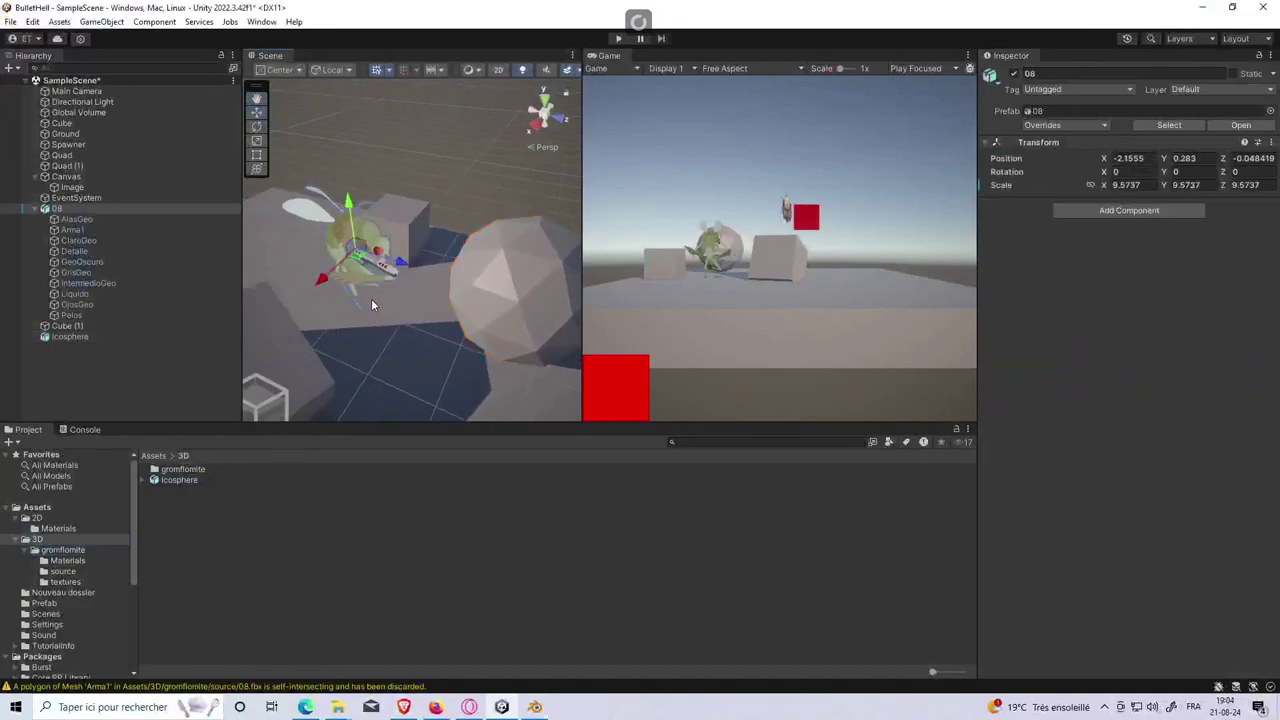
pyautogui.hotkey('alt', 'Tab')
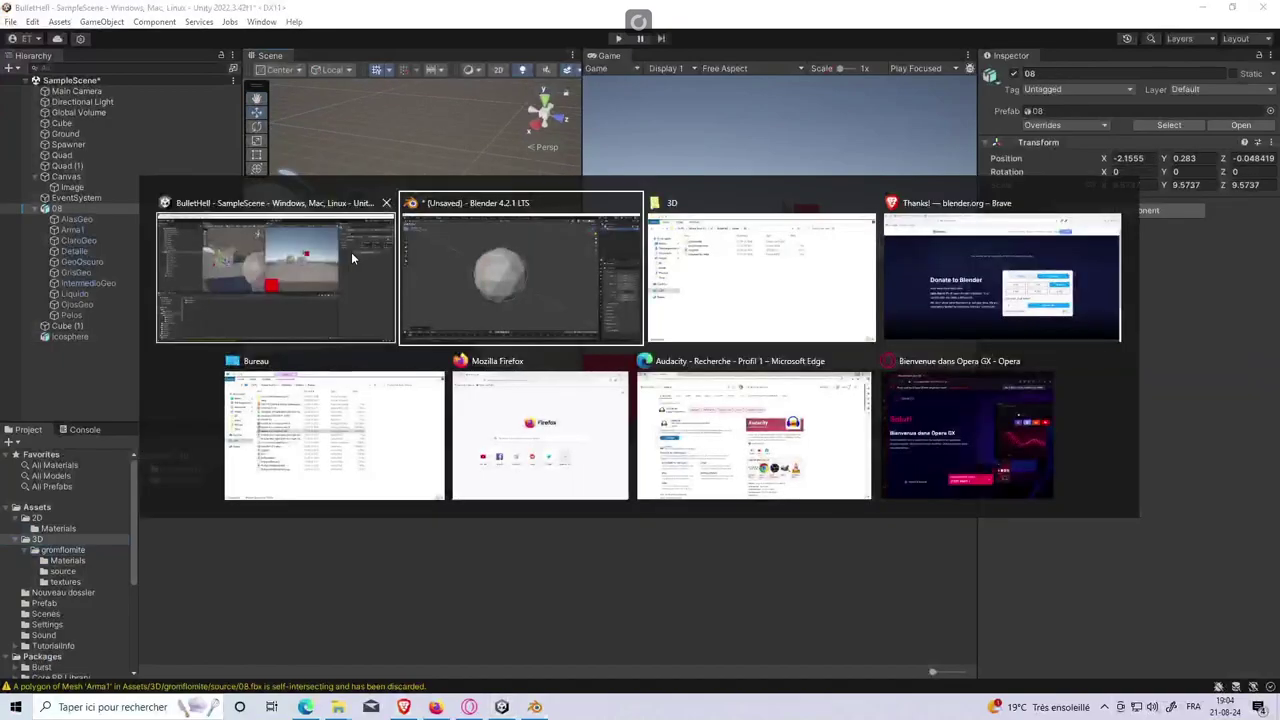
# Step: Bring up the spaceship model's Sketchfab page in Brave and orbit it to inspect it
pyautogui.hotkey('alt', 'Tab')
pyautogui.hotkey('alt', 'Tab')
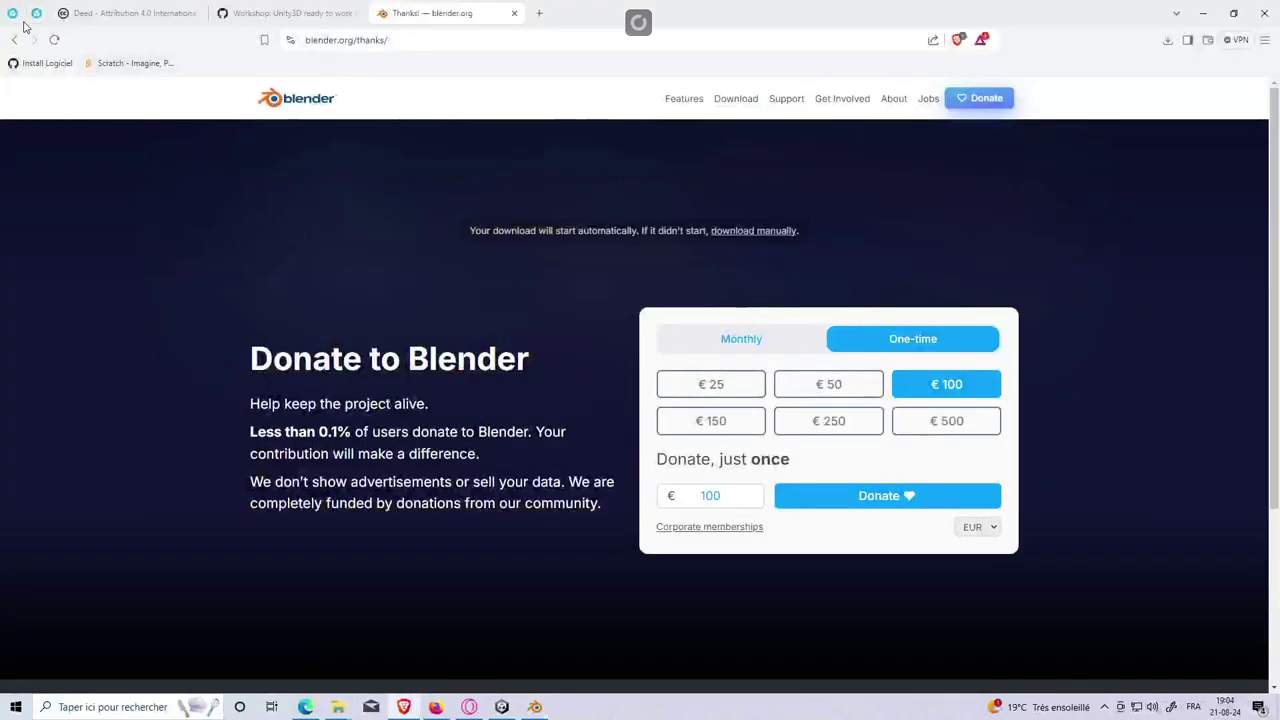
pyautogui.click(36, 14)
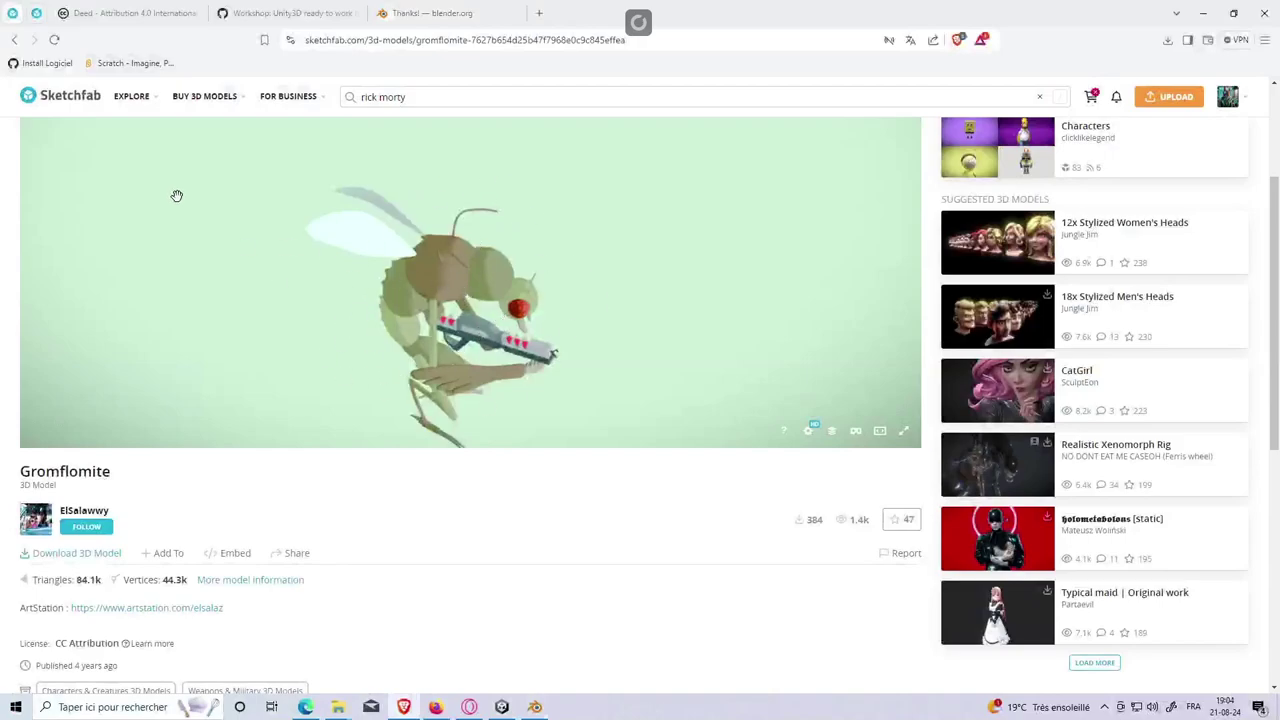
pyautogui.click(34, 13)
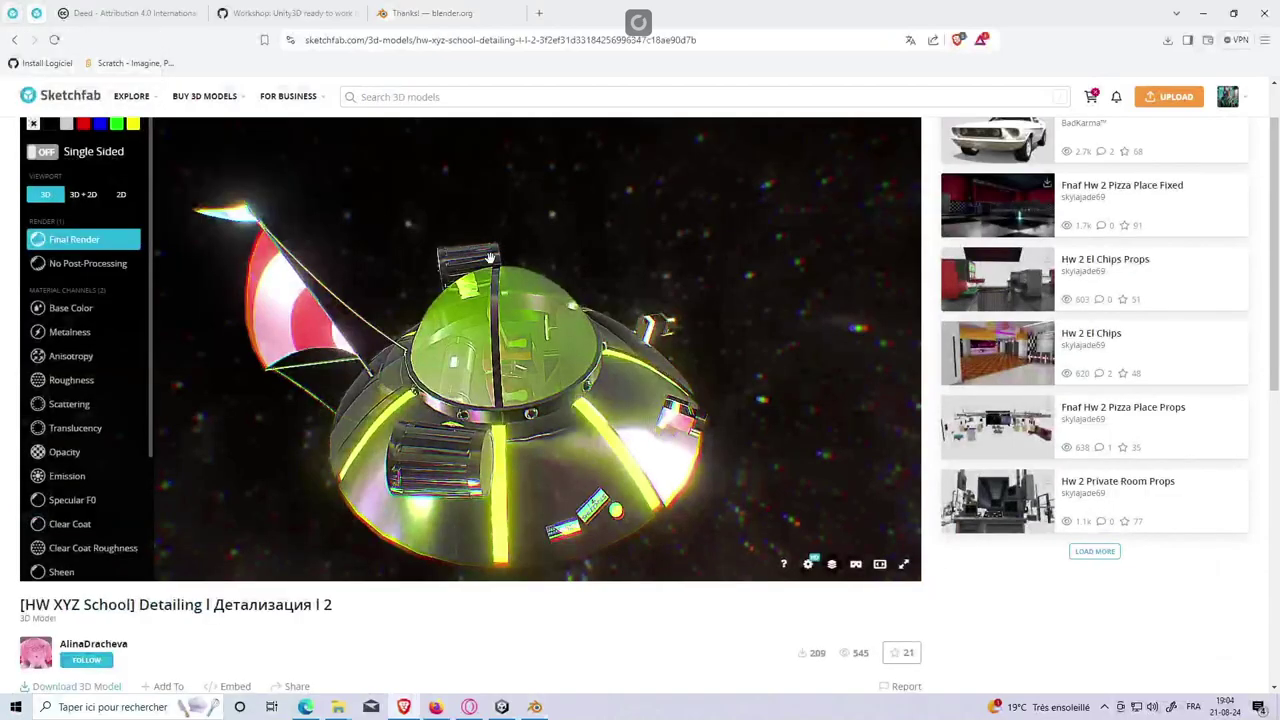
pyautogui.moveTo(490, 298)
pyautogui.mouseDown()
pyautogui.moveTo(551, 324)
pyautogui.moveTo(470, 289)
pyautogui.moveTo(312, 293)
pyautogui.moveTo(440, 355)
pyautogui.mouseUp()
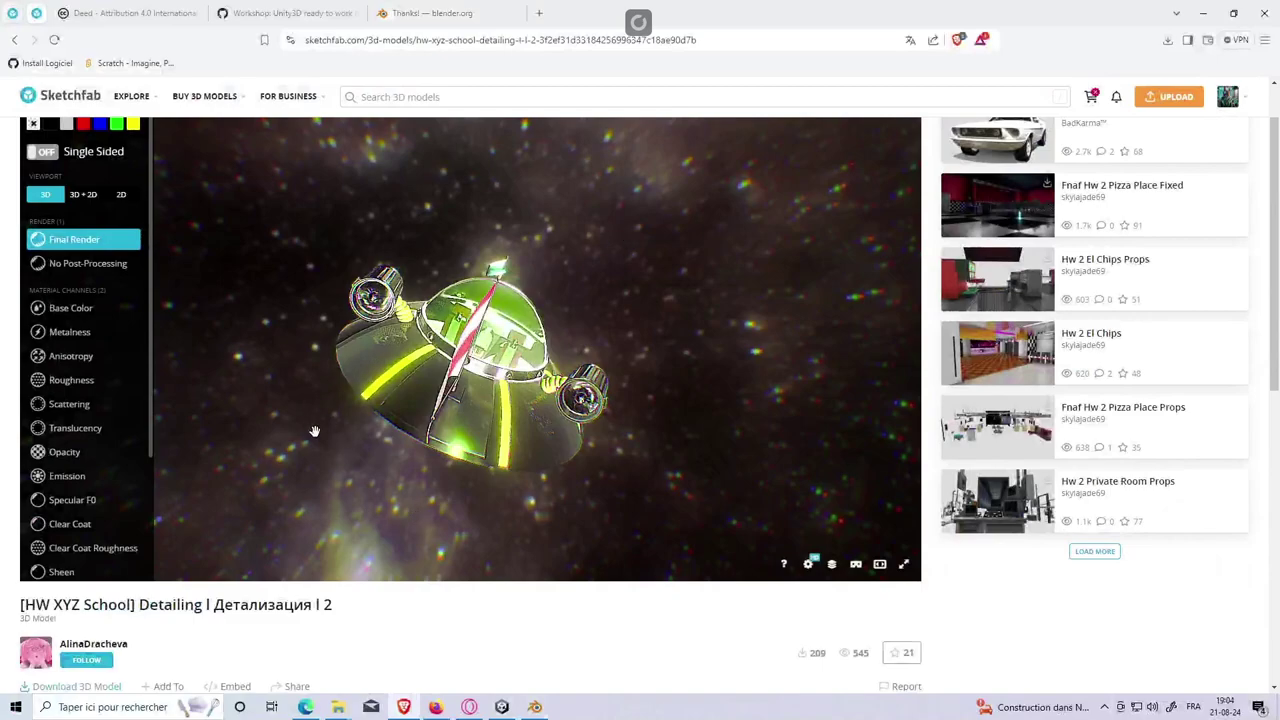
pyautogui.moveTo(470, 390); pyautogui.dragTo(141, 678)
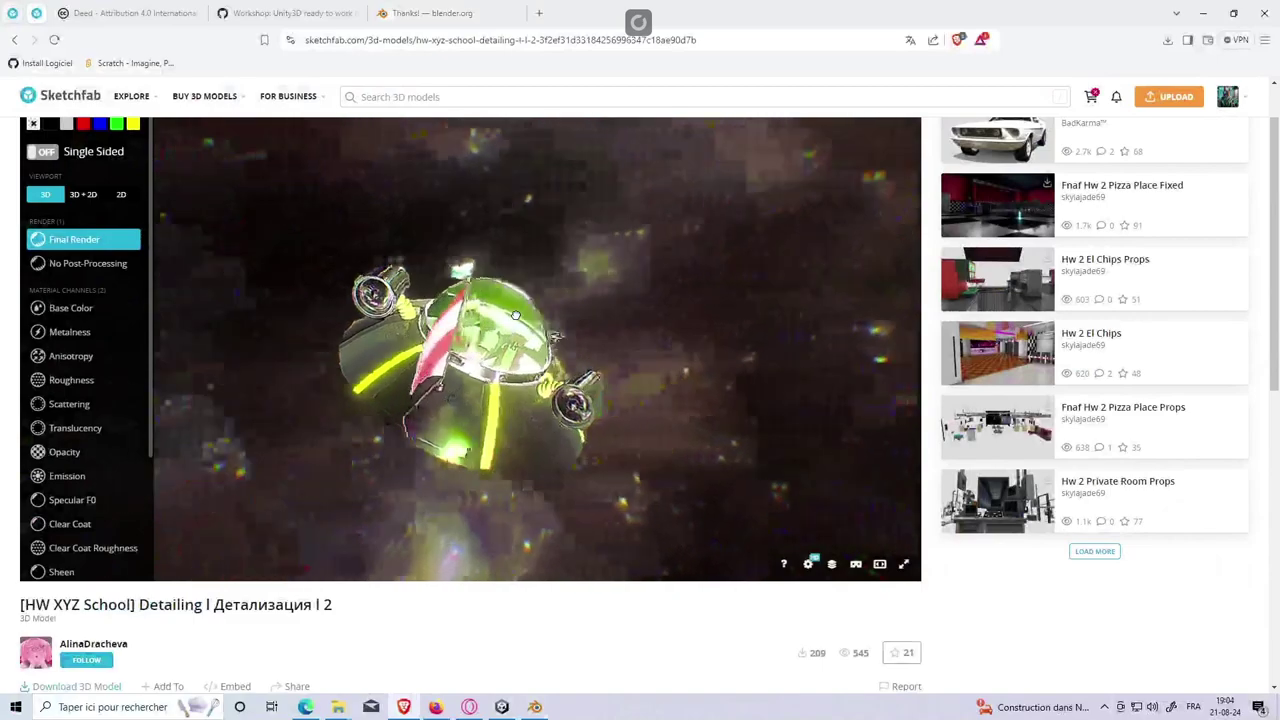
pyautogui.scroll(-1, 141, 678)
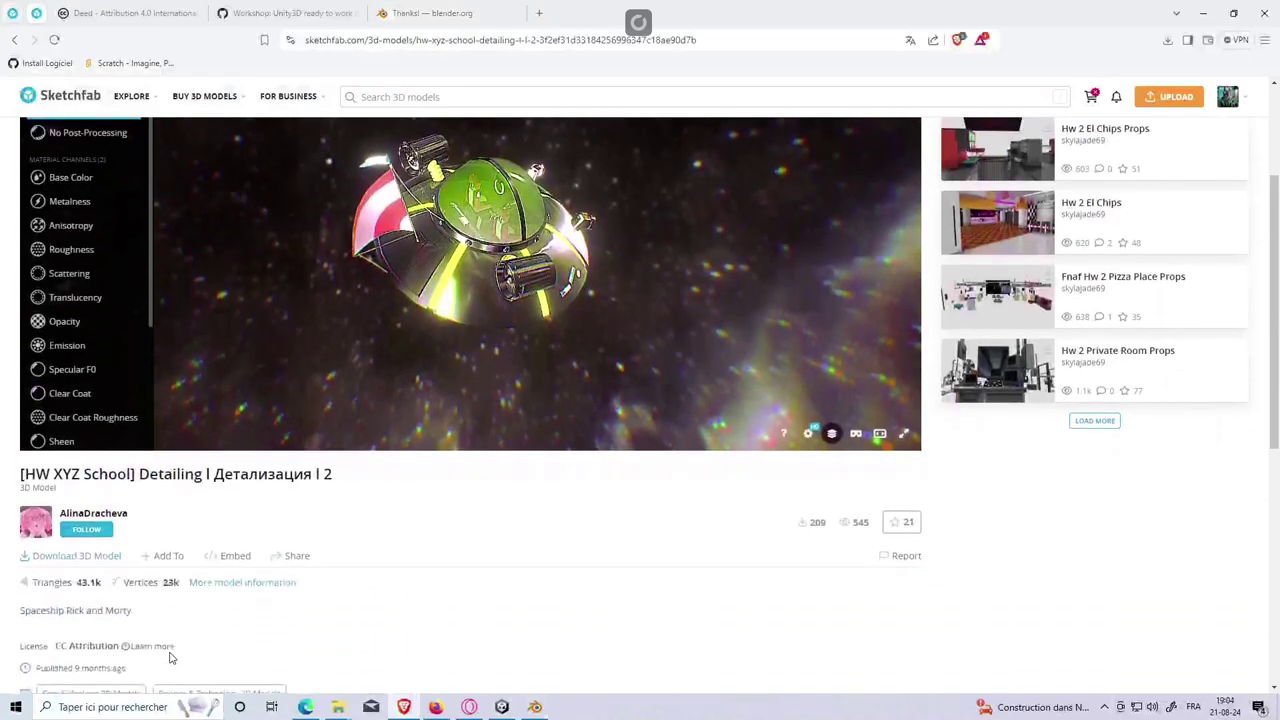
# Step: Download the original fbx version as a zip to the Desktop and check recent downloads
pyautogui.click(100, 558)
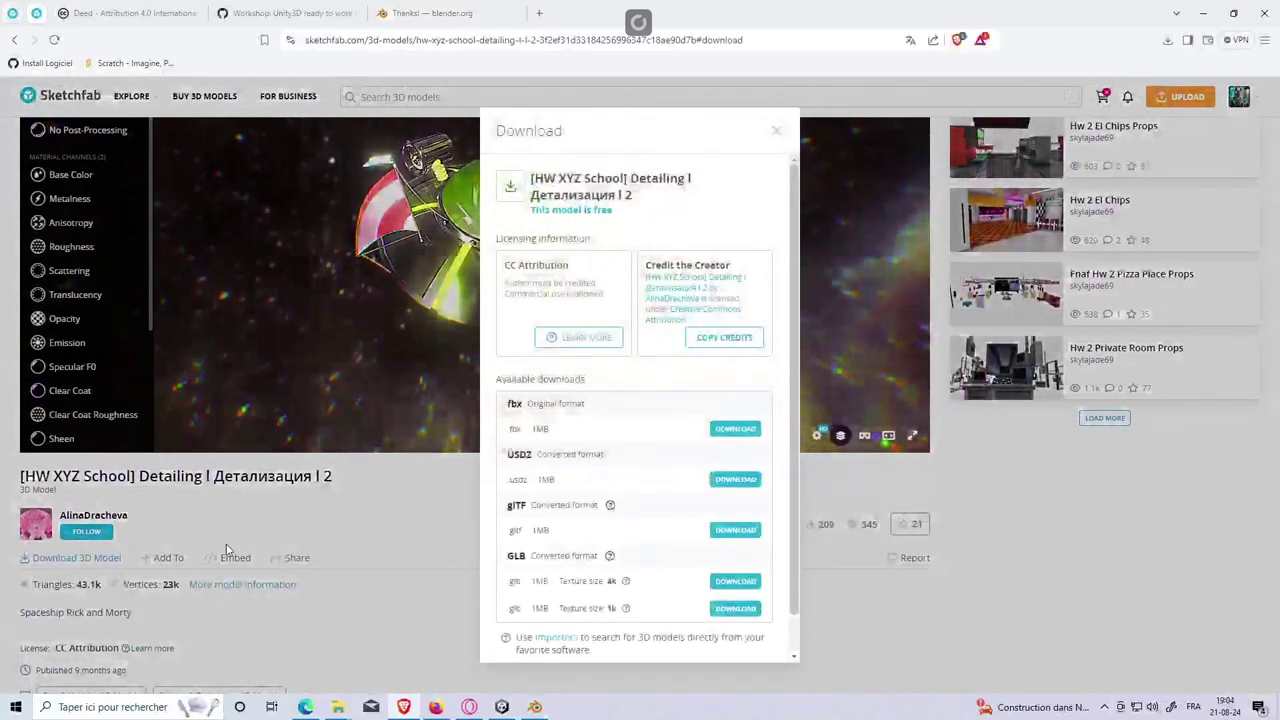
pyautogui.click(734, 430)
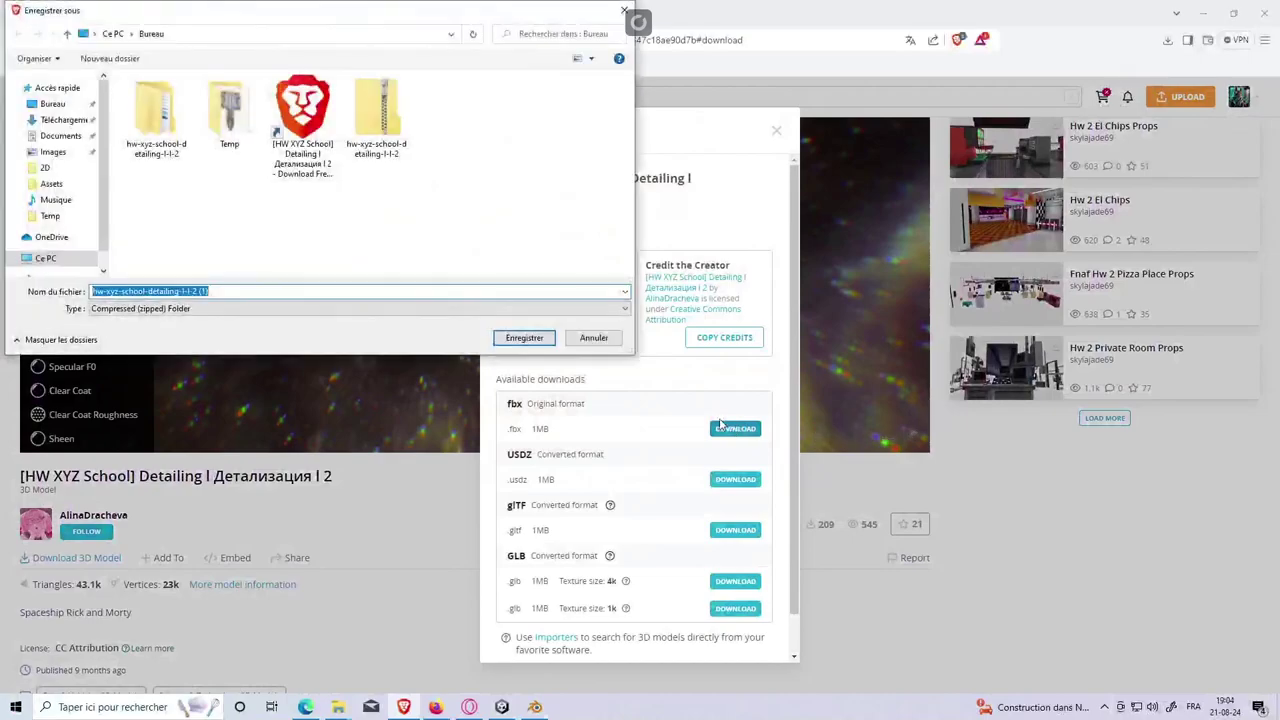
pyautogui.click(525, 335)
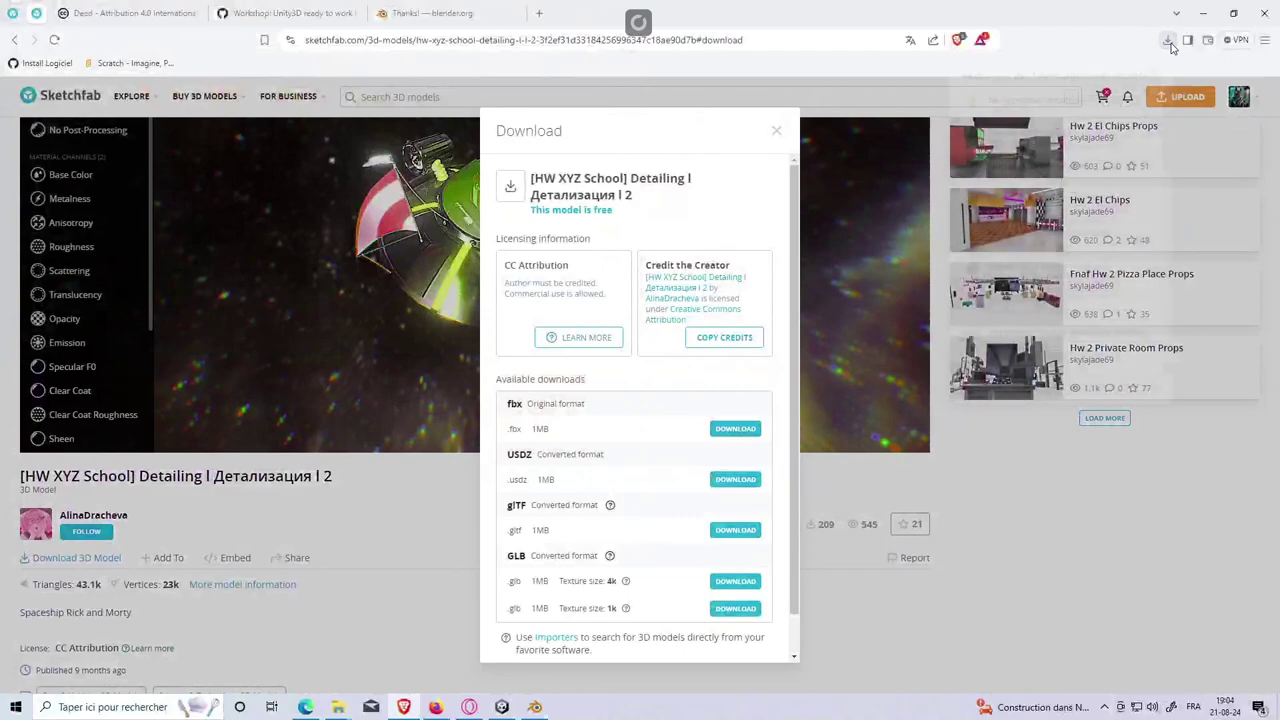
pyautogui.click(1167, 40)
# Step: Extract the downloaded spaceship zip to the Desktop and close the extra folder window
pyautogui.click(1135, 100)
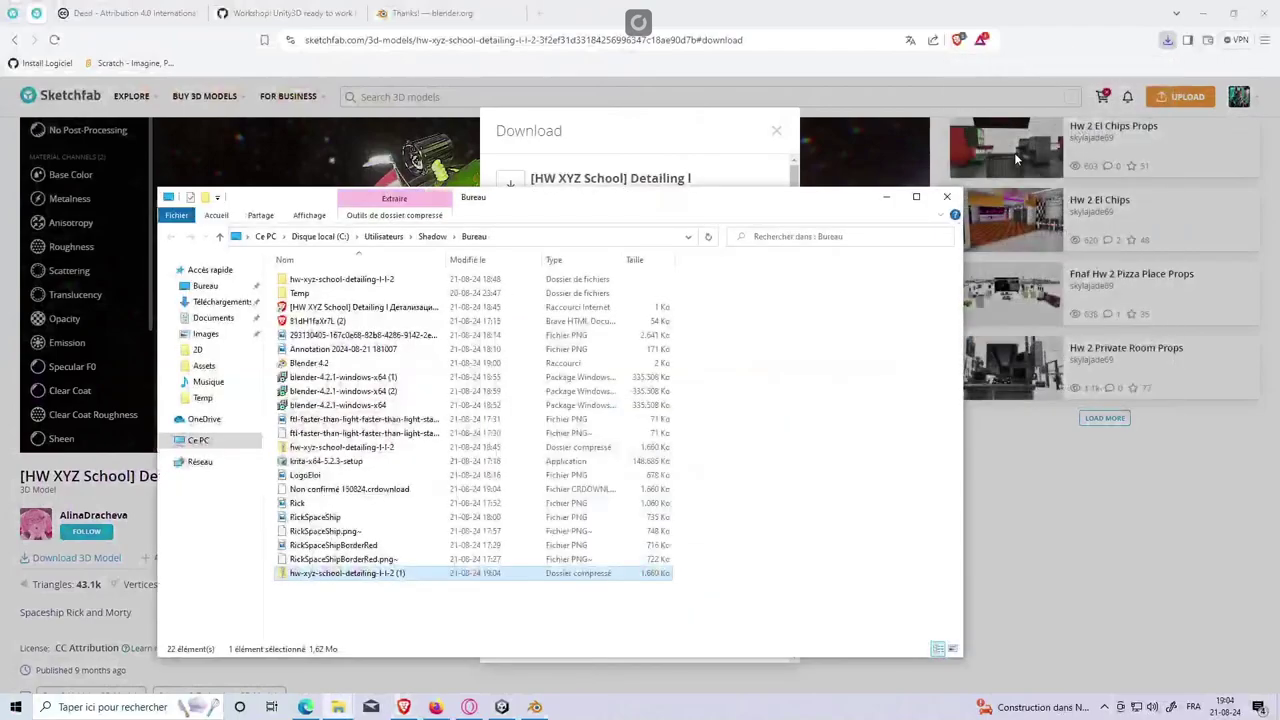
pyautogui.rightClick(366, 573)
pyautogui.click(425, 343)
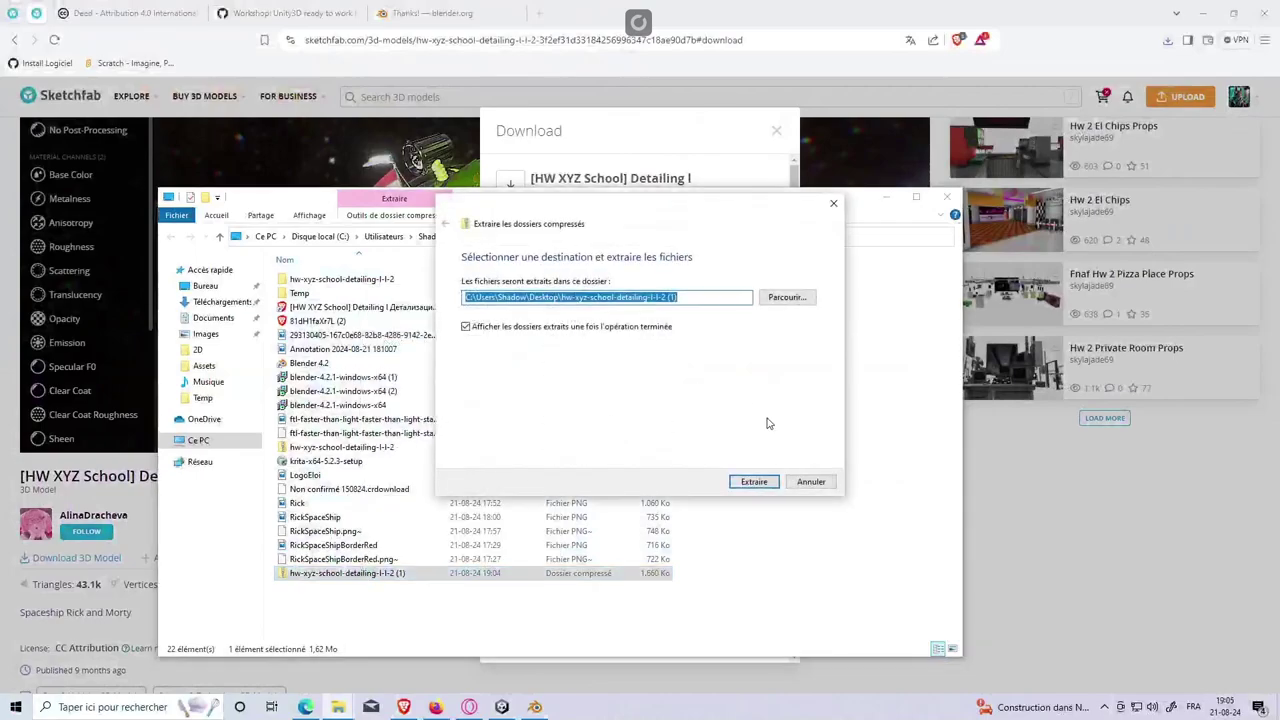
pyautogui.click(755, 482)
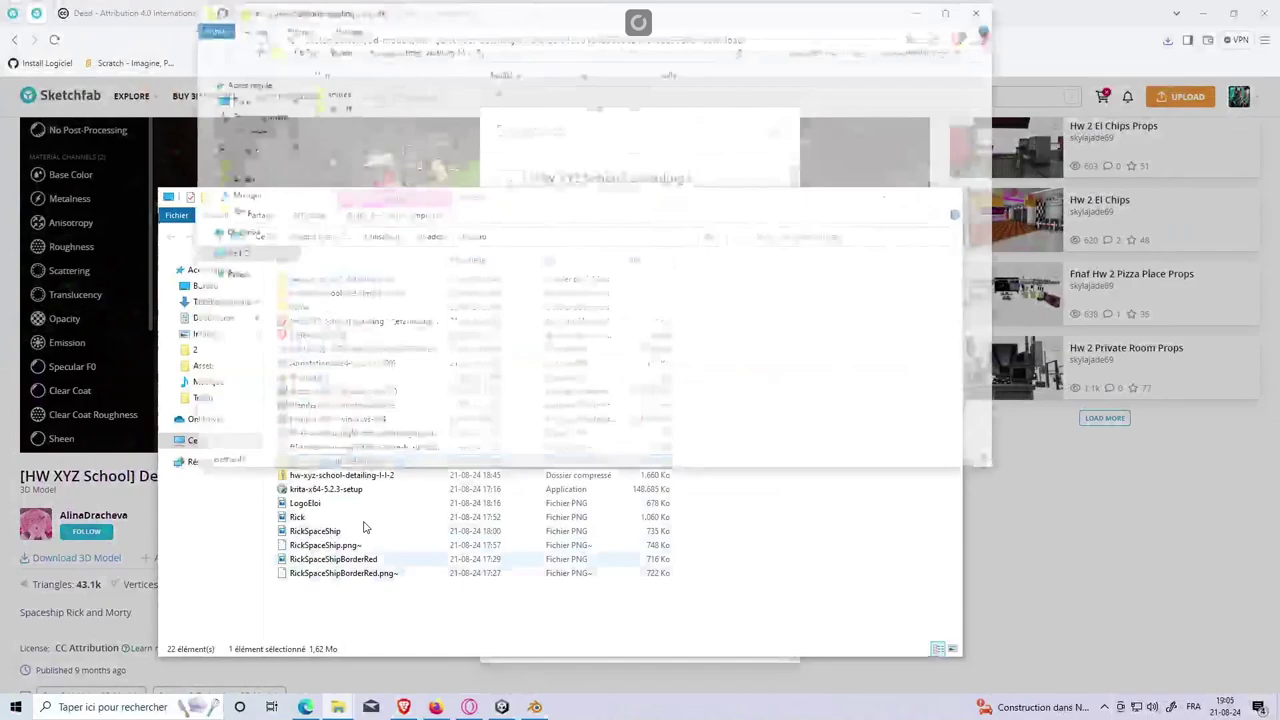
pyautogui.click(981, 10)
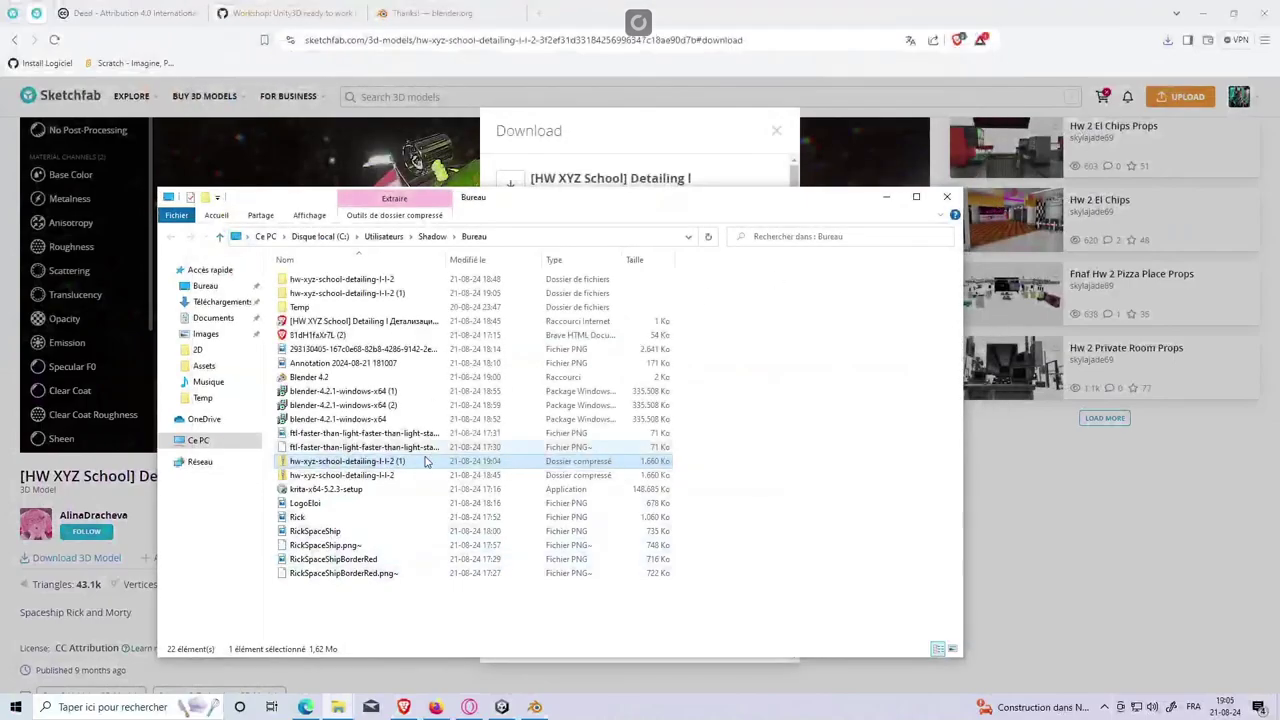
# Step: Open hw-xyz-school-detailing-I-I-2, then its source folder, and select the folder path
pyautogui.doubleClick(362, 280)
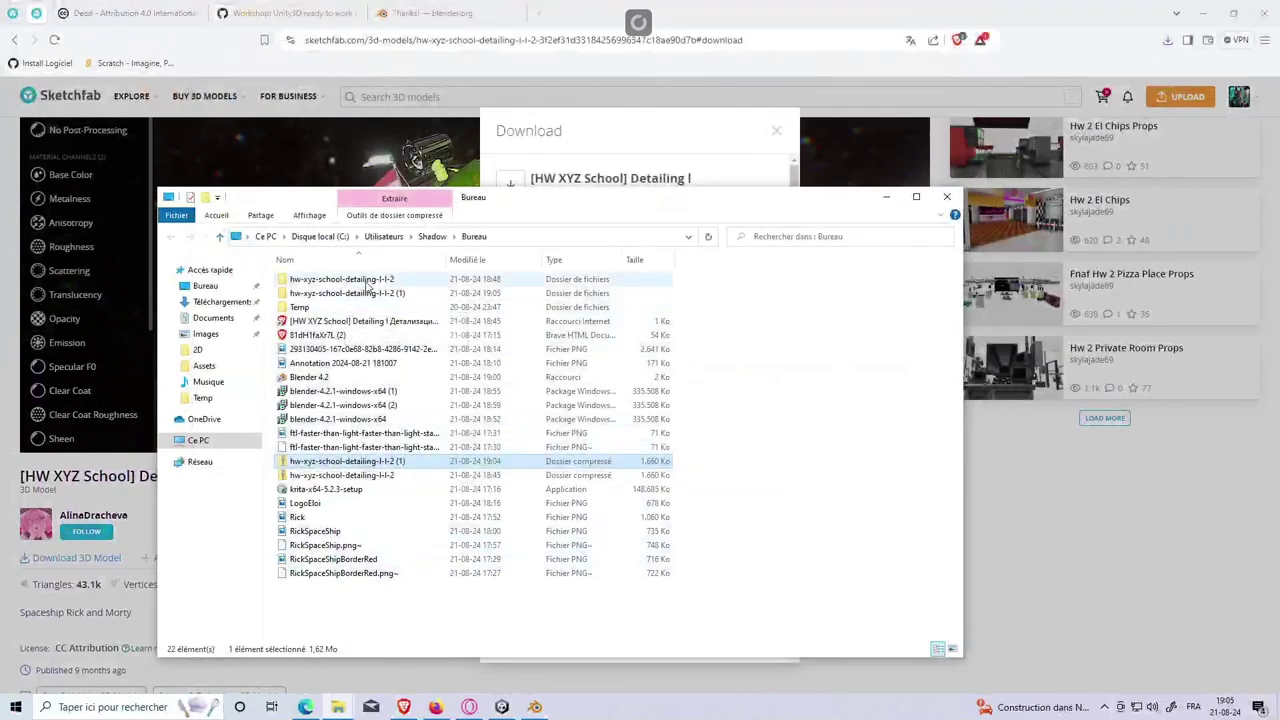
pyautogui.doubleClick(344, 284)
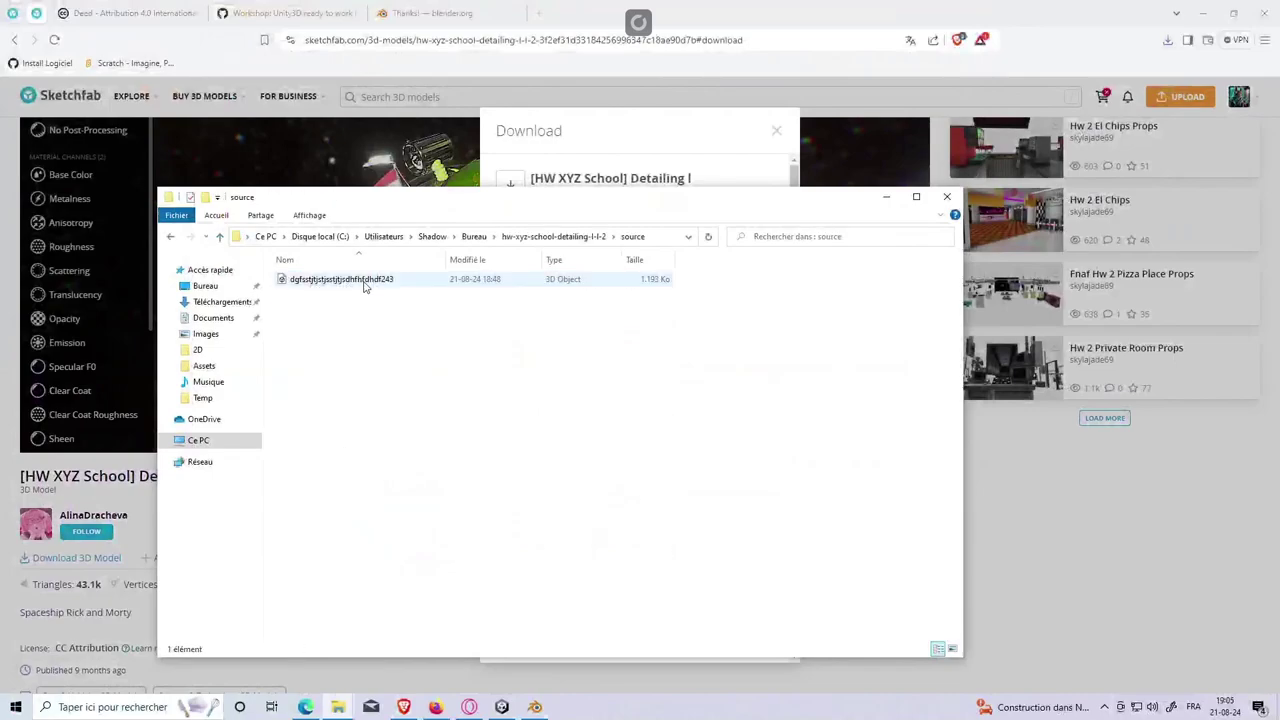
pyautogui.click(660, 240)
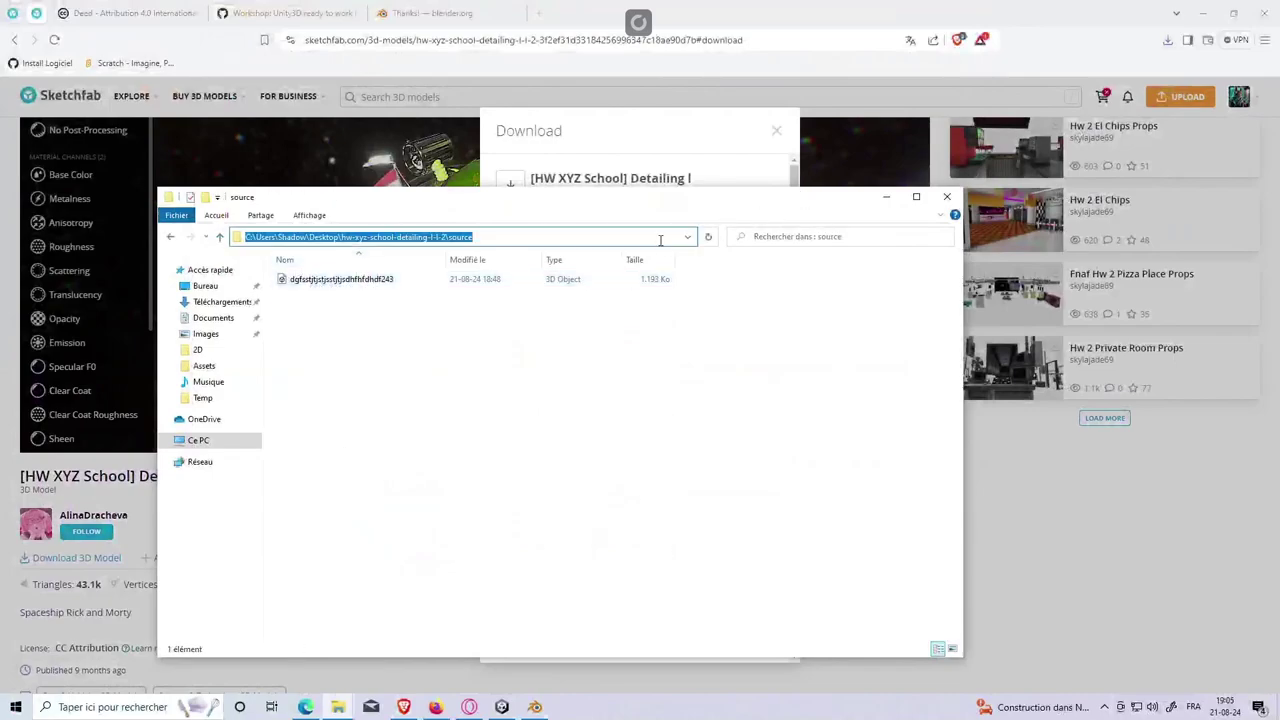
# Step: Back in Blender, box-select and delete the placeholder icosphere
pyautogui.hotkey('alt', 'Tab')
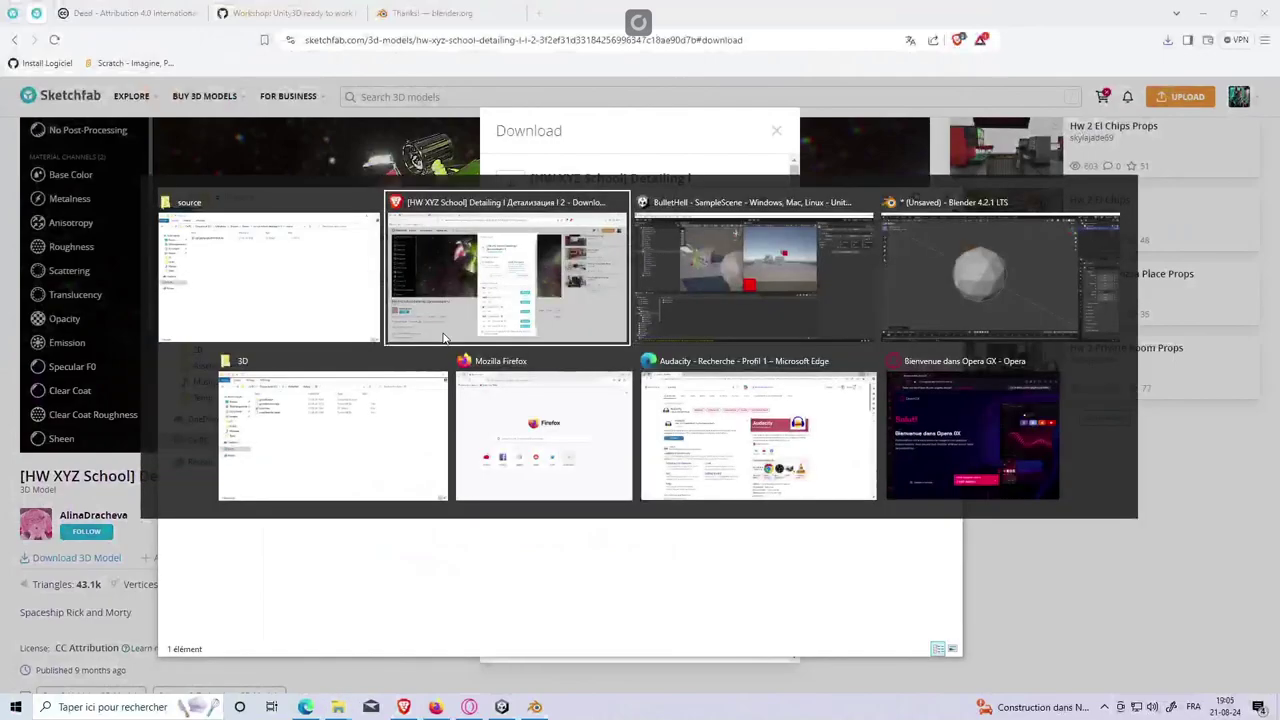
pyautogui.hotkey('alt', 'Tab')
pyautogui.hotkey('alt', 'Tab')
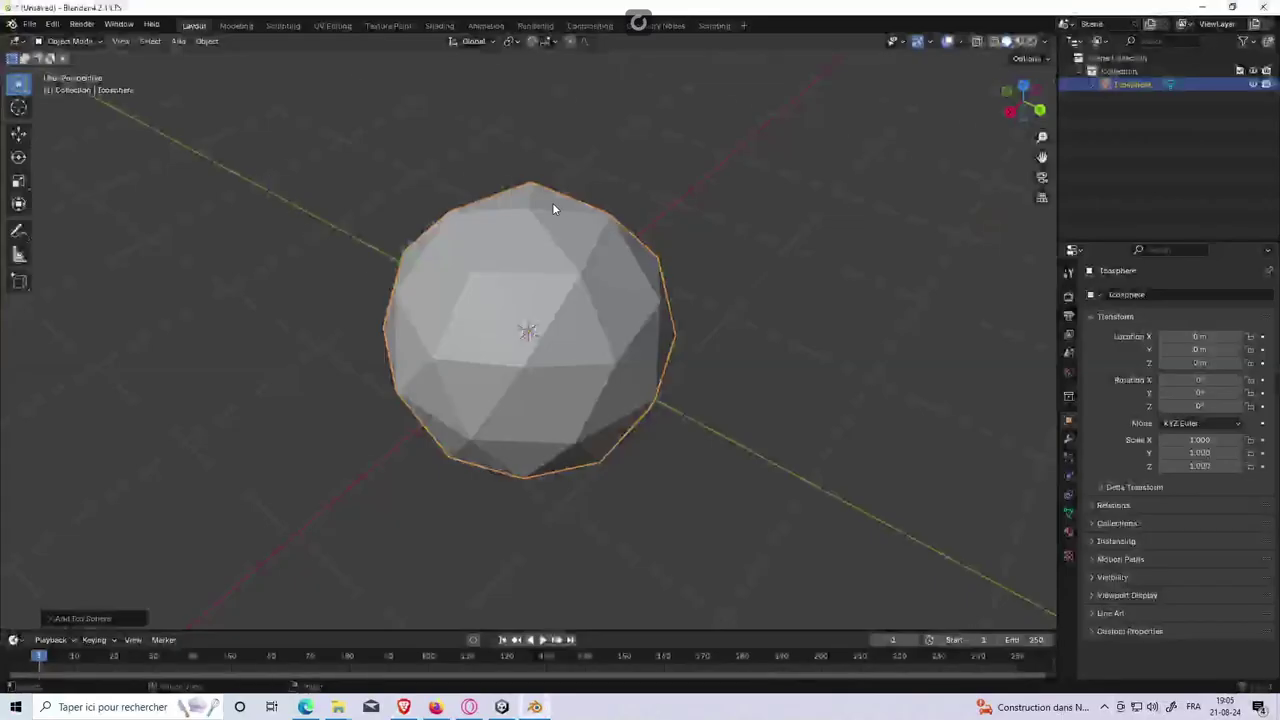
pyautogui.moveTo(397, 152); pyautogui.dragTo(716, 478)
pyautogui.press('Delete')
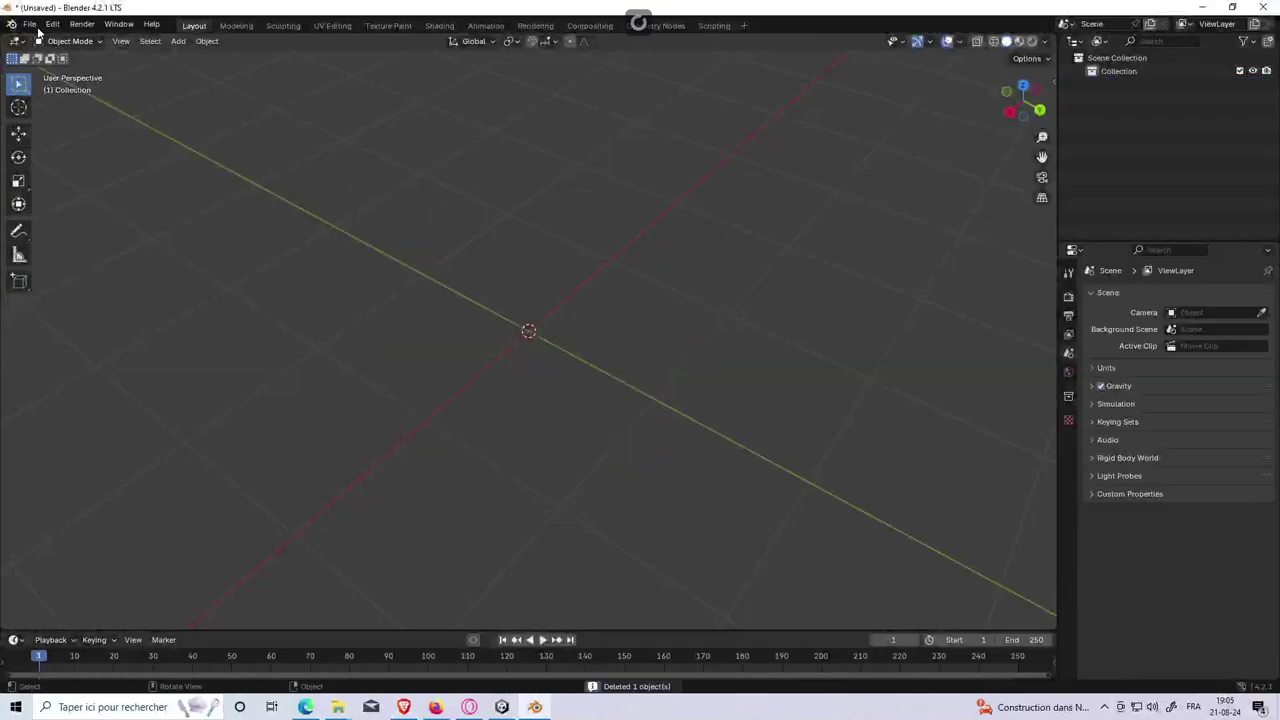
# Step: Start an FBX import, paste the source folder path, and pick the spaceship .fbx file
pyautogui.click(31, 24)
pyautogui.moveTo(52, 213)
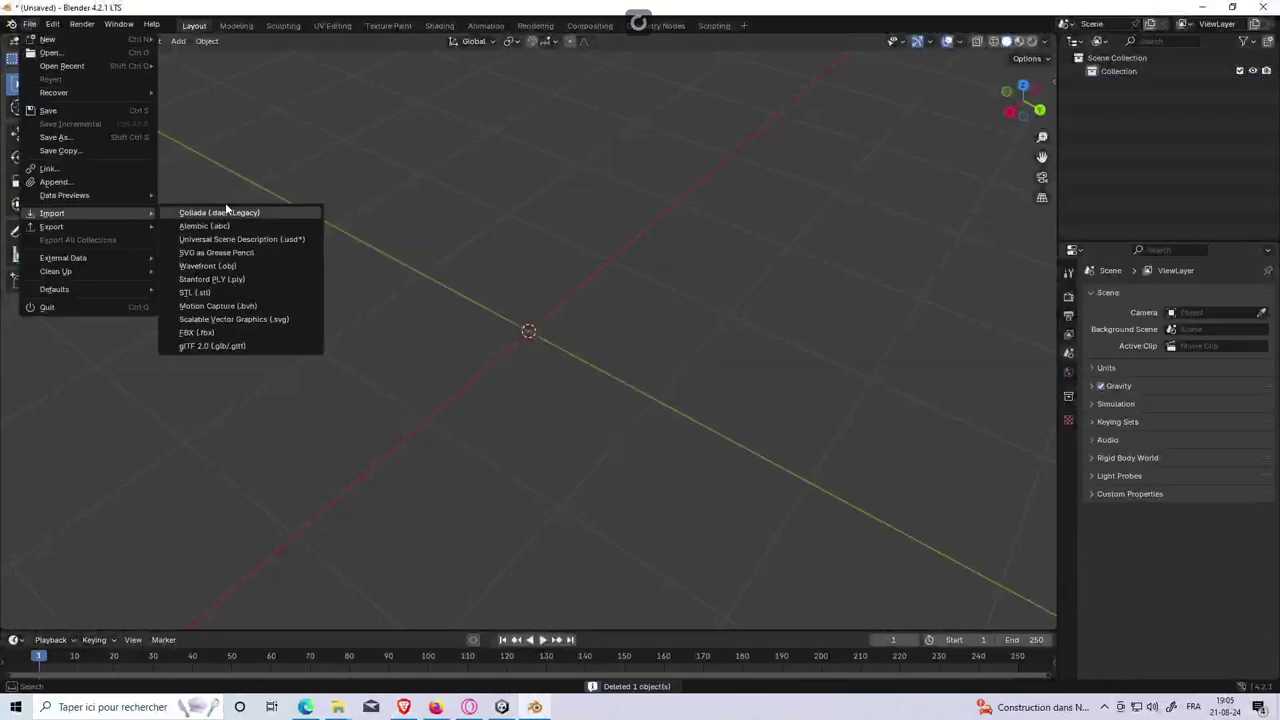
pyautogui.click(205, 332)
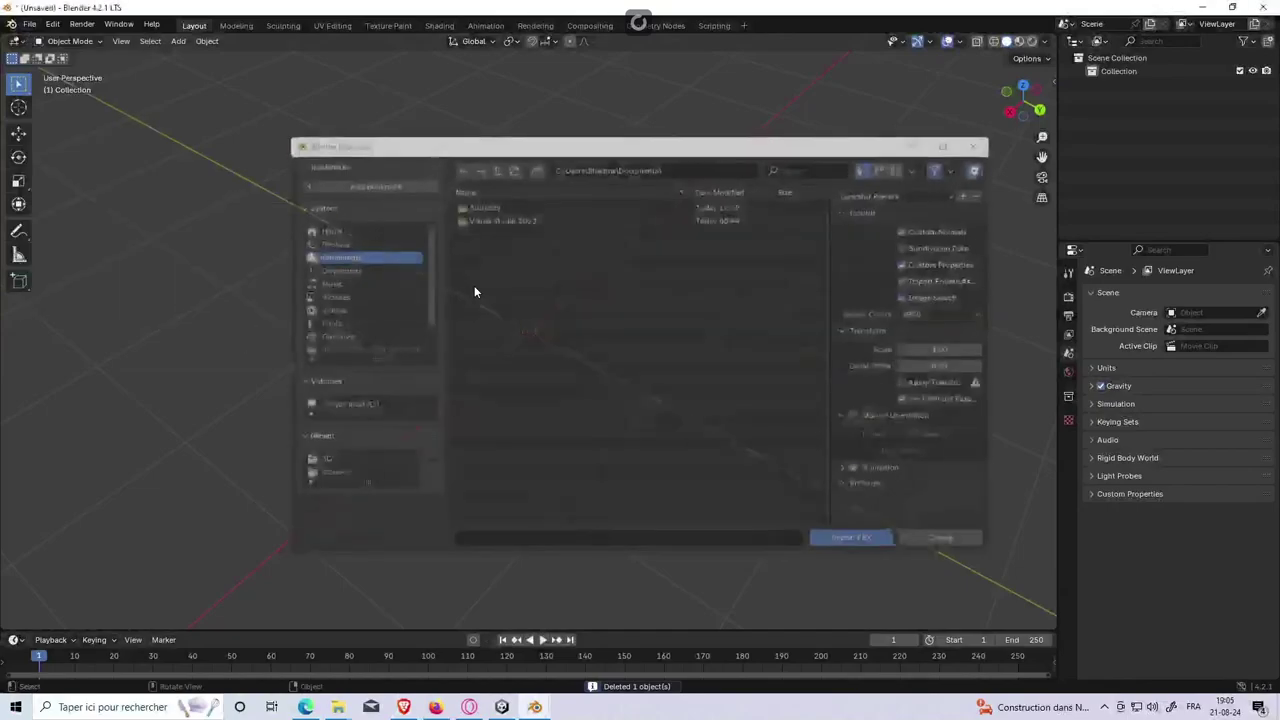
pyautogui.click(692, 168)
pyautogui.hotkey('ctrl', 'v')
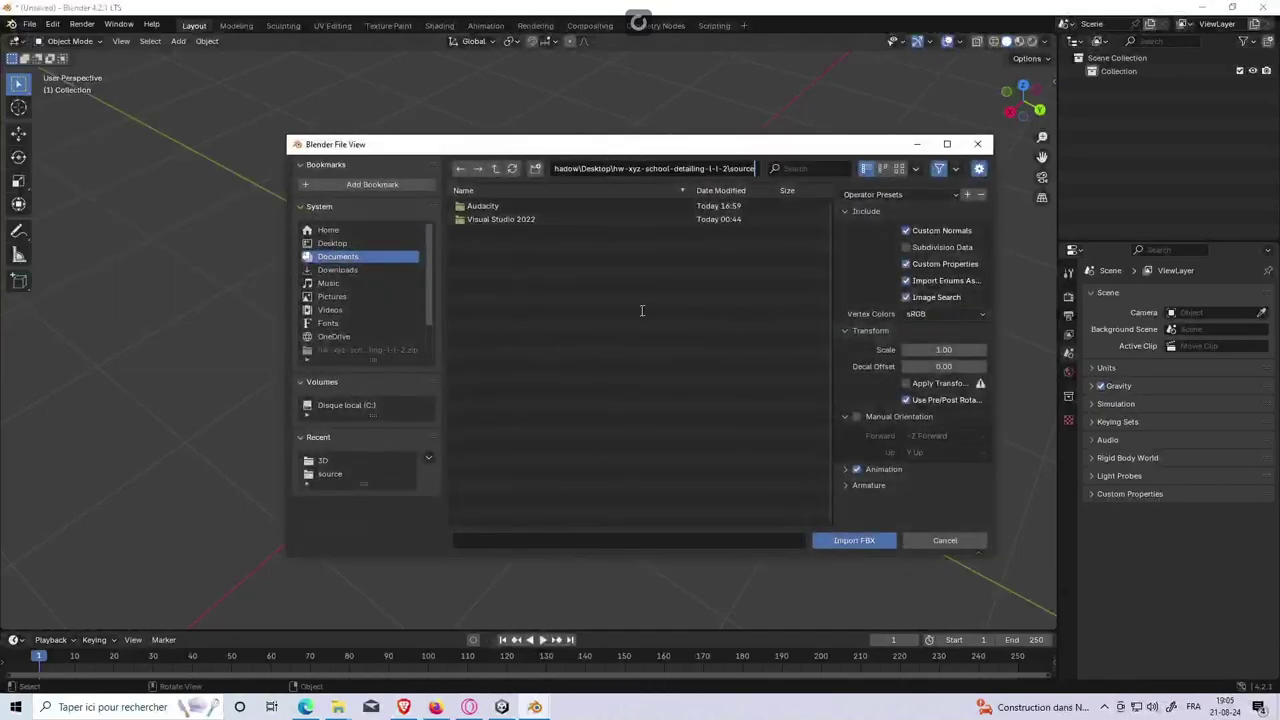
pyautogui.press('Return')
pyautogui.click(562, 208)
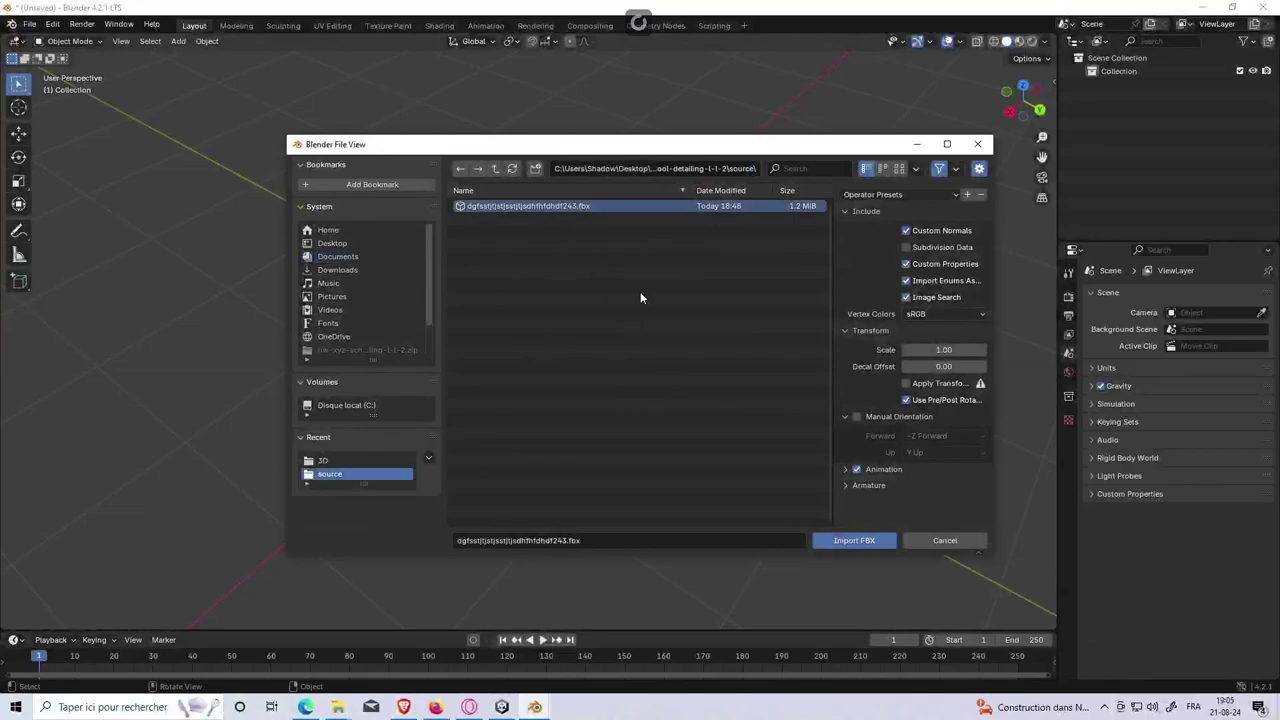
# Step: Import the chosen spaceship FBX and box-select the whole model
pyautogui.click(852, 540)
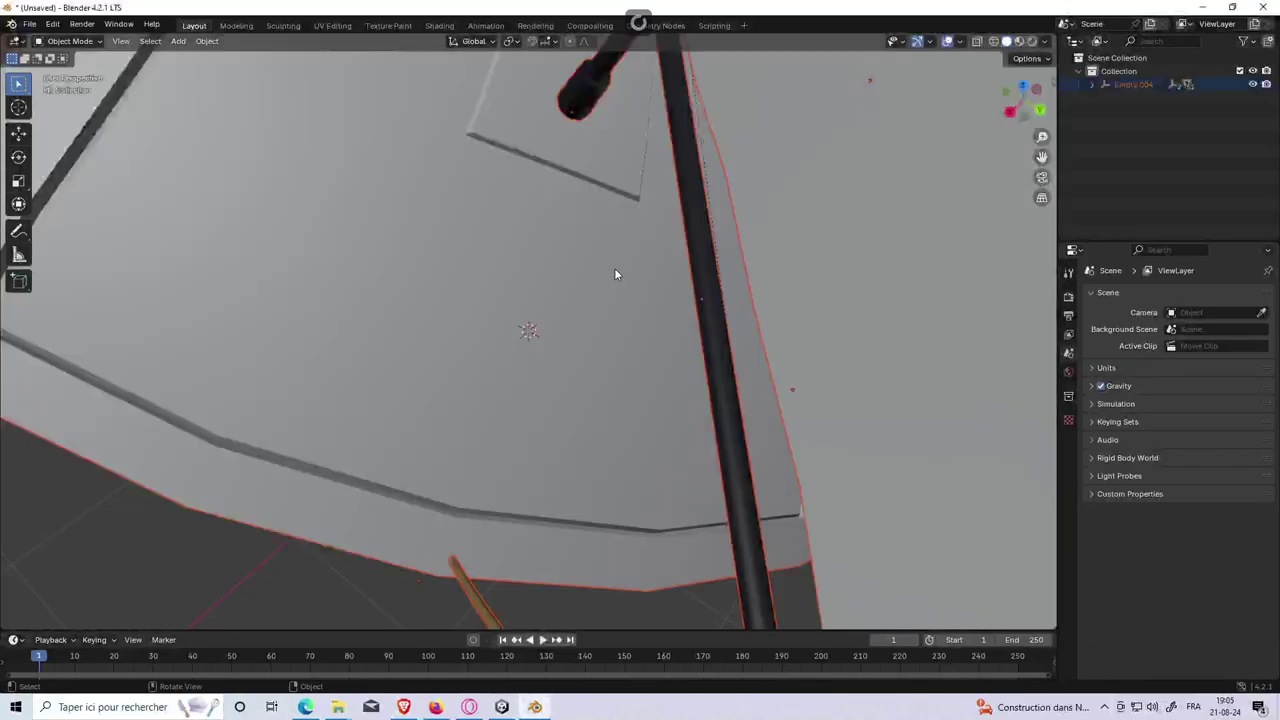
pyautogui.scroll(-3, 612, 268)
pyautogui.scroll(-3, 625, 270)
pyautogui.click(765, 262)
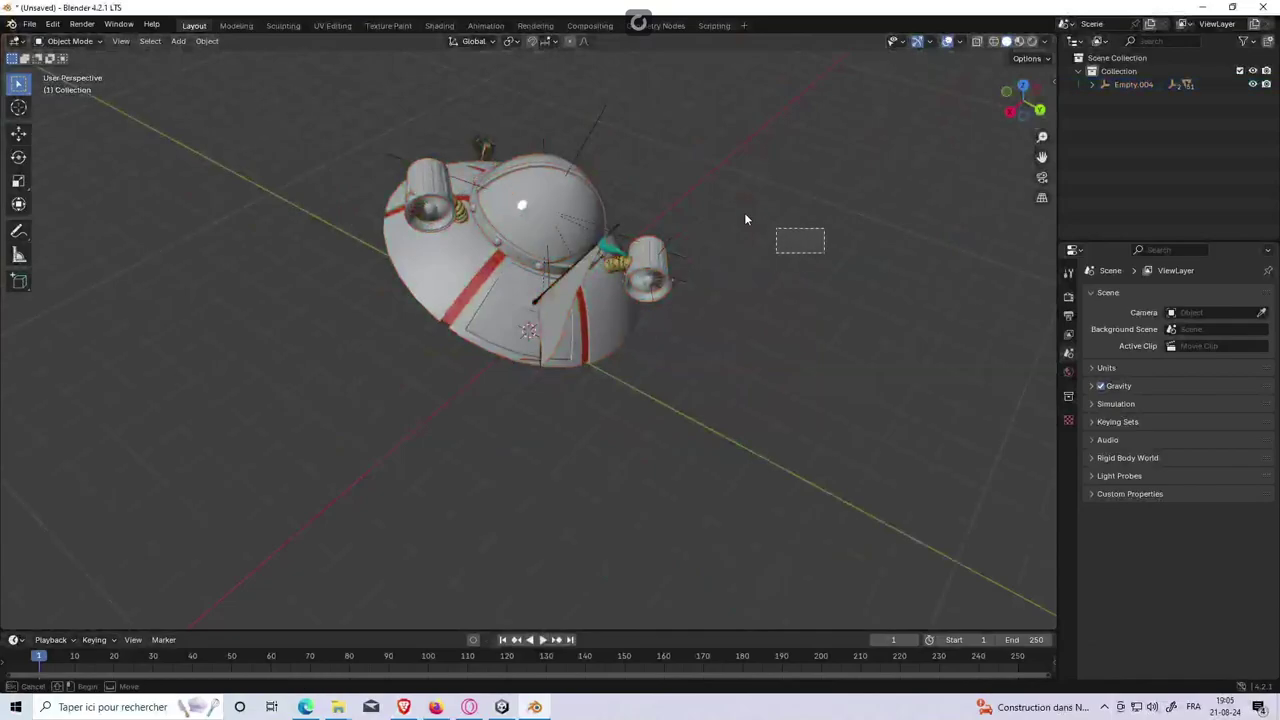
pyautogui.moveTo(744, 203)
pyautogui.mouseDown(button='middle')
pyautogui.moveTo(747, 238)
pyautogui.moveTo(662, 159)
pyautogui.moveTo(609, 191)
pyautogui.mouseUp(button='middle')
pyautogui.moveTo(280, 82); pyautogui.dragTo(870, 450)
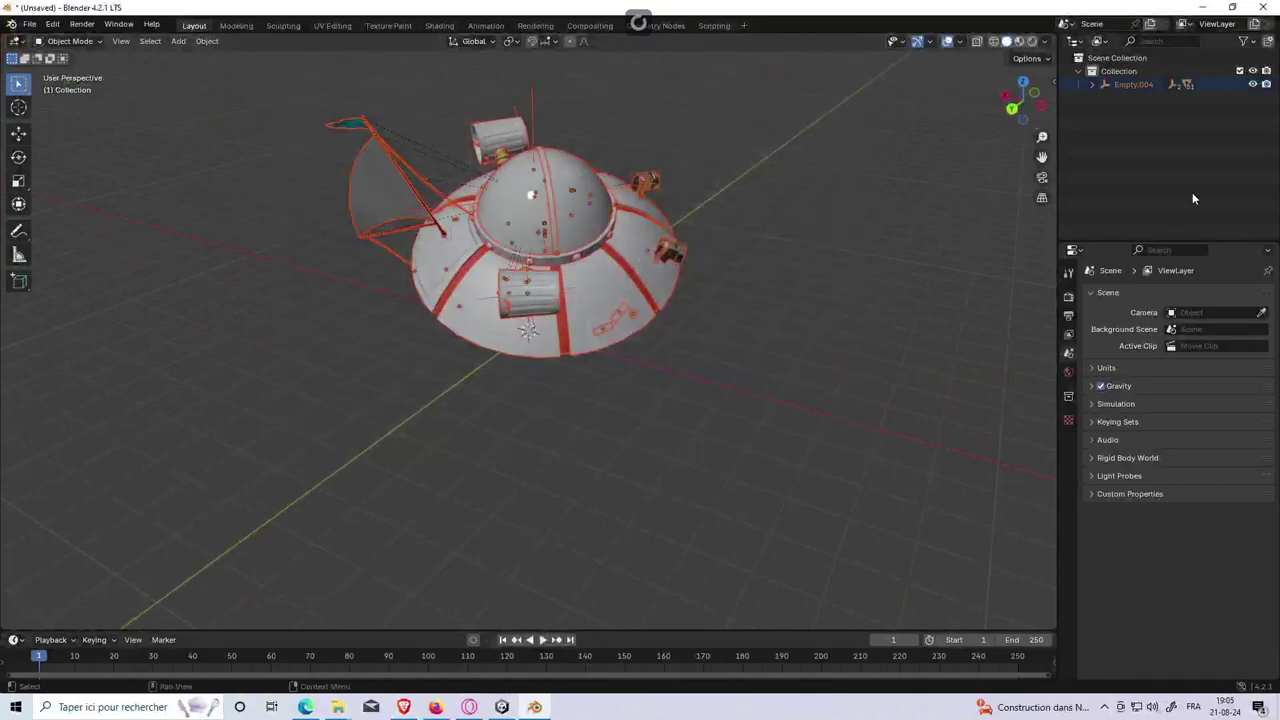
# Step: Expand Empty.004 in the Outliner and inspect the curve parts one by one
pyautogui.click(1092, 84)
pyautogui.click(1144, 111)
pyautogui.click(1150, 151)
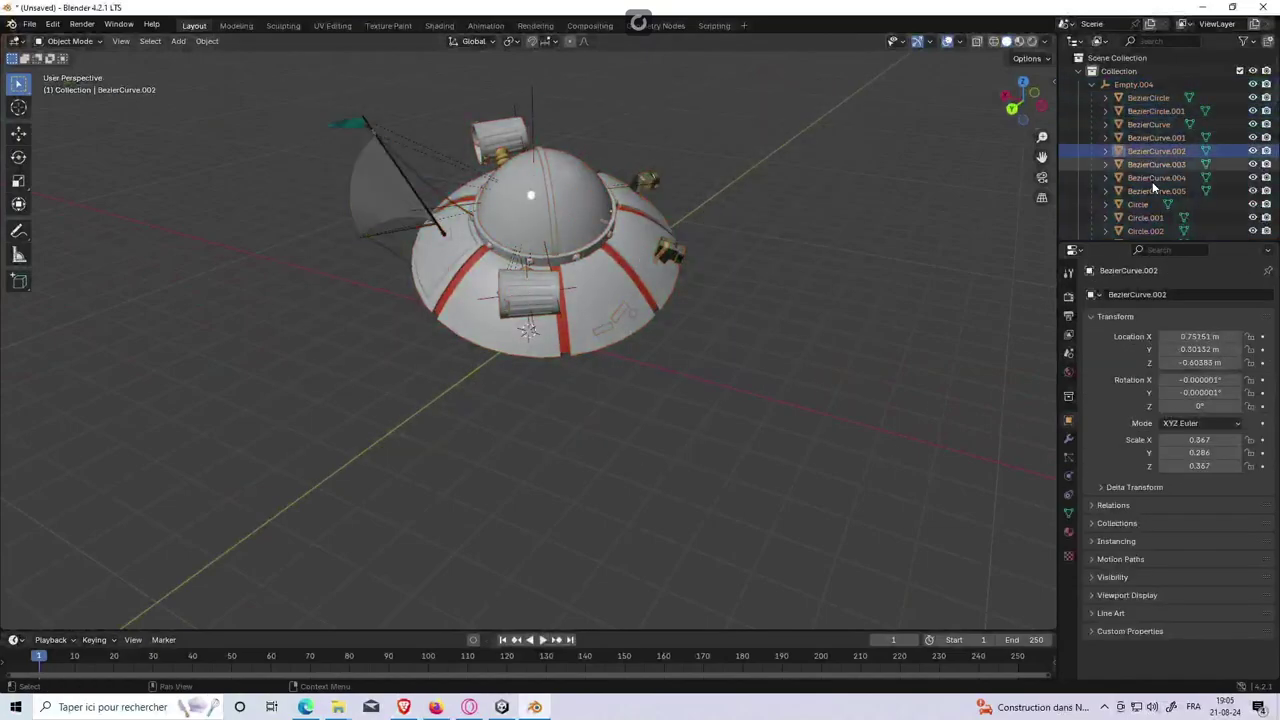
pyautogui.click(1152, 177)
pyautogui.click(1152, 217)
pyautogui.click(1150, 204)
pyautogui.click(1152, 137)
pyautogui.click(1152, 110)
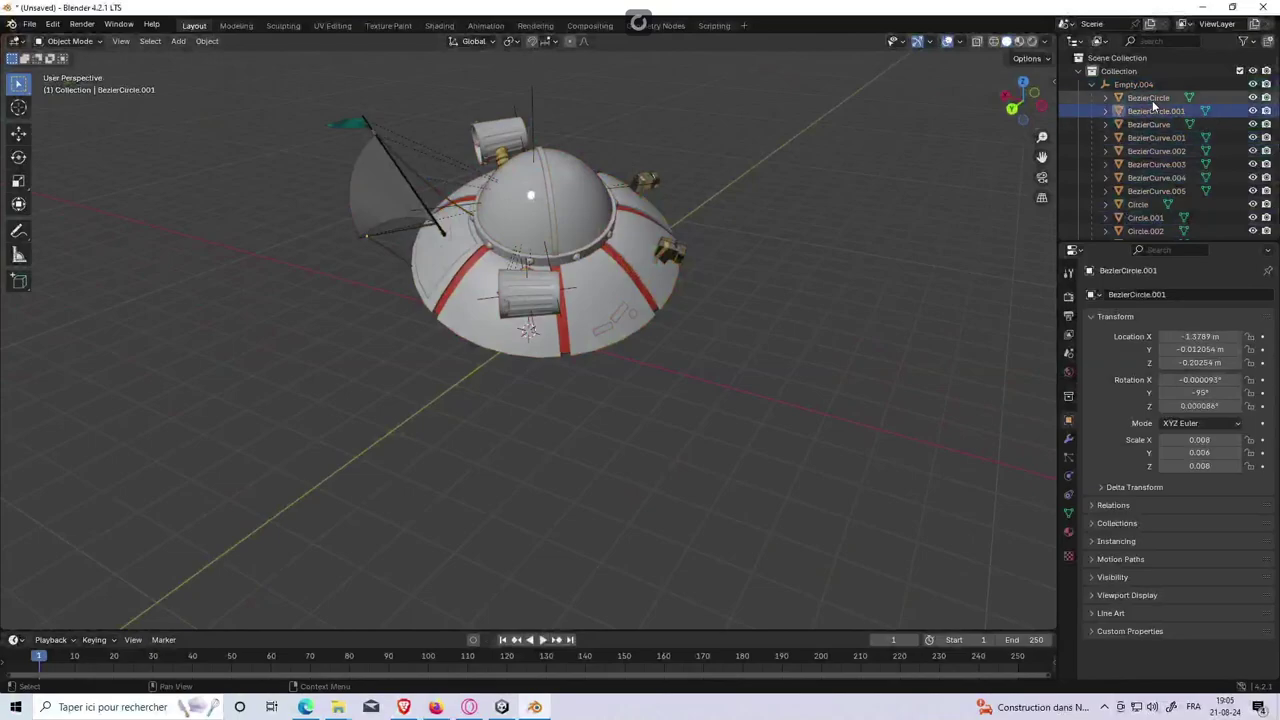
pyautogui.click(1154, 151)
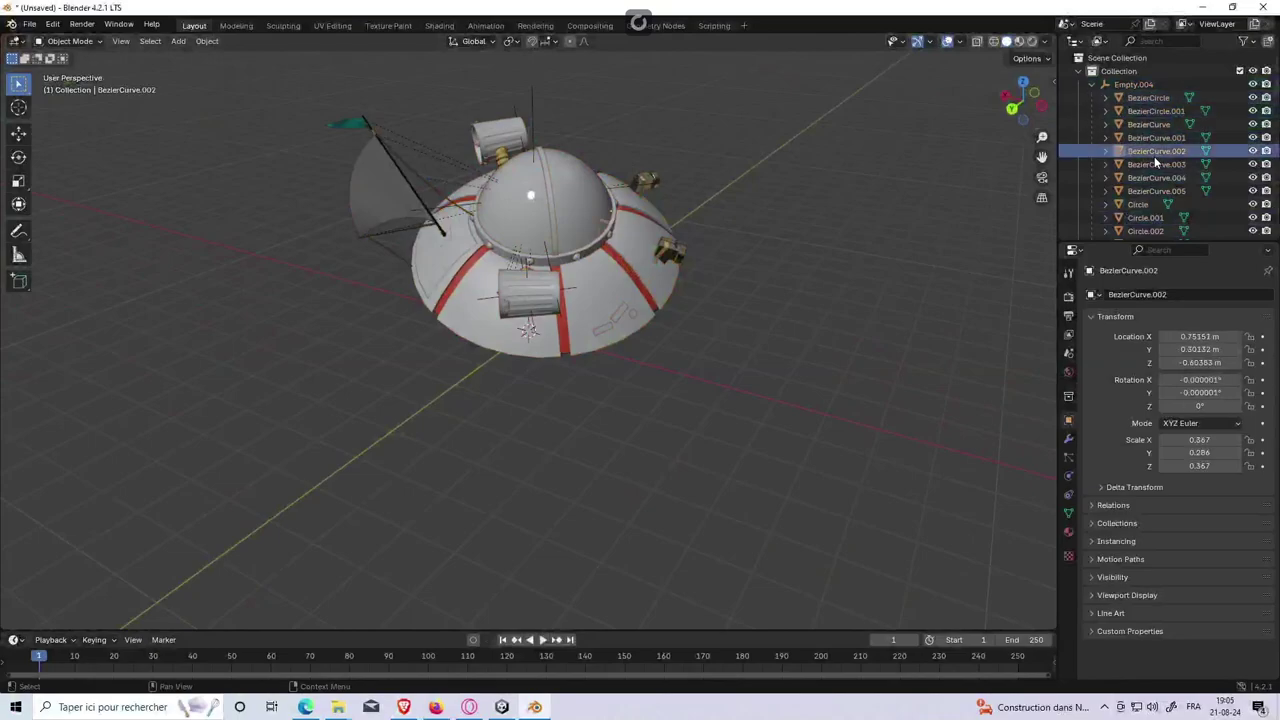
# Step: Delete the flag pole, grey sail, green flag, a stray piece and the loose wires
pyautogui.click(380, 151)
pyautogui.press('Delete')
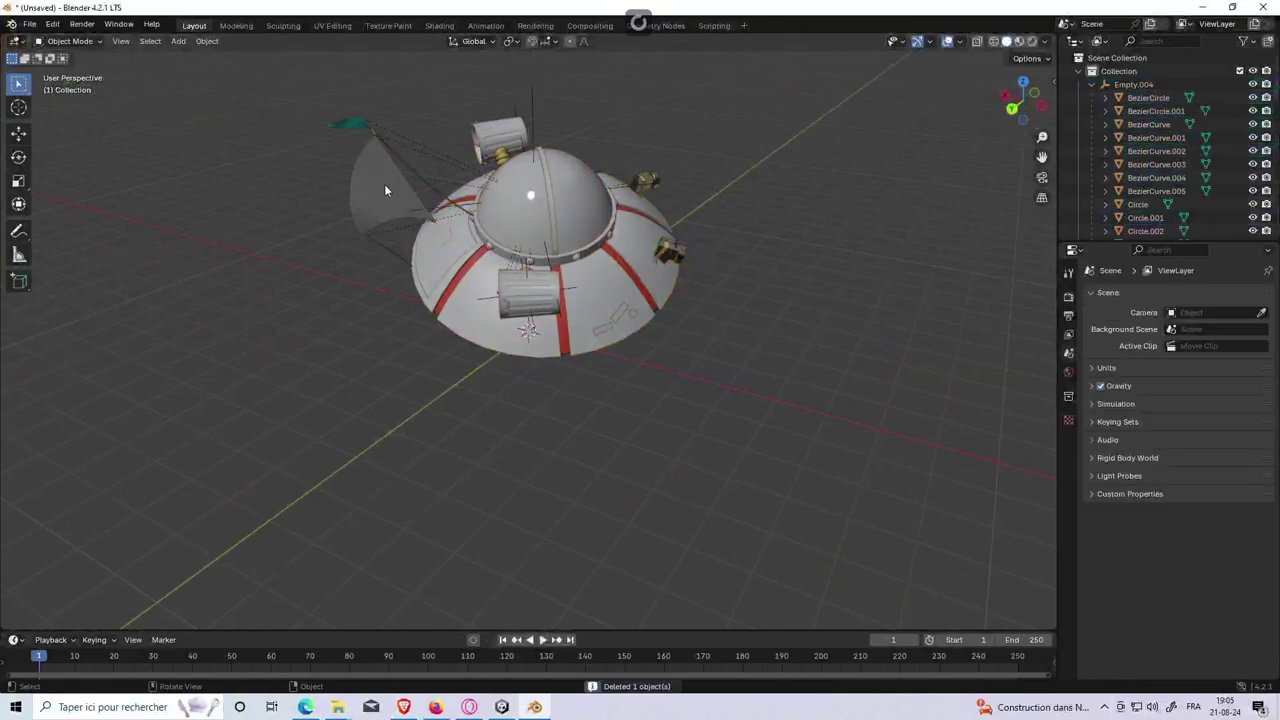
pyautogui.click(384, 184)
pyautogui.press('Delete')
pyautogui.click(360, 124)
pyautogui.press('Delete')
pyautogui.click(373, 133)
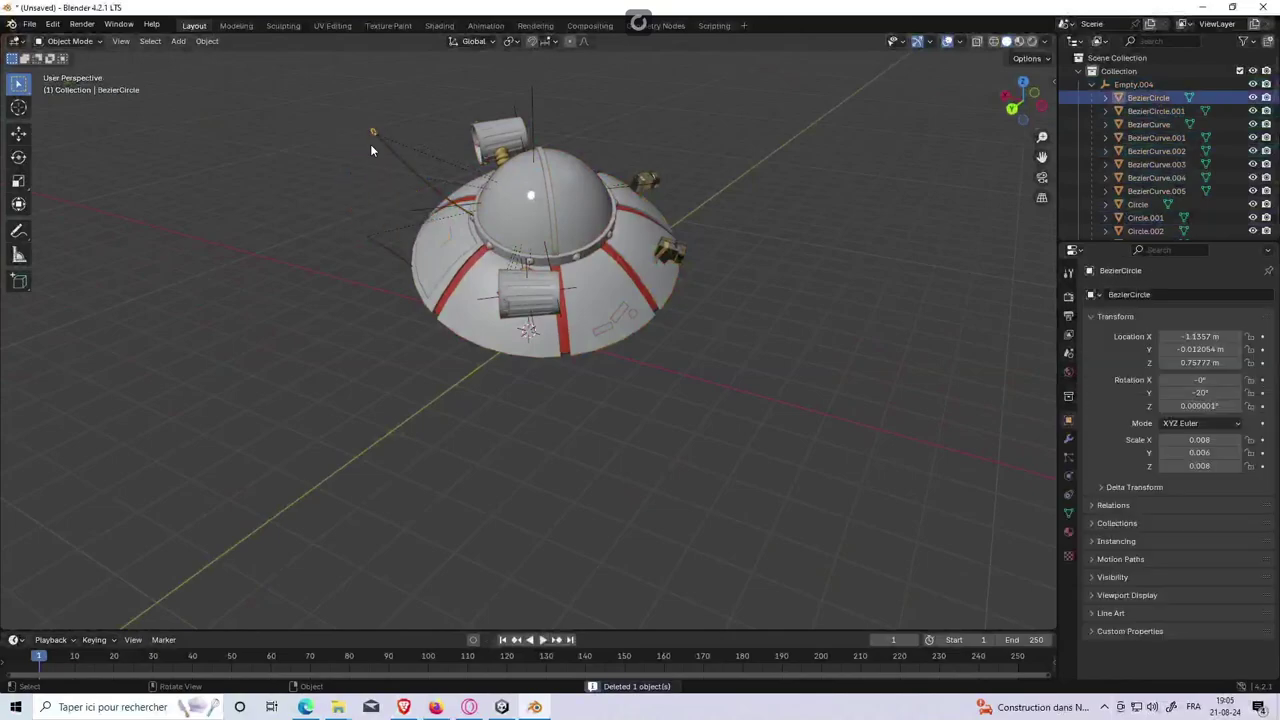
pyautogui.press('Delete')
pyautogui.moveTo(386, 86); pyautogui.dragTo(326, 132)
pyautogui.moveTo(336, 200); pyautogui.dragTo(392, 282)
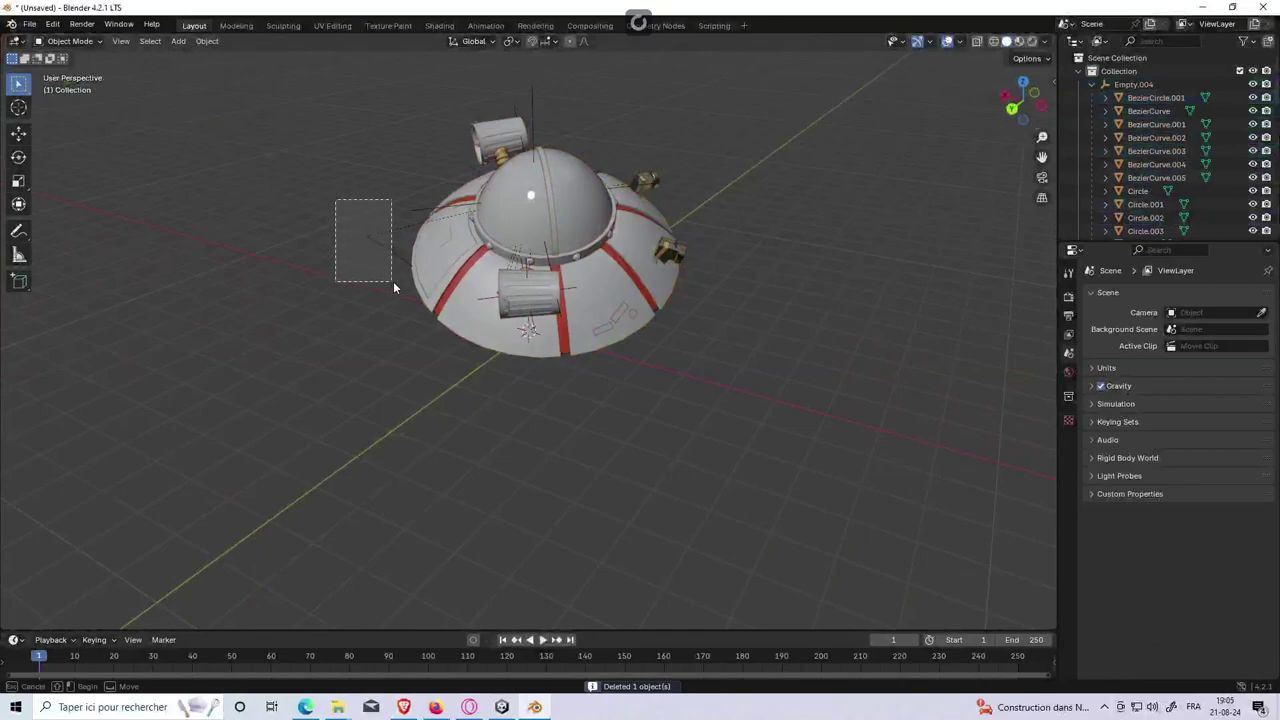
pyautogui.press('Delete')
# Step: Reselect the remaining ship parts, BezierCurve through Sphere.007, in the Outliner
pyautogui.moveTo(379, 258)
pyautogui.mouseDown(button='middle')
pyautogui.moveTo(687, 173)
pyautogui.moveTo(745, 278)
pyautogui.moveTo(620, 282)
pyautogui.moveTo(418, 221)
pyautogui.mouseUp(button='middle')
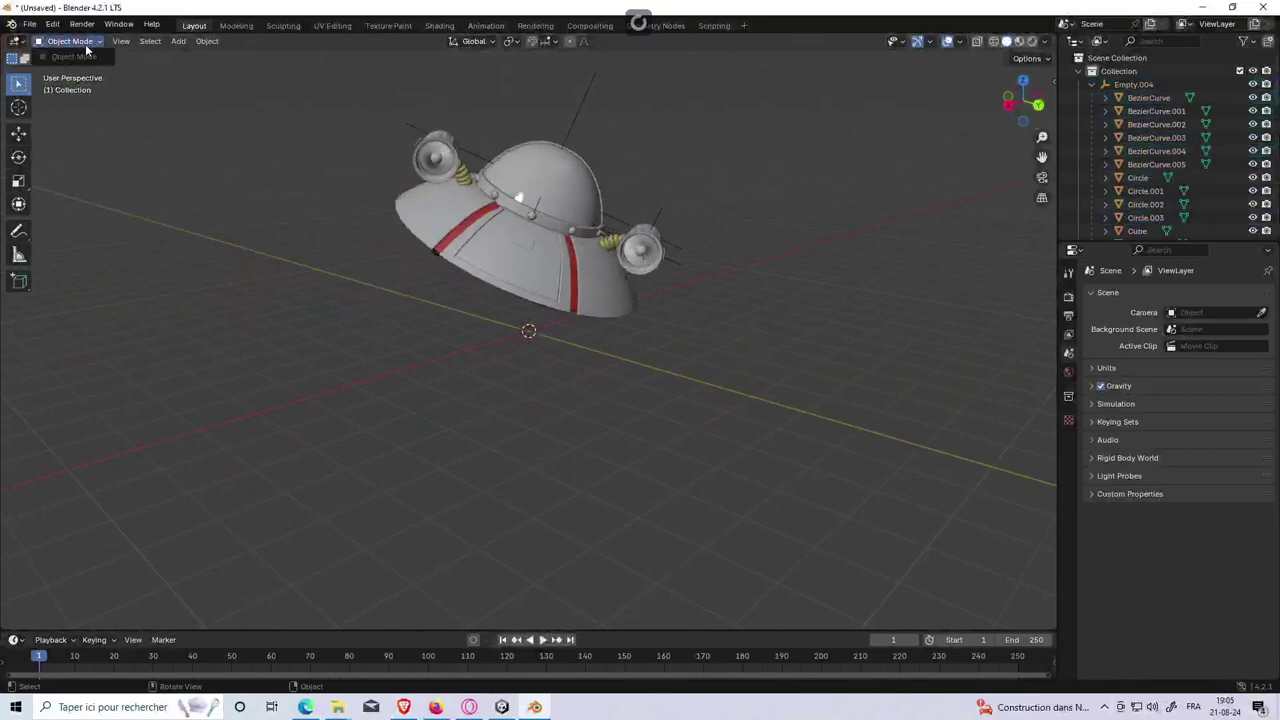
pyautogui.moveTo(298, 76); pyautogui.dragTo(920, 462)
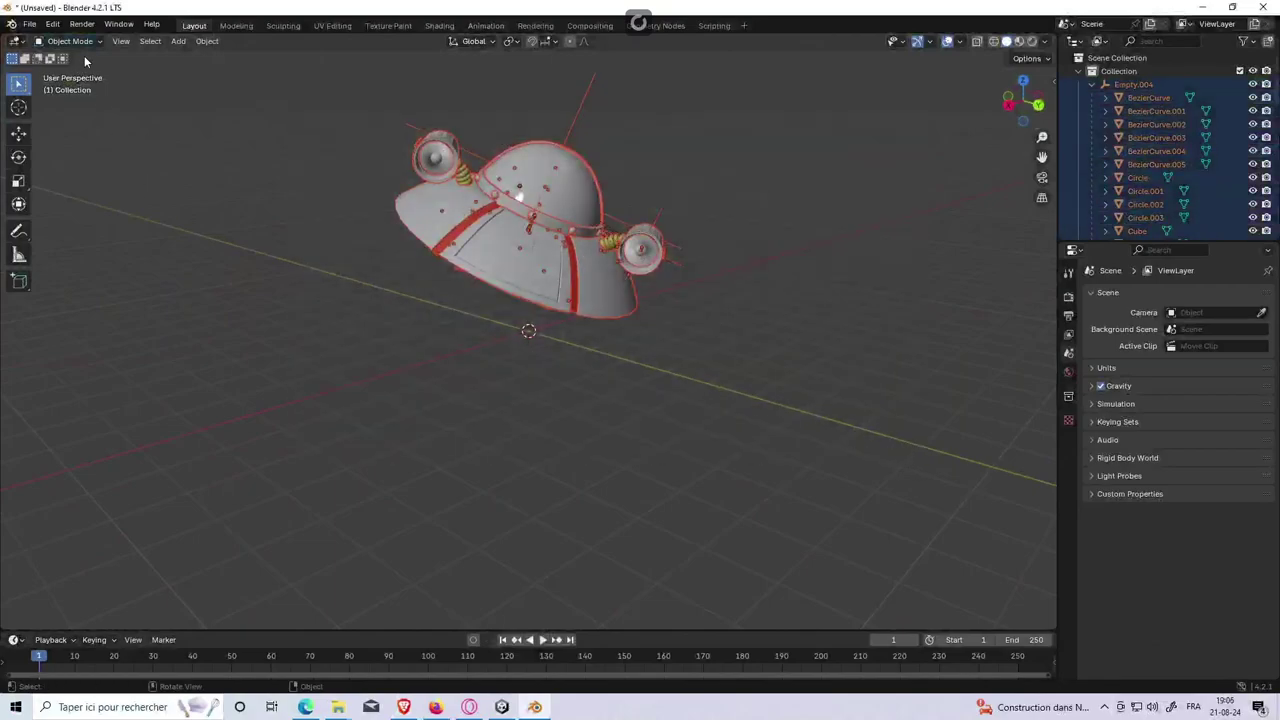
pyautogui.click(355, 133)
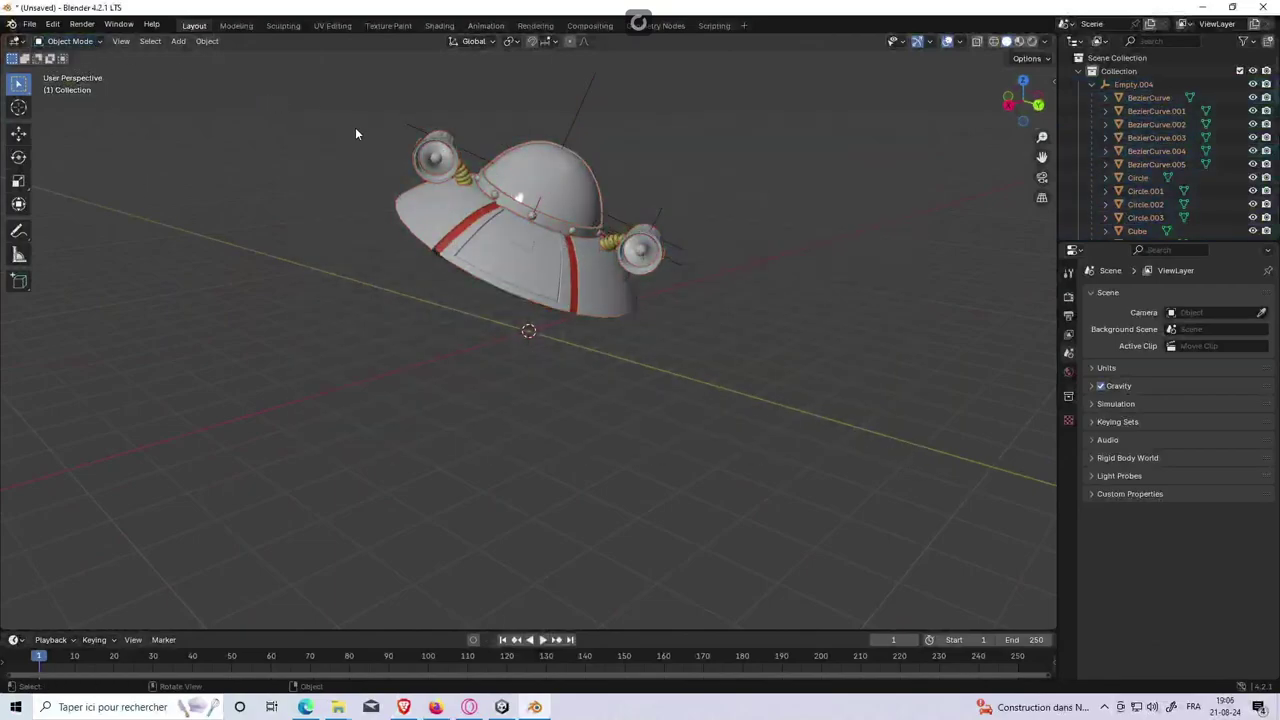
pyautogui.moveTo(355, 133); pyautogui.dragTo(821, 389)
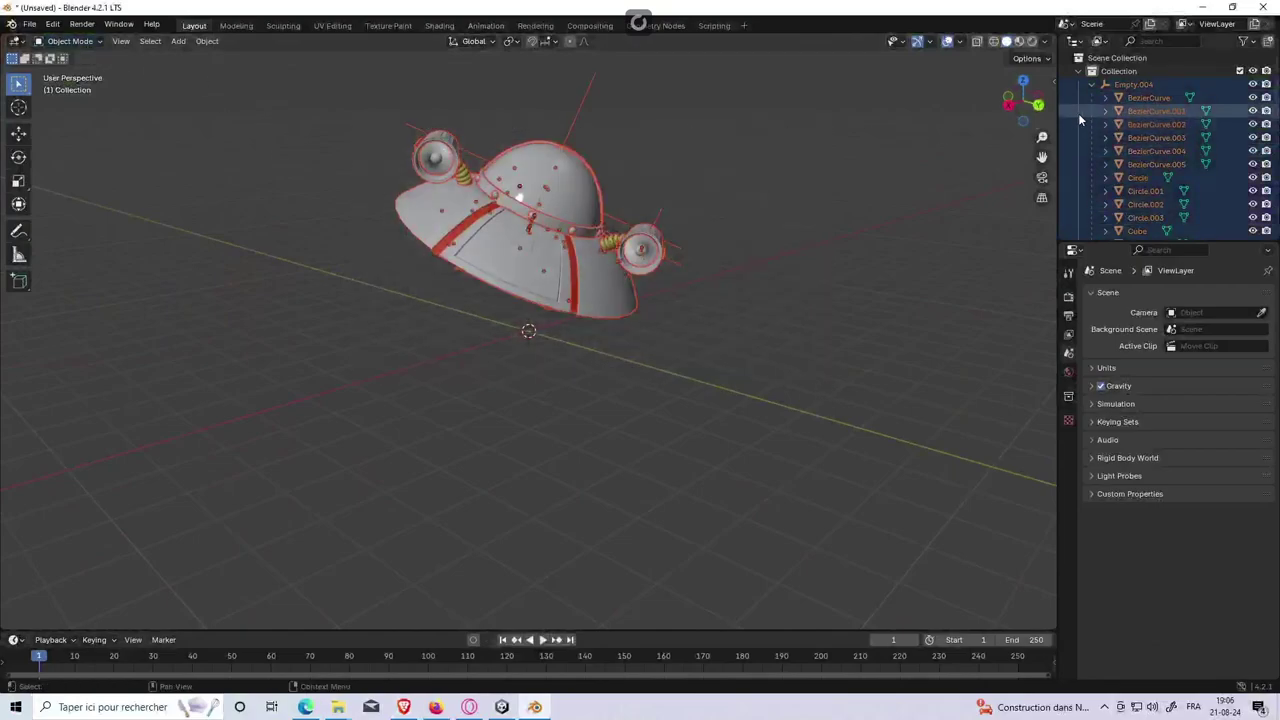
pyautogui.click(1150, 98)
pyautogui.scroll(-5, 1160, 177)
pyautogui.scroll(-5, 1158, 179)
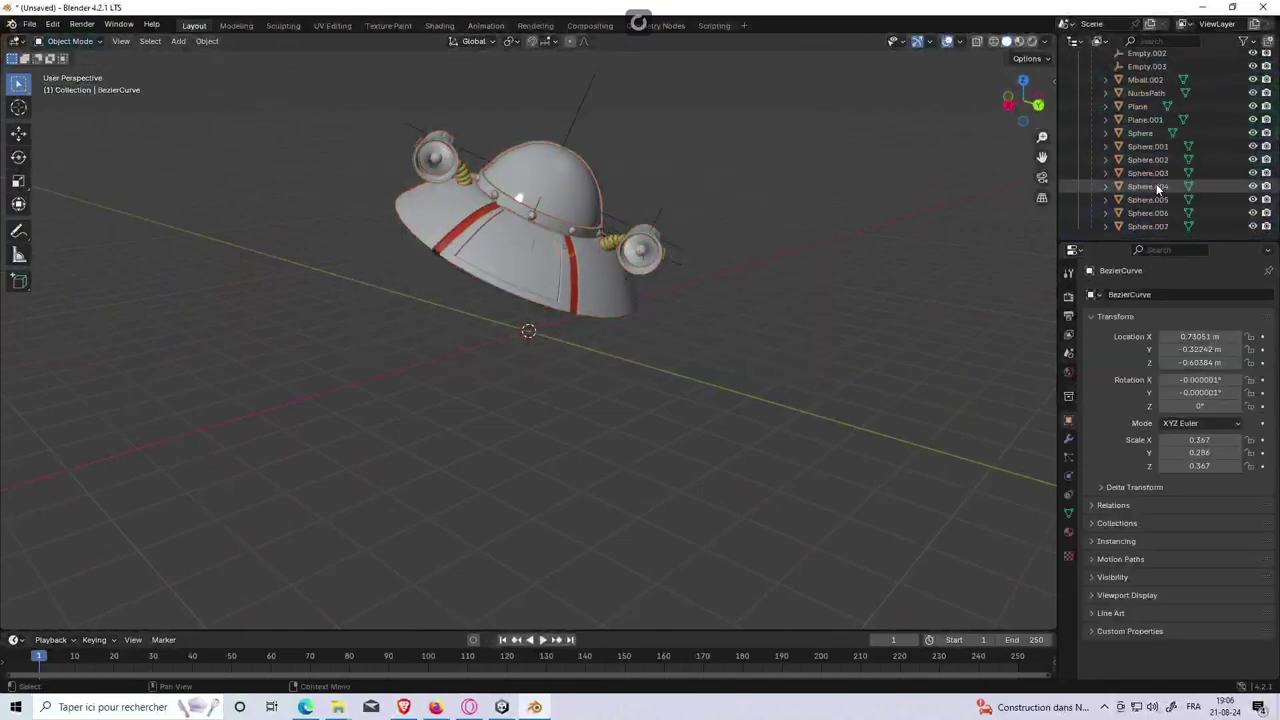
pyautogui.keyDown('shift'); pyautogui.click(1148, 226); pyautogui.keyUp('shift')
# Step: Enter Edit Mode and rotate the ship level in the X side view
pyautogui.click(77, 42)
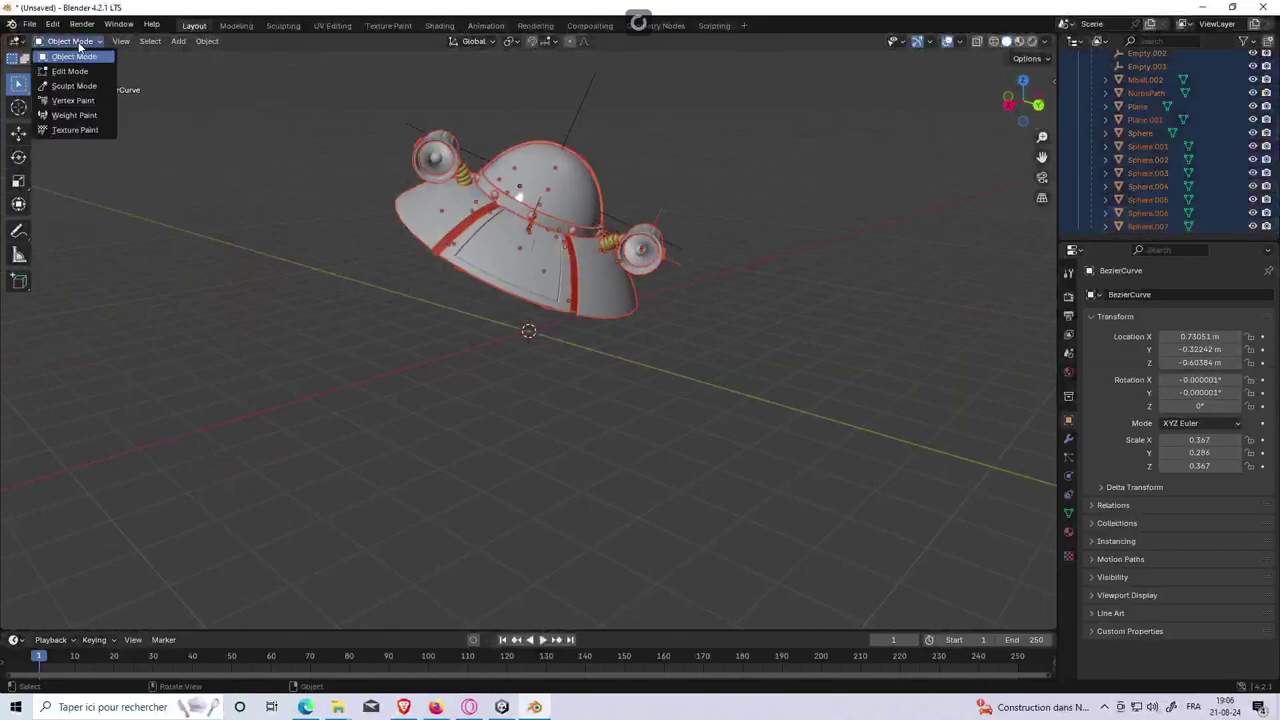
pyautogui.click(79, 71)
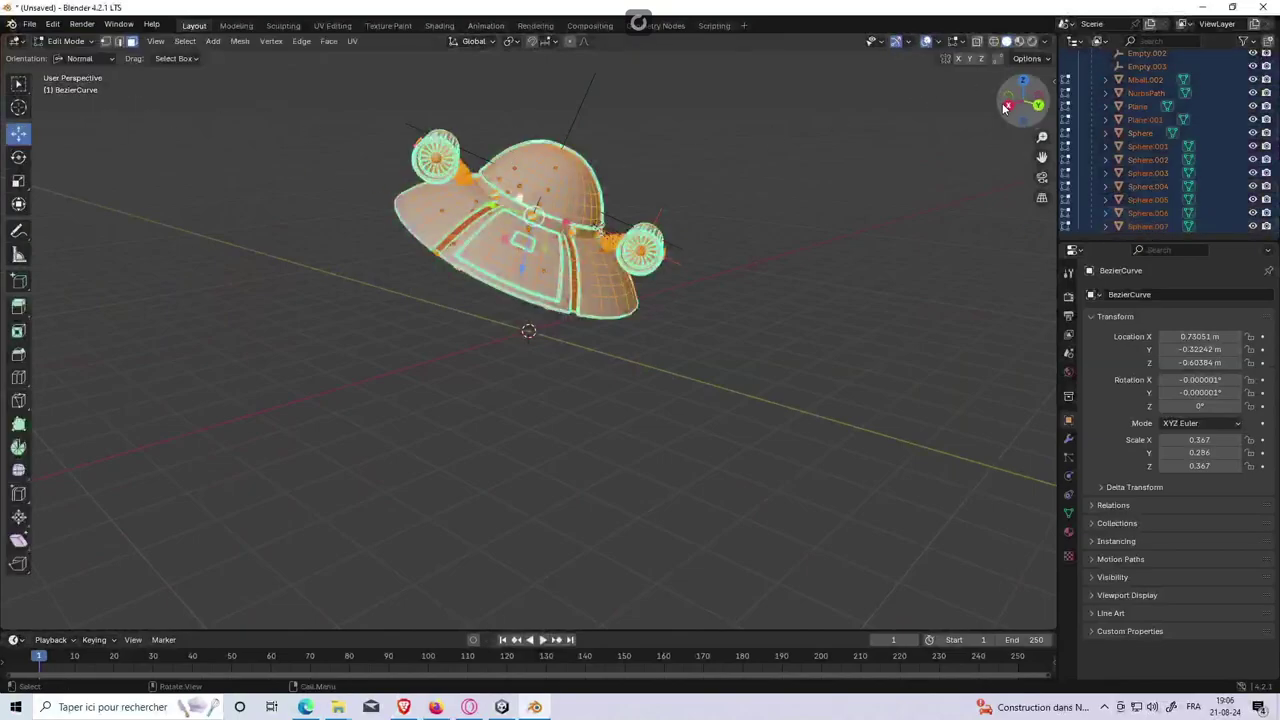
pyautogui.click(1008, 101)
pyautogui.press('r')
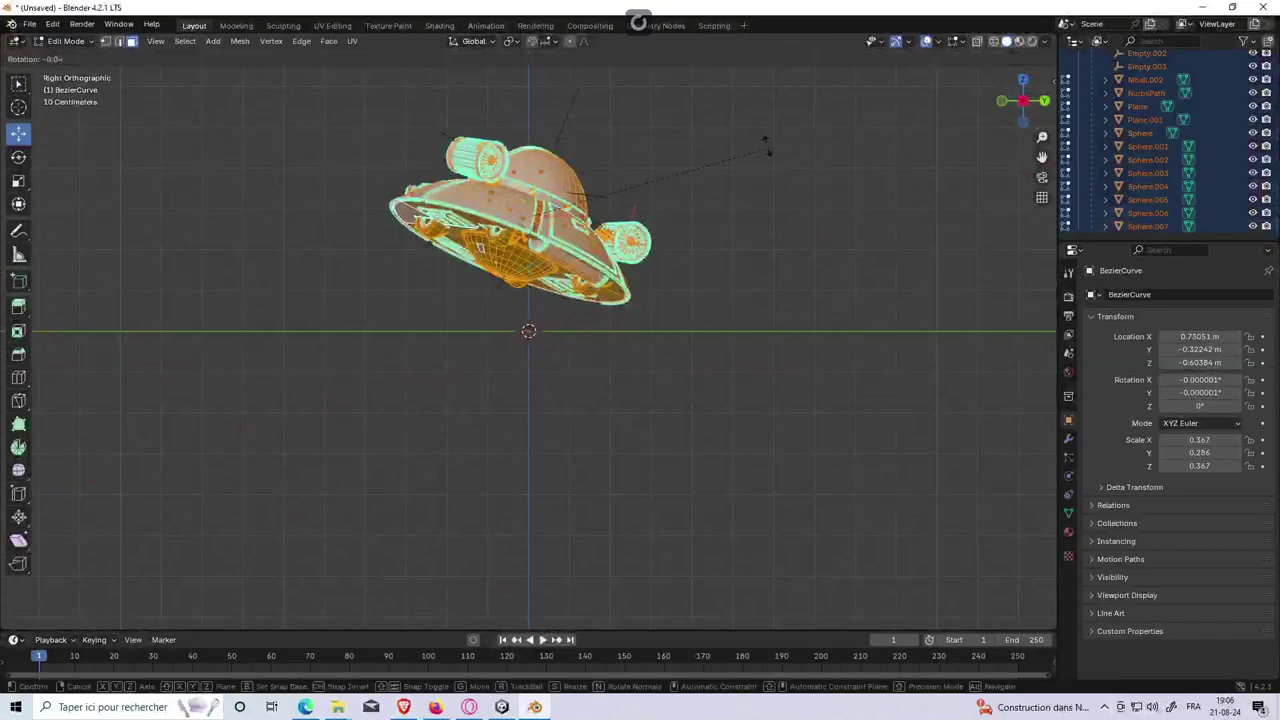
pyautogui.click(716, 88)
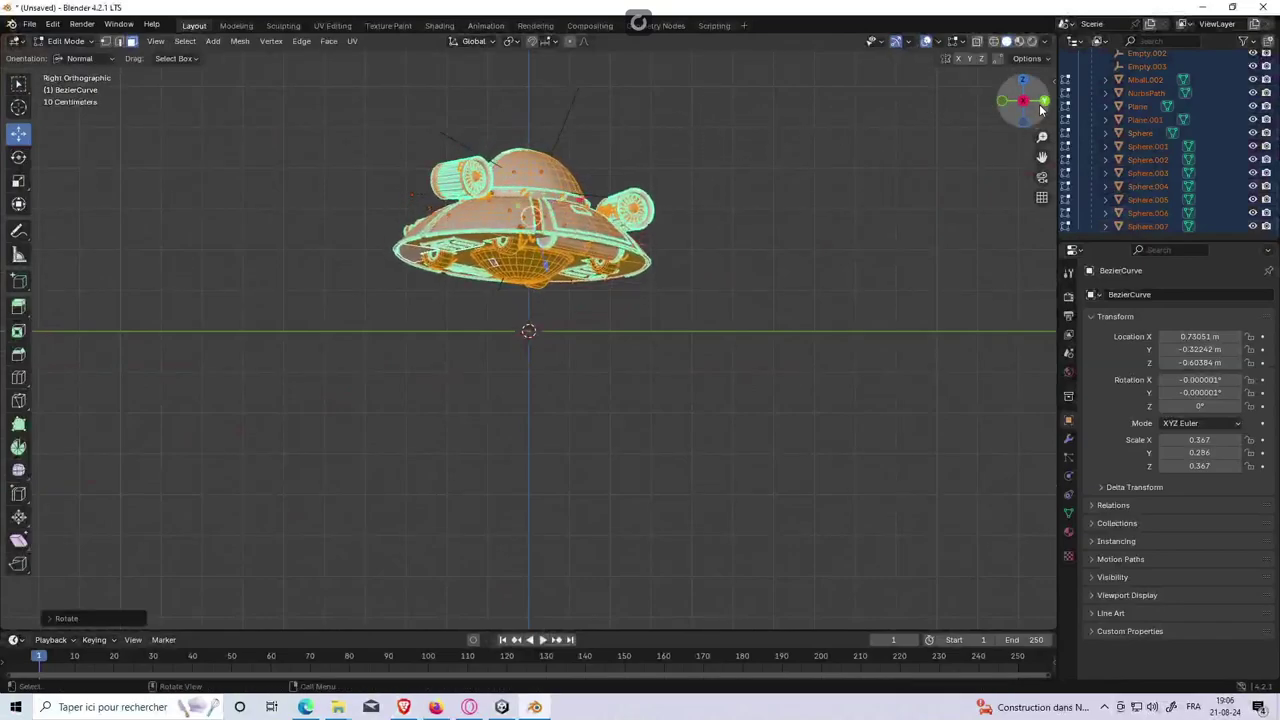
# Step: Rotate the ship slightly from the back view, then tilt it level from the side
pyautogui.moveTo(1020, 100); pyautogui.dragTo(899, 140)
pyautogui.press('ctrl+KP_1')
pyautogui.press('r')
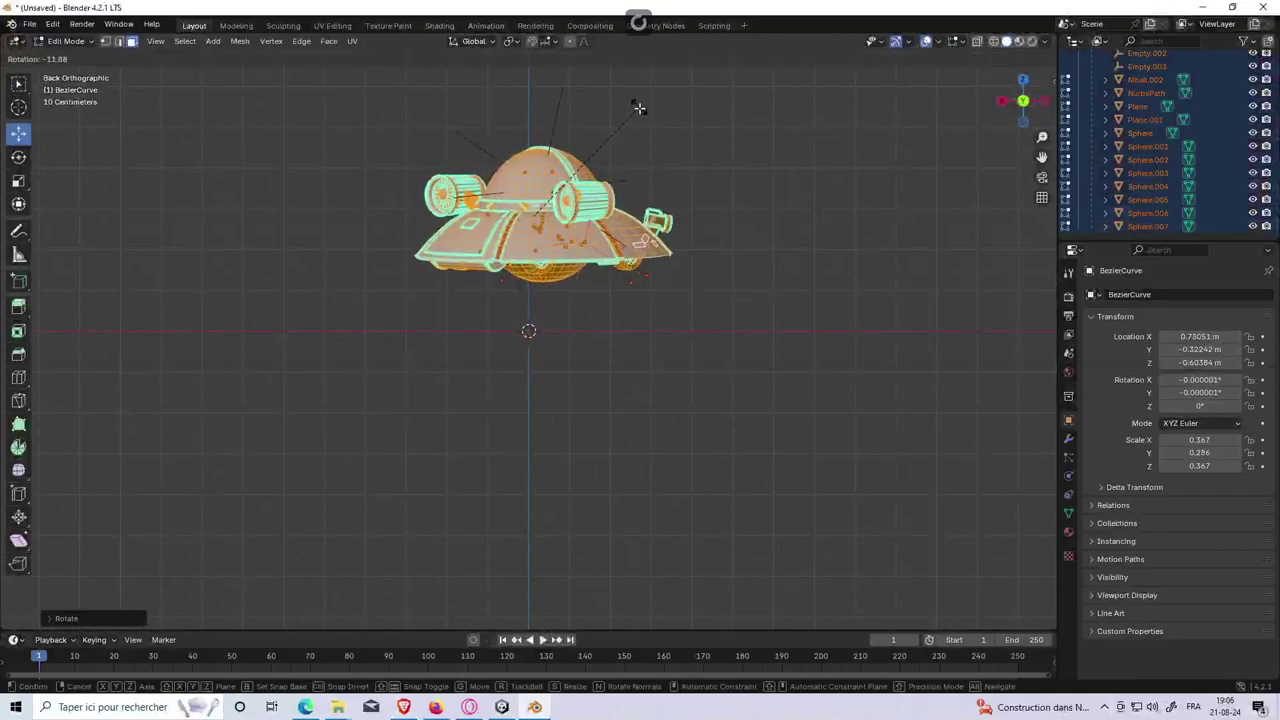
pyautogui.click(637, 105)
pyautogui.click(1005, 103)
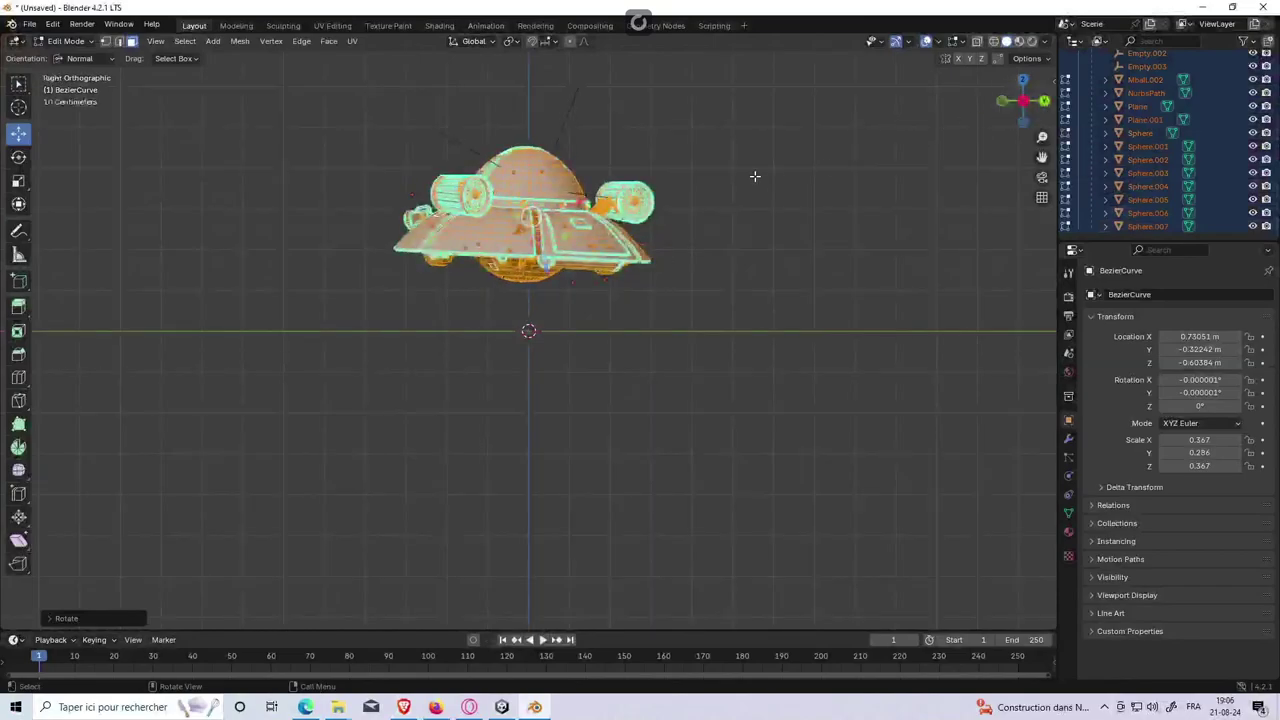
pyautogui.press('r')
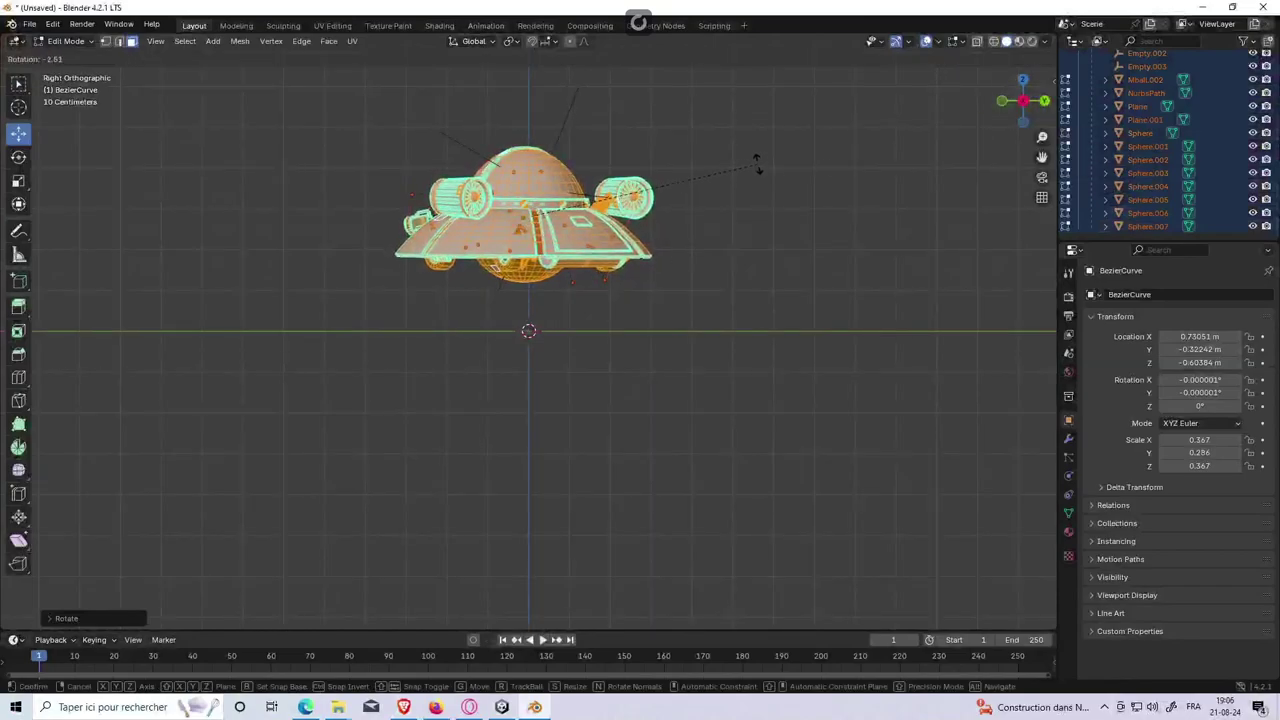
pyautogui.click(757, 165)
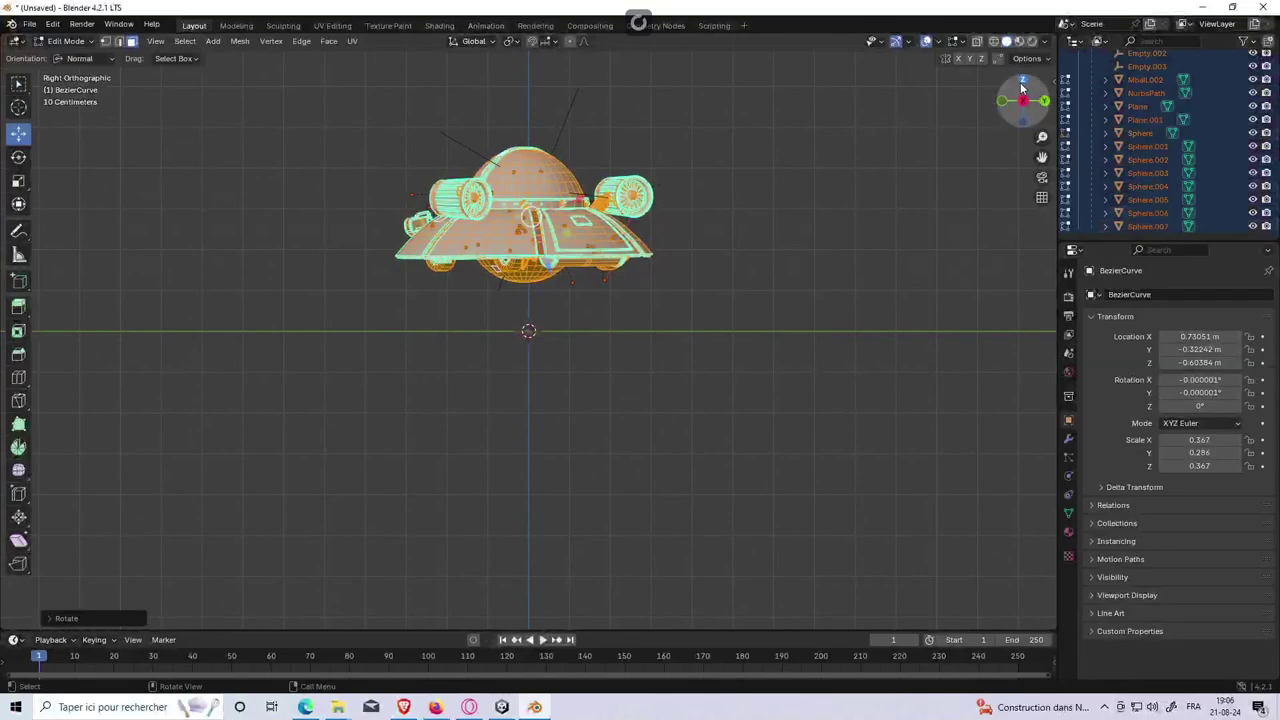
# Step: From the top view, turn the ship around its vertical axis and shift it slightly
pyautogui.click(1022, 80)
pyautogui.press('r')
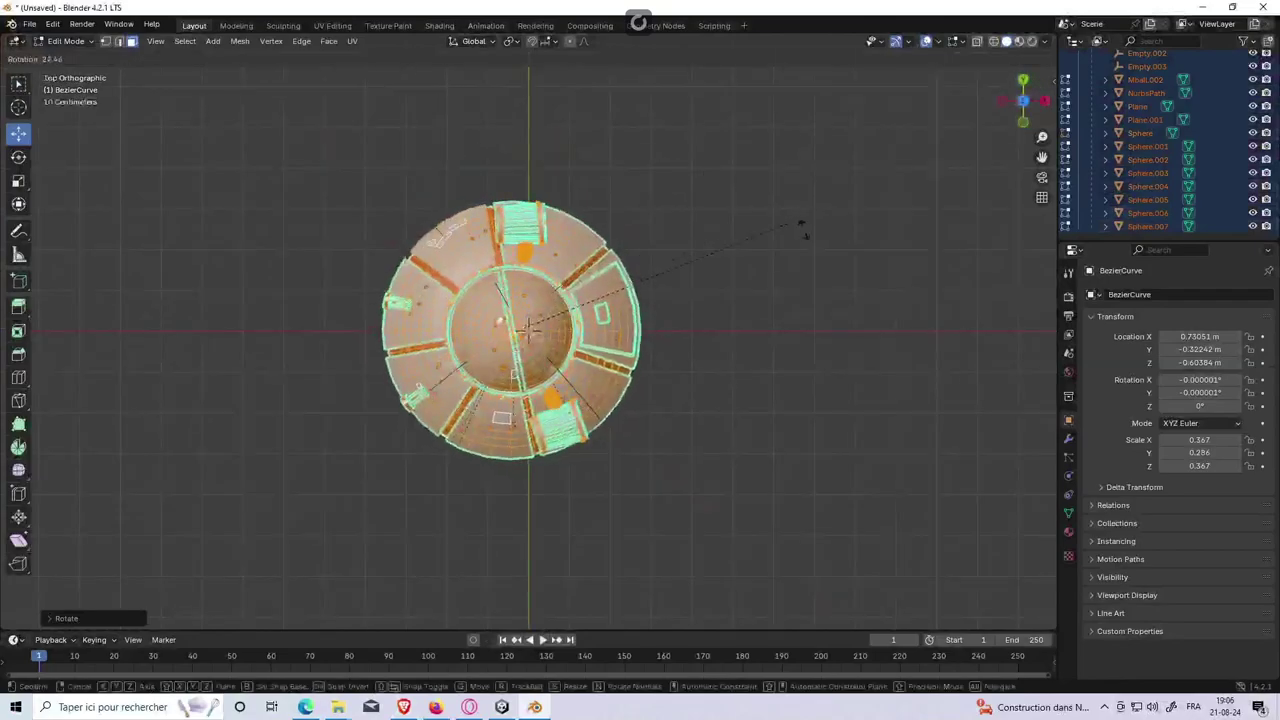
pyautogui.click(879, 266)
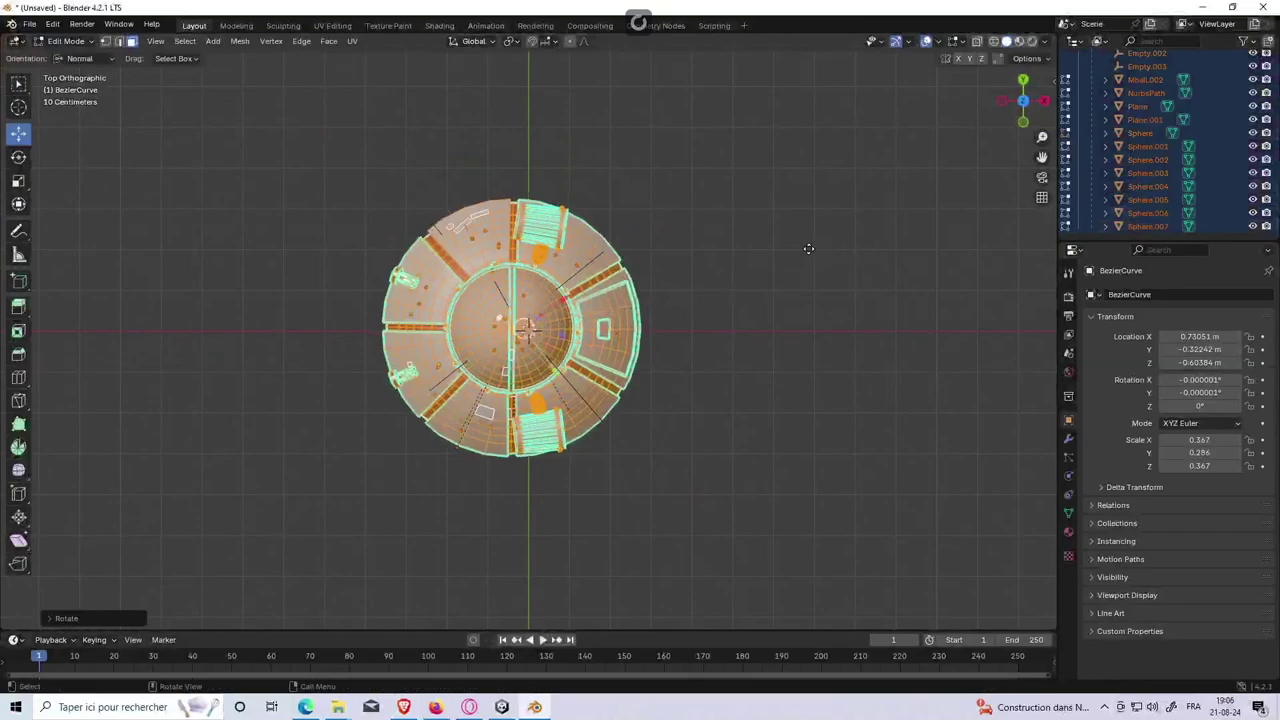
pyautogui.press('g')
pyautogui.click(823, 251)
pyautogui.press('r')
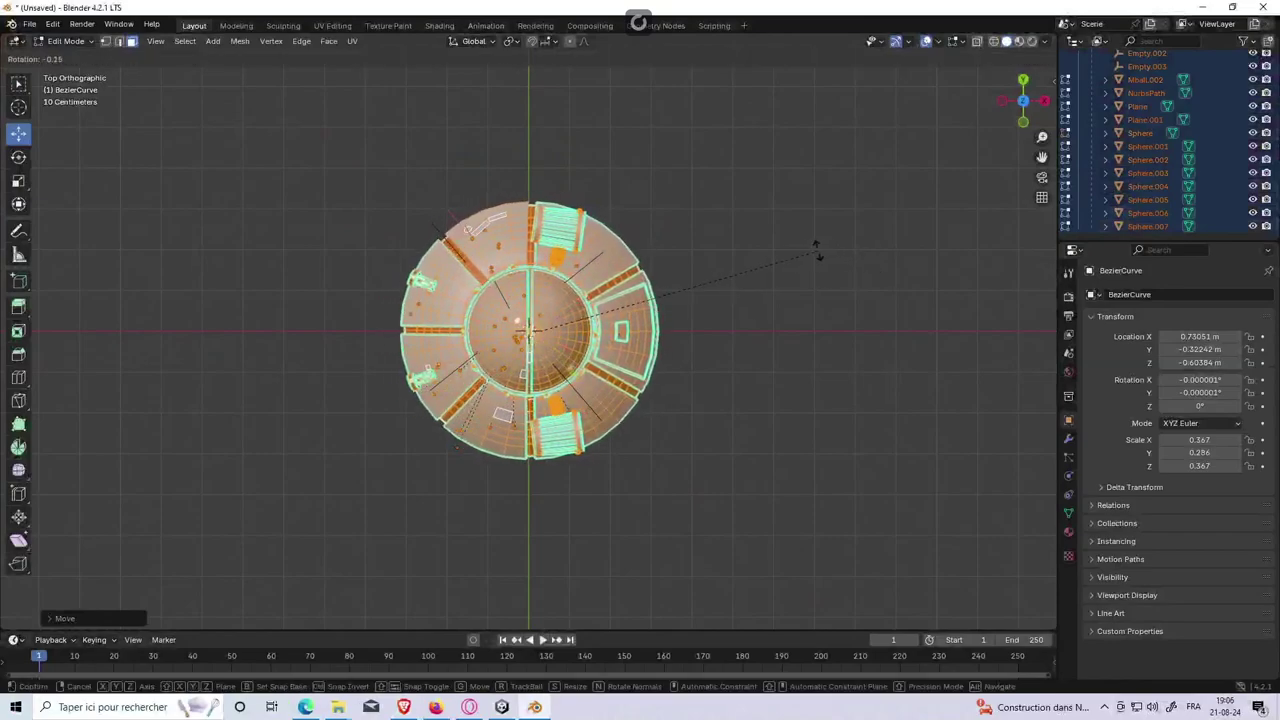
pyautogui.click(810, 252)
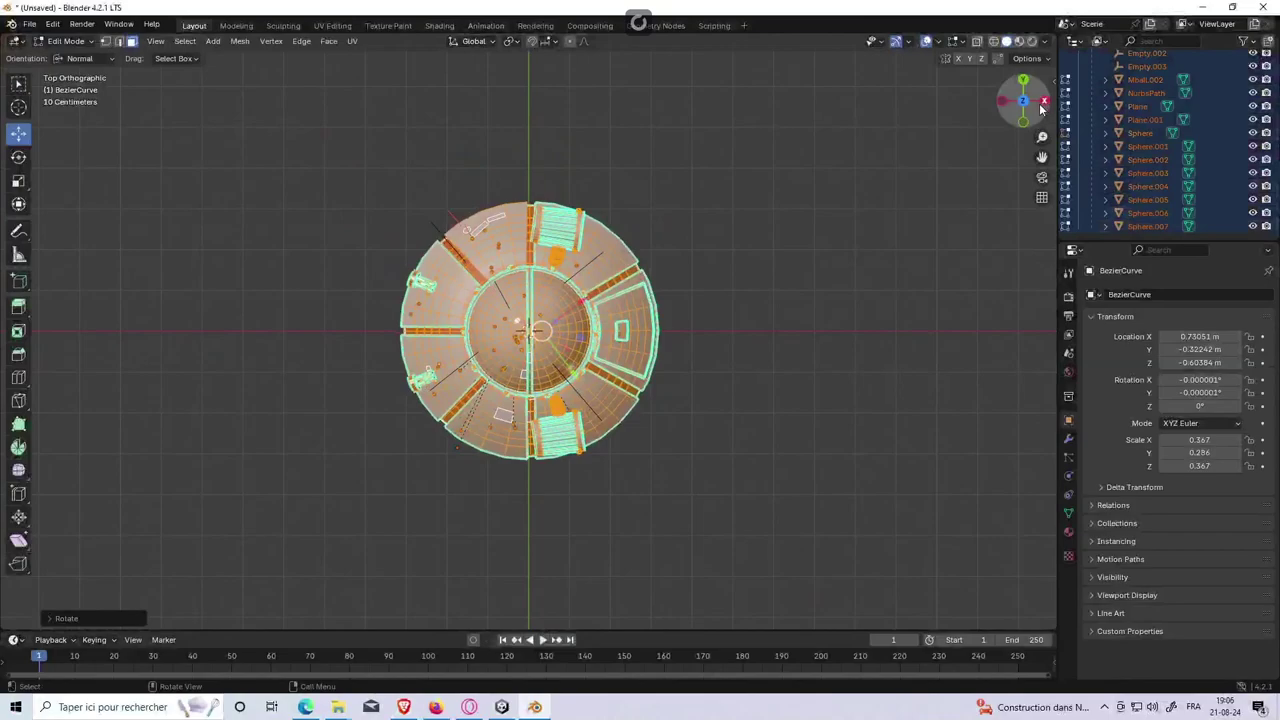
# Step: In the side view, tilt the ship and lower it onto the ground line
pyautogui.click(1042, 103)
pyautogui.press('r')
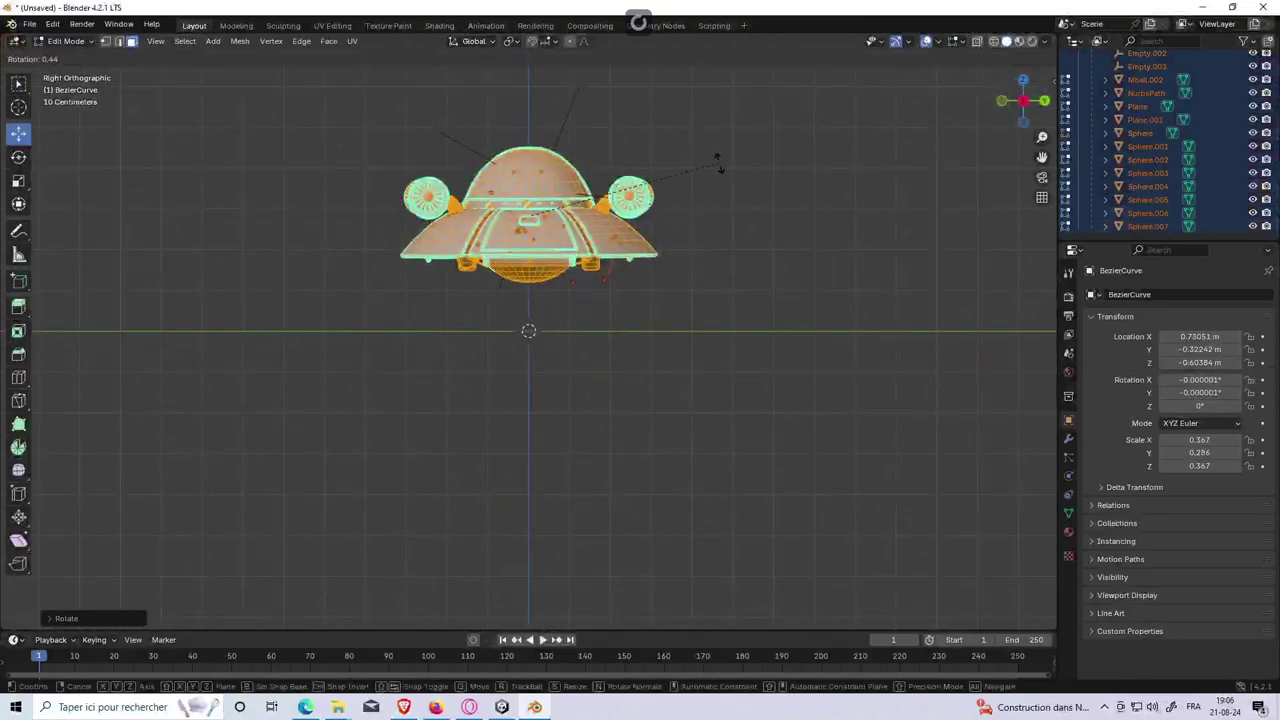
pyautogui.click(716, 166)
pyautogui.press('g')
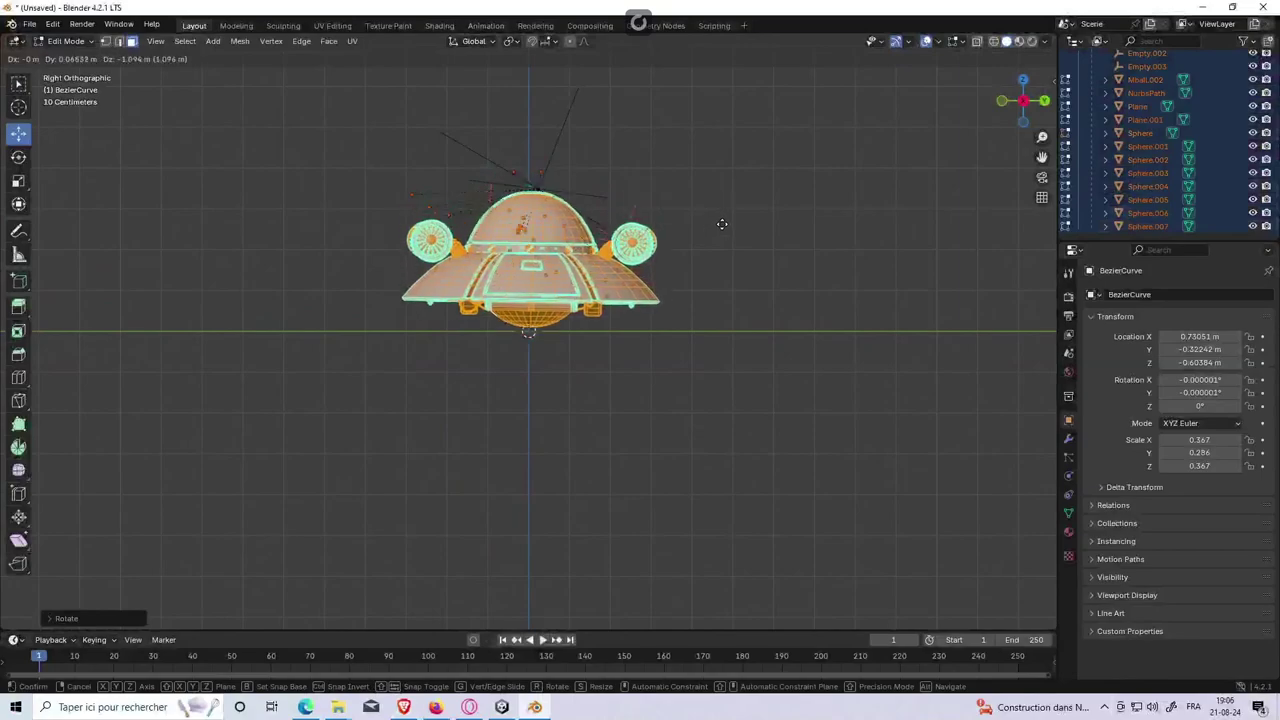
pyautogui.click(716, 240)
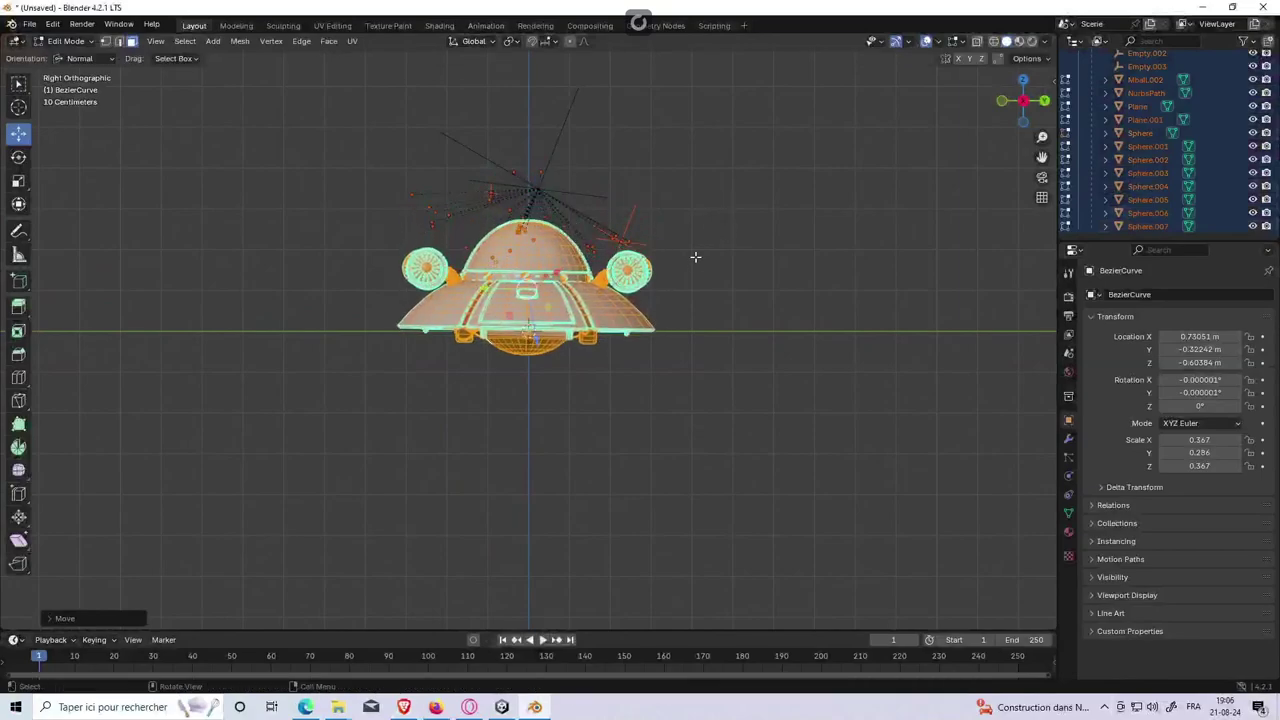
pyautogui.scroll(2, 682, 290)
pyautogui.scroll(3, 680, 280)
pyautogui.scroll(2, 680, 280)
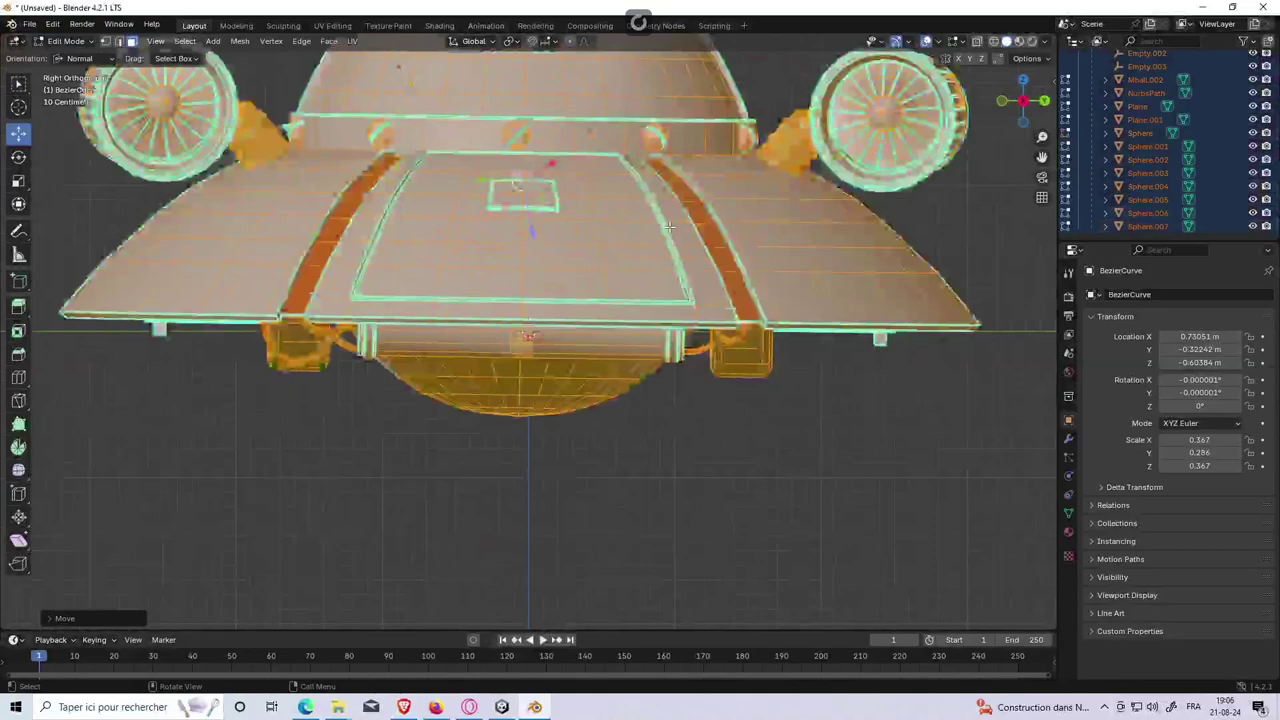
# Step: Fine-tune the ship's tilt and height with repeated small rotations and moves
pyautogui.press('g')
pyautogui.press('r')
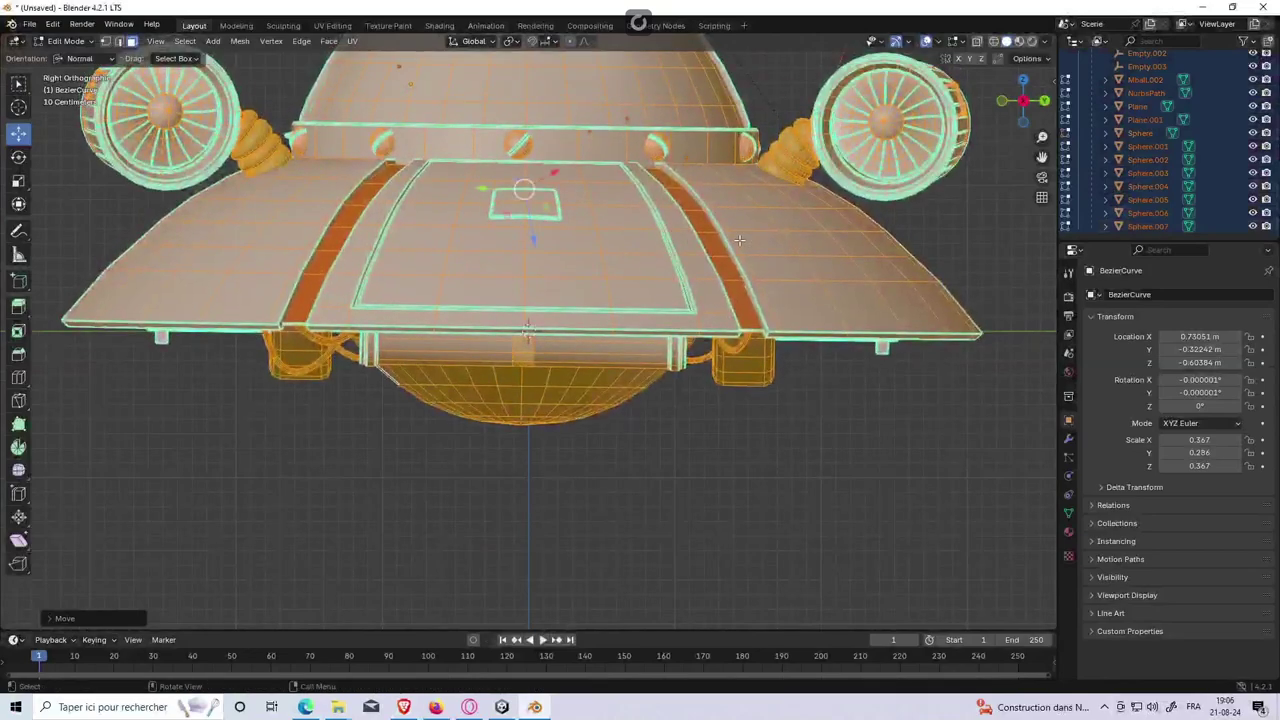
pyautogui.click(931, 236)
pyautogui.press('g')
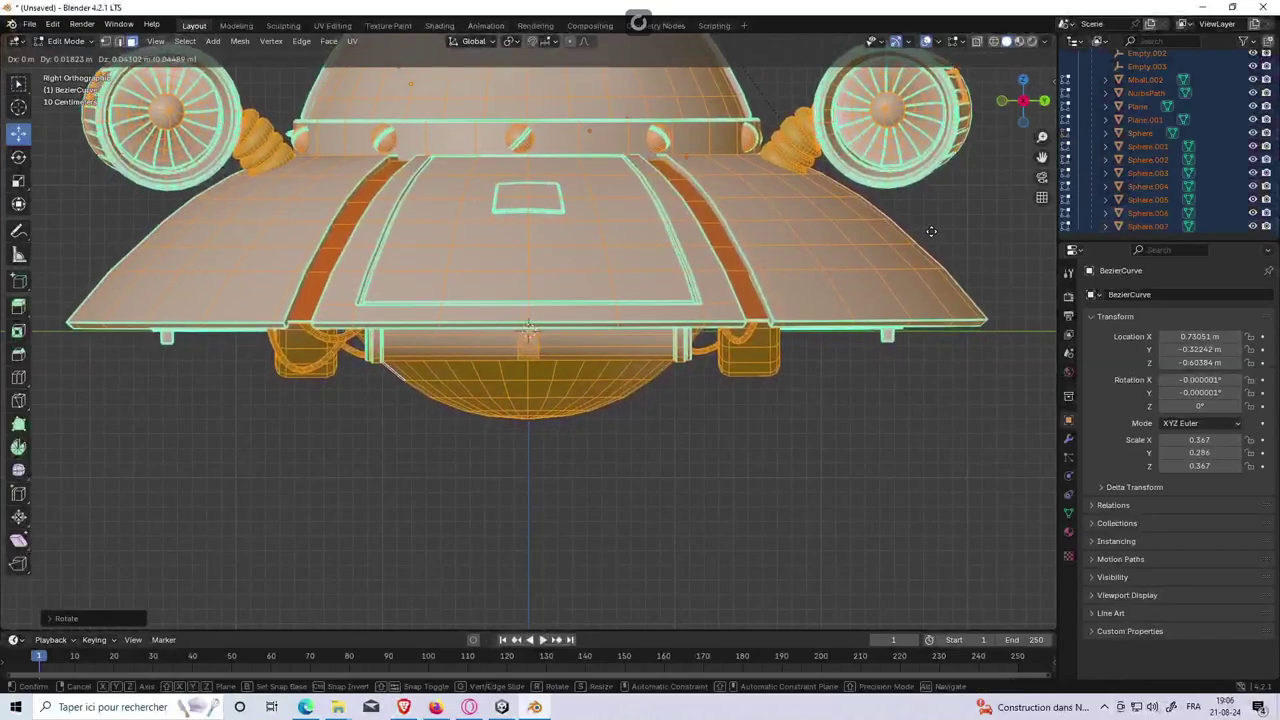
pyautogui.click(930, 231)
pyautogui.press('r')
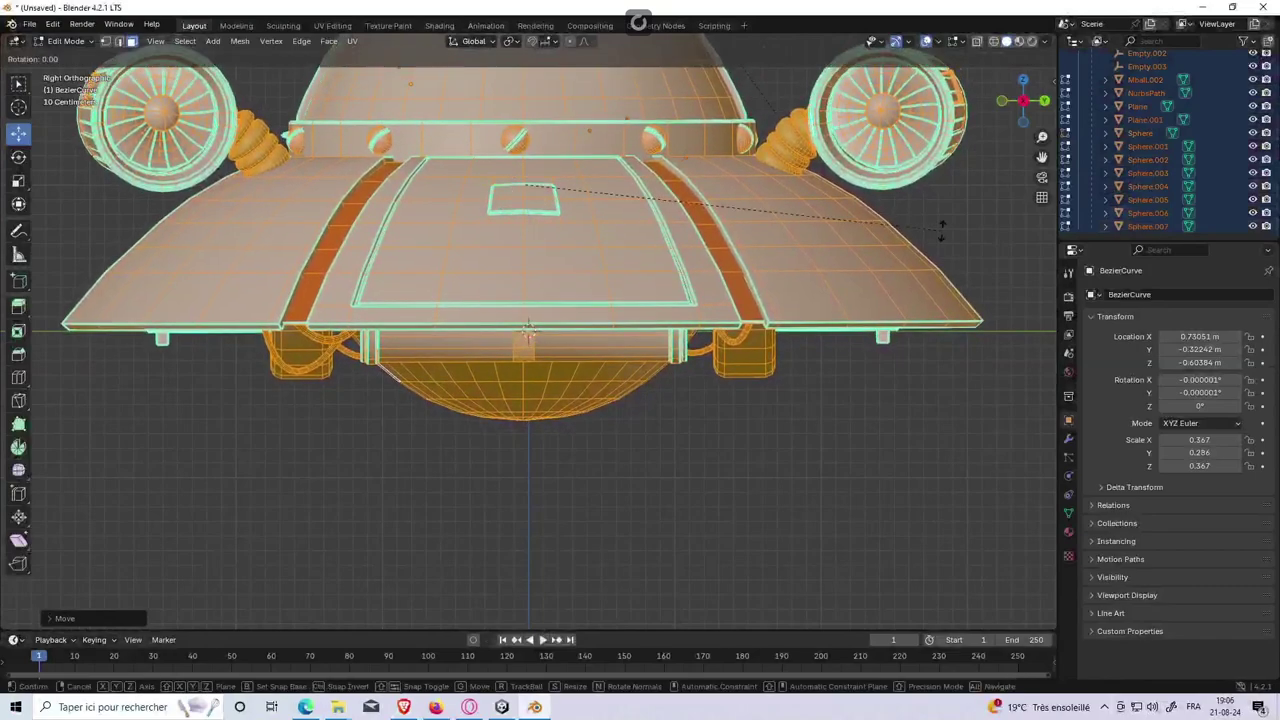
pyautogui.click(934, 233)
pyautogui.press('g')
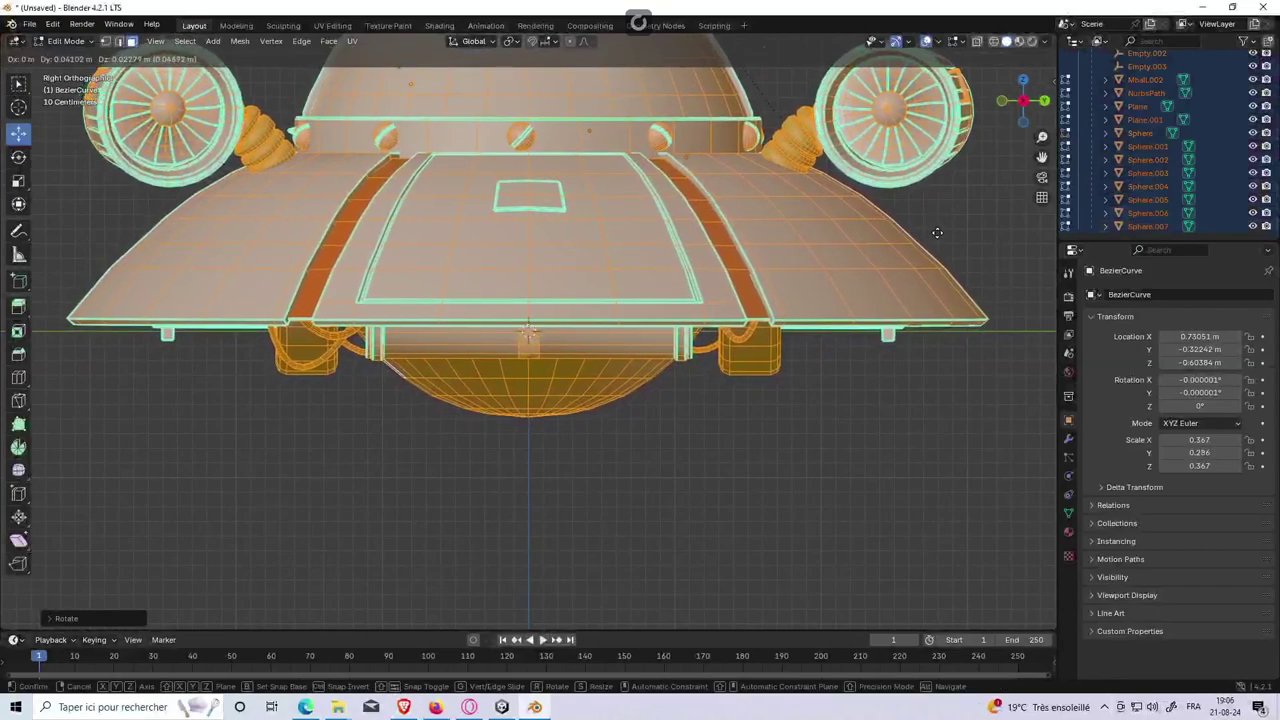
pyautogui.click(933, 234)
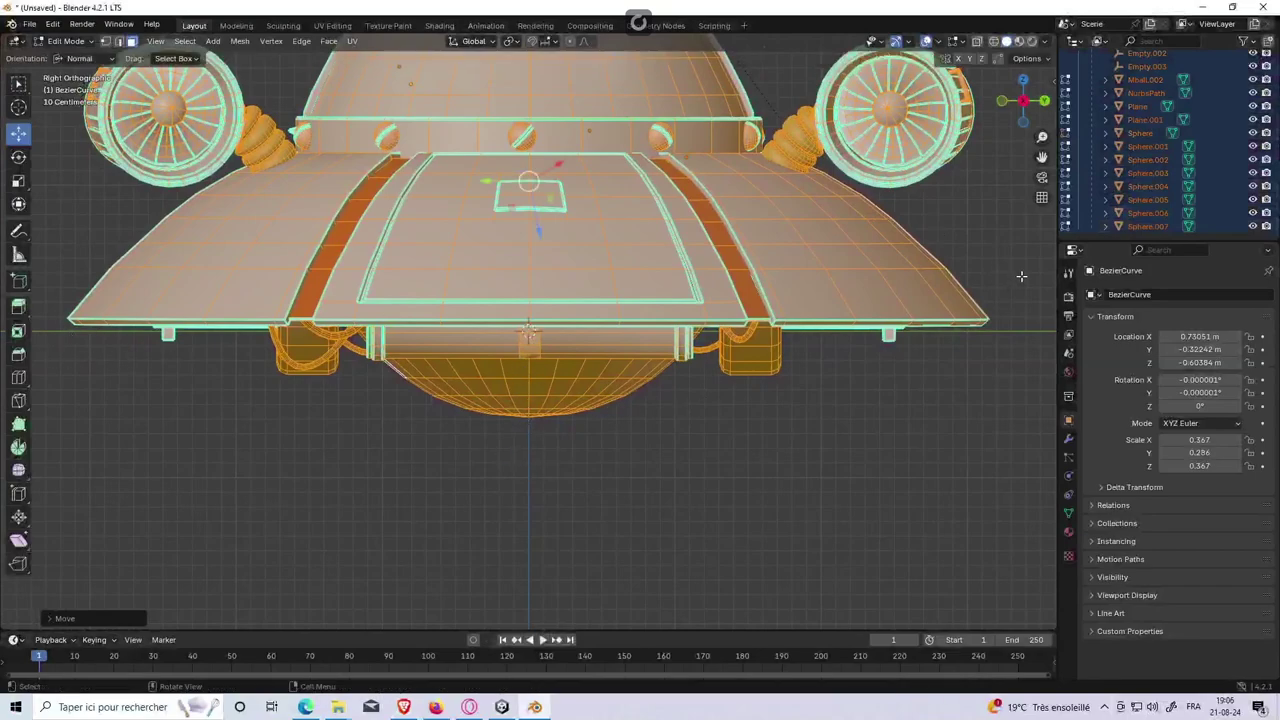
pyautogui.press('r')
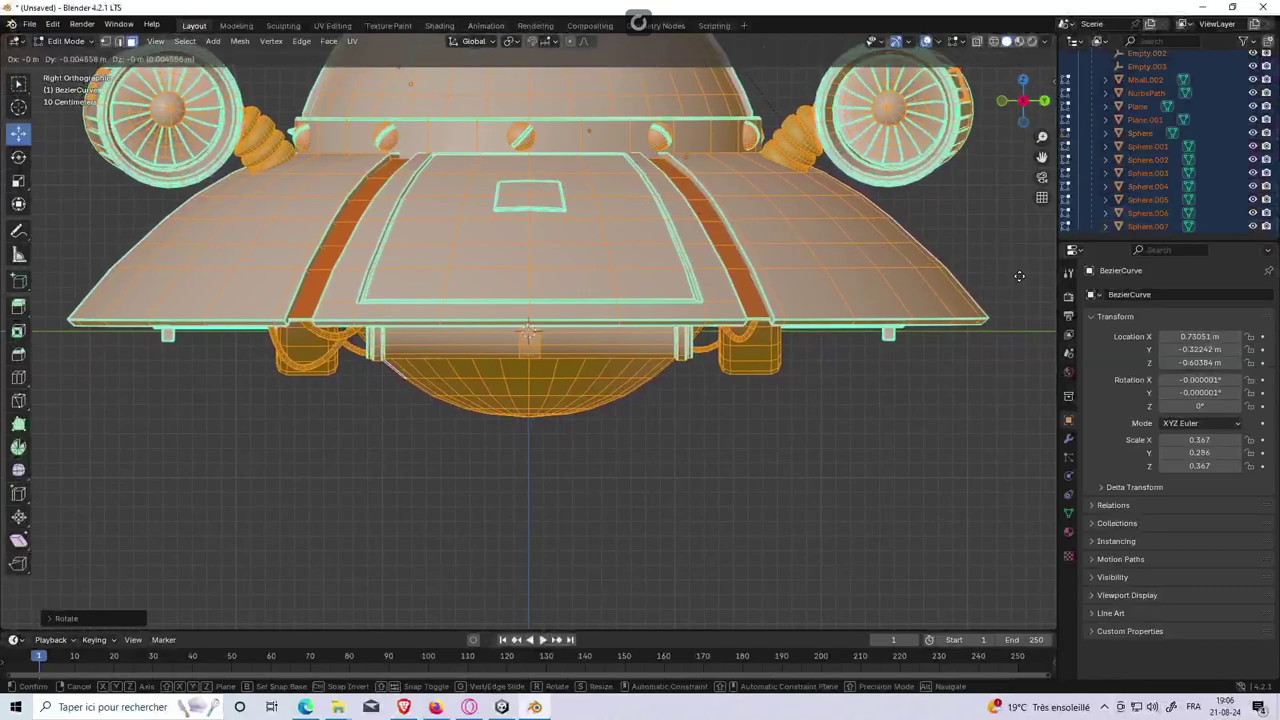
pyautogui.click(1021, 276)
pyautogui.press('g')
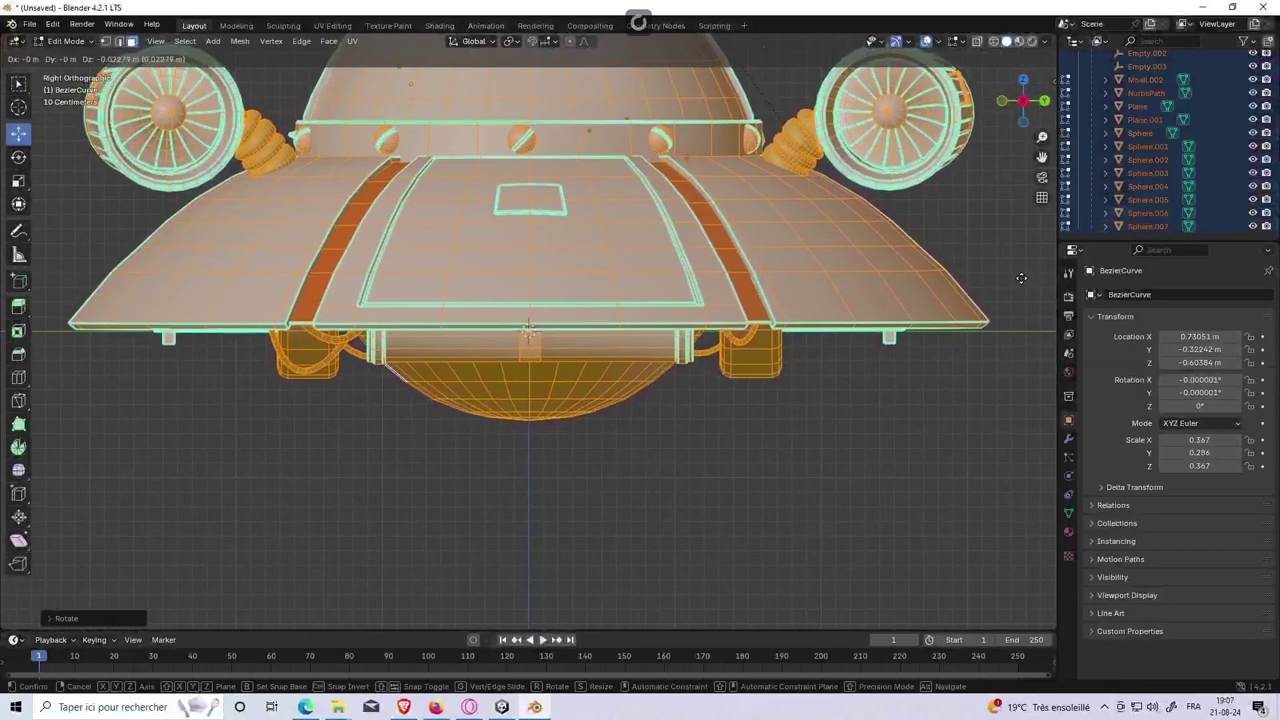
pyautogui.click(1021, 278)
# Step: Level the ship as seen from behind and nudge its position
pyautogui.moveTo(1023, 100); pyautogui.dragTo(903, 292)
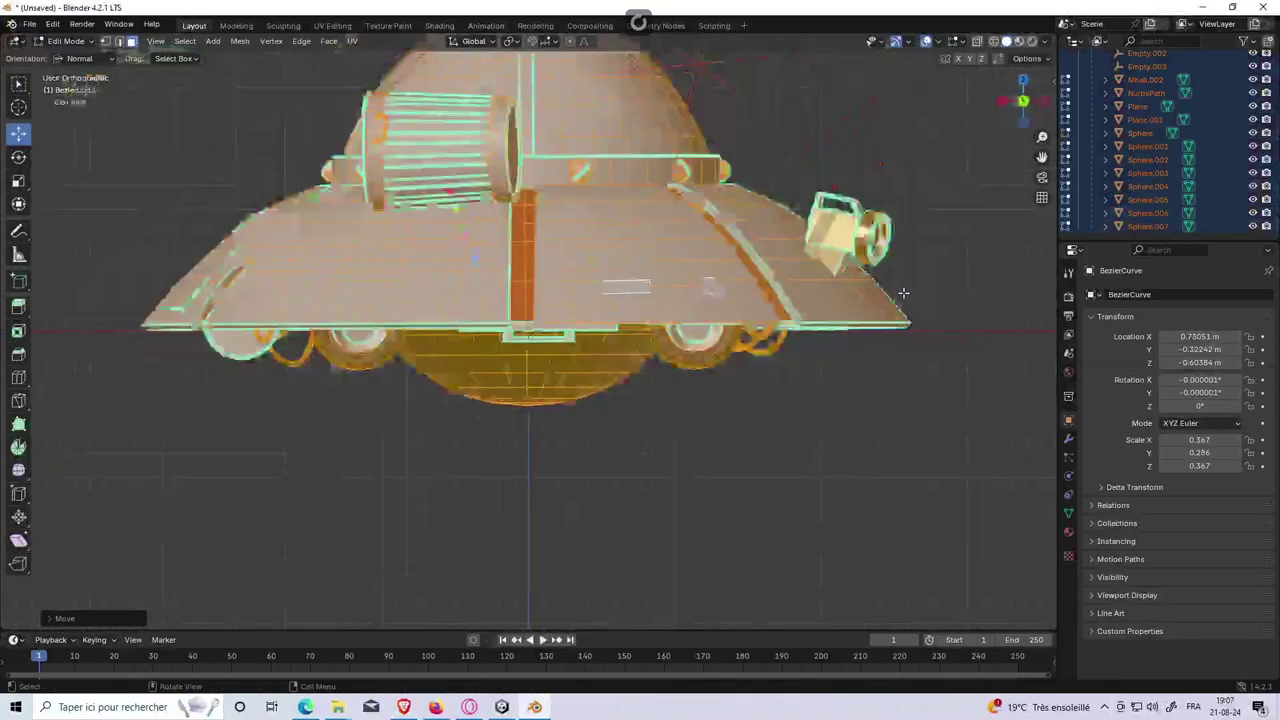
pyautogui.press('ctrl+KP_1')
pyautogui.scroll(3, 910, 285)
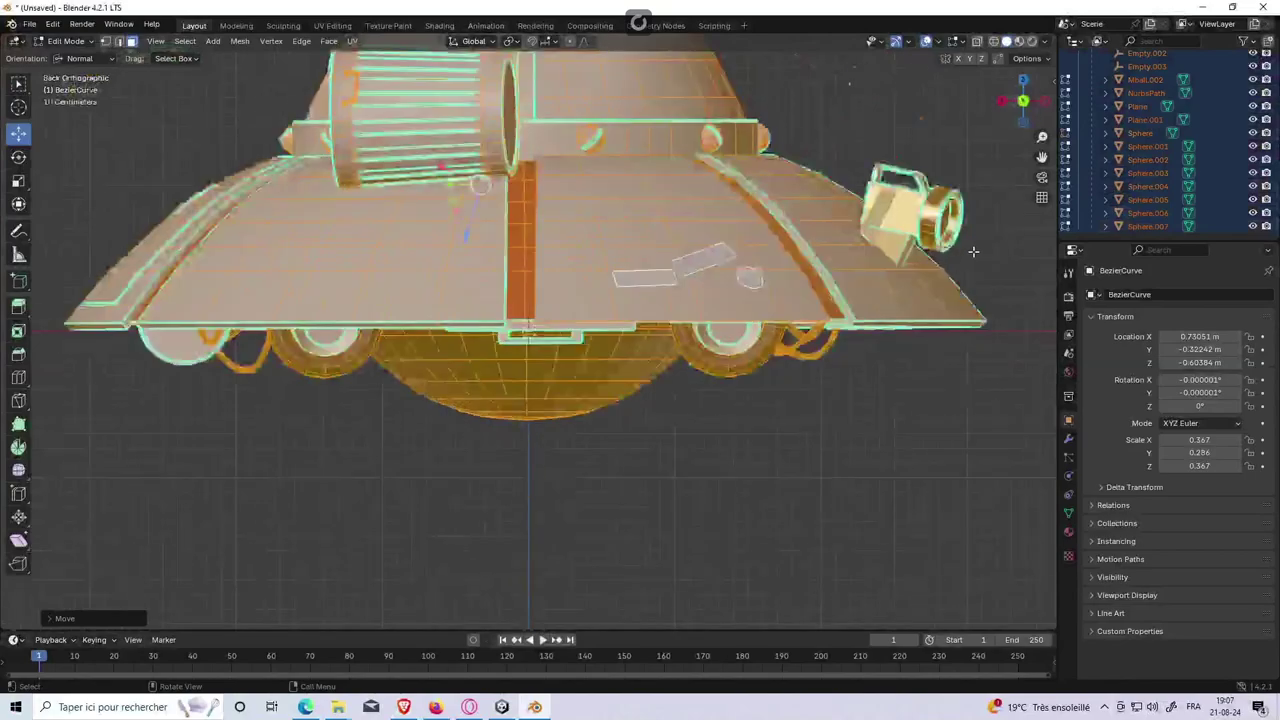
pyautogui.press('r')
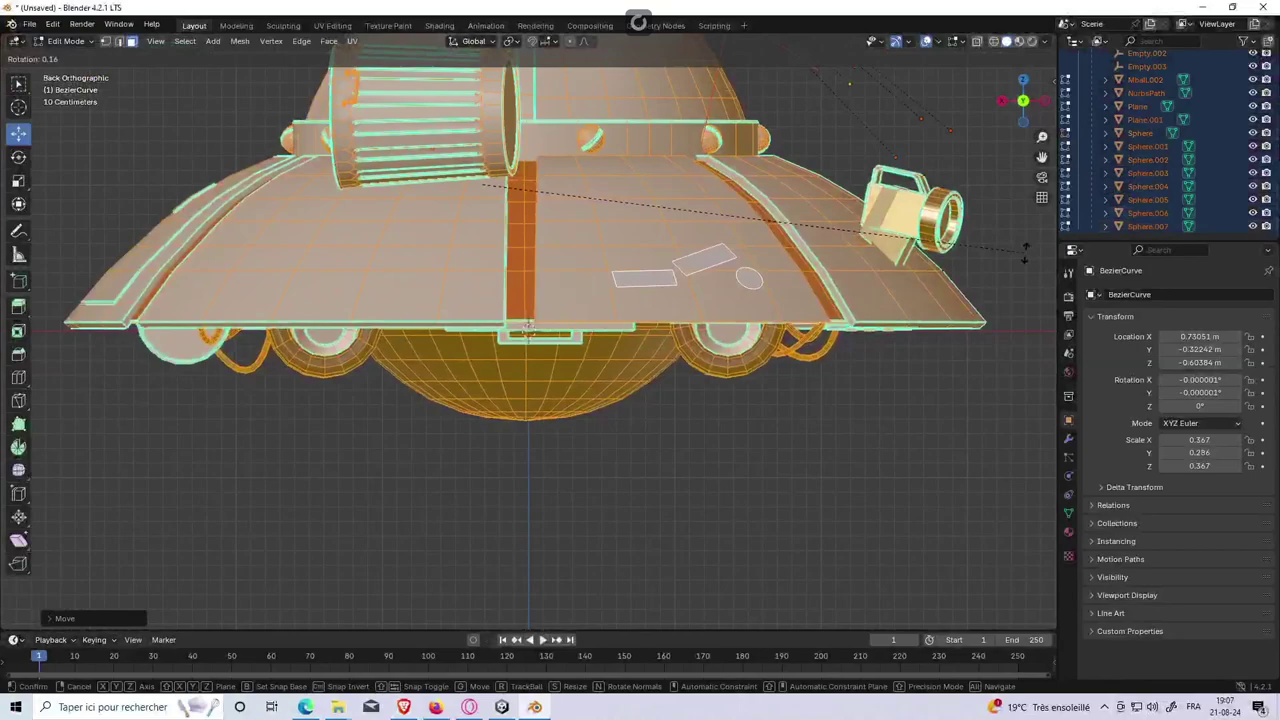
pyautogui.click(1024, 250)
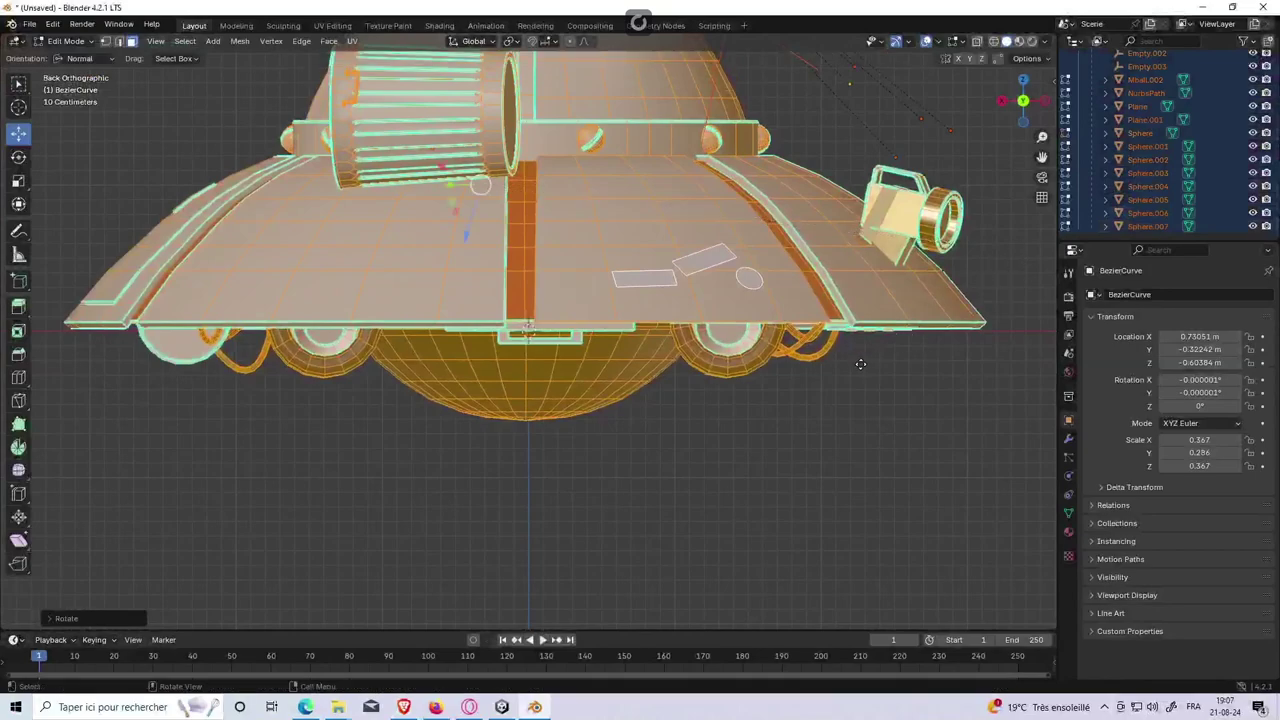
pyautogui.press('g')
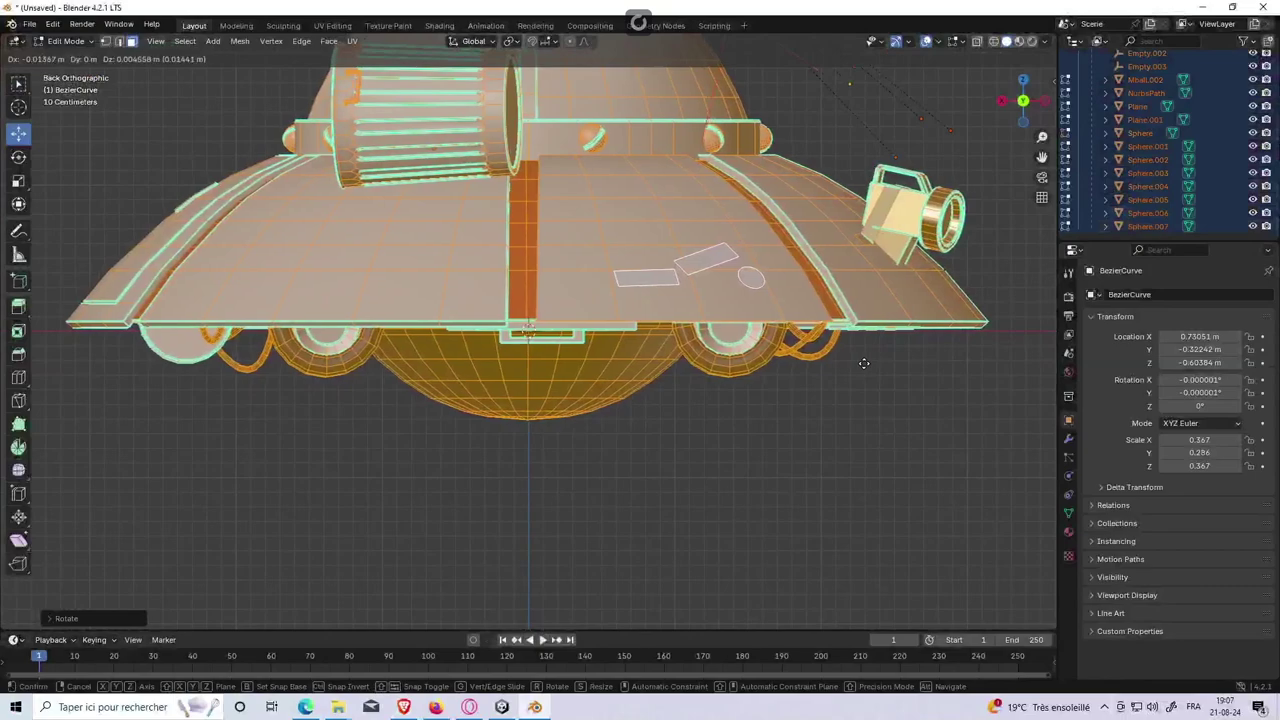
pyautogui.click(864, 363)
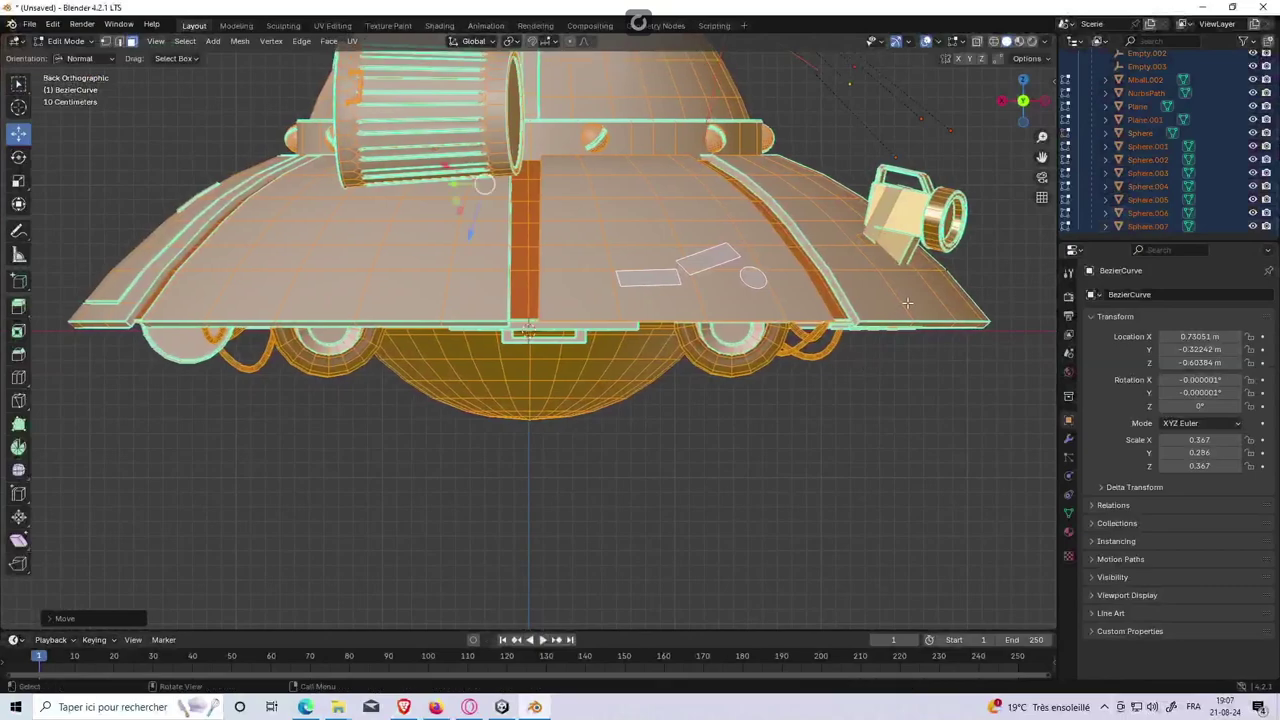
pyautogui.moveTo(1026, 100); pyautogui.dragTo(1049, 111)
# Step: Leave Edit Mode and return to Object Mode
pyautogui.scroll(-5, 691, 197)
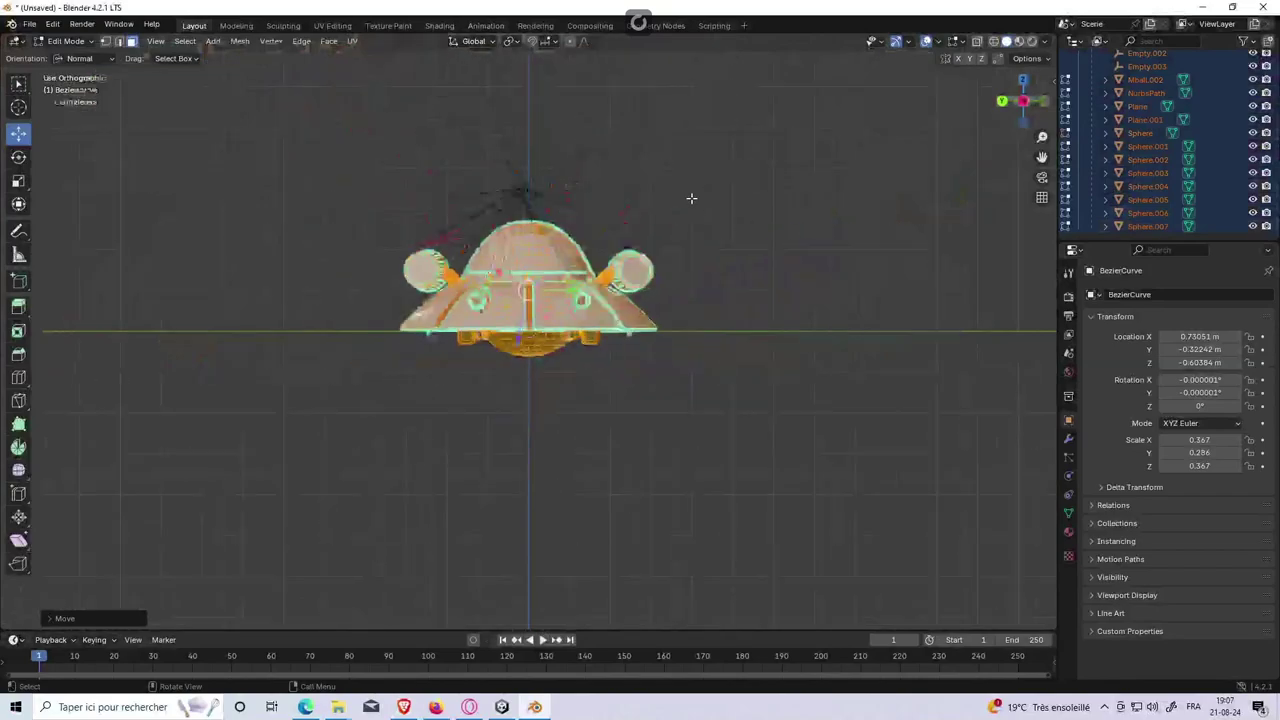
pyautogui.moveTo(691, 197)
pyautogui.mouseDown(button='middle')
pyautogui.moveTo(729, 280)
pyautogui.moveTo(997, 266)
pyautogui.moveTo(906, 218)
pyautogui.moveTo(837, 260)
pyautogui.moveTo(734, 226)
pyautogui.mouseUp(button='middle')
pyautogui.click(75, 41)
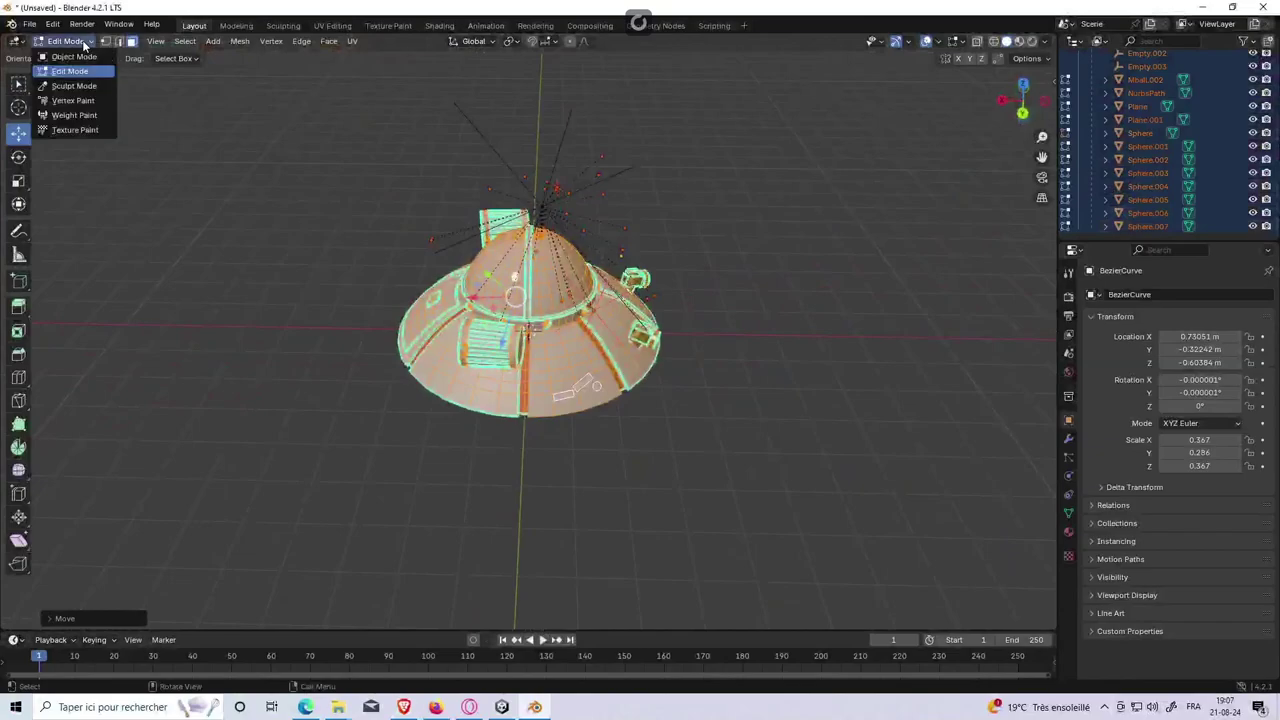
pyautogui.click(70, 57)
# Step: Select the Outliner range from Empty.002 down to Sphere.007 with BezierCurve active
pyautogui.moveTo(214, 117)
pyautogui.mouseDown(button='middle')
pyautogui.moveTo(321, 138)
pyautogui.moveTo(287, 138)
pyautogui.mouseUp(button='middle')
pyautogui.moveTo(270, 142); pyautogui.dragTo(775, 424)
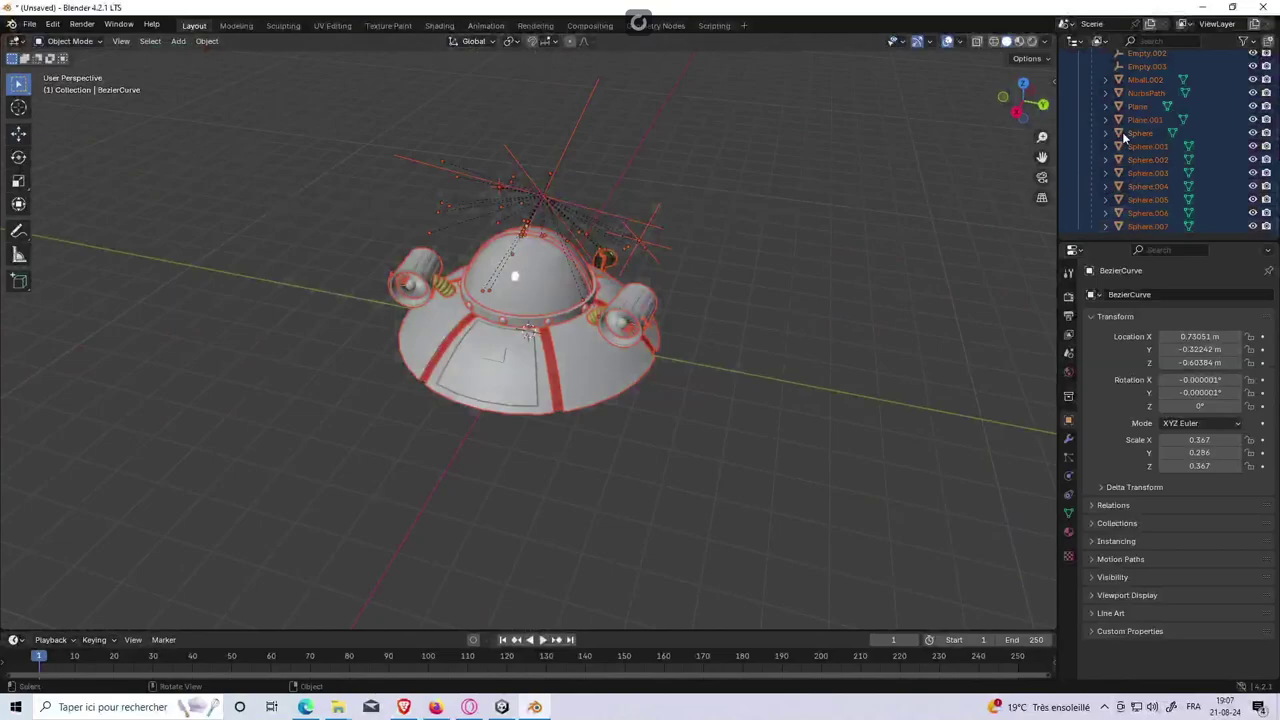
pyautogui.click(1161, 85)
pyautogui.scroll(5, 1156, 87)
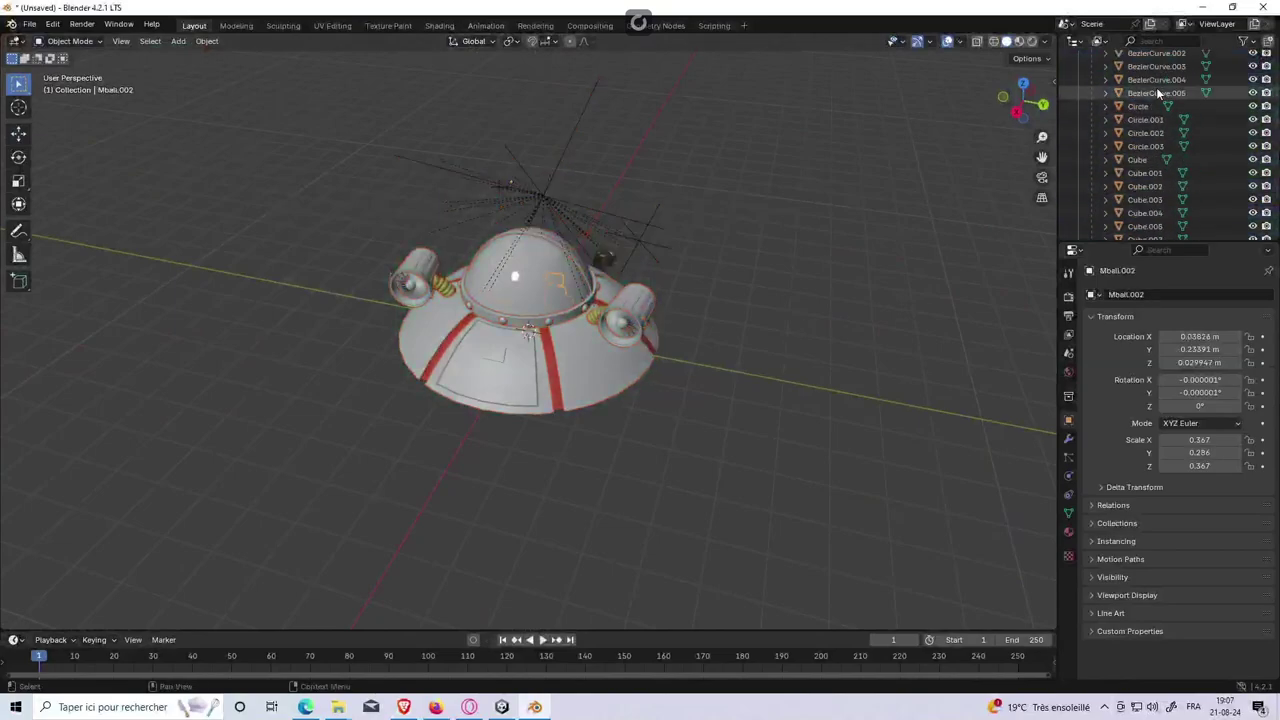
pyautogui.scroll(2, 1156, 87)
pyautogui.click(1150, 86)
pyautogui.scroll(-5, 1150, 80)
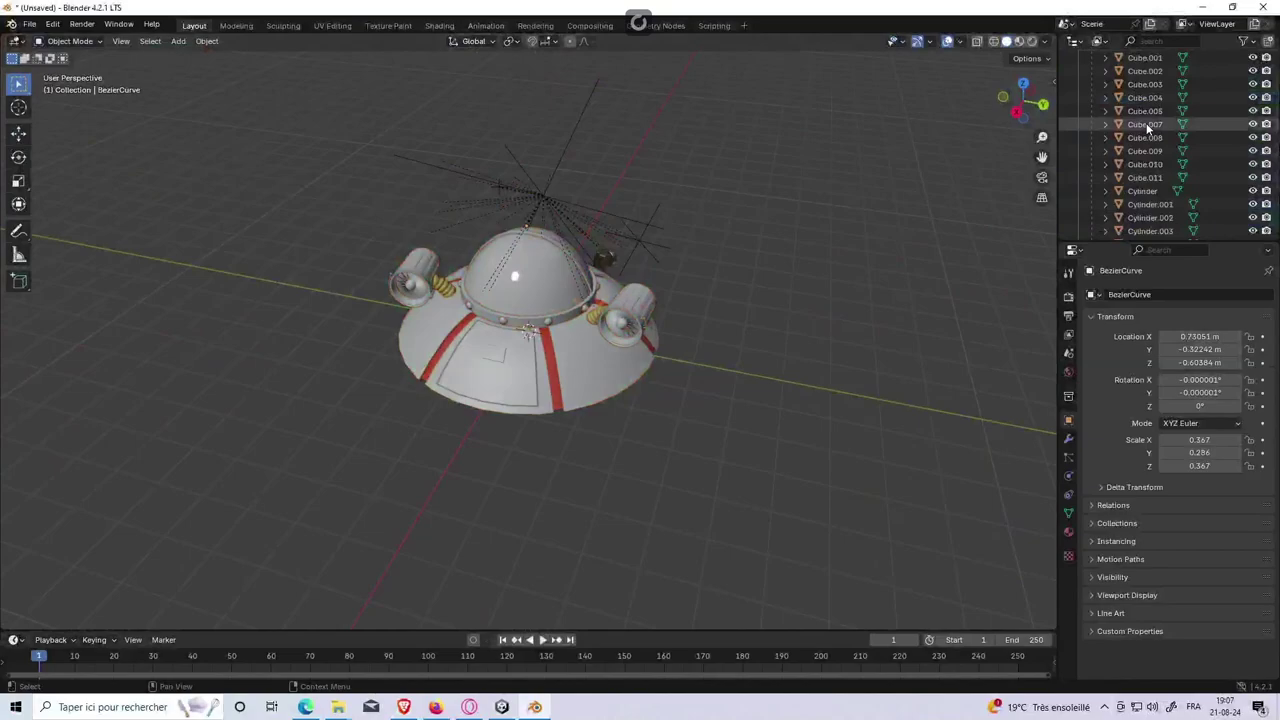
pyautogui.scroll(-5, 1156, 140)
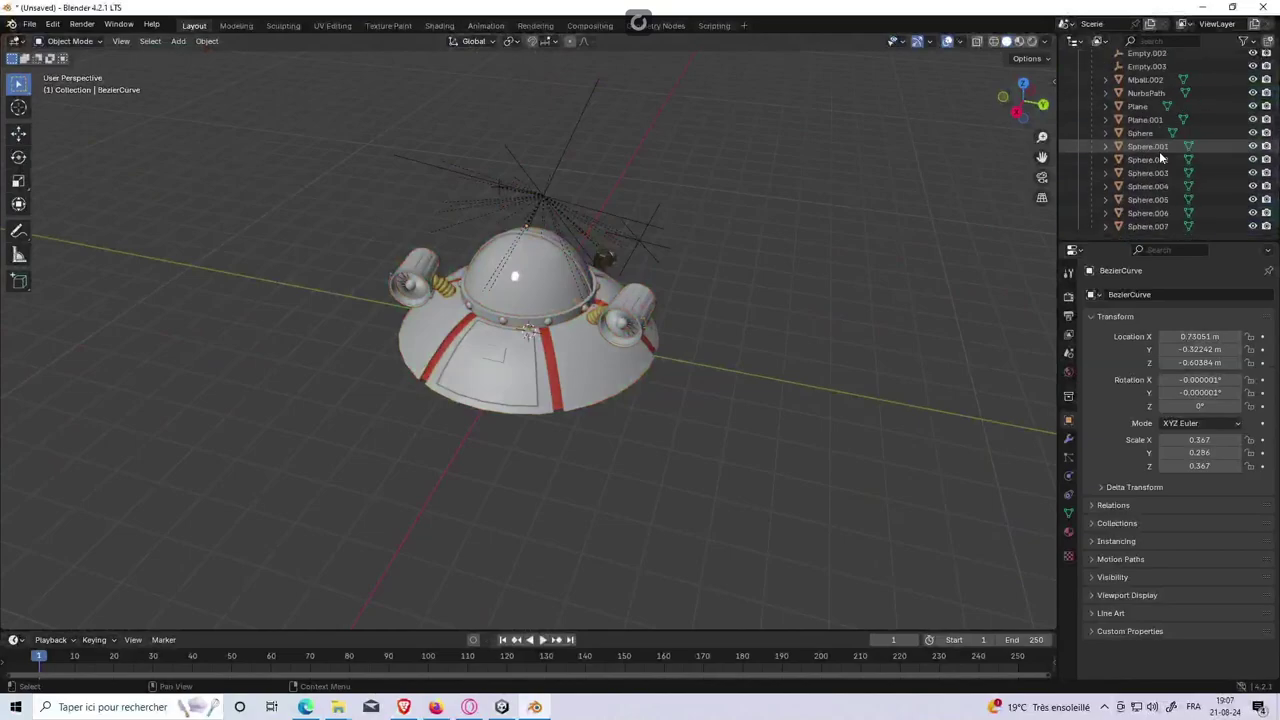
pyautogui.keyDown('shift'); pyautogui.click(1160, 227); pyautogui.keyUp('shift')
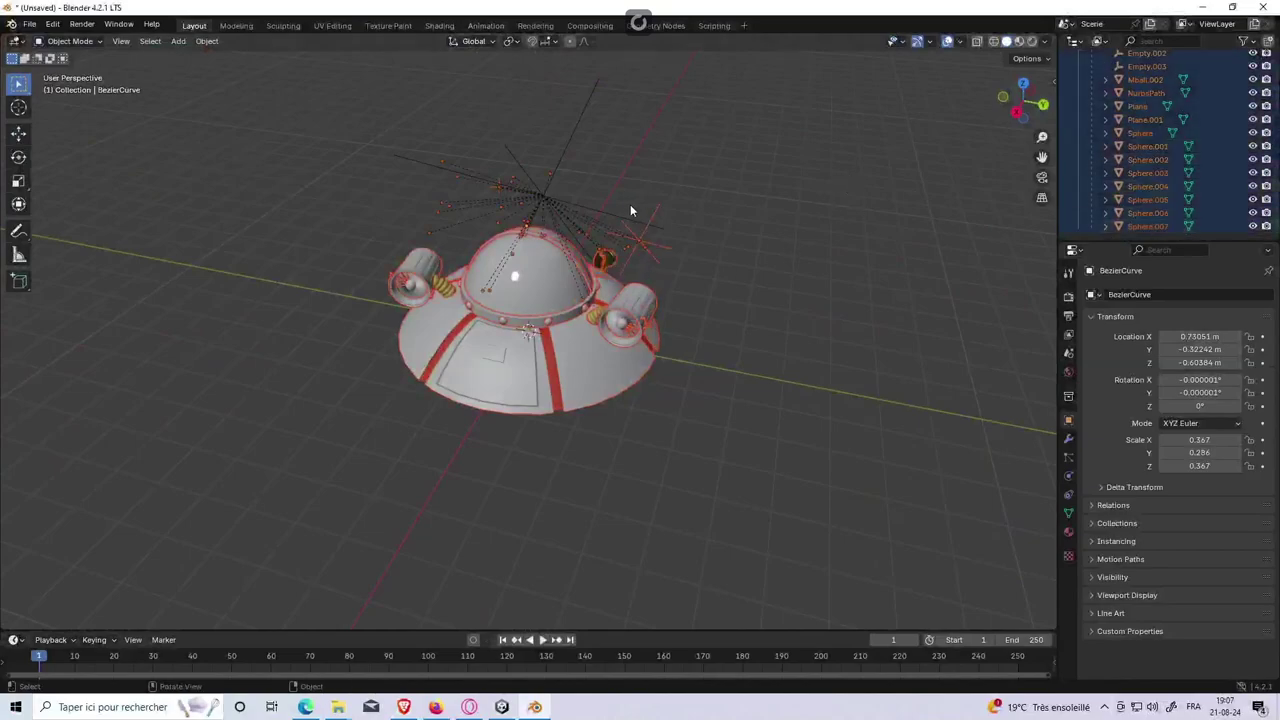
pyautogui.scroll(2, 610, 272)
pyautogui.scroll(2, 610, 272)
pyautogui.scroll(-2, 617, 266)
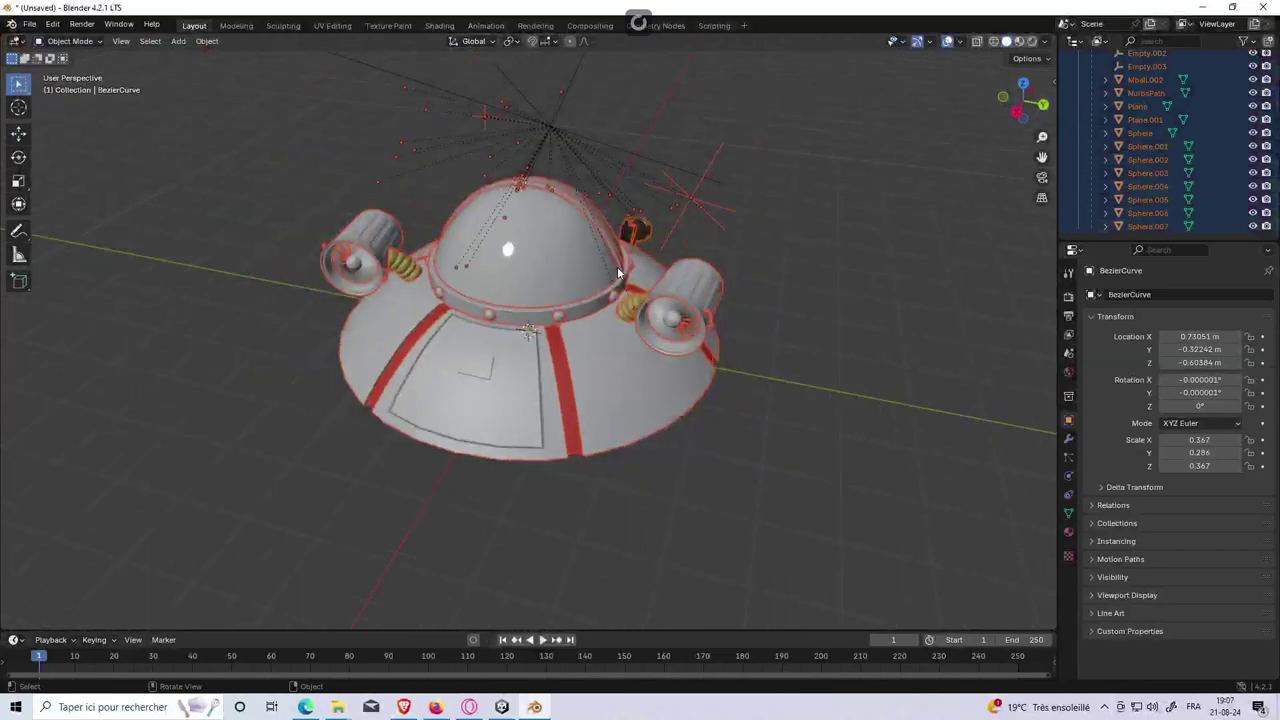
# Step: Search 'origin' with F3 and apply Origin to Geometry to the selected parts
pyautogui.press('F3')
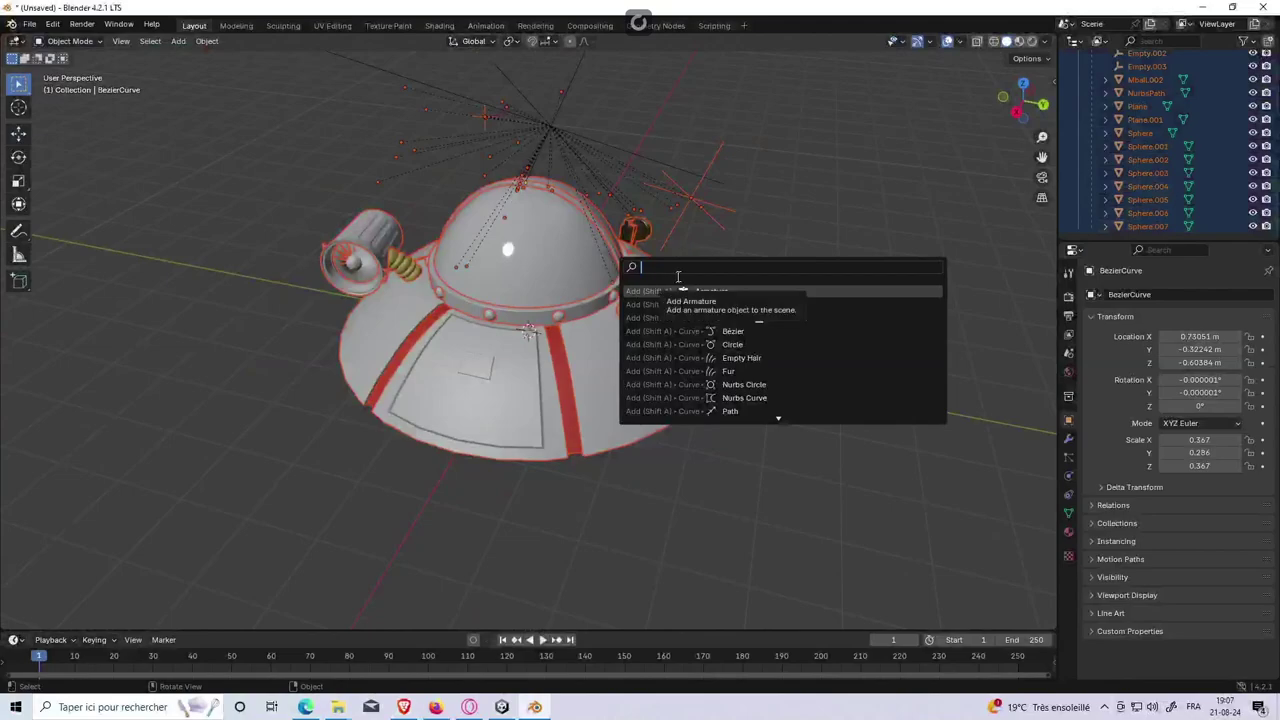
pyautogui.write('origi')
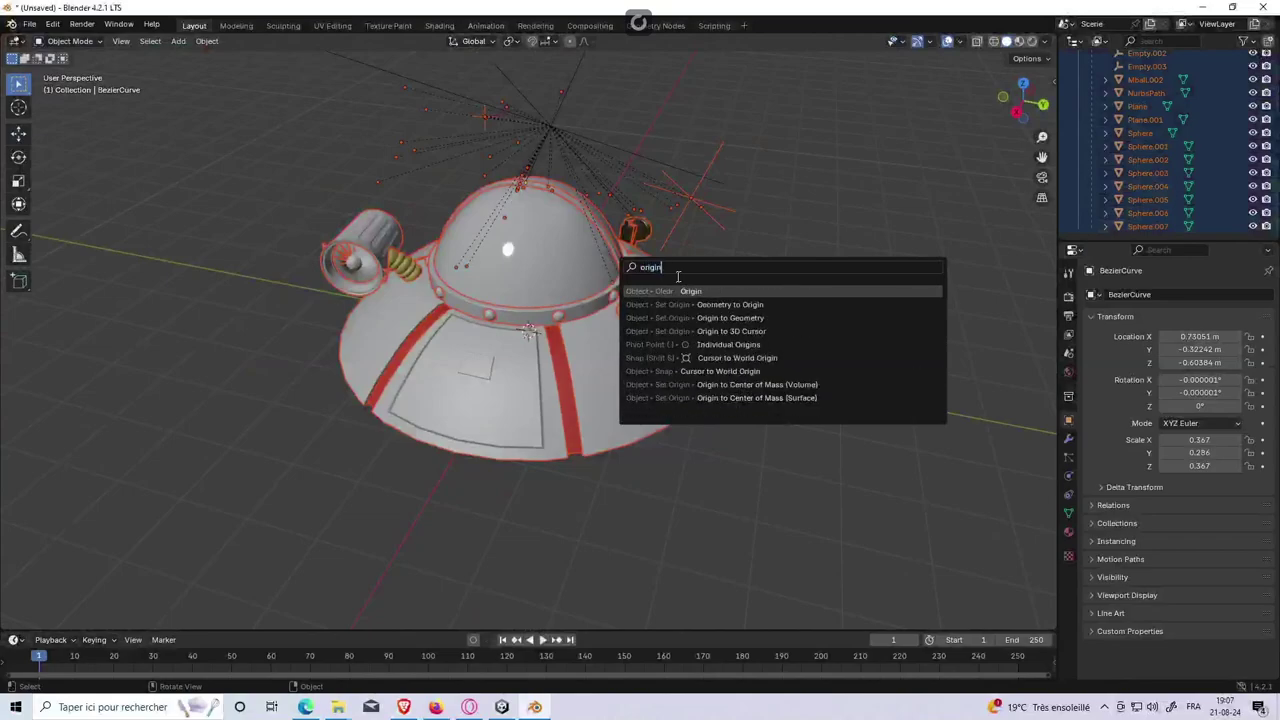
pyautogui.write('n')
pyautogui.press('Down')
pyautogui.press('Down')
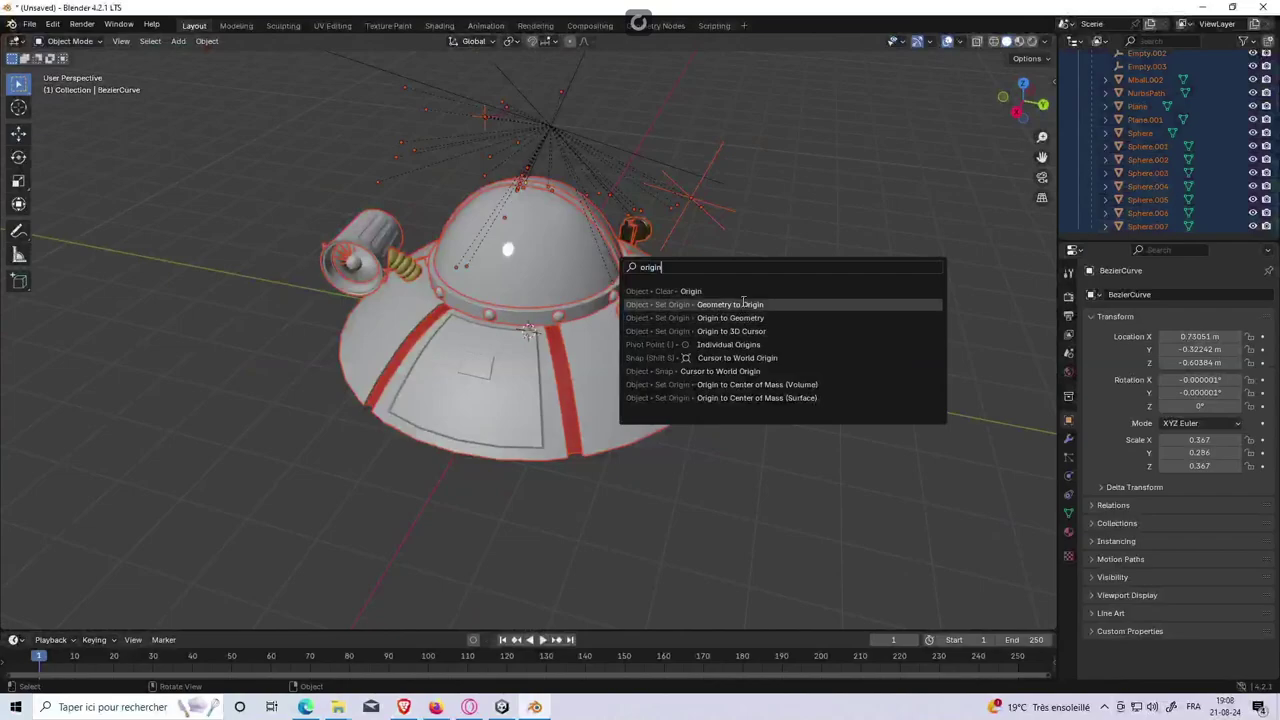
pyautogui.click(741, 331)
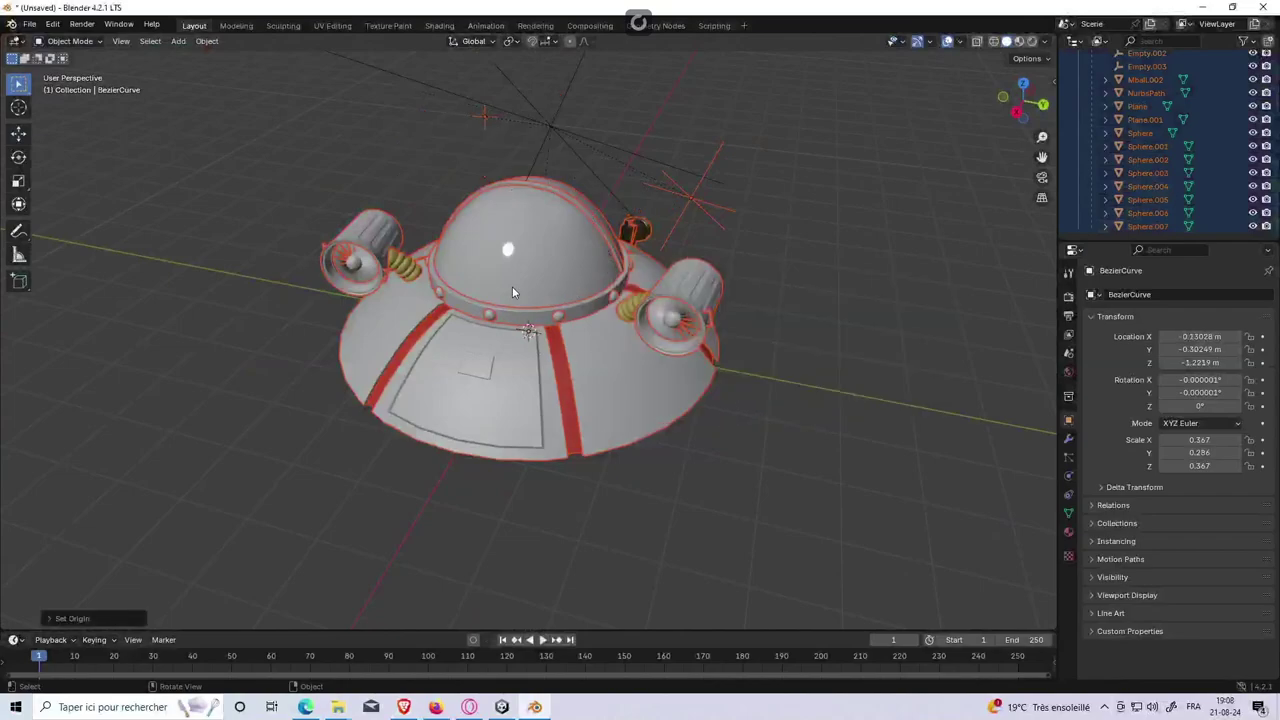
pyautogui.click(813, 396)
pyautogui.moveTo(813, 396); pyautogui.dragTo(706, 308, button='middle')
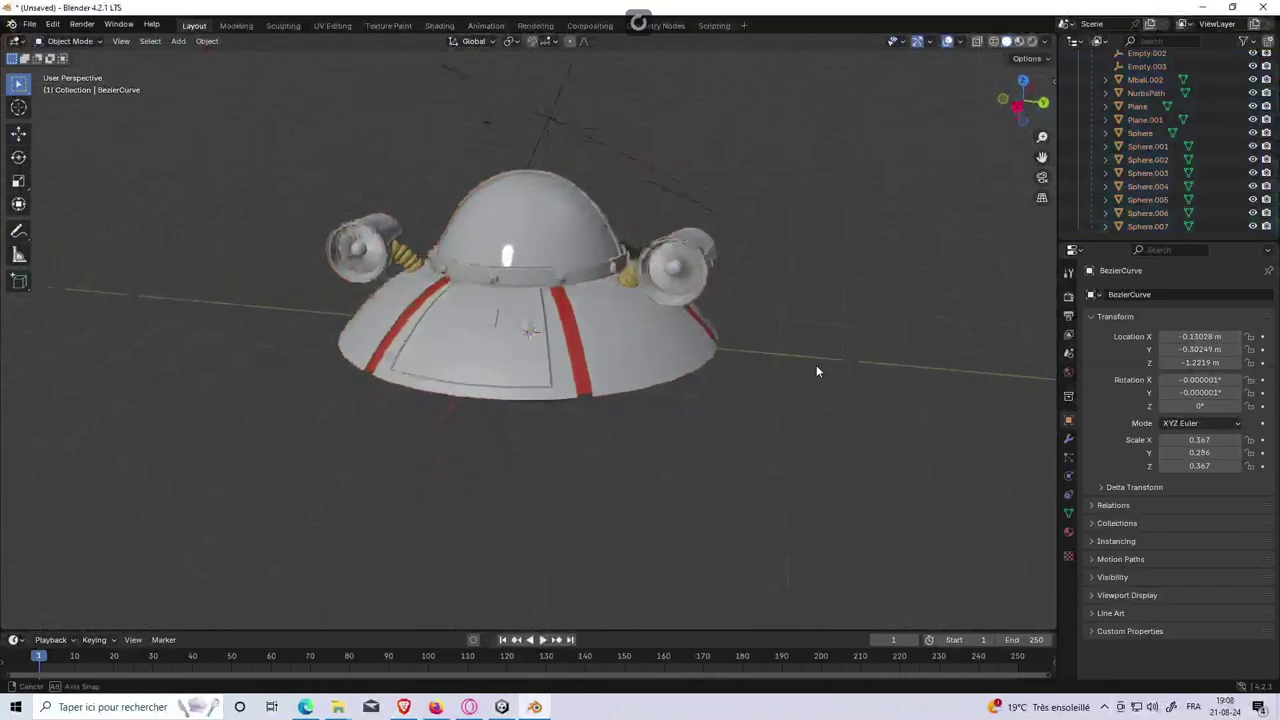
pyautogui.click(706, 313)
pyautogui.press('r')
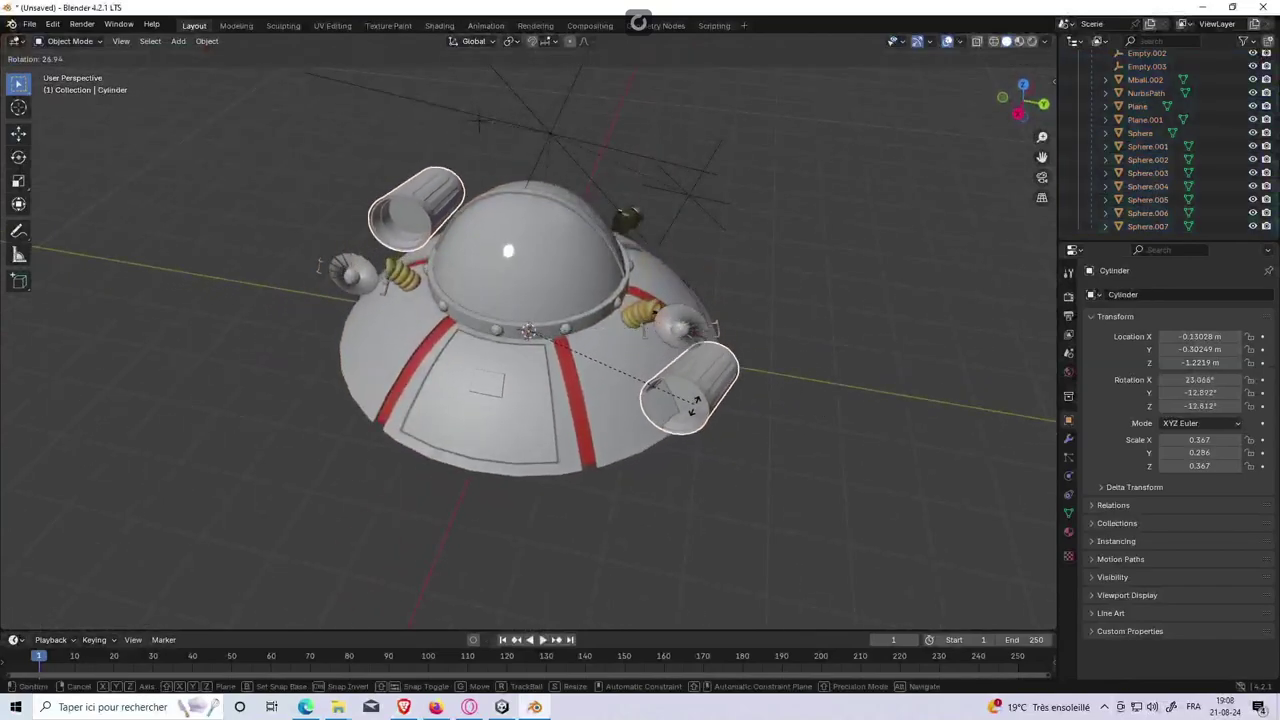
pyautogui.click(815, 387)
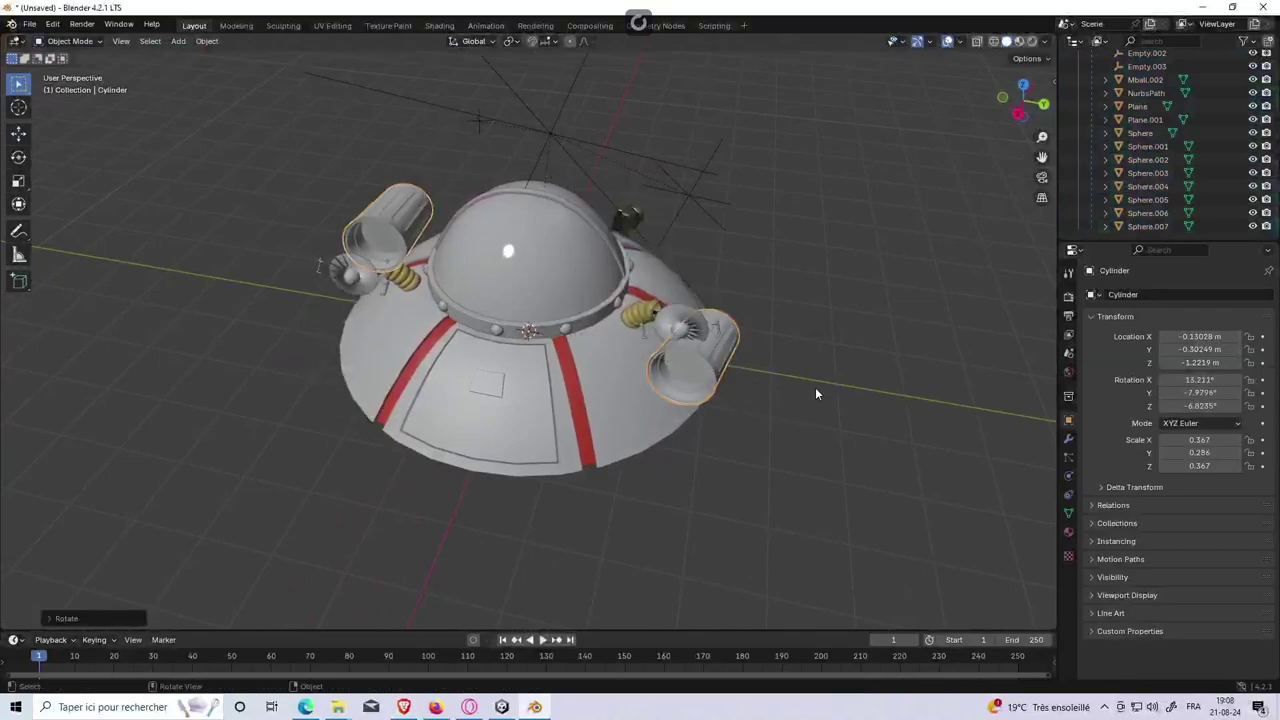
pyautogui.hotkey('alt', 'r')
pyautogui.scroll(-4, 816, 390)
pyautogui.scroll(3, 714, 390)
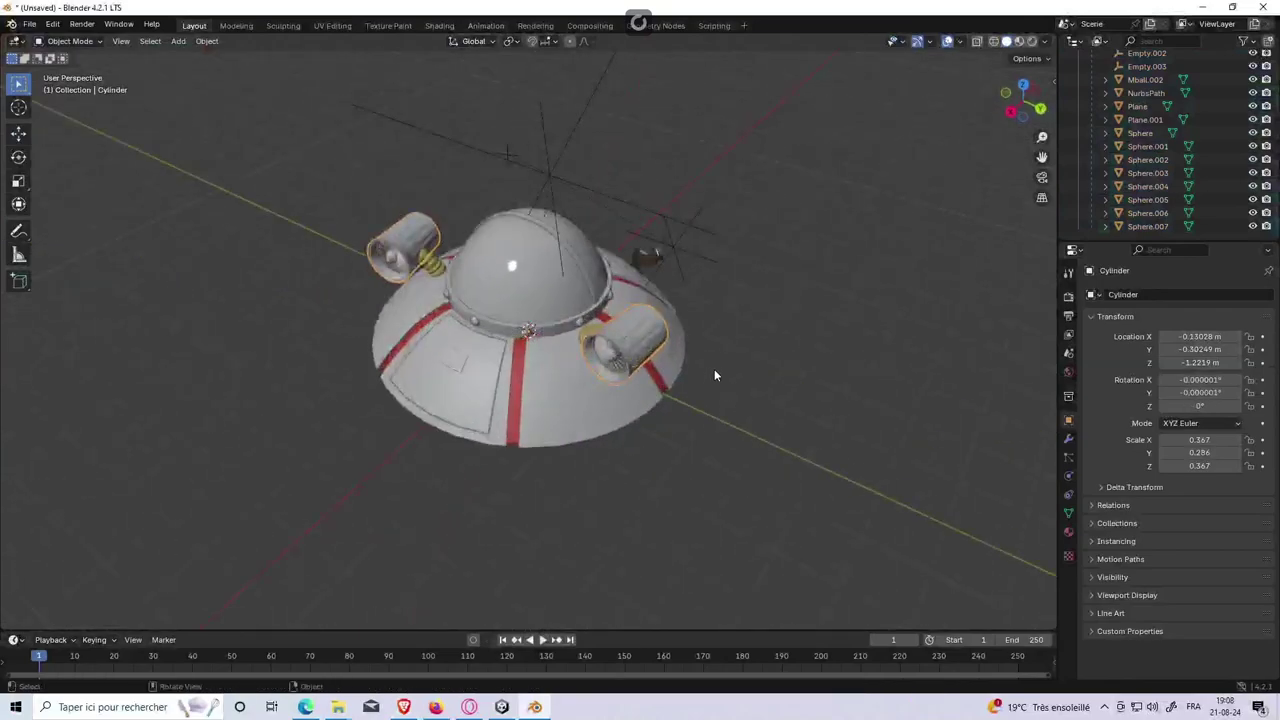
pyautogui.moveTo(728, 363)
pyautogui.mouseDown(button='middle')
pyautogui.moveTo(668, 303)
pyautogui.moveTo(645, 366)
pyautogui.moveTo(758, 329)
pyautogui.mouseUp(button='middle')
pyautogui.scroll(5, 1177, 136)
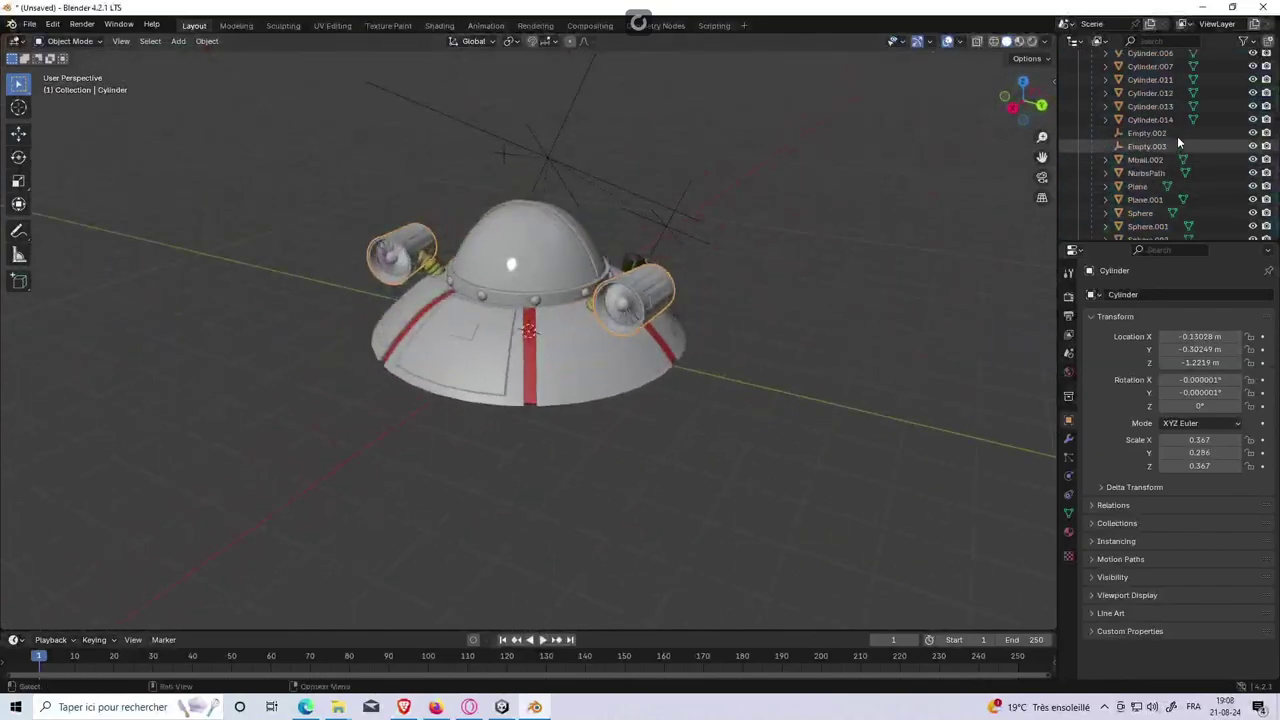
pyautogui.scroll(3, 1162, 97)
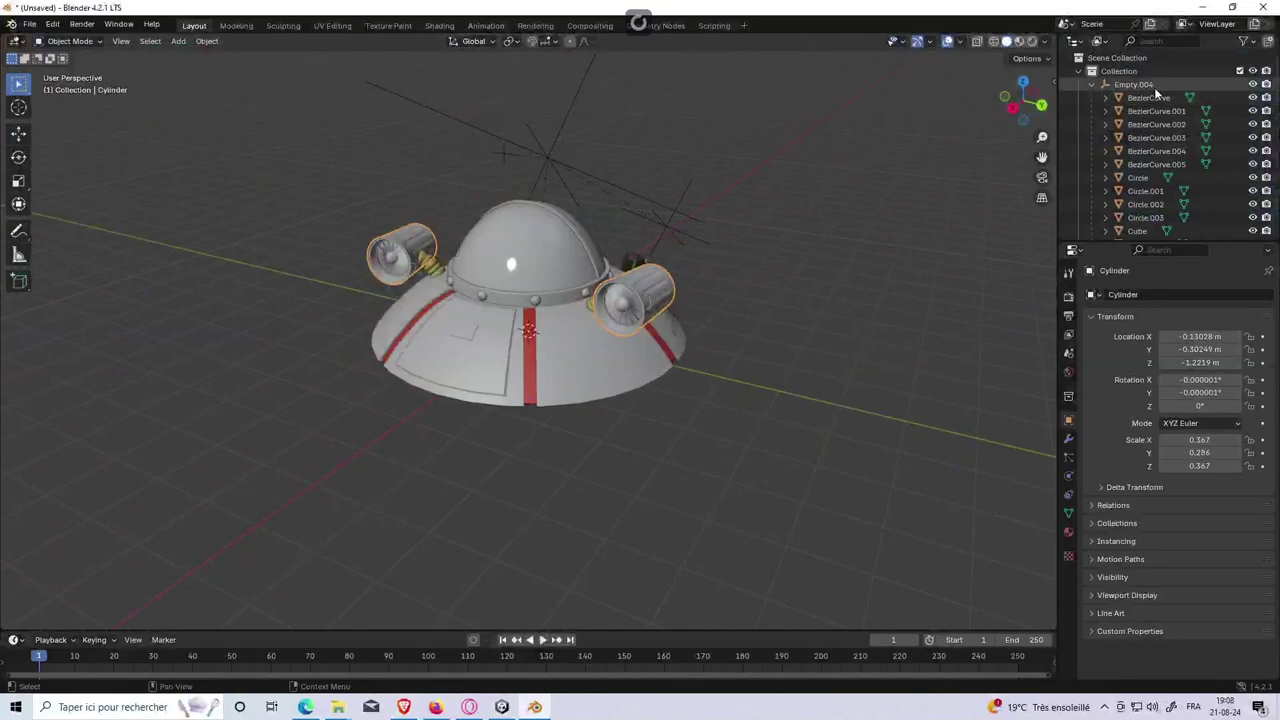
pyautogui.click(1152, 85)
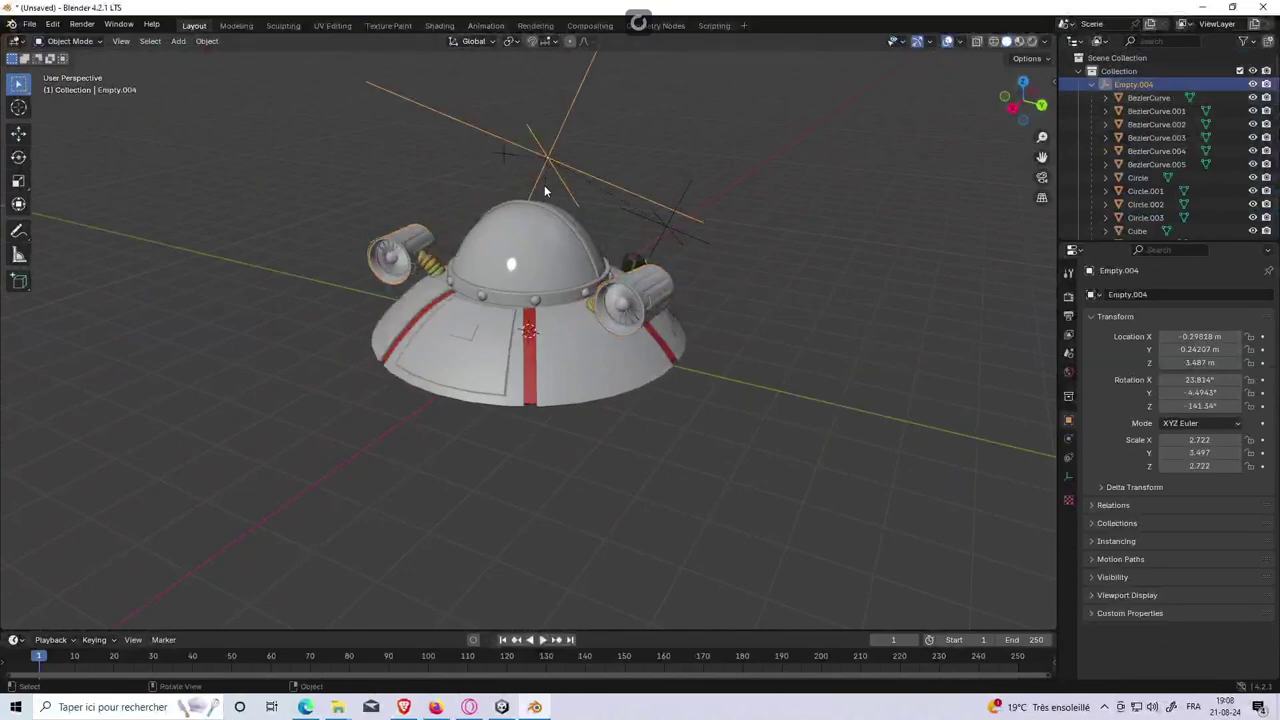
pyautogui.press('F3')
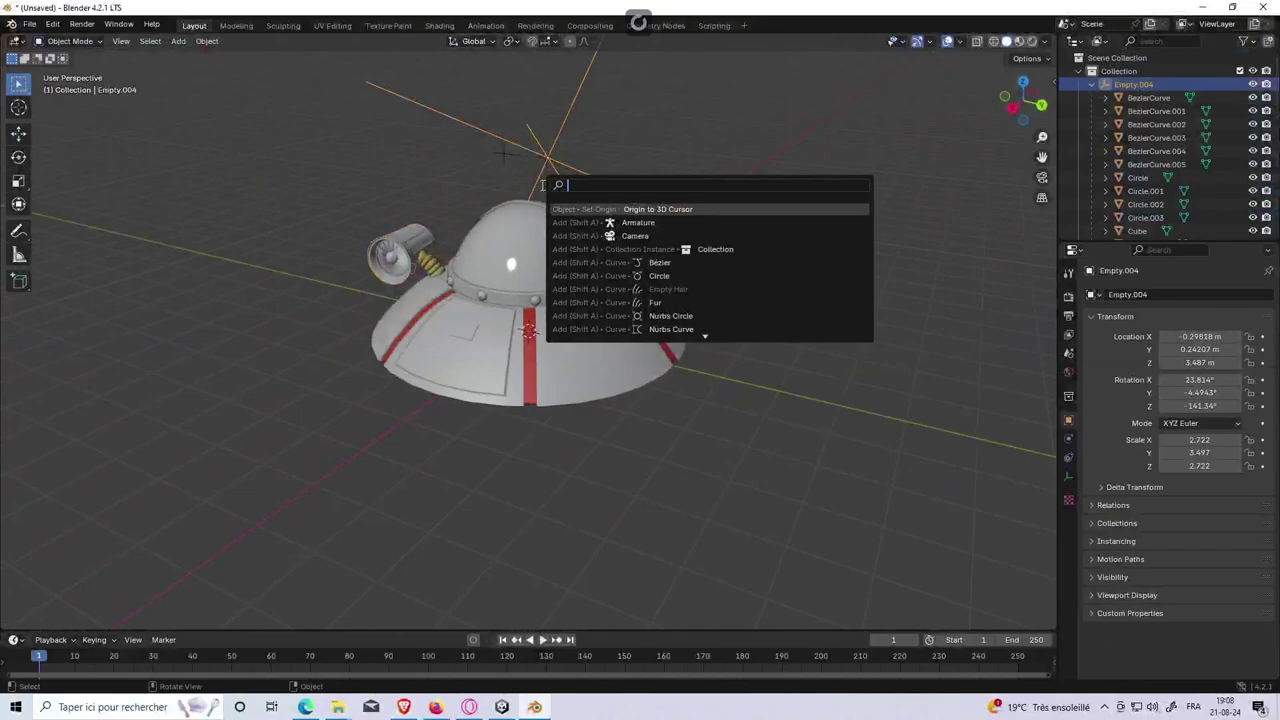
pyautogui.press('Return')
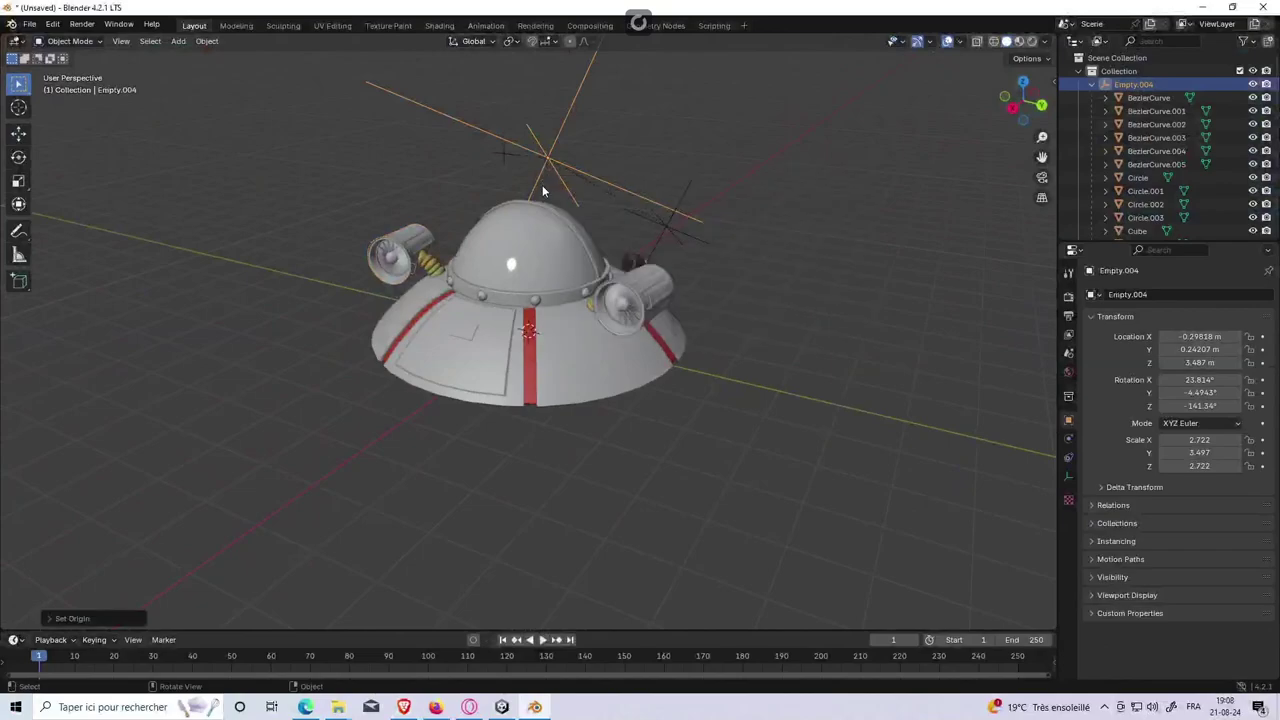
pyautogui.click(1133, 84)
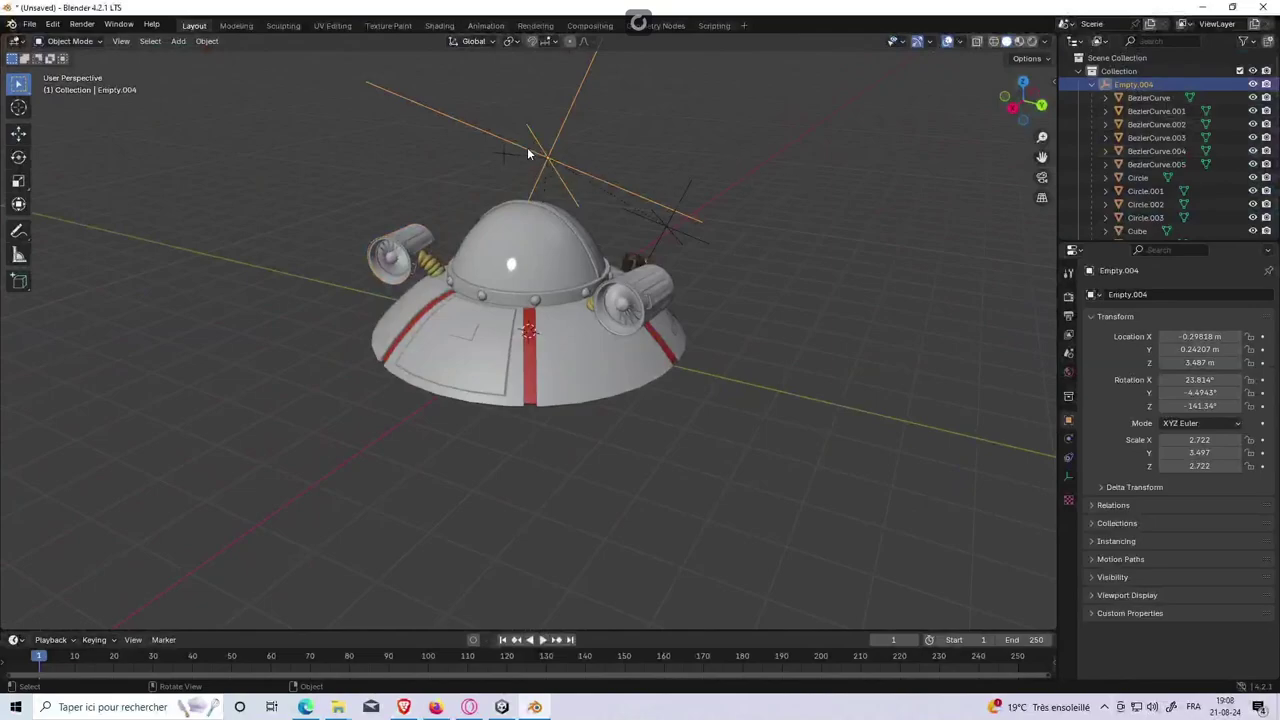
pyautogui.rightClick(598, 155)
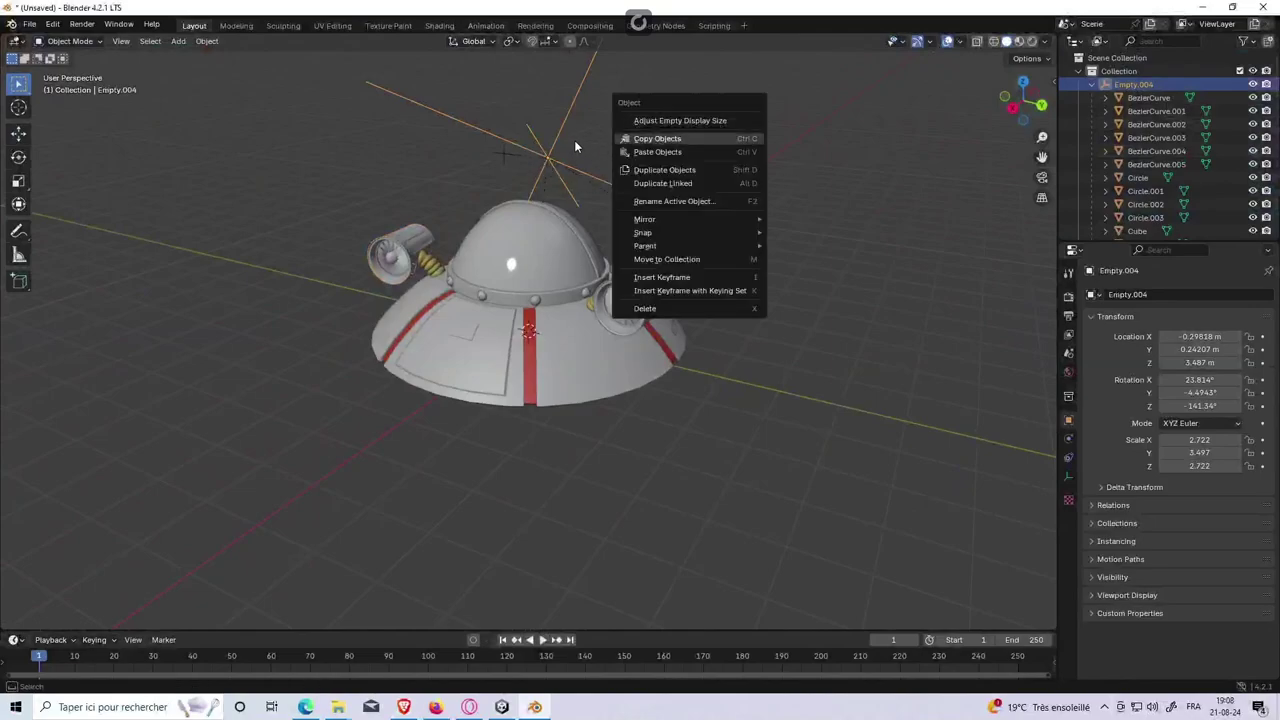
pyautogui.moveTo(644, 132)
pyautogui.mouseDown(button='middle')
pyautogui.moveTo(547, 155)
pyautogui.moveTo(532, 237)
pyautogui.moveTo(685, 146)
pyautogui.moveTo(666, 145)
pyautogui.mouseUp(button='middle')
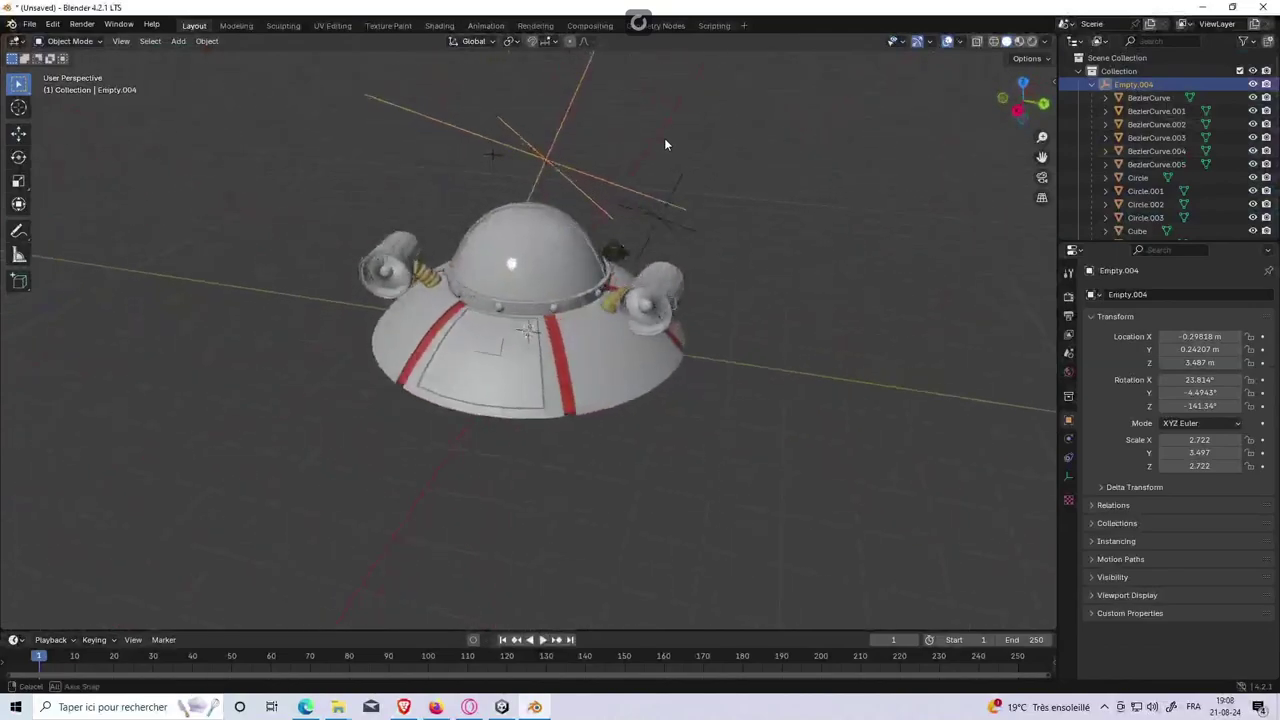
pyautogui.click(1114, 98)
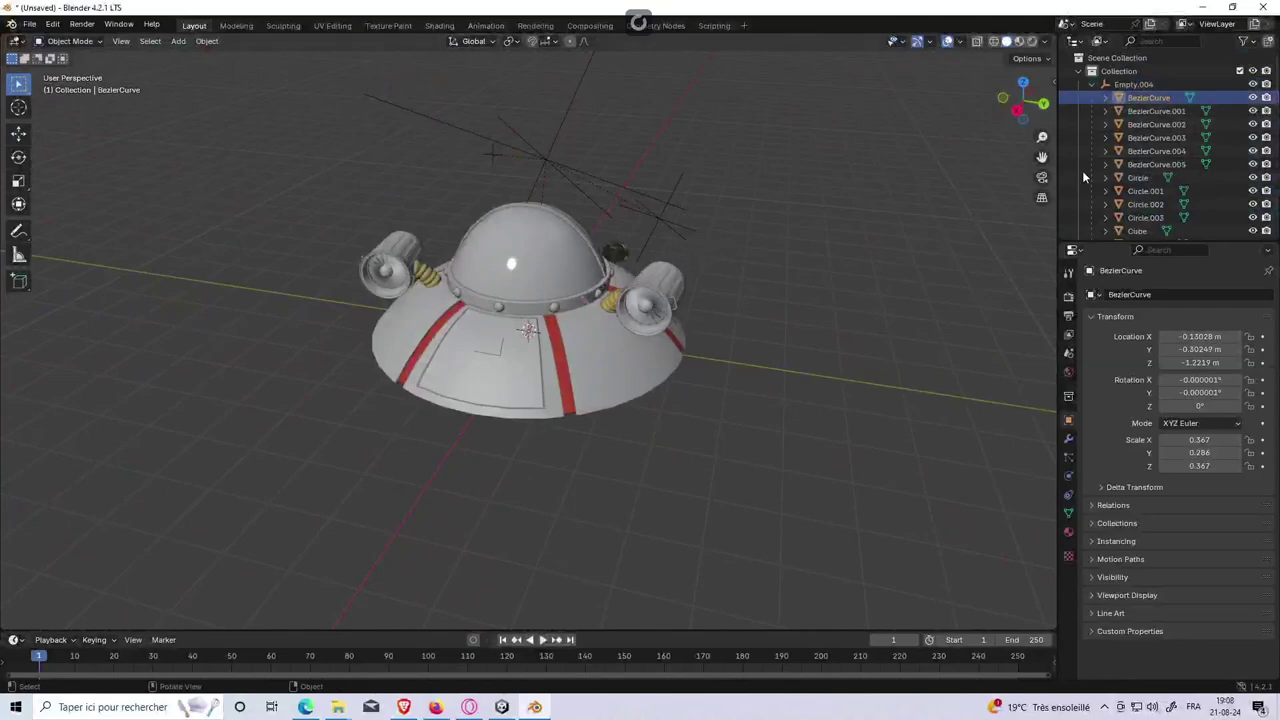
# Step: Expand BezierCurve.002 and browse its Properties tabs, ending on the empty Modifier tab
pyautogui.click(1156, 124)
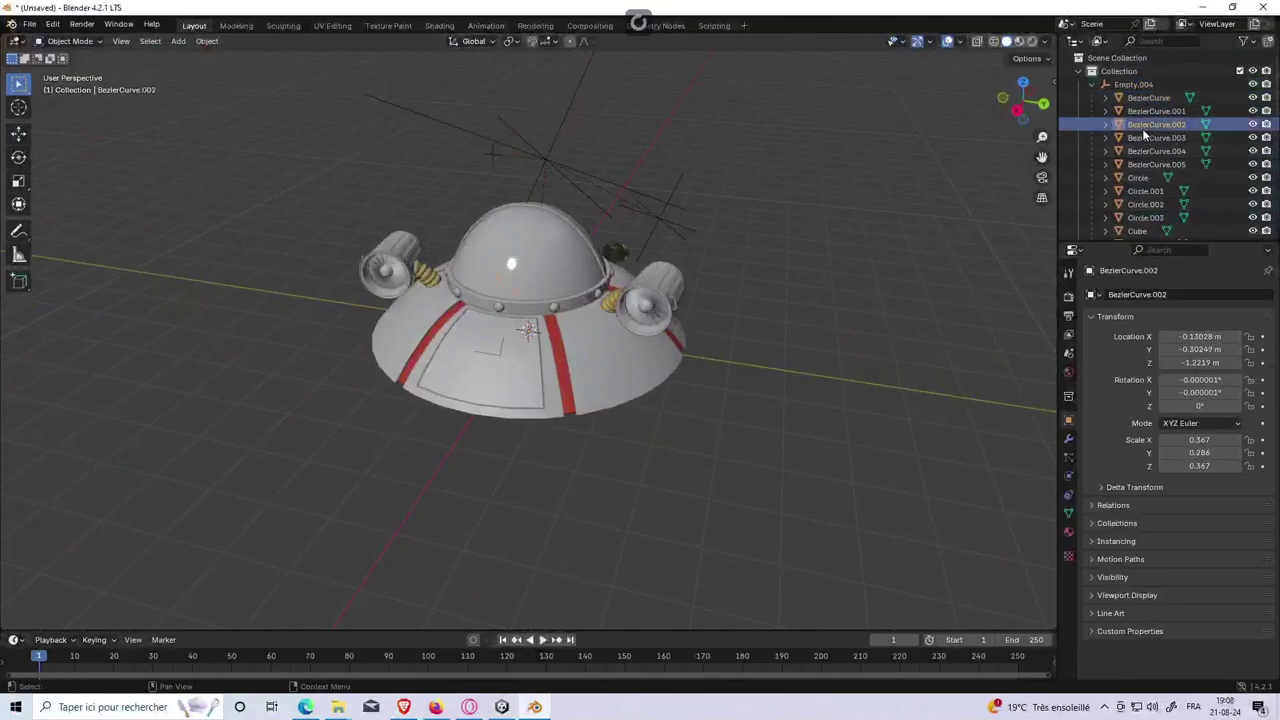
pyautogui.click(1104, 124)
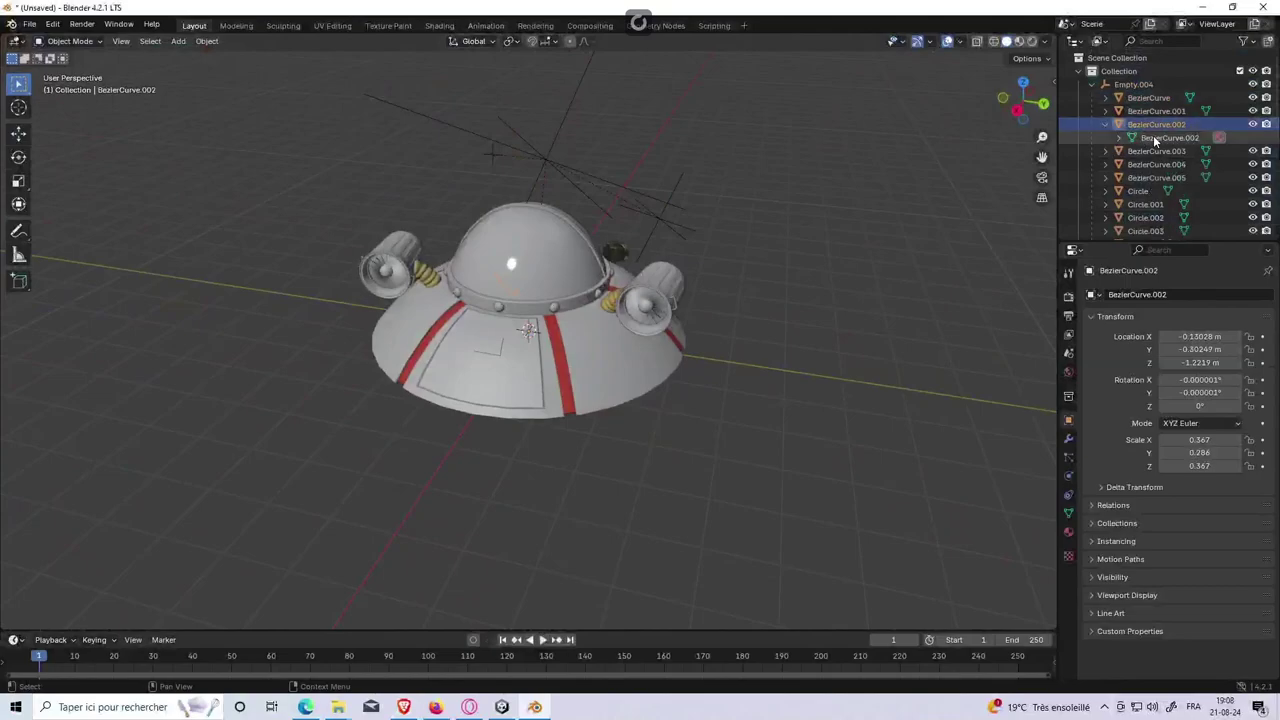
pyautogui.click(1068, 440)
pyautogui.click(1068, 457)
pyautogui.click(1068, 476)
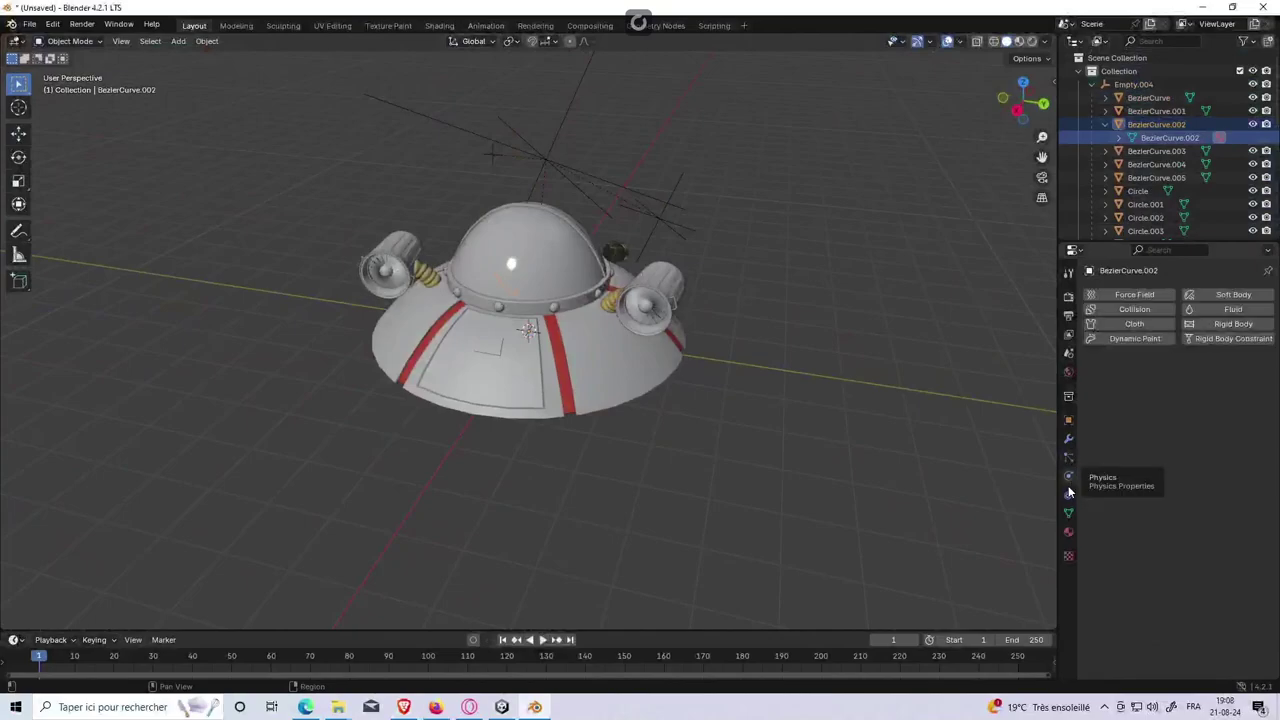
pyautogui.click(1068, 495)
pyautogui.click(1068, 512)
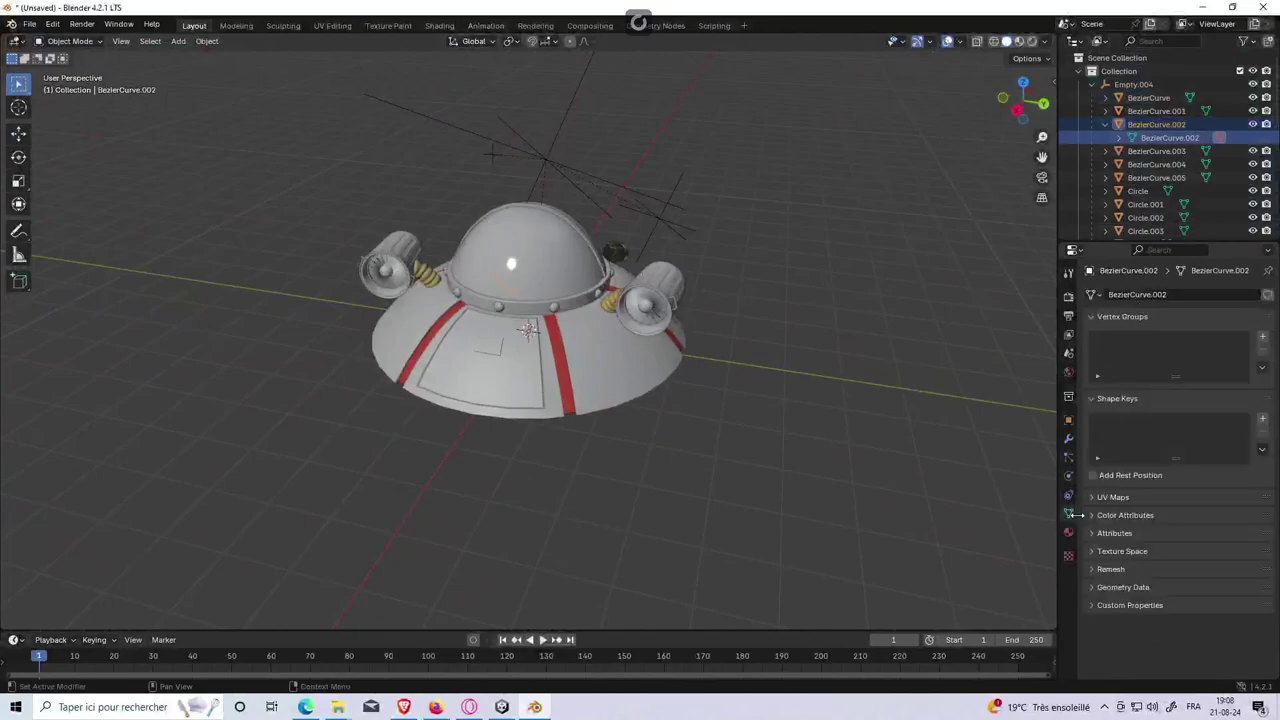
pyautogui.click(1068, 495)
pyautogui.click(1068, 440)
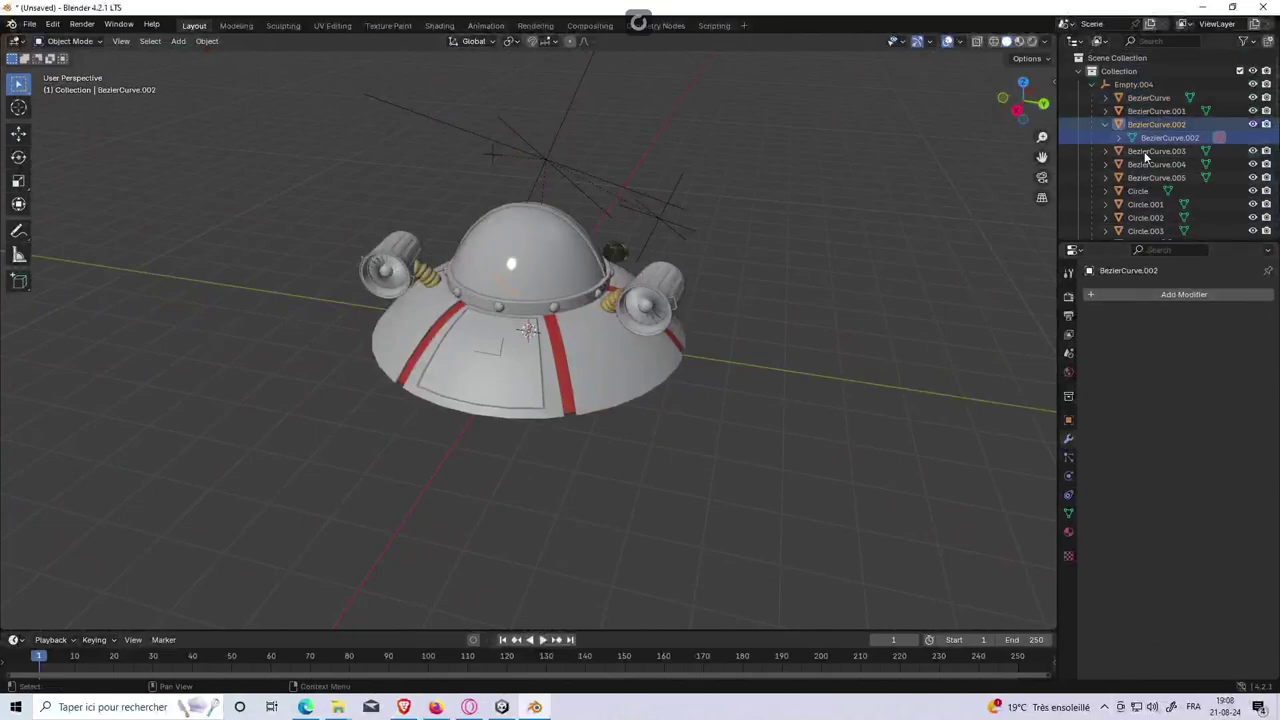
# Step: Select the saucer hull, Sphere.004, in the viewport
pyautogui.click(561, 374)
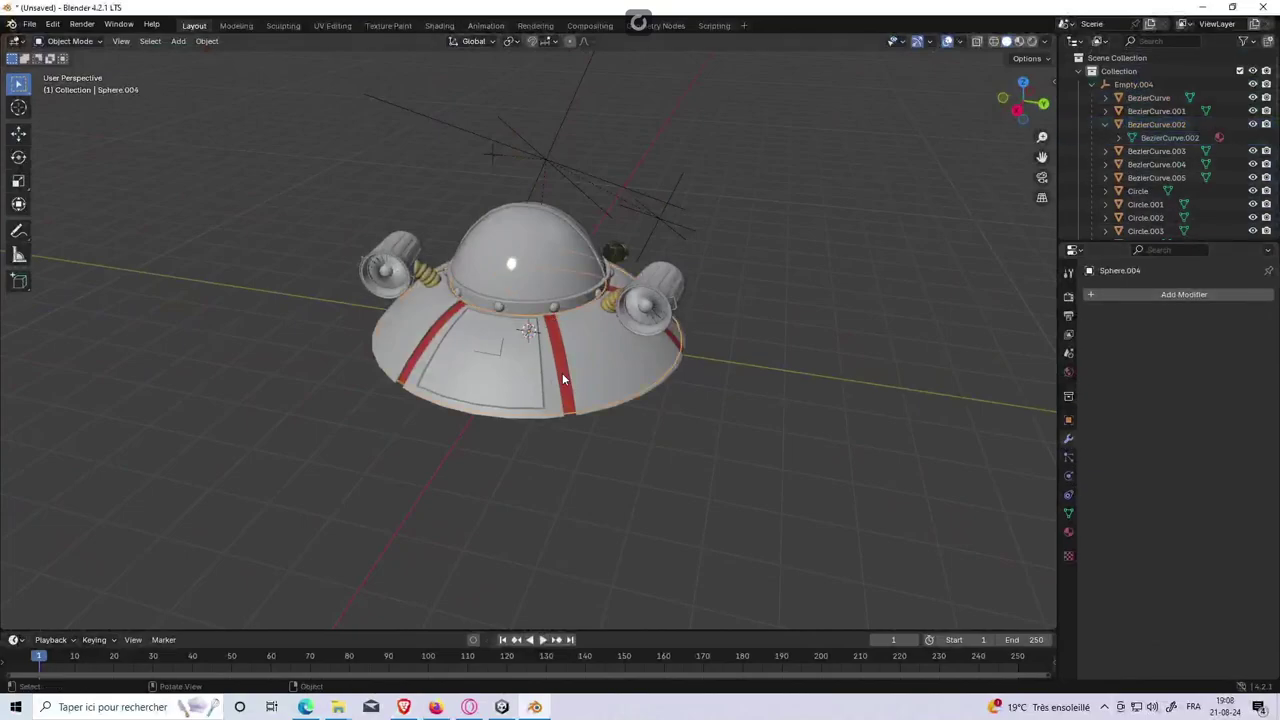
pyautogui.scroll(2, 561, 374)
pyautogui.scroll(3, 561, 374)
pyautogui.scroll(-3, 561, 374)
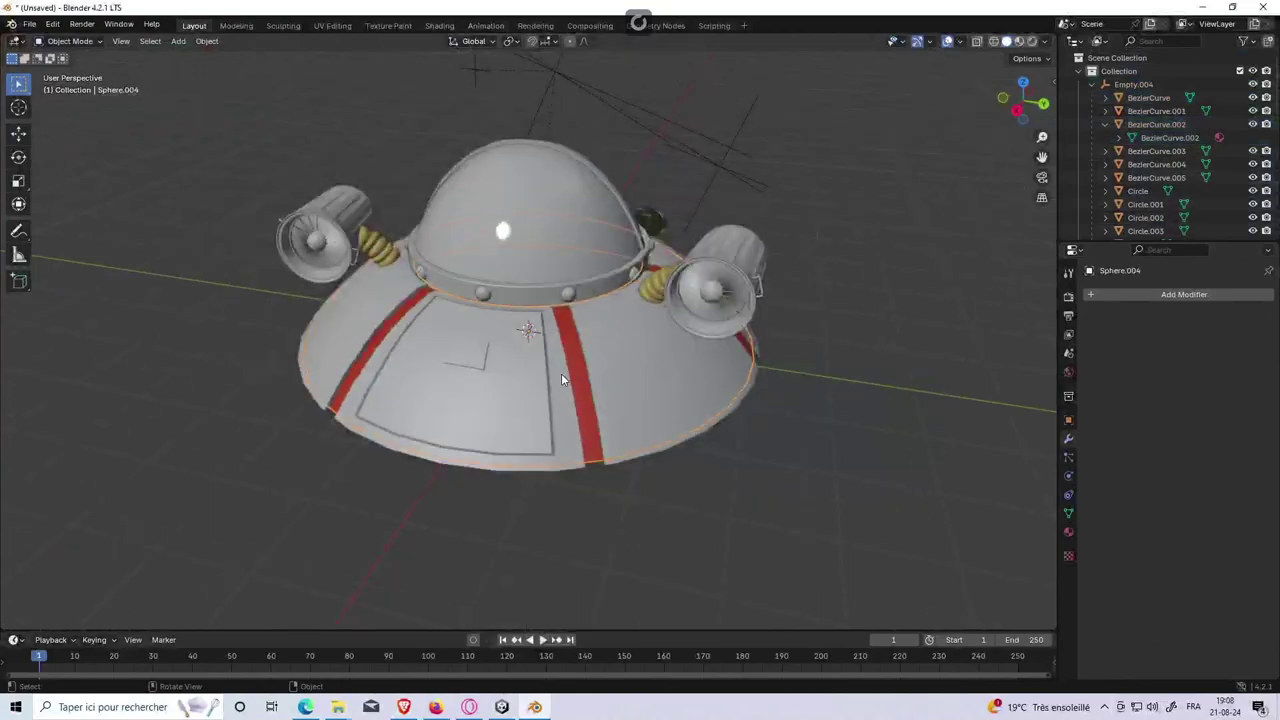
pyautogui.scroll(-3, 802, 220)
pyautogui.scroll(-2, 802, 220)
pyautogui.scroll(4, 745, 255)
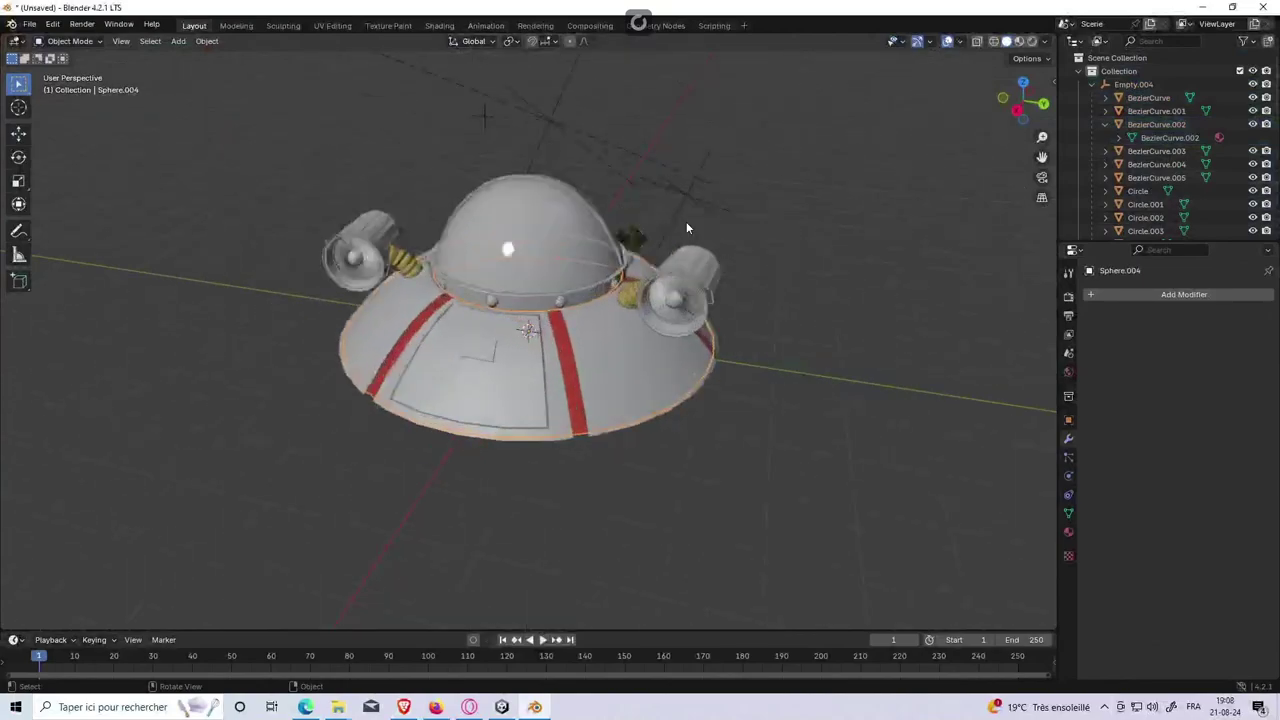
pyautogui.click(562, 135)
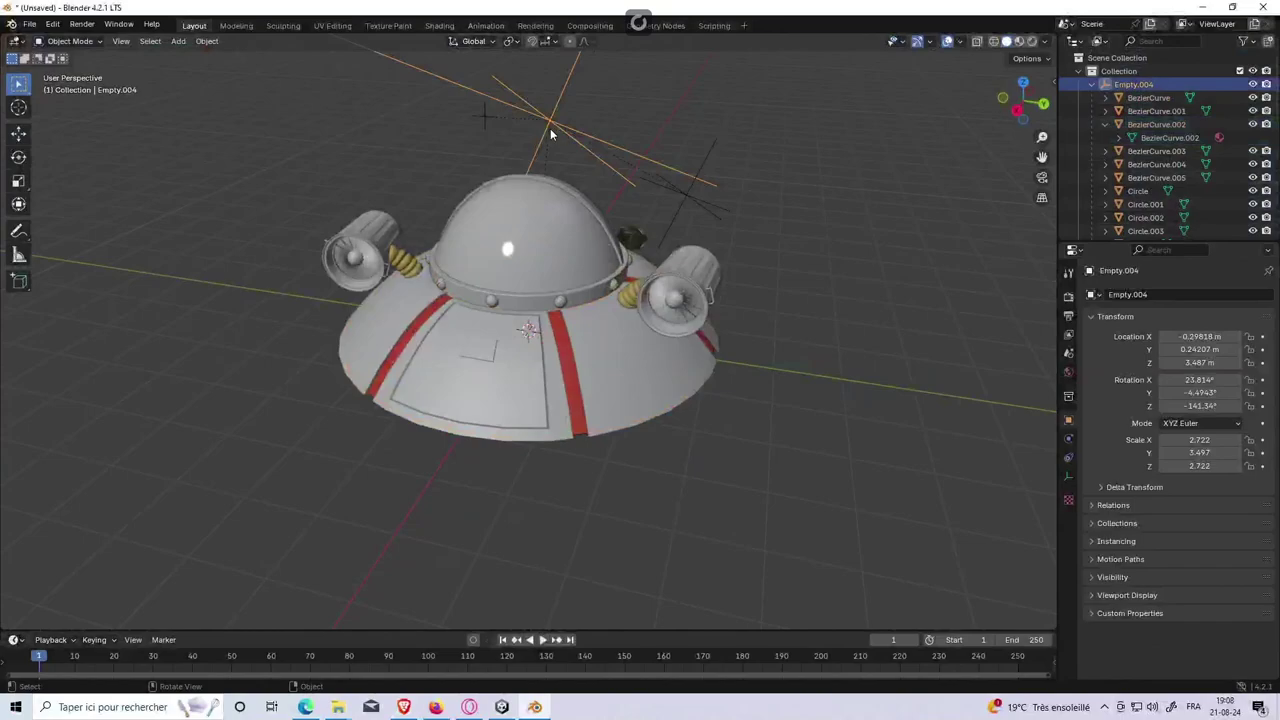
pyautogui.rightClick(1117, 88)
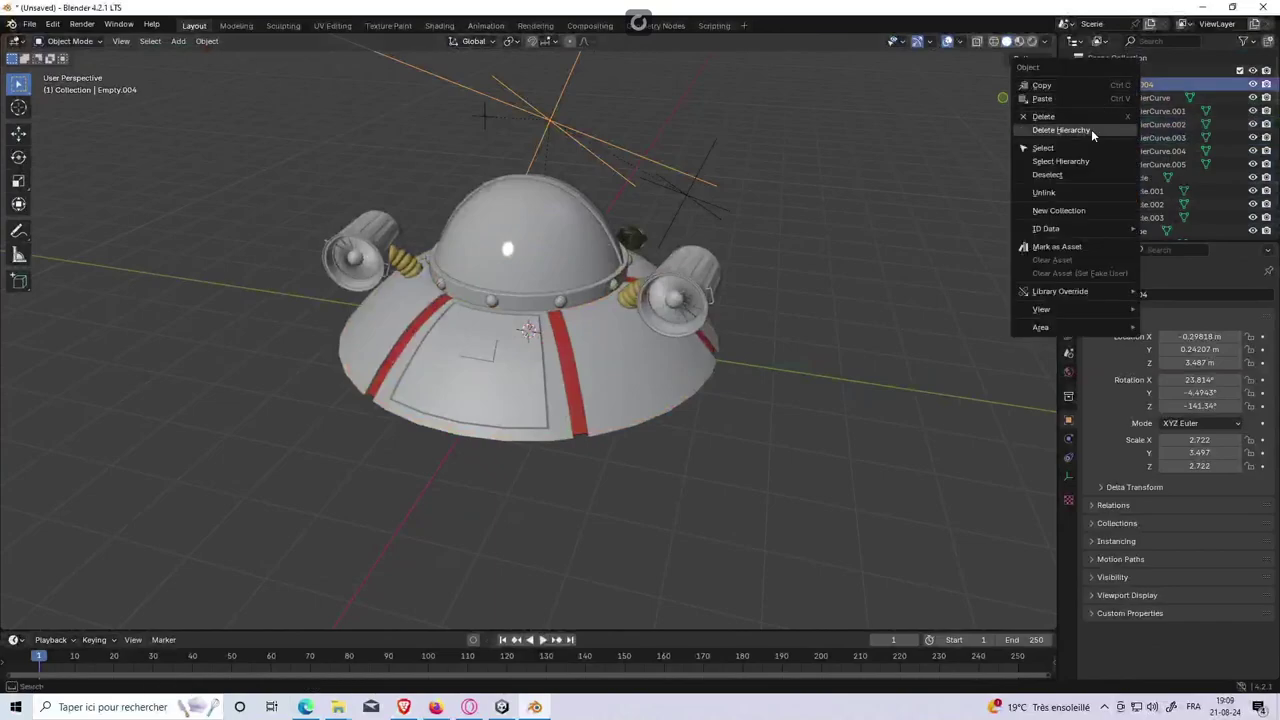
pyautogui.click(1091, 129)
pyautogui.hotkey('ctrl', 'z')
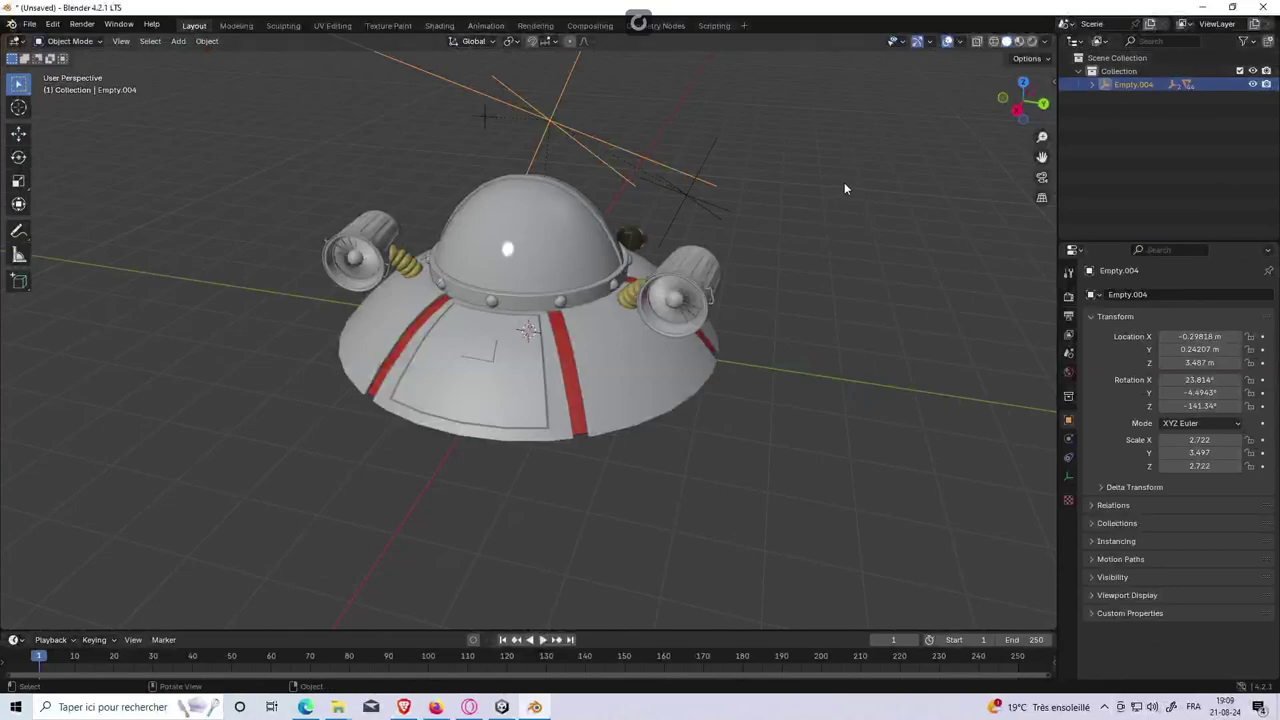
pyautogui.press('F3')
pyautogui.write('un')
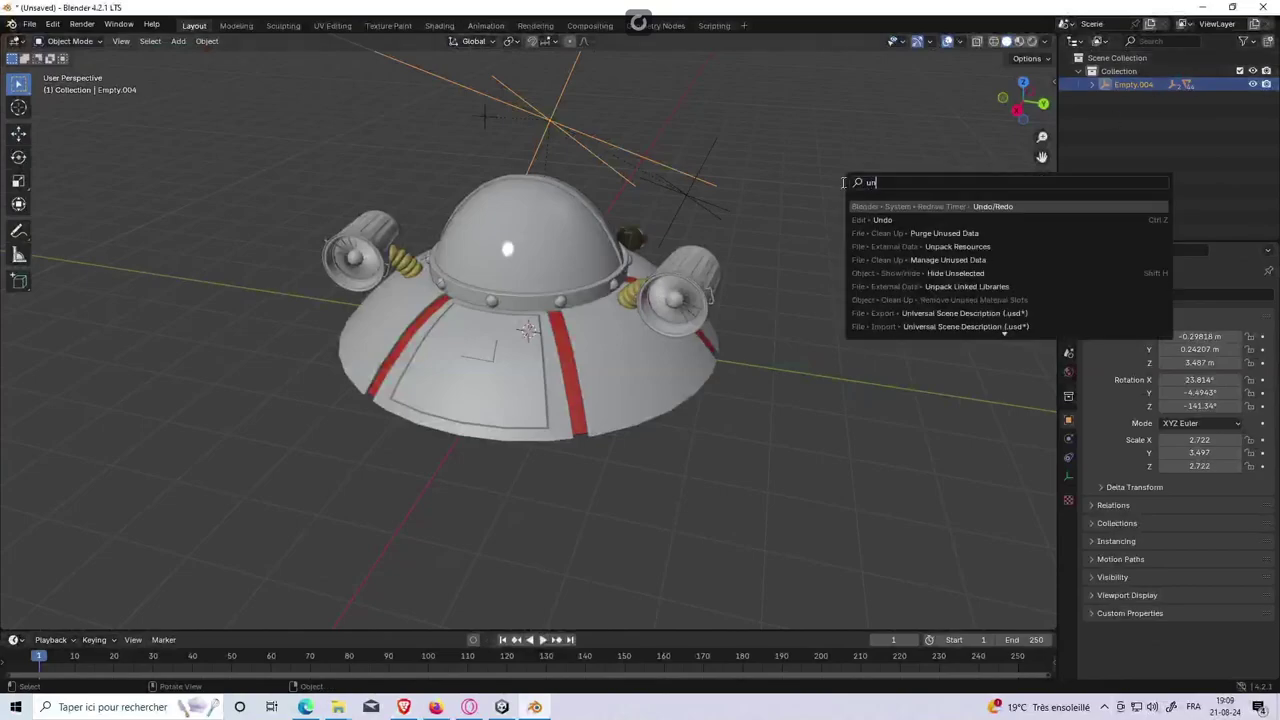
pyautogui.write('link')
pyautogui.press('Return')
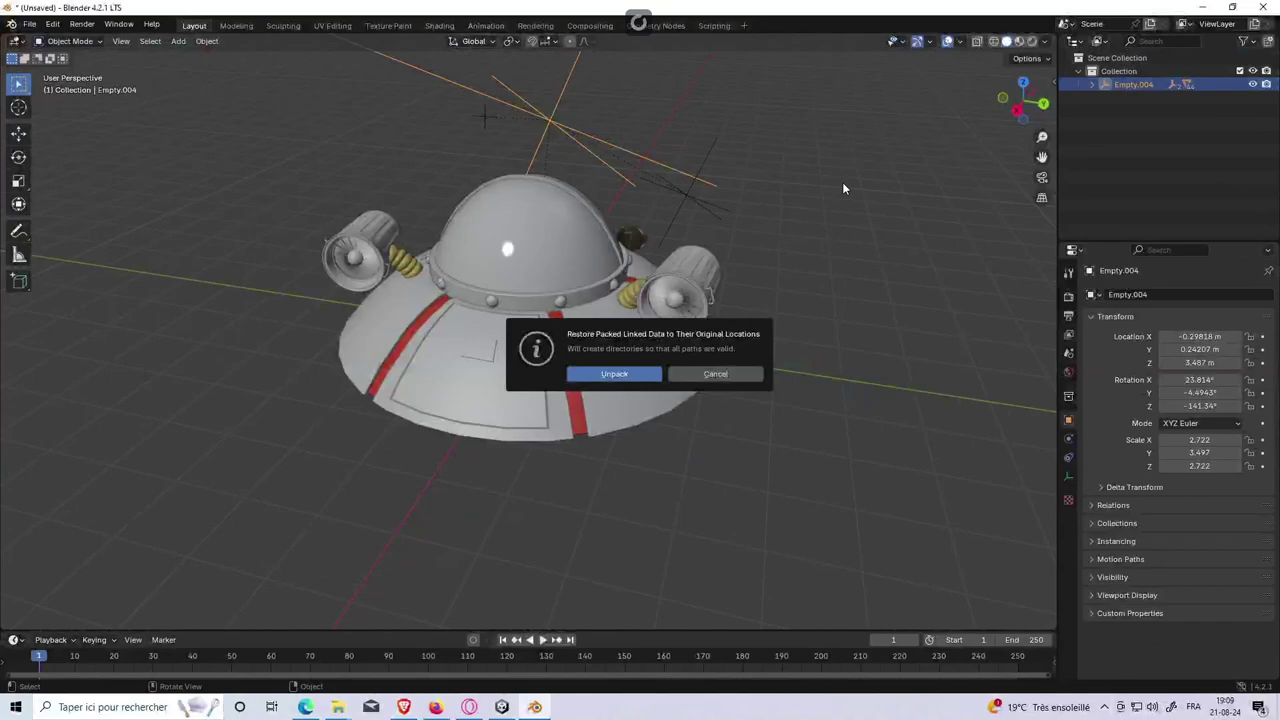
pyautogui.click(729, 377)
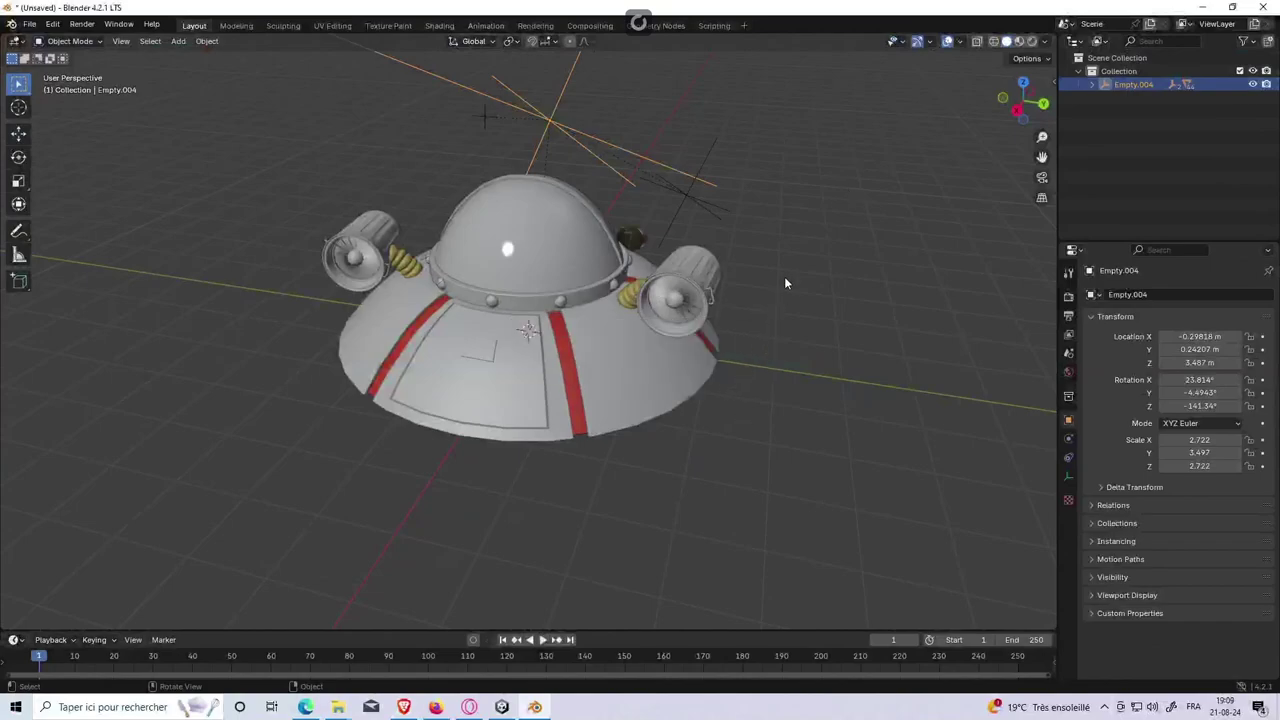
pyautogui.press('F3')
pyautogui.write('un')
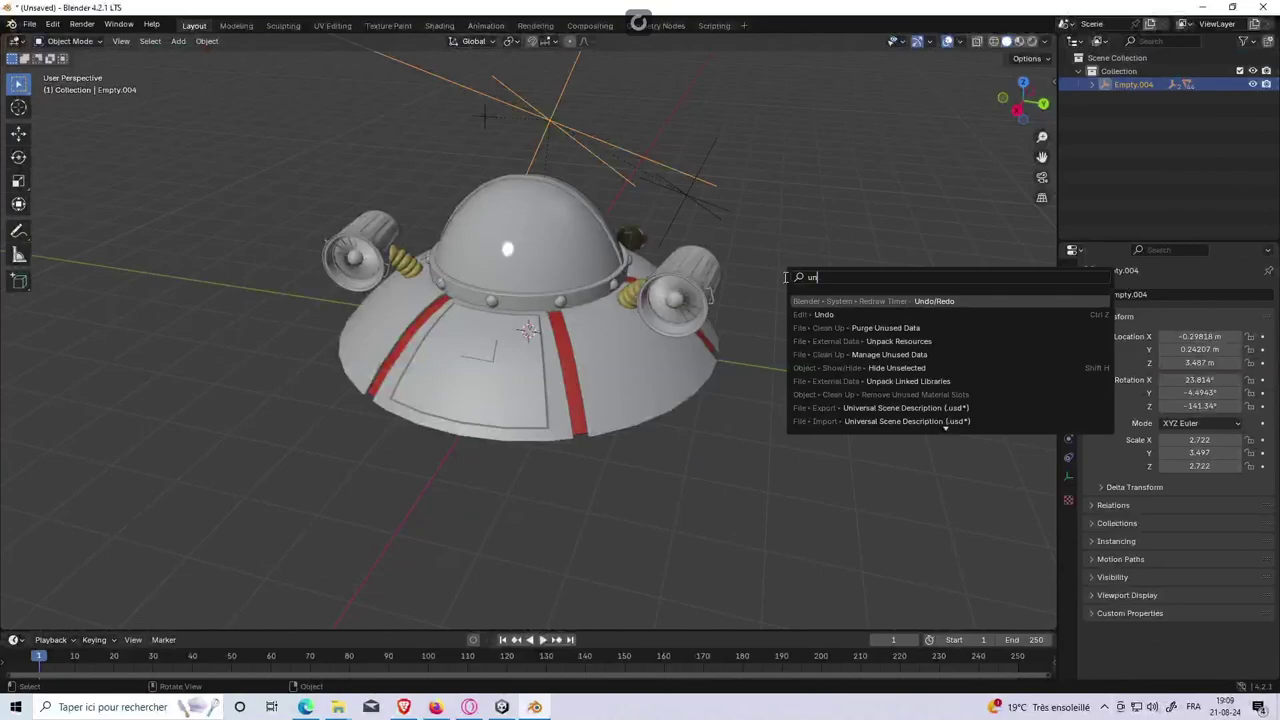
pyautogui.write('link')
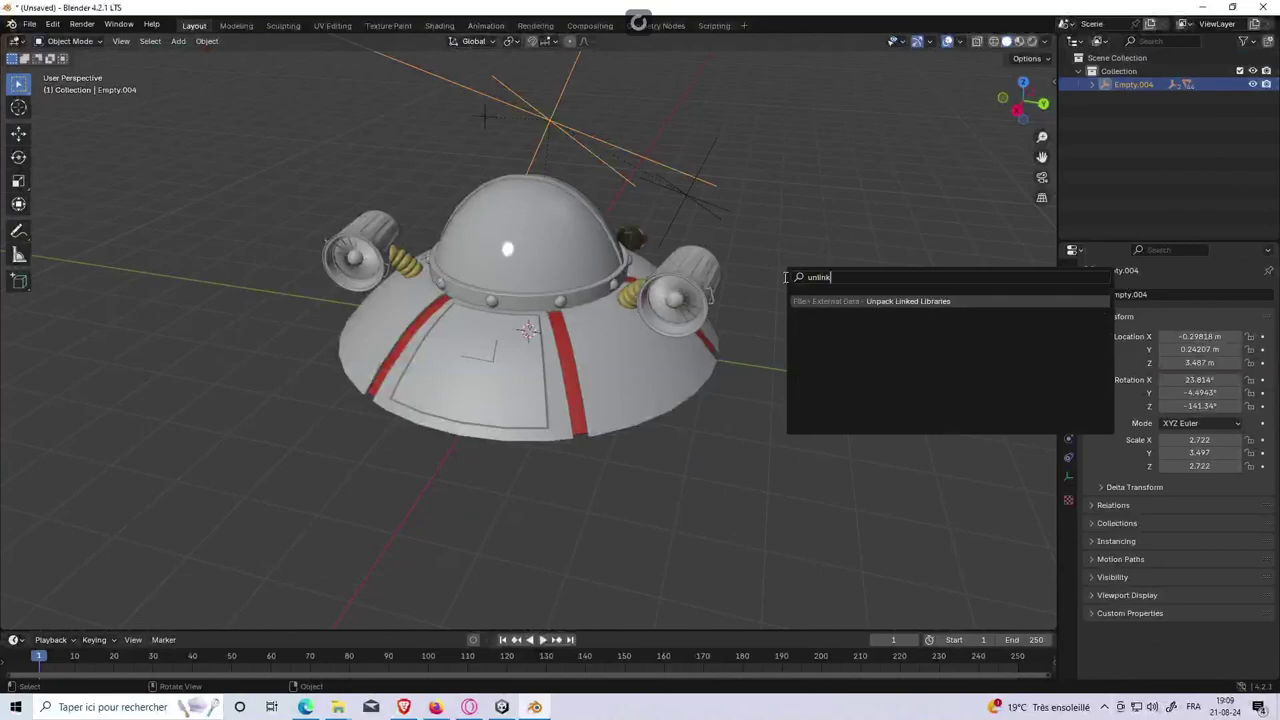
# Step: Delete the Empty.004 parent while keeping its child objects
pyautogui.click(1092, 84)
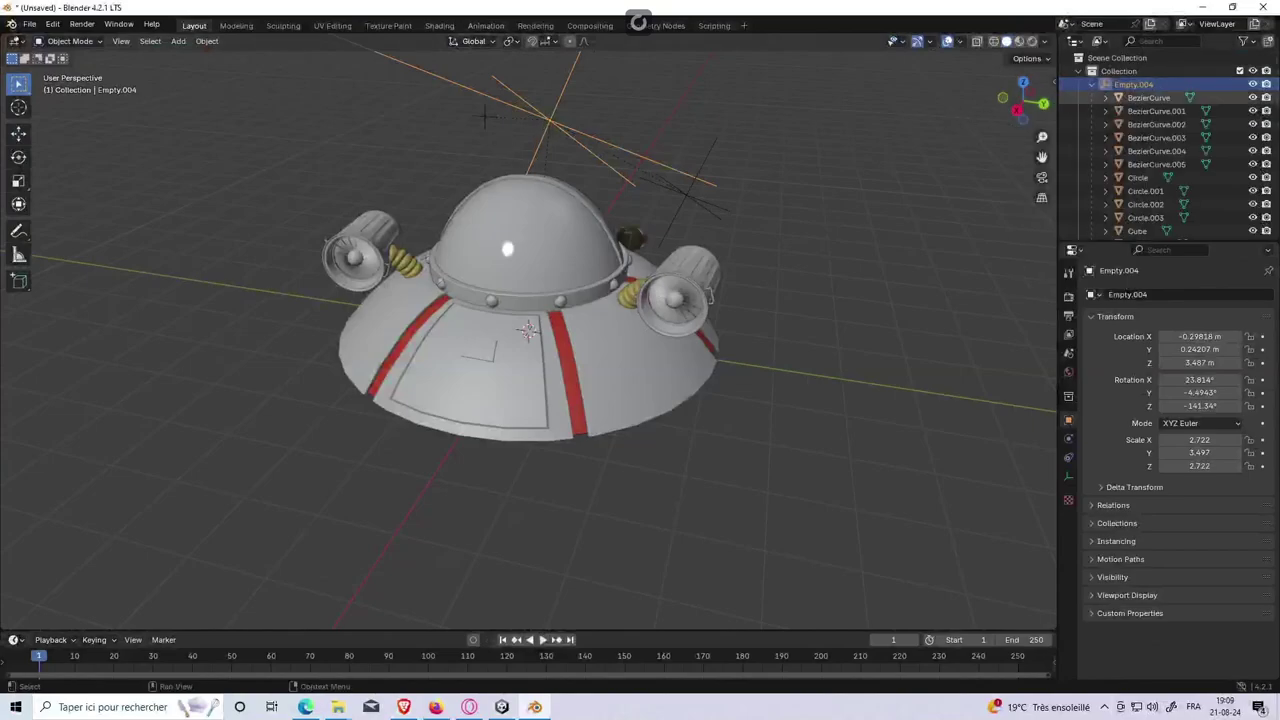
pyautogui.rightClick(1142, 84)
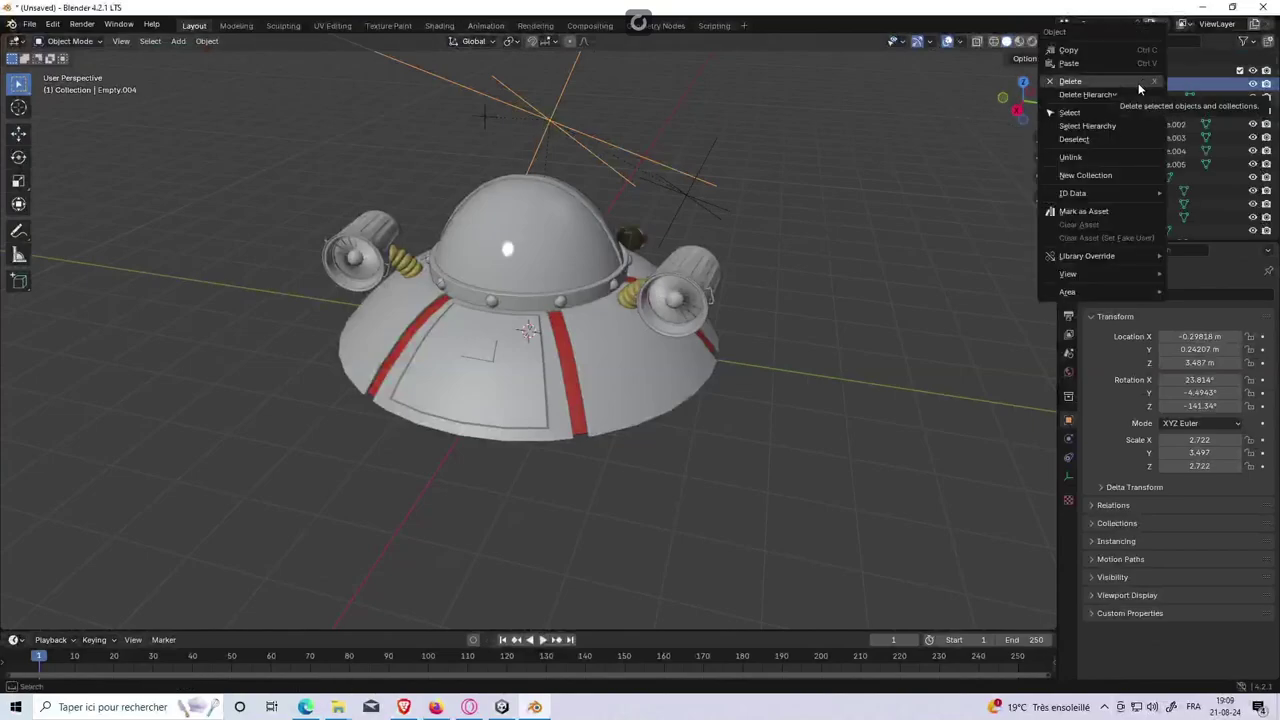
pyautogui.click(1114, 153)
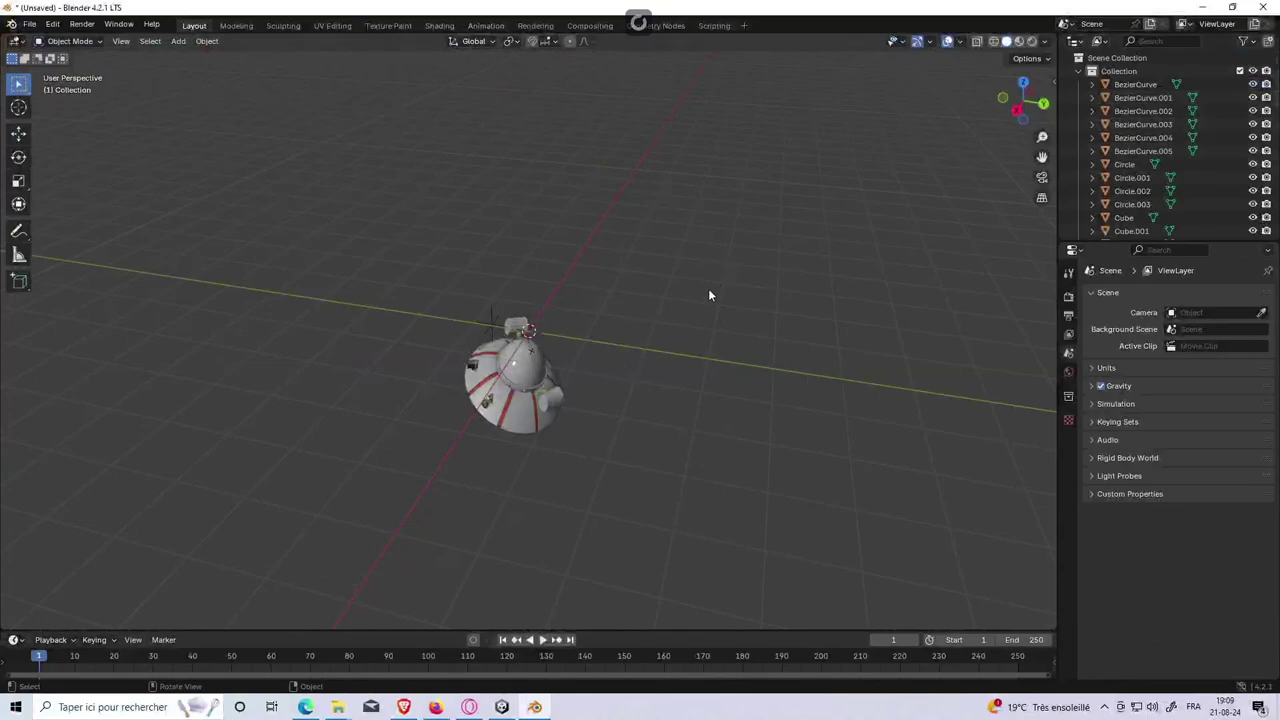
# Step: Orbit and zoom the viewport to see the ship from above
pyautogui.moveTo(557, 424); pyautogui.dragTo(600, 372, button='middle')
pyautogui.rightClick(600, 372)
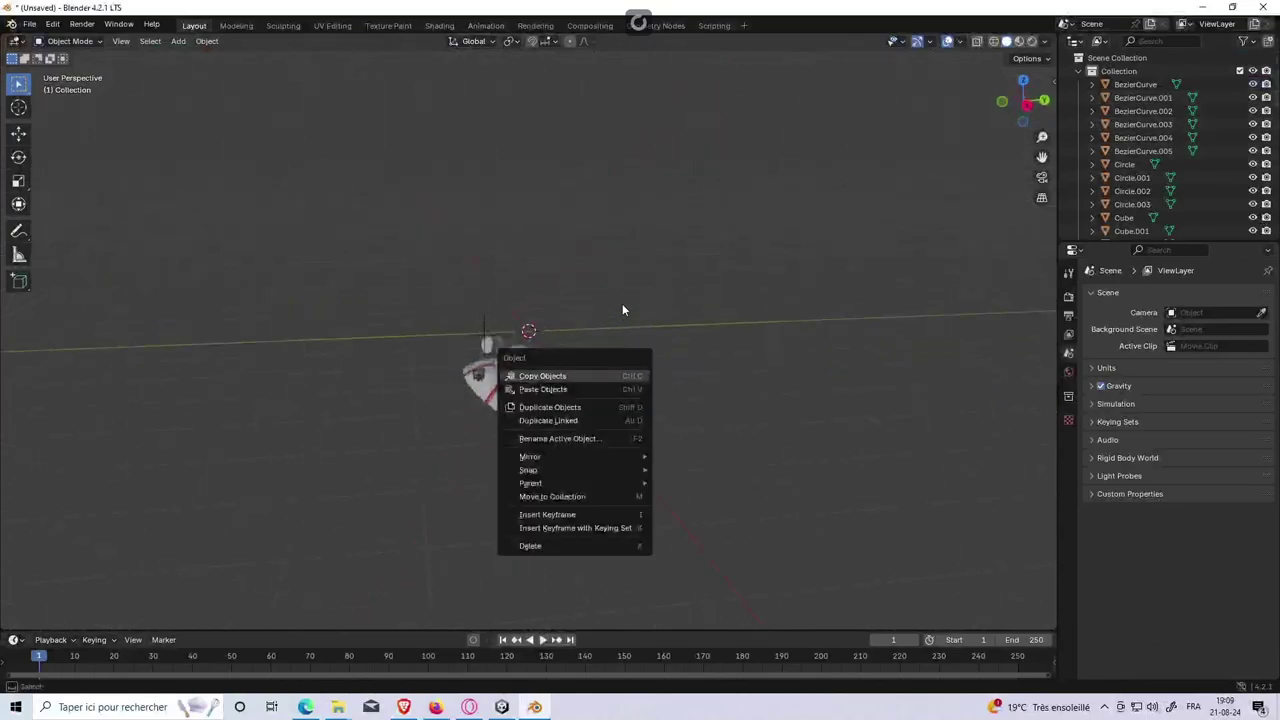
pyautogui.scroll(5, 587, 382)
pyautogui.scroll(-3, 587, 404)
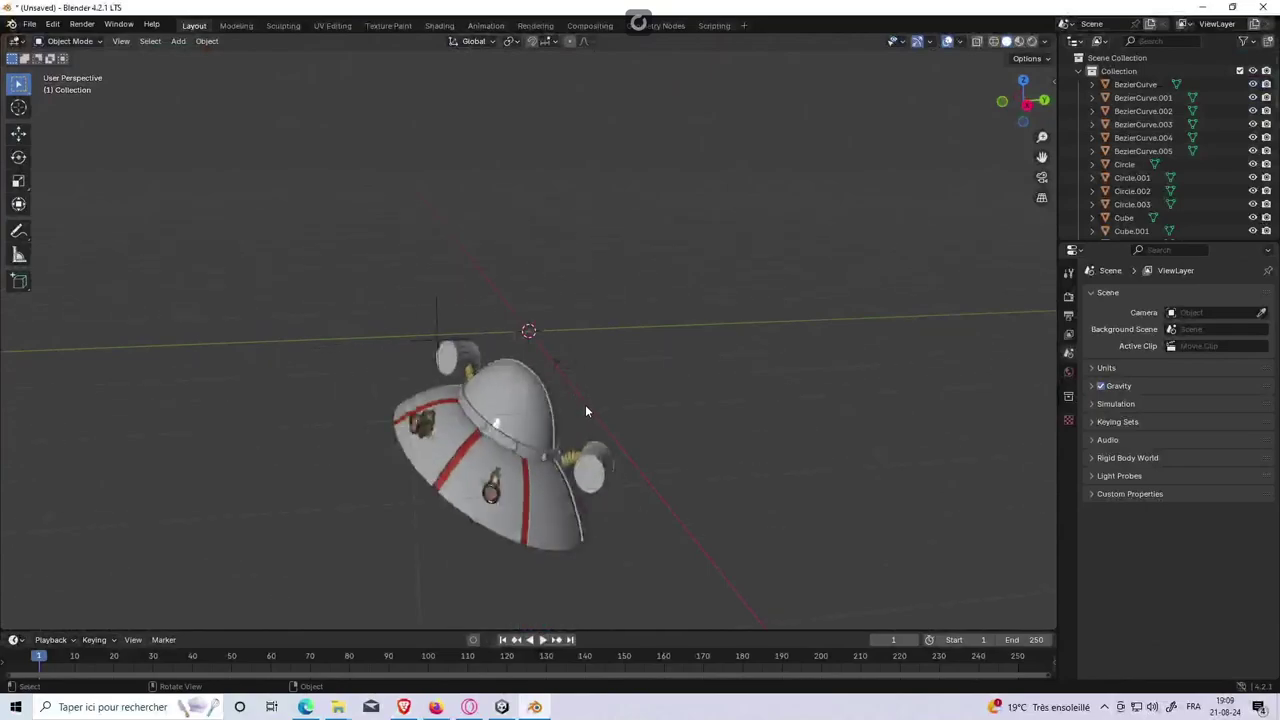
pyautogui.moveTo(585, 404)
pyautogui.mouseDown(button='middle')
pyautogui.moveTo(602, 338)
pyautogui.moveTo(342, 411)
pyautogui.moveTo(292, 369)
pyautogui.moveTo(457, 360)
pyautogui.moveTo(396, 319)
pyautogui.moveTo(316, 390)
pyautogui.moveTo(407, 418)
pyautogui.moveTo(670, 347)
pyautogui.moveTo(637, 351)
pyautogui.moveTo(655, 290)
pyautogui.mouseUp(button='middle')
pyautogui.scroll(-2, 664, 340)
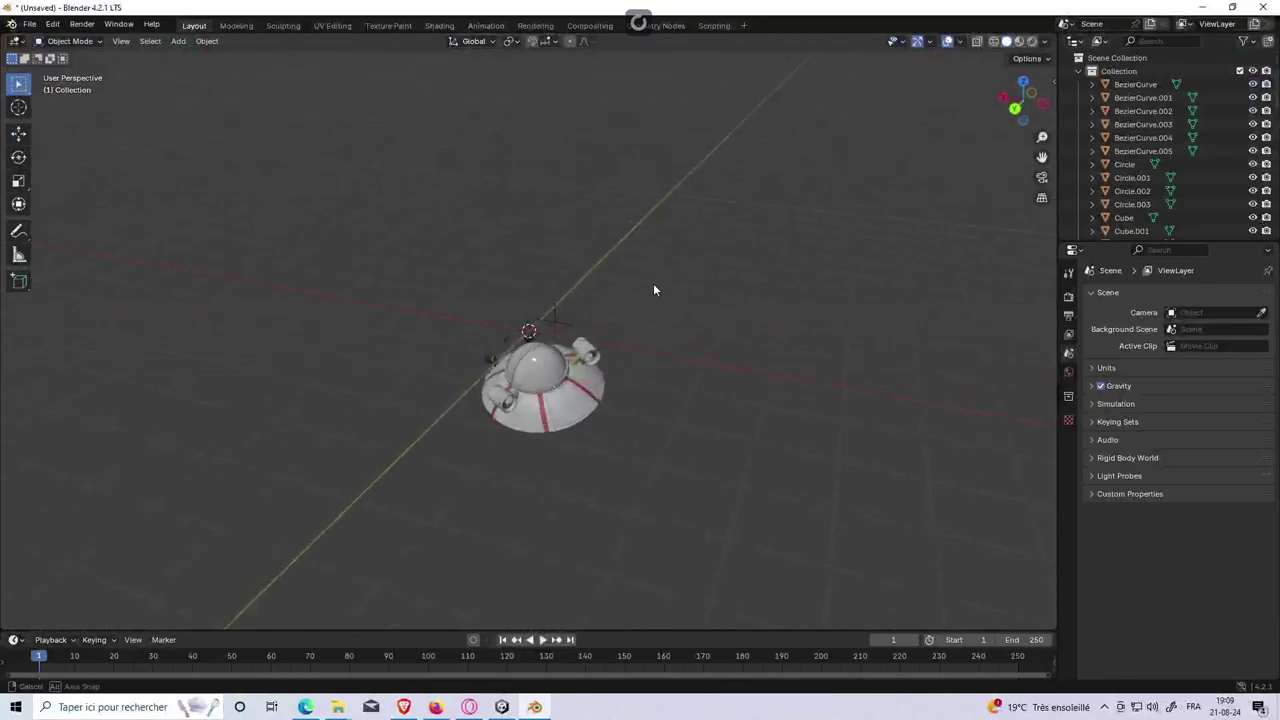
pyautogui.scroll(3, 654, 290)
# Step: Enter Edit Mode and orbit to inspect the ship from different sides
pyautogui.press('Tab')
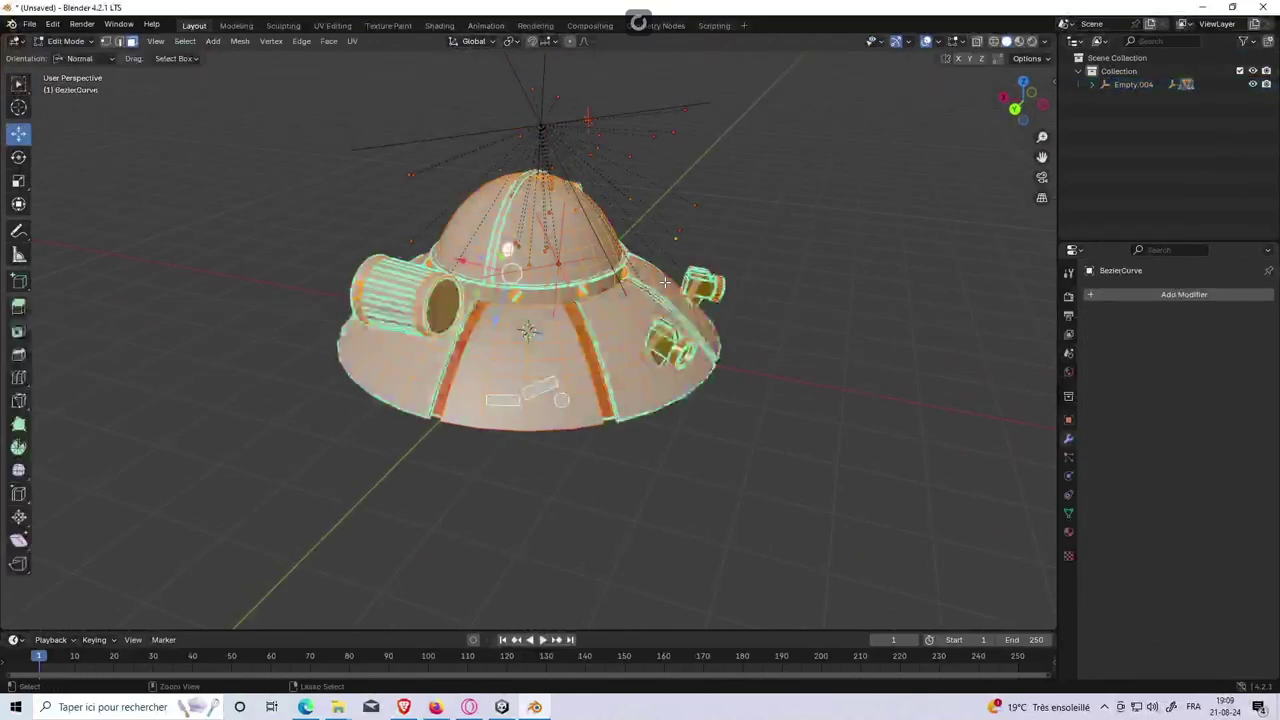
pyautogui.moveTo(664, 281)
pyautogui.mouseDown(button='middle')
pyautogui.moveTo(920, 209)
pyautogui.moveTo(880, 217)
pyautogui.moveTo(812, 160)
pyautogui.mouseUp(button='middle')
pyautogui.rightClick(812, 160)
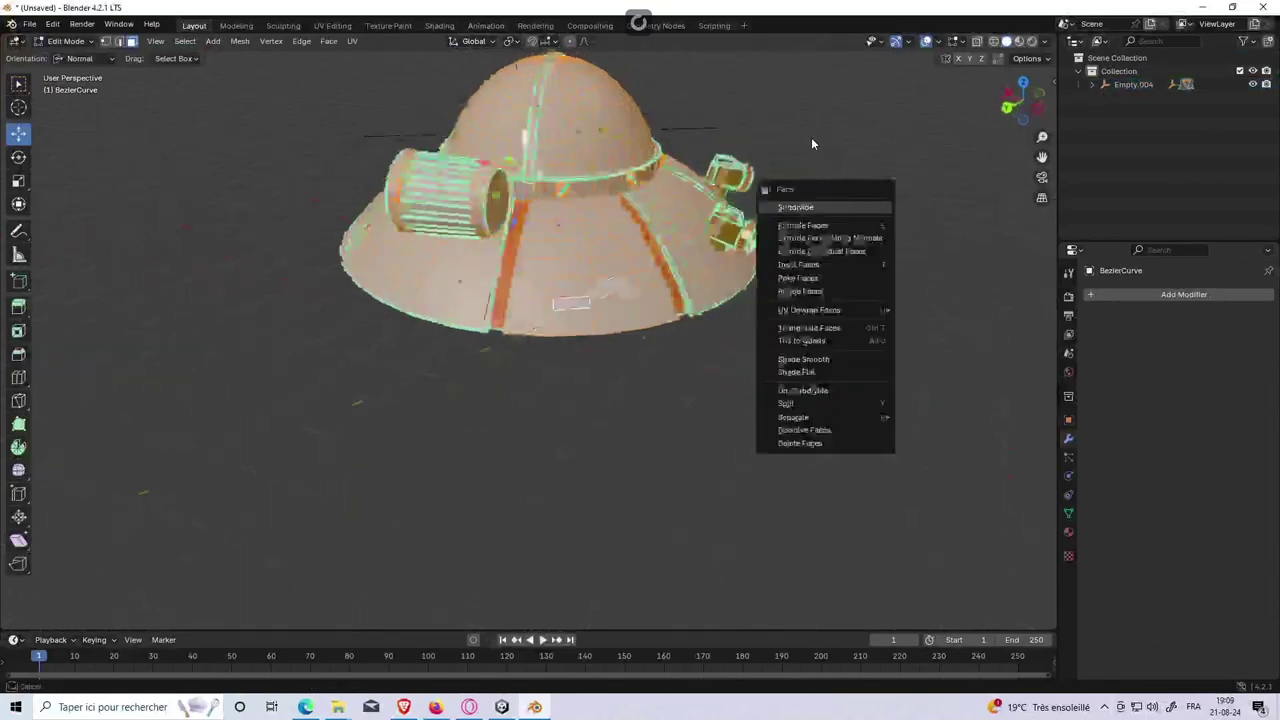
pyautogui.press('Escape')
pyautogui.click(871, 243)
pyautogui.moveTo(871, 243)
pyautogui.mouseDown(button='middle')
pyautogui.moveTo(809, 183)
pyautogui.moveTo(750, 198)
pyautogui.moveTo(232, 139)
pyautogui.mouseUp(button='middle')
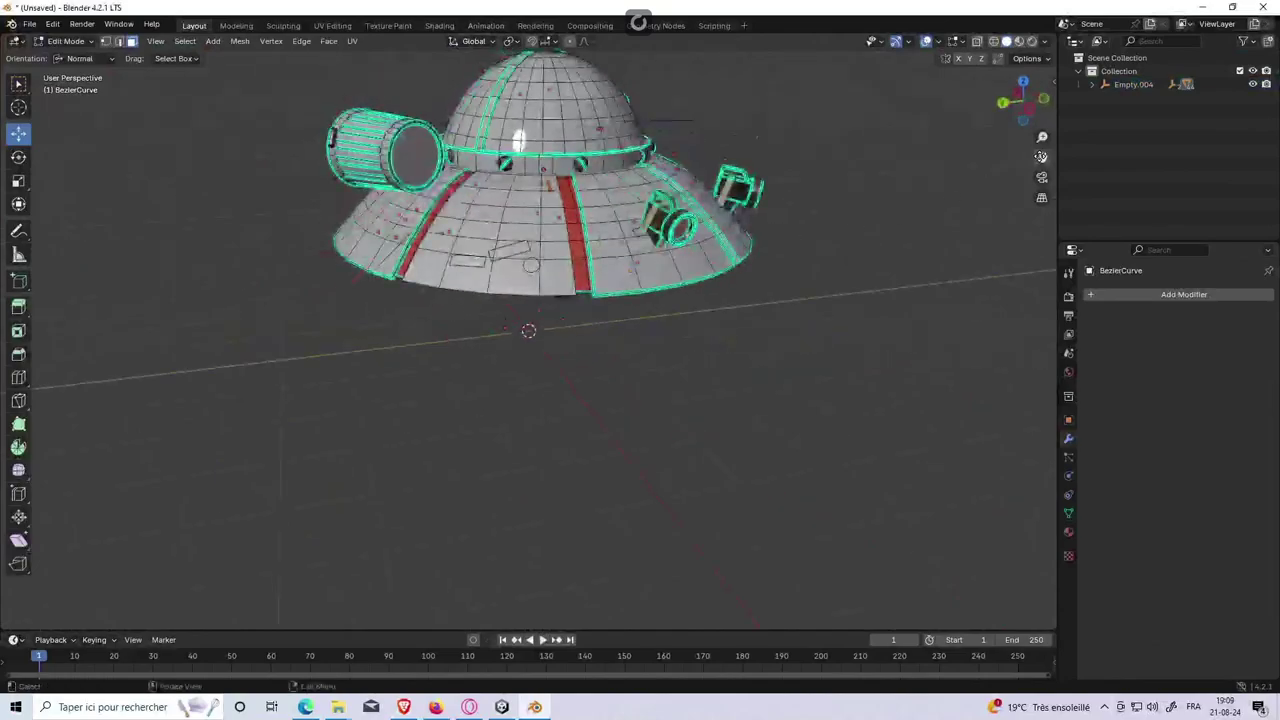
pyautogui.click(80, 58)
# Step: Delete all the mesh vertices, then remove Empty.004 with its leftover curves via Delete Hierarchy
pyautogui.press('a')
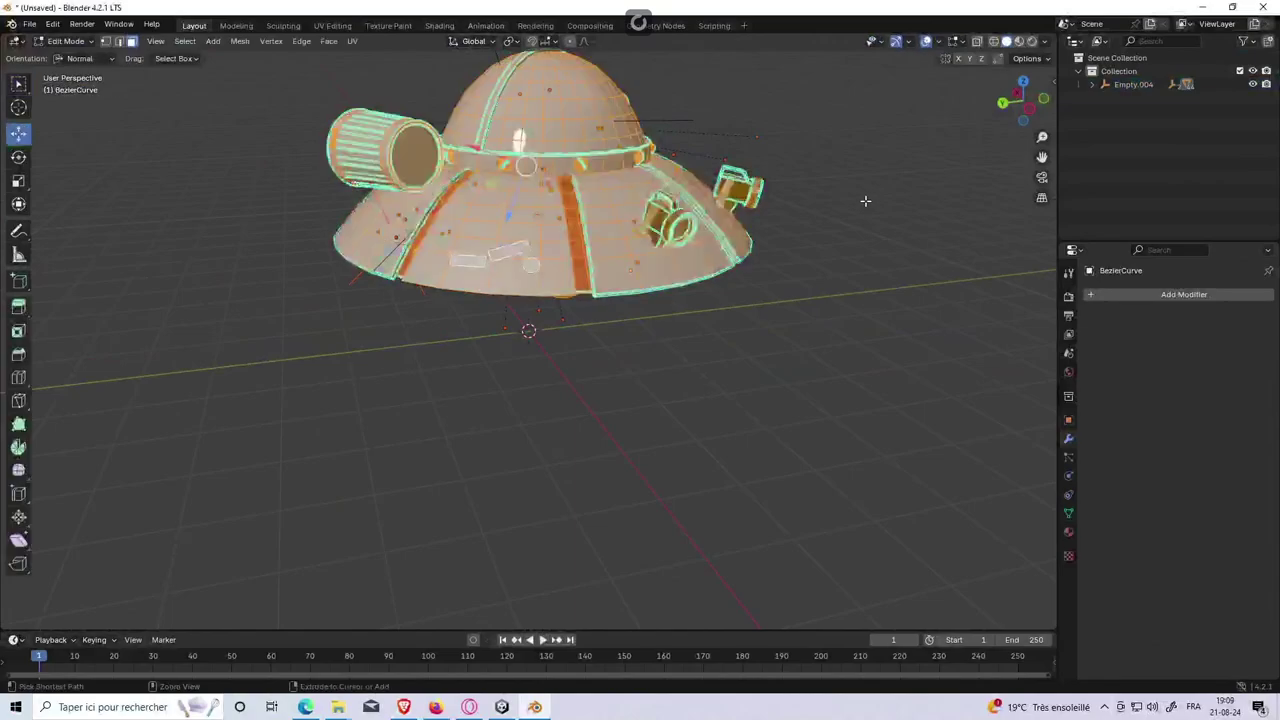
pyautogui.scroll(-3, 840, 220)
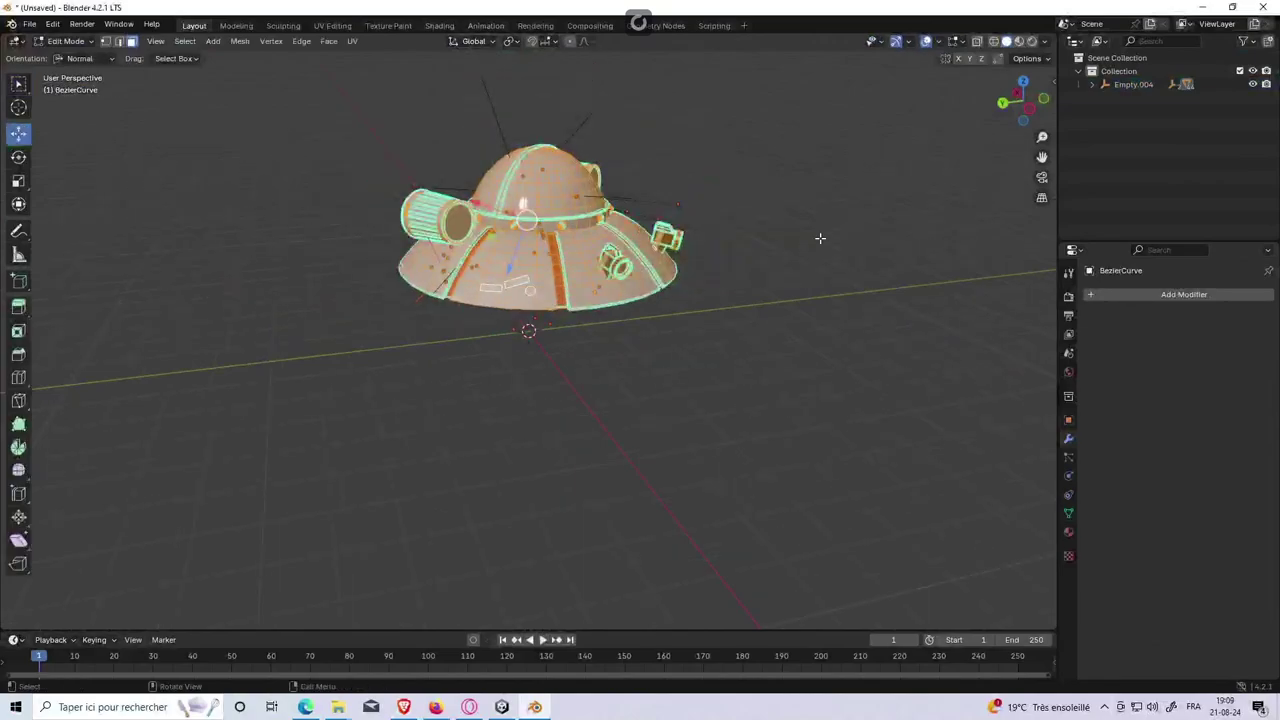
pyautogui.hotkey('alt', 'a')
pyautogui.press('a')
pyautogui.press('x')
pyautogui.click(742, 272)
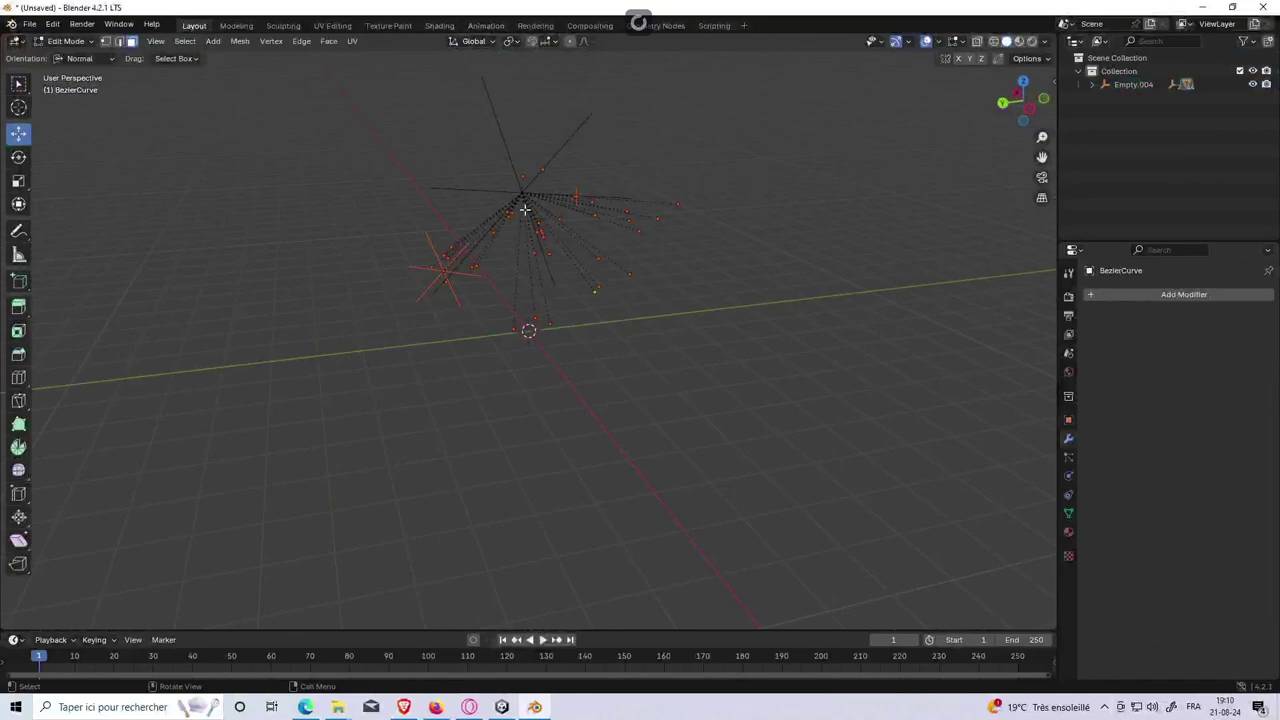
pyautogui.press('x')
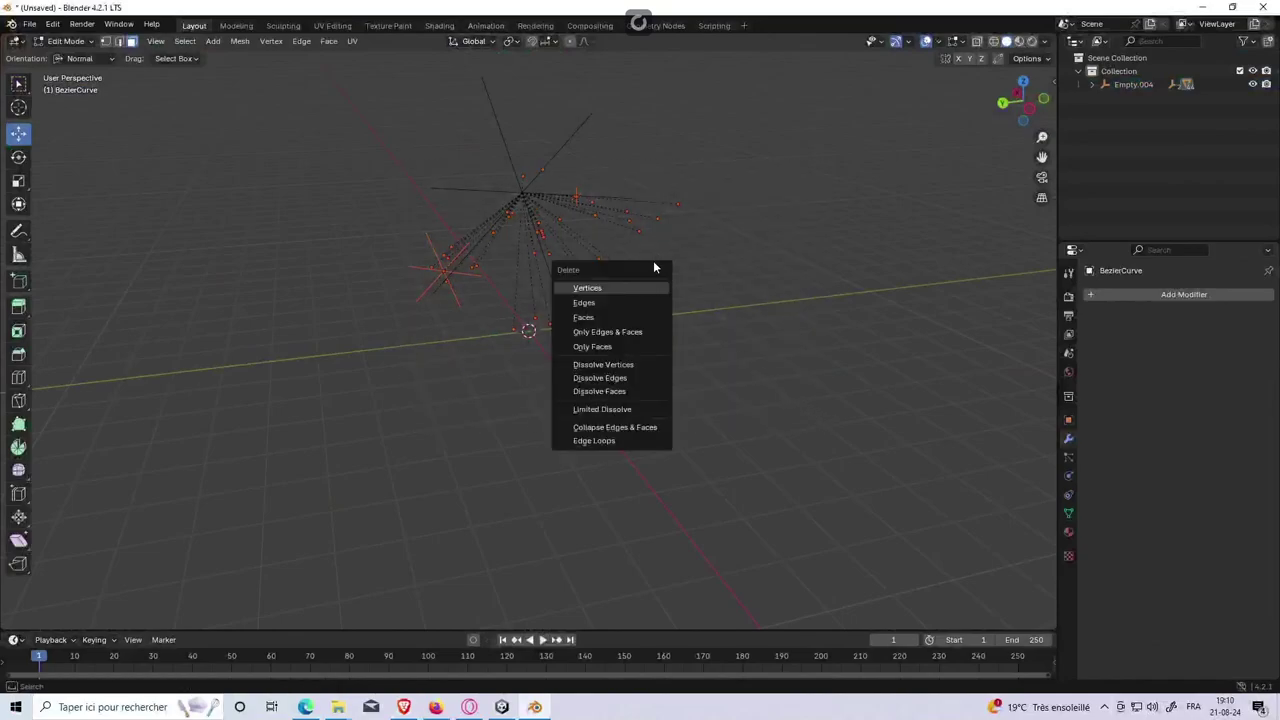
pyautogui.press('Escape')
pyautogui.rightClick(1112, 88)
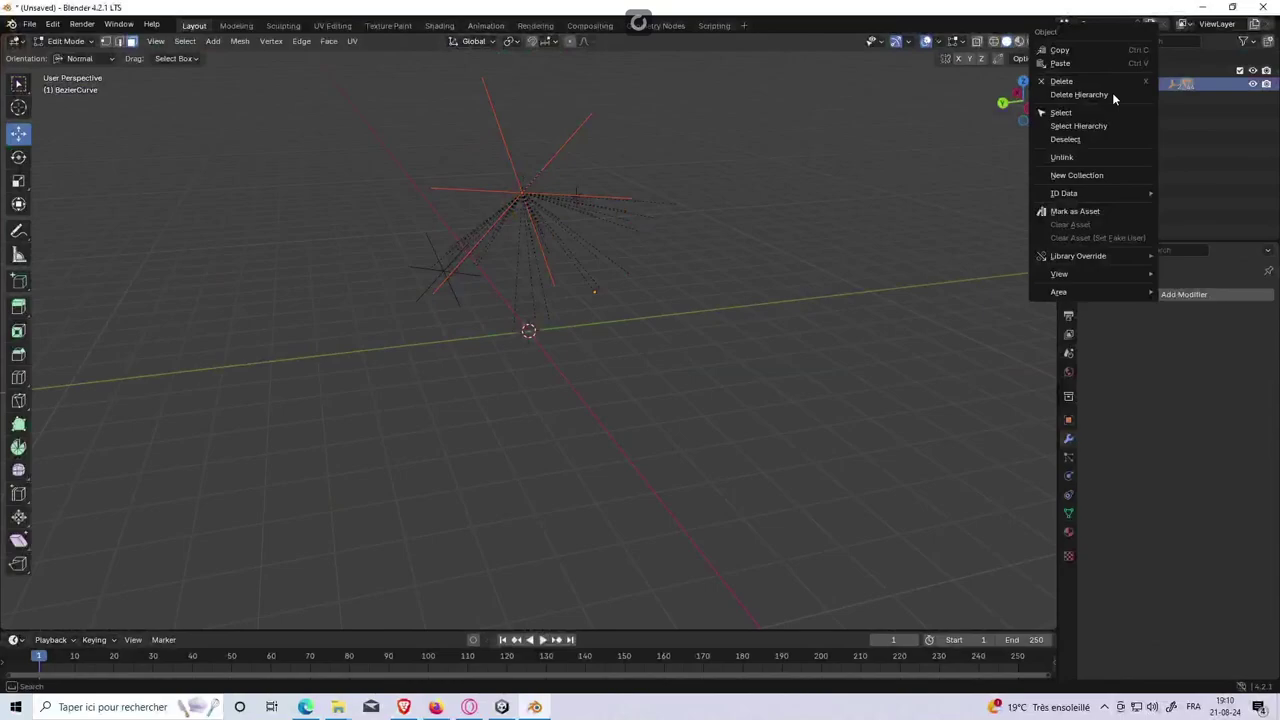
pyautogui.click(1080, 81)
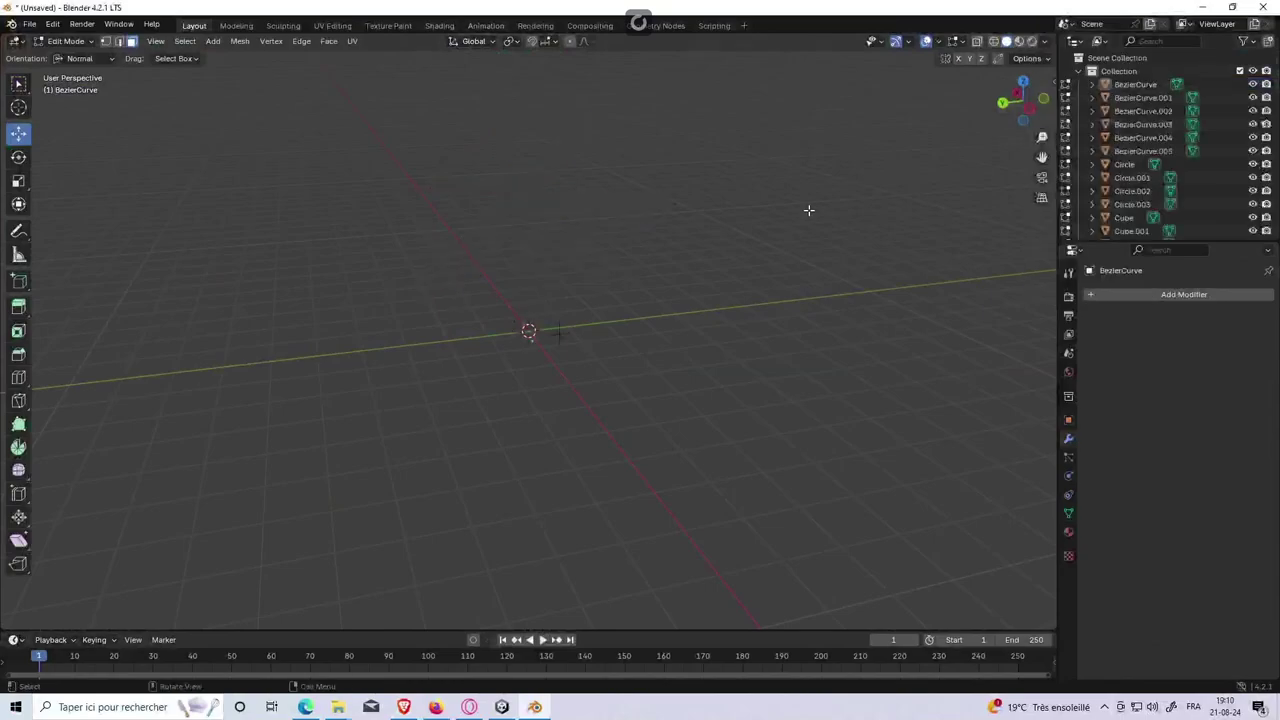
# Step: Import the spaceship FBX file again
pyautogui.click(26, 26)
pyautogui.moveTo(52, 213)
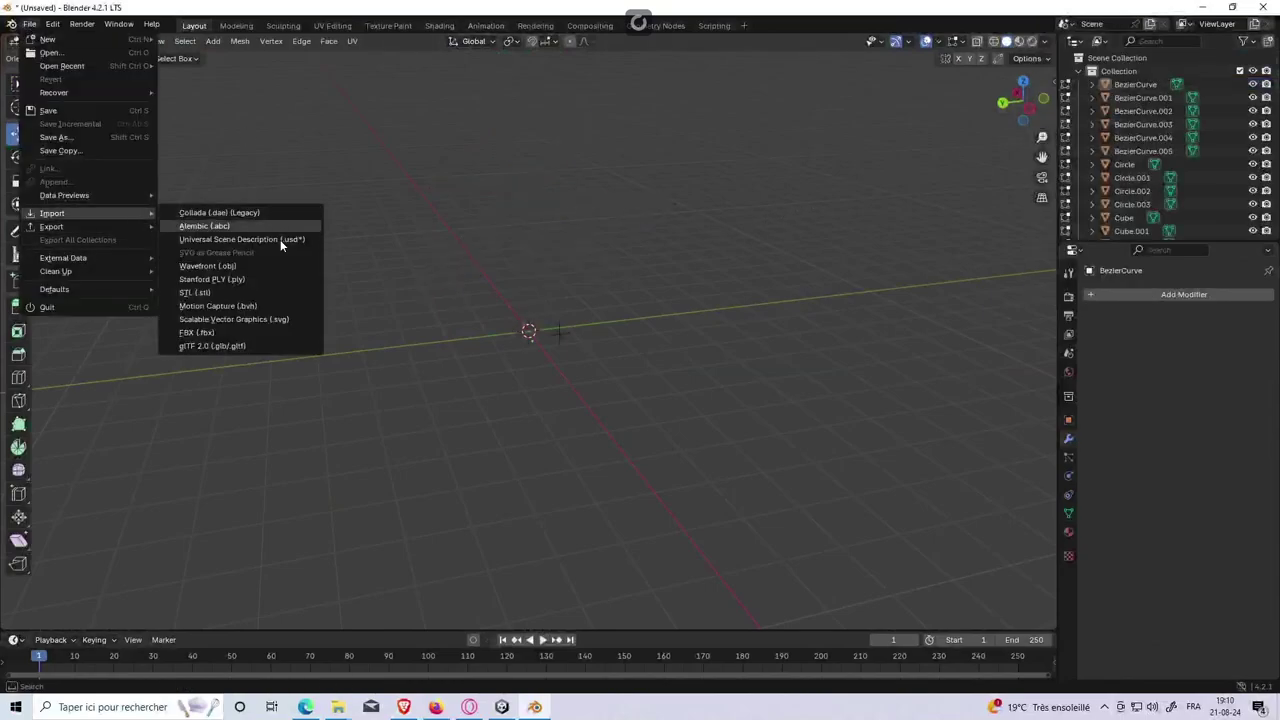
pyautogui.click(300, 332)
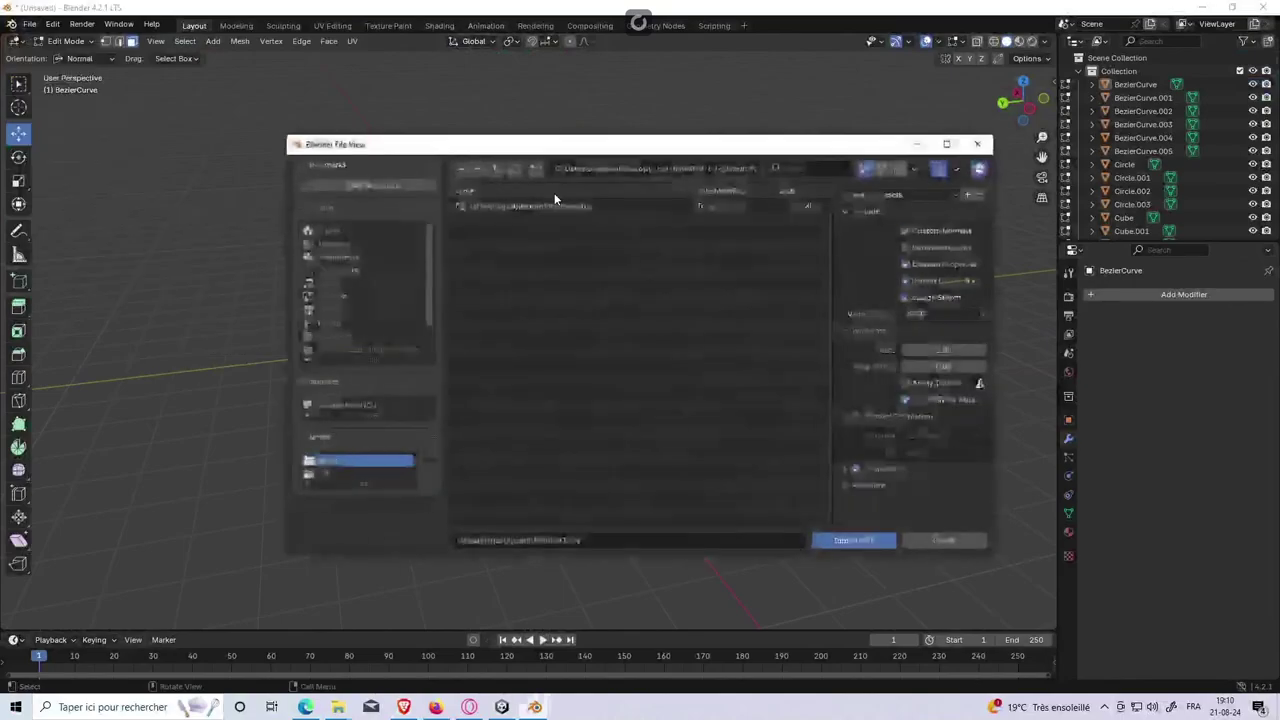
pyautogui.click(853, 538)
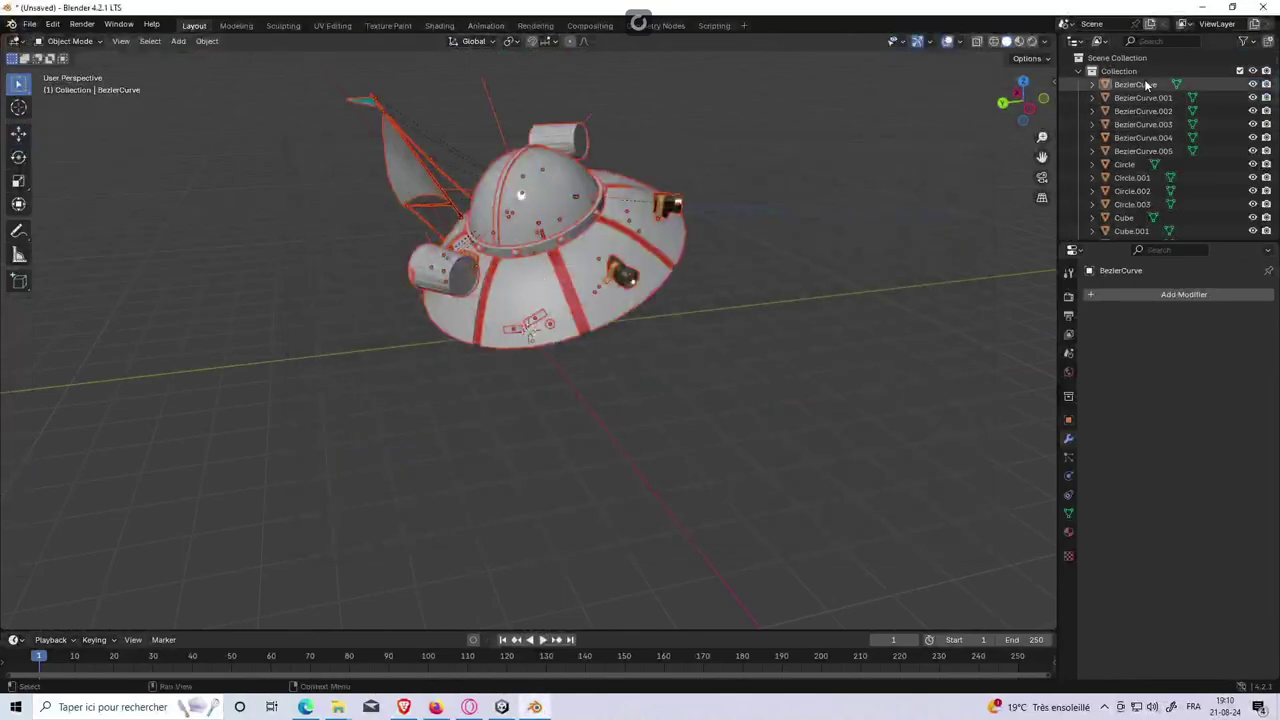
# Step: Delete the whole Collection of imported ship objects
pyautogui.click(1138, 112)
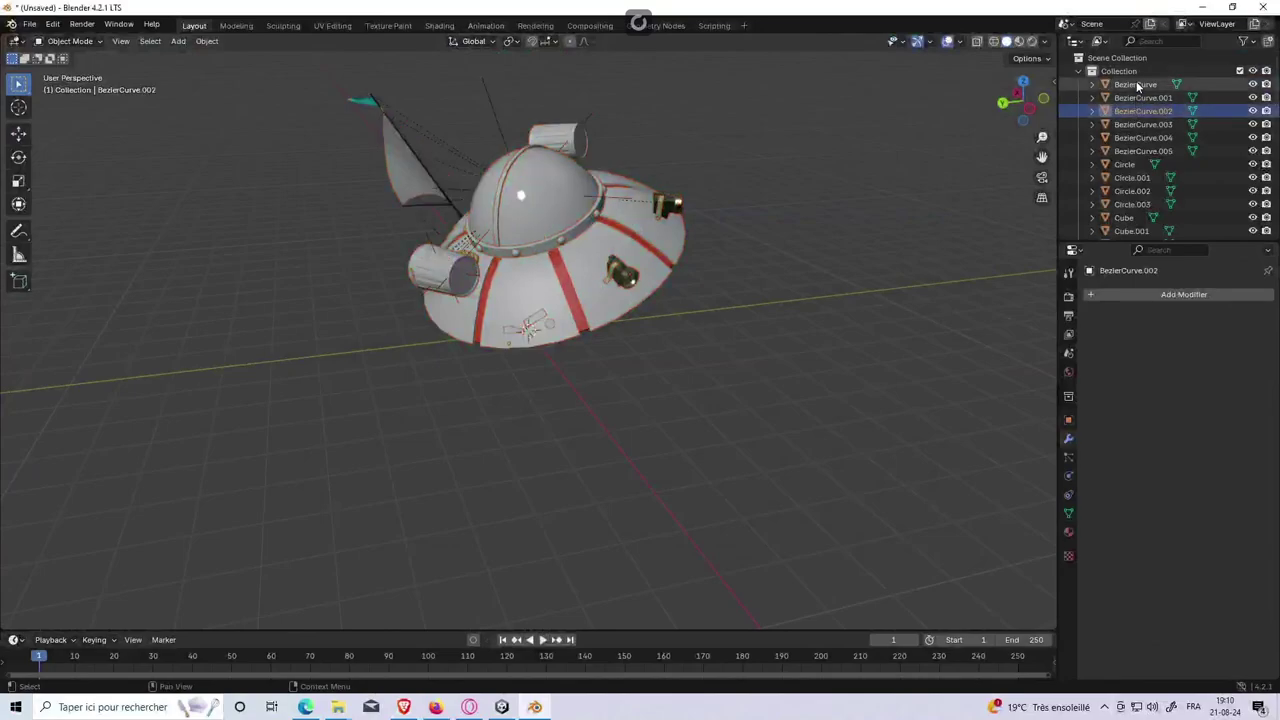
pyautogui.click(1131, 84)
pyautogui.rightClick(1125, 72)
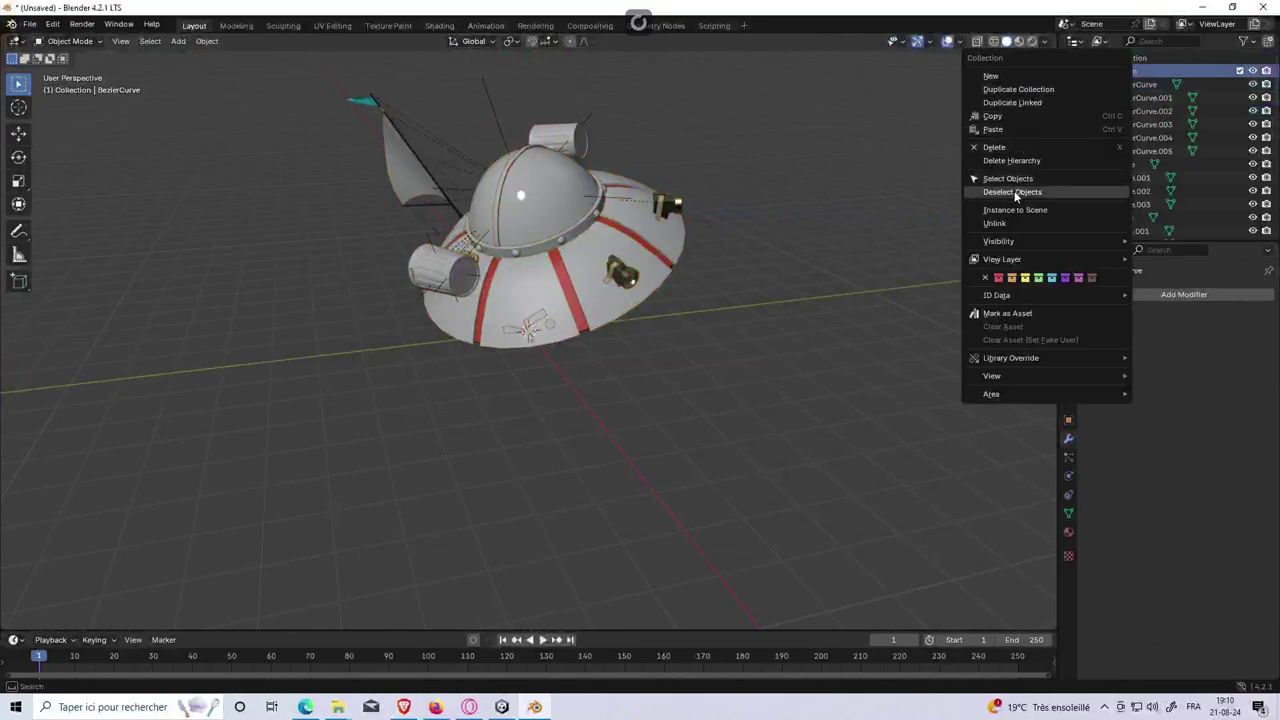
pyautogui.click(1014, 222)
# Step: Undo the Collection deletion, select all objects and frame the saucer in view
pyautogui.scroll(2, 756, 263)
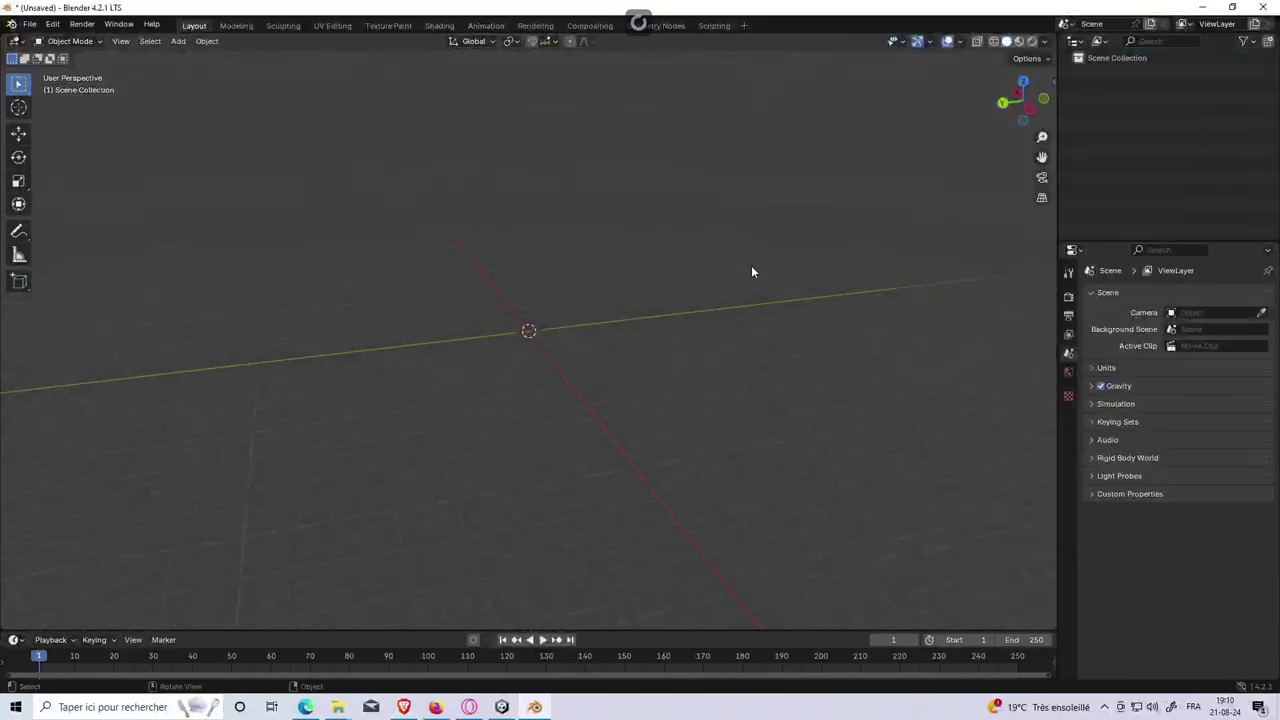
pyautogui.hotkey('ctrl', 'z')
pyautogui.click(1092, 84)
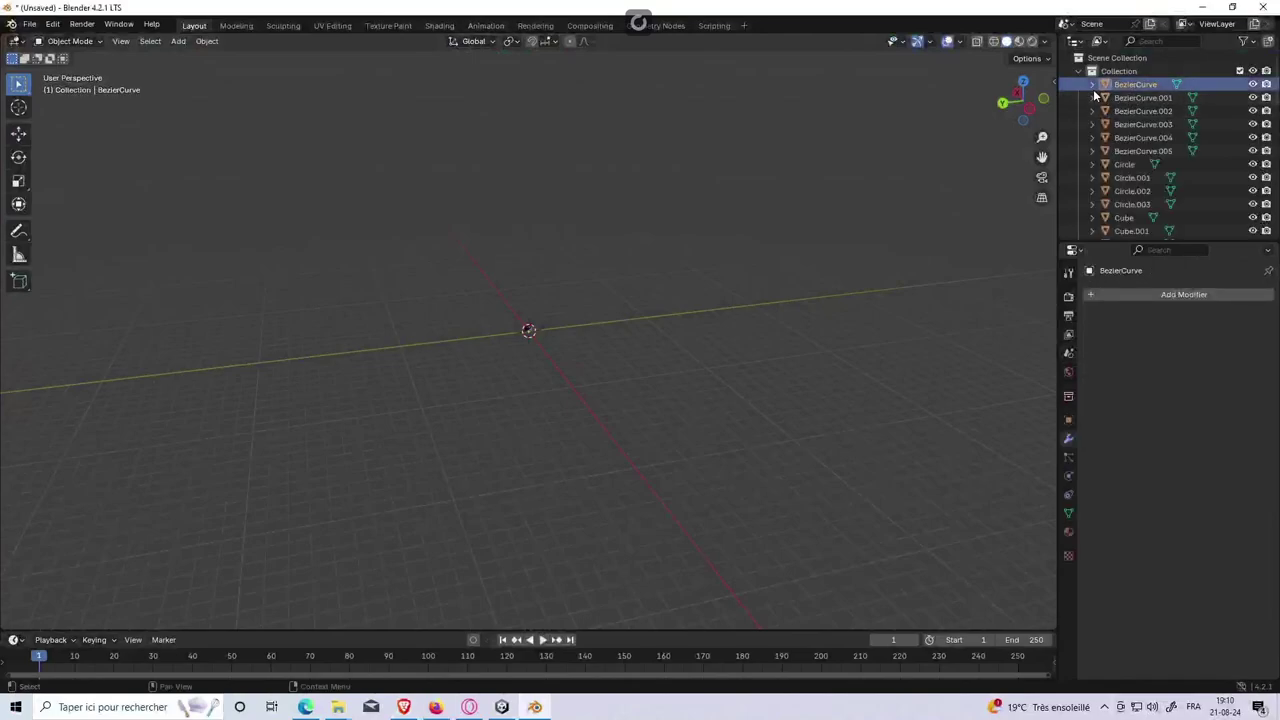
pyautogui.scroll(-6, 1096, 163)
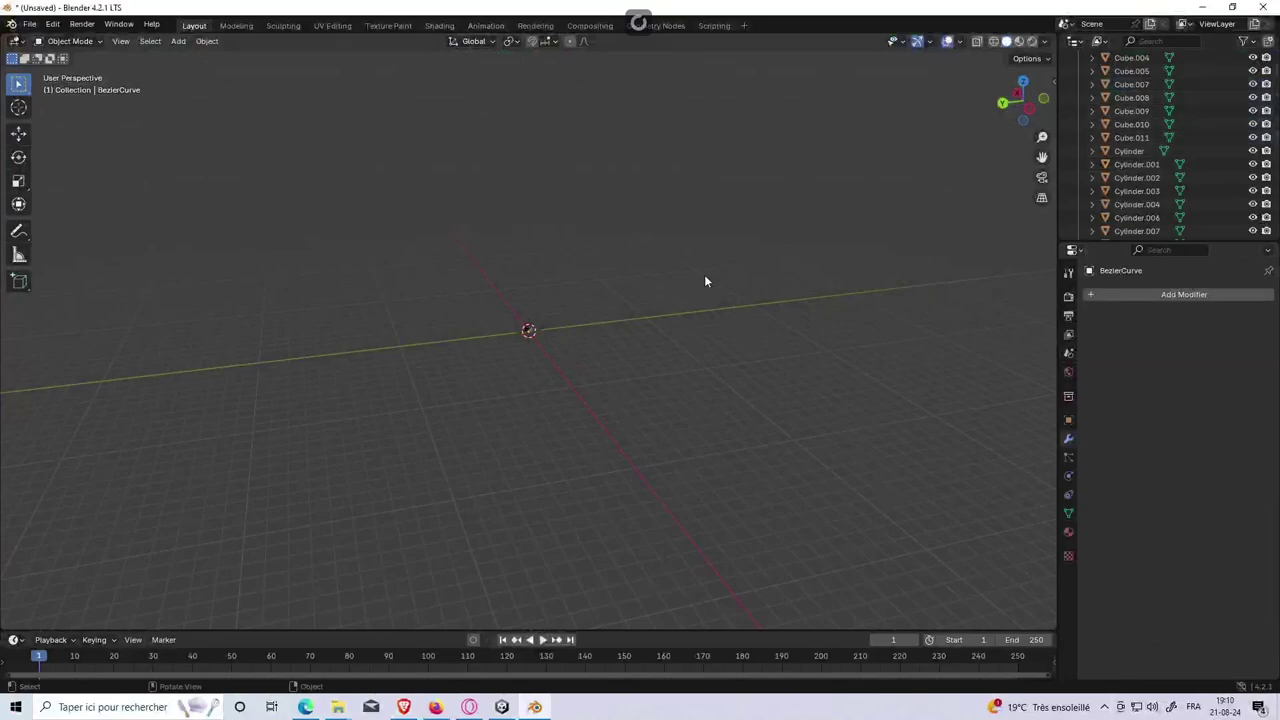
pyautogui.press('a')
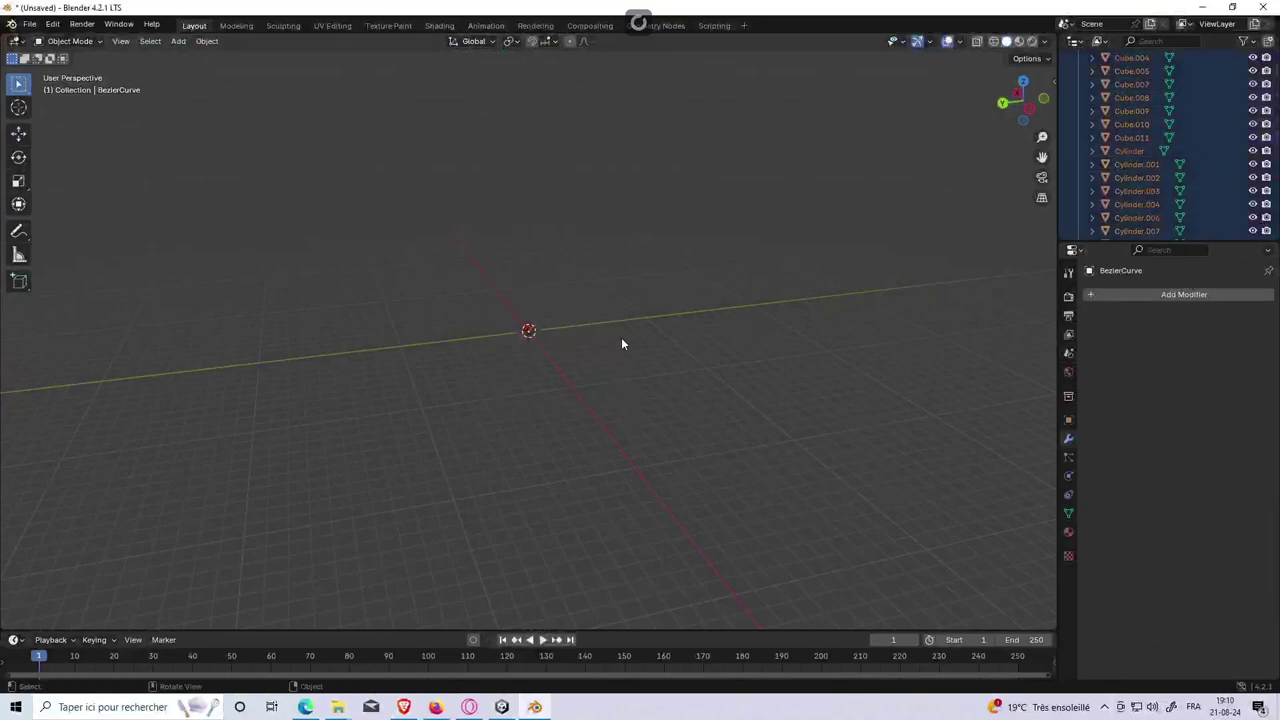
pyautogui.press('KP_Decimal')
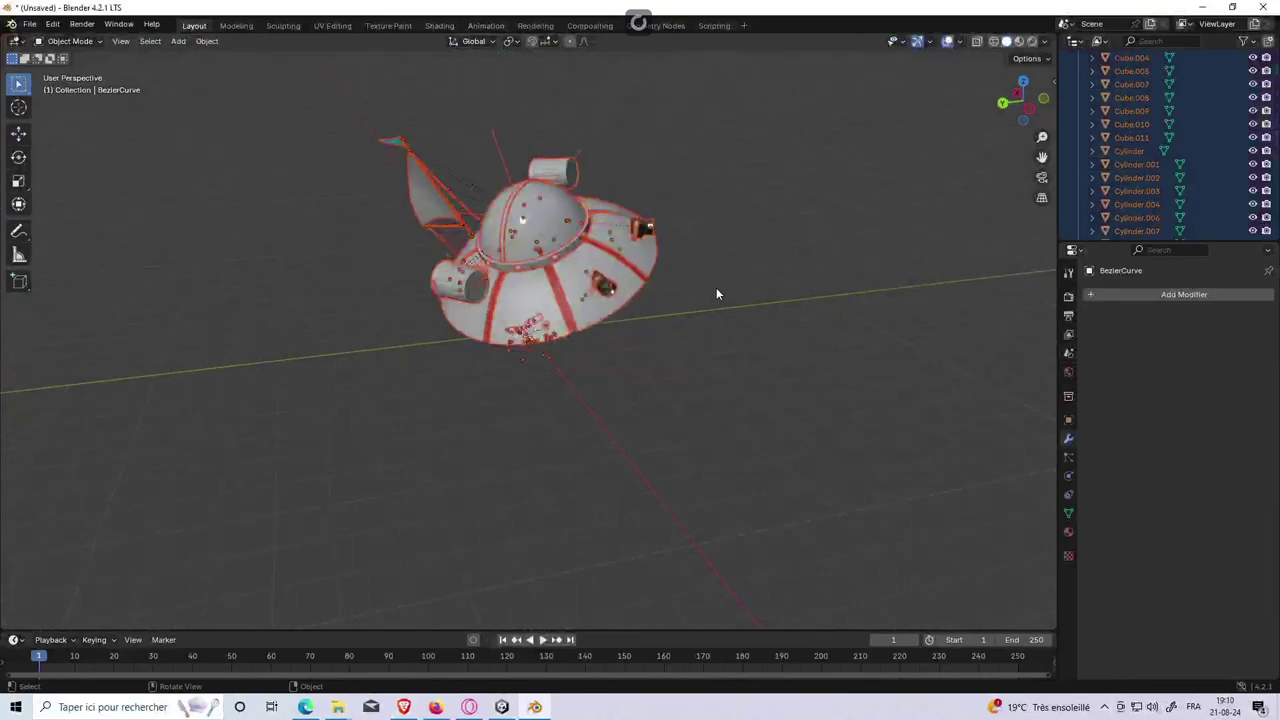
pyautogui.moveTo(716, 287)
pyautogui.mouseDown(button='middle')
pyautogui.moveTo(708, 332)
pyautogui.moveTo(723, 309)
pyautogui.mouseUp(button='middle')
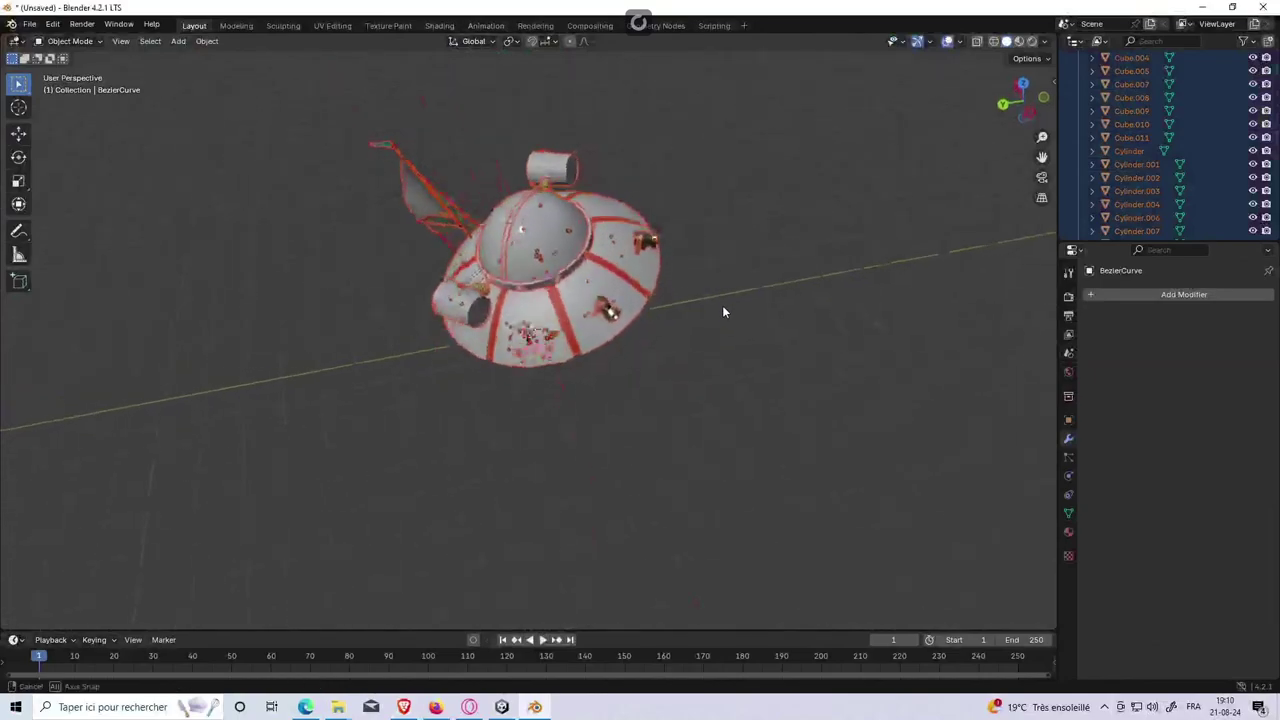
# Step: Switch the ship into Edit Mode, then undo an accidental Collection unlink
pyautogui.click(78, 40)
pyautogui.click(70, 66)
pyautogui.scroll(5, 1178, 140)
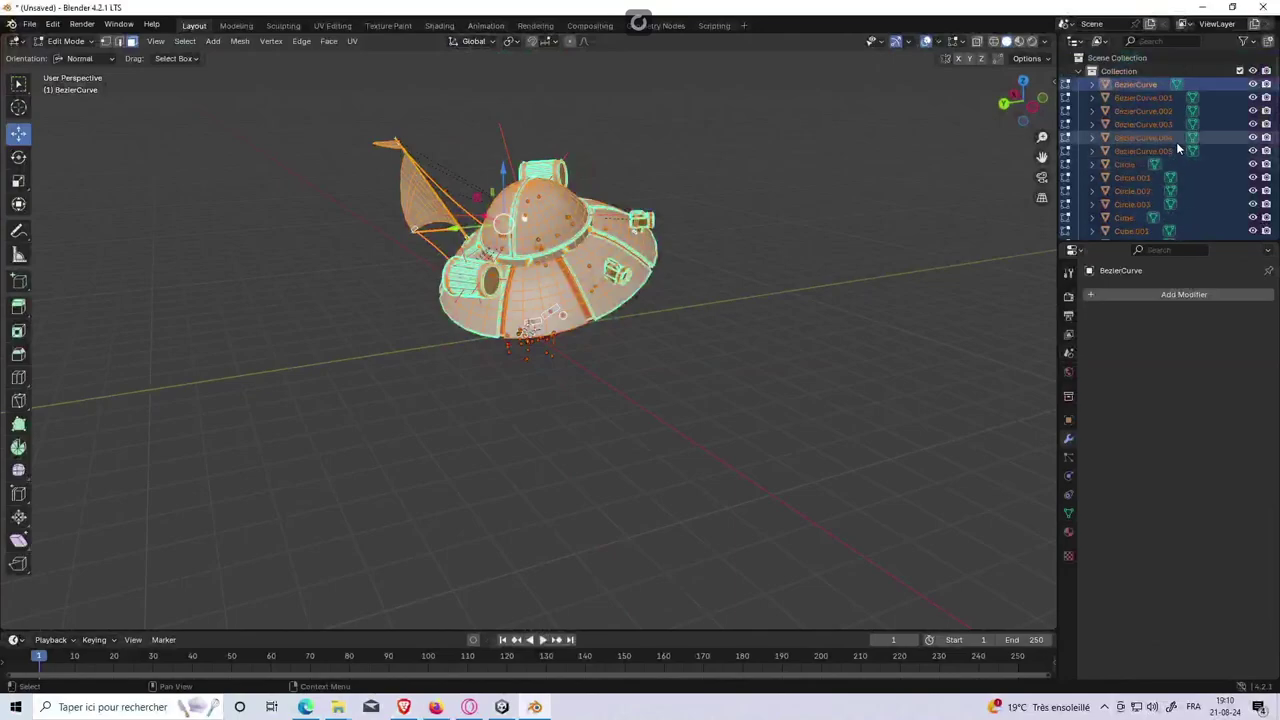
pyautogui.rightClick(1122, 74)
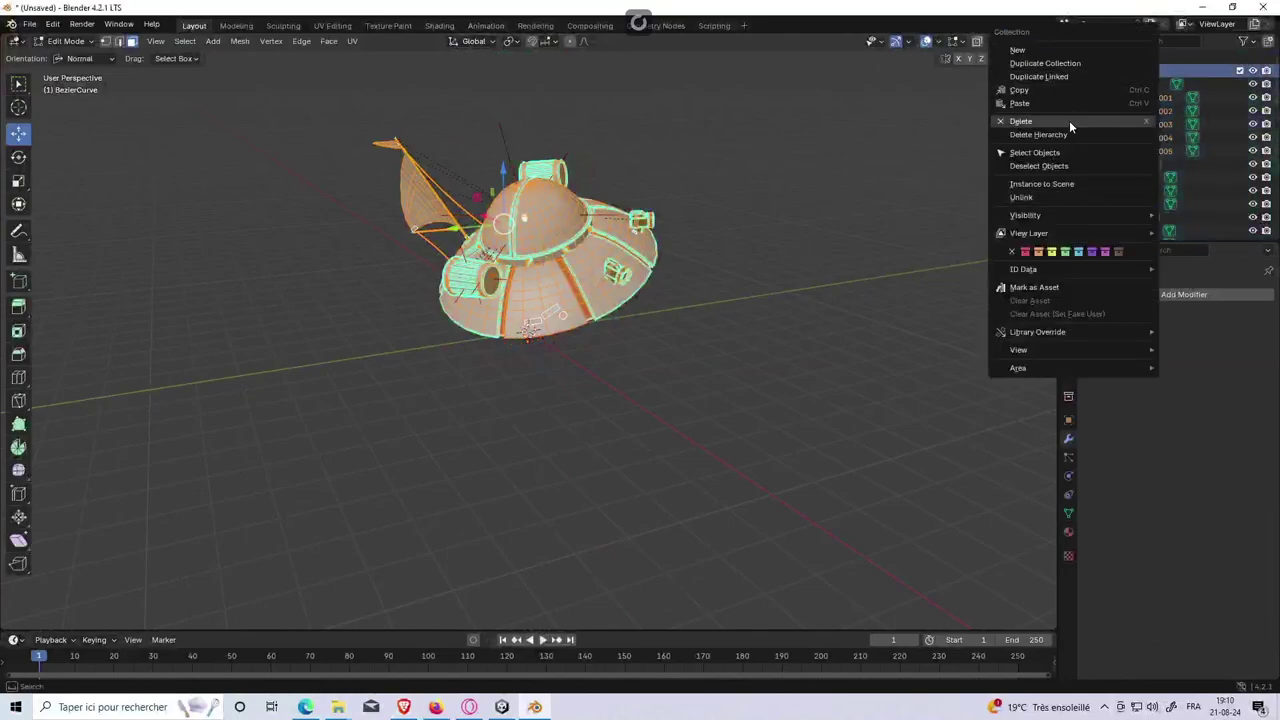
pyautogui.click(1036, 199)
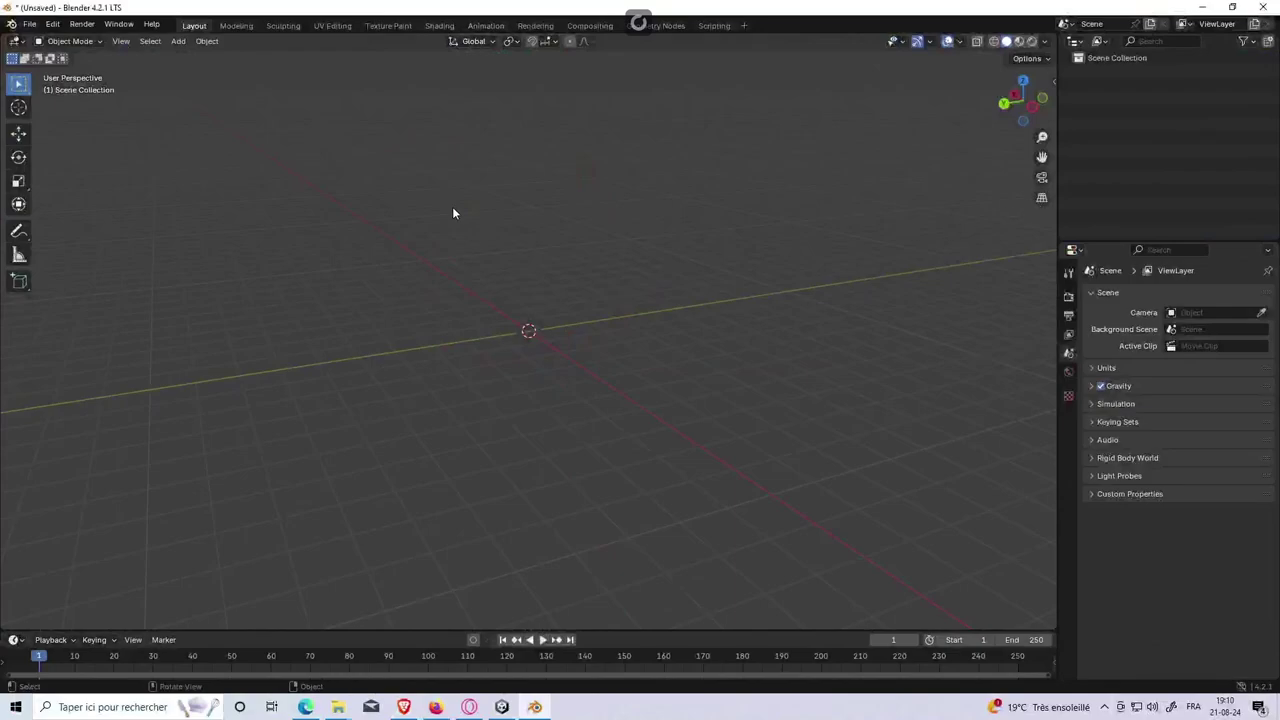
pyautogui.hotkey('ctrl', 'z')
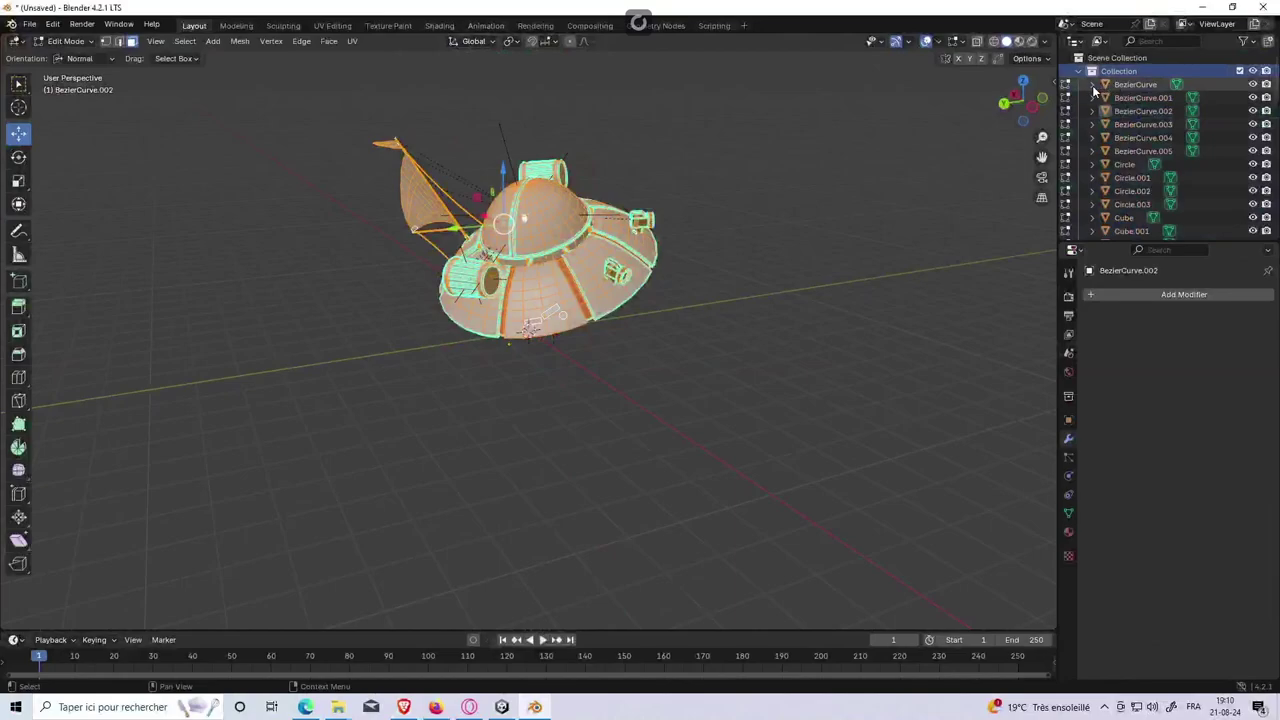
# Step: Box-select the ship's geometry and return to Object Mode
pyautogui.click(1131, 99)
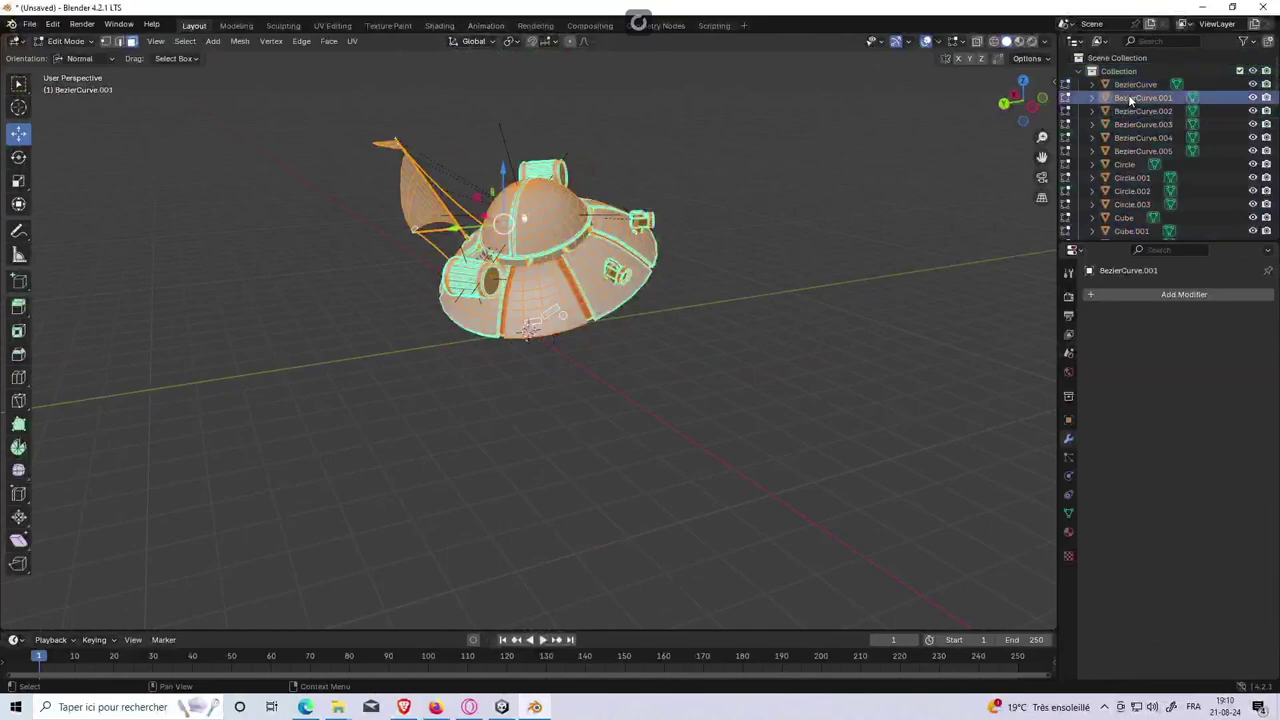
pyautogui.moveTo(723, 160)
pyautogui.mouseDown(button='middle')
pyautogui.moveTo(683, 197)
pyautogui.moveTo(720, 220)
pyautogui.moveTo(766, 165)
pyautogui.moveTo(766, 143)
pyautogui.mouseUp(button='middle')
pyautogui.moveTo(288, 92); pyautogui.dragTo(800, 476)
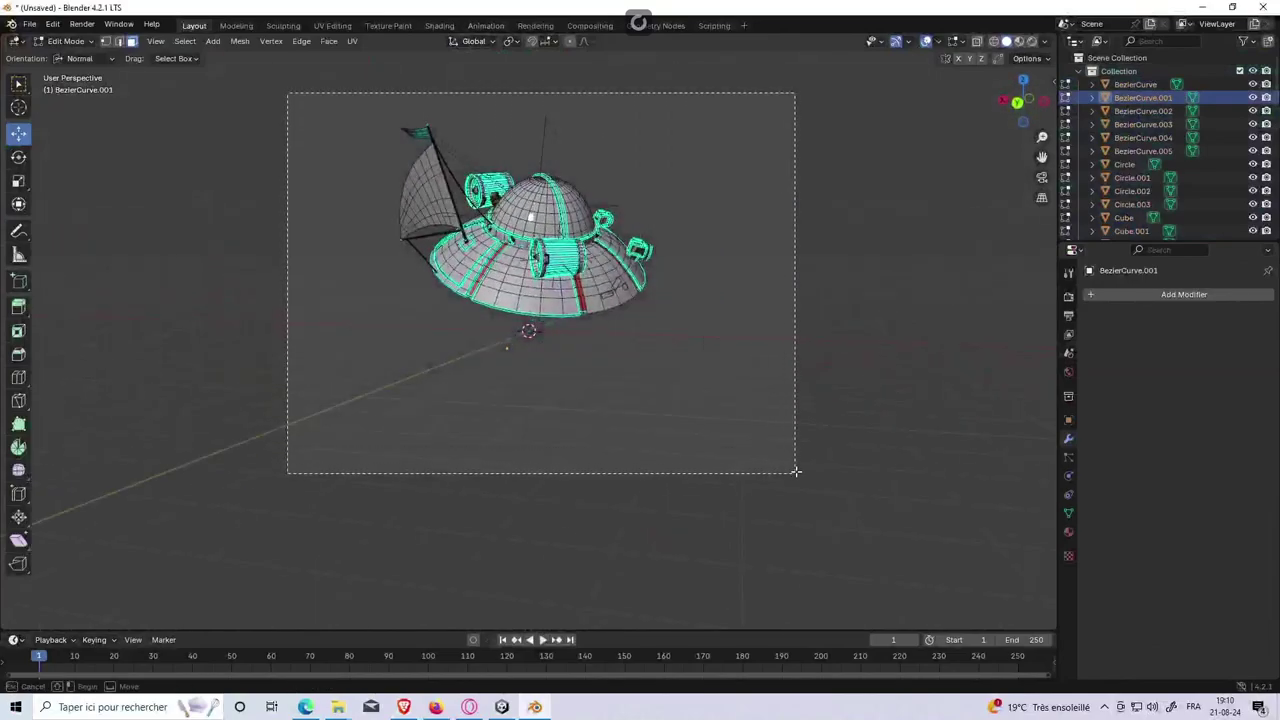
pyautogui.click(72, 42)
pyautogui.click(65, 58)
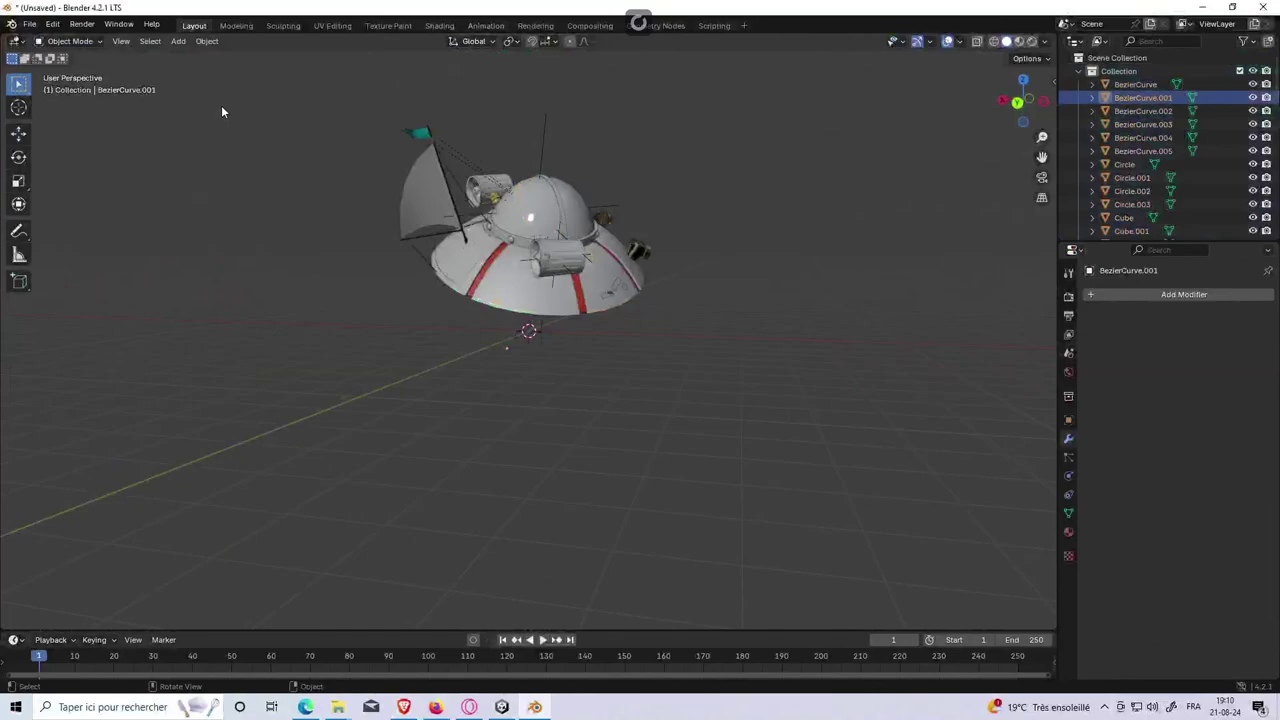
# Step: Drag the ship down along Z below the world origin with the Move tool
pyautogui.click(18, 132)
pyautogui.moveTo(535, 200); pyautogui.dragTo(543, 402)
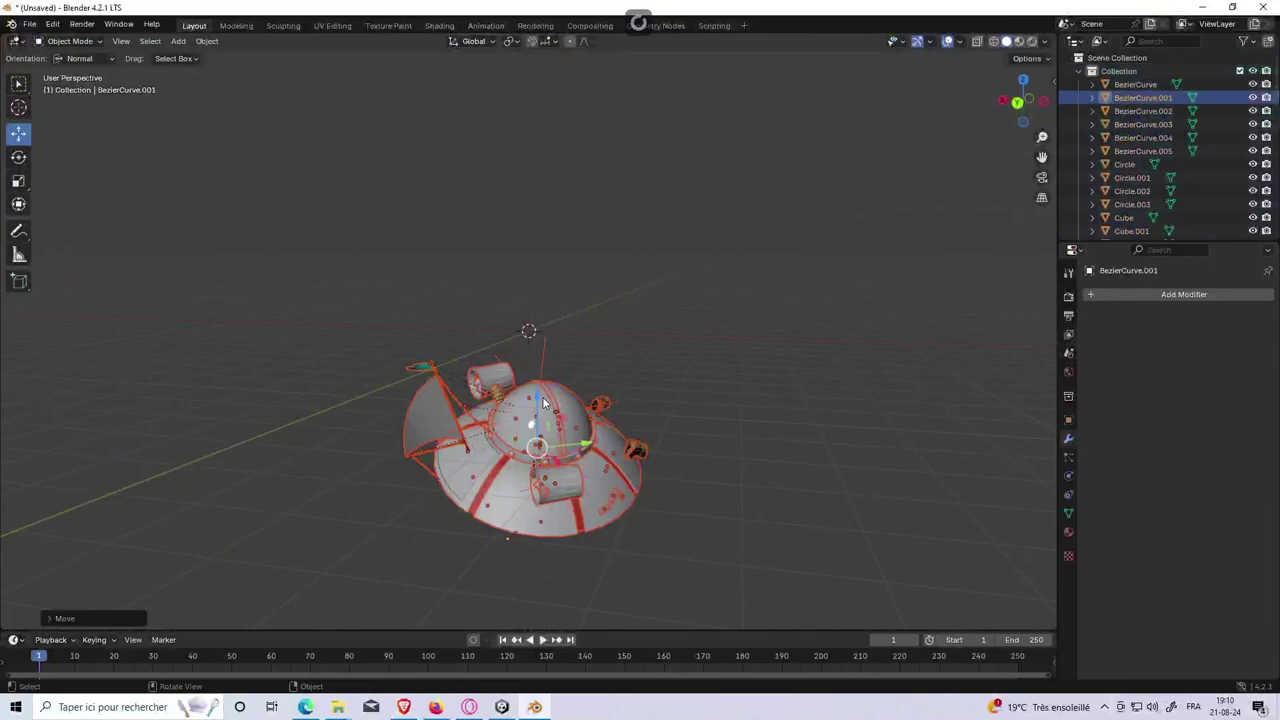
pyautogui.scroll(4, 597, 341)
pyautogui.scroll(-3, 597, 341)
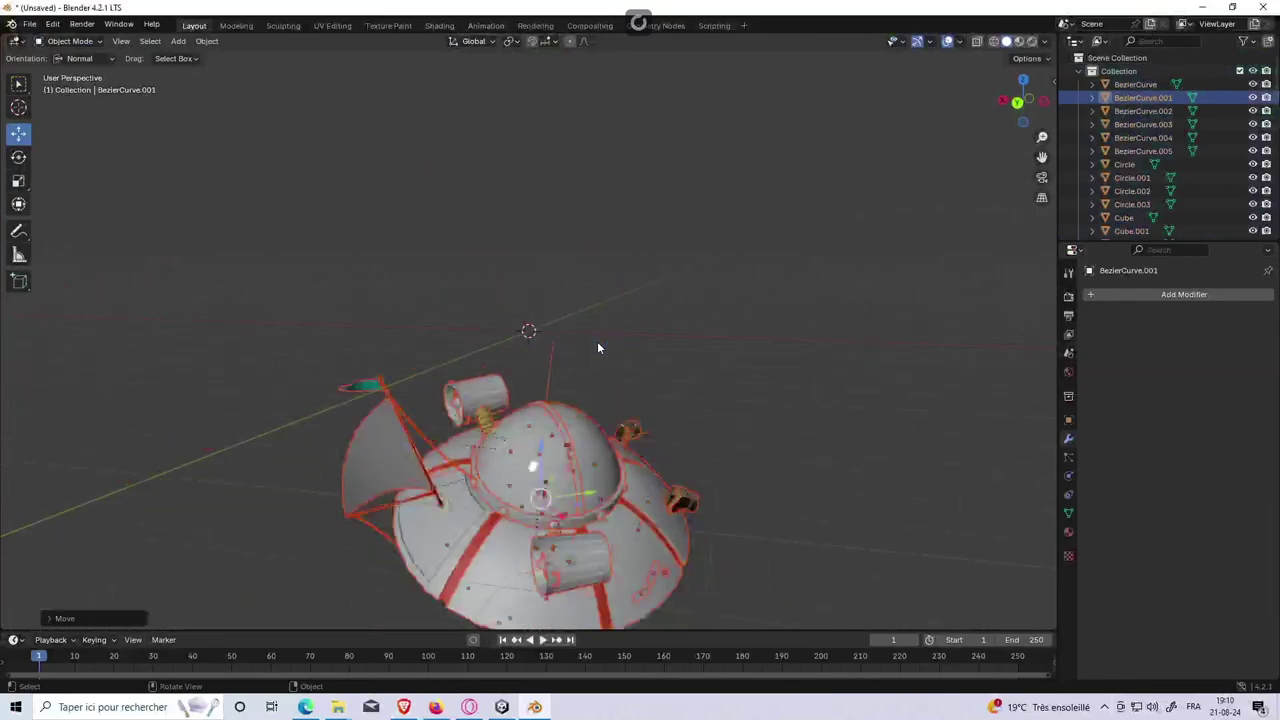
pyautogui.scroll(-2, 610, 360)
pyautogui.moveTo(620, 379); pyautogui.dragTo(624, 310, button='middle')
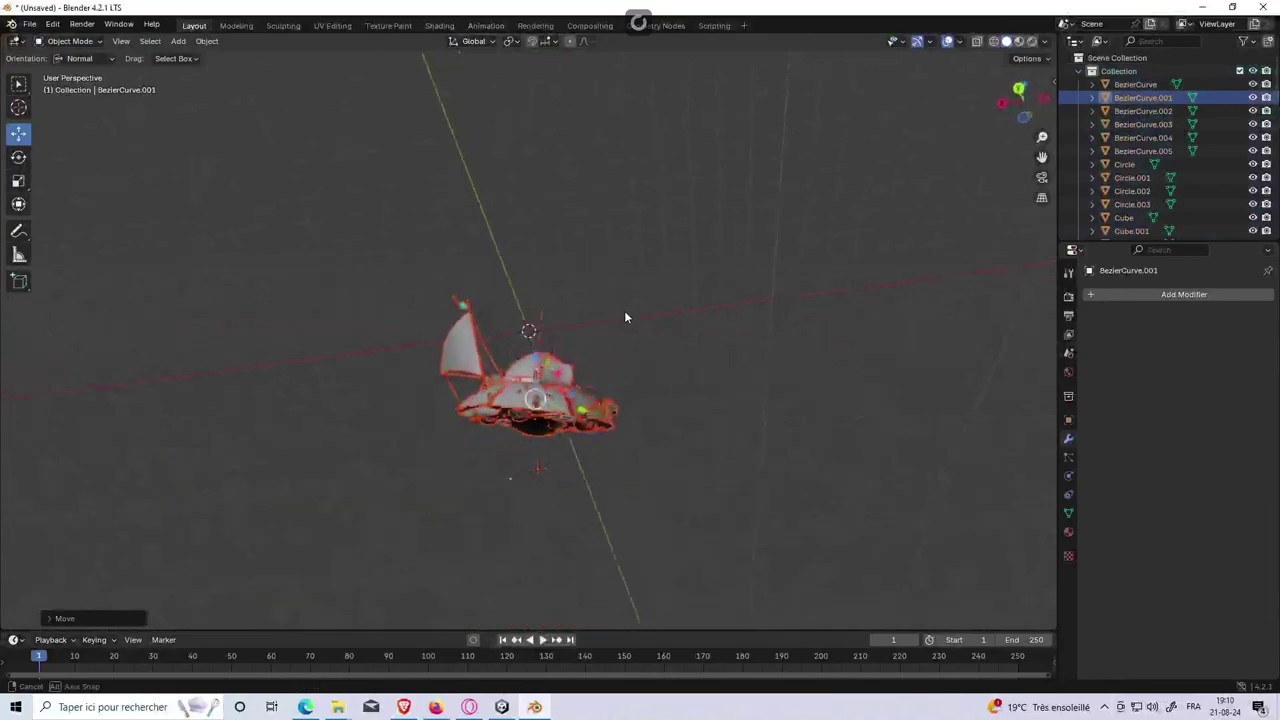
pyautogui.click(512, 479)
pyautogui.click(586, 474)
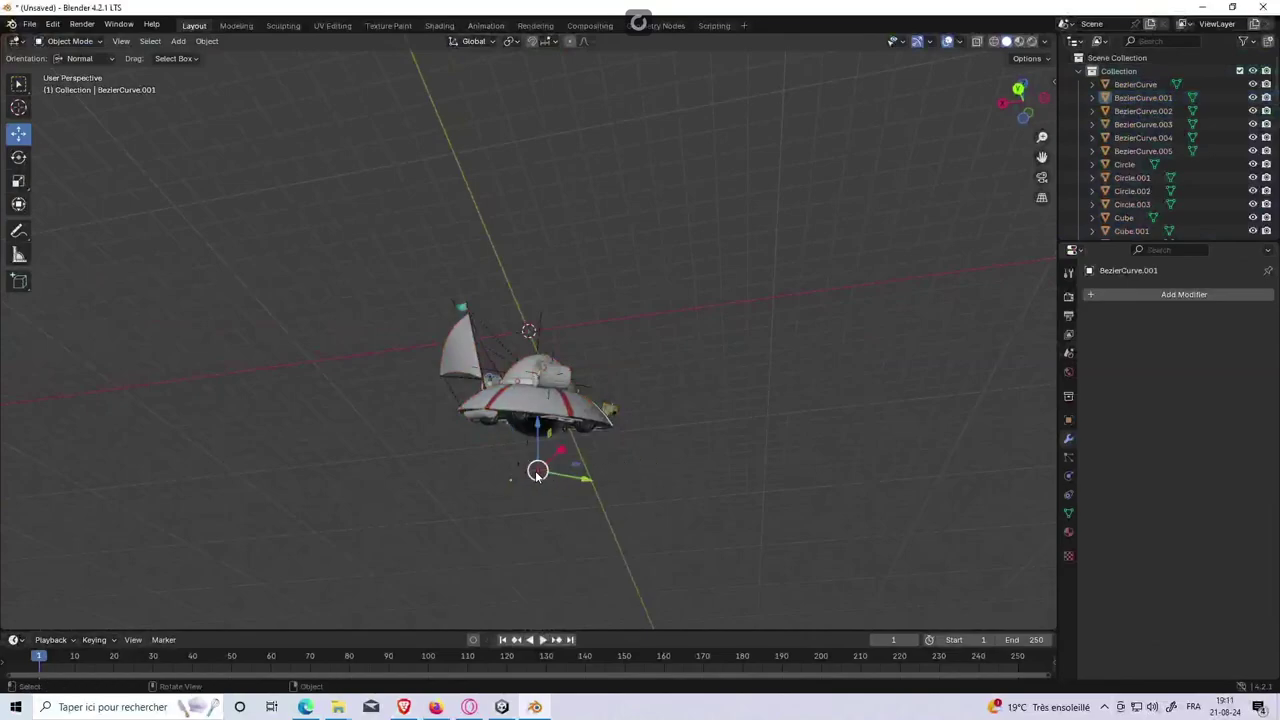
pyautogui.hotkey('ctrl', 'z')
pyautogui.hotkey('ctrl', 'z')
# Step: Select the whole ship, move it up toward the origin and try initial rotations
pyautogui.press('a')
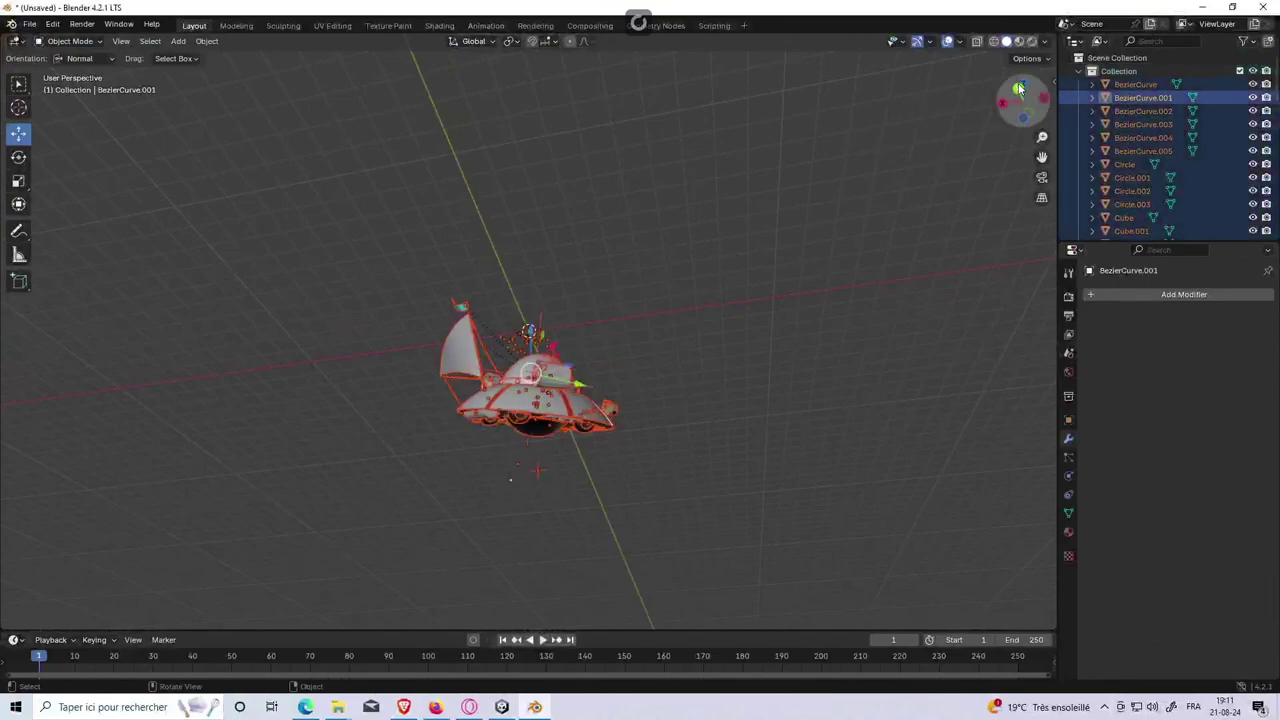
pyautogui.click(1020, 98)
pyautogui.scroll(5, 600, 342)
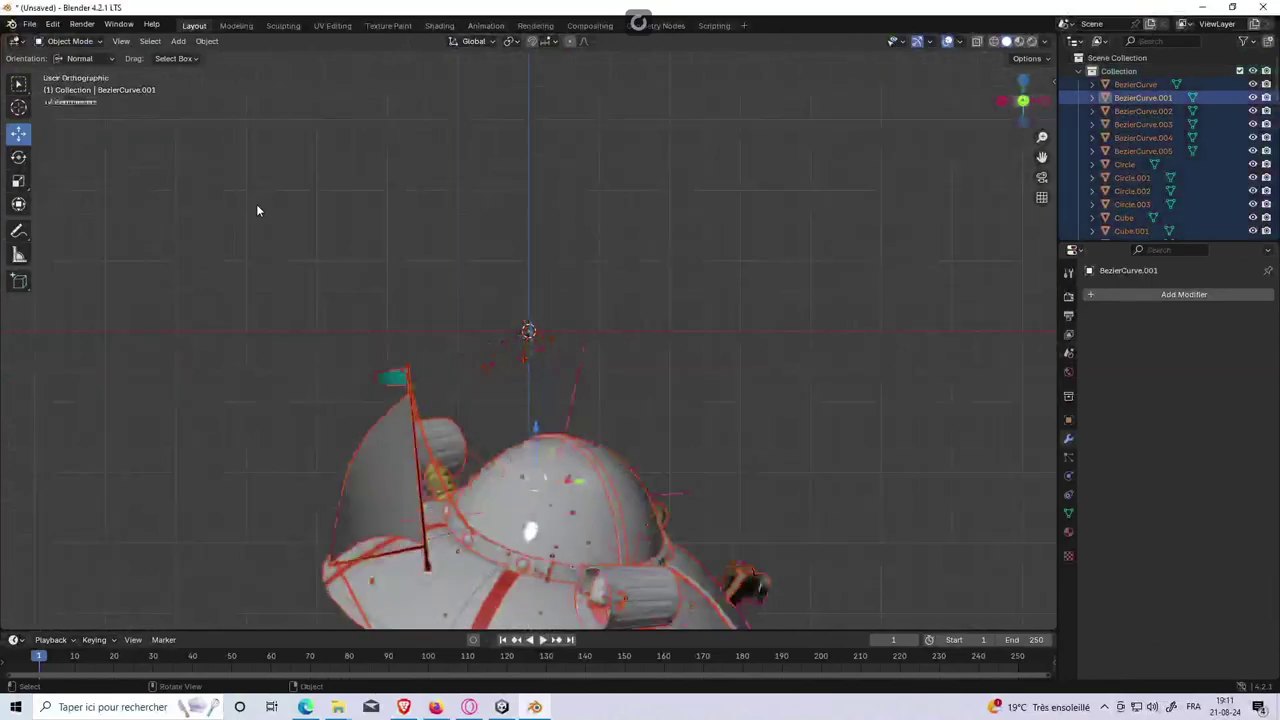
pyautogui.moveTo(533, 427); pyautogui.dragTo(539, 152)
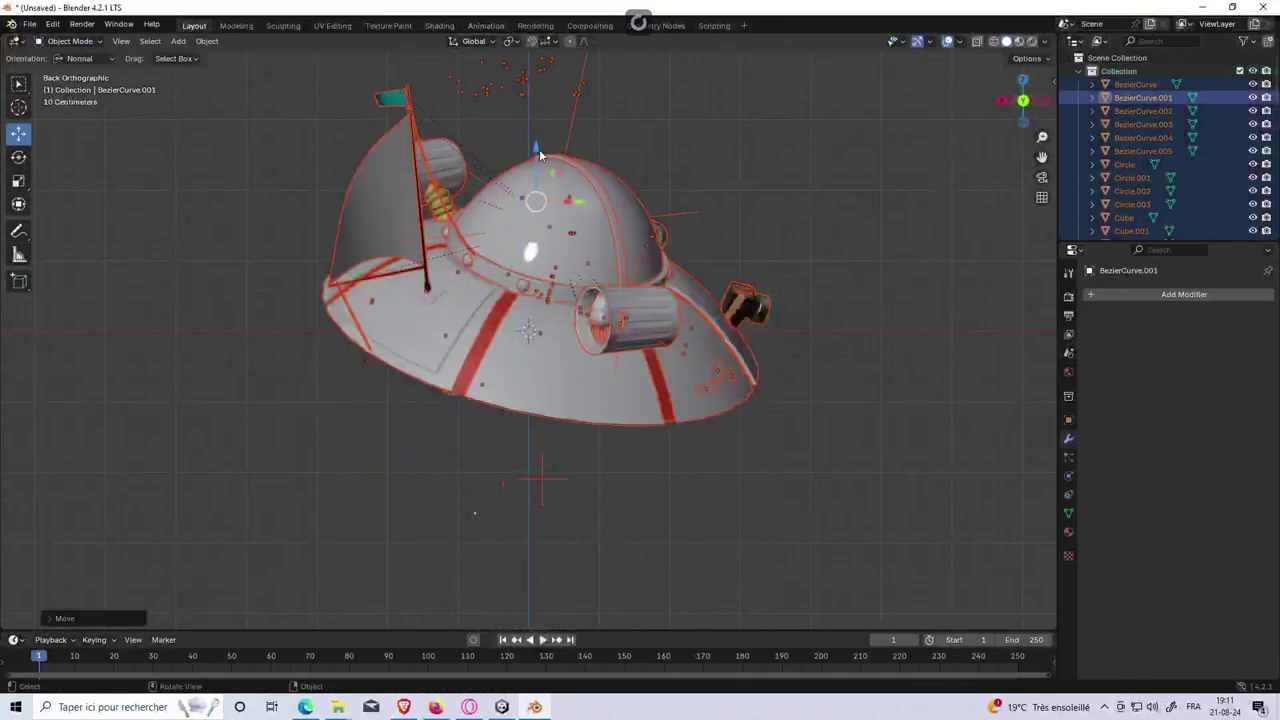
pyautogui.press('r')
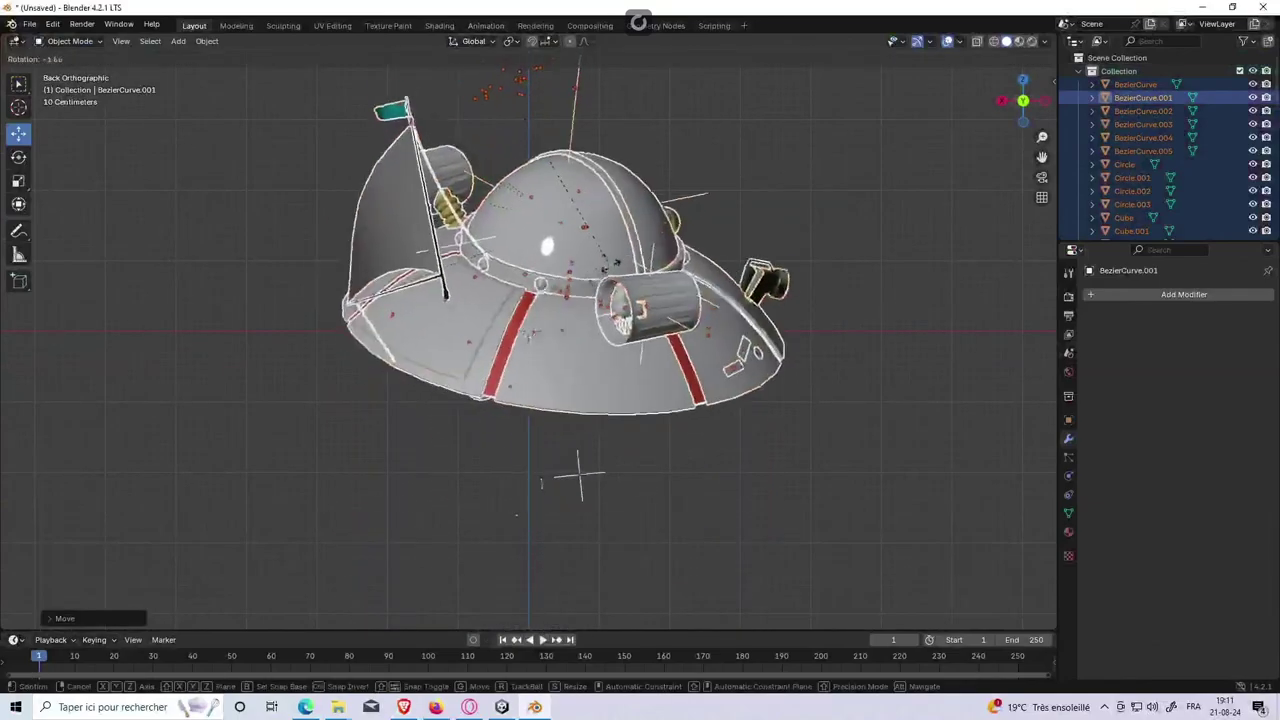
pyautogui.click(670, 217)
pyautogui.press('r')
pyautogui.press('r')
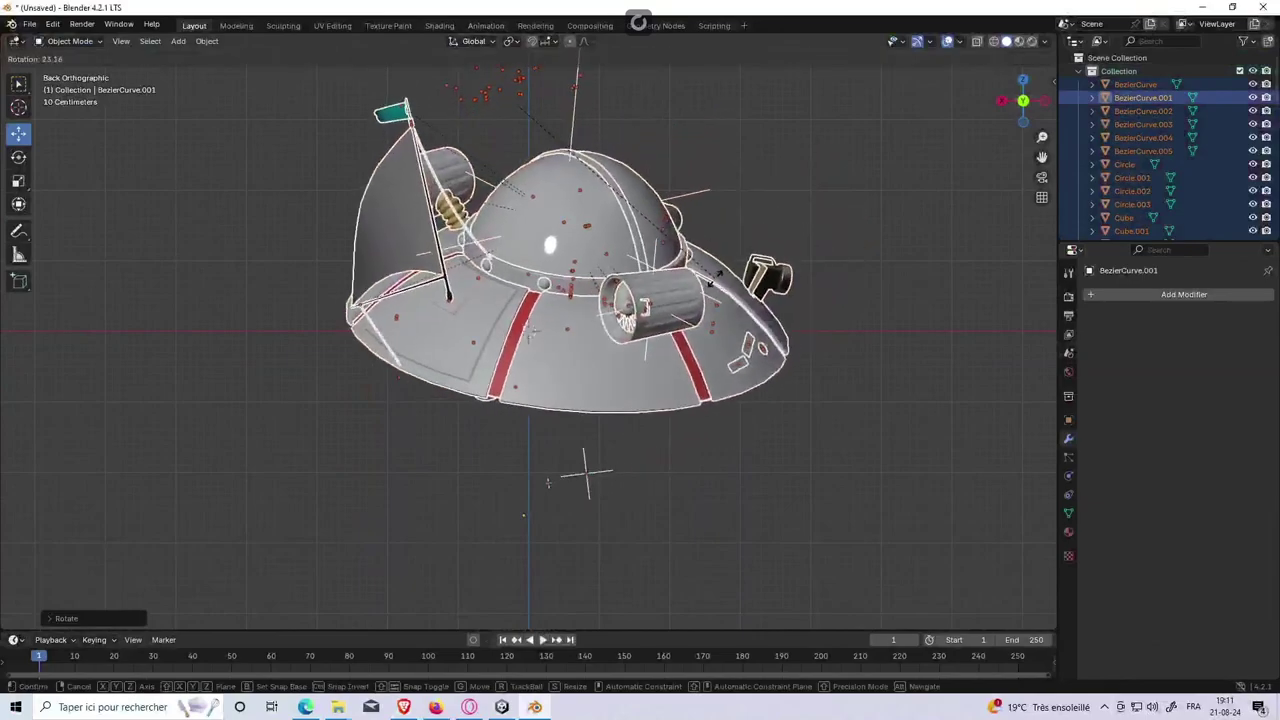
pyautogui.click(976, 188)
# Step: Try rotating in left, top and back orthographic views, repositioning the ship once
pyautogui.click(1046, 100)
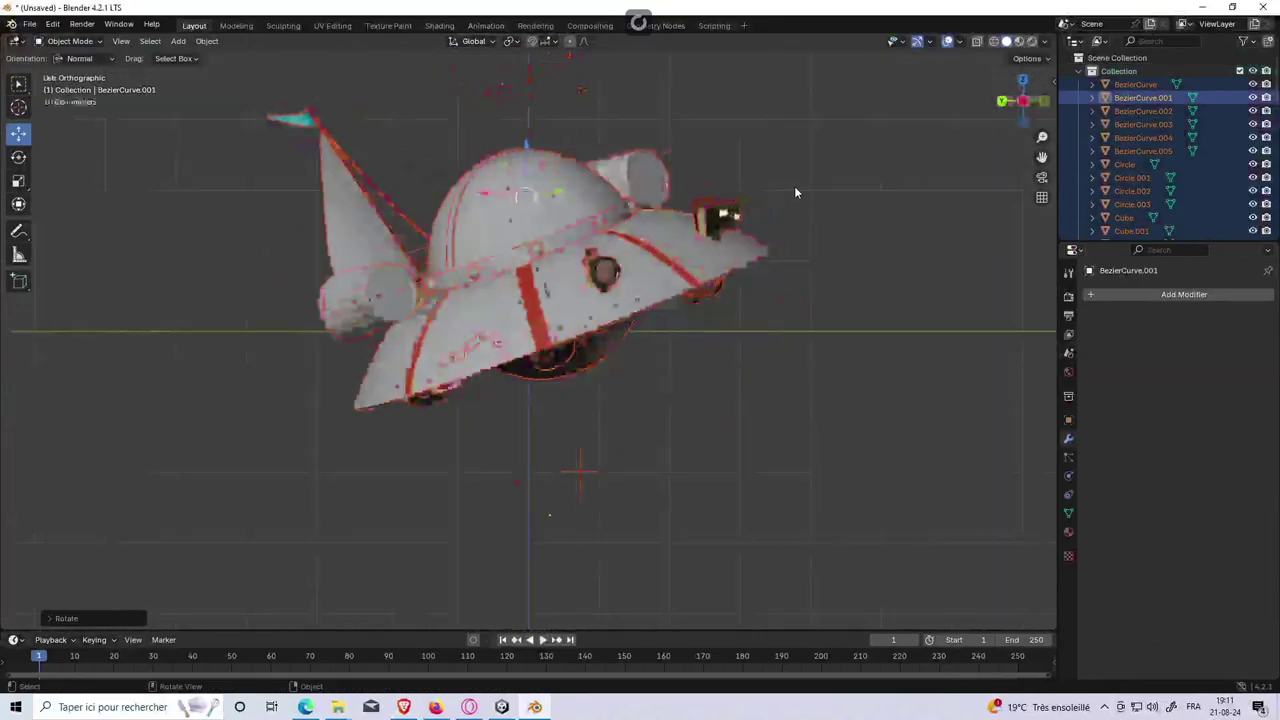
pyautogui.press('r')
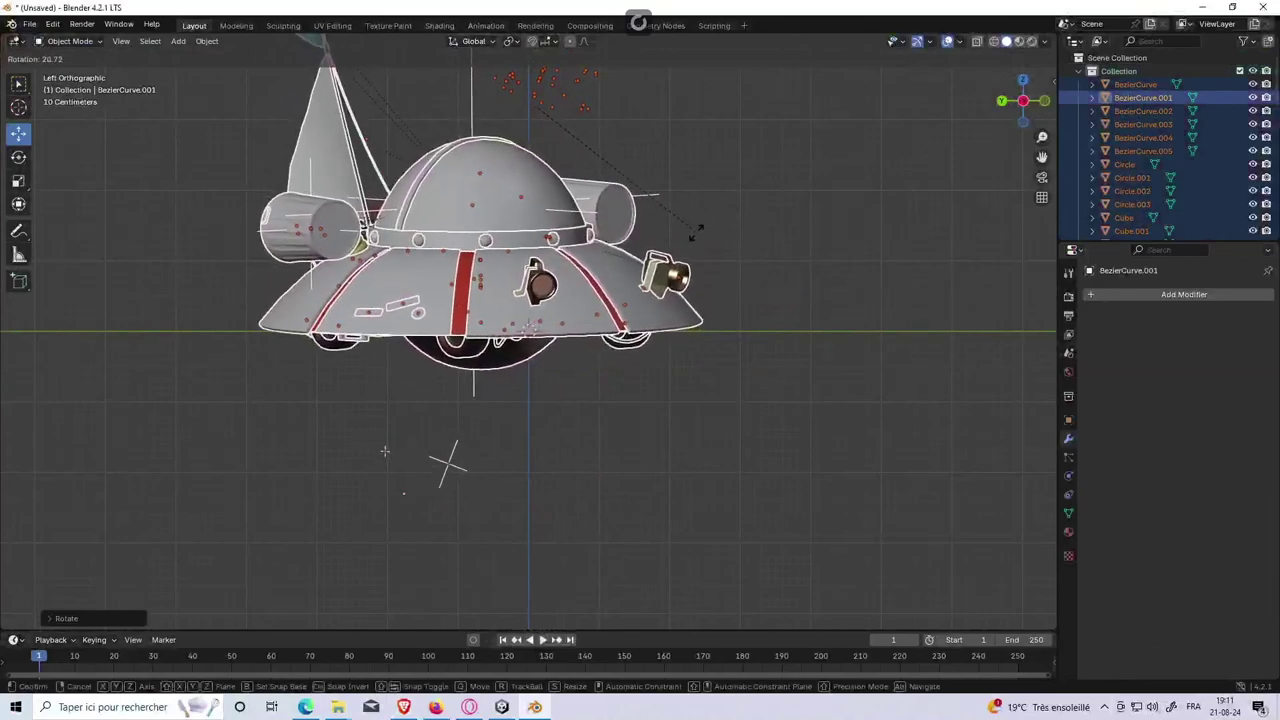
pyautogui.rightClick(643, 286)
pyautogui.scroll(3, 643, 286)
pyautogui.click(1023, 80)
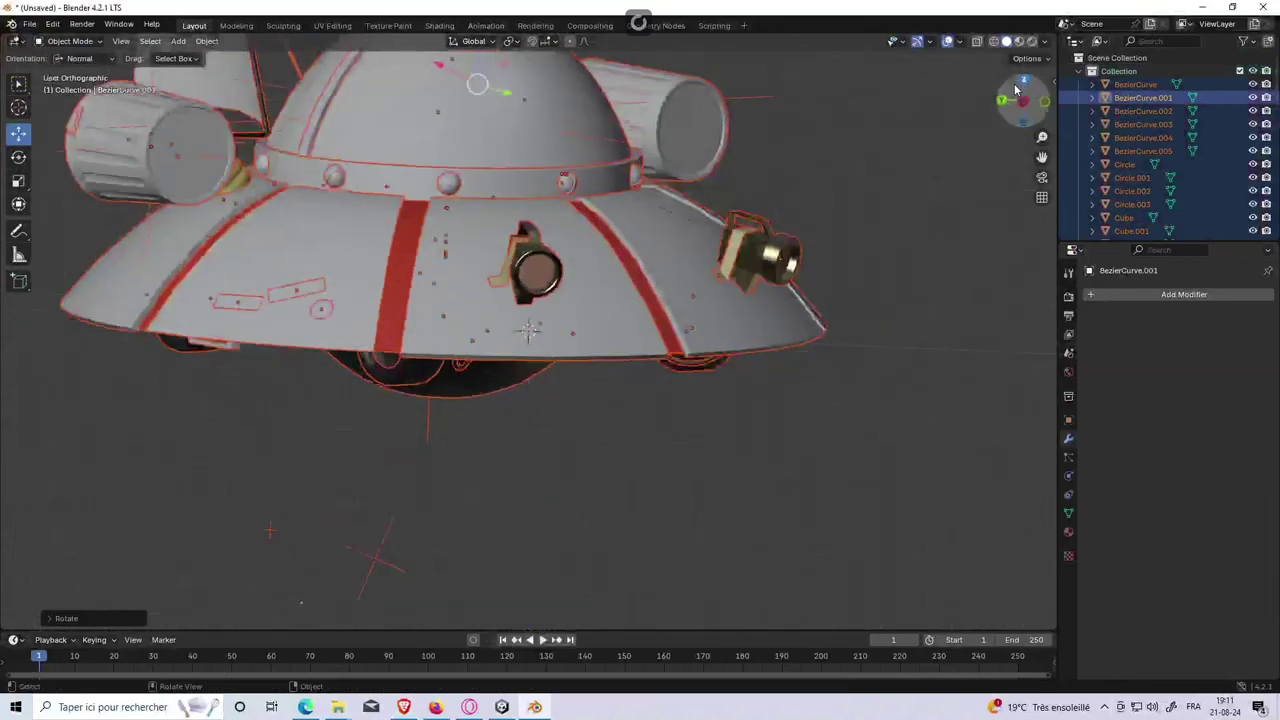
pyautogui.scroll(-4, 854, 170)
pyautogui.press('r')
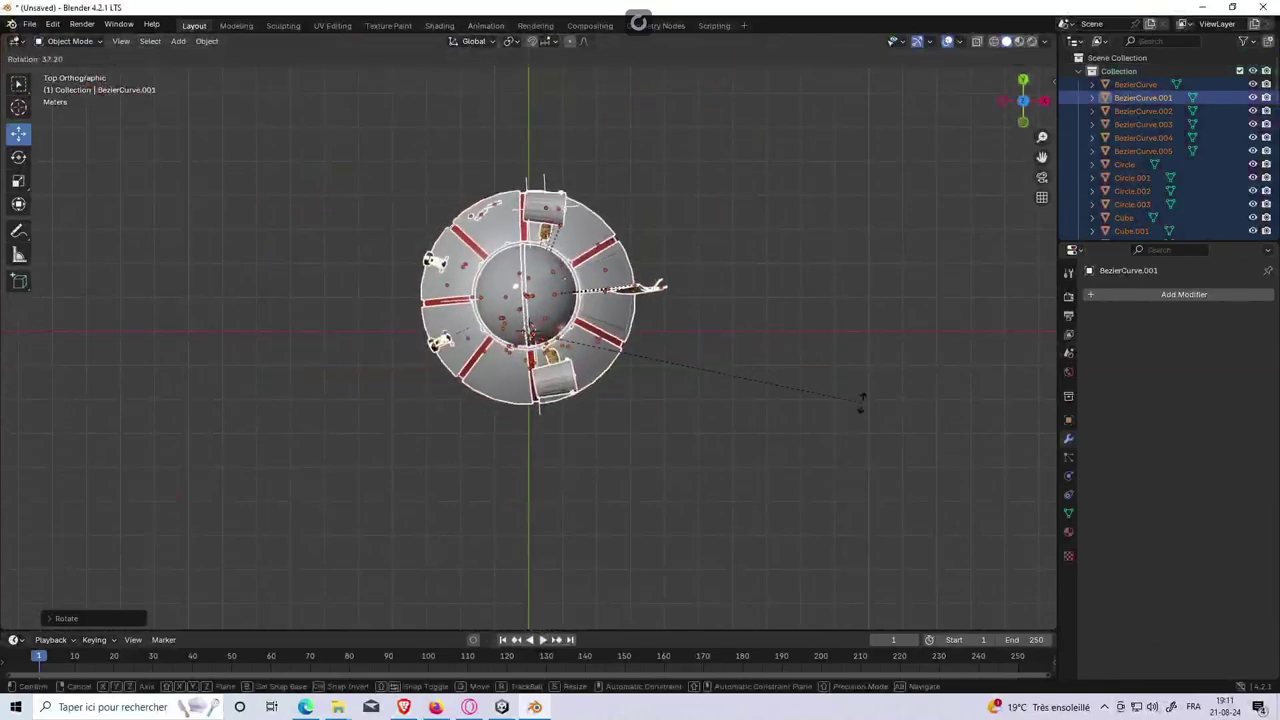
pyautogui.rightClick(820, 260)
pyautogui.press('g')
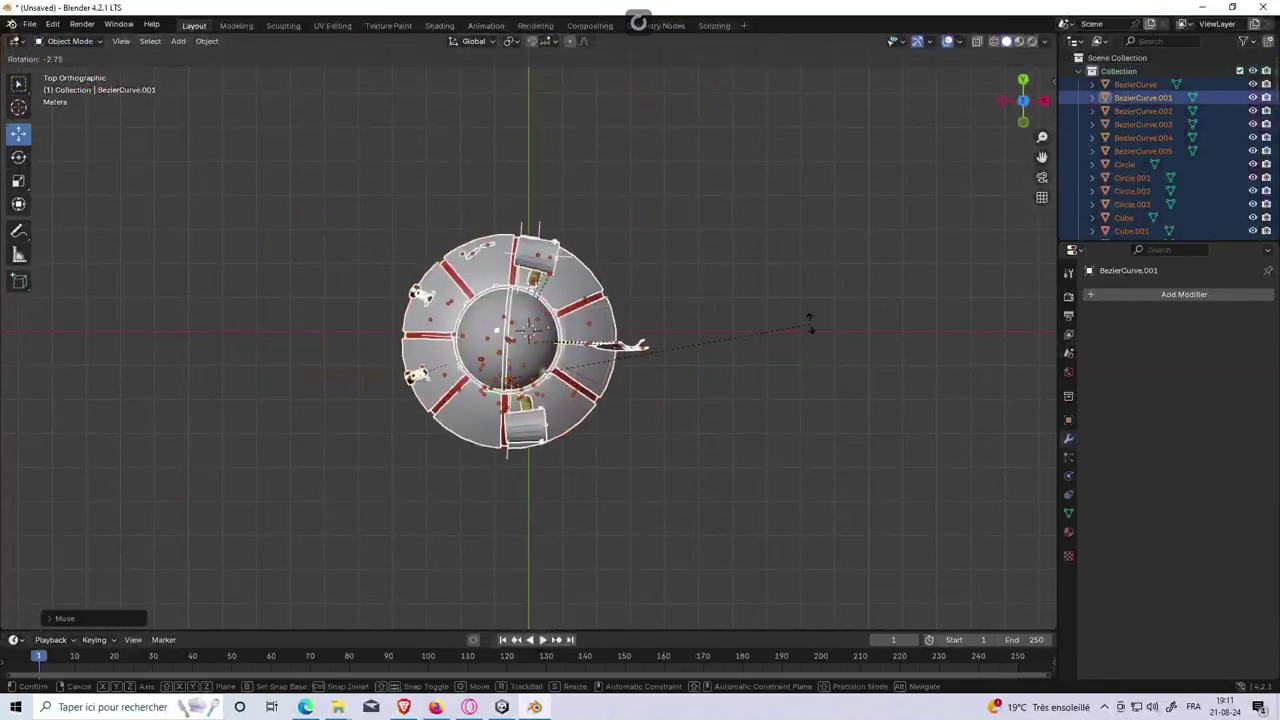
pyautogui.click(826, 318)
pyautogui.press('r')
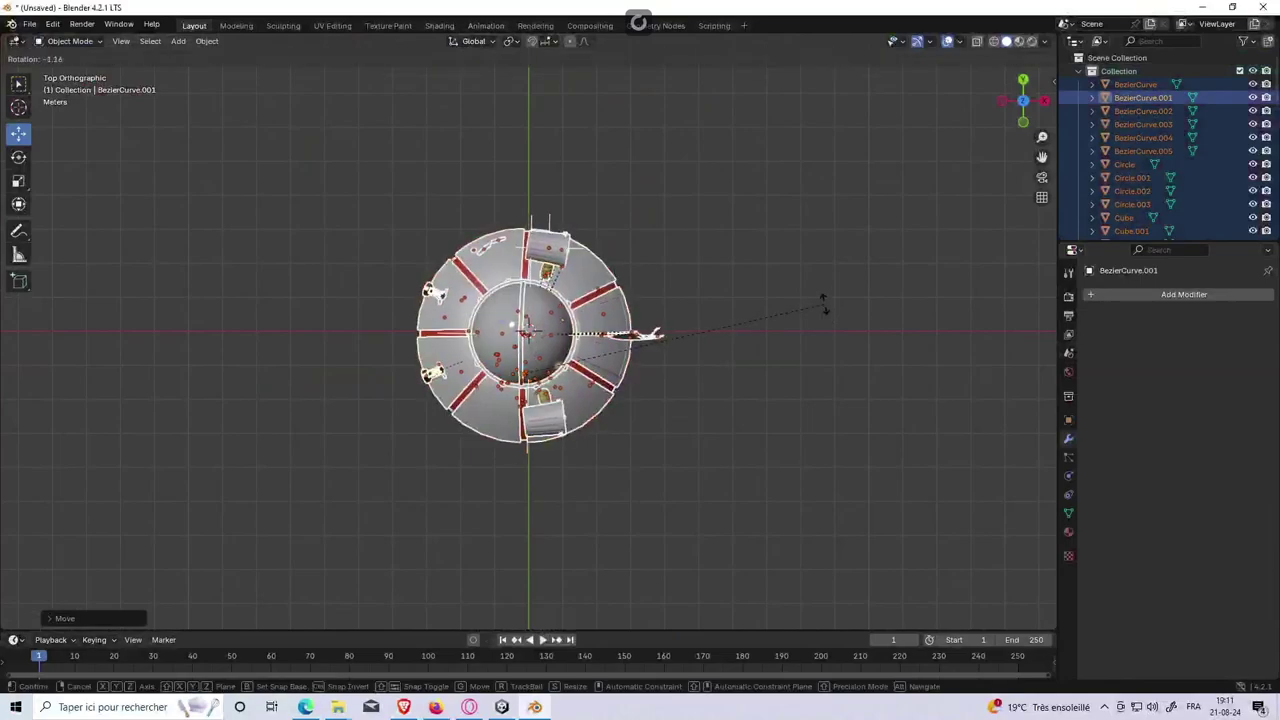
pyautogui.click(822, 300)
pyautogui.click(1023, 122)
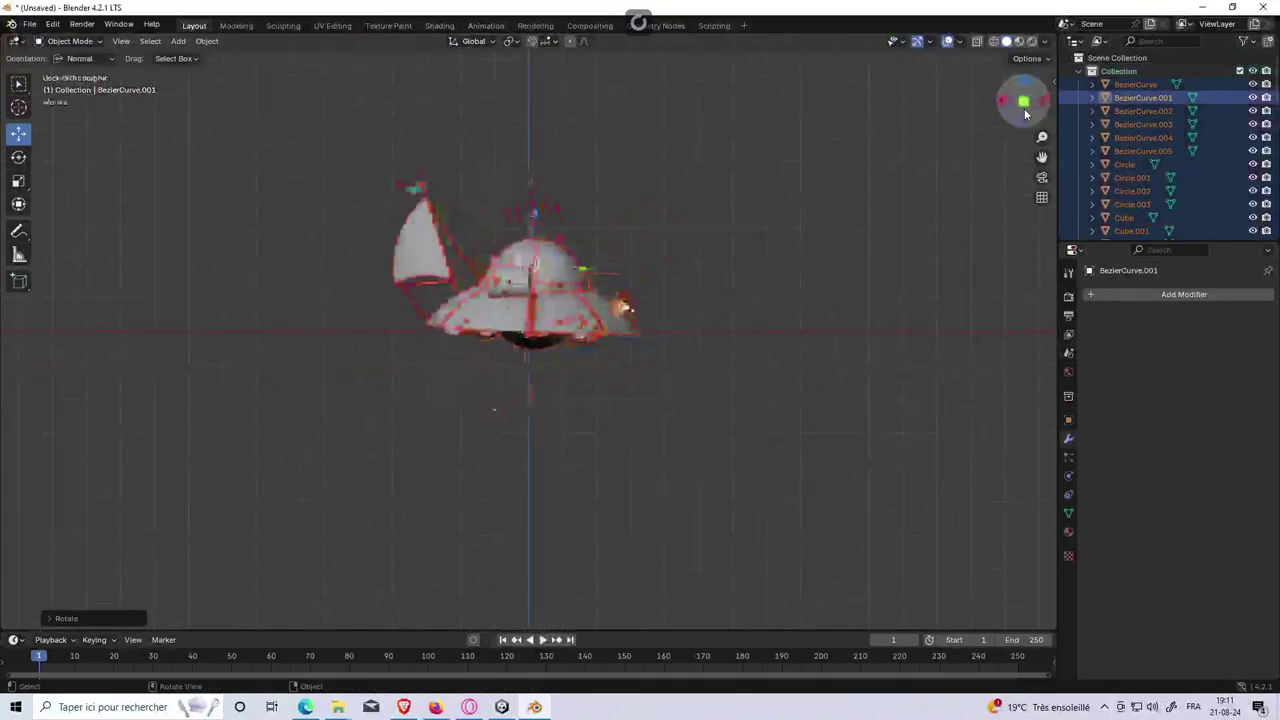
pyautogui.scroll(5, 690, 220)
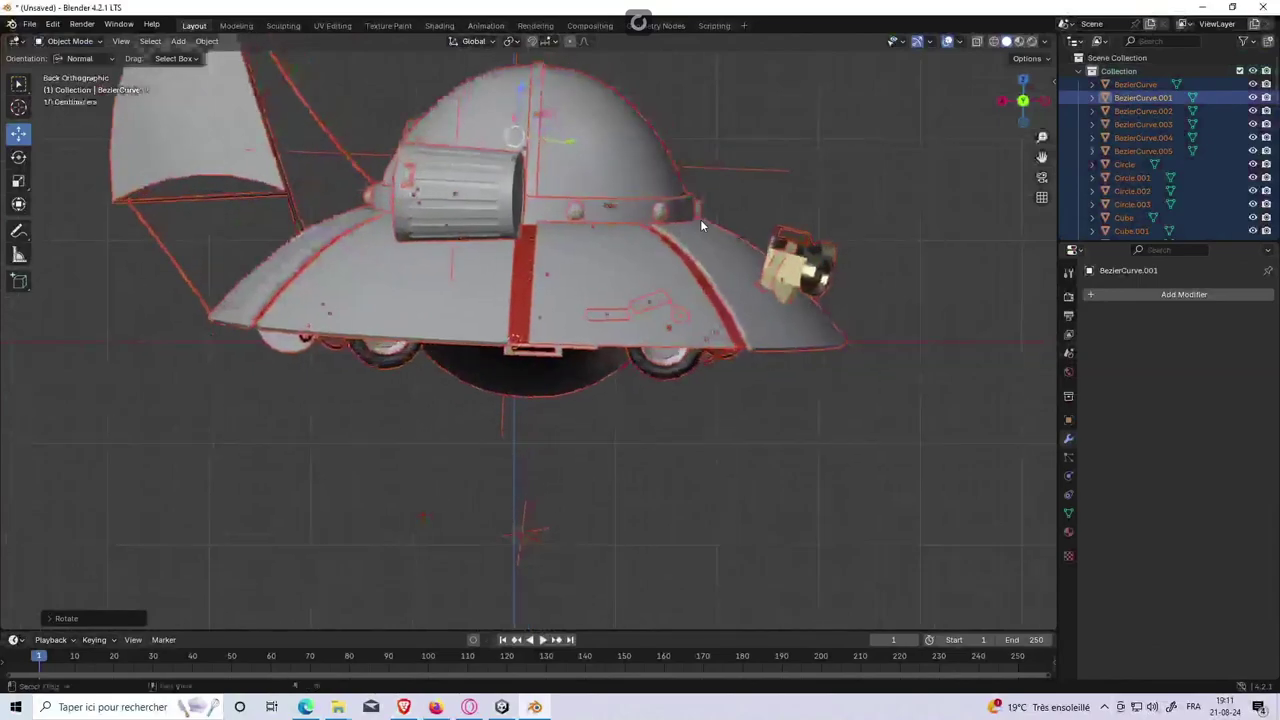
# Step: Rotate the ship level in back and left orthographic views, nudging it slightly up and right
pyautogui.press('r')
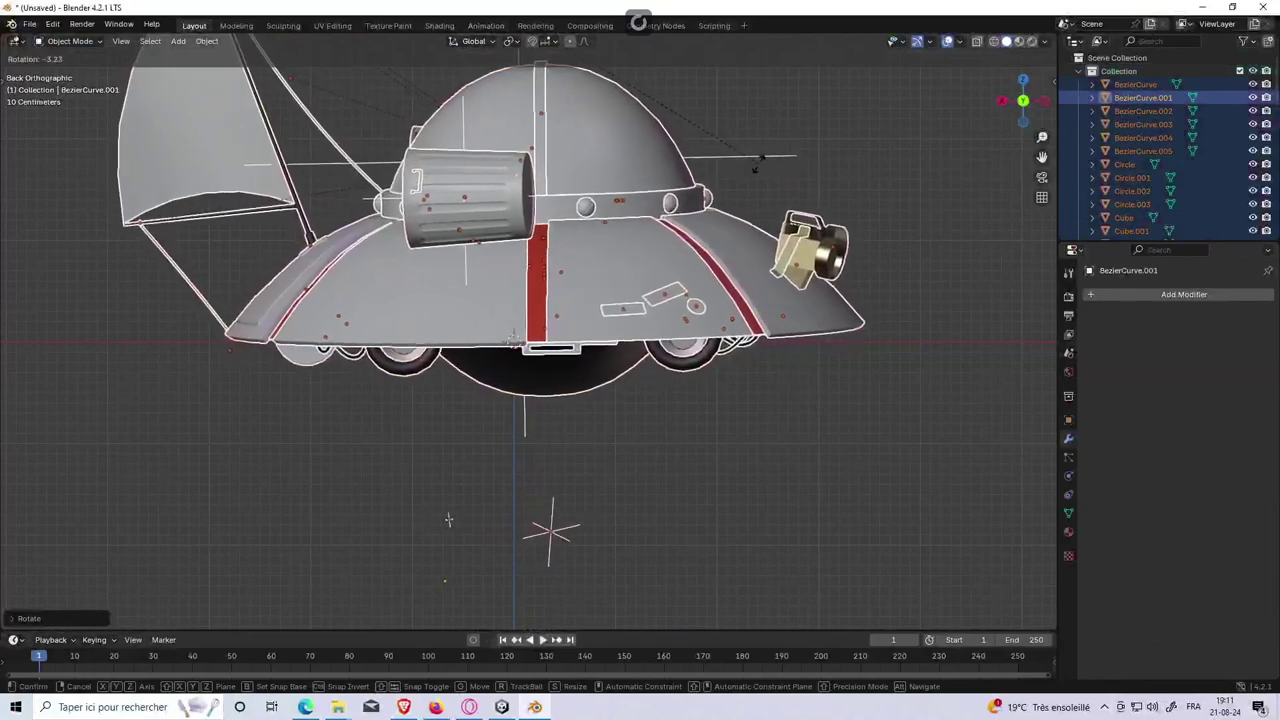
pyautogui.click(809, 162)
pyautogui.click(1043, 101)
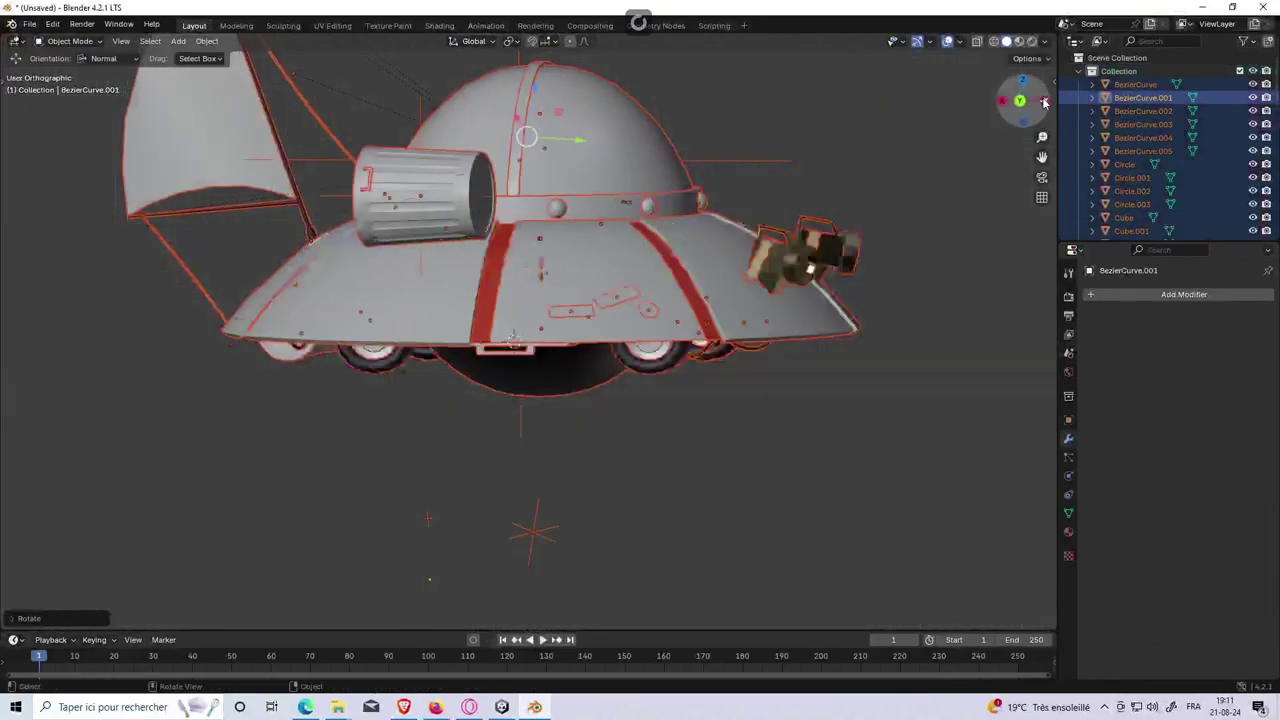
pyautogui.press('g')
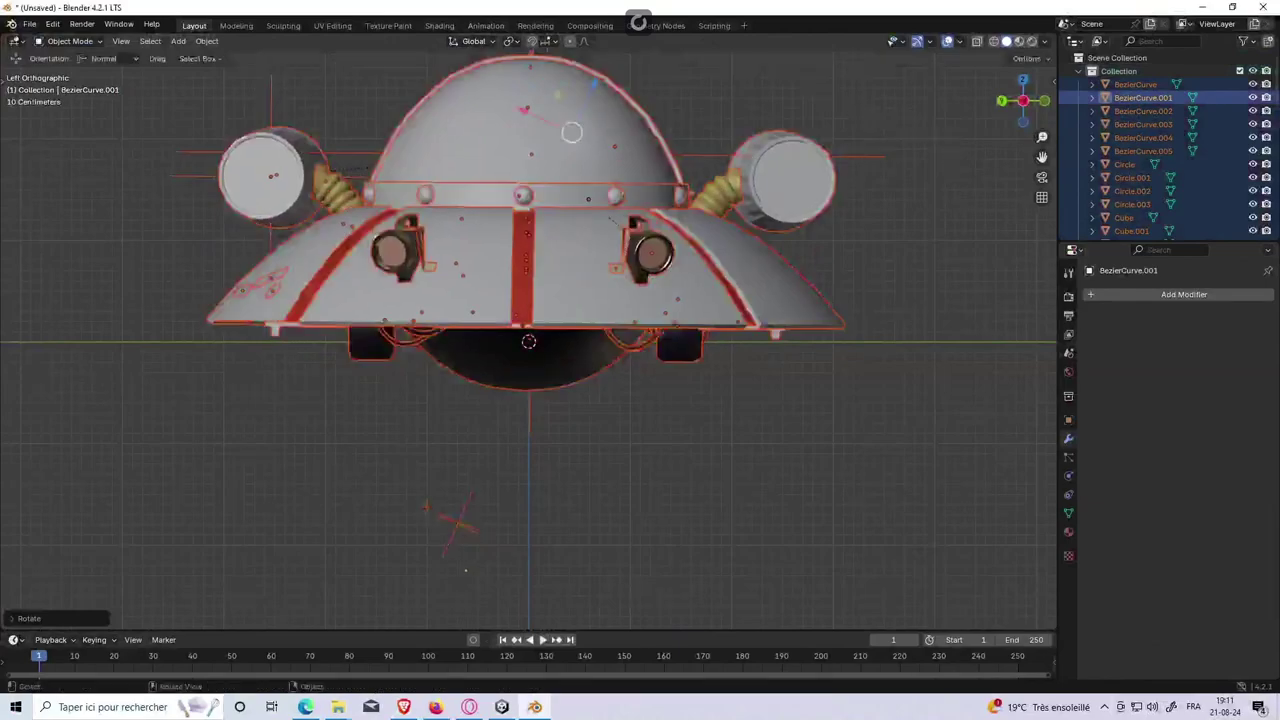
pyautogui.click(952, 181)
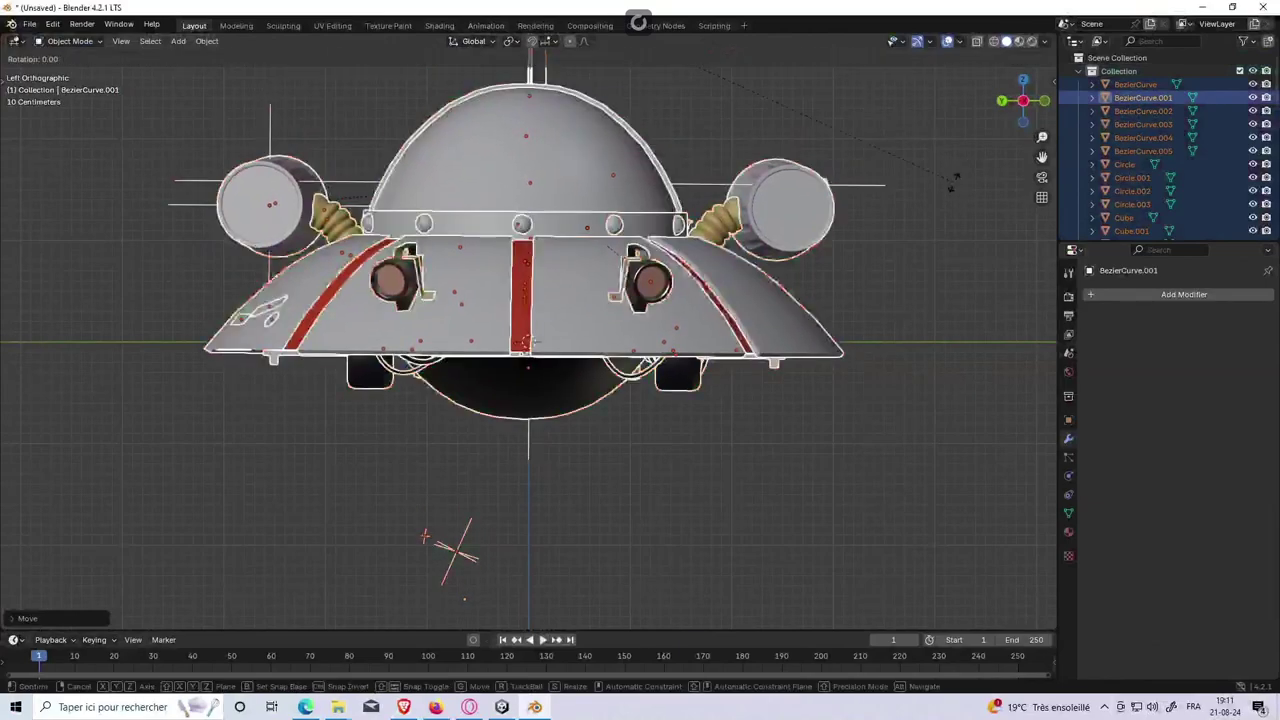
pyautogui.press('r')
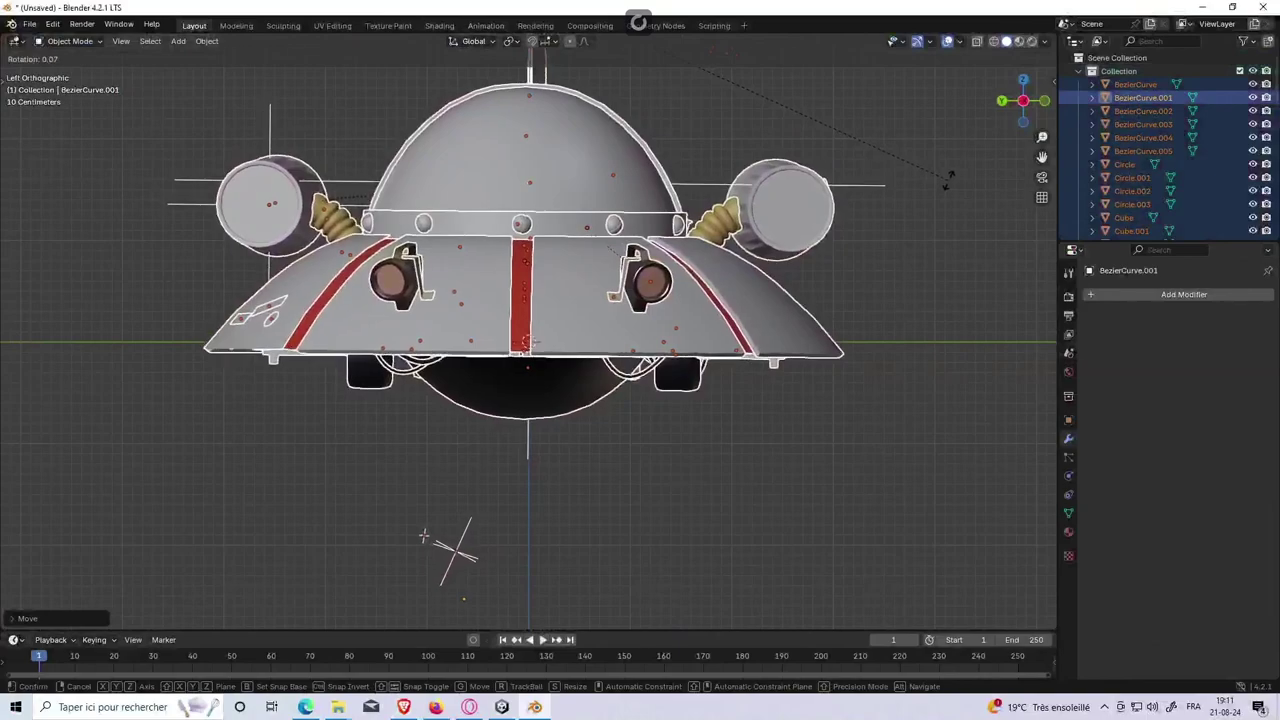
pyautogui.click(950, 184)
pyautogui.press('g')
pyautogui.click(957, 163)
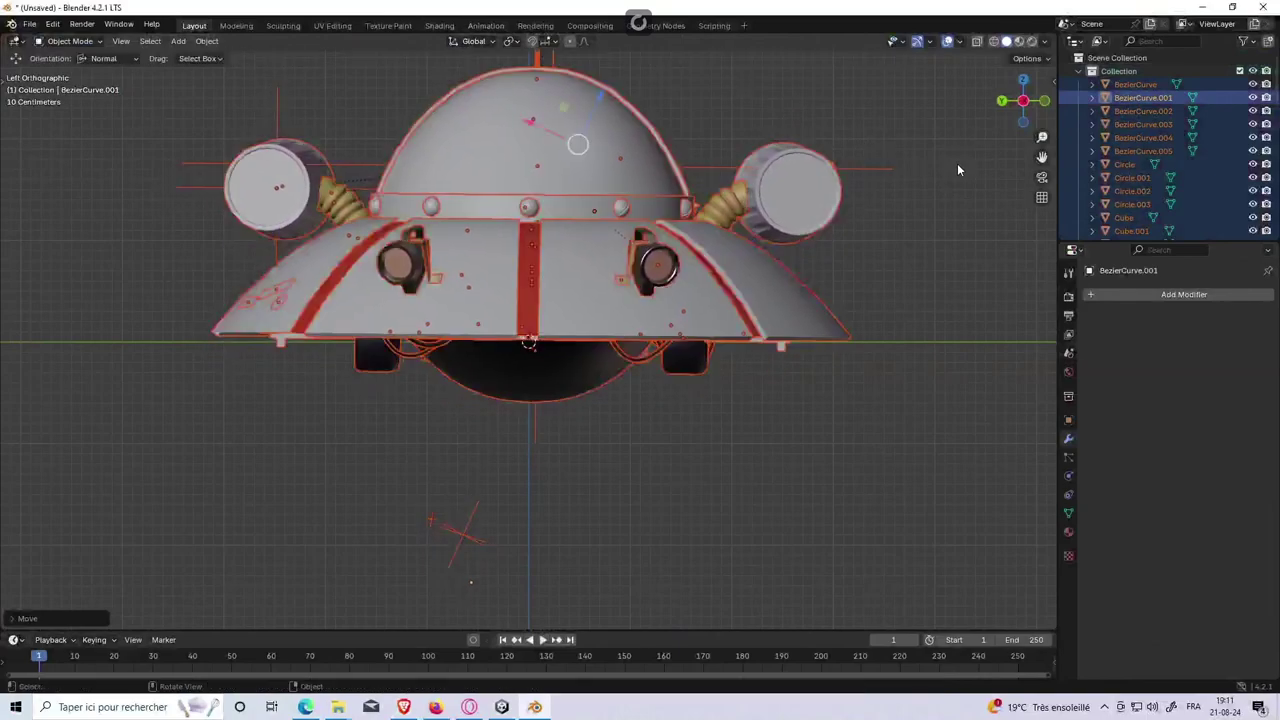
# Step: Switch to wireframe shading and apply two small rotations to level the ship
pyautogui.press('z')
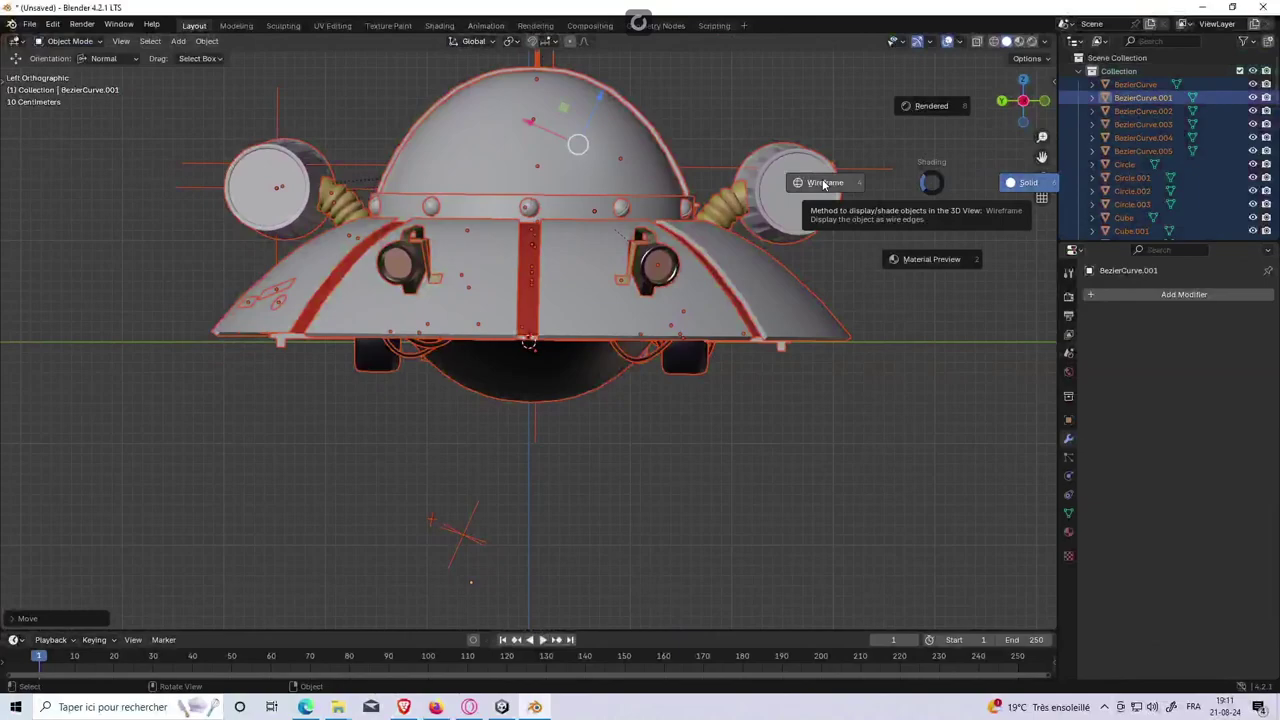
pyautogui.click(822, 183)
pyautogui.scroll(2, 772, 260)
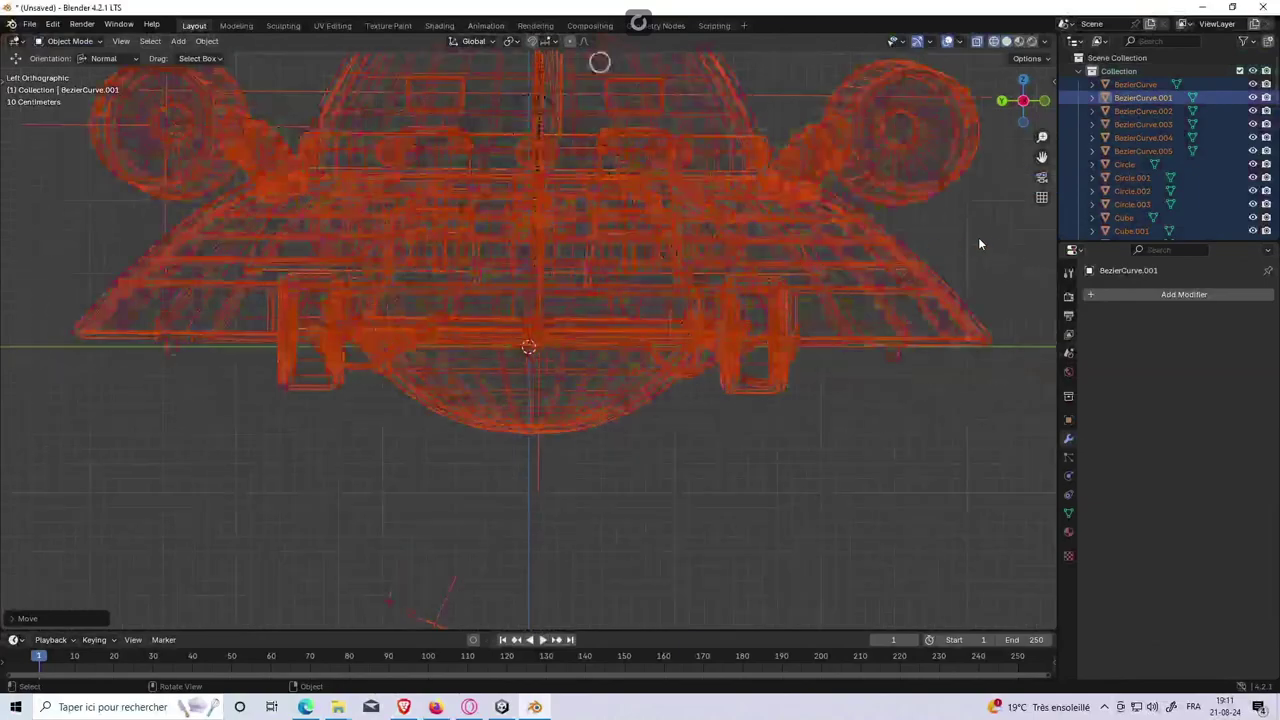
pyautogui.press('r')
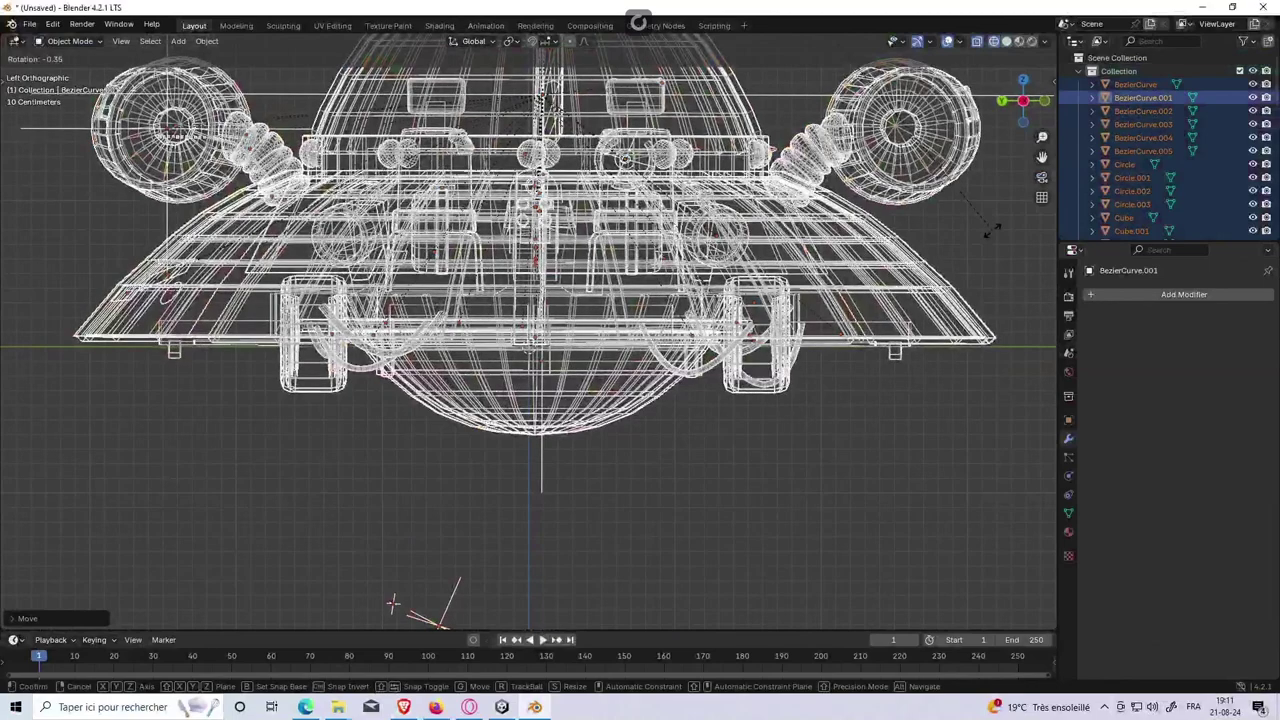
pyautogui.click(990, 230)
pyautogui.press('a')
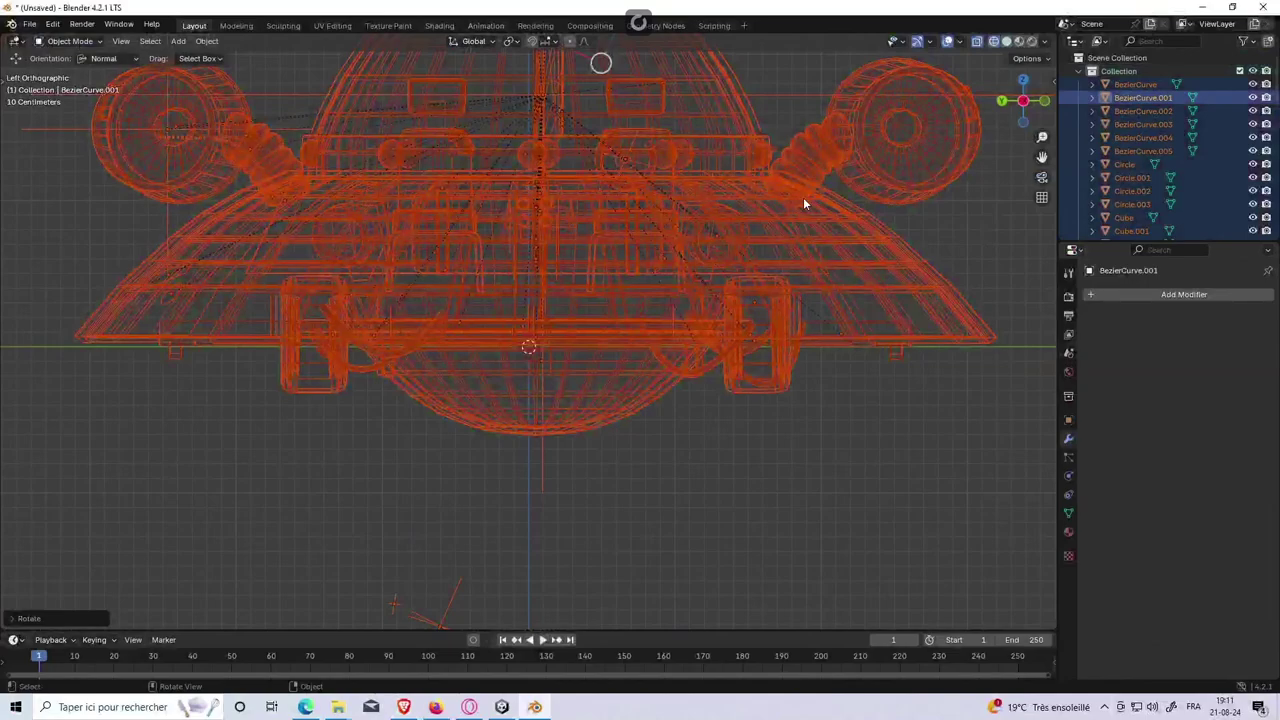
pyautogui.press('r')
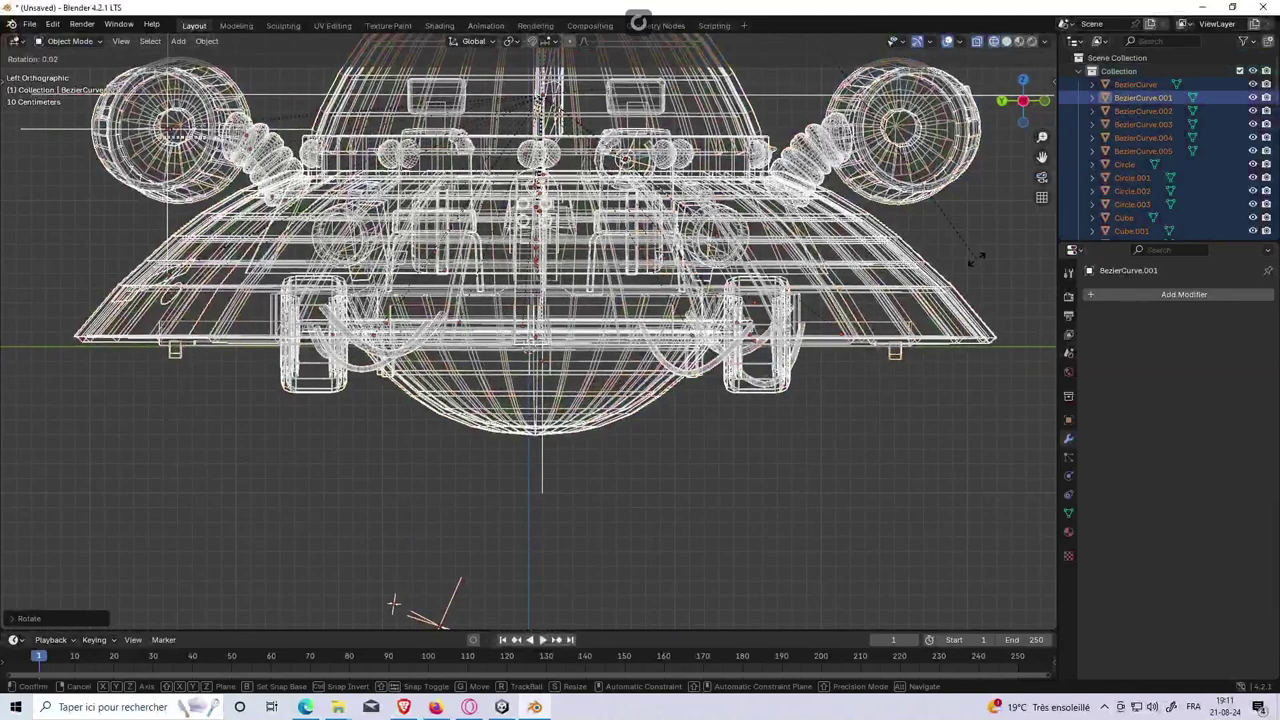
pyautogui.click(1000, 240)
# Step: Move the ship 0.2571 m along X in the front view, then return to solid shading
pyautogui.moveTo(1022, 102); pyautogui.dragTo(894, 243)
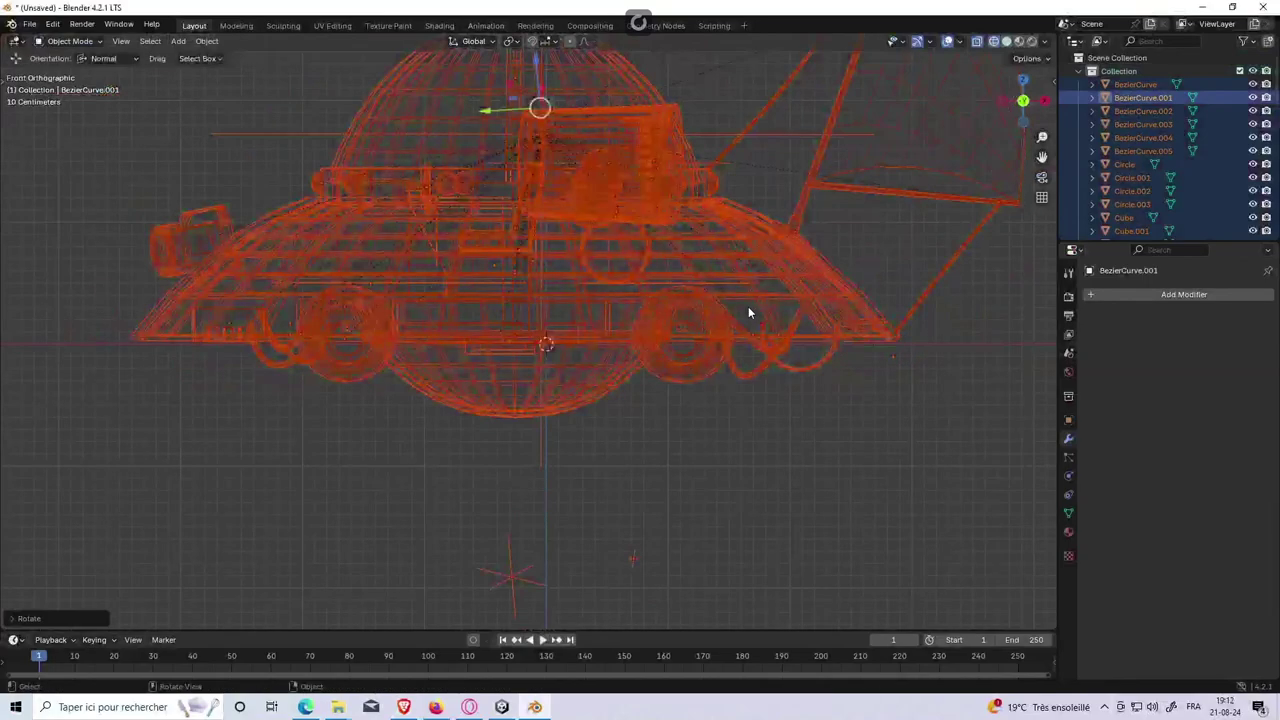
pyautogui.press('g')
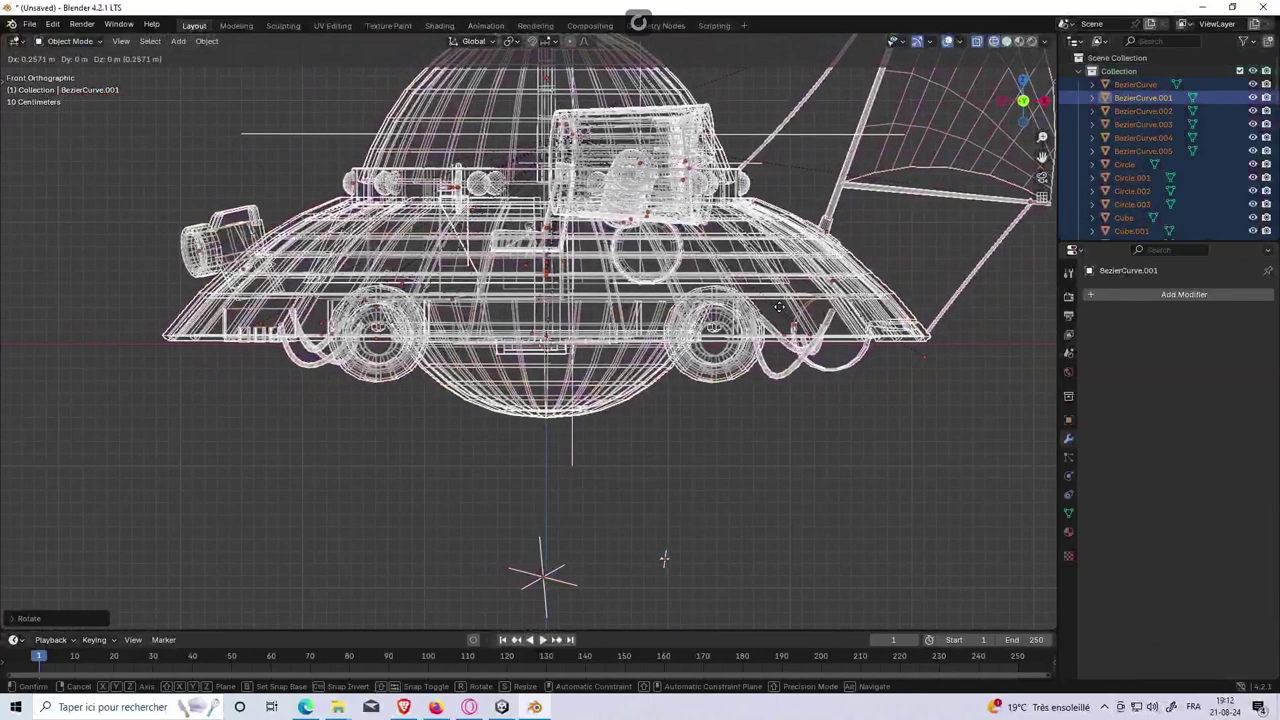
pyautogui.click(779, 306)
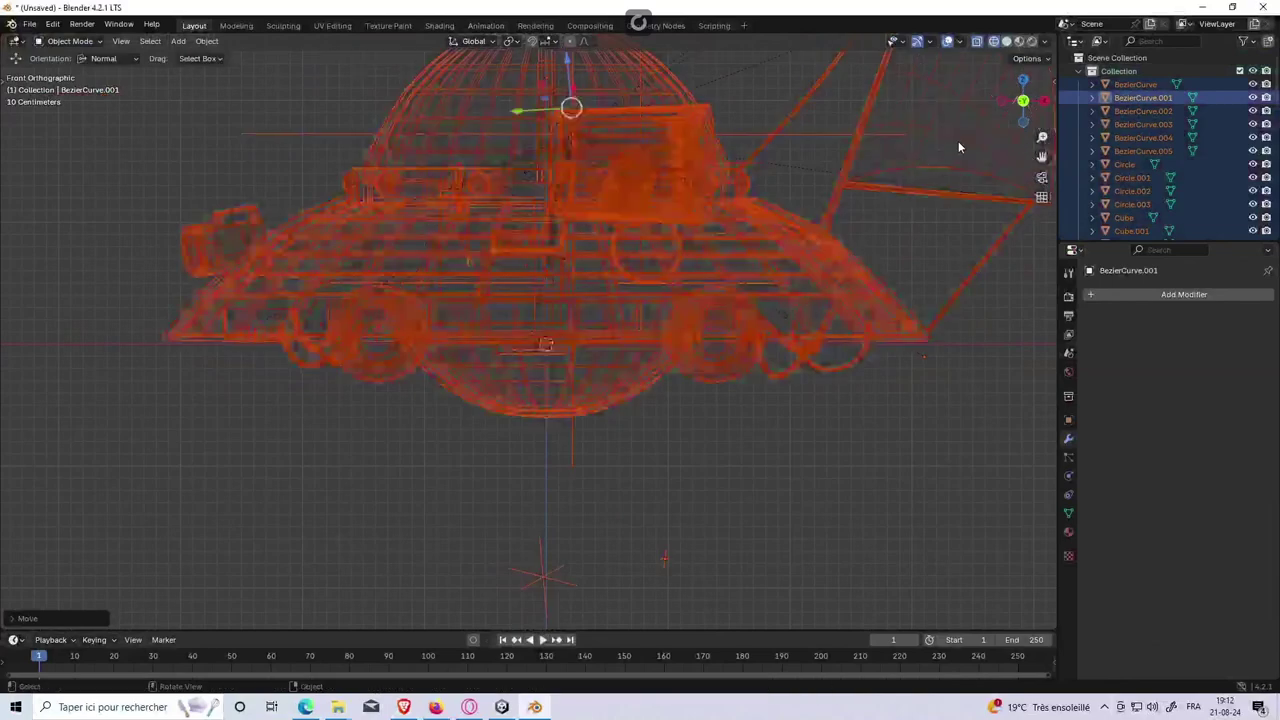
pyautogui.click(1023, 100)
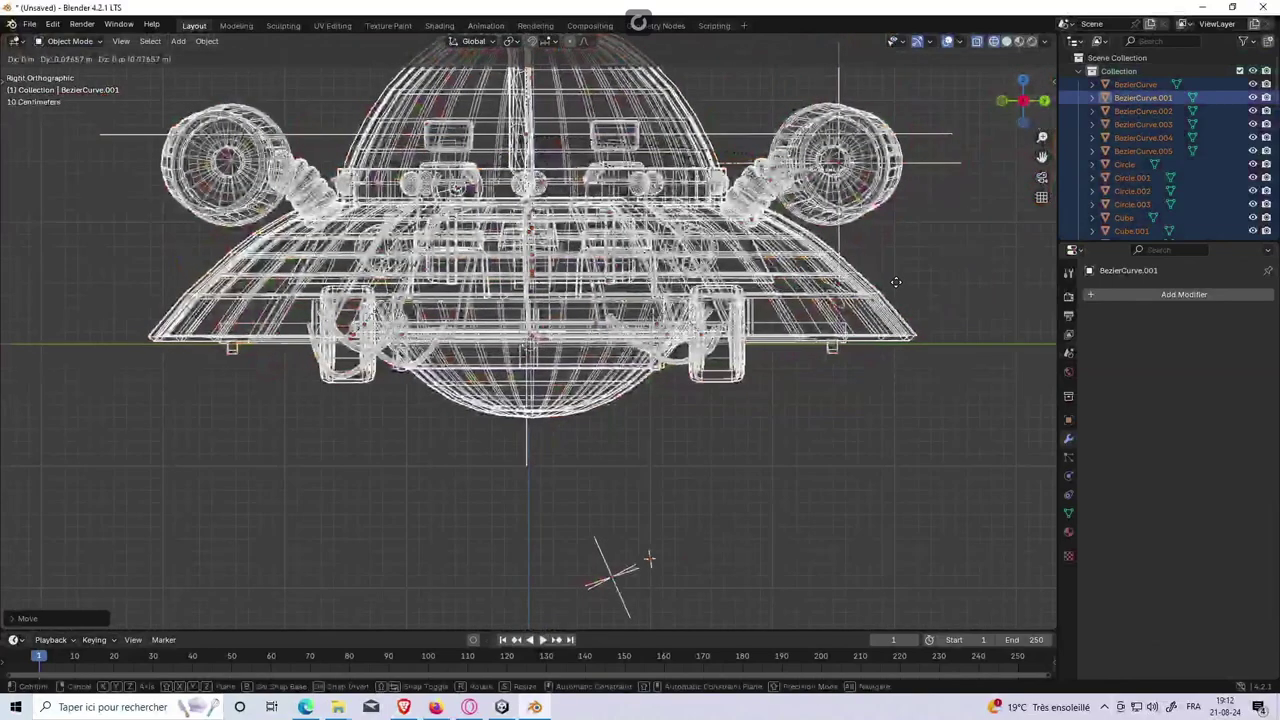
pyautogui.click(953, 236)
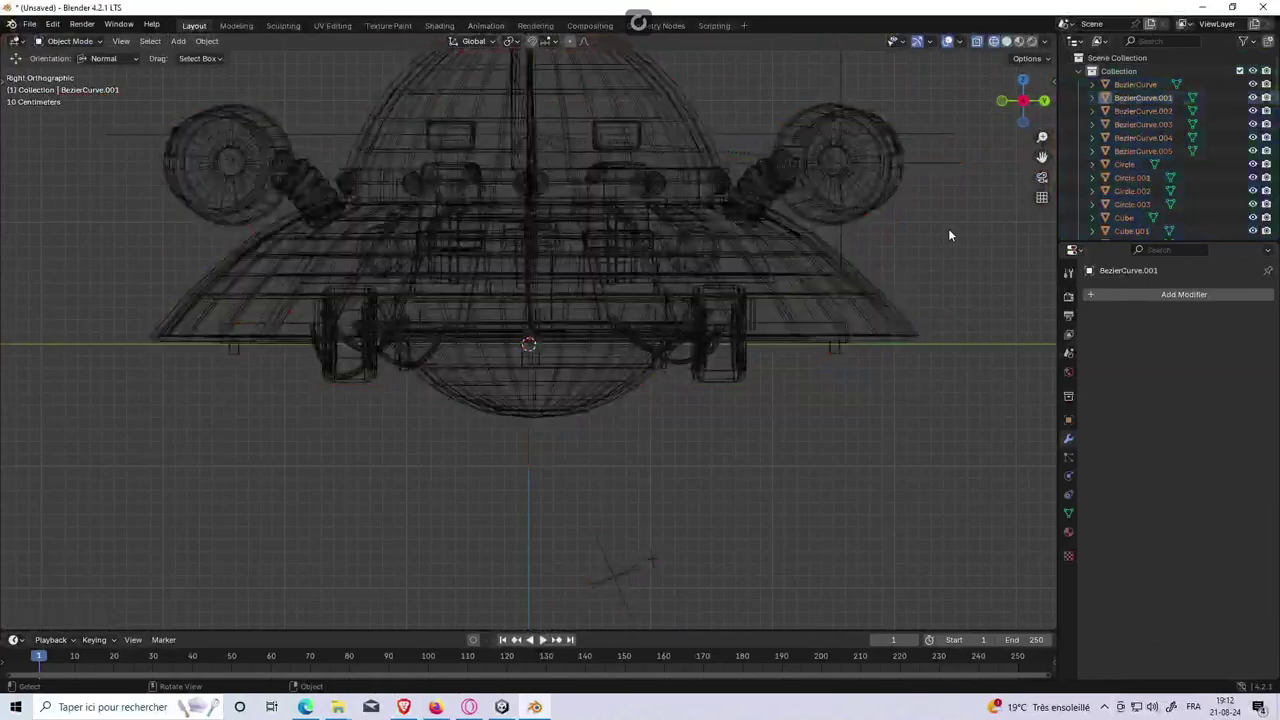
pyautogui.moveTo(948, 228)
pyautogui.mouseDown(button='middle')
pyautogui.moveTo(878, 272)
pyautogui.moveTo(714, 294)
pyautogui.mouseUp(button='middle')
pyautogui.press('z')
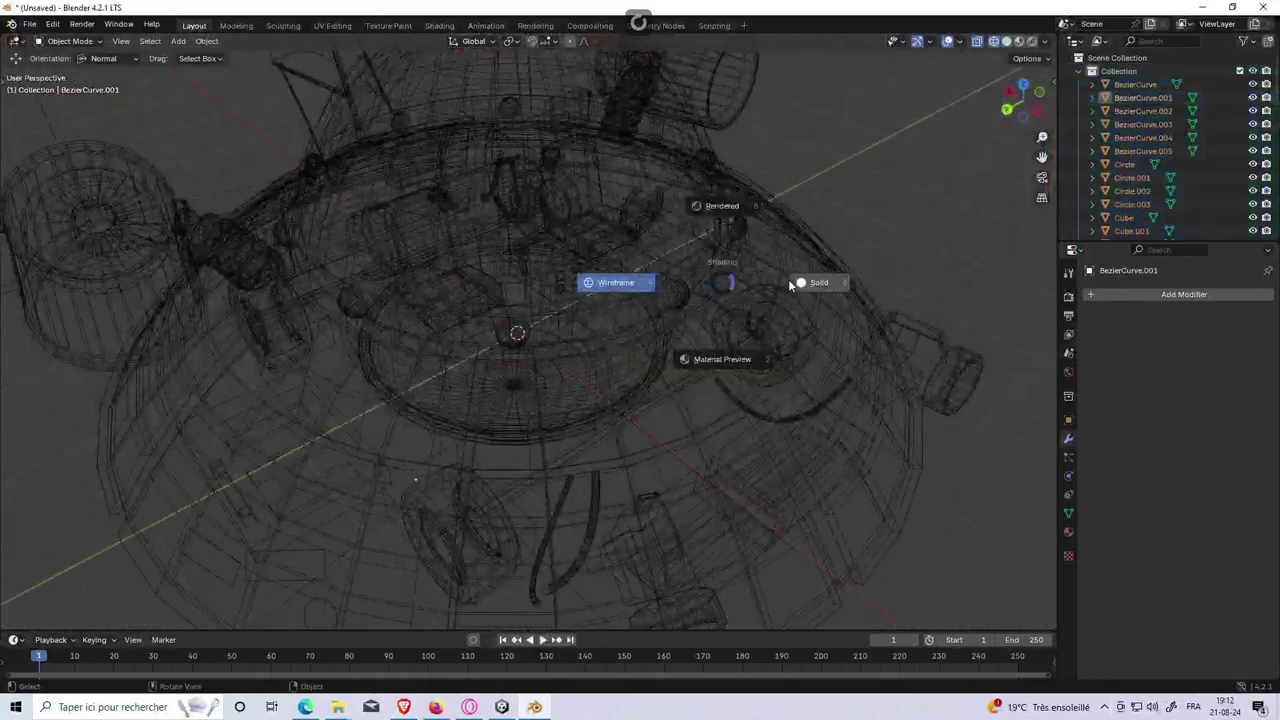
pyautogui.click(788, 279)
pyautogui.scroll(-4, 830, 232)
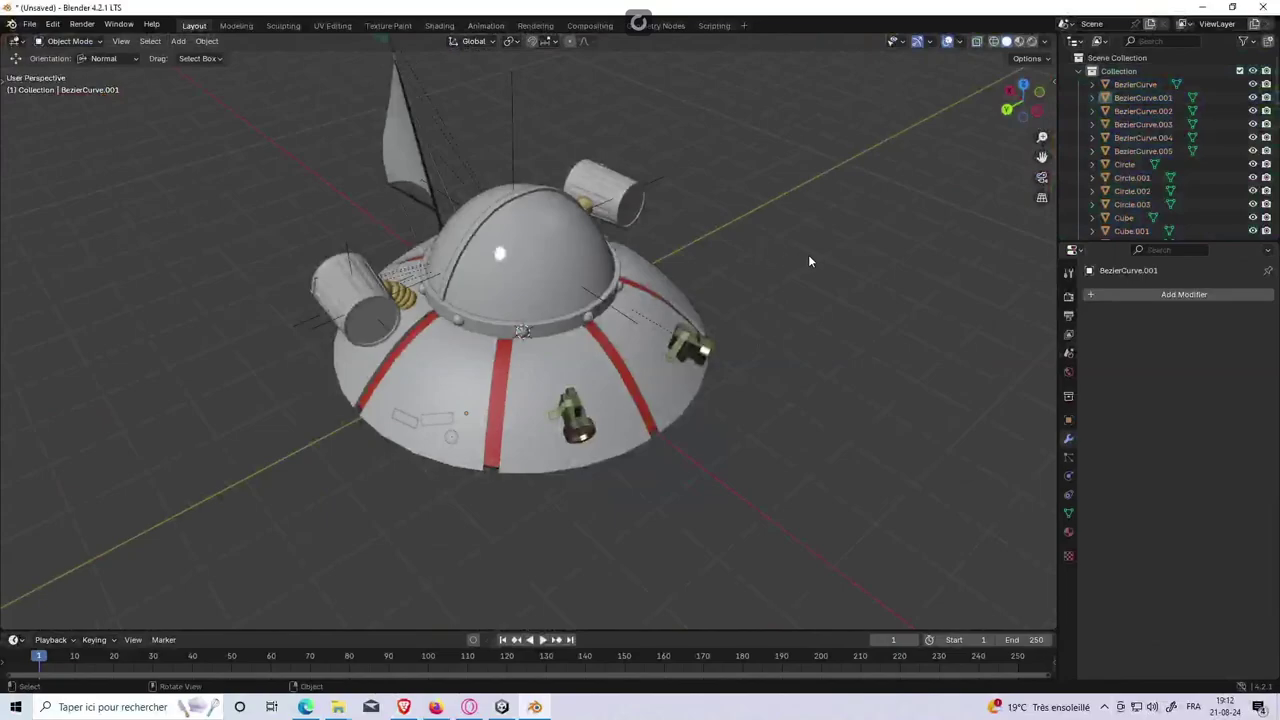
# Step: Select all ship objects and set their origin to the 3D cursor
pyautogui.moveTo(808, 254)
pyautogui.mouseDown(button='middle')
pyautogui.moveTo(767, 215)
pyautogui.moveTo(652, 225)
pyautogui.mouseUp(button='middle')
pyautogui.press('a')
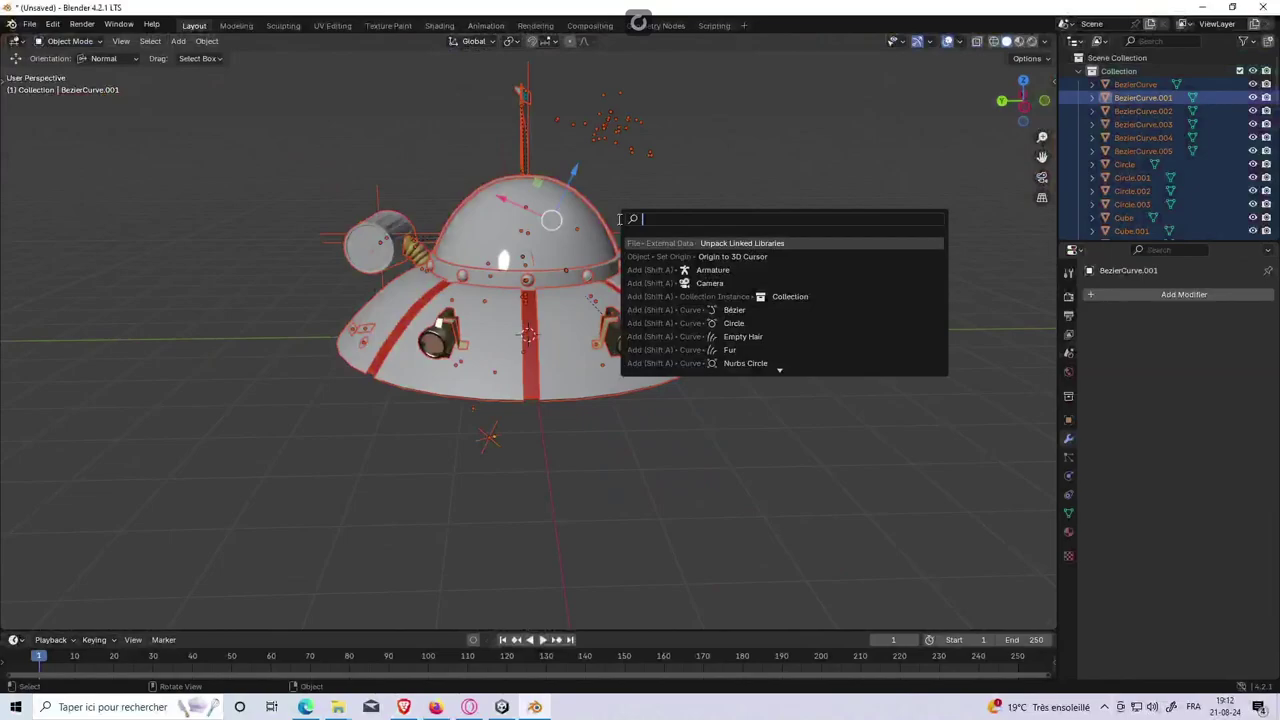
pyautogui.press('Down')
pyautogui.press('Return')
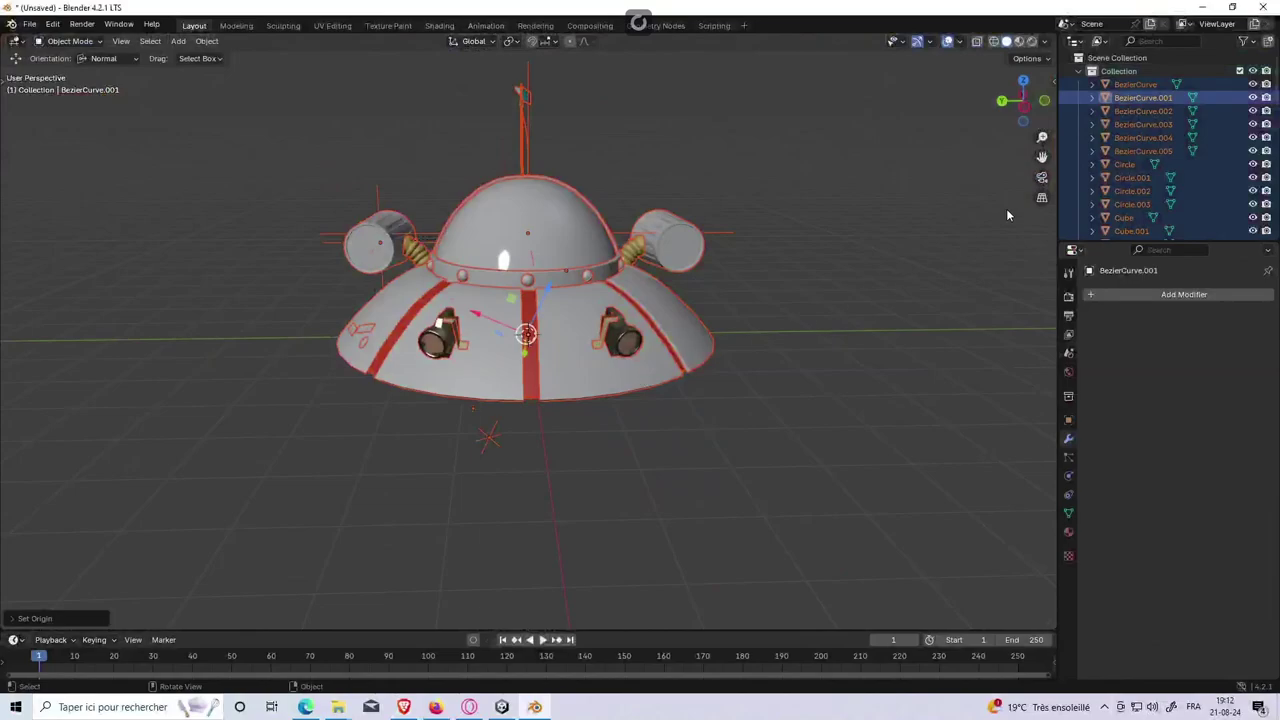
# Step: Box-select and delete the stray empty below the saucer
pyautogui.moveTo(480, 428); pyautogui.dragTo(568, 498)
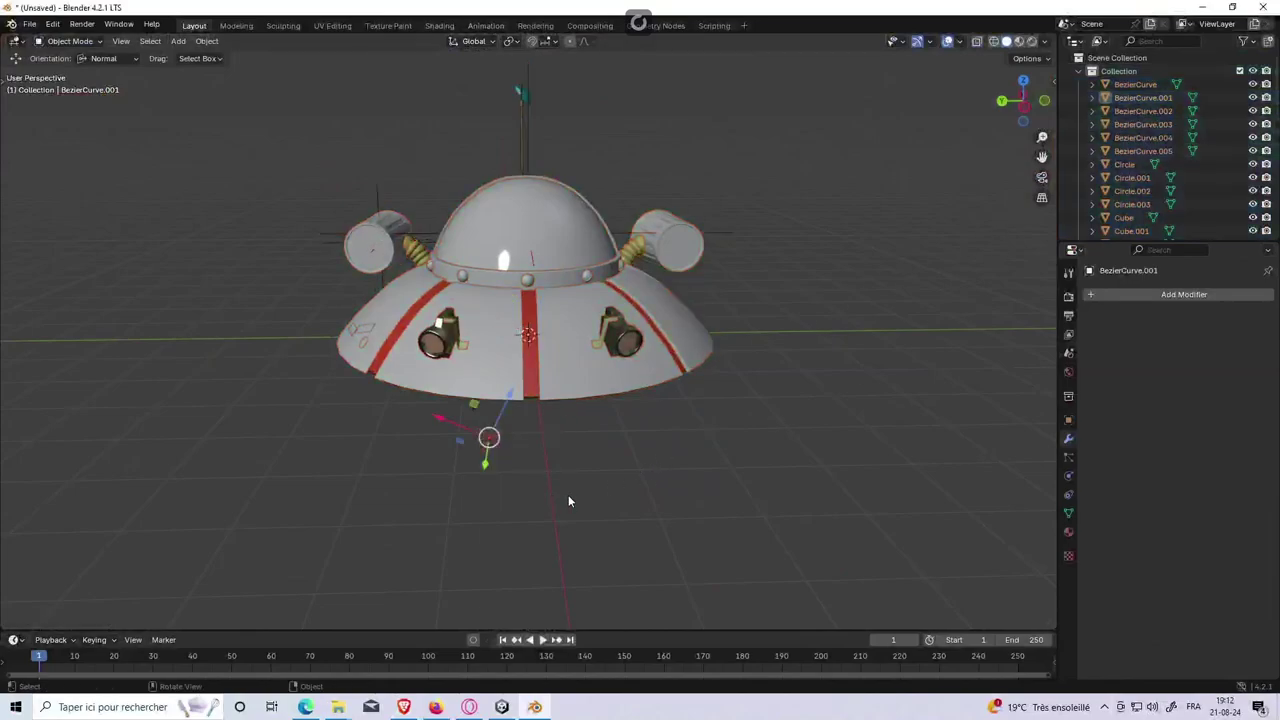
pyautogui.press('Delete')
pyautogui.click(626, 336)
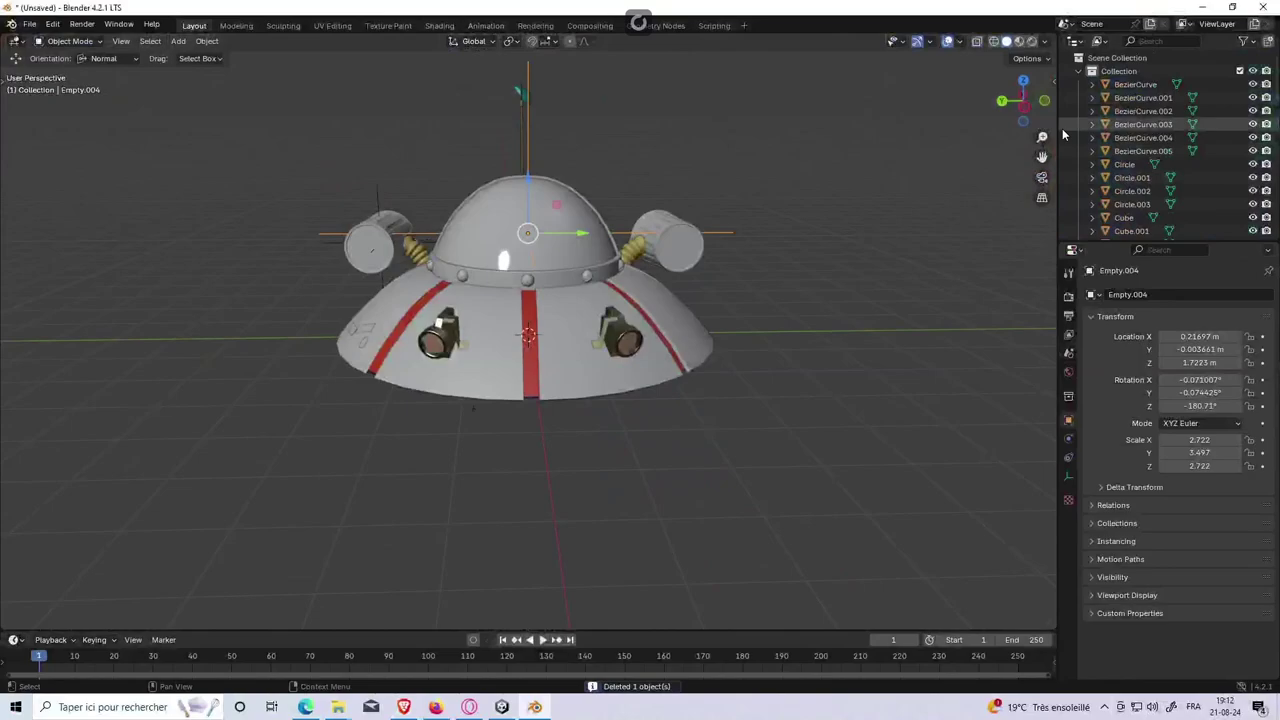
pyautogui.click(810, 156)
pyautogui.moveTo(746, 158); pyautogui.dragTo(863, 216)
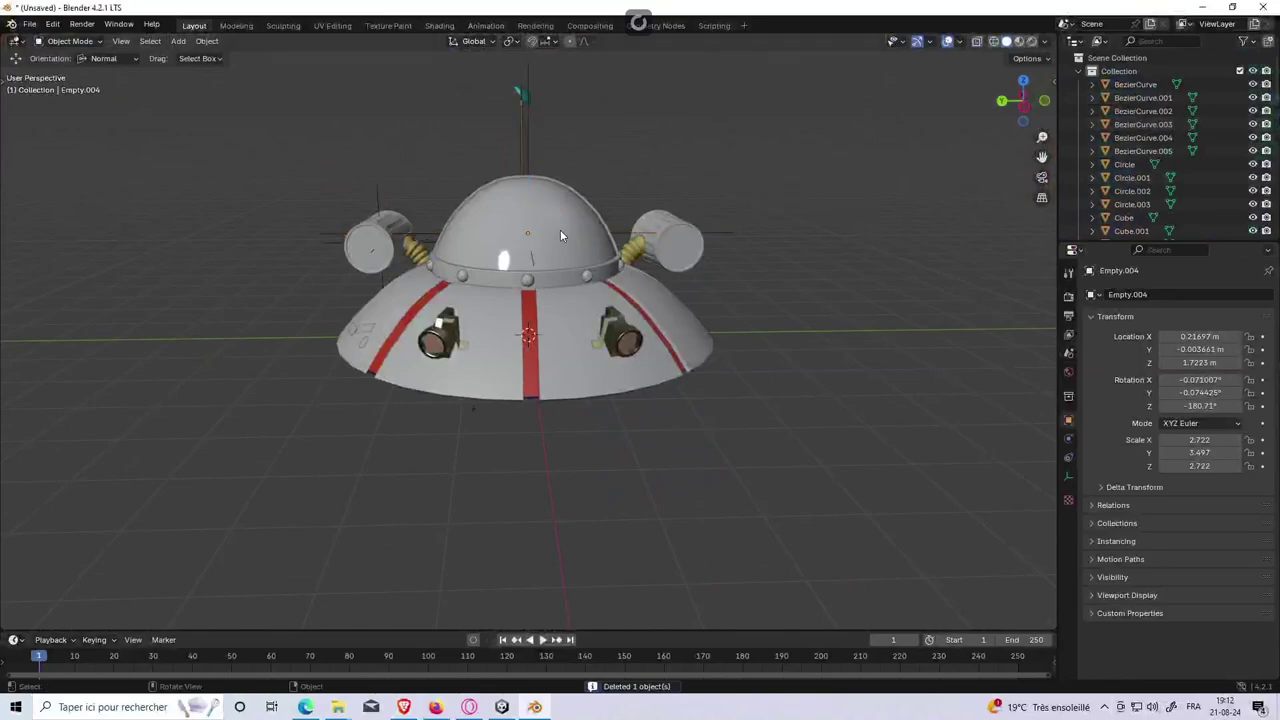
# Step: Select the ship parts and show BezierCurve's transform values: location 0 m, rotation 21.556°, 13.42°, −38.16°
pyautogui.click(530, 236)
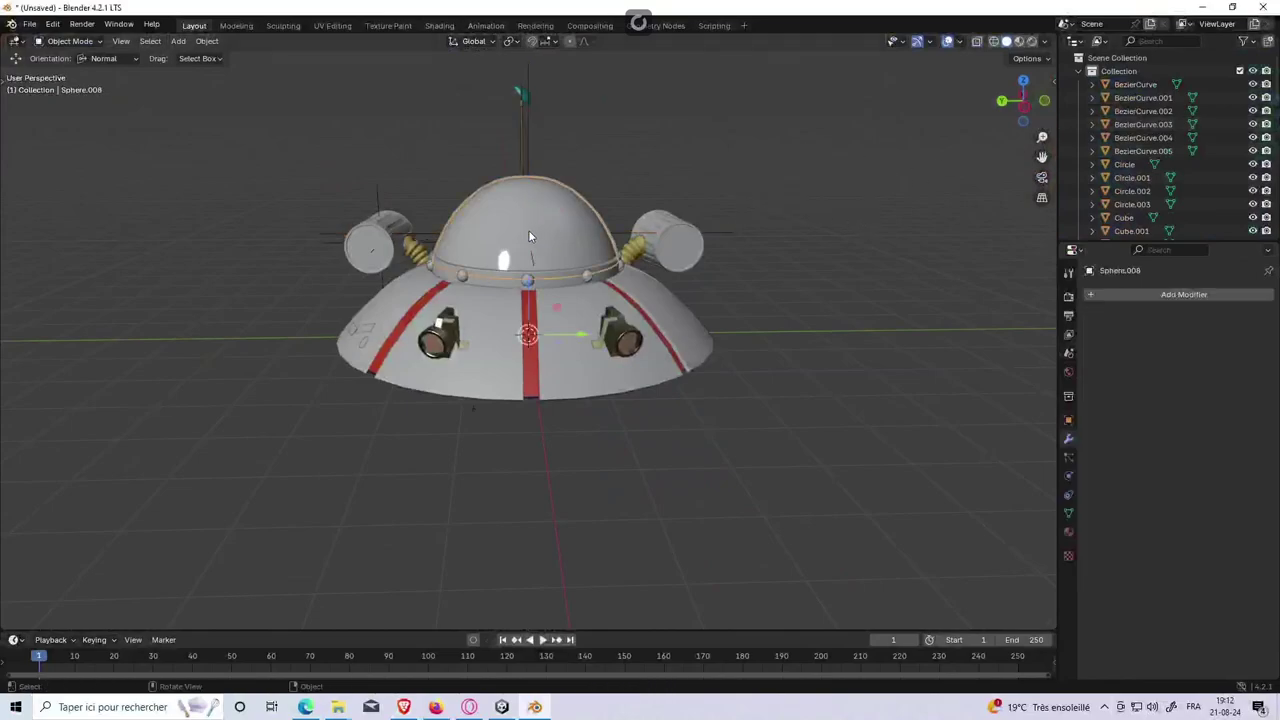
pyautogui.click(1135, 85)
pyautogui.click(1128, 72)
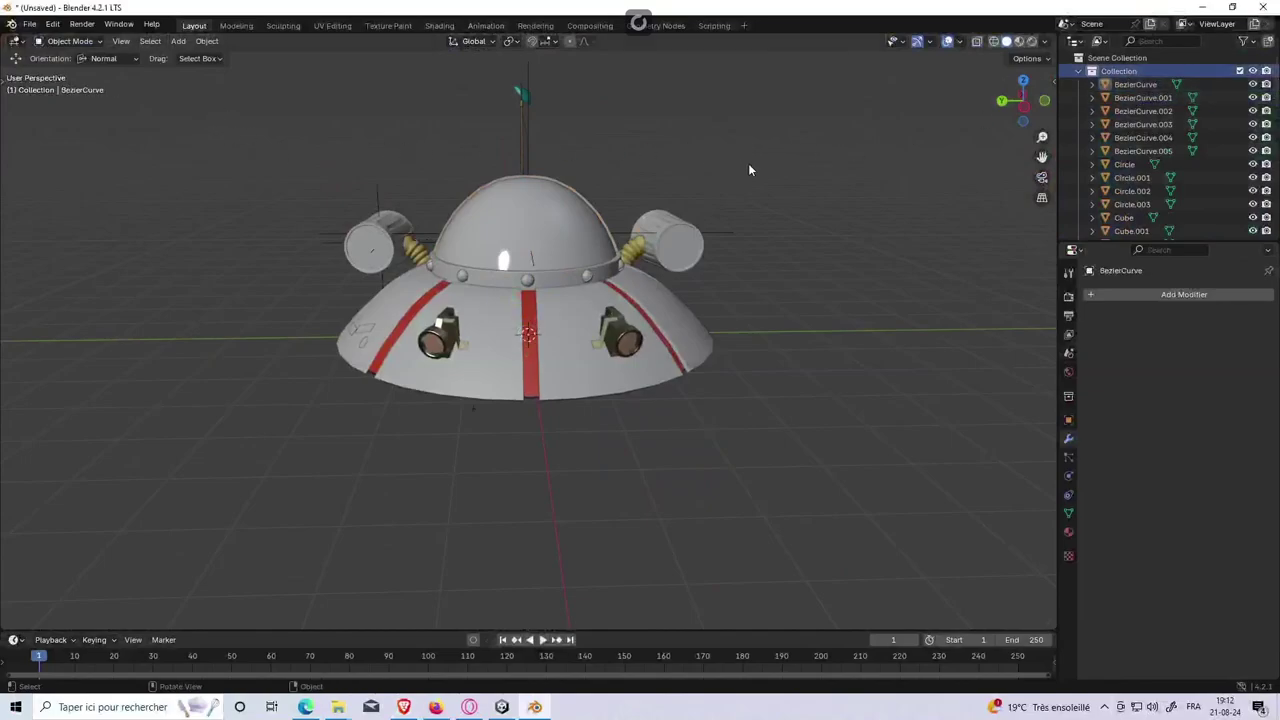
pyautogui.click(552, 266)
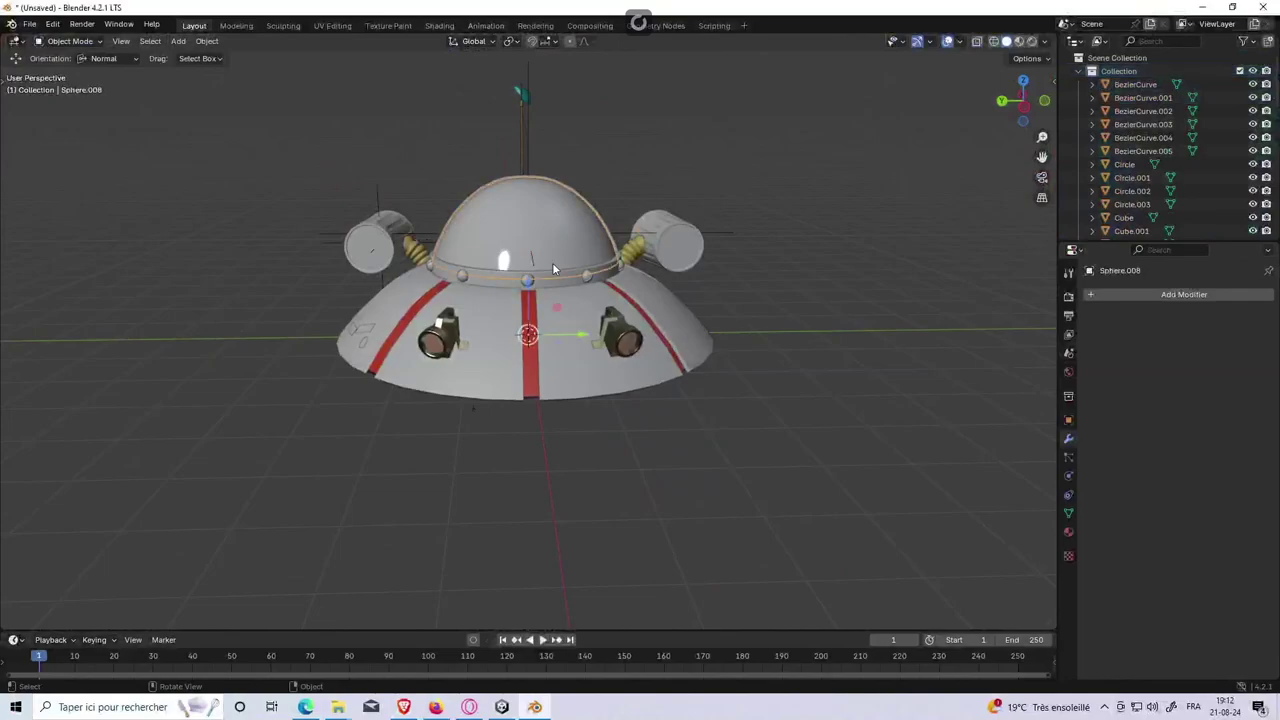
pyautogui.click(1126, 86)
pyautogui.click(1136, 73)
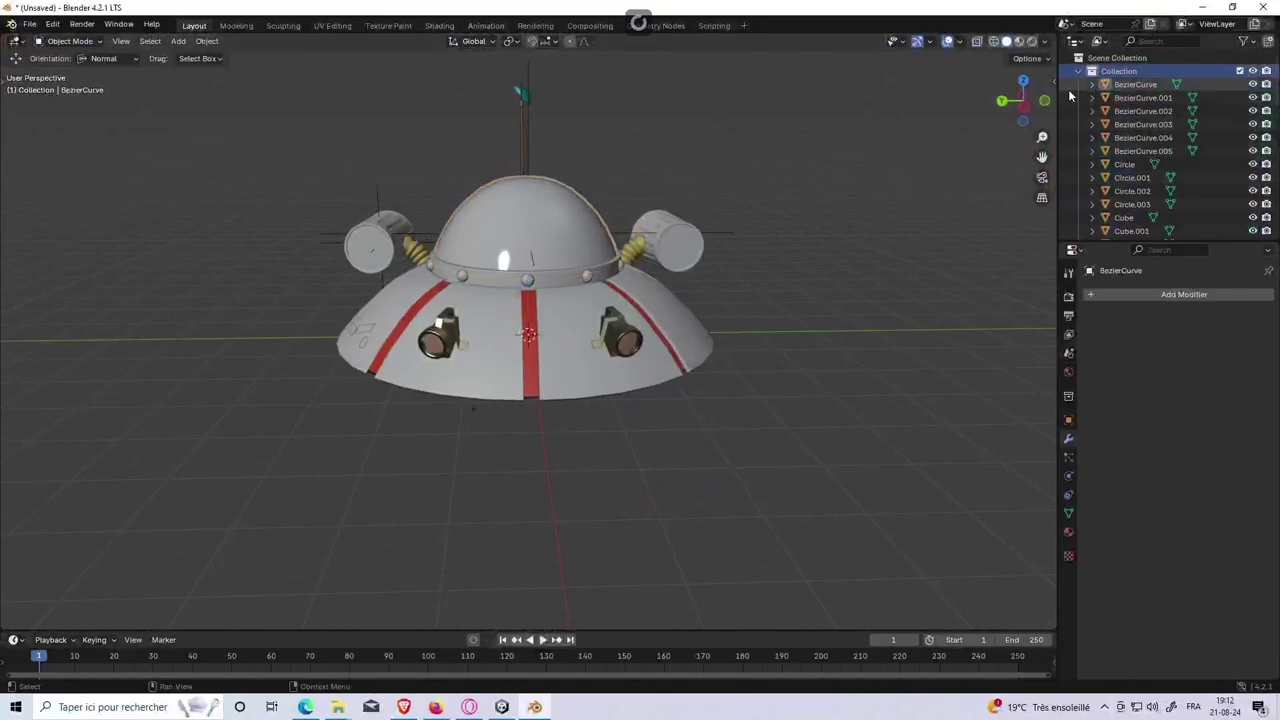
pyautogui.press('n')
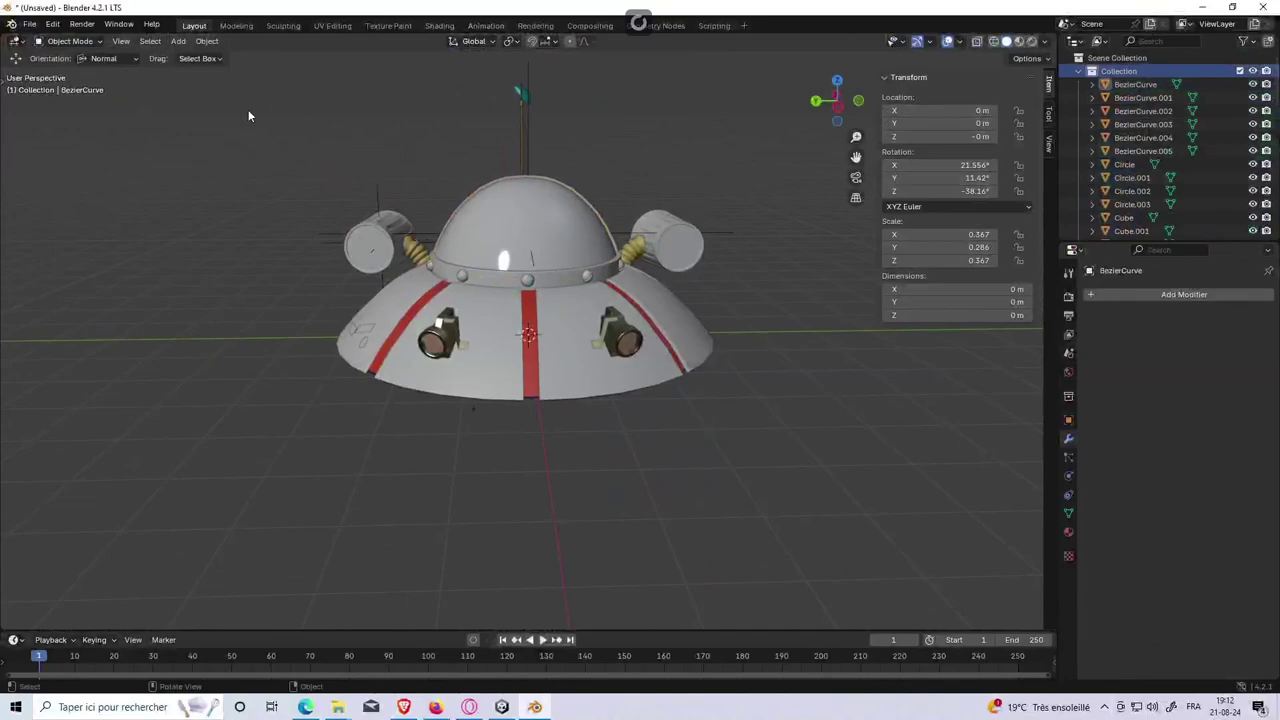
# Step: Select all the saucer parts and switch to the top orthographic view
pyautogui.moveTo(237, 119); pyautogui.dragTo(776, 444)
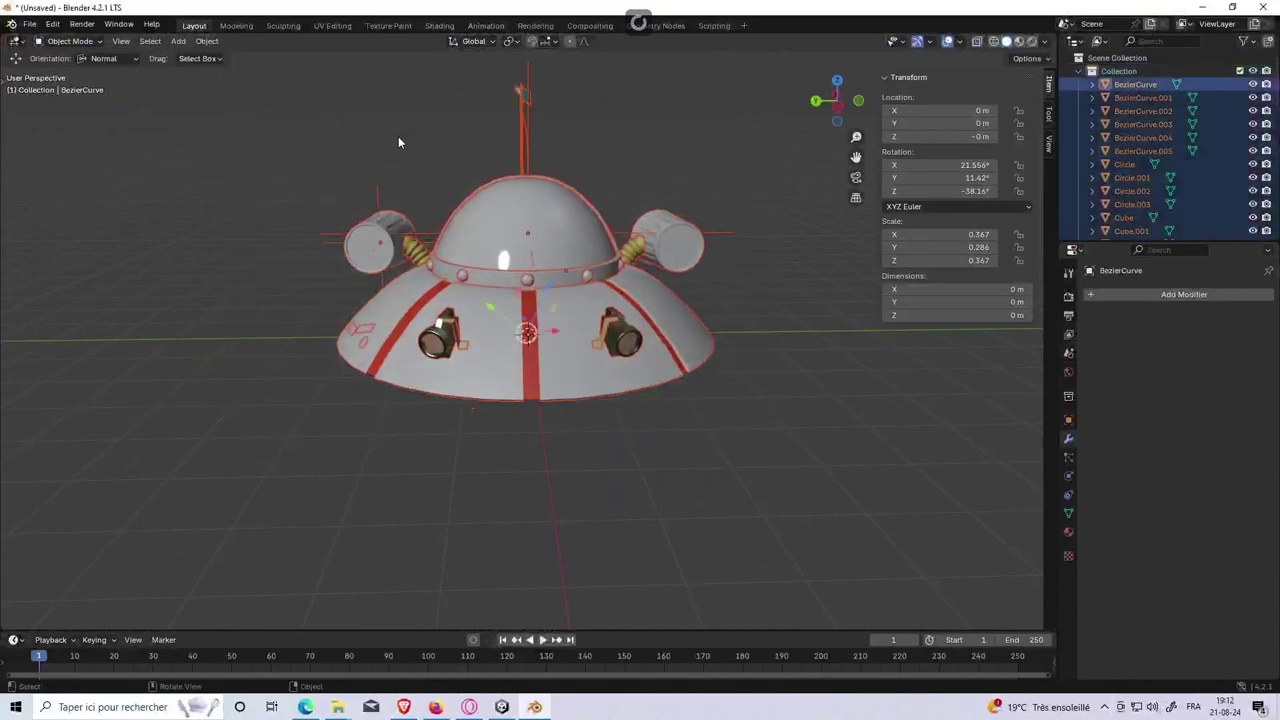
pyautogui.click(843, 116)
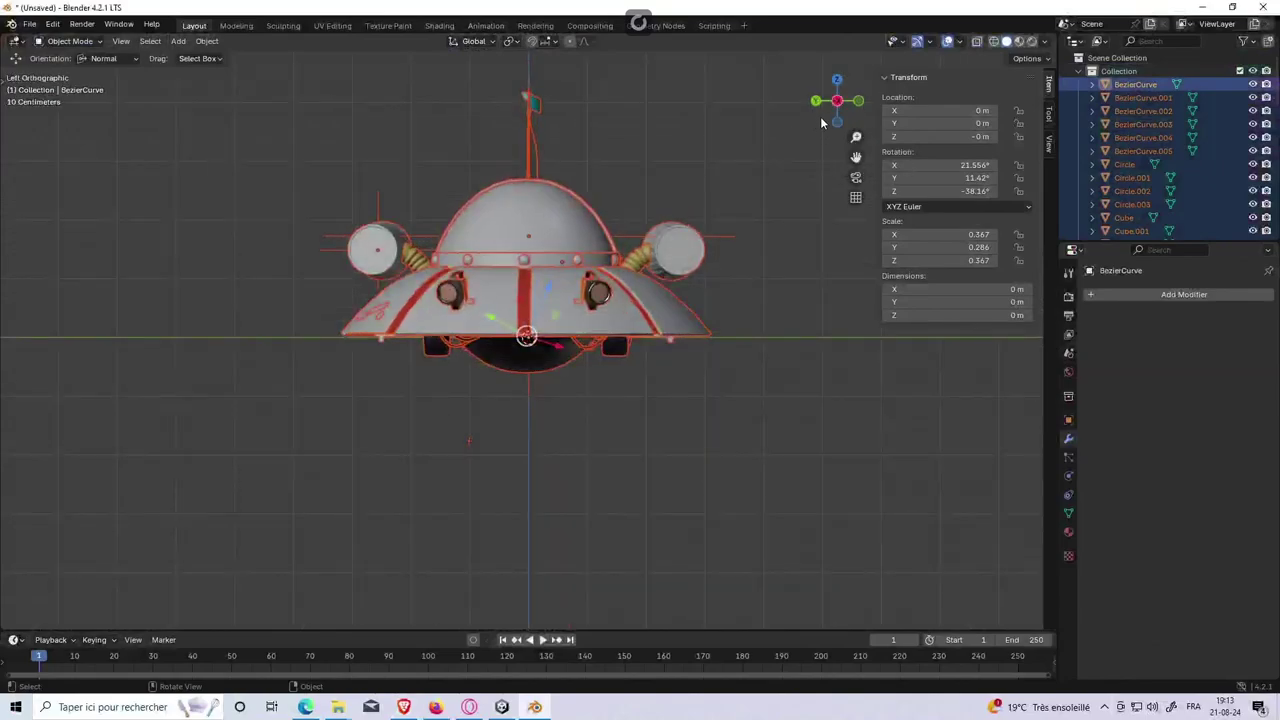
pyautogui.moveTo(837, 101); pyautogui.dragTo(838, 82)
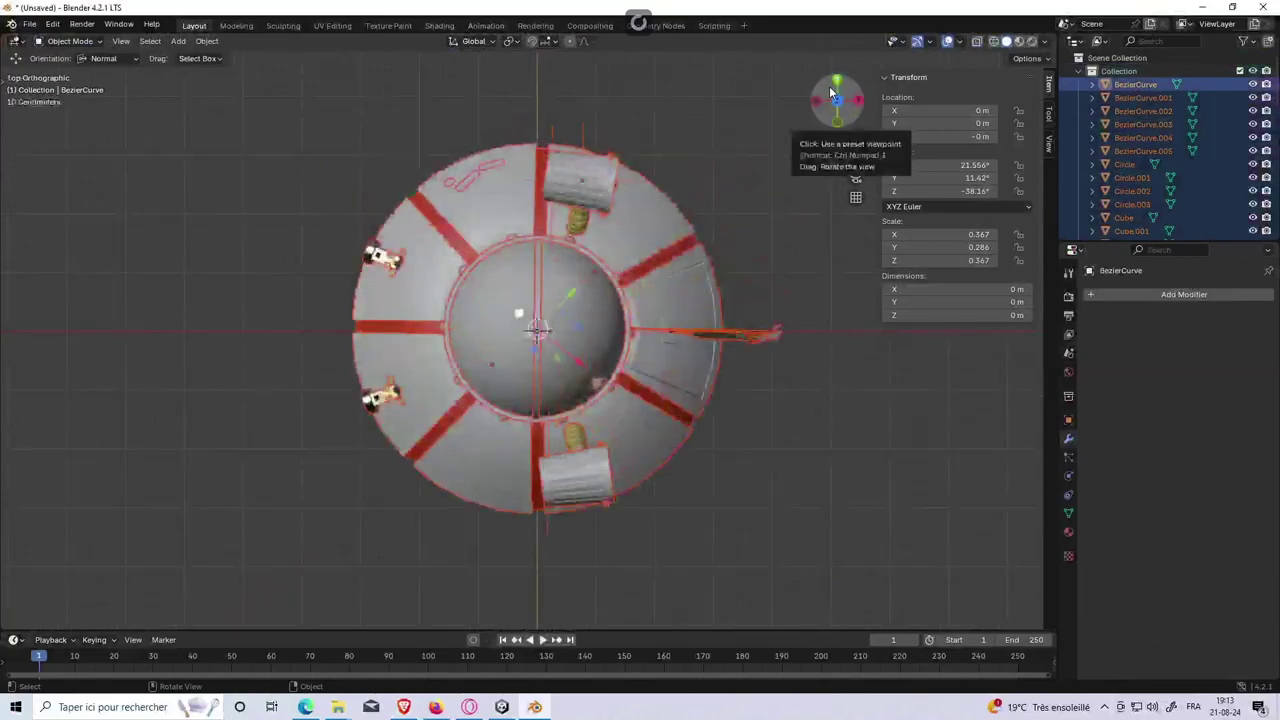
pyautogui.click(838, 100)
pyautogui.scroll(2, 774, 258)
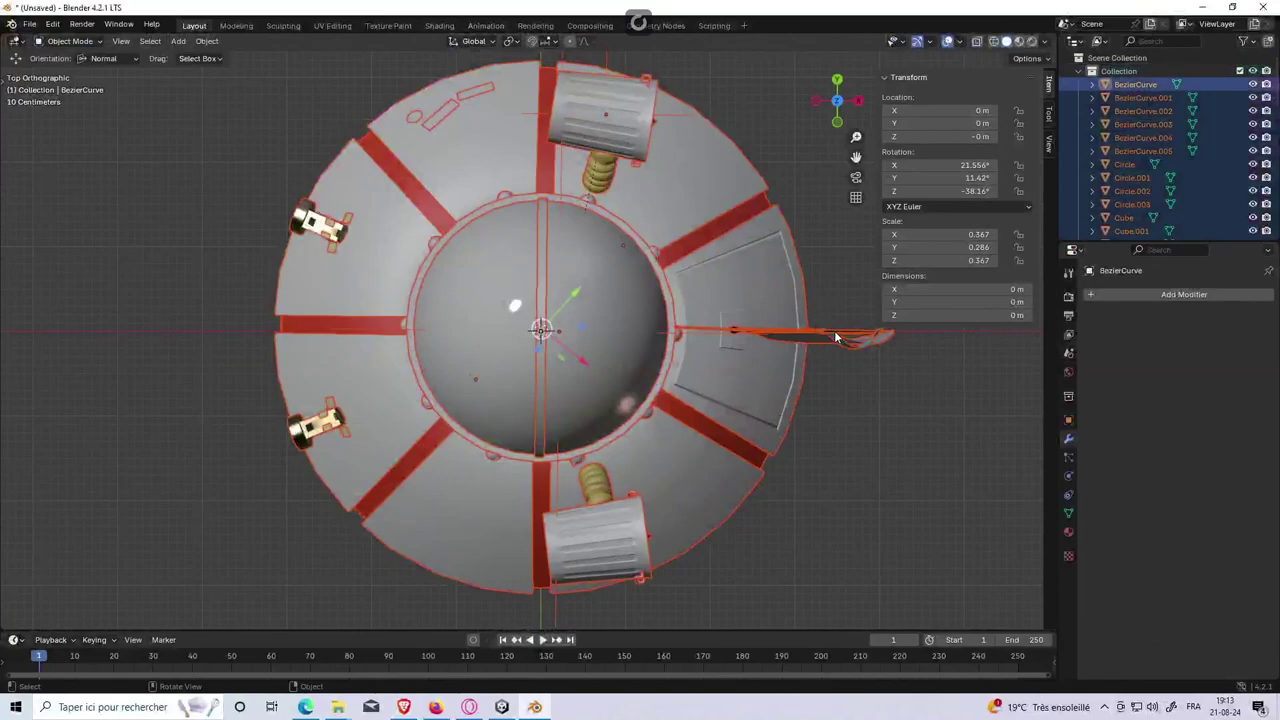
# Step: Rotate the whole saucer about Z to about −37° so it sits squarely from above
pyautogui.press('r')
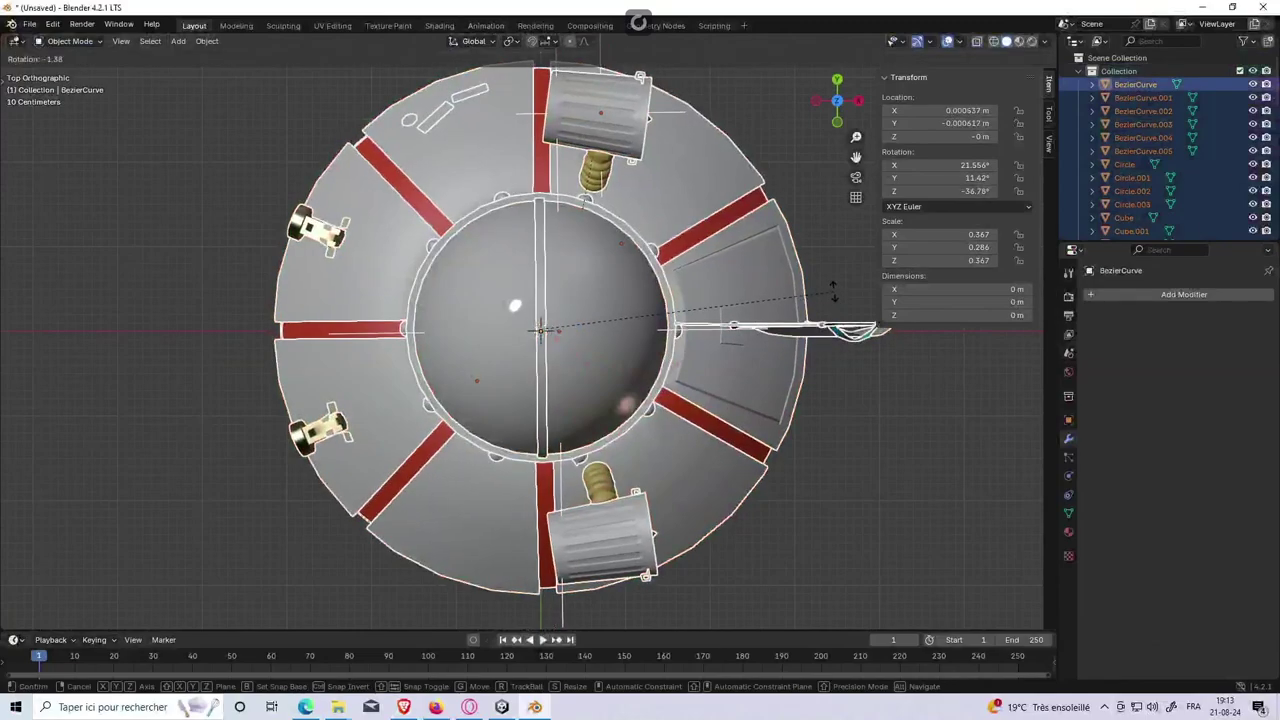
pyautogui.click(833, 291)
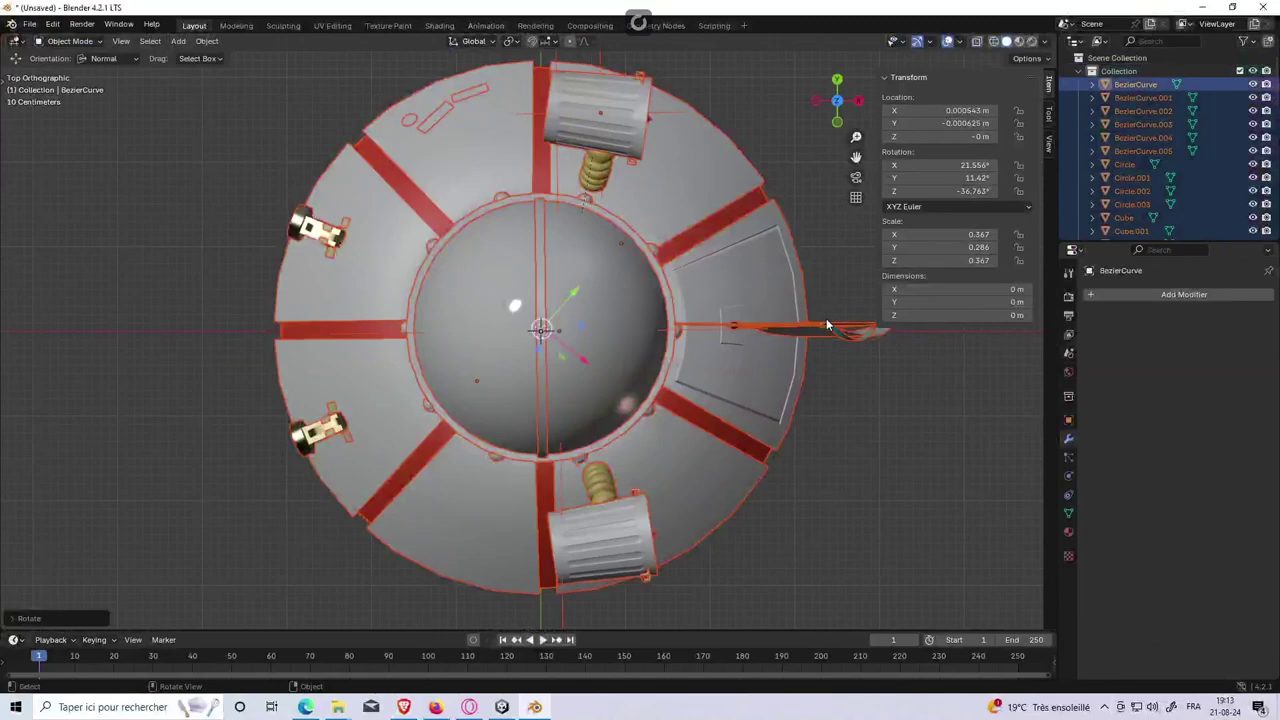
pyautogui.press('r')
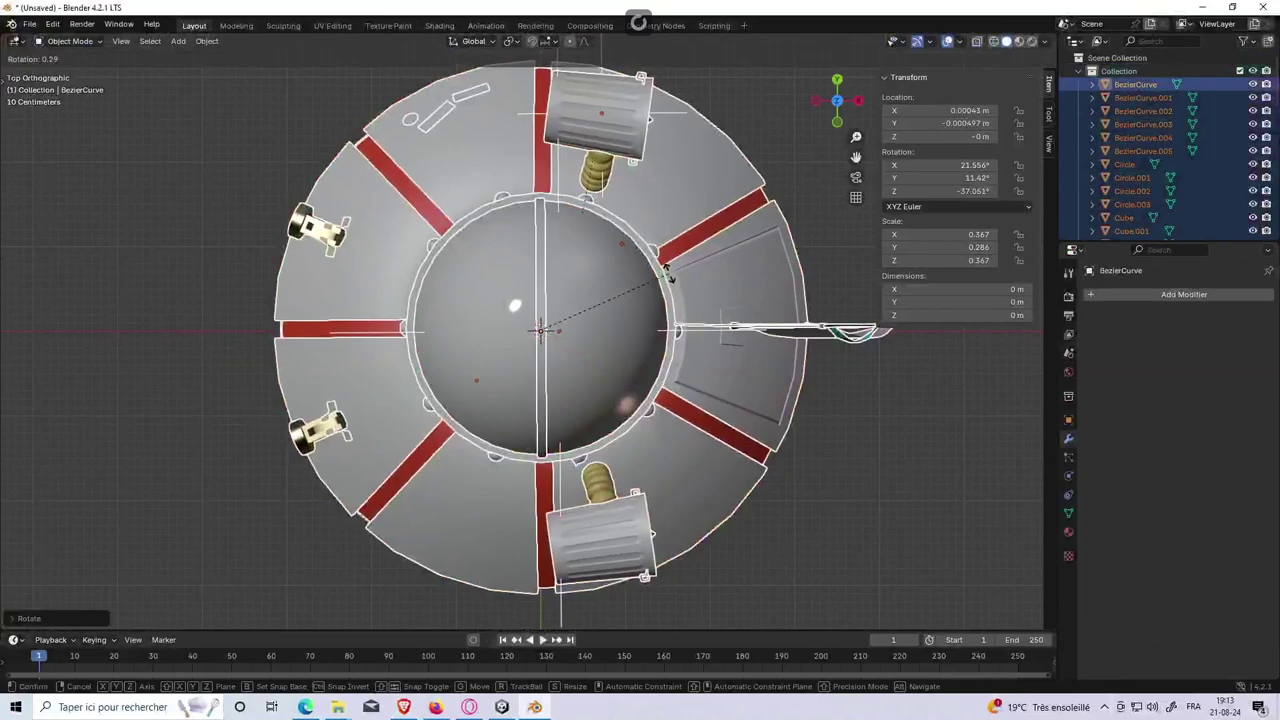
pyautogui.click(668, 277)
# Step: Delete the loose flap beside the dome and the flag with its pole
pyautogui.moveTo(865, 443)
pyautogui.mouseDown(button='middle')
pyautogui.moveTo(843, 432)
pyautogui.moveTo(894, 476)
pyautogui.moveTo(712, 390)
pyautogui.moveTo(674, 226)
pyautogui.mouseUp(button='middle')
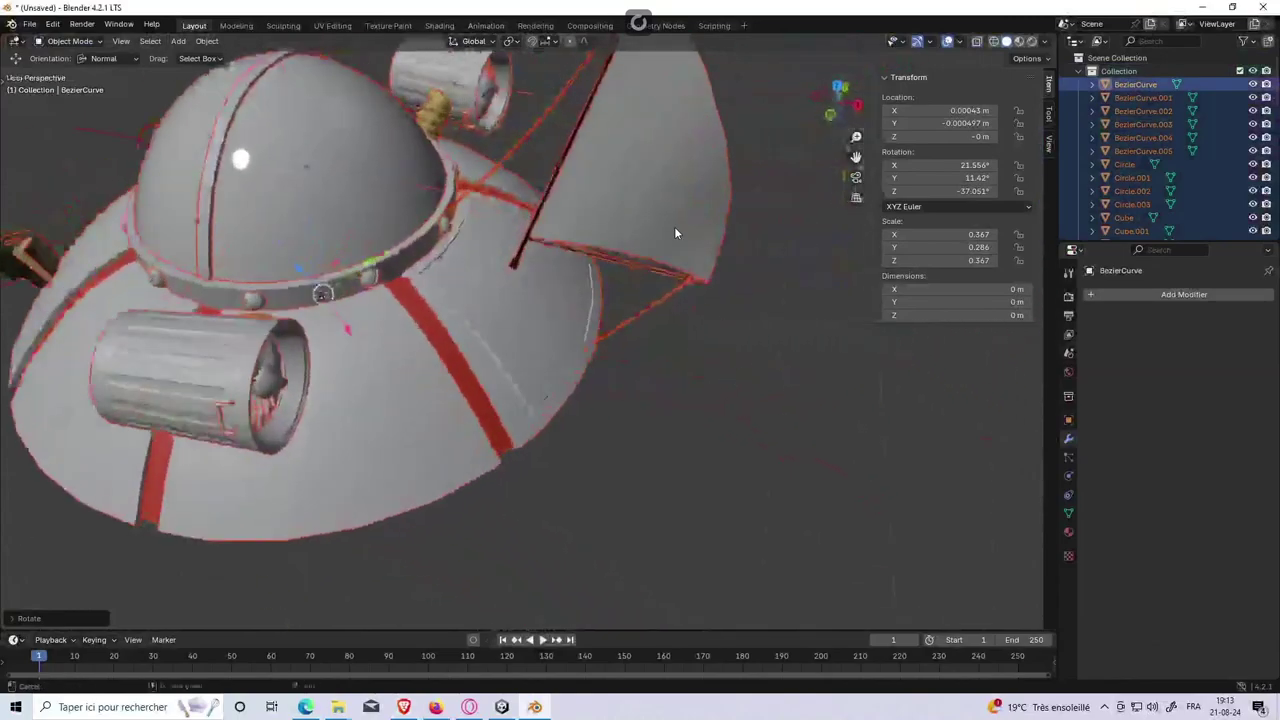
pyautogui.click(674, 226)
pyautogui.scroll(-5, 672, 226)
pyautogui.press('Delete')
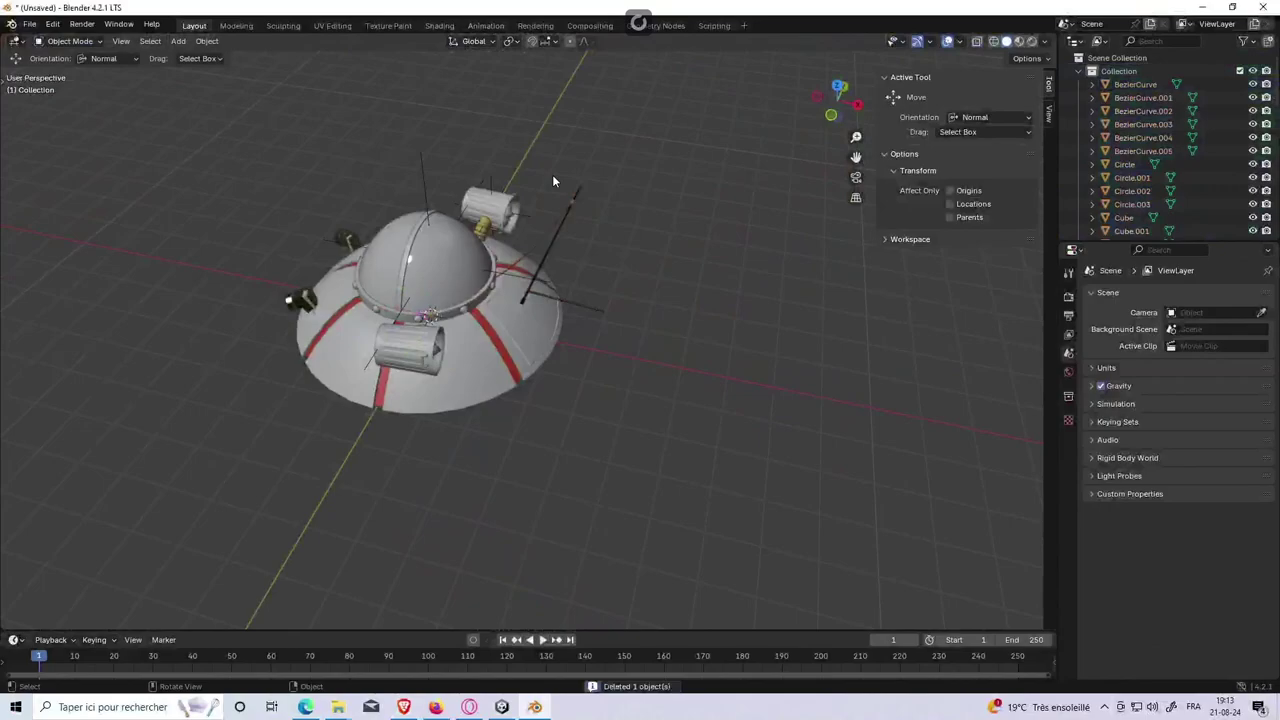
pyautogui.moveTo(552, 174); pyautogui.dragTo(619, 311)
pyautogui.press('Delete')
# Step: Delete the thin stray line piece, then select every remaining object
pyautogui.moveTo(600, 328)
pyautogui.mouseDown(button='middle')
pyautogui.moveTo(638, 290)
pyautogui.moveTo(574, 318)
pyautogui.moveTo(515, 322)
pyautogui.moveTo(599, 304)
pyautogui.moveTo(584, 278)
pyautogui.mouseUp(button='middle')
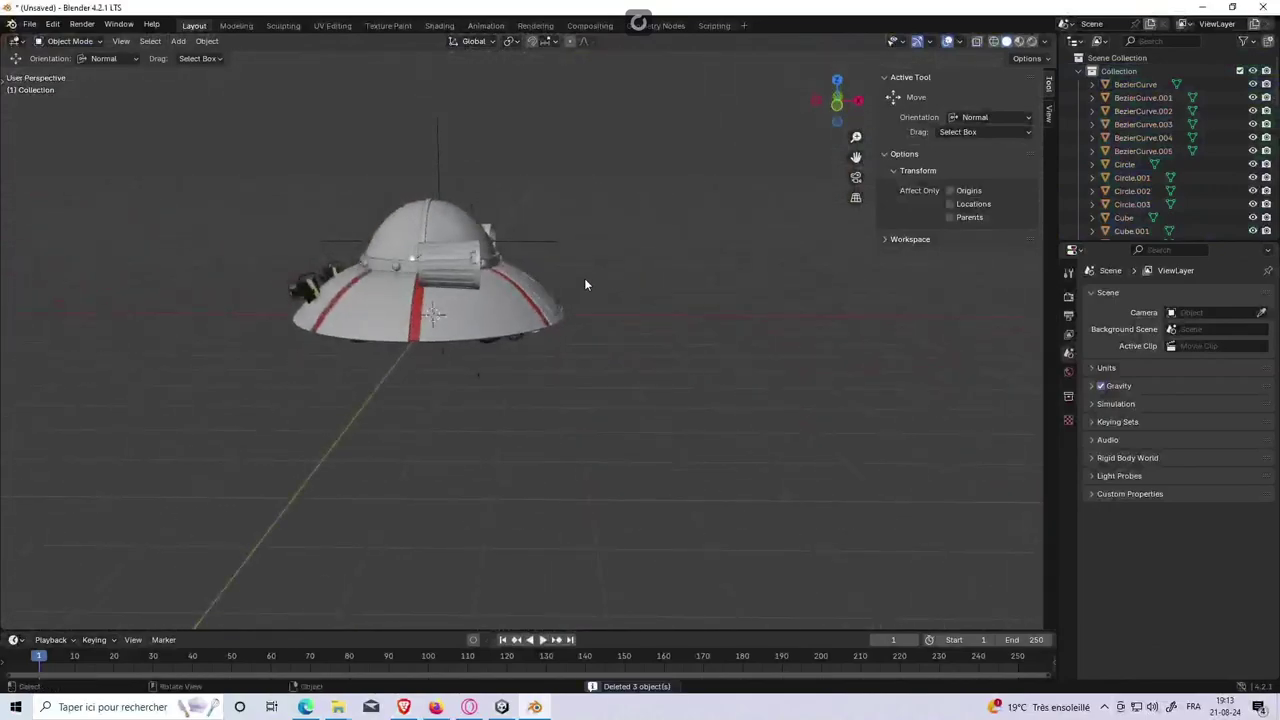
pyautogui.click(604, 330)
pyautogui.scroll(4, 604, 330)
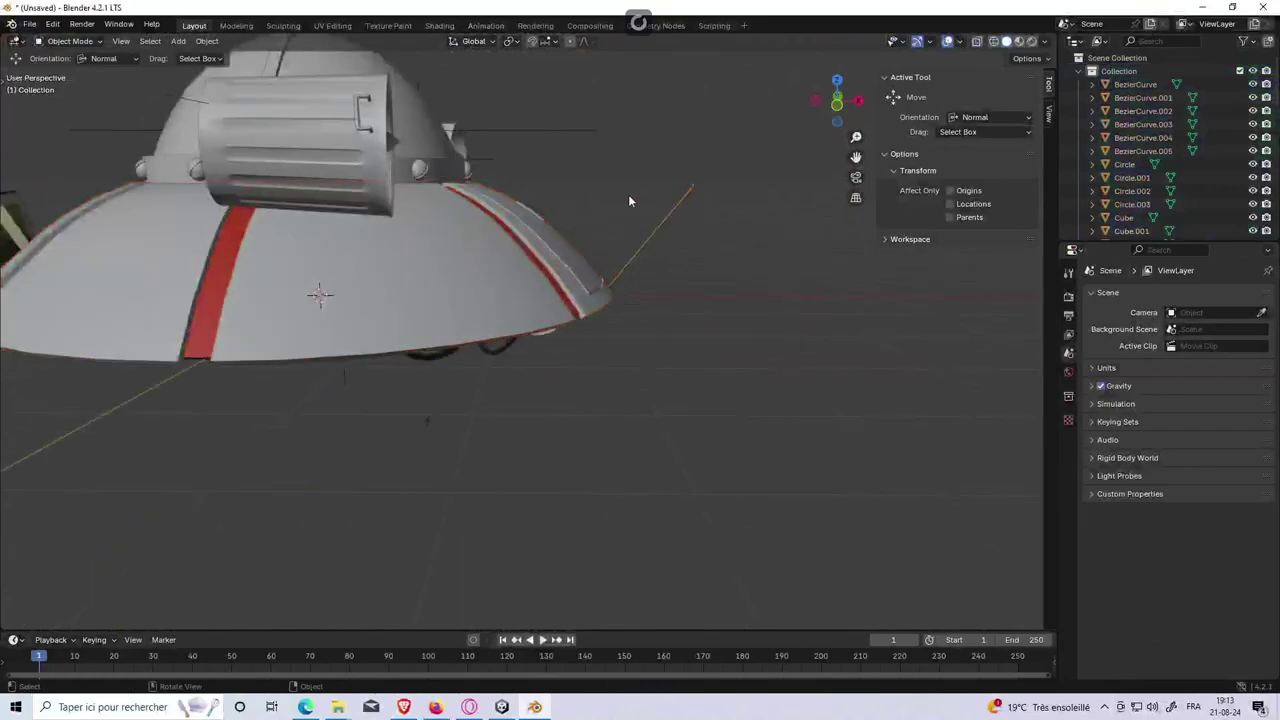
pyautogui.press('Delete')
pyautogui.moveTo(623, 221)
pyautogui.mouseDown(button='middle')
pyautogui.moveTo(638, 254)
pyautogui.moveTo(600, 277)
pyautogui.moveTo(588, 265)
pyautogui.moveTo(702, 283)
pyautogui.mouseUp(button='middle')
pyautogui.scroll(-5, 660, 219)
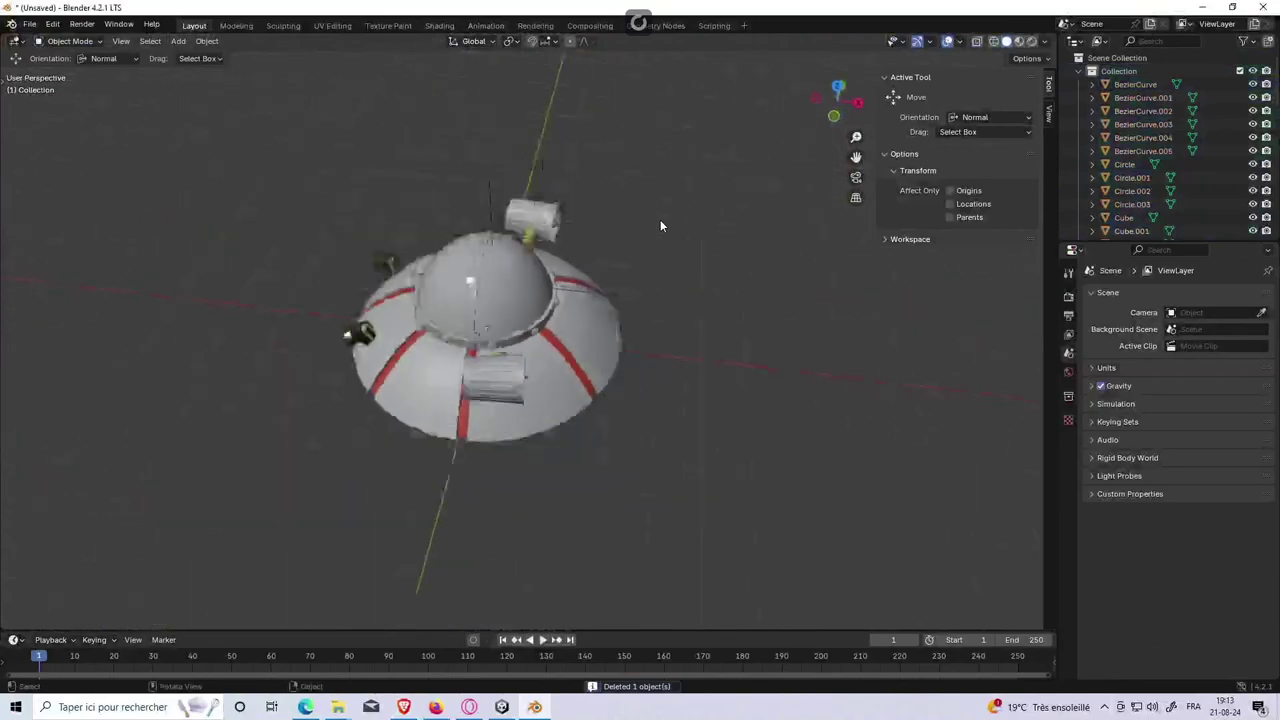
pyautogui.press('a')
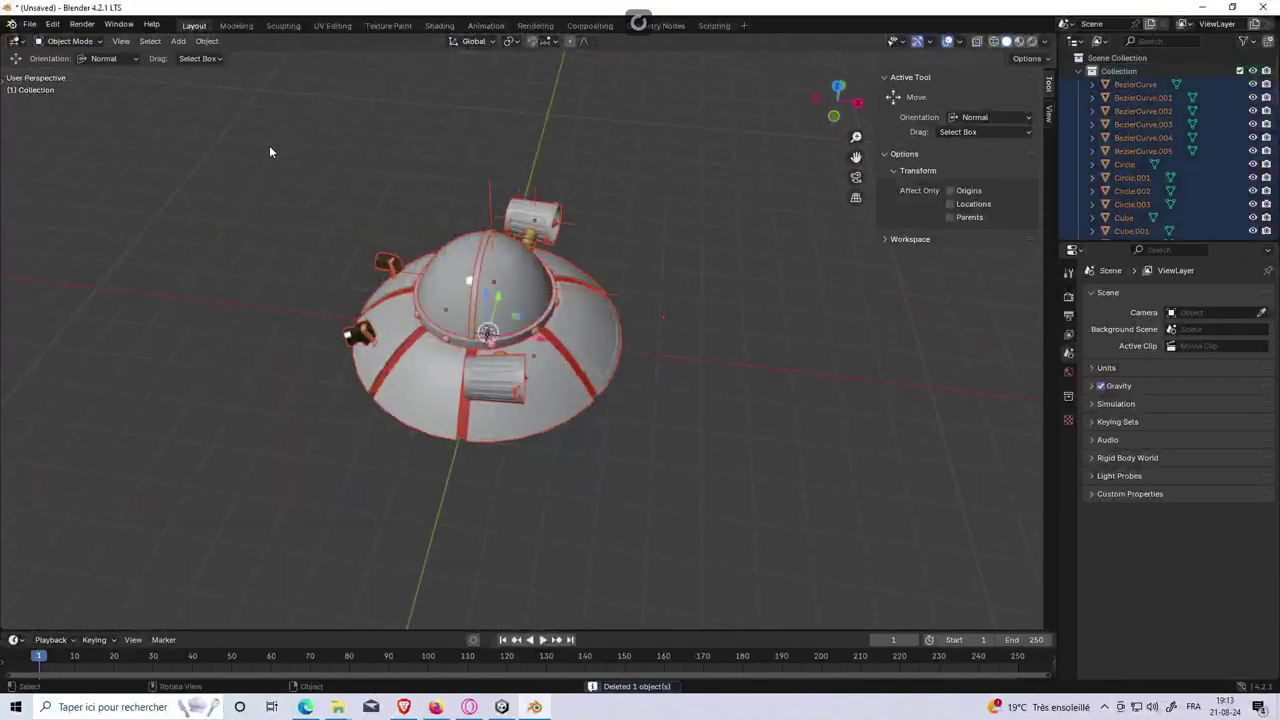
pyautogui.press('F3')
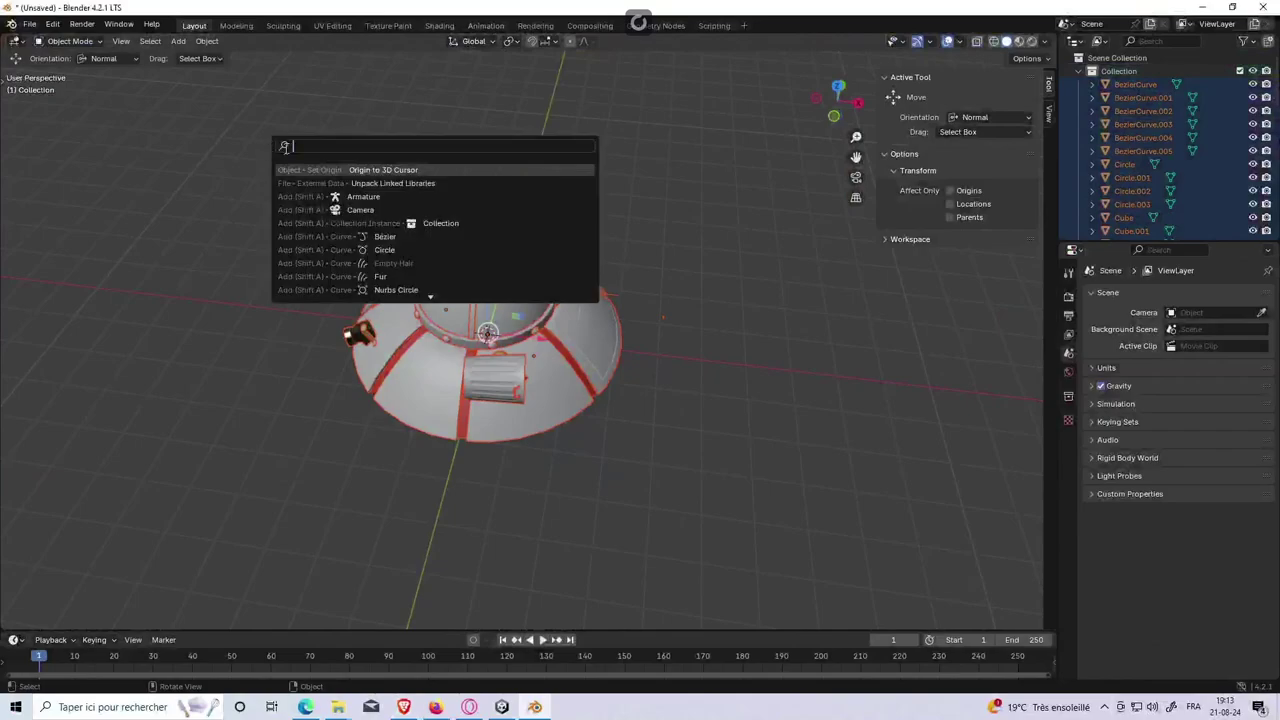
pyautogui.write('appl')
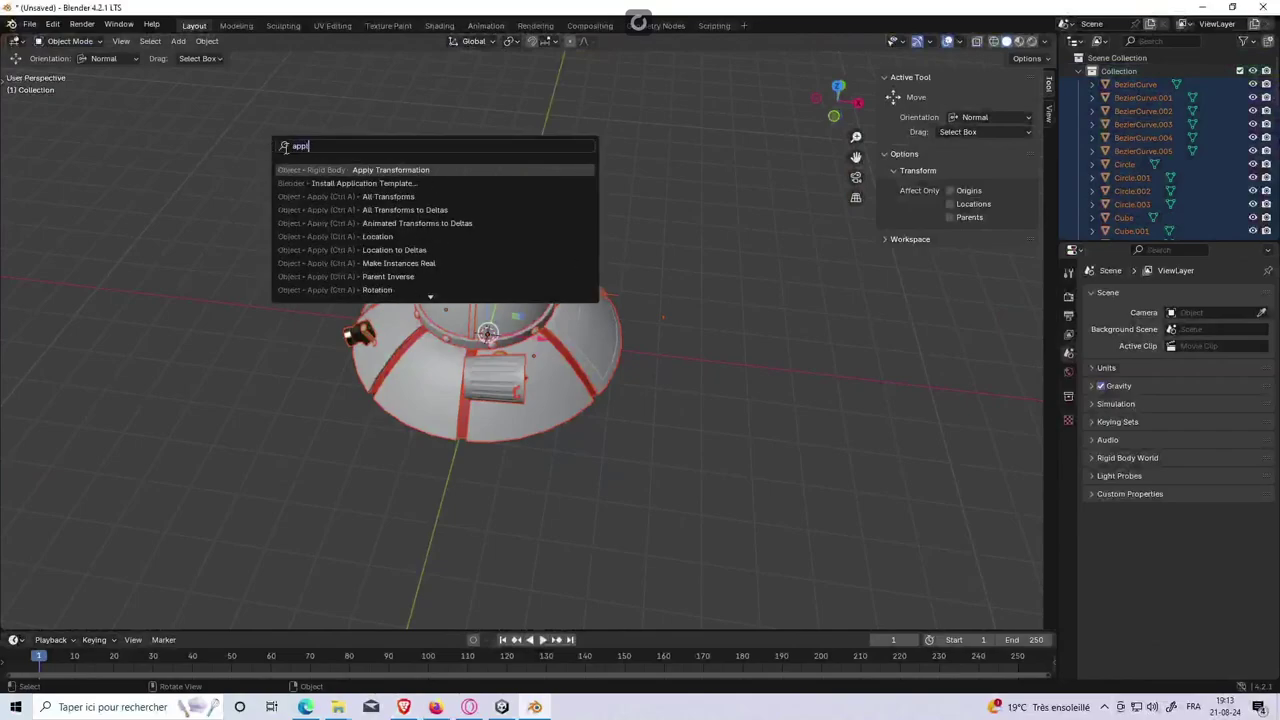
pyautogui.press('Escape')
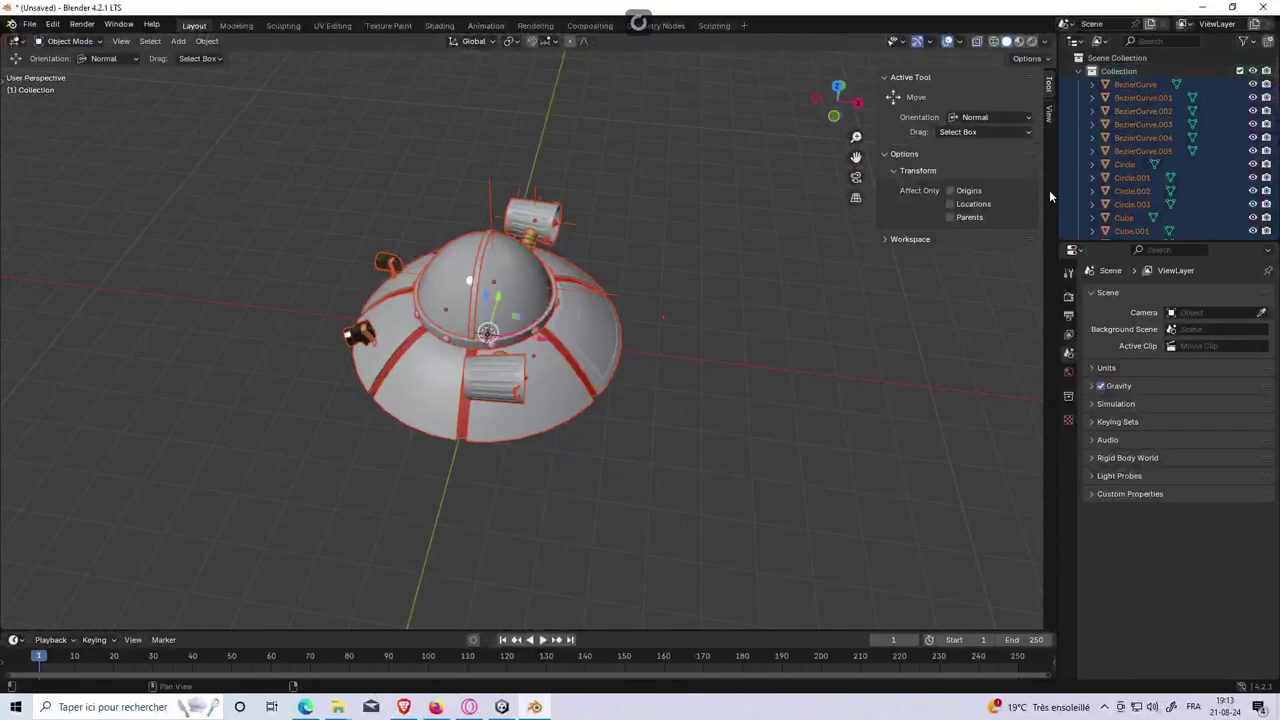
pyautogui.click(554, 237)
pyautogui.moveTo(323, 163); pyautogui.dragTo(698, 450)
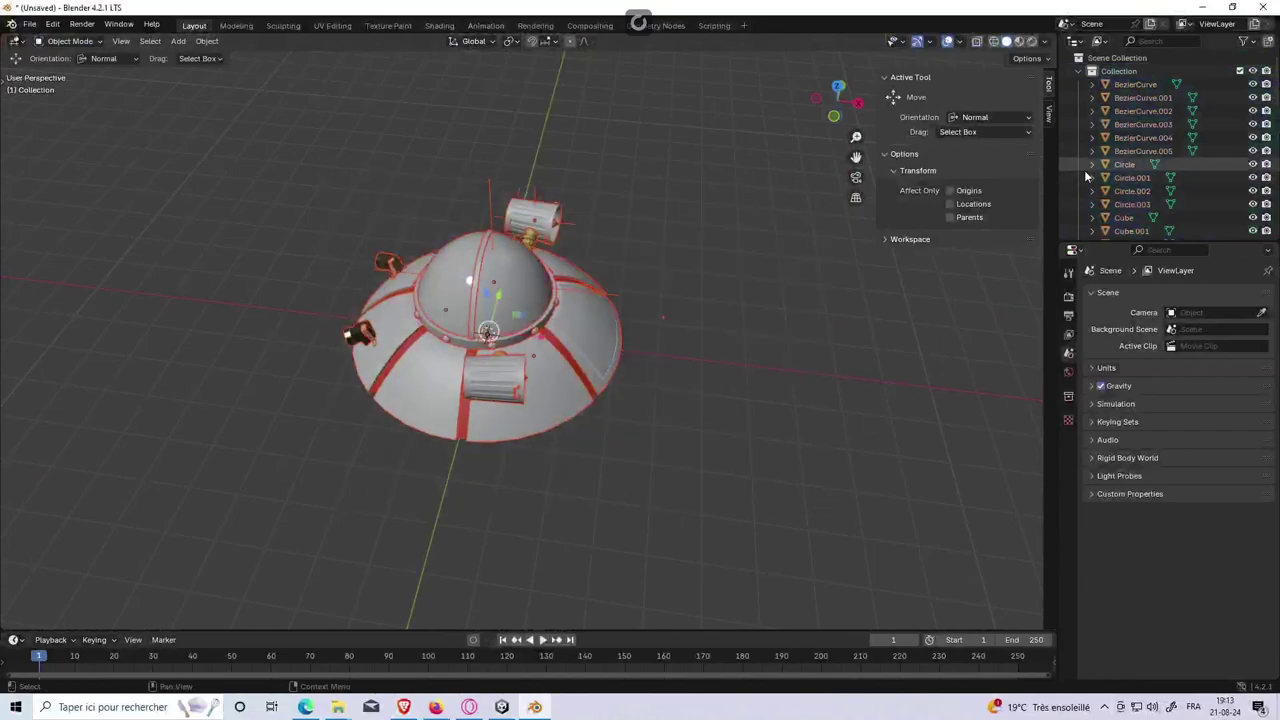
pyautogui.hotkey('alt', 'a')
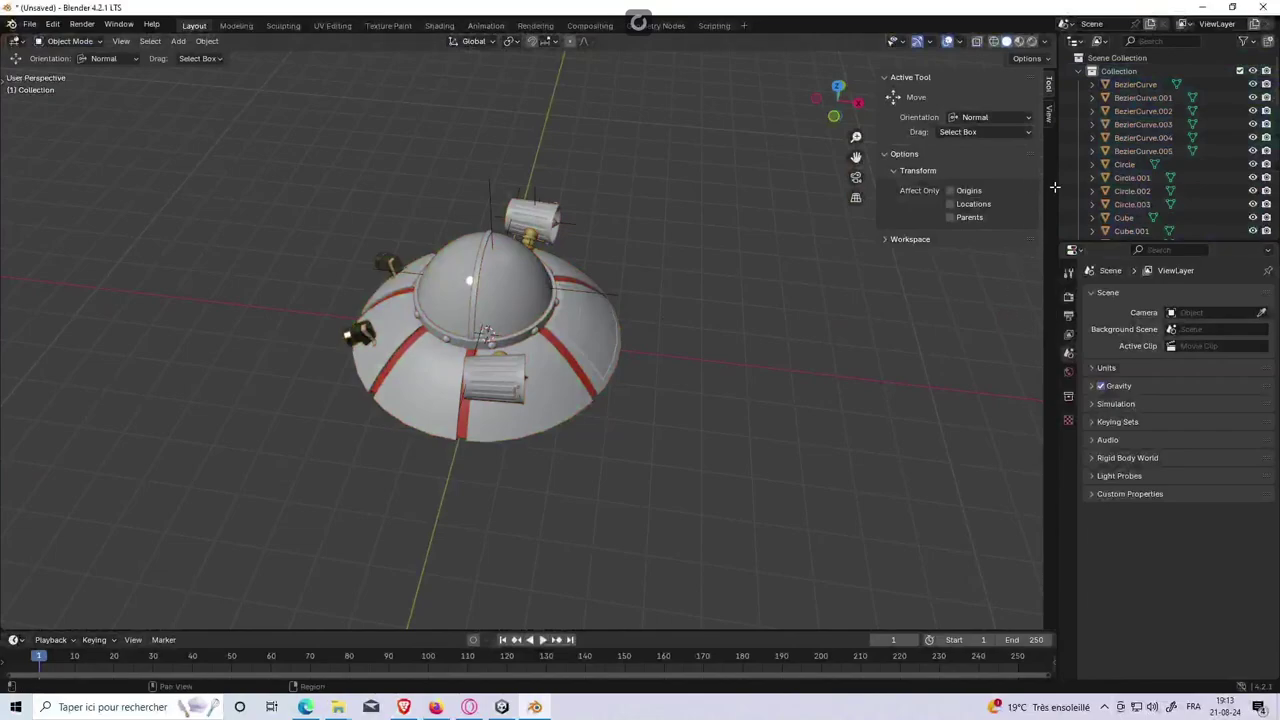
pyautogui.click(959, 79)
# Step: Select the saucer parts, including Sphere.010, and show their transform values in the sidebar
pyautogui.click(1012, 106)
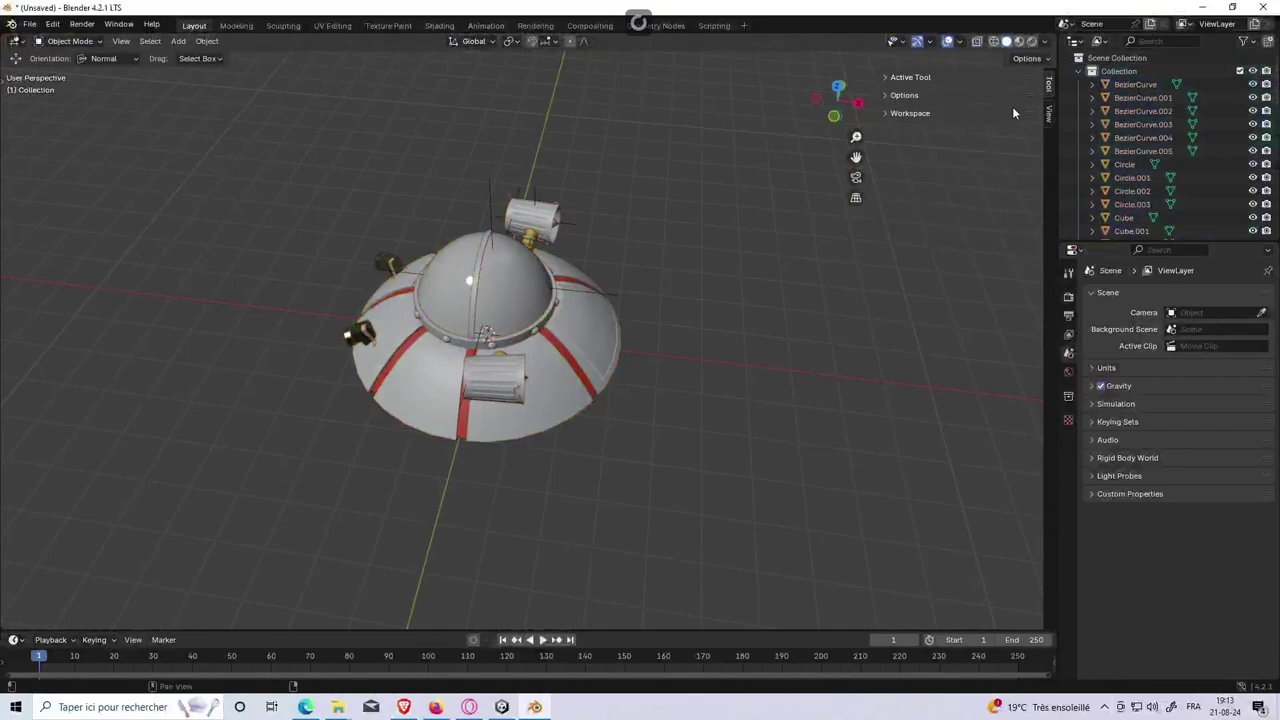
pyautogui.click(1047, 110)
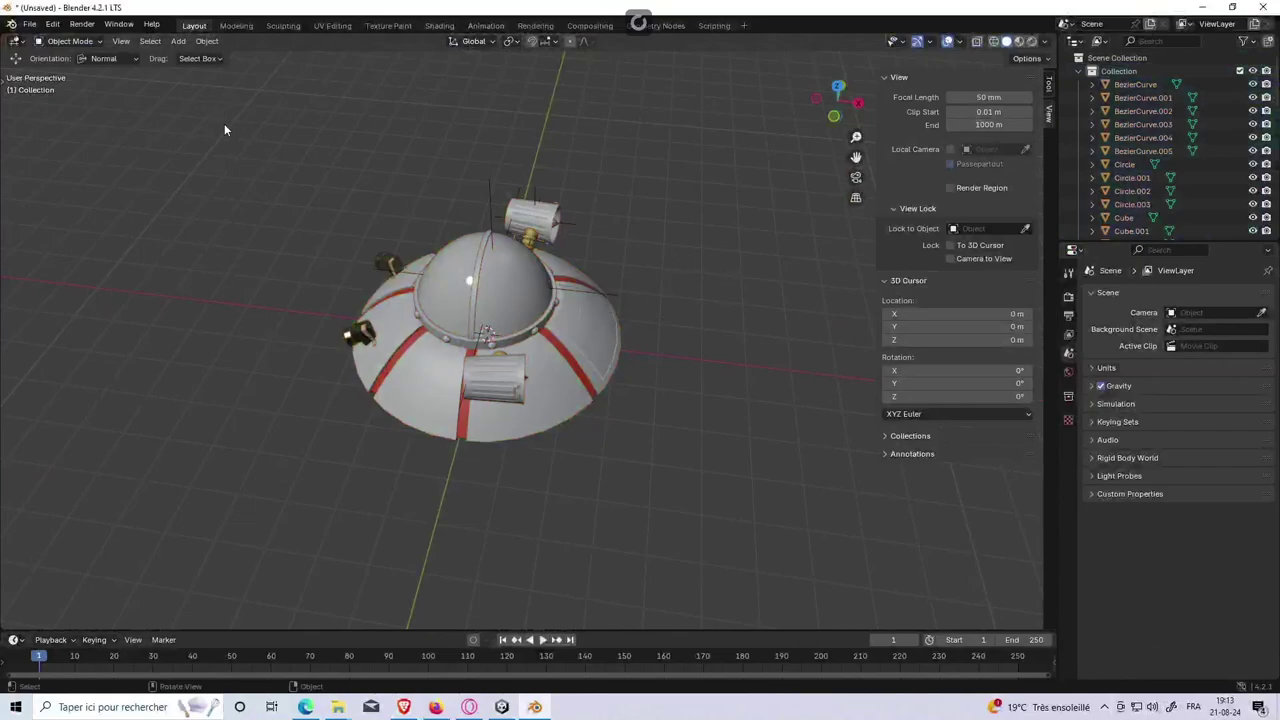
pyautogui.moveTo(225, 128); pyautogui.dragTo(717, 513)
pyautogui.click(513, 326)
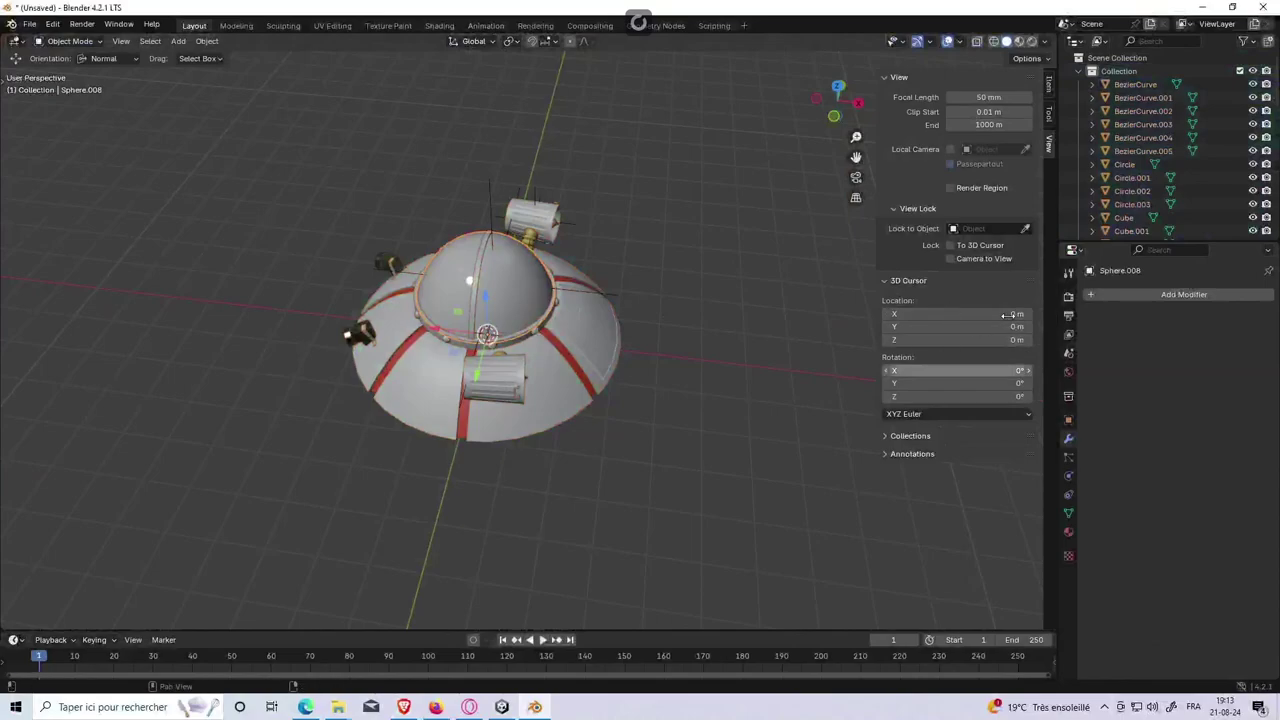
pyautogui.click(529, 297)
pyautogui.click(577, 362)
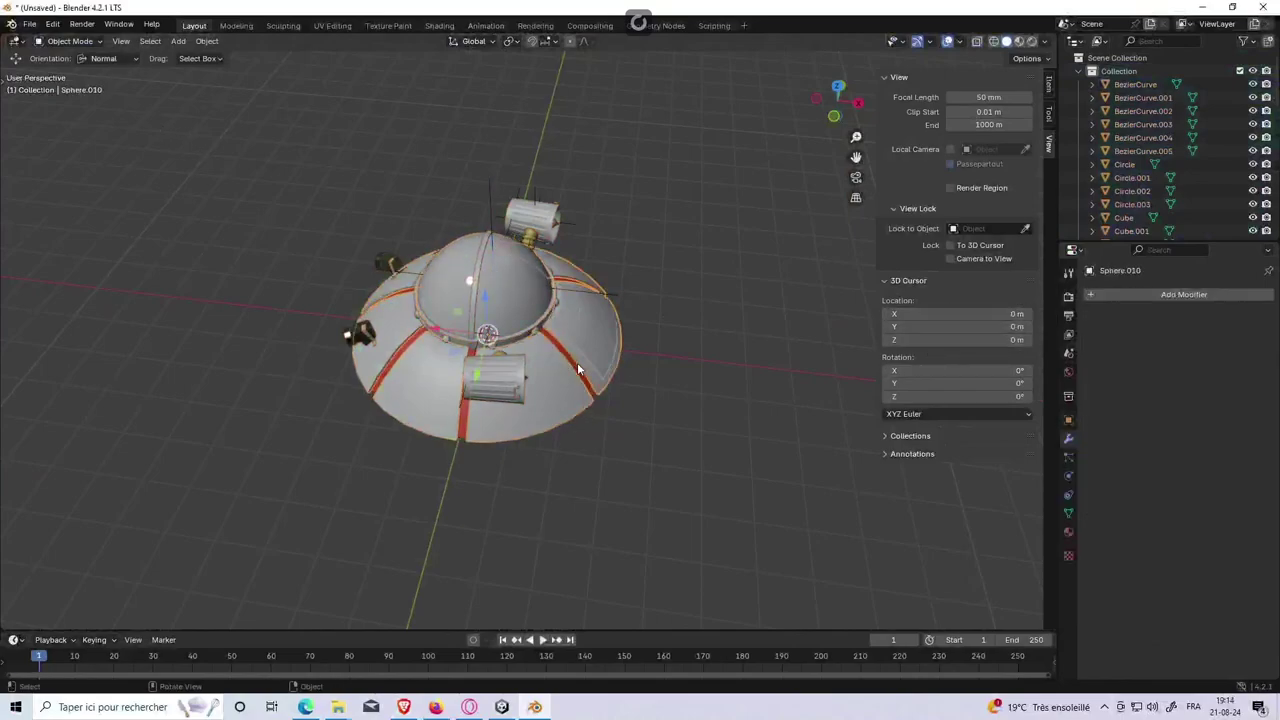
pyautogui.moveTo(784, 328); pyautogui.dragTo(766, 332, button='middle')
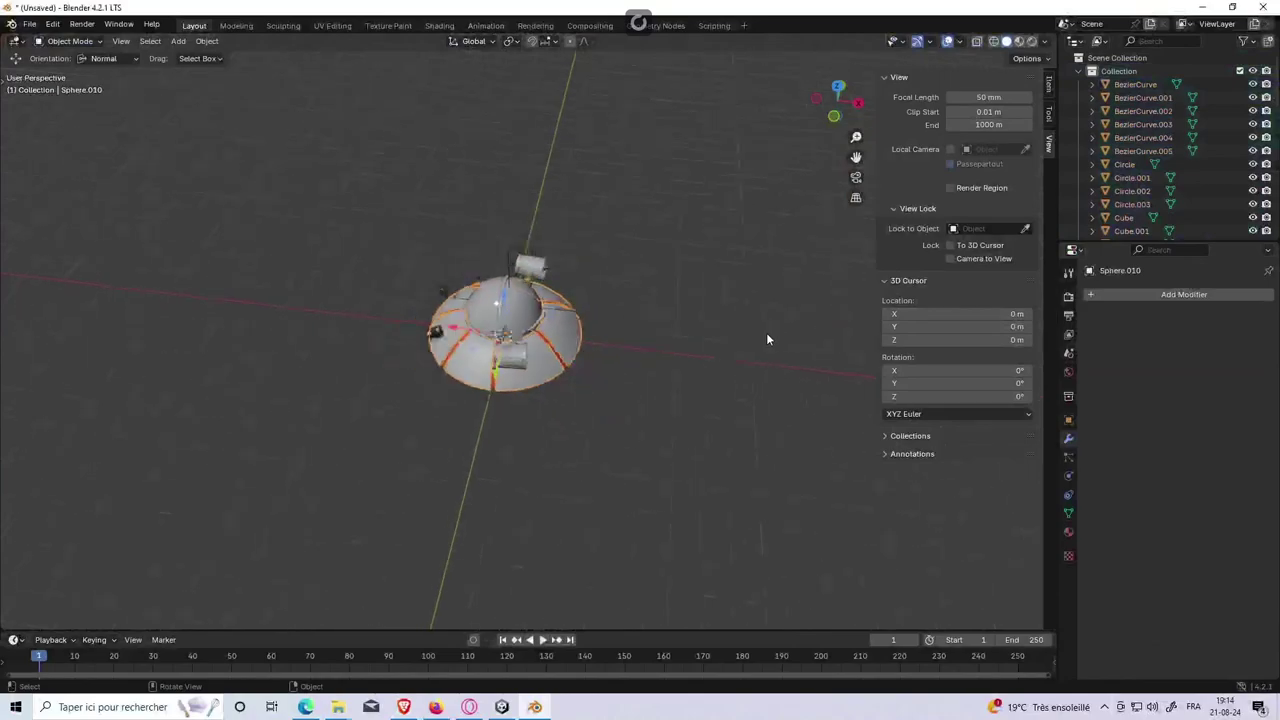
pyautogui.click(896, 455)
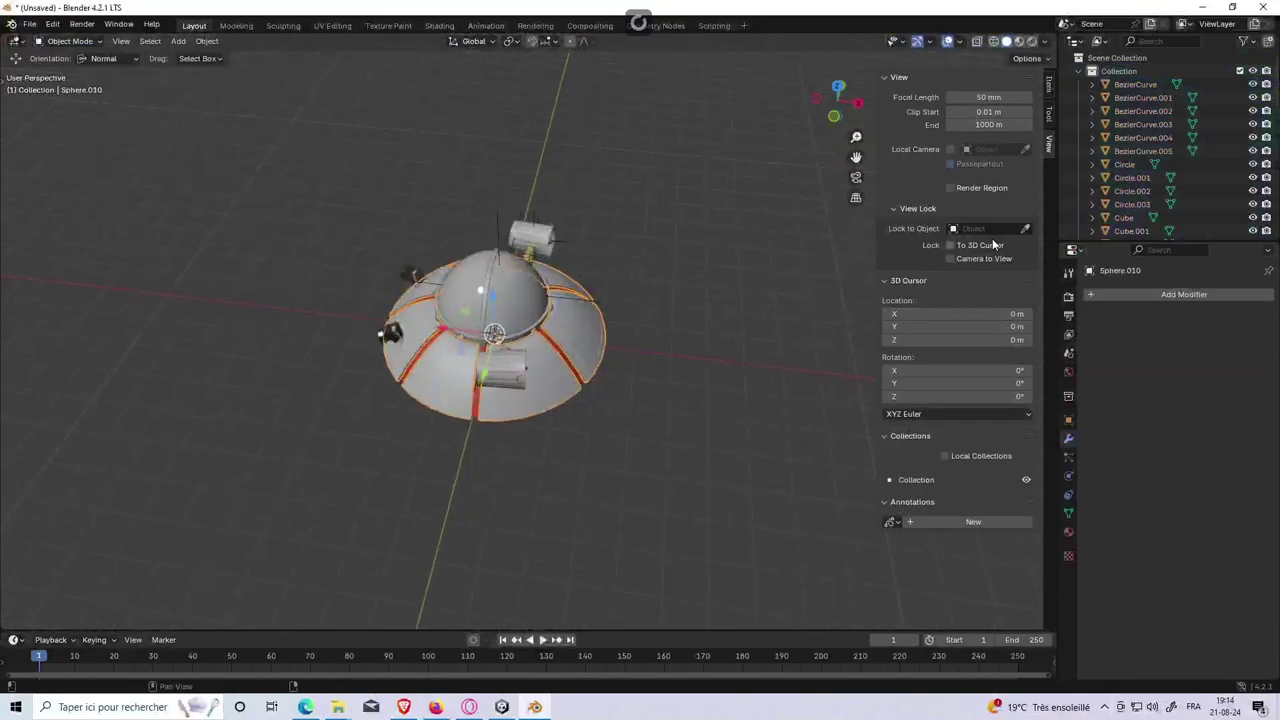
pyautogui.click(1050, 110)
pyautogui.click(1050, 92)
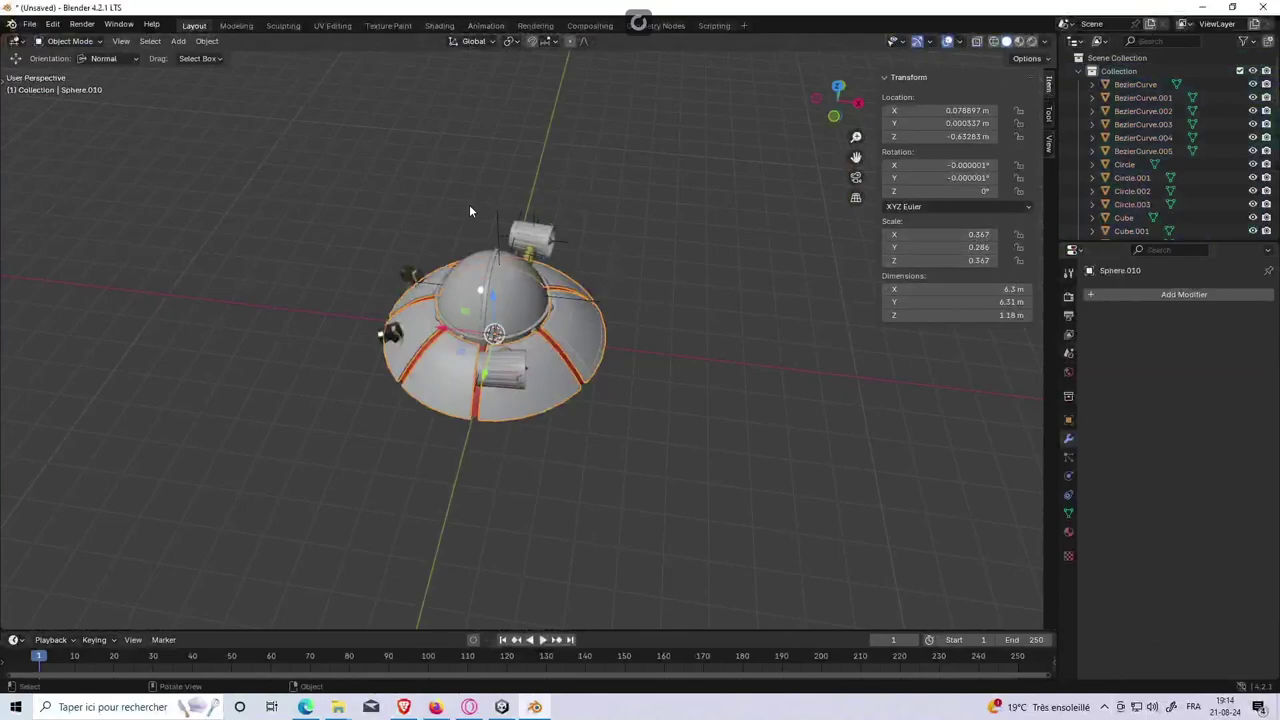
pyautogui.press('a')
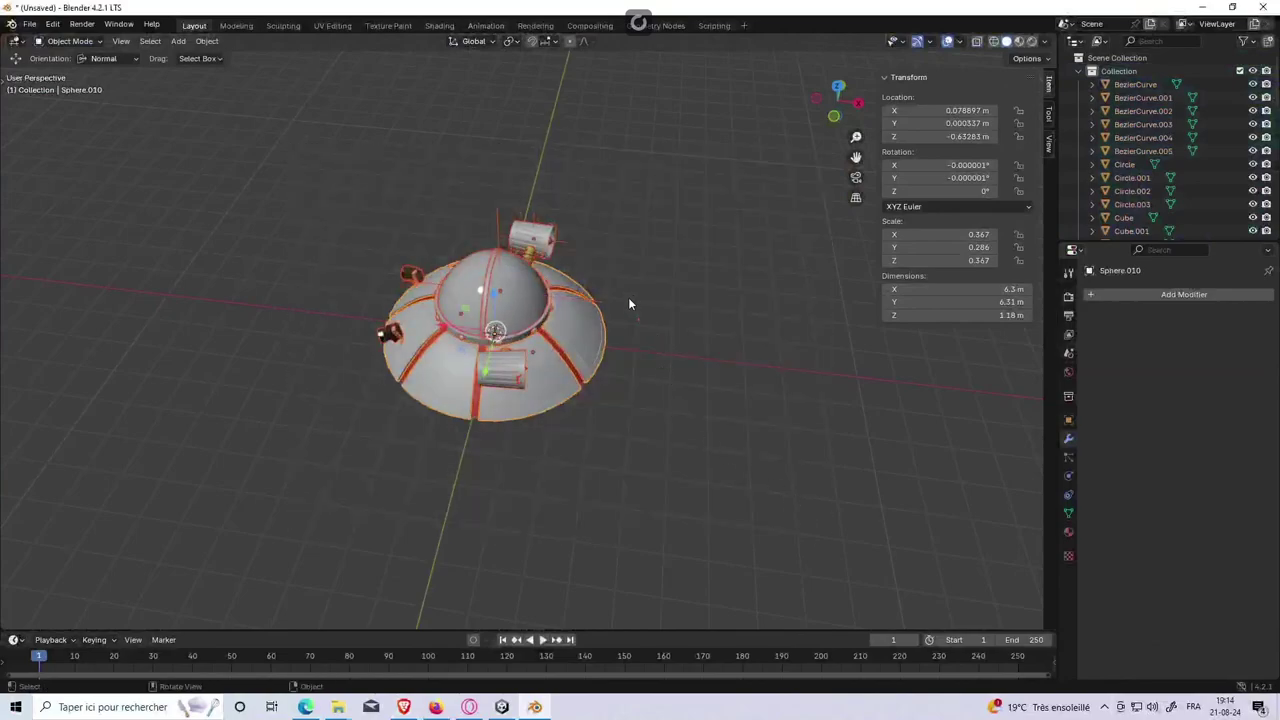
# Step: Apply the scale to deltas so every axis reads 1.000, then deselect the ship
pyautogui.press('F3')
pyautogui.write('a')
pyautogui.press('Return')
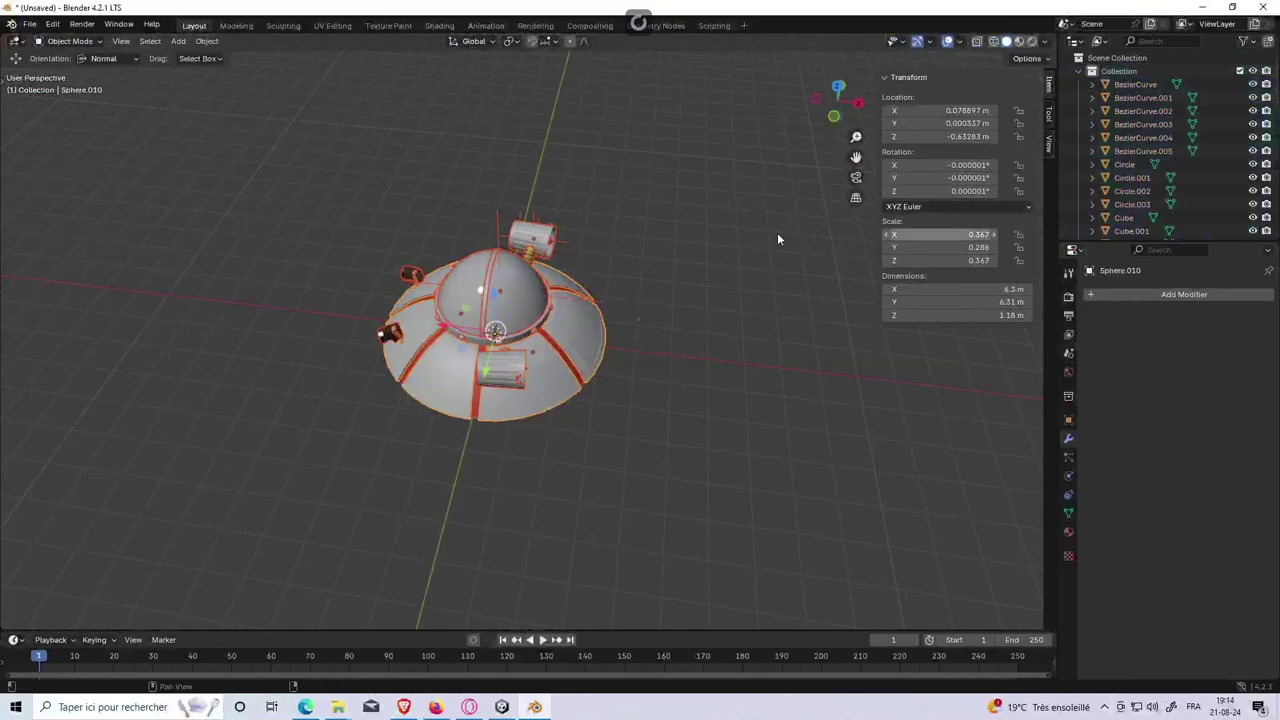
pyautogui.press('F3')
pyautogui.write('appl')
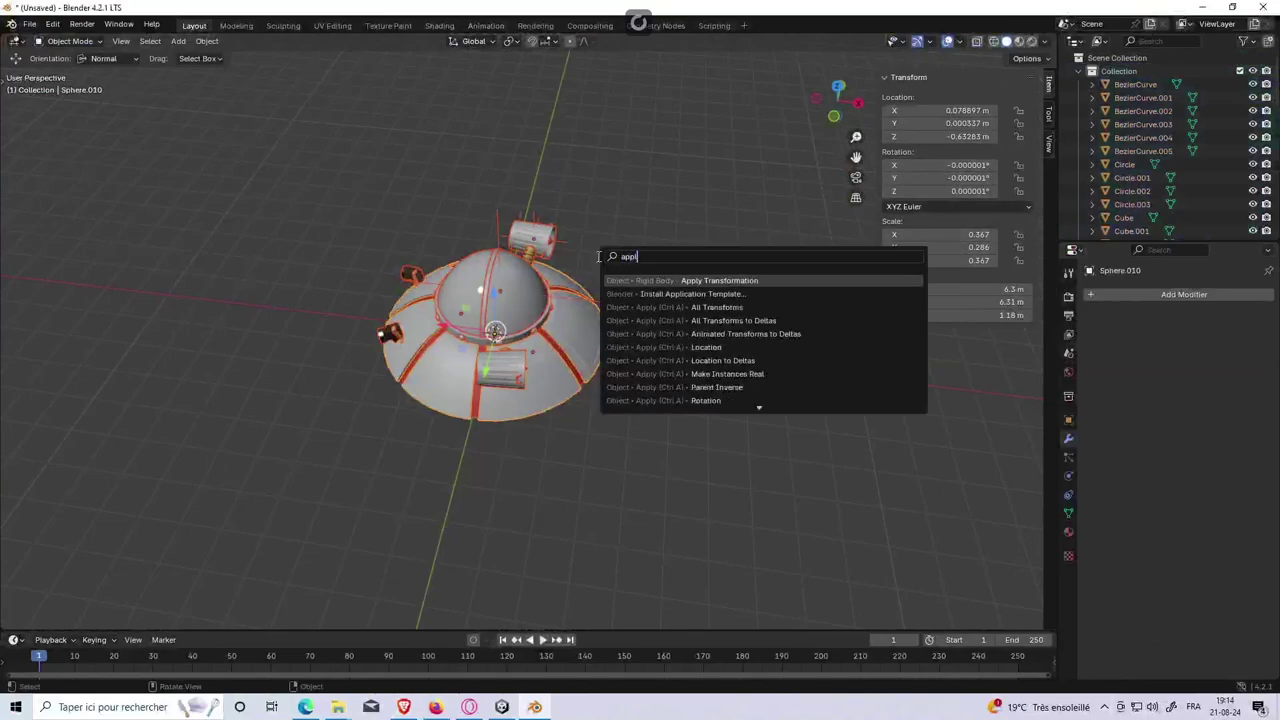
pyautogui.write('y scal')
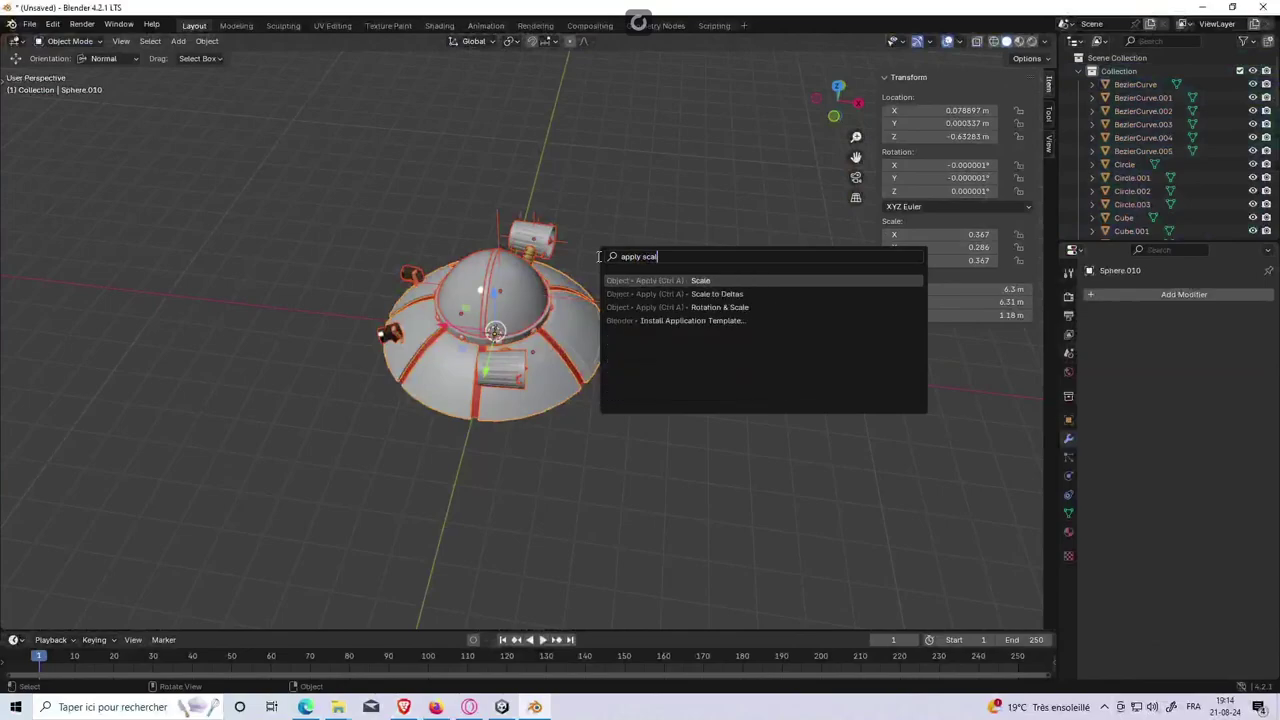
pyautogui.press('Down')
pyautogui.press('Return')
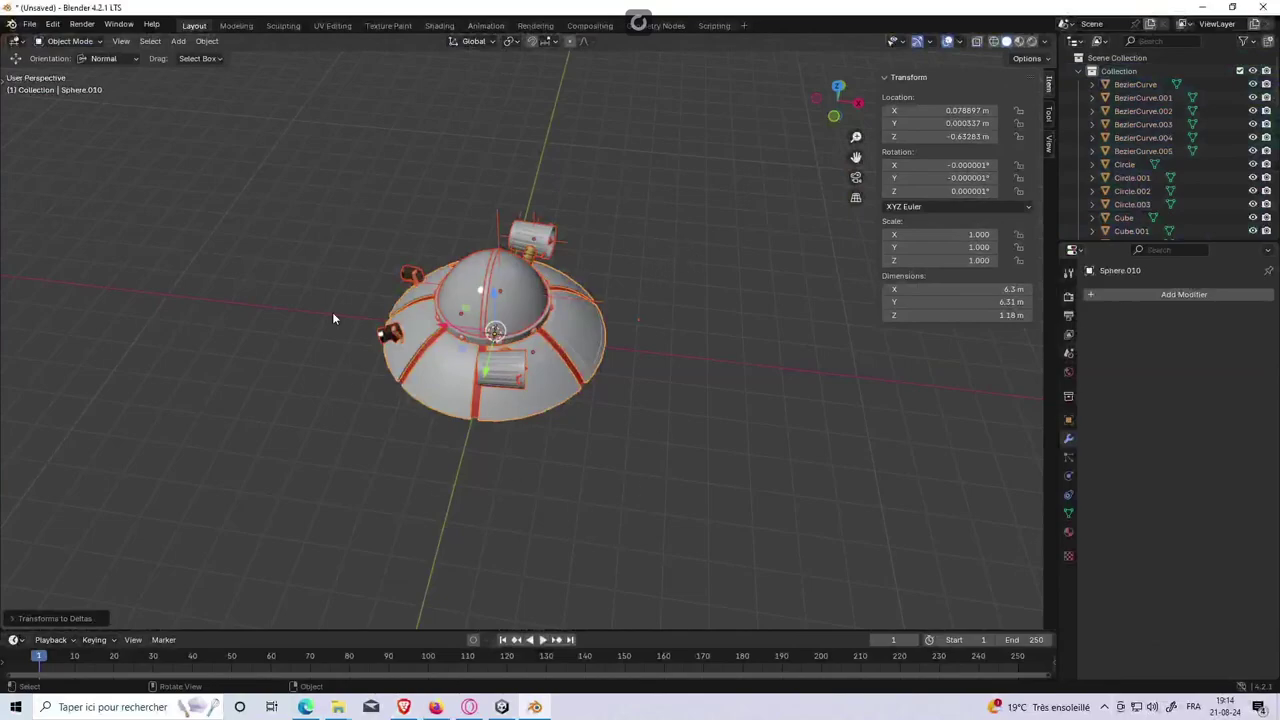
pyautogui.click(671, 292)
# Step: Start an FBX export and create and open a new rickspaceship folder in Assets\3D
pyautogui.moveTo(692, 308)
pyautogui.mouseDown(button='middle')
pyautogui.moveTo(808, 240)
pyautogui.moveTo(575, 283)
pyautogui.mouseUp(button='middle')
pyautogui.scroll(3, 654, 240)
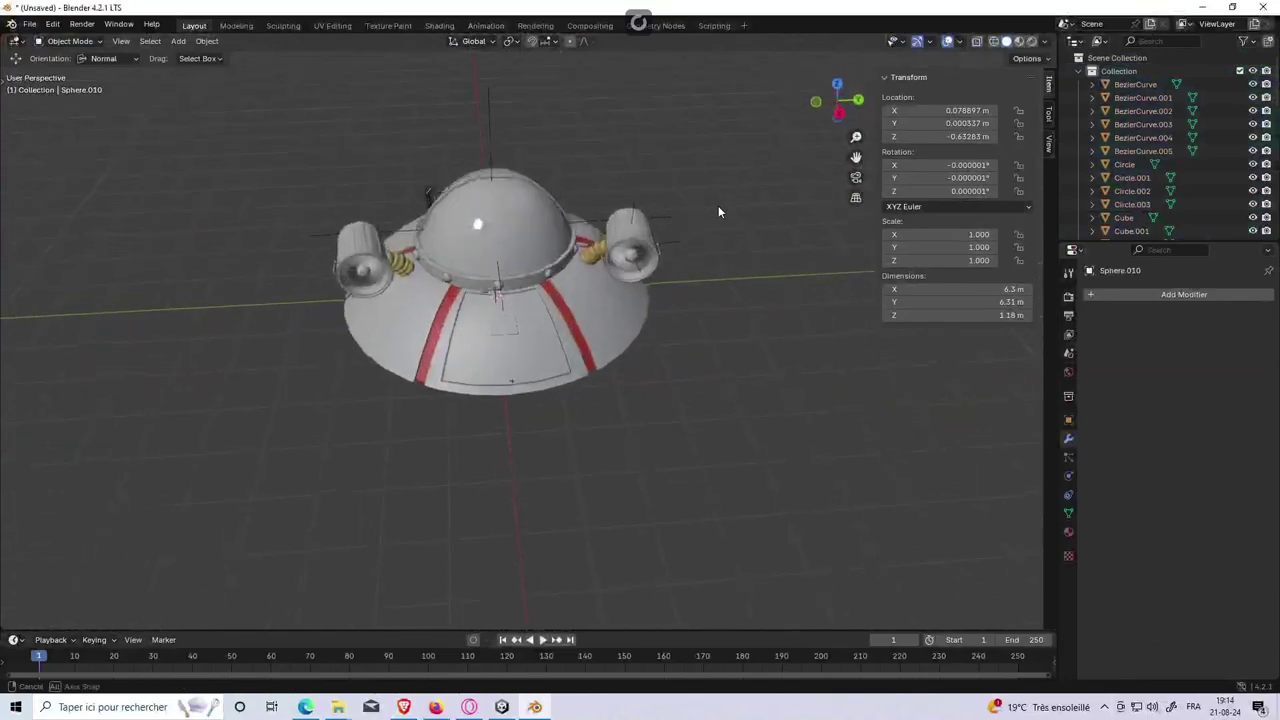
pyautogui.click(30, 24)
pyautogui.moveTo(52, 226)
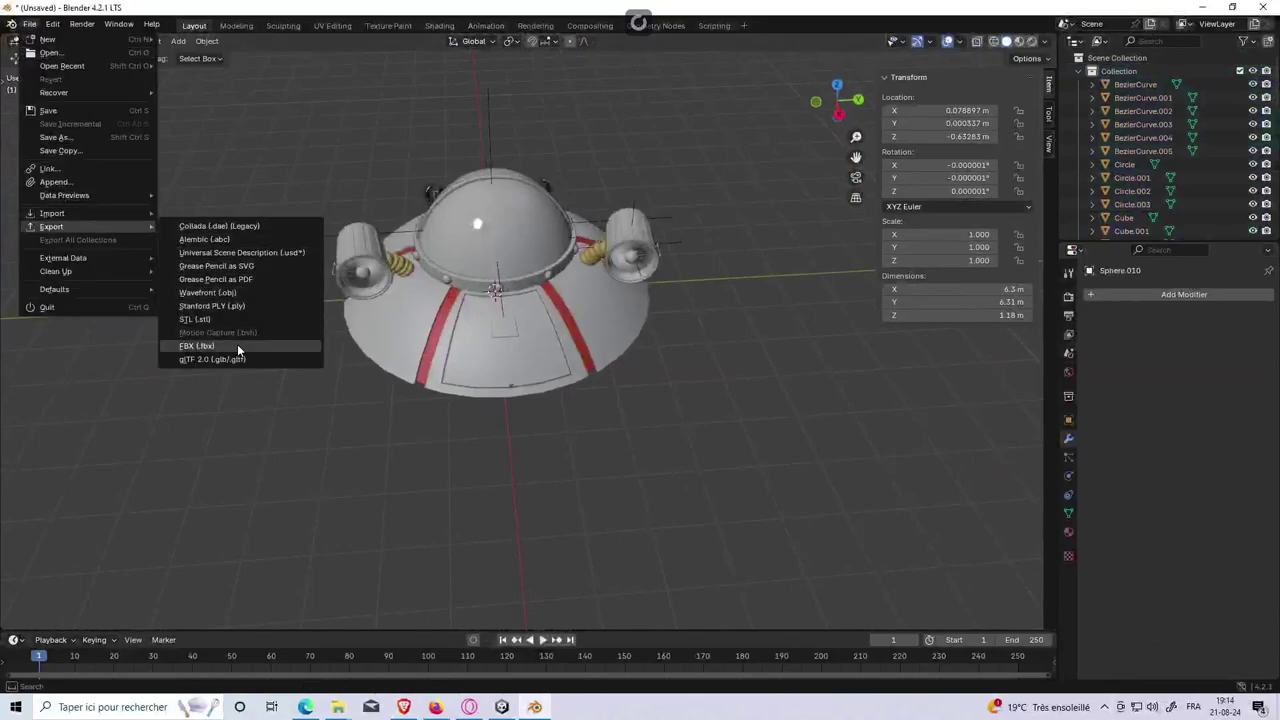
pyautogui.click(237, 345)
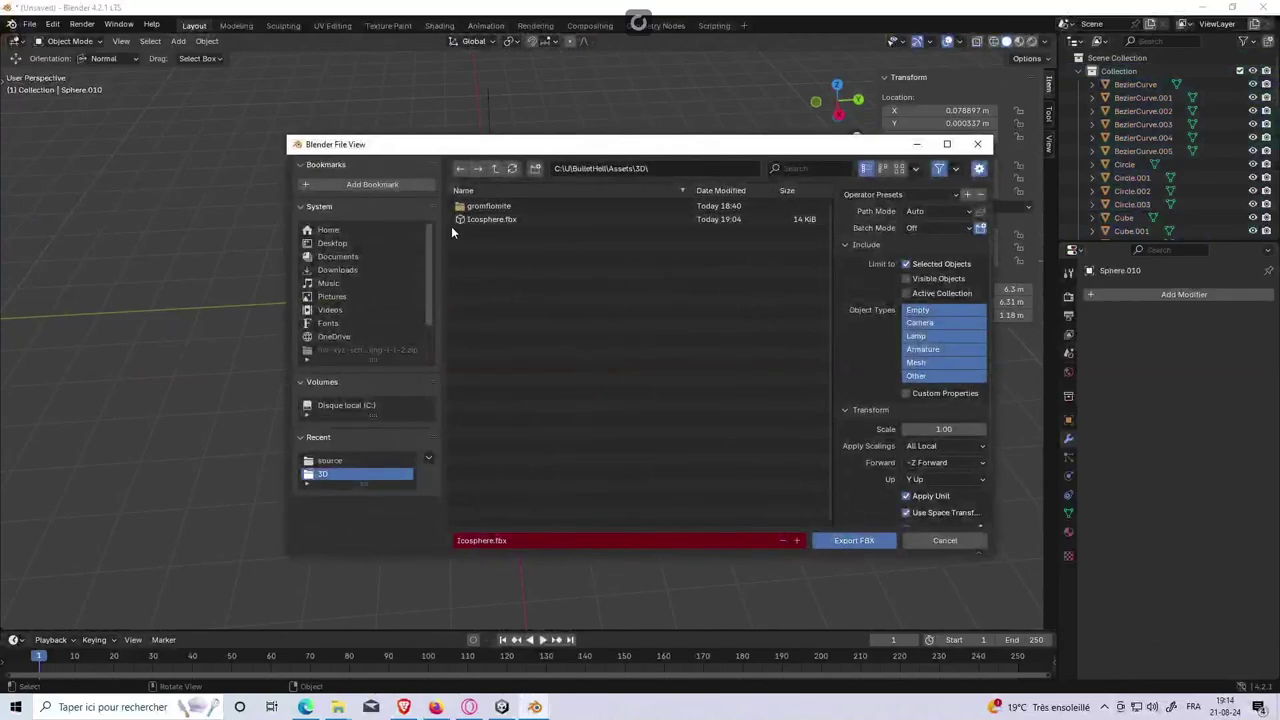
pyautogui.click(534, 170)
pyautogui.write('f')
pyautogui.write('rickspaceship')
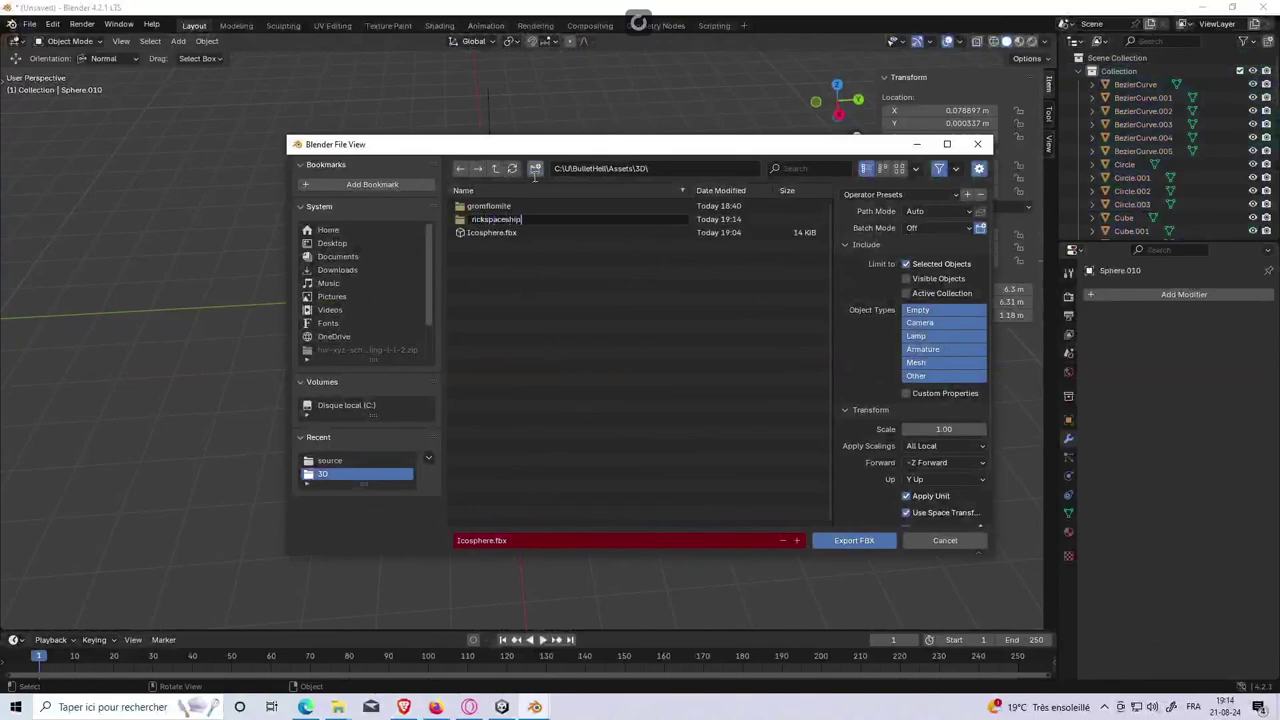
pyautogui.press('Return')
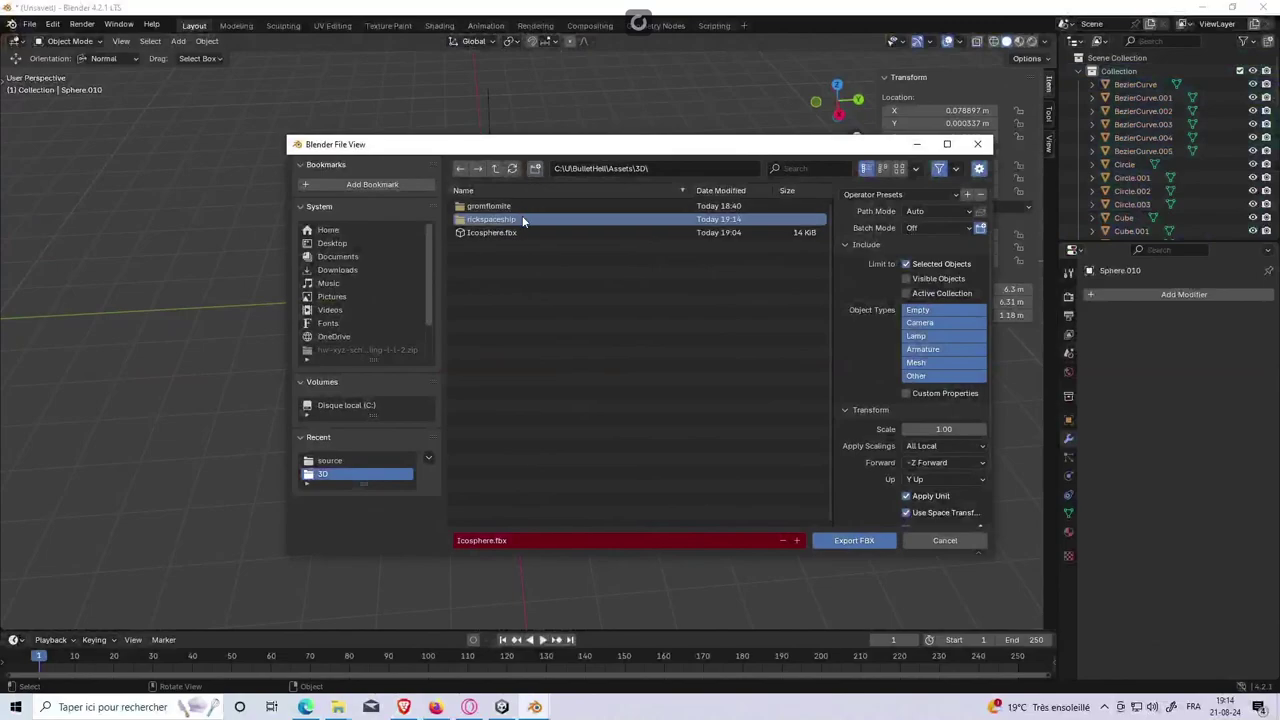
pyautogui.doubleClick(500, 219)
# Step: Export the saucer into that folder as RickSpaceShipo.fbx
pyautogui.click(644, 540)
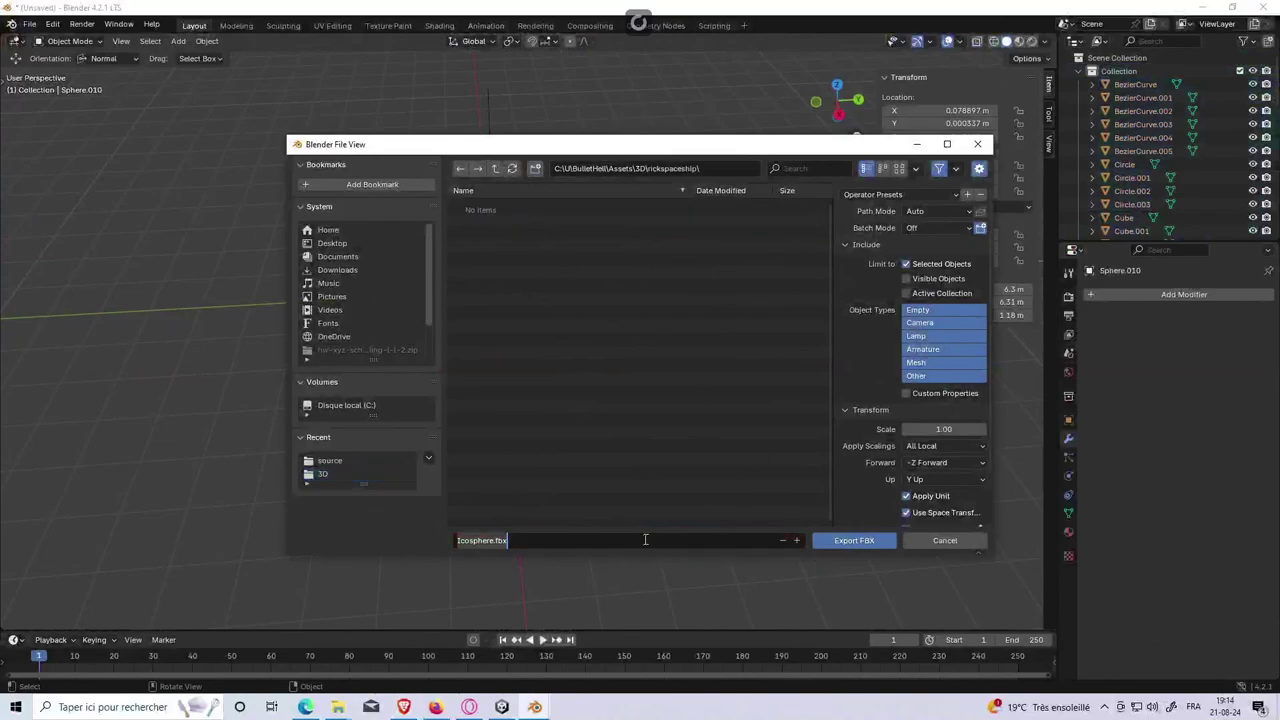
pyautogui.write('RickSpaceS')
pyautogui.write('hipo')
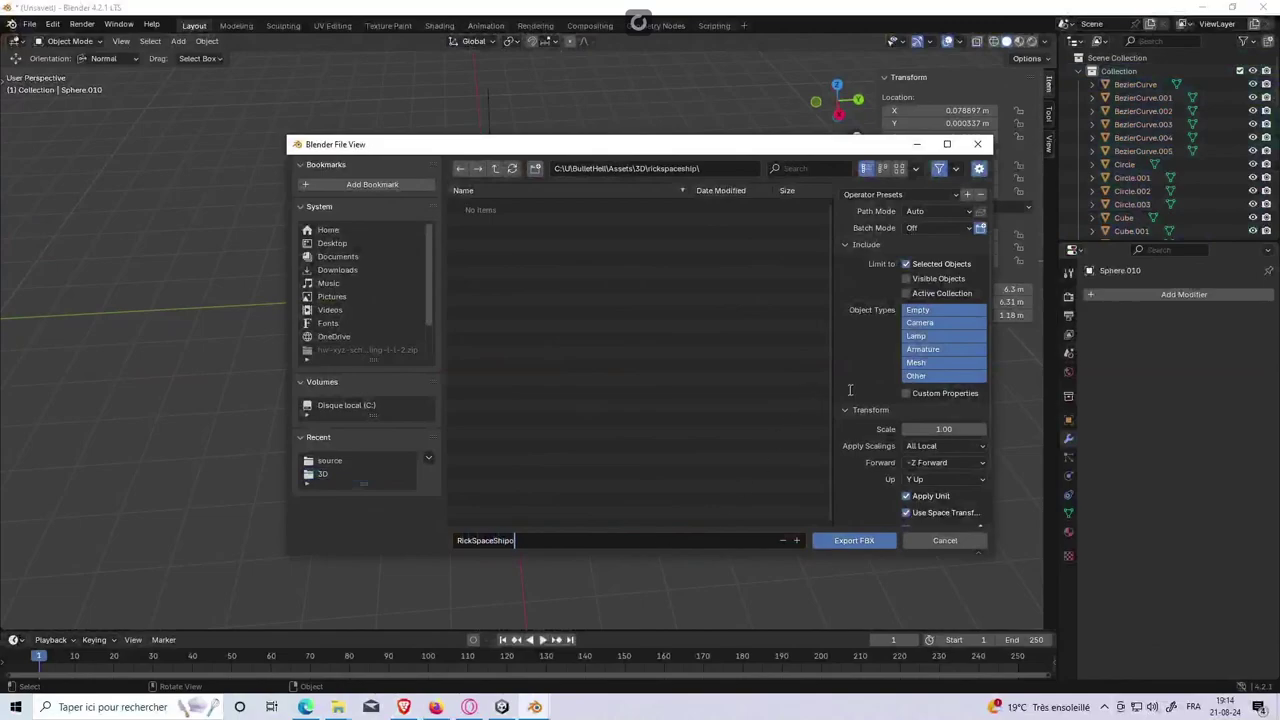
pyautogui.click(910, 267)
pyautogui.click(866, 541)
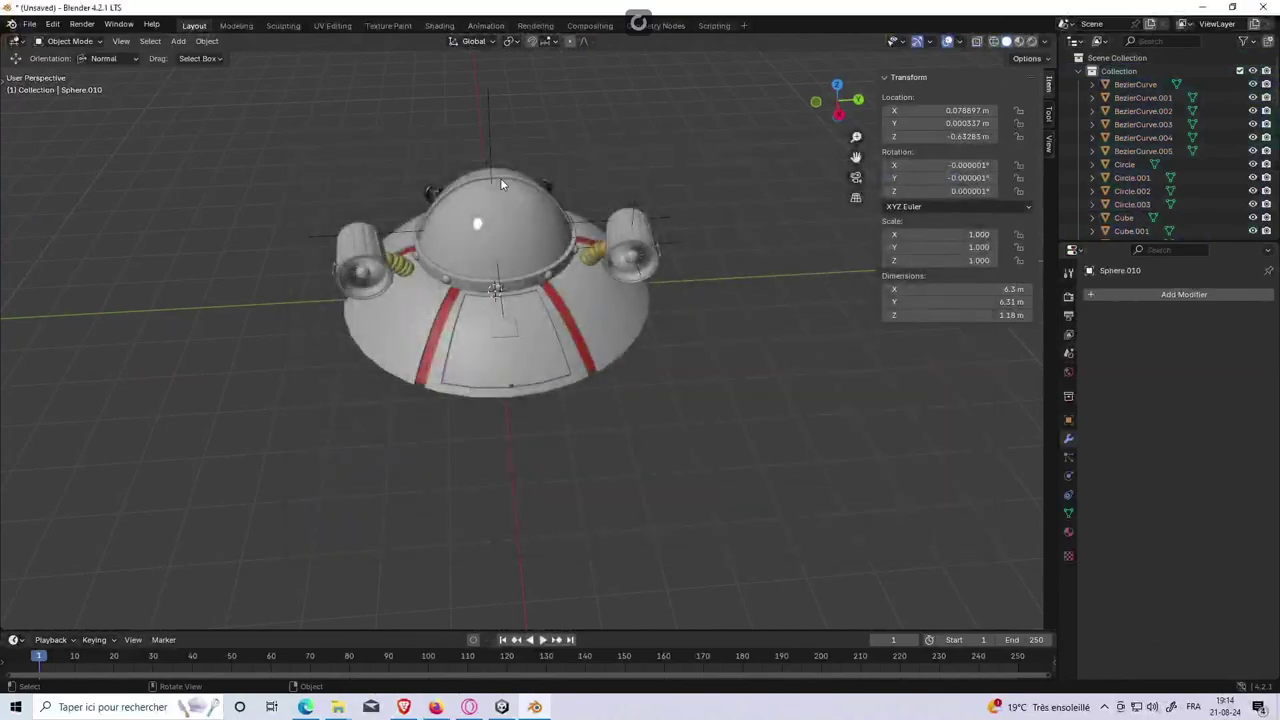
pyautogui.hotkey('alt', 'Tab')
pyautogui.hotkey('alt', 'Tab')
pyautogui.hotkey('alt', 'Tab')
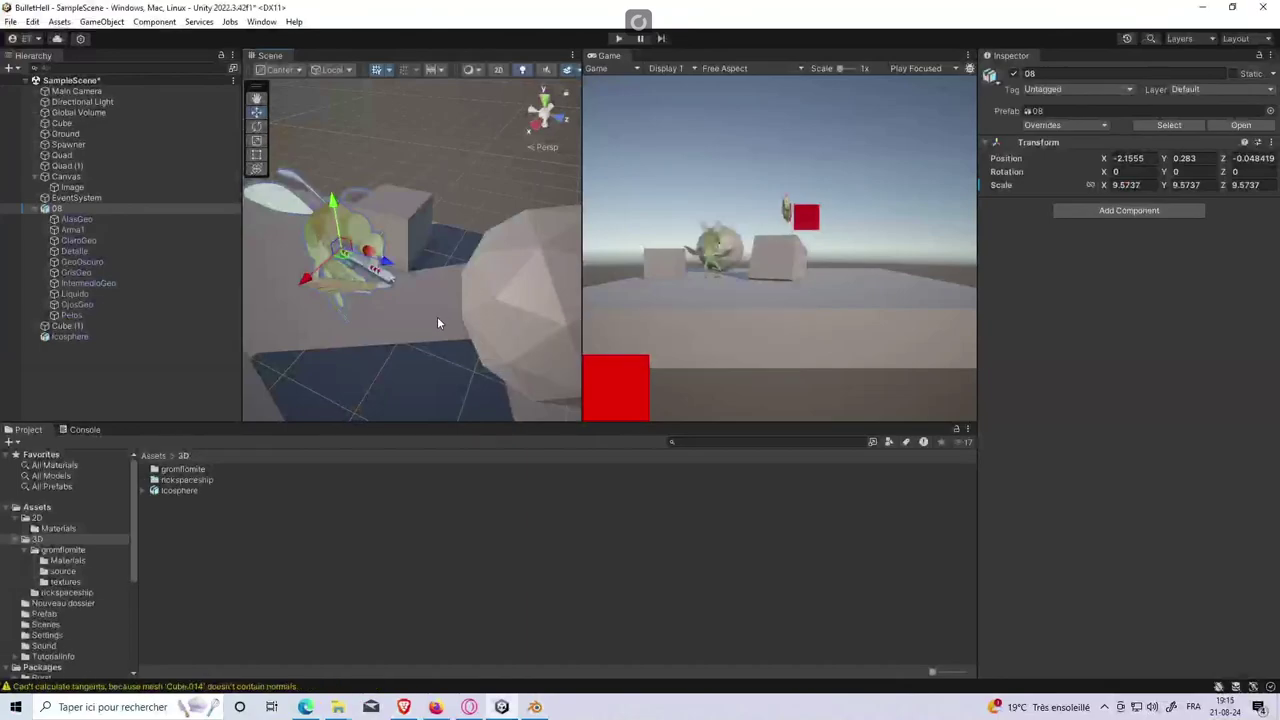
# Step: Place RickSpaceShipo from Assets/3D/rickspaceship into the scene and turn it 90° around Y
pyautogui.doubleClick(187, 480)
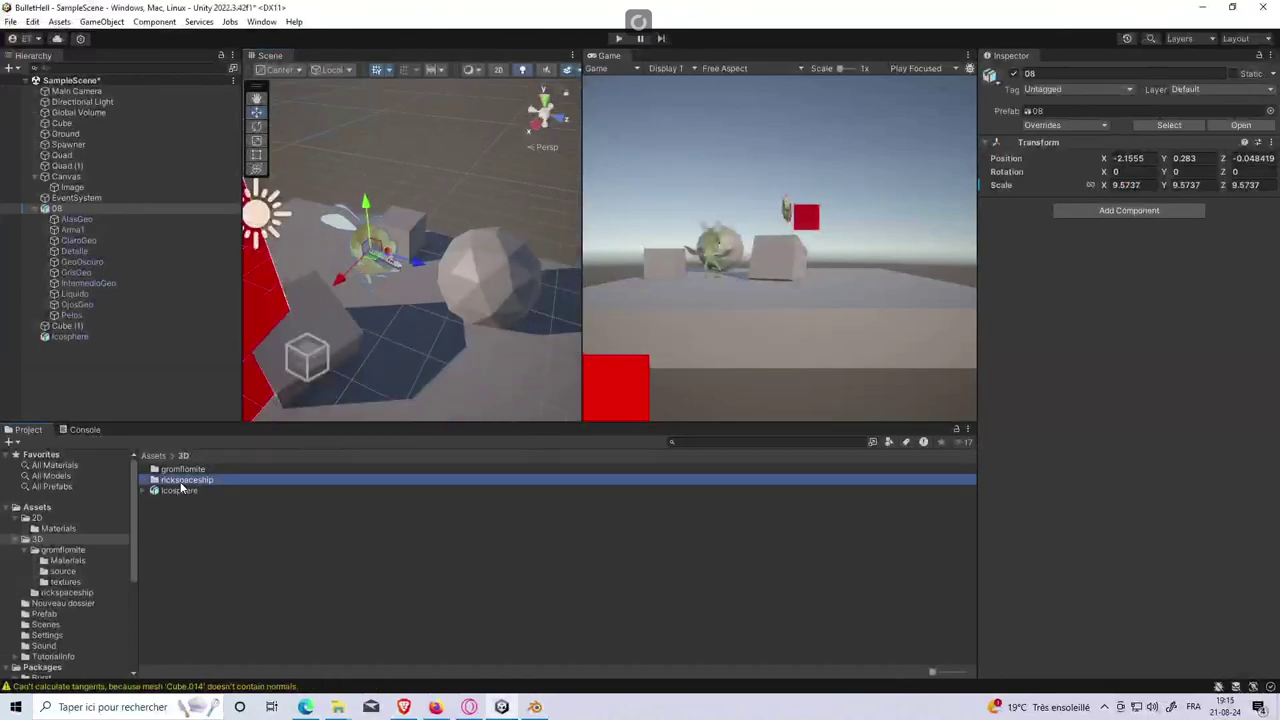
pyautogui.moveTo(190, 468); pyautogui.dragTo(444, 353)
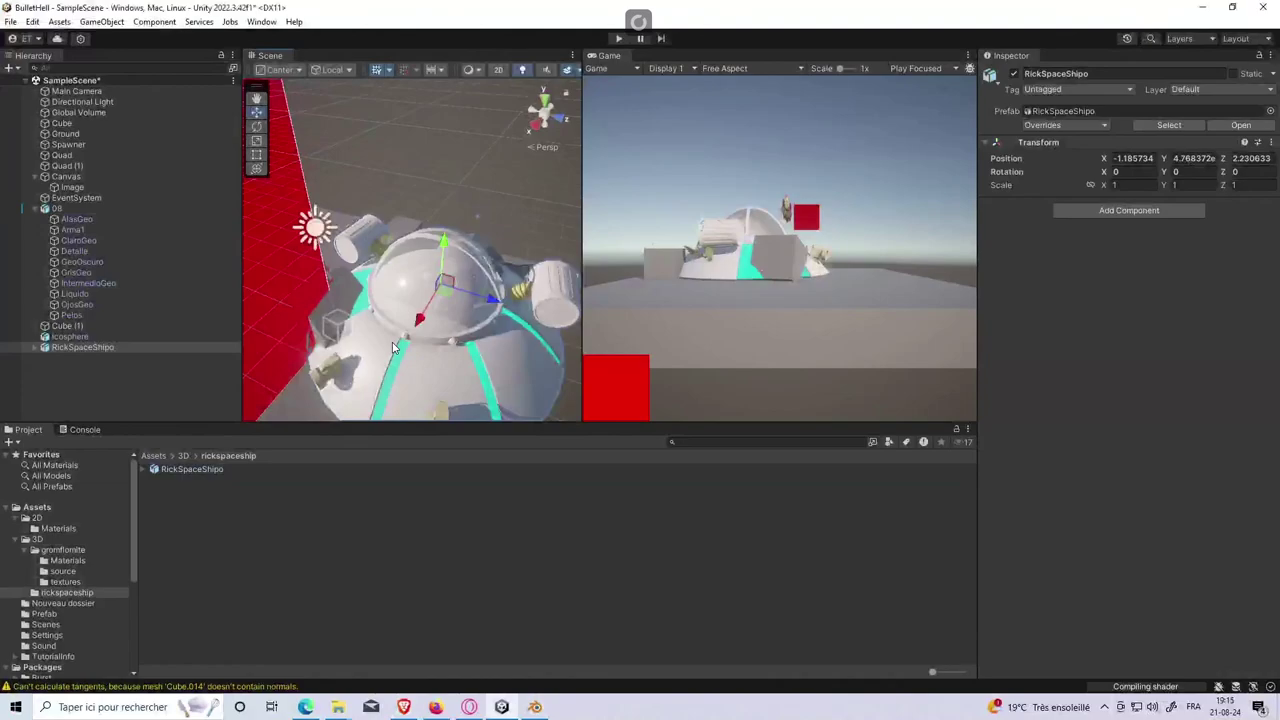
pyautogui.moveTo(462, 310); pyautogui.dragTo(651, 352)
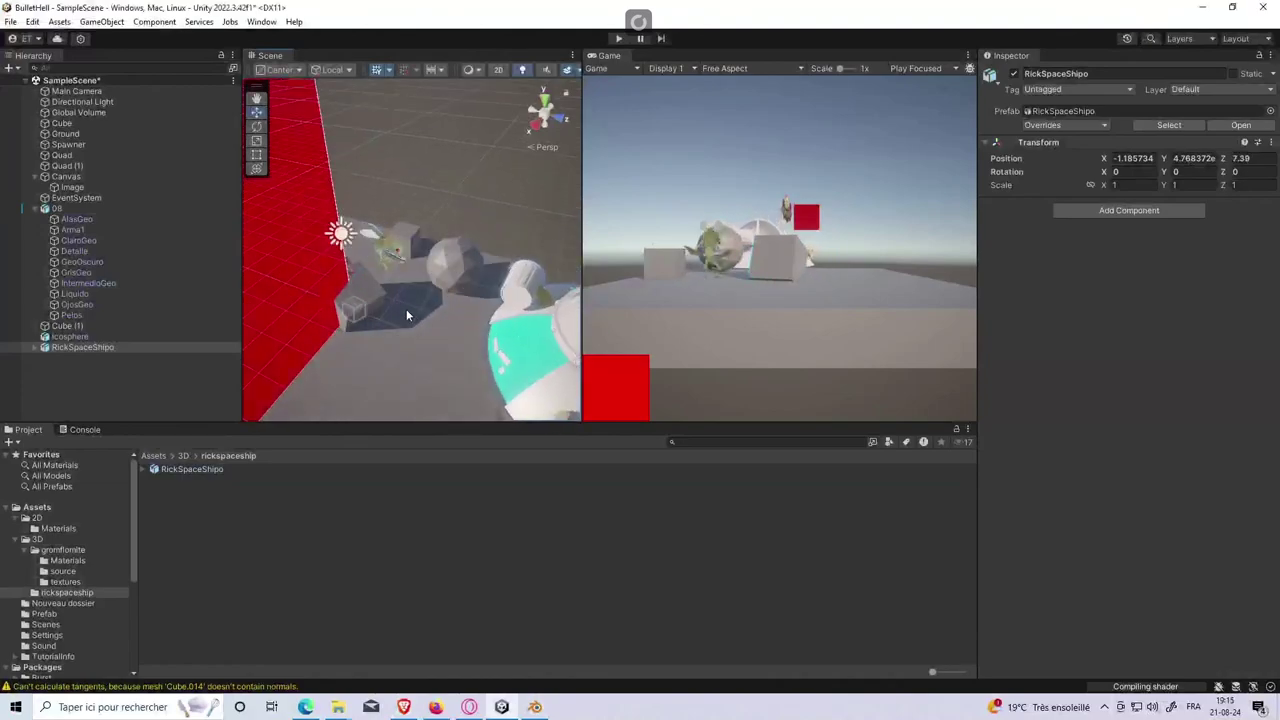
pyautogui.moveTo(406, 316)
pyautogui.mouseDown(button='right')
pyautogui.moveTo(446, 290)
pyautogui.moveTo(571, 305)
pyautogui.mouseUp(button='right')
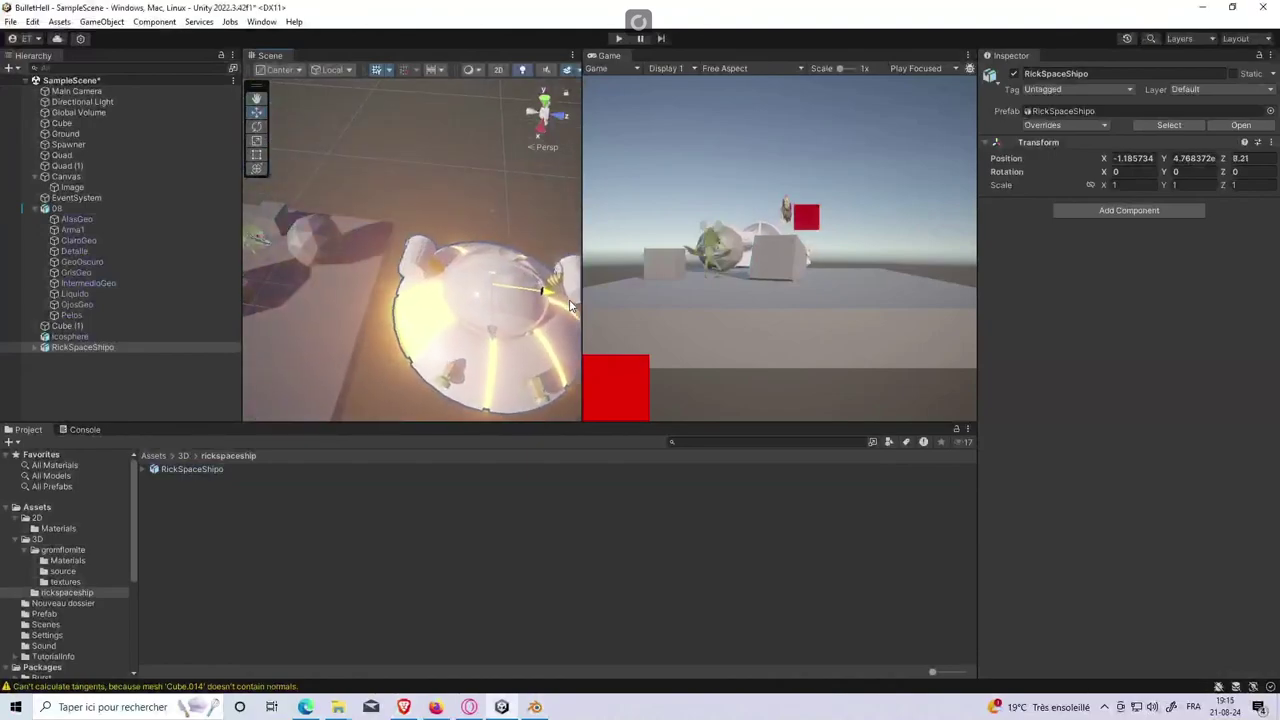
pyautogui.press('e')
pyautogui.moveTo(571, 305)
pyautogui.mouseDown()
pyautogui.moveTo(326, 332)
pyautogui.moveTo(505, 353)
pyautogui.moveTo(511, 338)
pyautogui.mouseUp()
pyautogui.hotkey('ctrl', 'z')
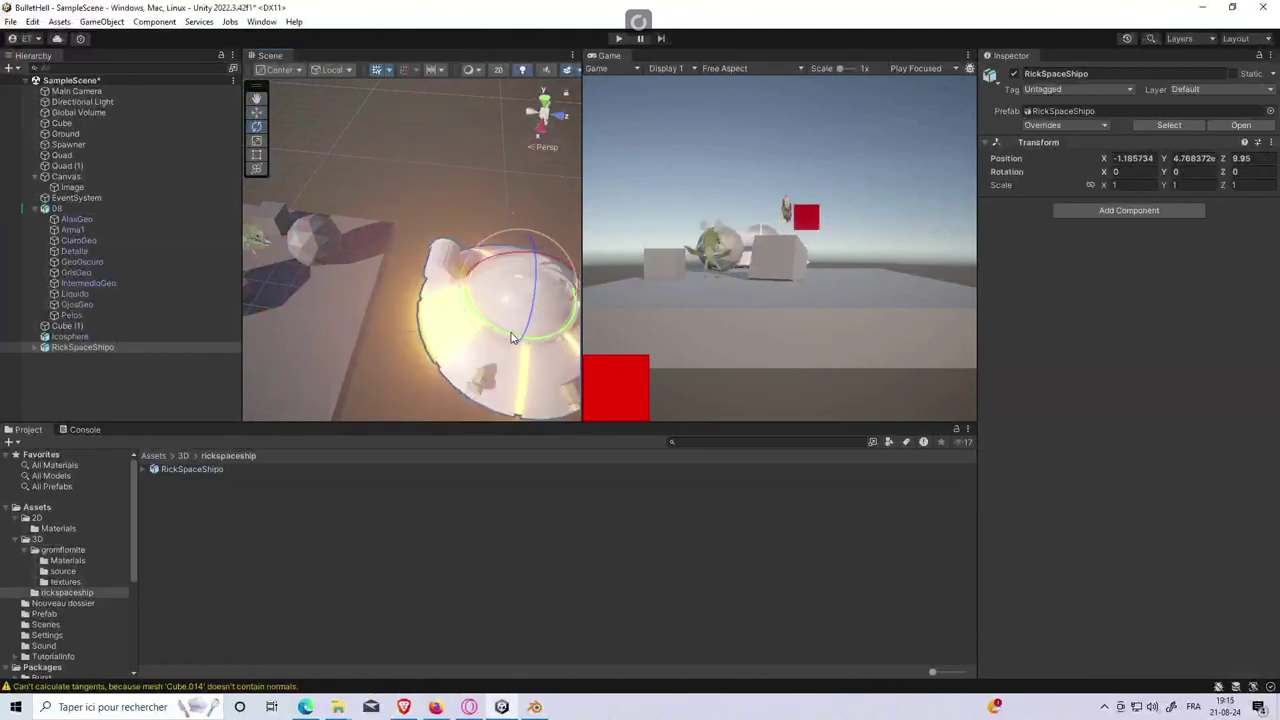
pyautogui.scroll(-3, 511, 338)
pyautogui.moveTo(449, 249)
pyautogui.mouseDown()
pyautogui.moveTo(282, 252)
pyautogui.moveTo(508, 215)
pyautogui.moveTo(407, 254)
pyautogui.moveTo(497, 212)
pyautogui.mouseUp()
pyautogui.click(267, 244)
# Step: Pull the view back outside the cockpit and select the ship's Sphere.010 part
pyautogui.scroll(2, 498, 212)
pyautogui.scroll(2, 498, 212)
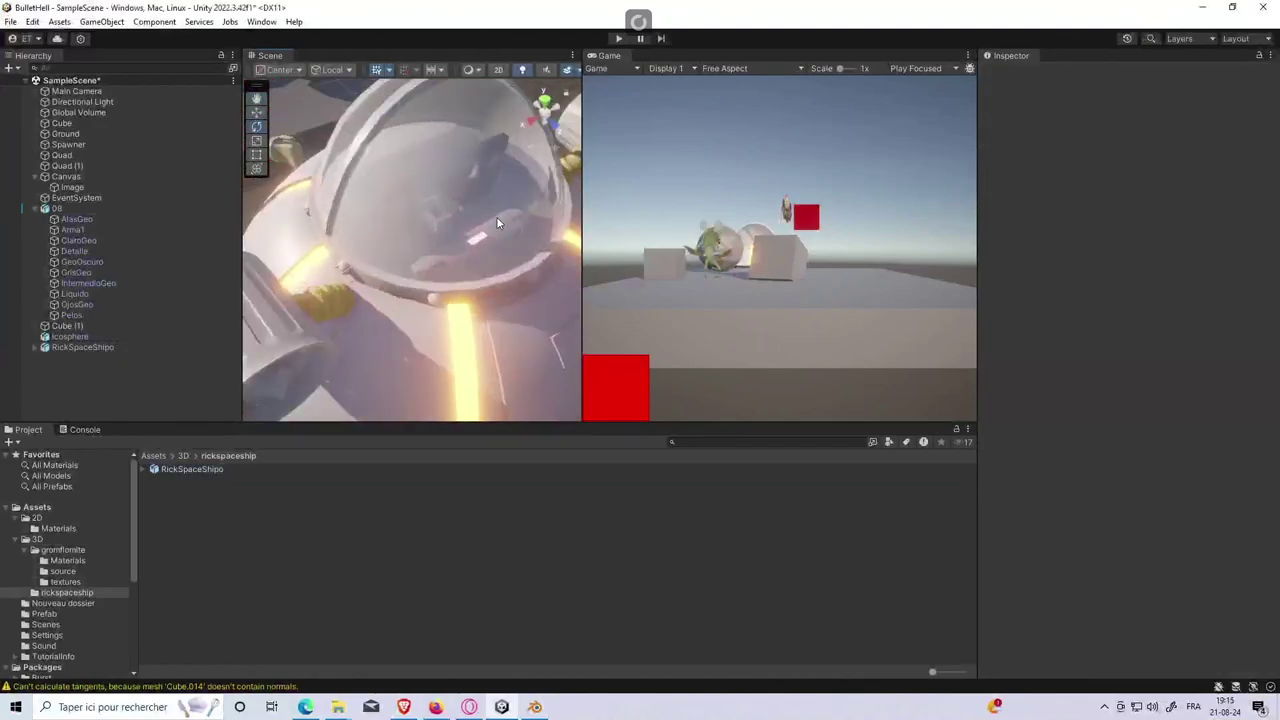
pyautogui.scroll(2, 496, 216)
pyautogui.scroll(2, 480, 226)
pyautogui.scroll(2, 480, 226)
pyautogui.scroll(2, 402, 204)
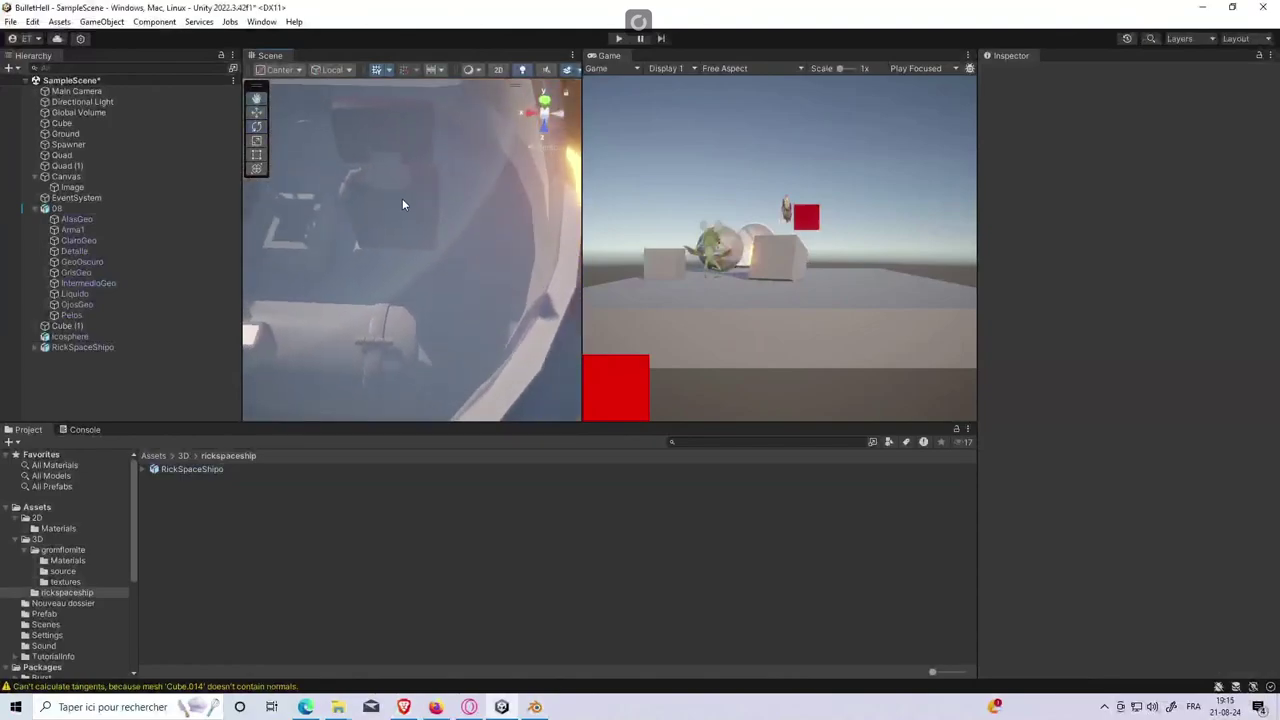
pyautogui.moveTo(402, 204)
pyautogui.mouseDown(button='middle')
pyautogui.moveTo(262, 228)
pyautogui.moveTo(386, 243)
pyautogui.moveTo(222, 172)
pyautogui.moveTo(457, 263)
pyautogui.mouseUp(button='middle')
pyautogui.moveTo(457, 263)
pyautogui.keyDown('alt'); pyautogui.mouseDown()
pyautogui.moveTo(323, 263)
pyautogui.moveTo(437, 263)
pyautogui.moveTo(416, 247)
pyautogui.moveTo(371, 266)
pyautogui.moveTo(533, 244)
pyautogui.moveTo(340, 250)
pyautogui.moveTo(323, 266)
pyautogui.moveTo(371, 271)
pyautogui.moveTo(592, 235)
pyautogui.mouseUp(); pyautogui.keyUp('alt')
pyautogui.scroll(2, 416, 247)
pyautogui.click(418, 226)
pyautogui.moveTo(461, 251)
pyautogui.keyDown('alt'); pyautogui.mouseDown()
pyautogui.moveTo(543, 214)
pyautogui.moveTo(292, 192)
pyautogui.moveTo(462, 216)
pyautogui.mouseUp(); pyautogui.keyUp('alt')
pyautogui.click(433, 224)
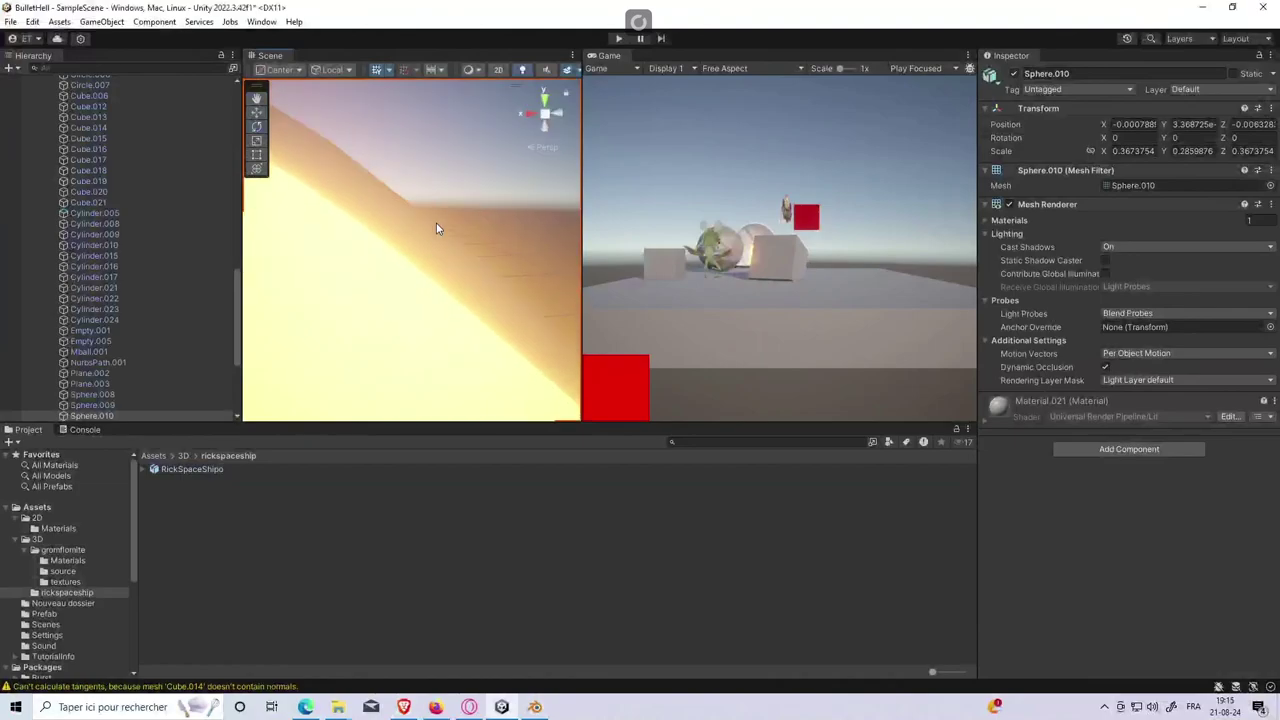
pyautogui.moveTo(415, 251)
pyautogui.keyDown('alt'); pyautogui.mouseDown()
pyautogui.moveTo(466, 214)
pyautogui.moveTo(540, 189)
pyautogui.moveTo(463, 240)
pyautogui.mouseUp(); pyautogui.keyUp('alt')
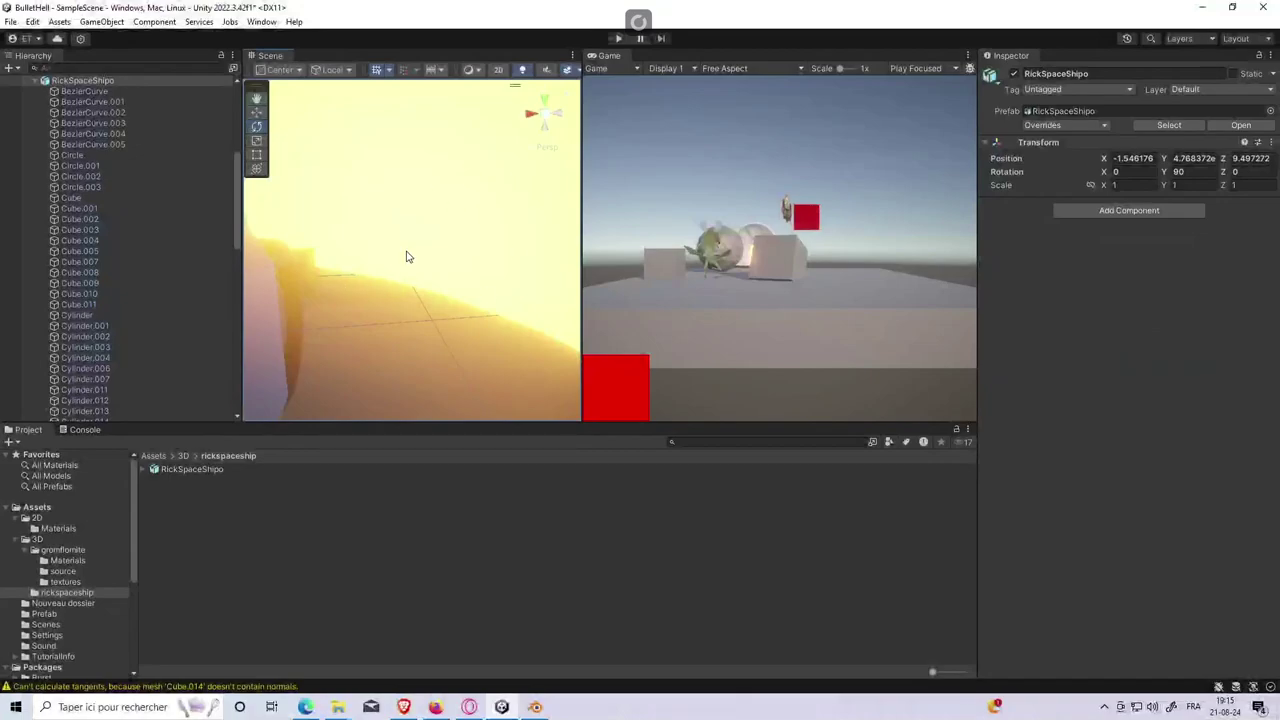
pyautogui.moveTo(410, 254)
pyautogui.mouseDown(button='right')
pyautogui.moveTo(374, 268)
pyautogui.moveTo(466, 243)
pyautogui.moveTo(449, 274)
pyautogui.moveTo(351, 294)
pyautogui.moveTo(366, 263)
pyautogui.moveTo(460, 234)
pyautogui.moveTo(394, 270)
pyautogui.moveTo(417, 263)
pyautogui.moveTo(386, 260)
pyautogui.moveTo(447, 229)
pyautogui.mouseUp(button='right')
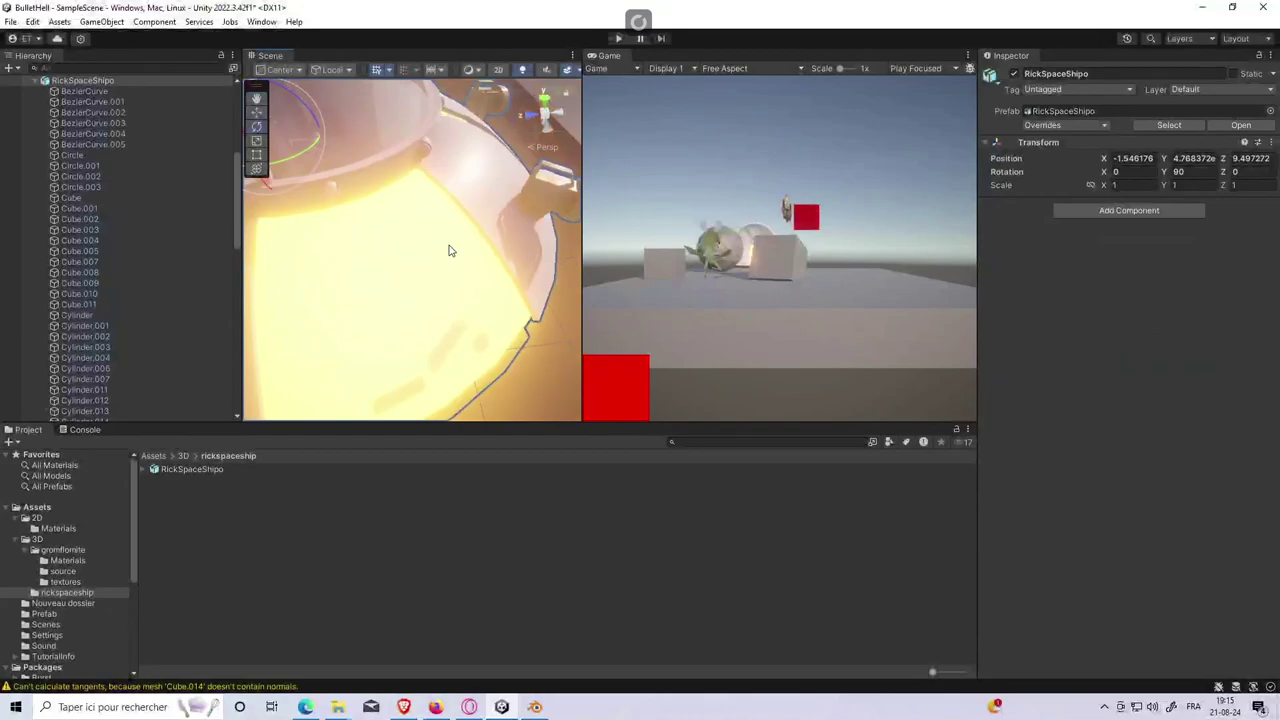
# Step: Inspect the Sphere.010 and Sphere.011 hull parts, then open gromflomite's Materials folder
pyautogui.hotkey('alt', 'Tab')
pyautogui.hotkey('alt', 'Tab')
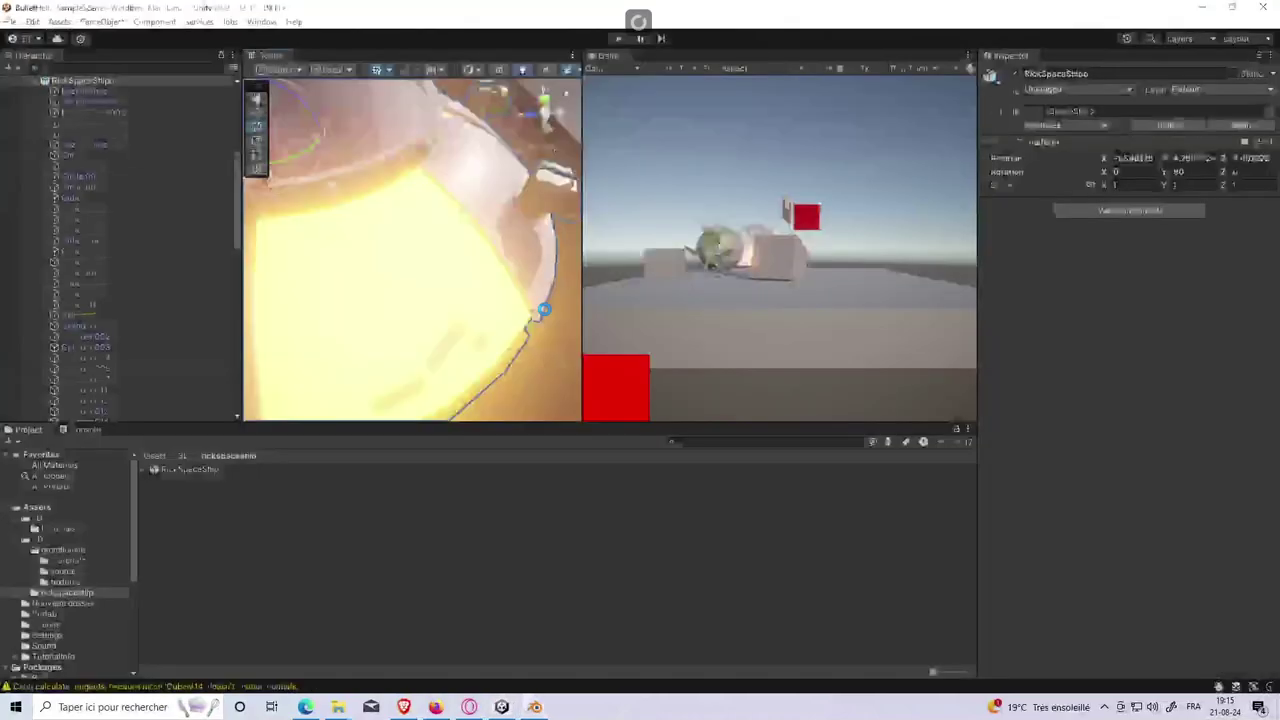
pyautogui.moveTo(454, 229); pyautogui.dragTo(425, 267, button='right')
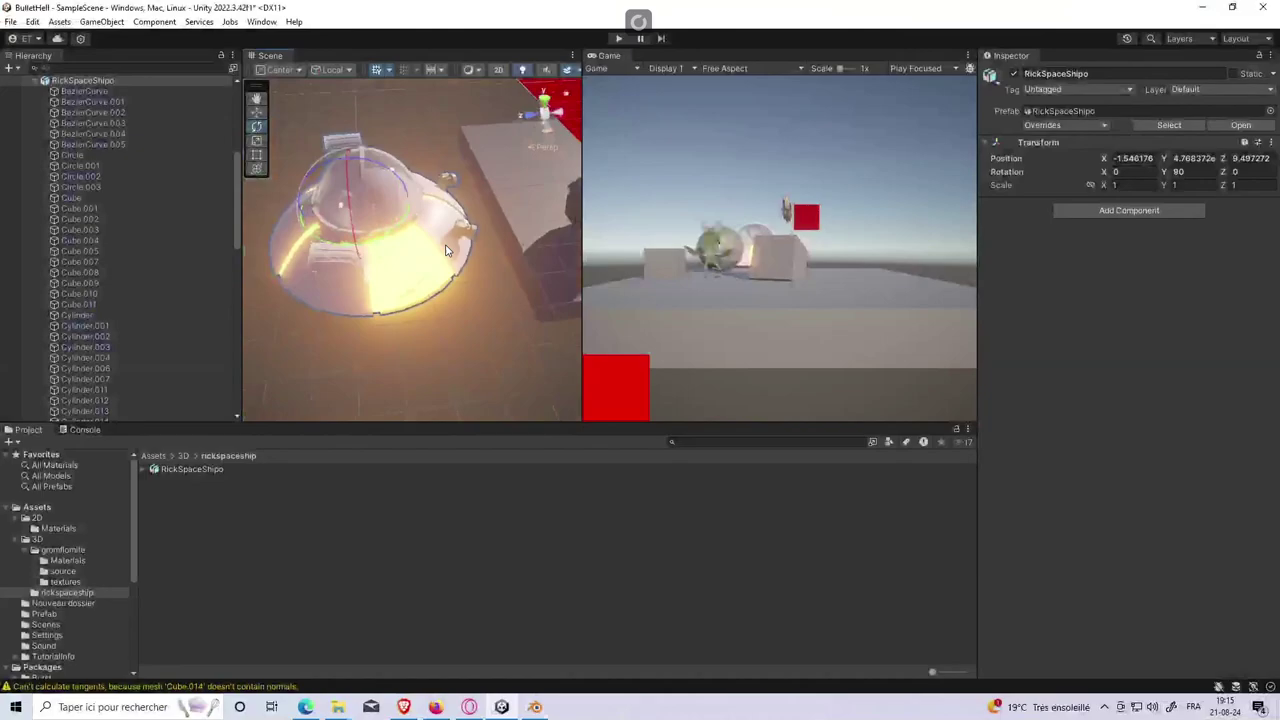
pyautogui.click(457, 255)
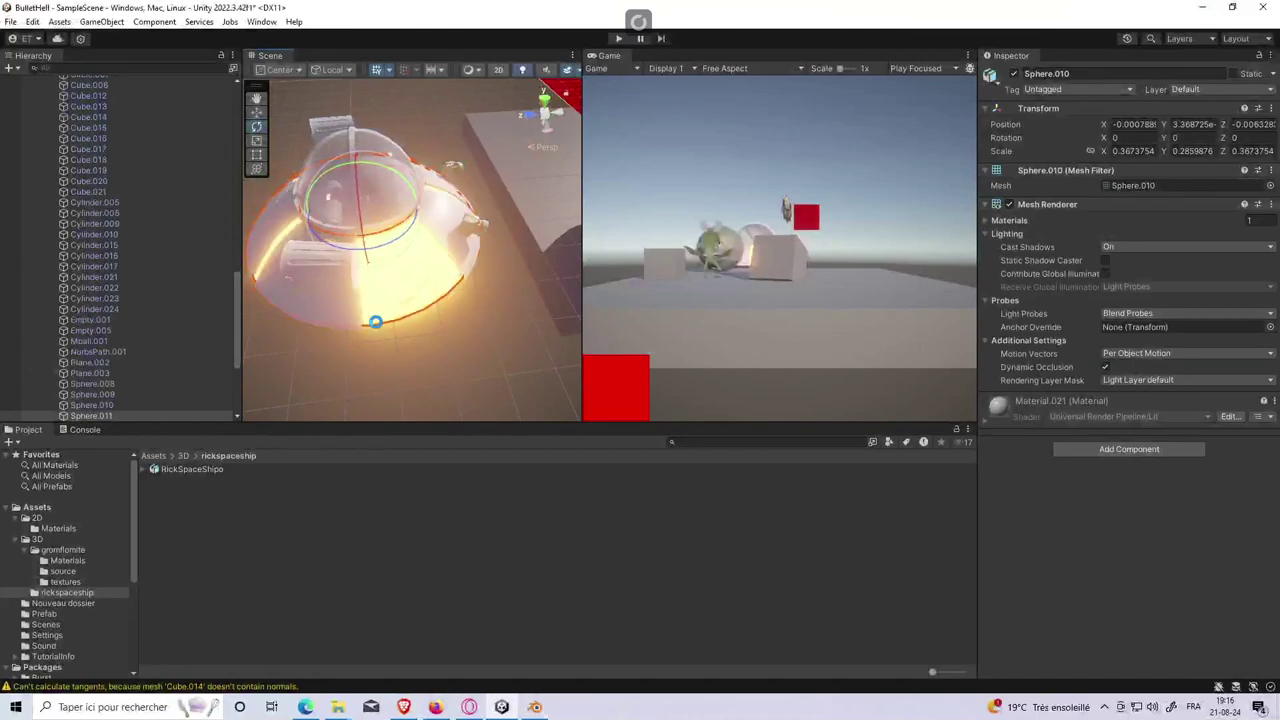
pyautogui.click(124, 413)
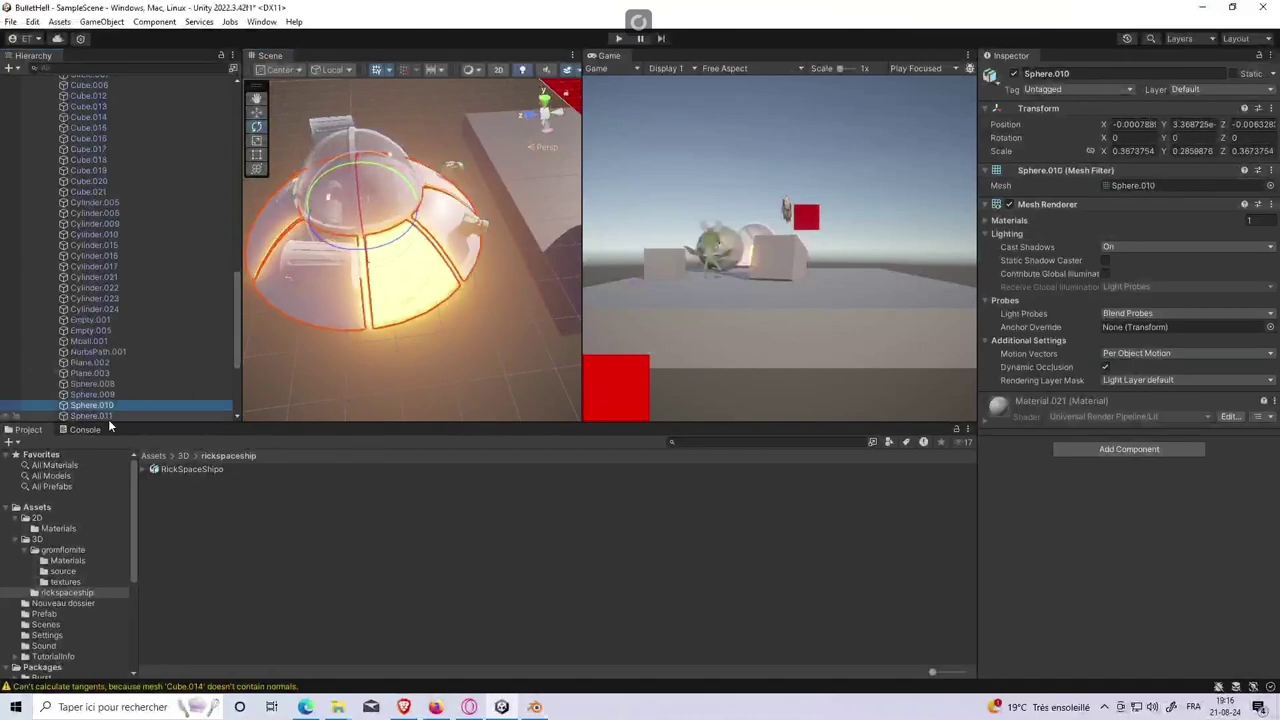
pyautogui.click(108, 416)
pyautogui.moveTo(320, 383); pyautogui.dragTo(364, 377, button='middle')
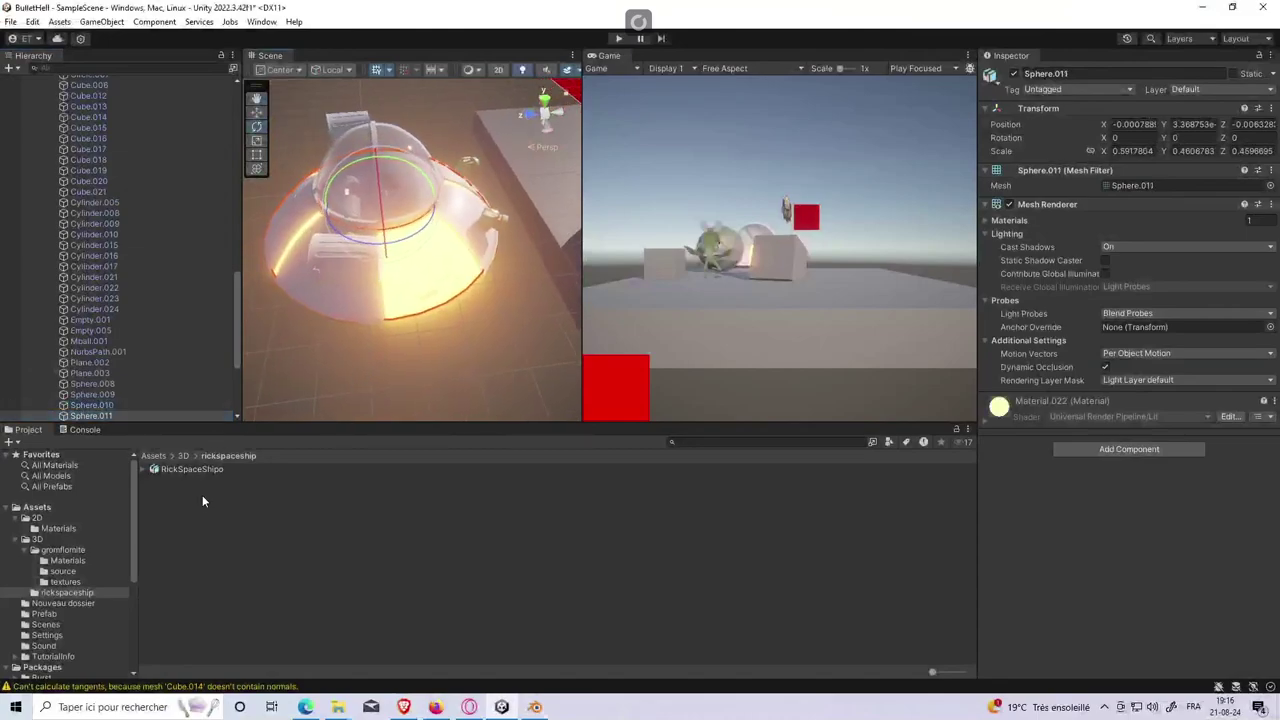
pyautogui.click(184, 457)
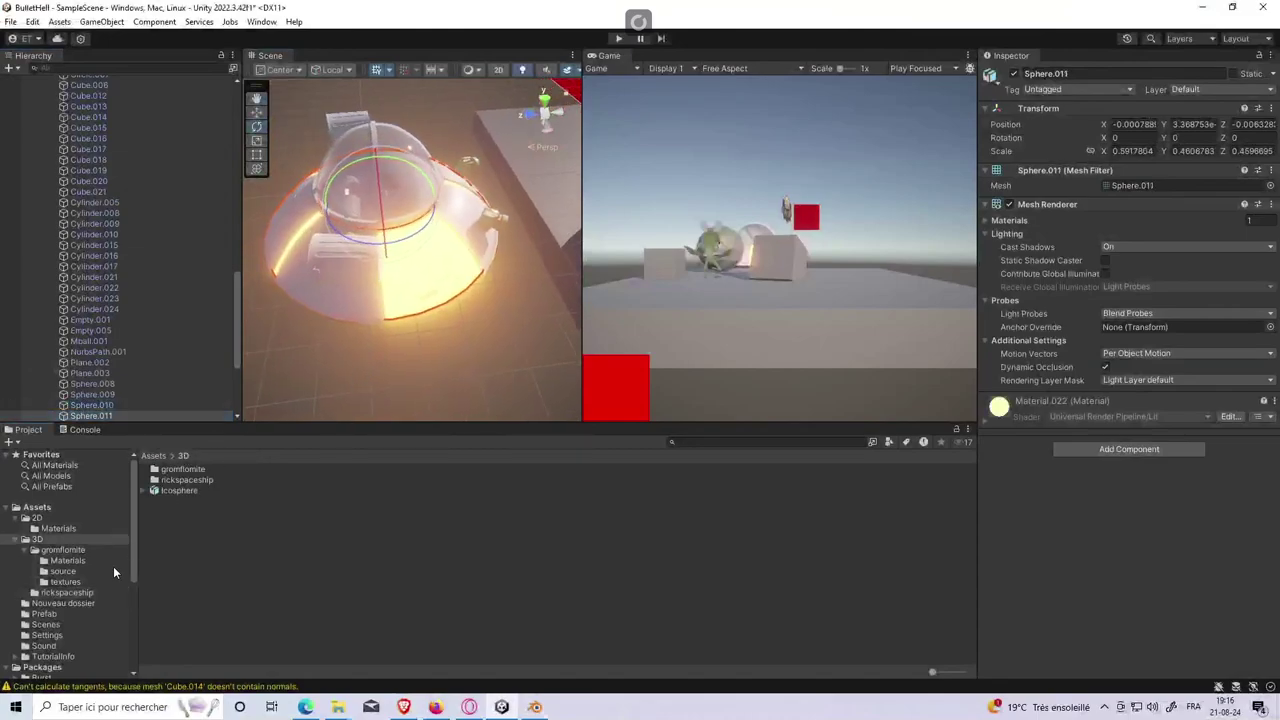
pyautogui.click(68, 561)
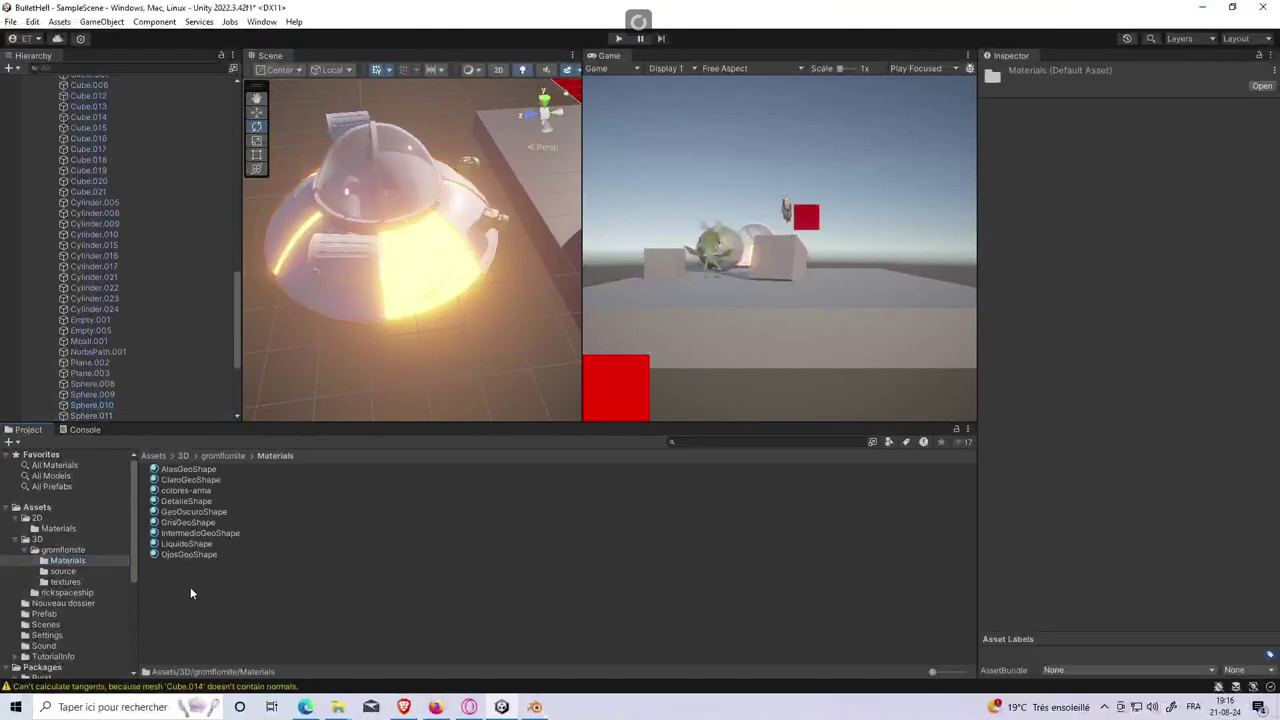
# Step: Add a URP Lit material named SpaceShipRickMetal to the rickspaceship folder
pyautogui.rightClick(190, 587)
pyautogui.click(98, 570)
pyautogui.click(67, 592)
pyautogui.rightClick(186, 525)
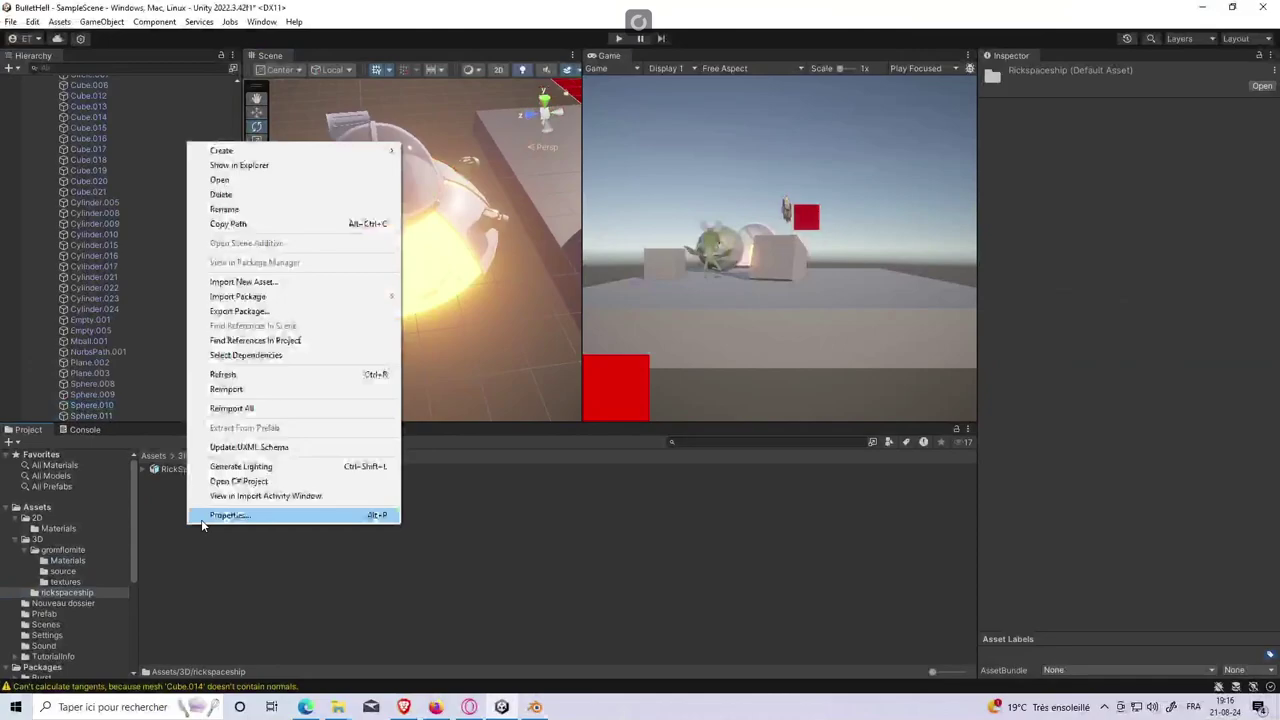
pyautogui.click(337, 150)
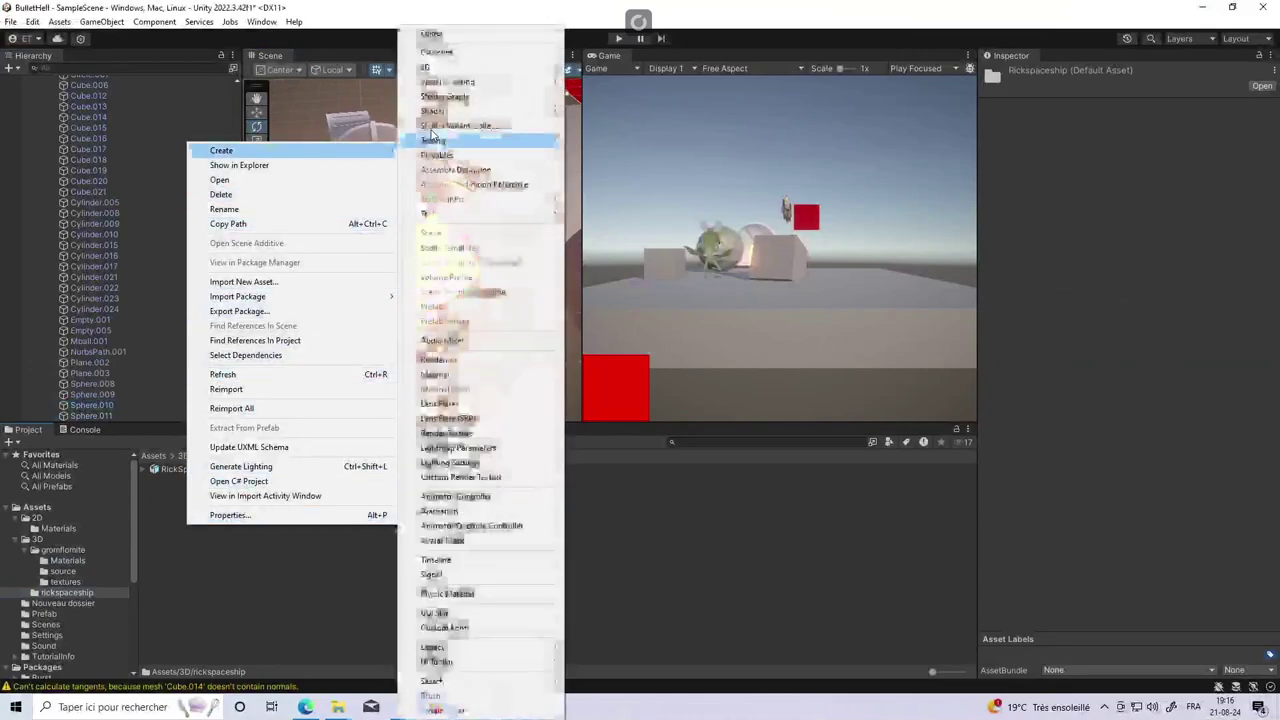
pyautogui.click(462, 373)
pyautogui.press('Return')
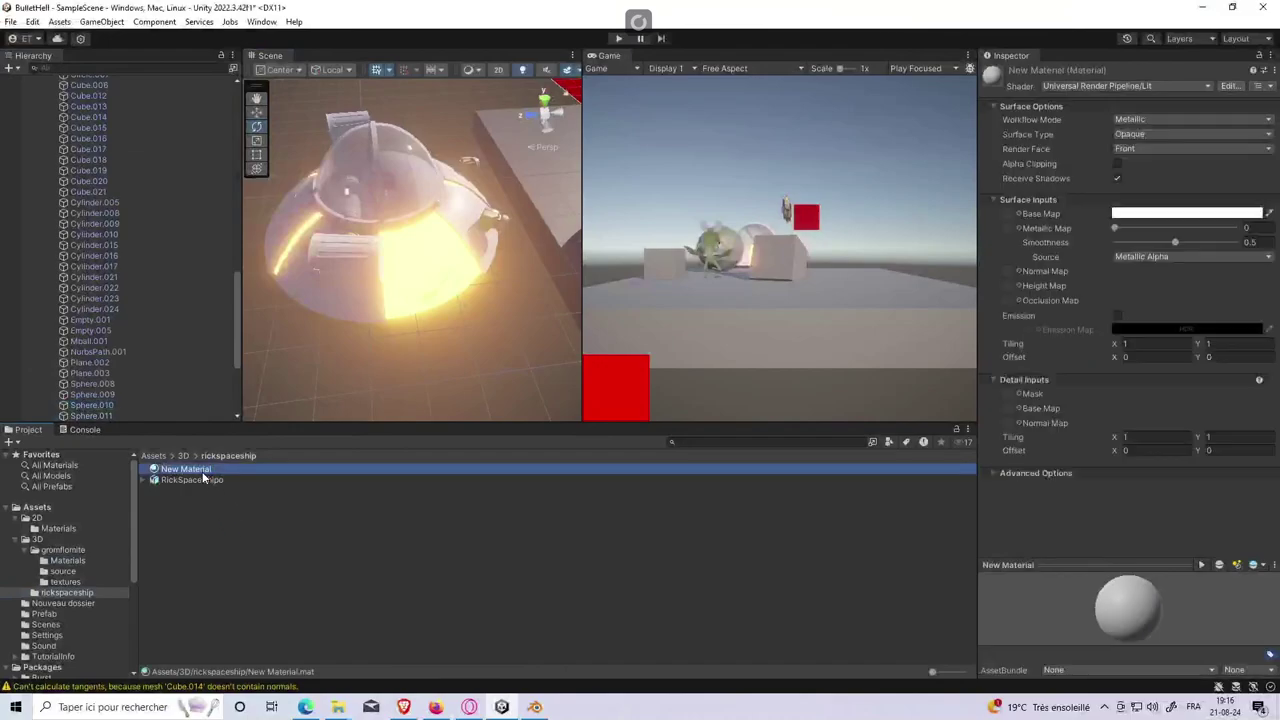
pyautogui.click(195, 468)
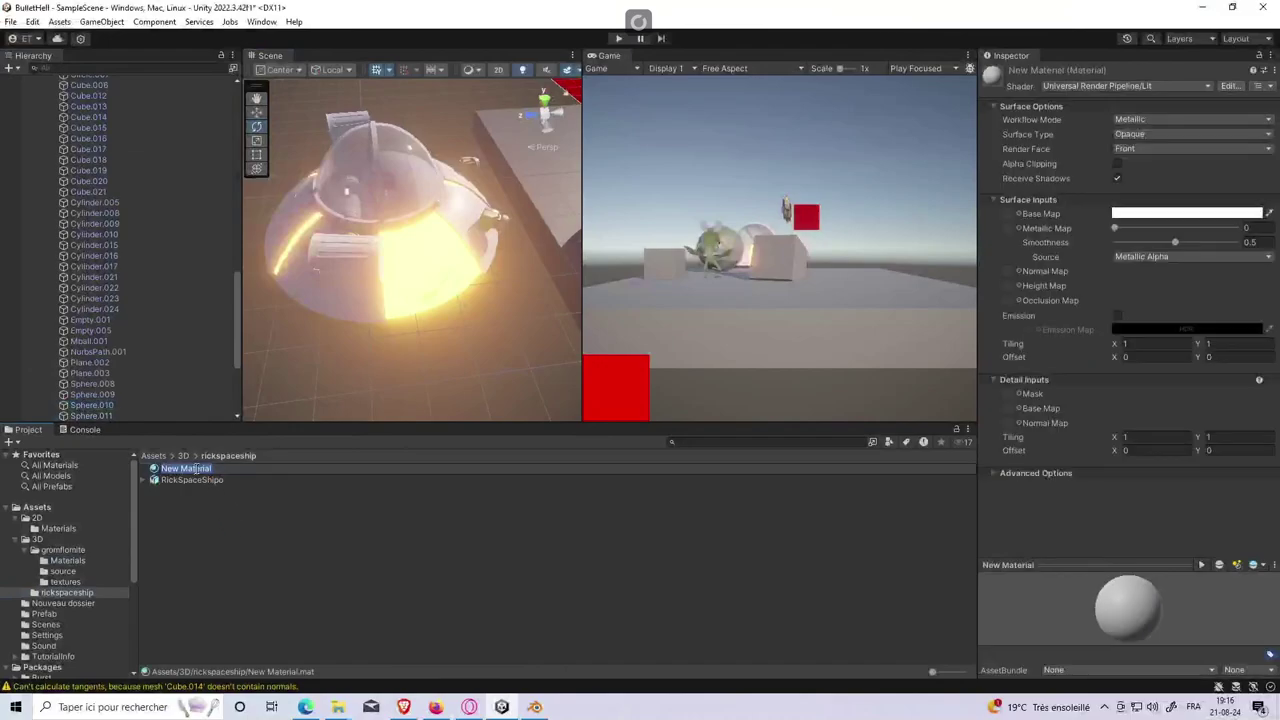
pyautogui.write('Sph')
pyautogui.press('Return')
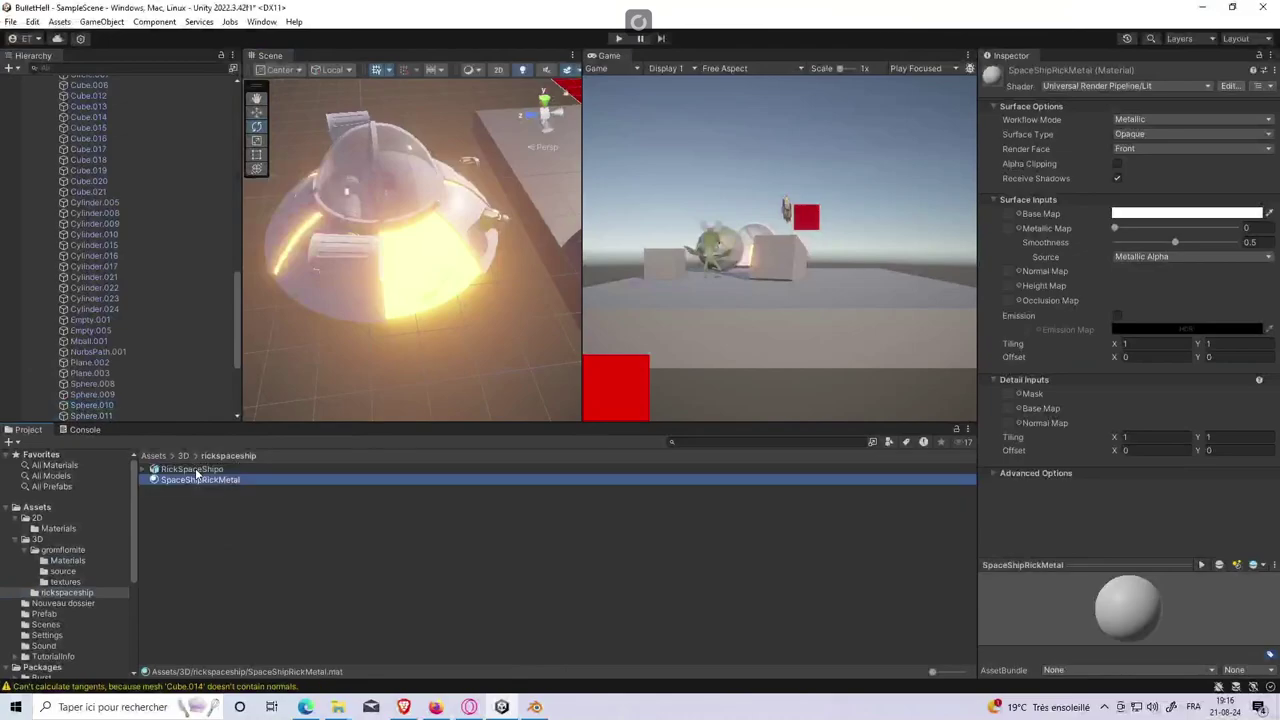
# Step: Set the SpaceShipRickMetal material's Render Face to Both
pyautogui.moveTo(224, 481); pyautogui.dragTo(365, 290)
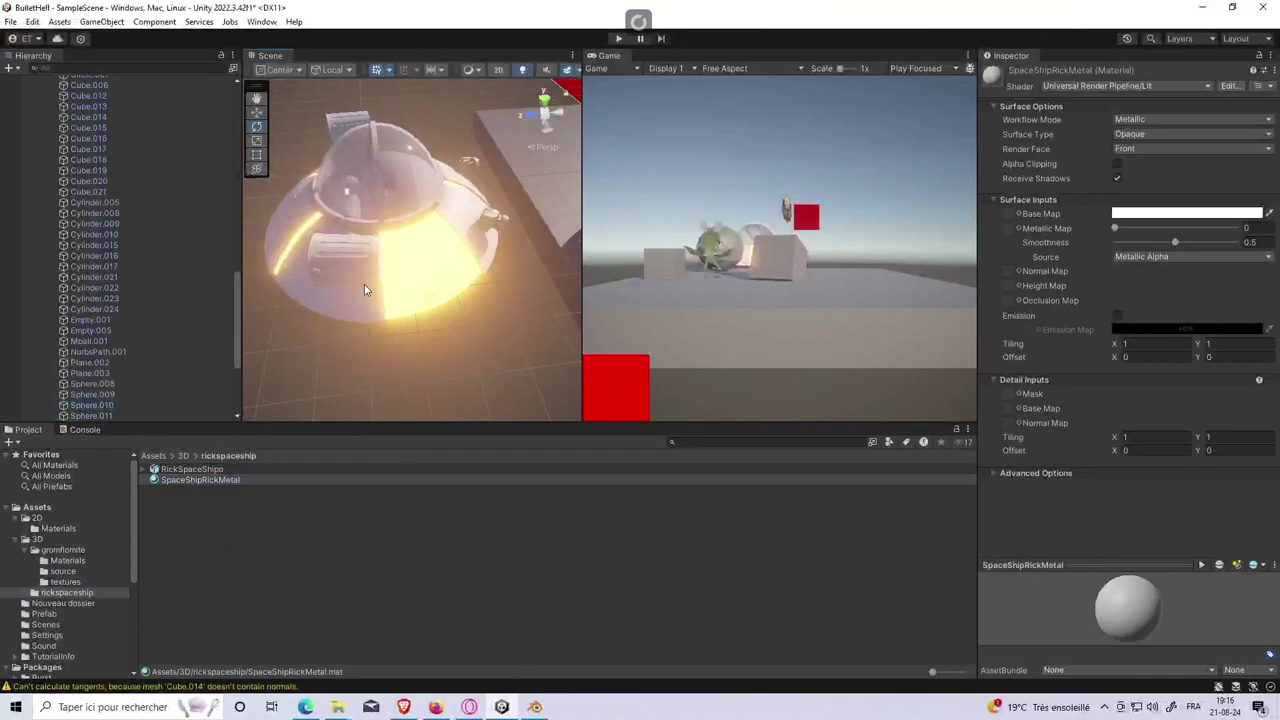
pyautogui.click(1142, 148)
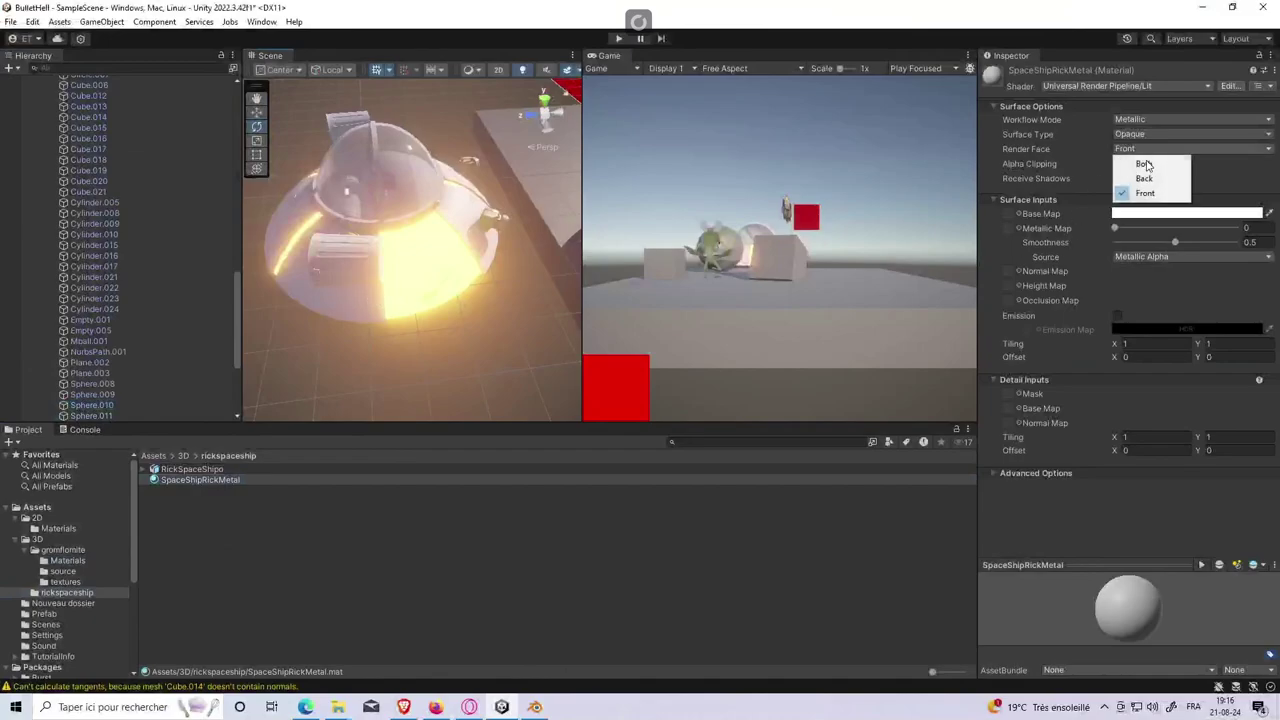
pyautogui.click(1135, 191)
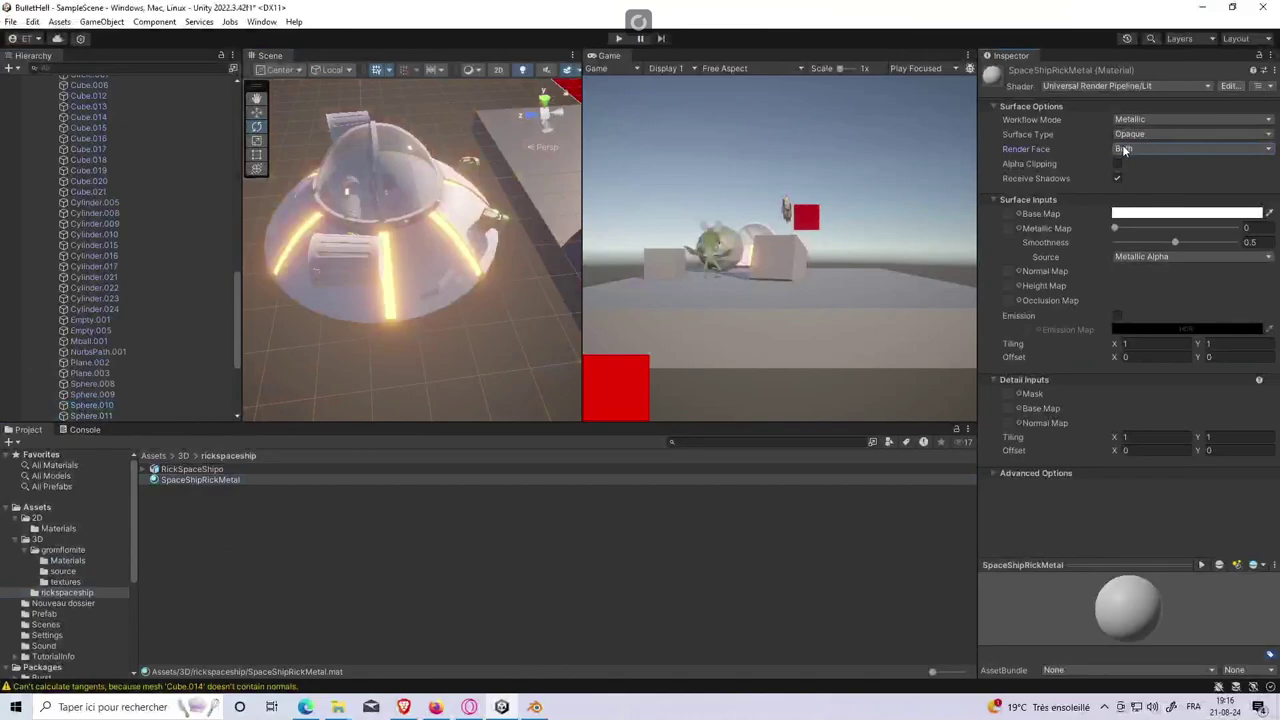
pyautogui.scroll(3, 410, 300)
pyautogui.scroll(3, 422, 290)
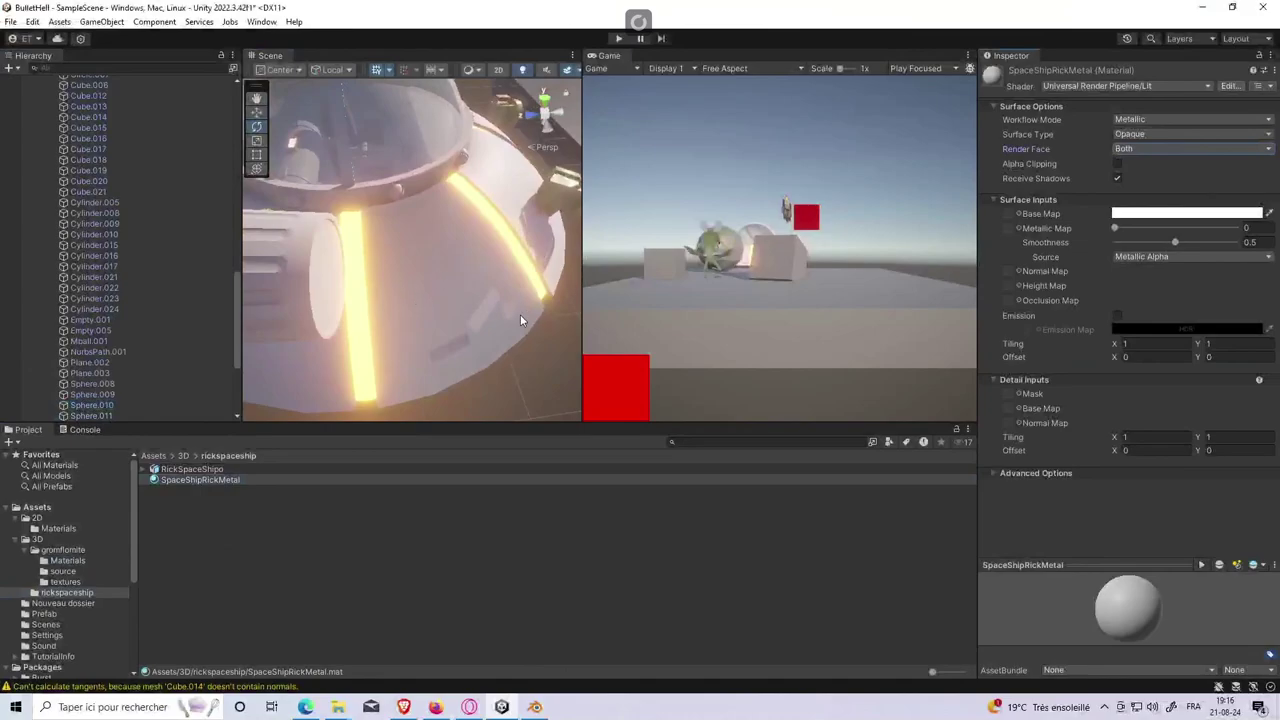
pyautogui.scroll(-4, 455, 246)
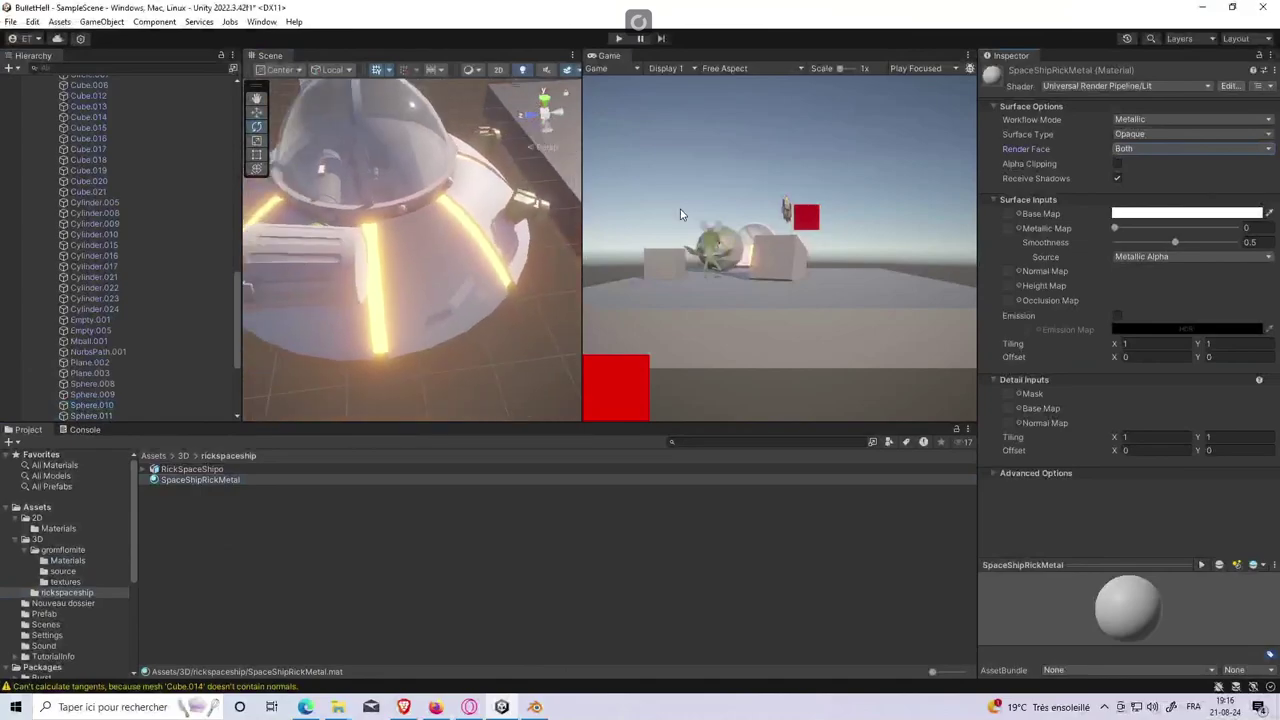
# Step: Test Front and Back render faces, restore Both, and view the ship from above
pyautogui.click(1130, 155)
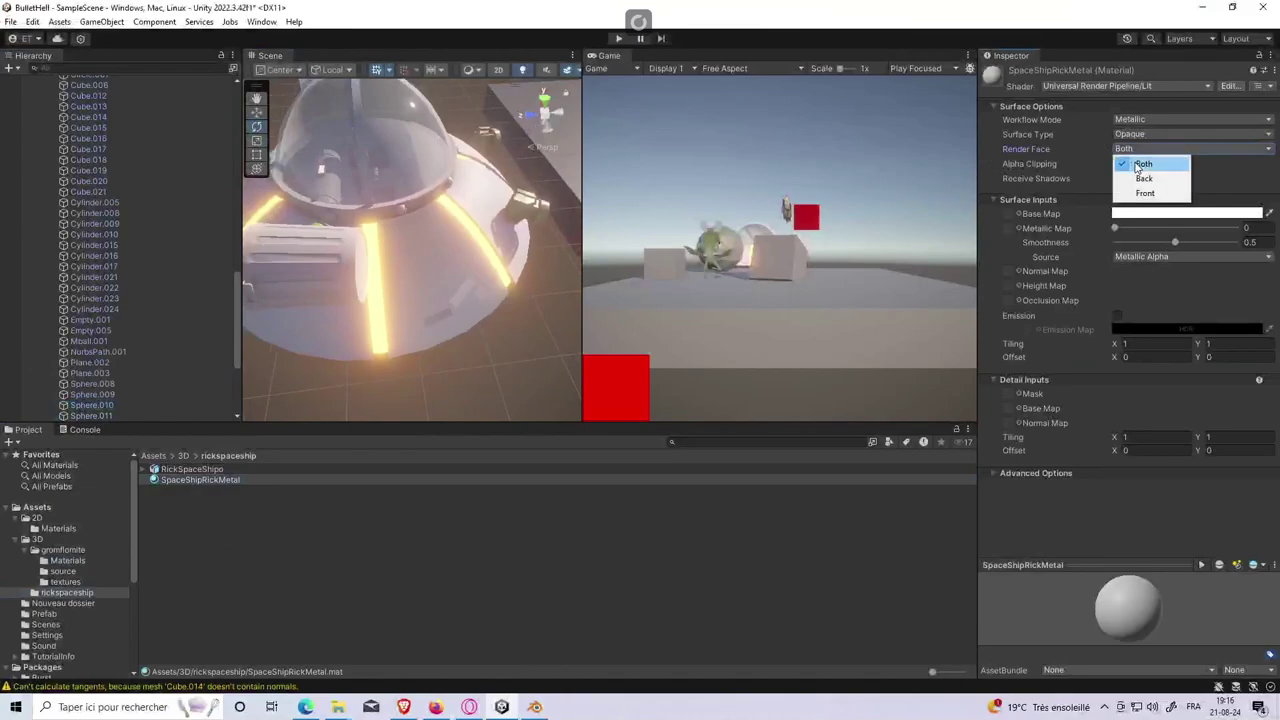
pyautogui.click(1145, 194)
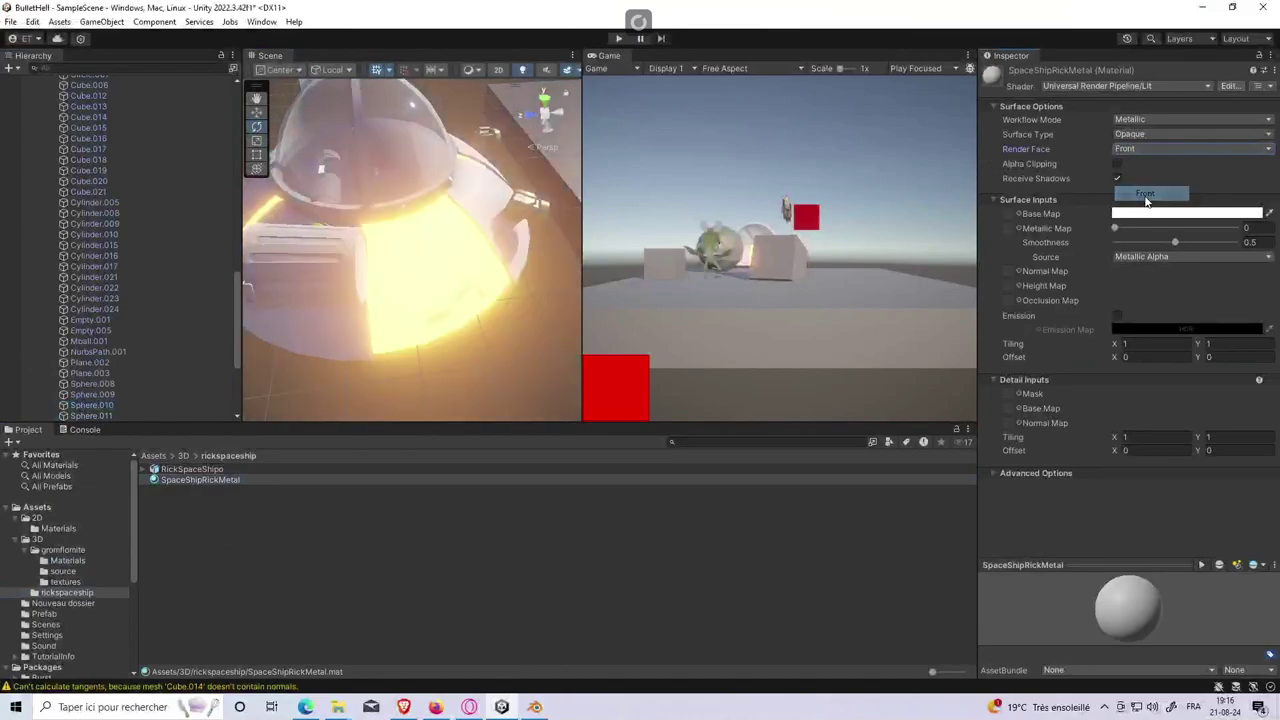
pyautogui.click(1115, 152)
pyautogui.click(1140, 178)
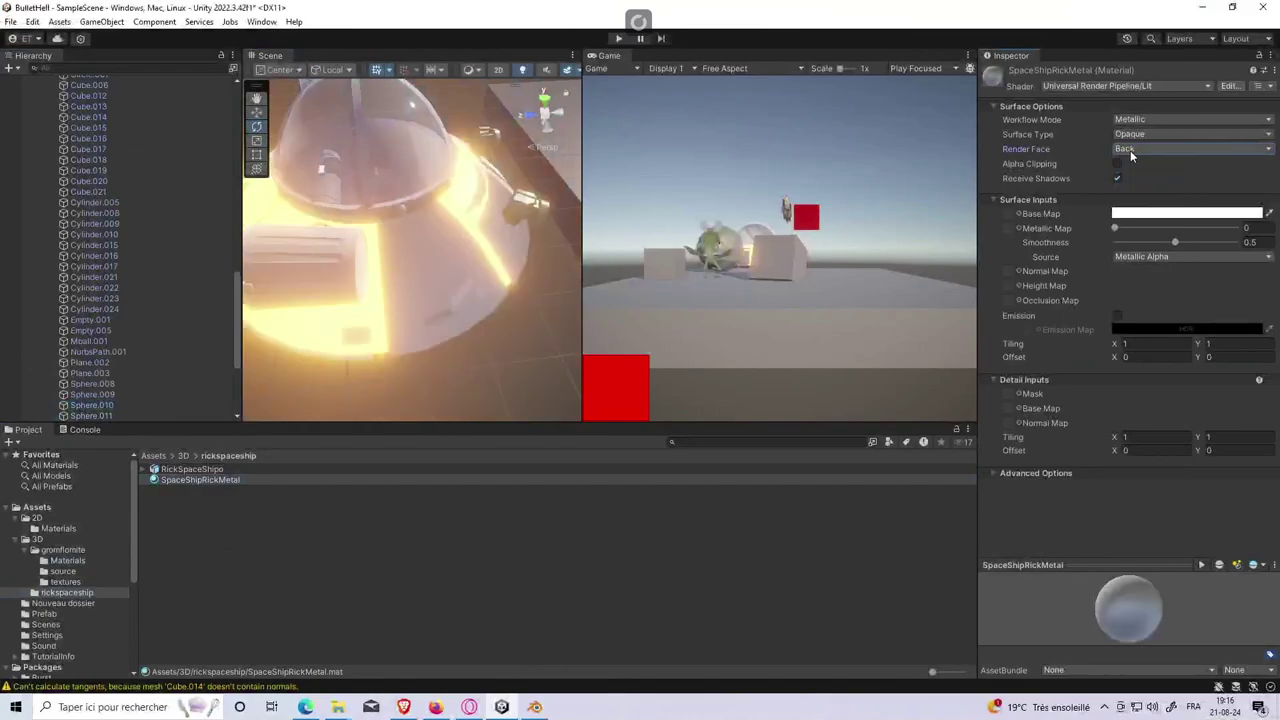
pyautogui.click(1130, 150)
pyautogui.click(1130, 163)
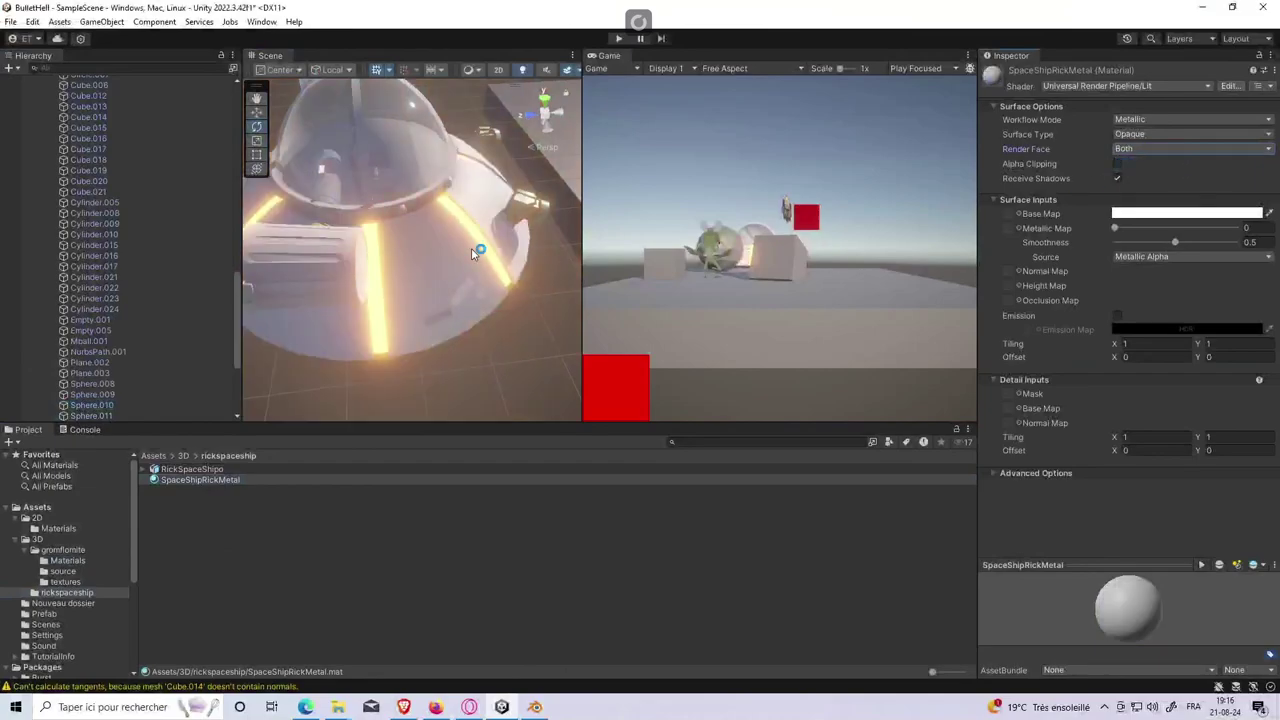
pyautogui.click(555, 327)
pyautogui.moveTo(435, 245)
pyautogui.keyDown('alt'); pyautogui.mouseDown()
pyautogui.moveTo(503, 306)
pyautogui.moveTo(384, 208)
pyautogui.moveTo(360, 218)
pyautogui.moveTo(455, 302)
pyautogui.moveTo(391, 263)
pyautogui.moveTo(412, 245)
pyautogui.mouseUp(); pyautogui.keyUp('alt')
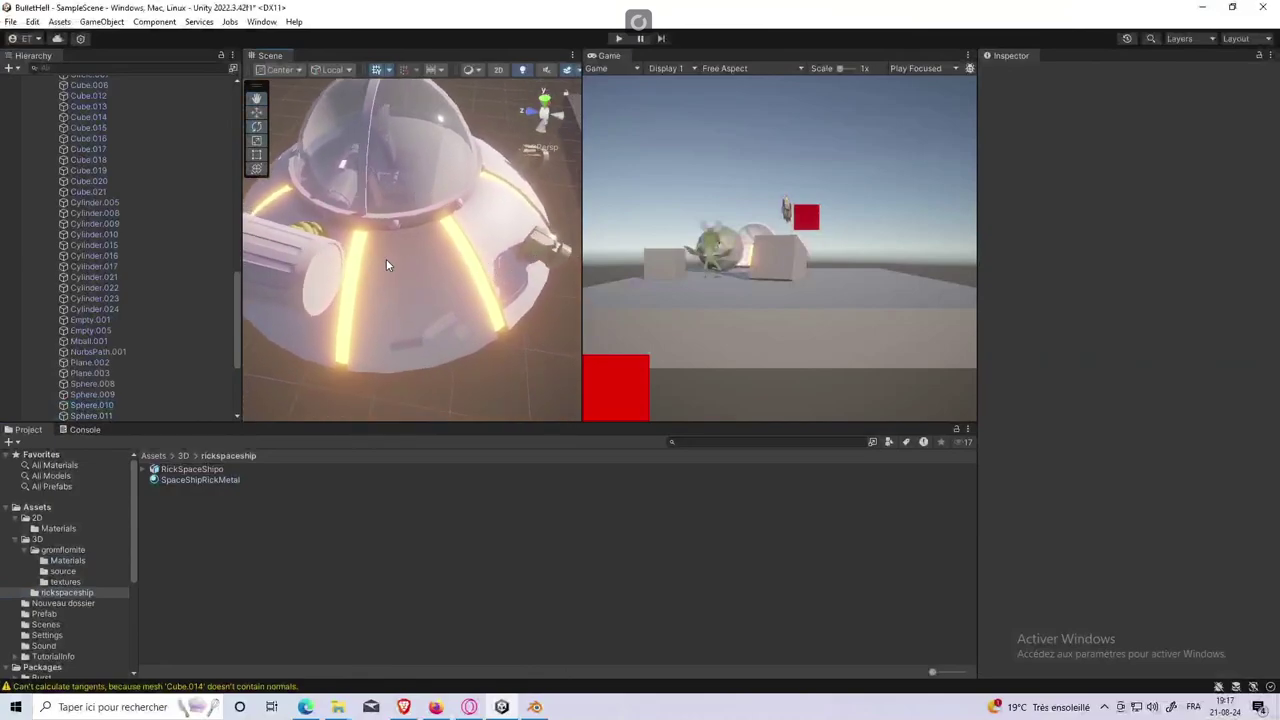
# Step: Back in Blender, select the lower hull Sphere.010 and enter Edit Mode
pyautogui.hotkey('alt', 'Tab')
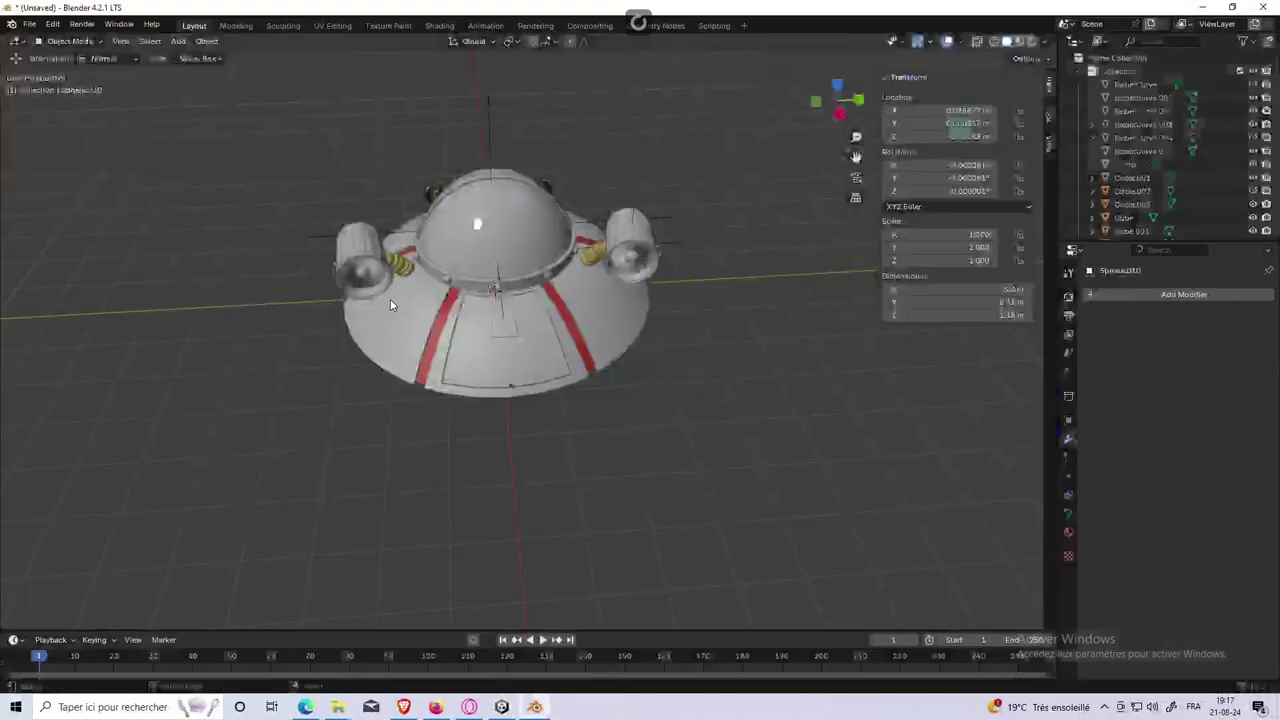
pyautogui.moveTo(493, 230)
pyautogui.mouseDown(button='middle')
pyautogui.moveTo(459, 305)
pyautogui.moveTo(586, 252)
pyautogui.moveTo(402, 228)
pyautogui.moveTo(558, 192)
pyautogui.moveTo(522, 227)
pyautogui.moveTo(537, 171)
pyautogui.moveTo(502, 288)
pyautogui.moveTo(578, 223)
pyautogui.moveTo(588, 277)
pyautogui.mouseUp(button='middle')
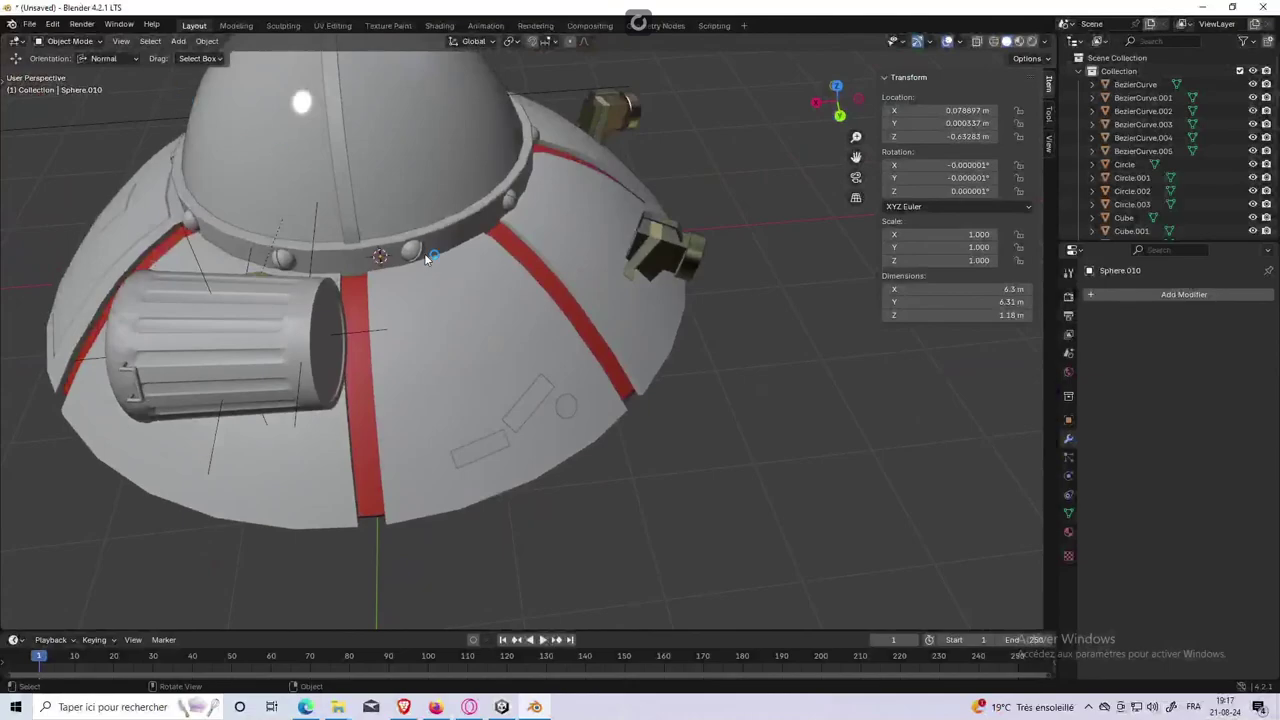
pyautogui.click(478, 329)
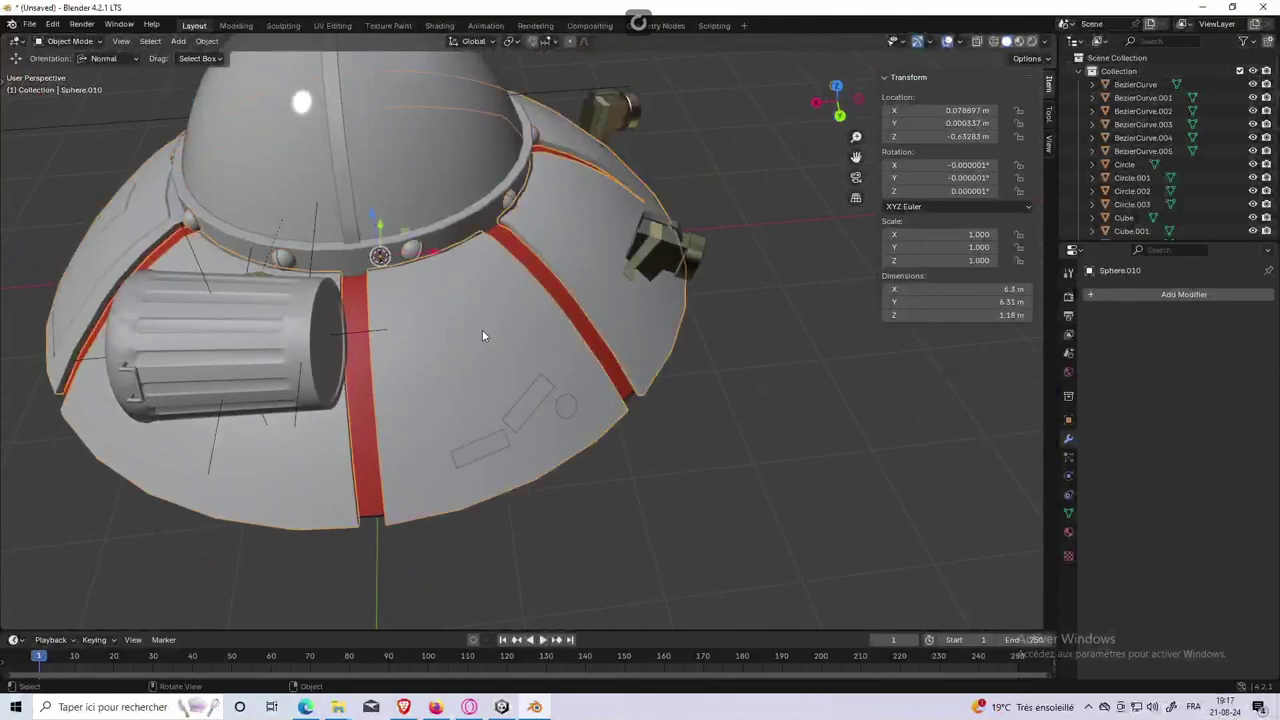
pyautogui.click(92, 42)
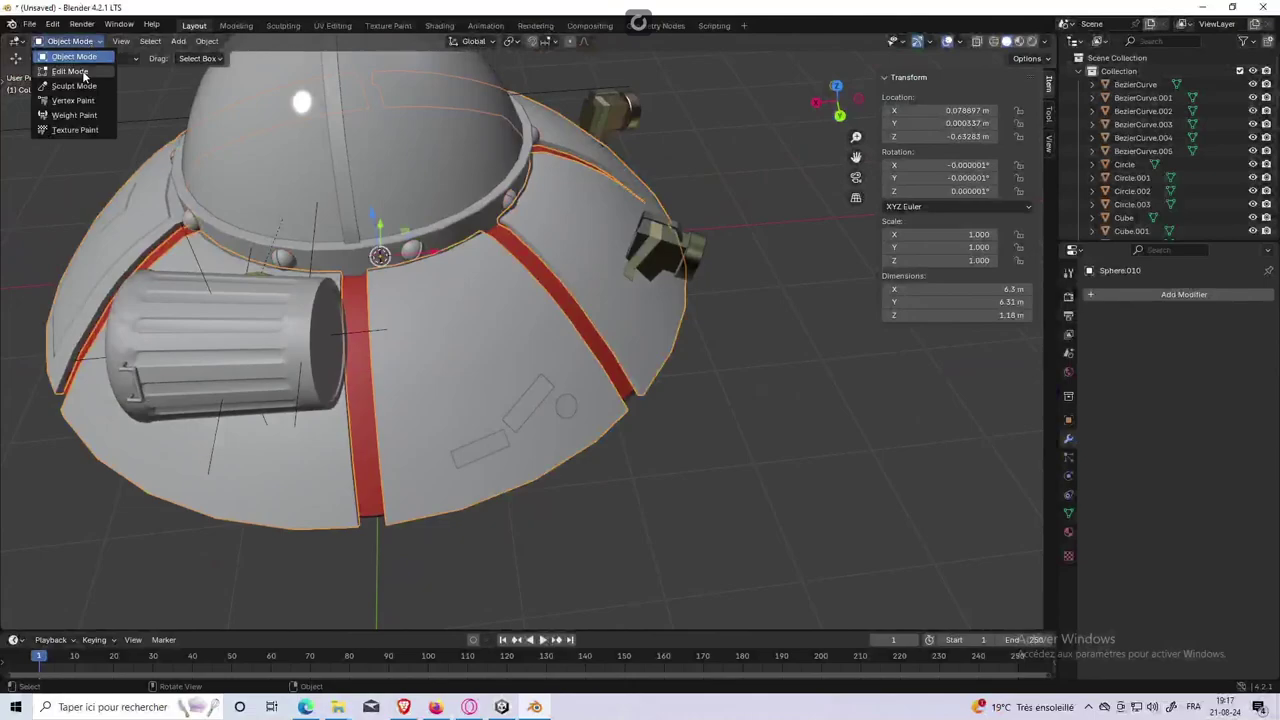
pyautogui.click(83, 70)
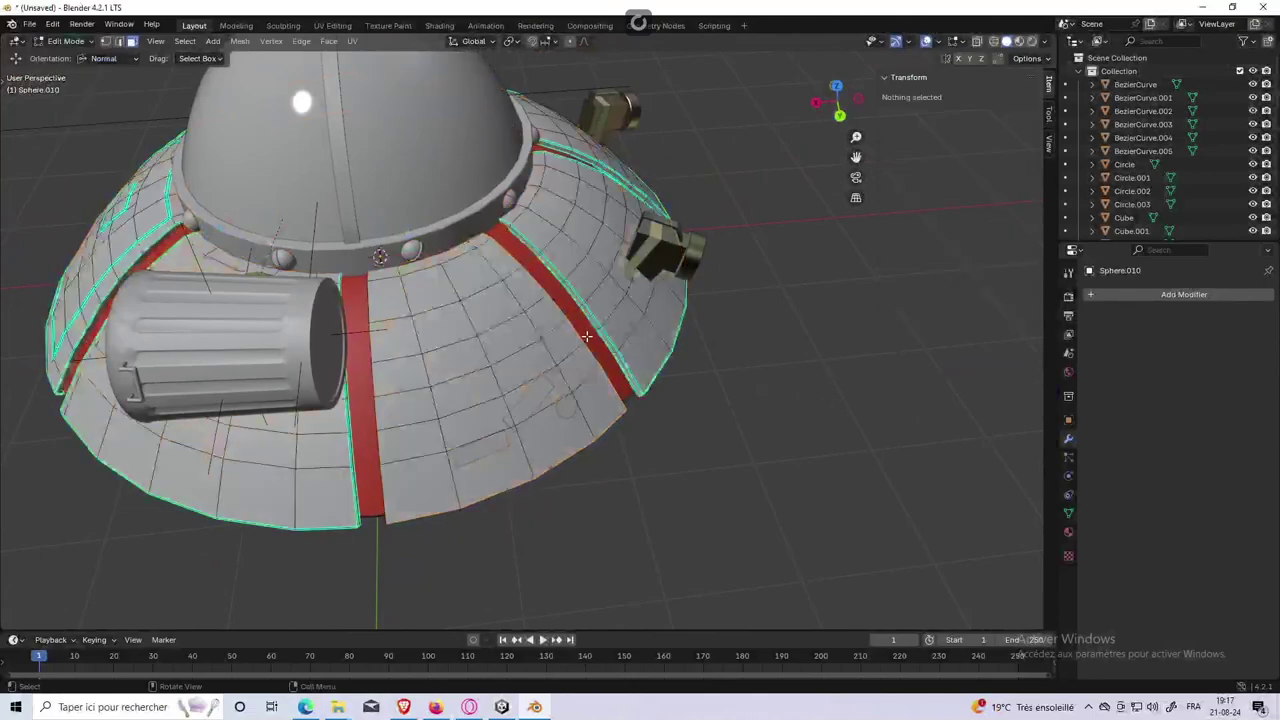
# Step: Select the hull panel between the red stripes and flip its normals
pyautogui.hotkey('alt', 'a')
pyautogui.press('l')
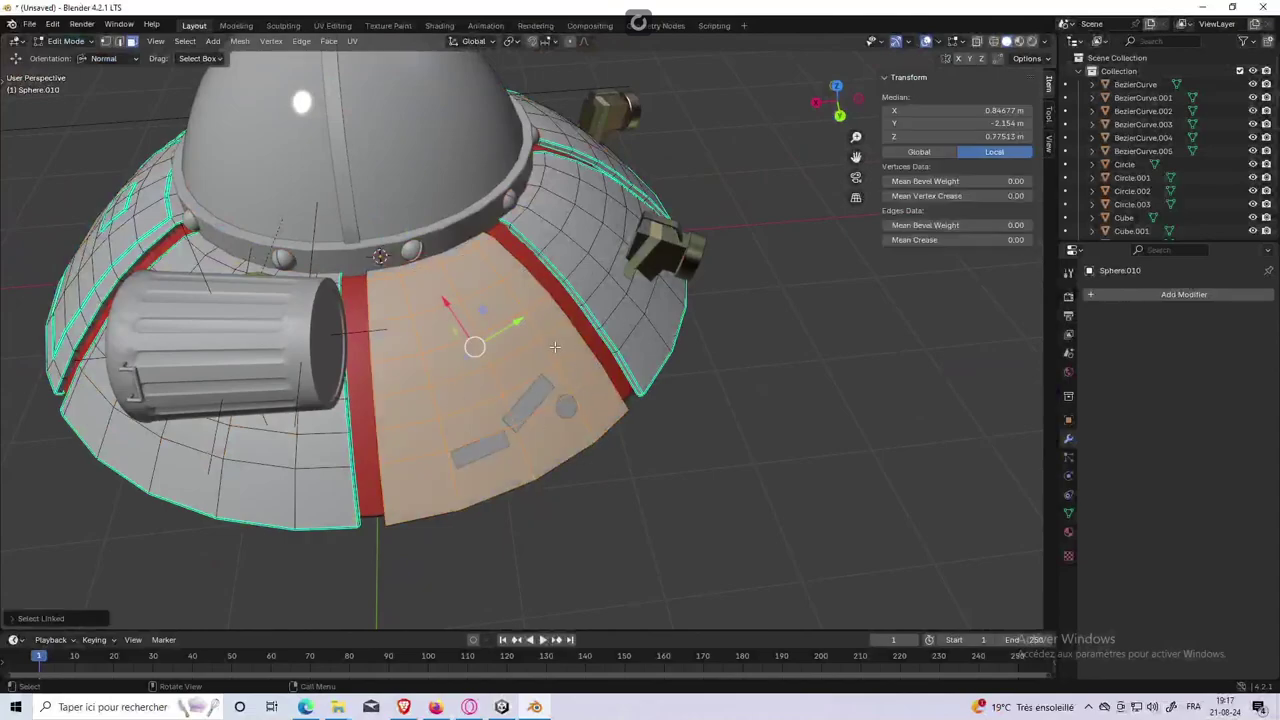
pyautogui.moveTo(571, 341); pyautogui.dragTo(544, 314, button='middle')
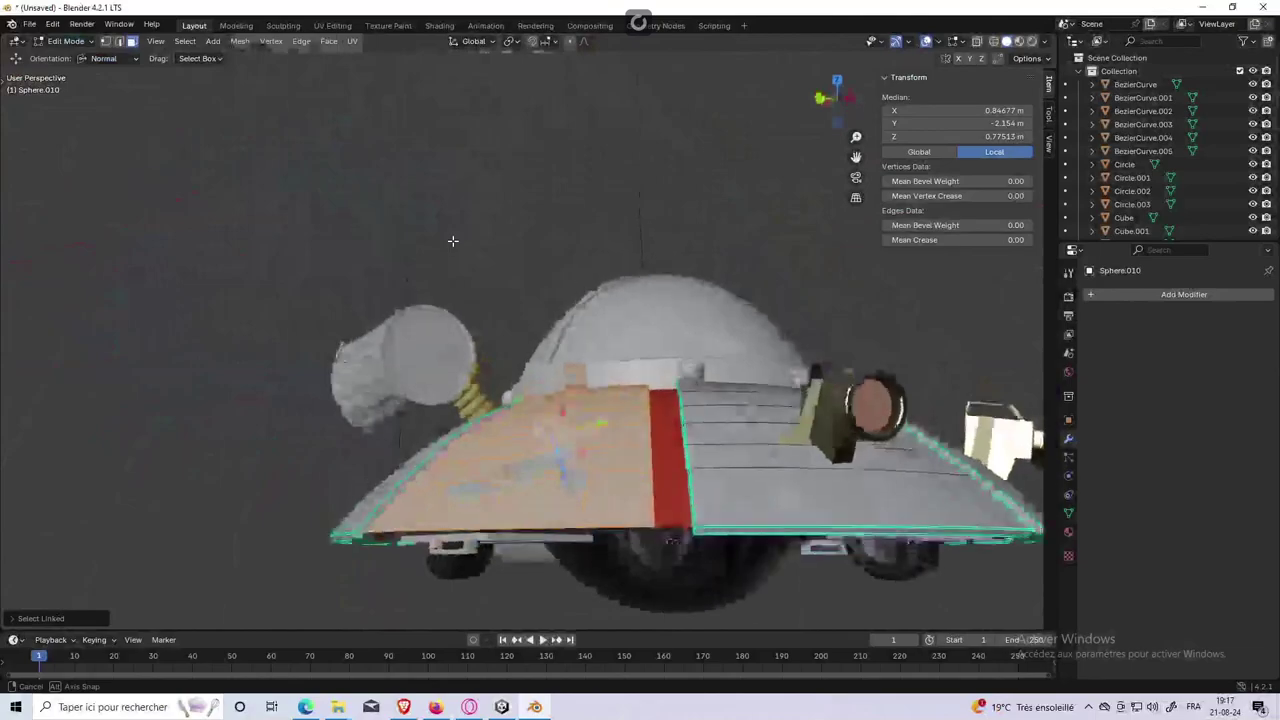
pyautogui.moveTo(544, 314); pyautogui.dragTo(509, 341, button='middle')
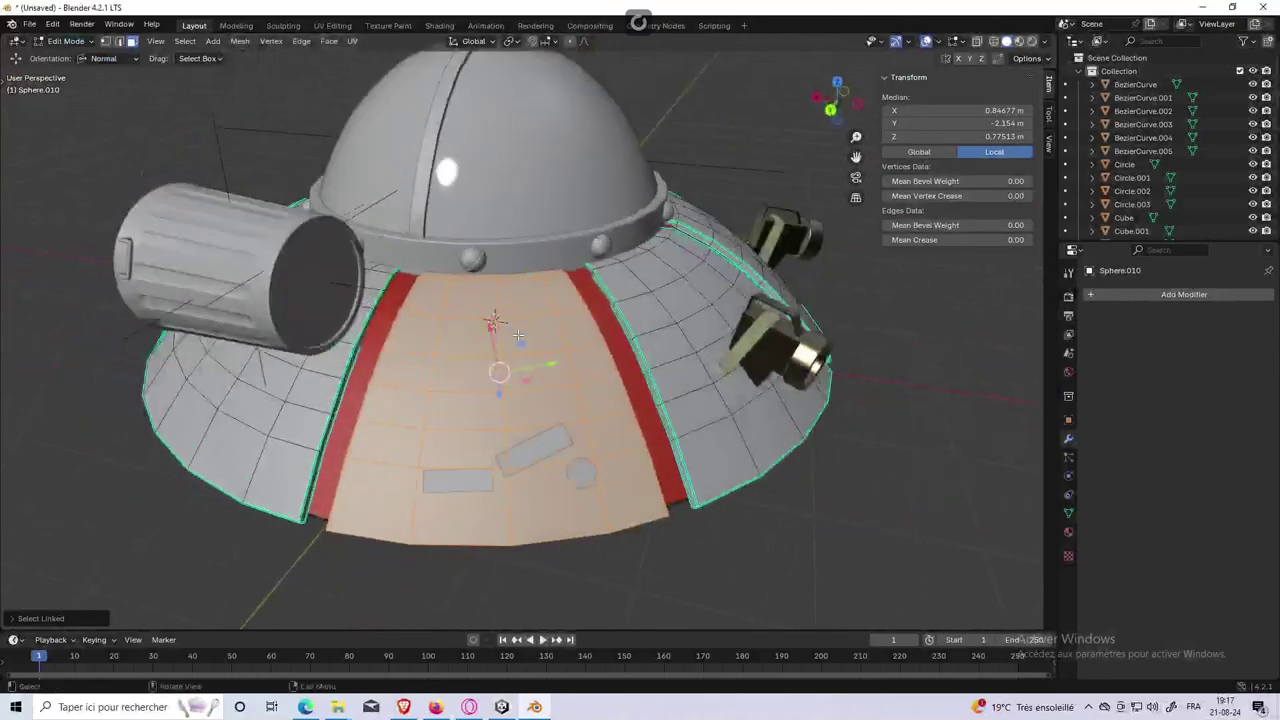
pyautogui.press('F3')
pyautogui.write('flip')
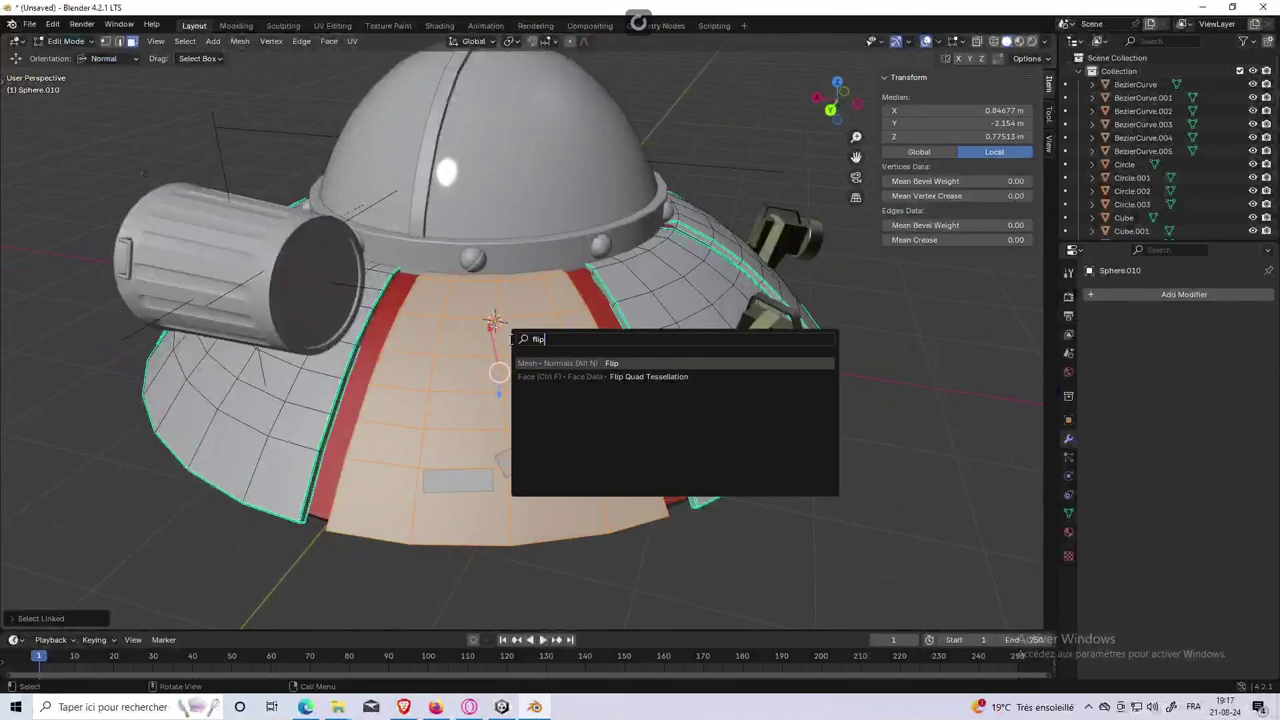
pyautogui.press('Return')
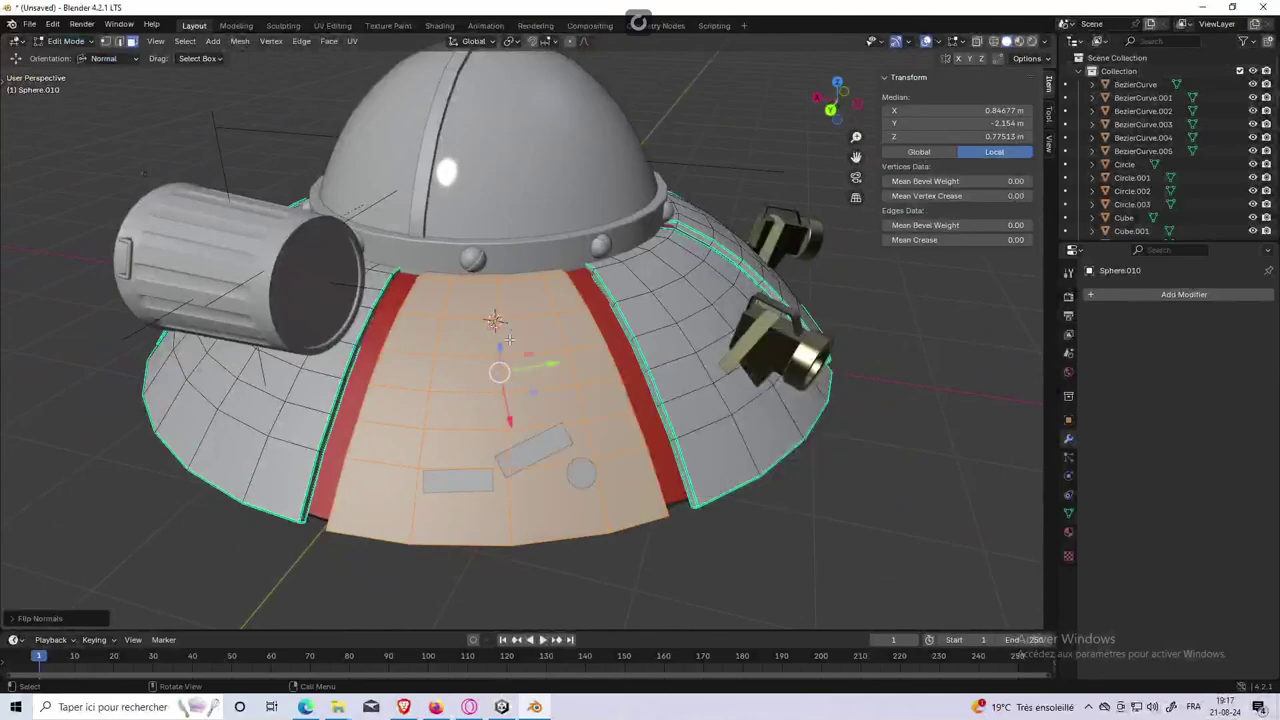
pyautogui.hotkey('alt', 'a')
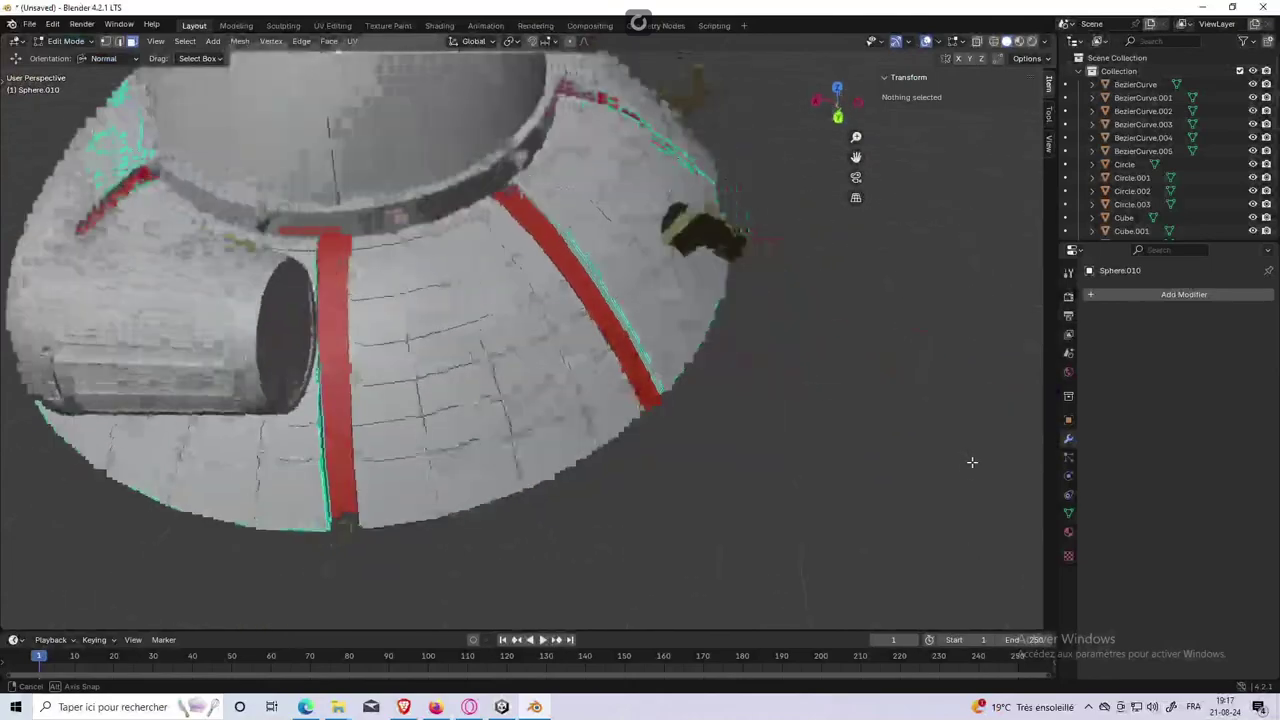
# Step: Overwrite RickSpaceShipo.fbx in Assets/3D/rickspaceship with a fresh FBX export of the saucer
pyautogui.moveTo(929, 417)
pyautogui.mouseDown(button='middle')
pyautogui.moveTo(960, 427)
pyautogui.moveTo(923, 423)
pyautogui.mouseUp(button='middle')
pyautogui.hotkey('ctrl', 's')
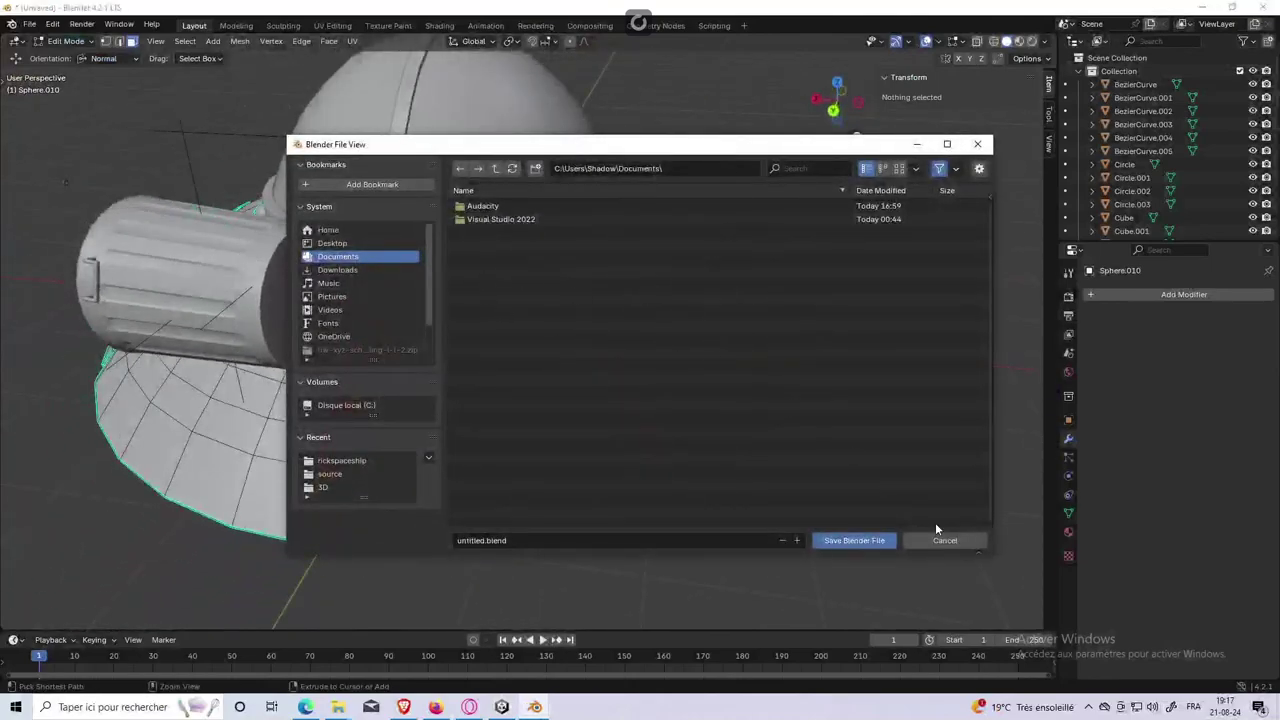
pyautogui.click(935, 540)
pyautogui.click(29, 23)
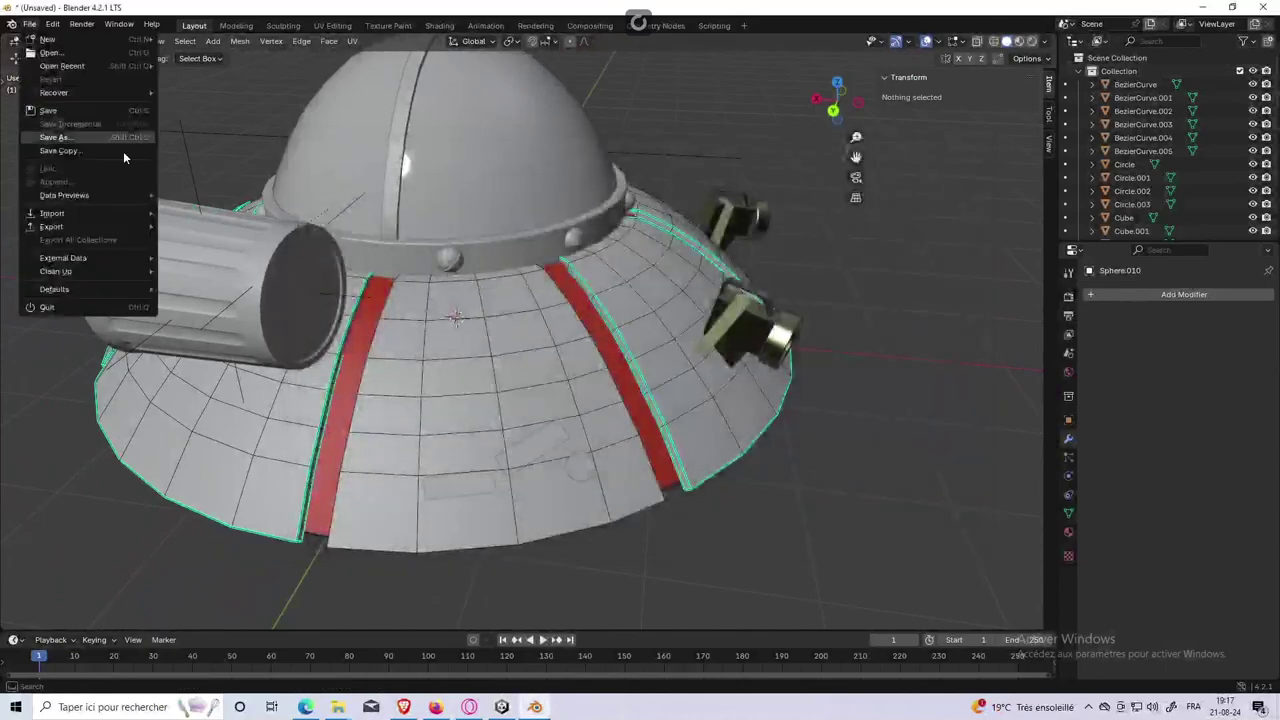
pyautogui.moveTo(52, 226)
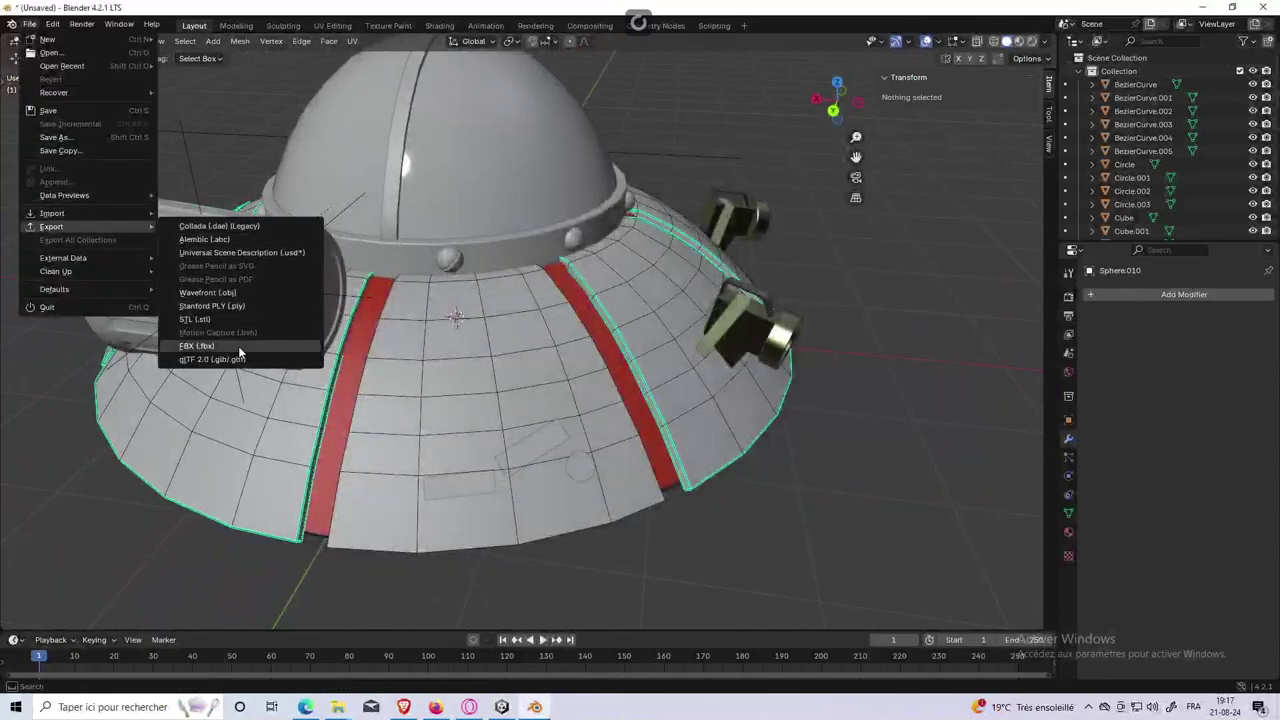
pyautogui.click(240, 352)
pyautogui.click(503, 207)
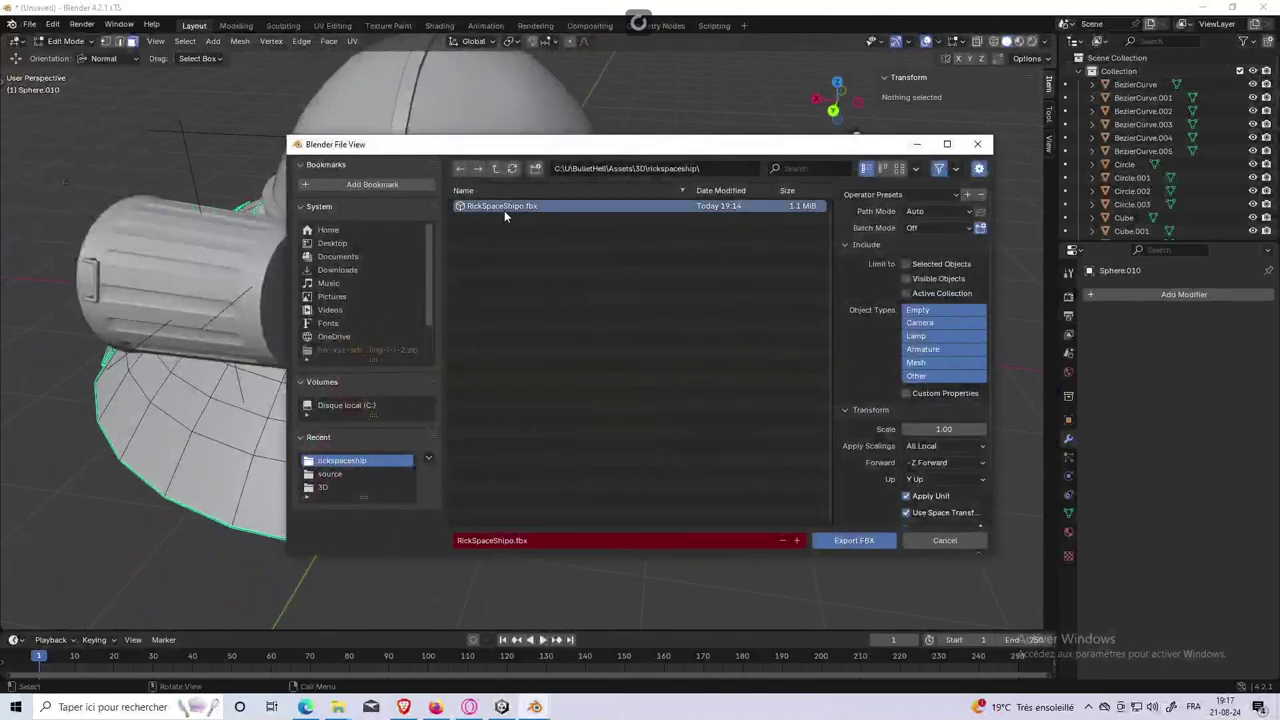
pyautogui.click(829, 541)
pyautogui.hotkey('alt', 'Tab')
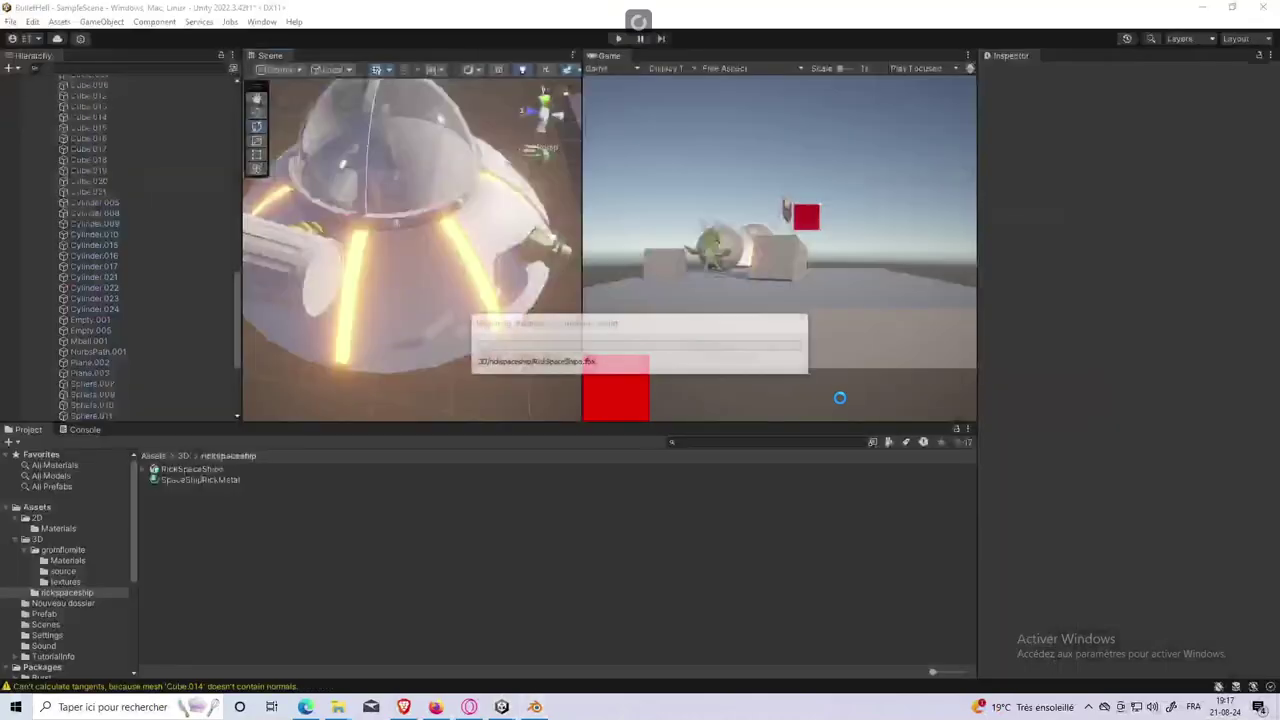
pyautogui.click(456, 312)
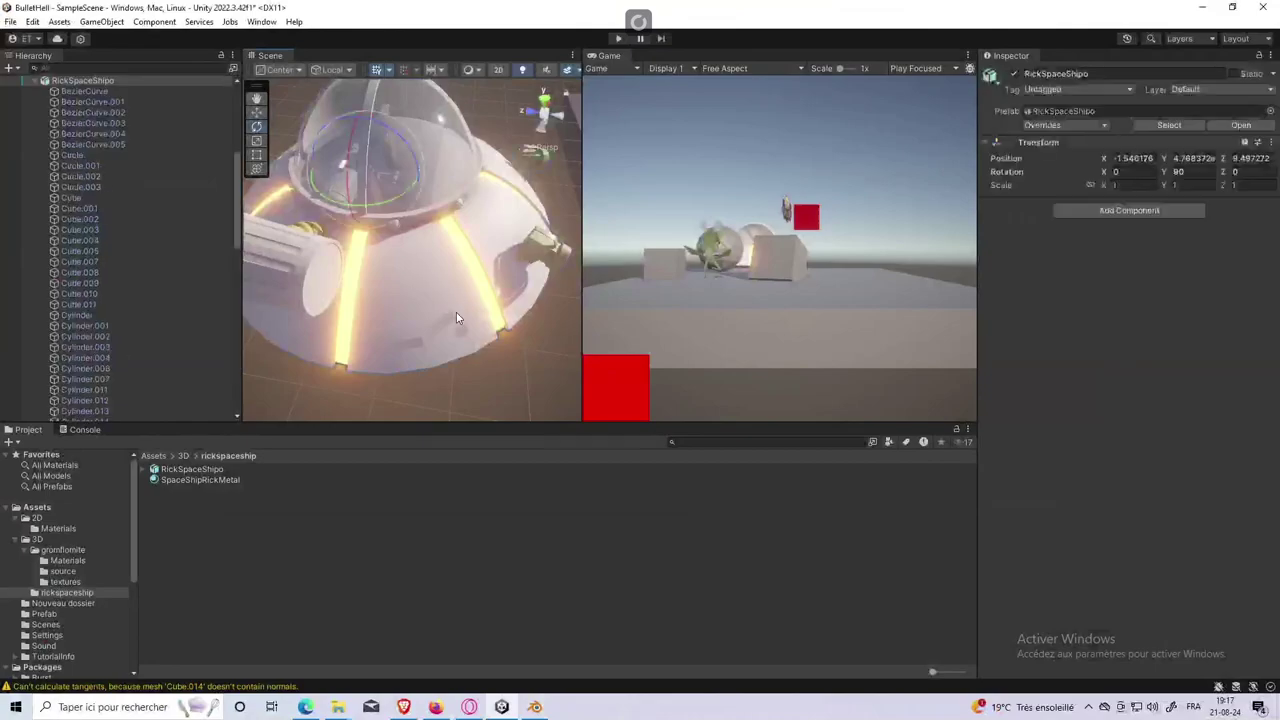
pyautogui.click(455, 305)
pyautogui.click(236, 477)
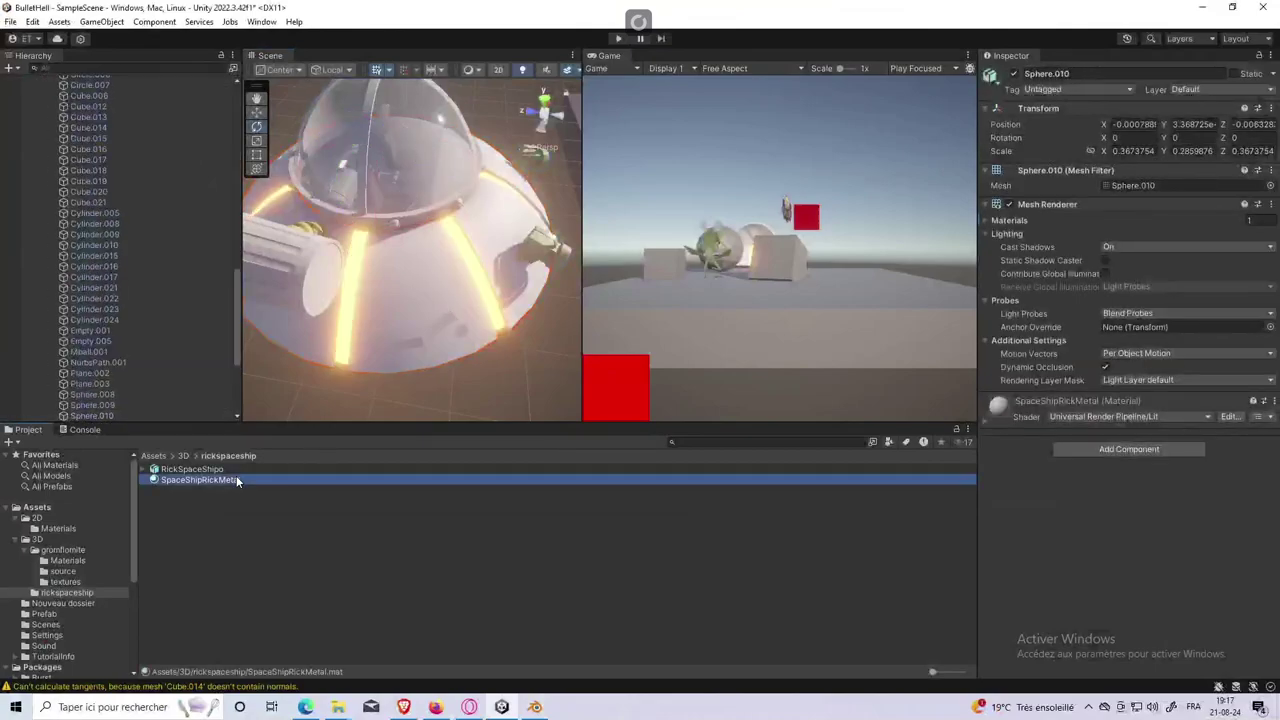
pyautogui.click(1135, 149)
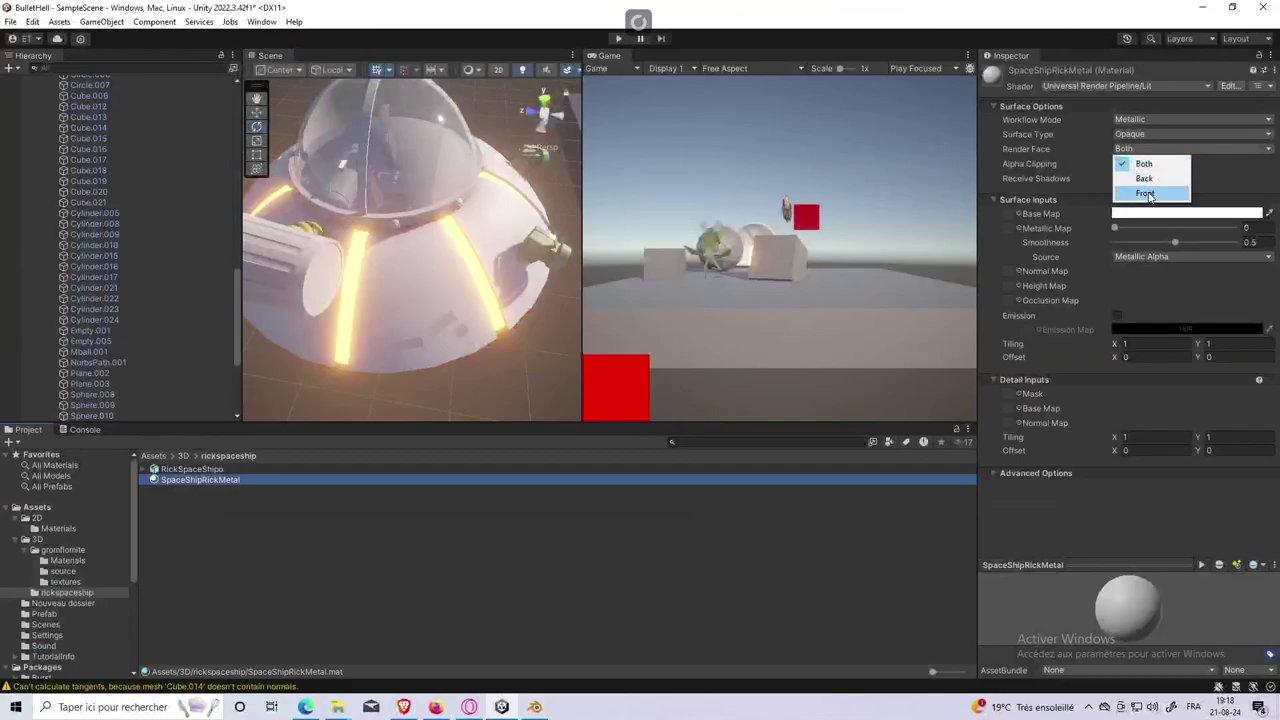
pyautogui.click(1145, 193)
pyautogui.click(486, 379)
pyautogui.keyDown('alt'); pyautogui.moveTo(486, 379); pyautogui.dragTo(454, 301); pyautogui.keyUp('alt')
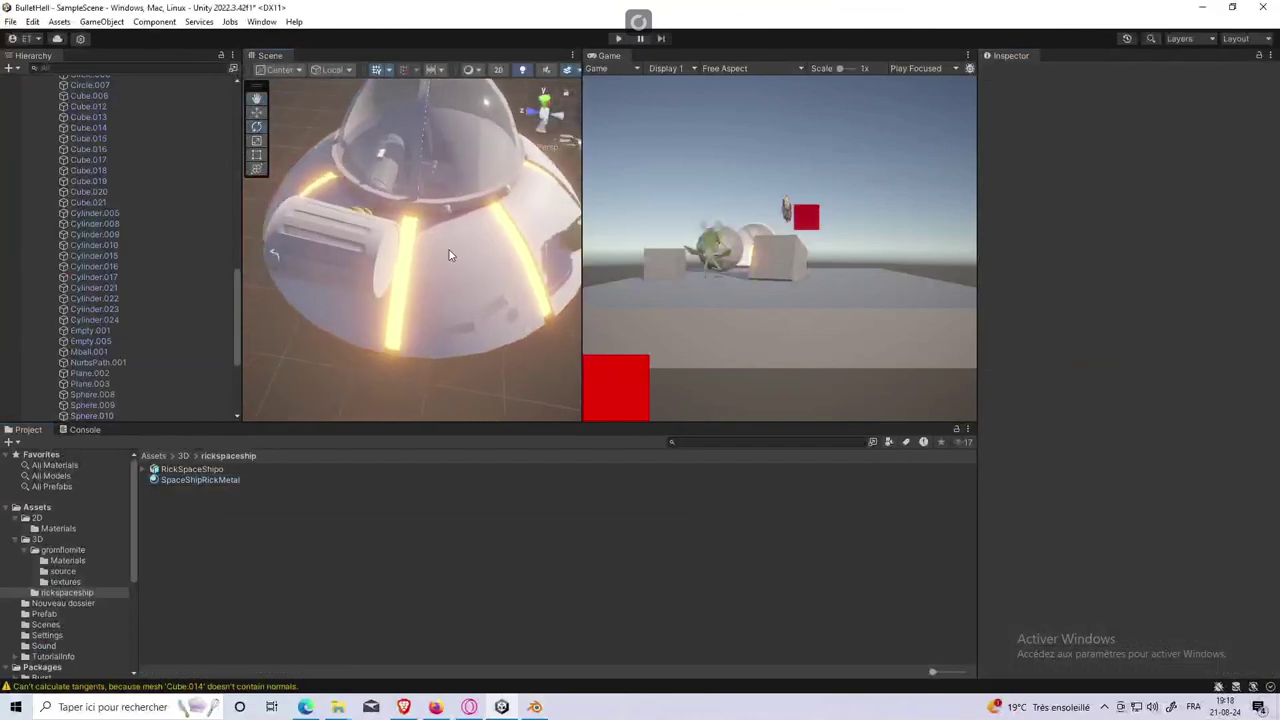
pyautogui.moveTo(474, 230)
pyautogui.keyDown('alt'); pyautogui.mouseDown()
pyautogui.moveTo(442, 178)
pyautogui.moveTo(403, 253)
pyautogui.moveTo(557, 223)
pyautogui.moveTo(443, 234)
pyautogui.moveTo(449, 214)
pyautogui.mouseUp(); pyautogui.keyUp('alt')
pyautogui.scroll(-3, 452, 210)
pyautogui.scroll(-3, 458, 208)
pyautogui.click(488, 220)
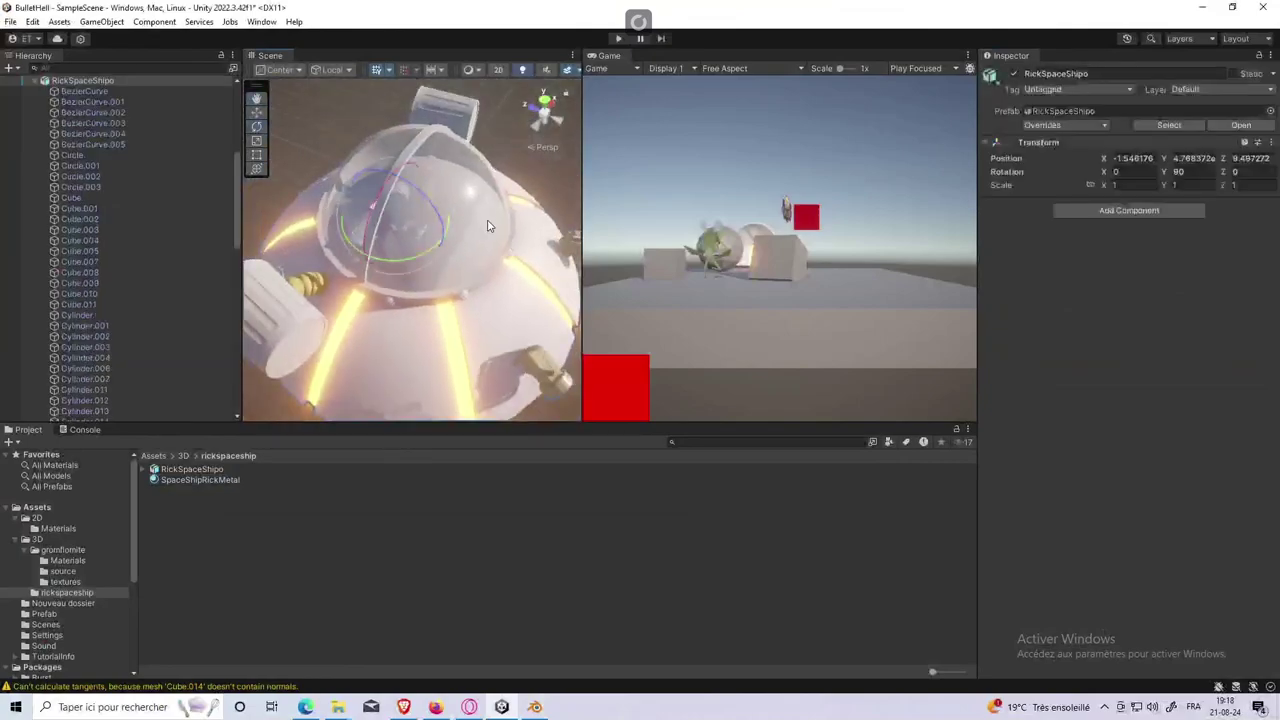
pyautogui.click(493, 191)
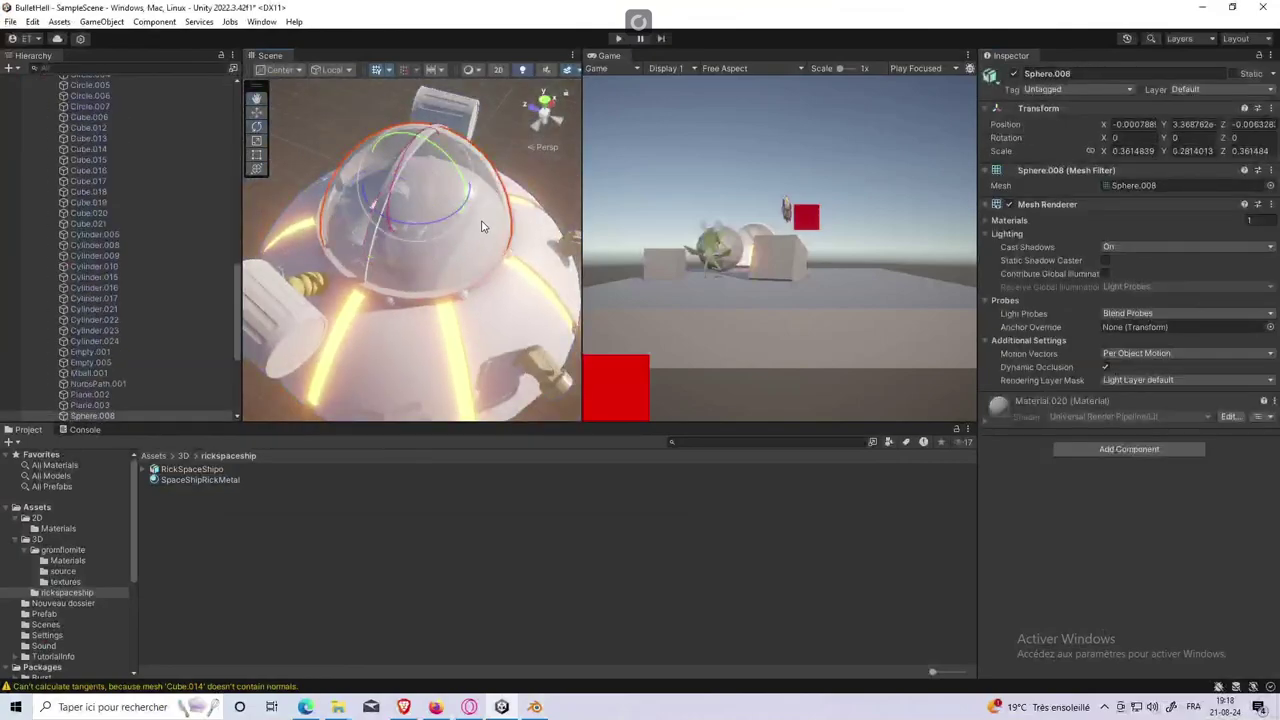
pyautogui.click(414, 132)
pyautogui.scroll(-3, 409, 172)
pyautogui.moveTo(409, 172)
pyautogui.keyDown('alt'); pyautogui.mouseDown()
pyautogui.moveTo(728, 200)
pyautogui.moveTo(382, 220)
pyautogui.moveTo(598, 151)
pyautogui.moveTo(451, 211)
pyautogui.moveTo(484, 207)
pyautogui.moveTo(330, 218)
pyautogui.moveTo(408, 224)
pyautogui.mouseUp(); pyautogui.keyUp('alt')
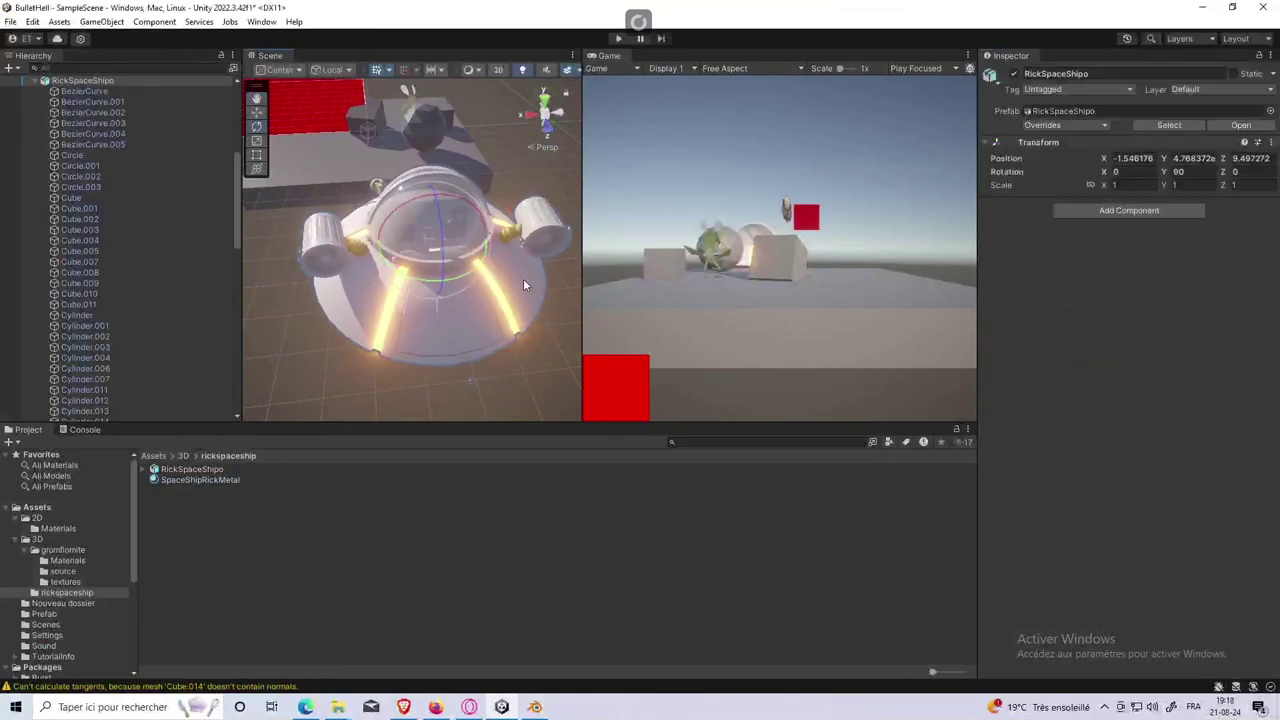
pyautogui.click(500, 297)
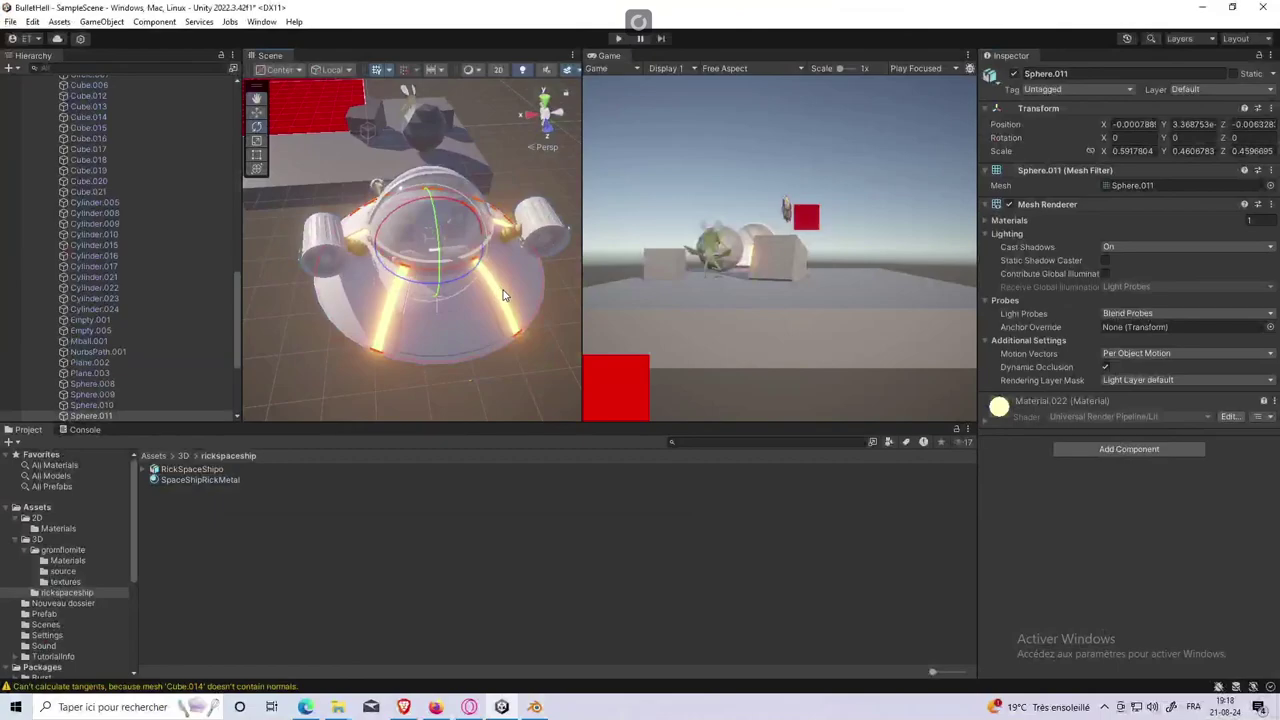
pyautogui.click(523, 285)
pyautogui.click(115, 123)
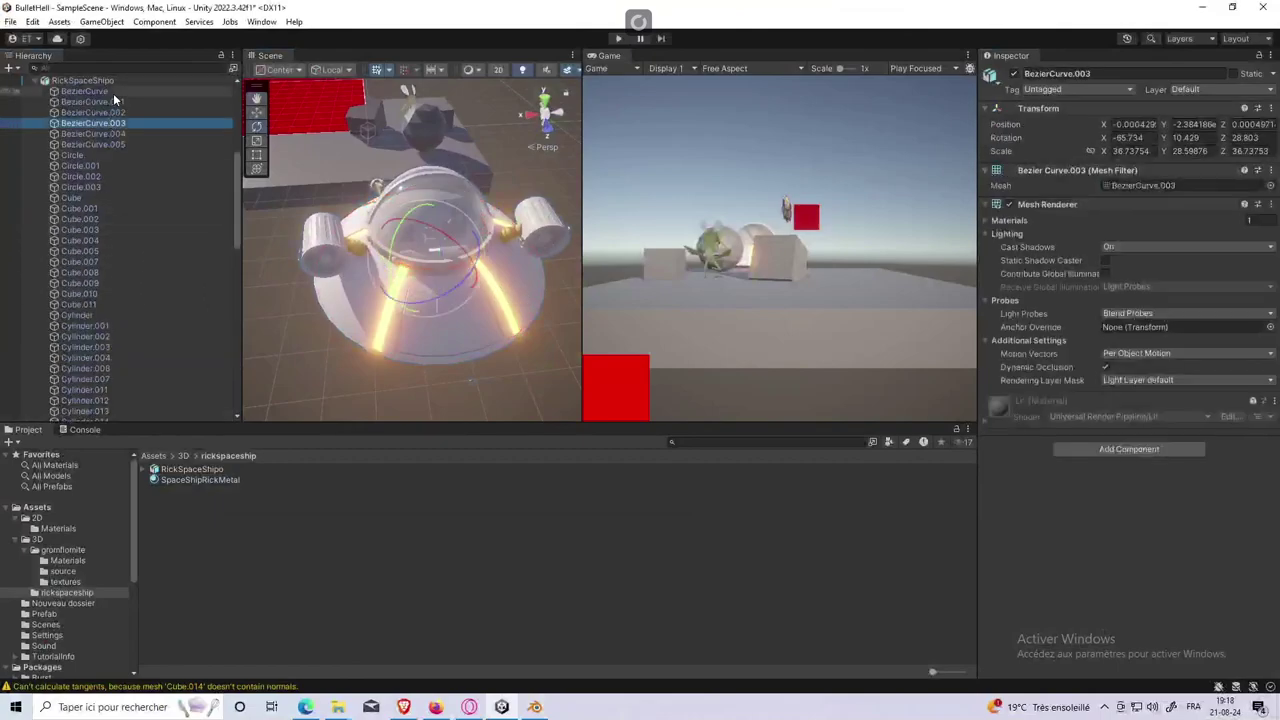
pyautogui.click(113, 92)
pyautogui.click(102, 133)
pyautogui.click(105, 144)
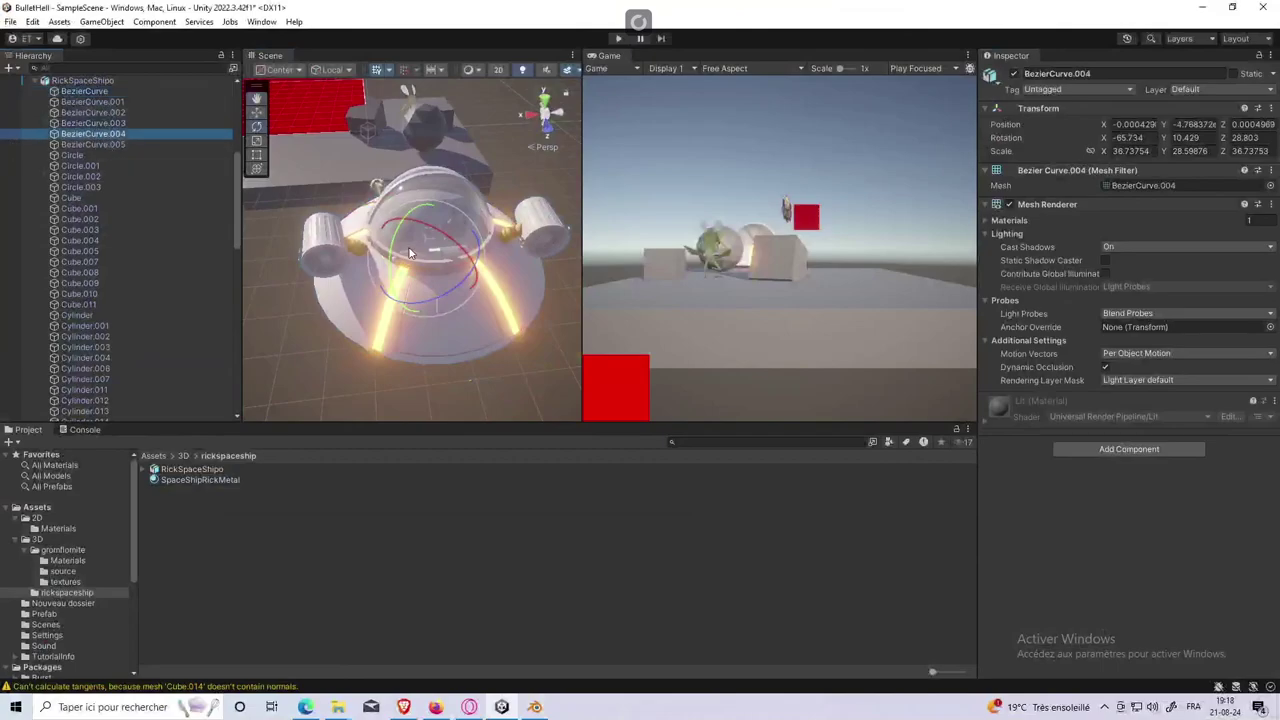
pyautogui.click(543, 220)
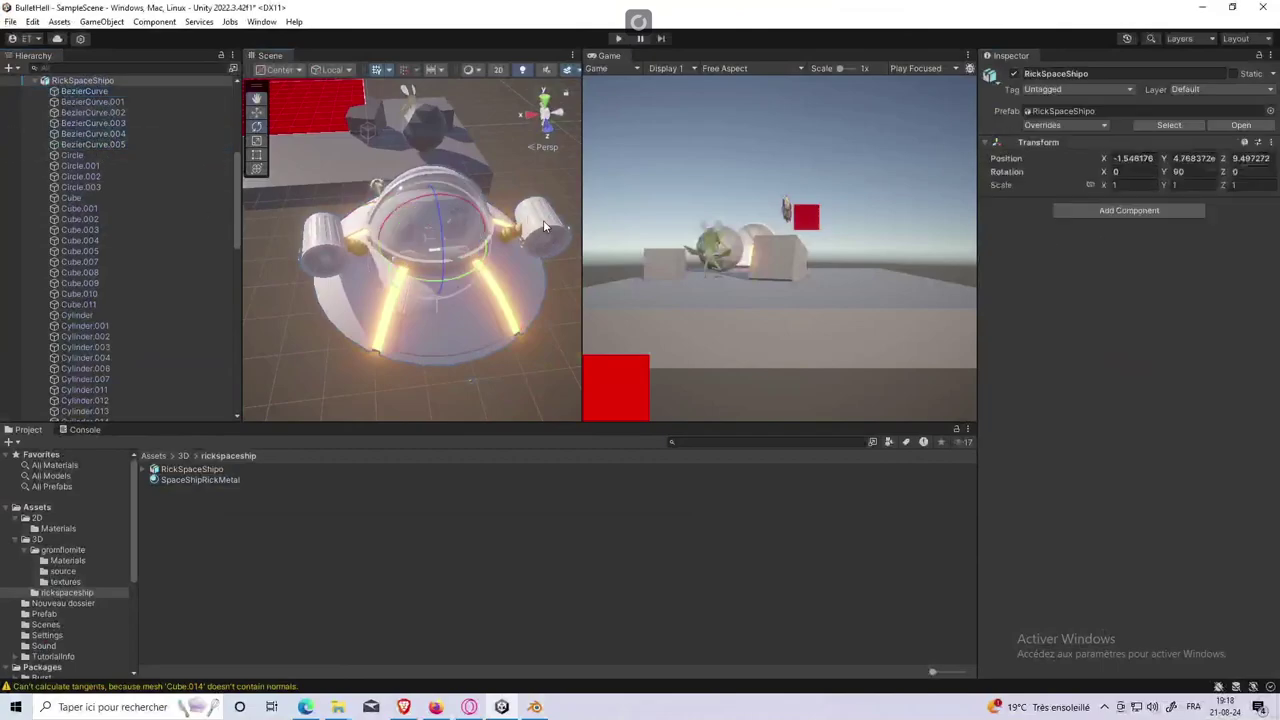
pyautogui.click(545, 224)
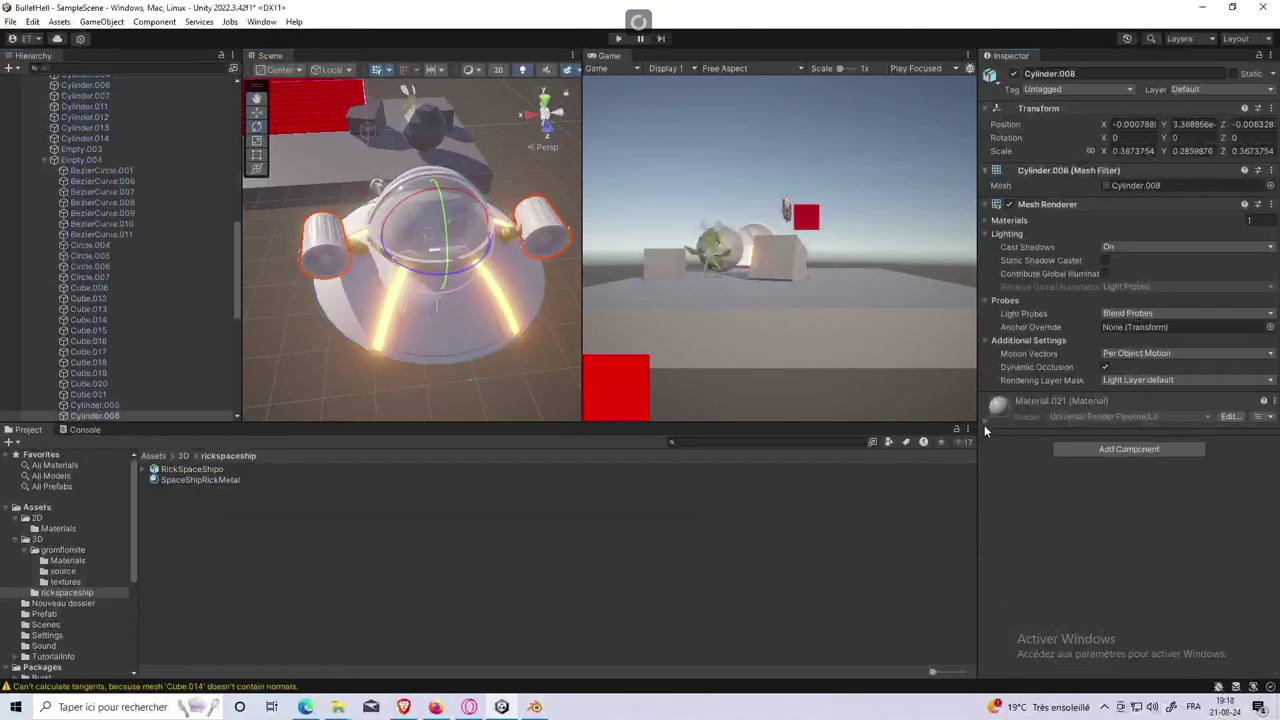
# Step: Switch Blender's viewport to Solid shading, show Object Constraint properties, then return to Sketchfab
pyautogui.hotkey('alt', 'Tab')
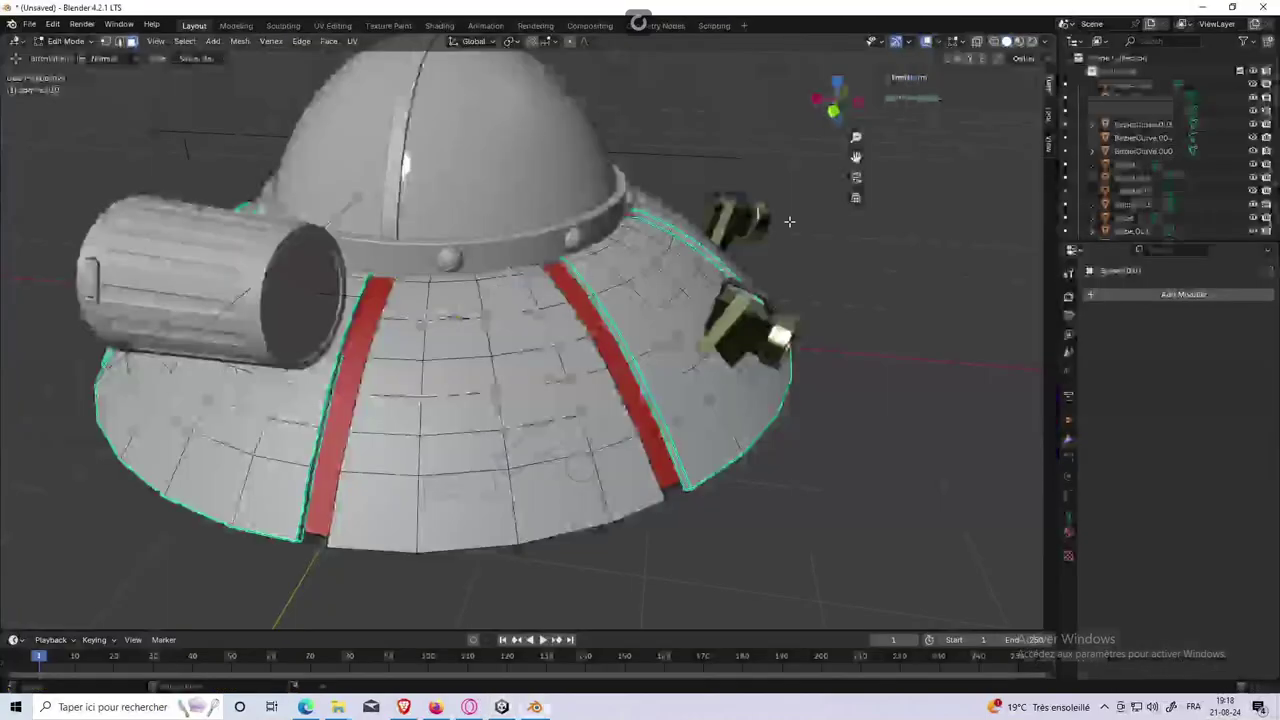
pyautogui.scroll(-3, 800, 255)
pyautogui.press('z')
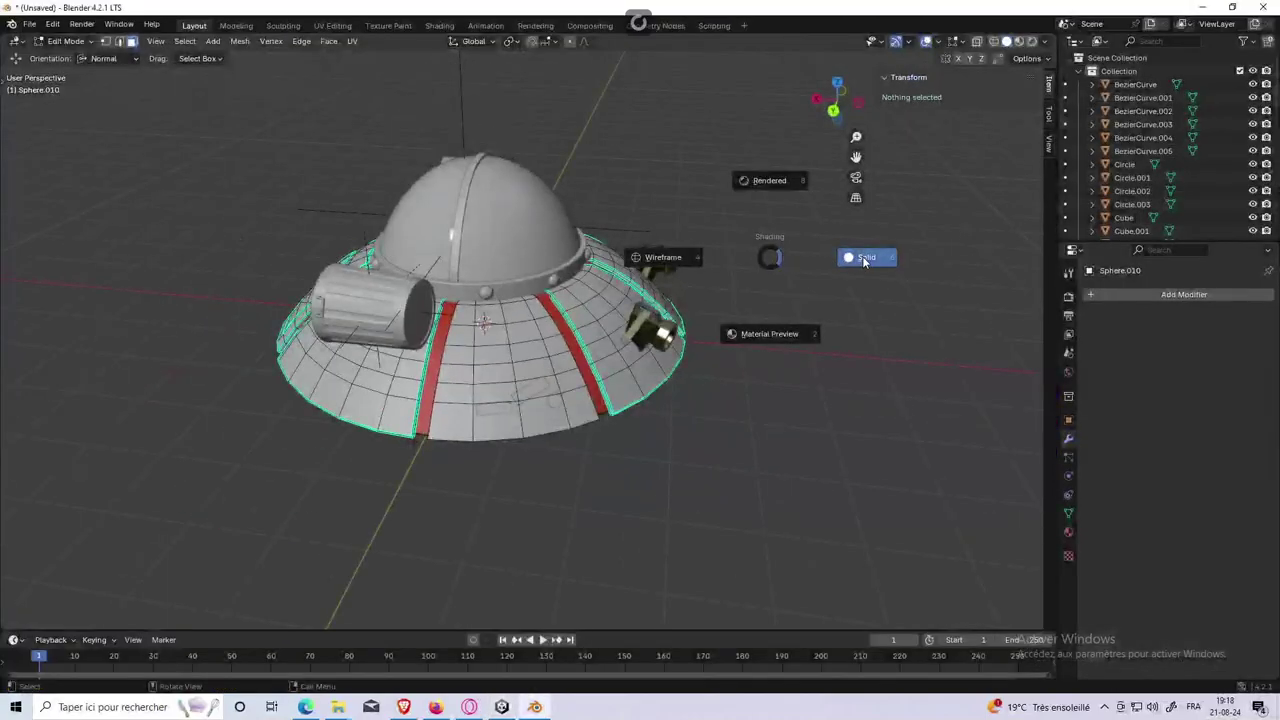
pyautogui.click(885, 304)
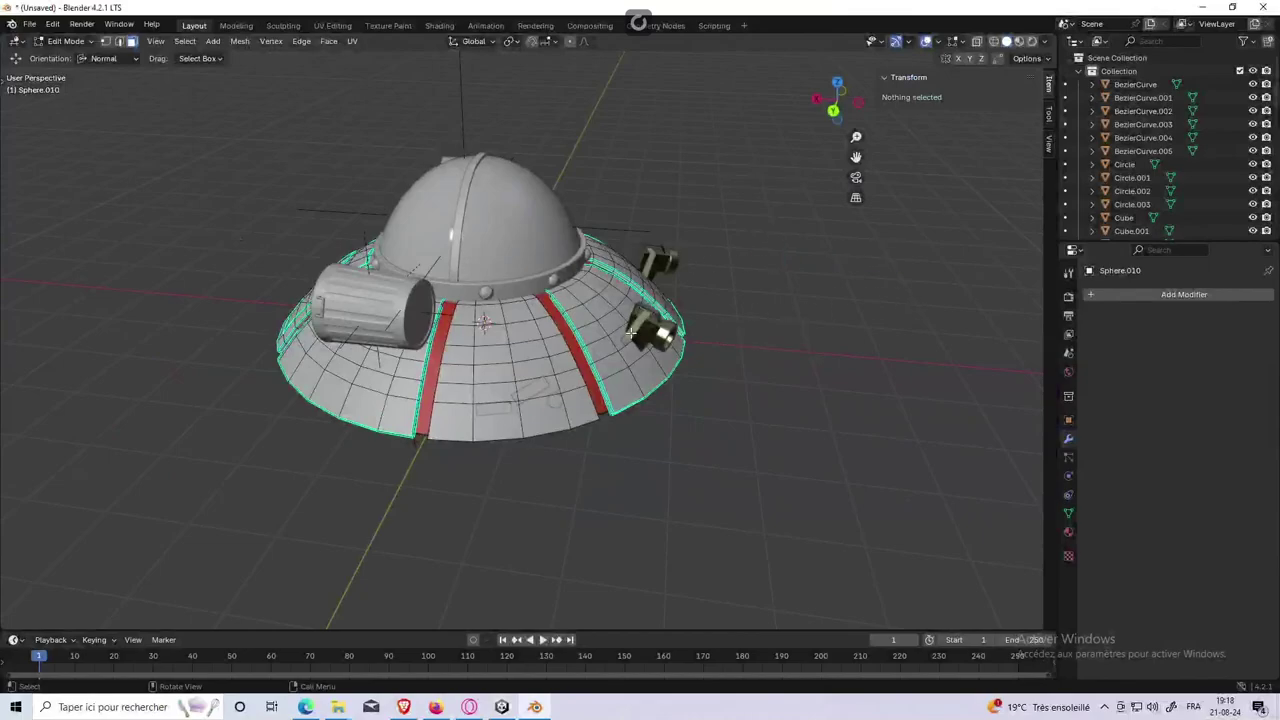
pyautogui.click(1068, 476)
pyautogui.click(1069, 496)
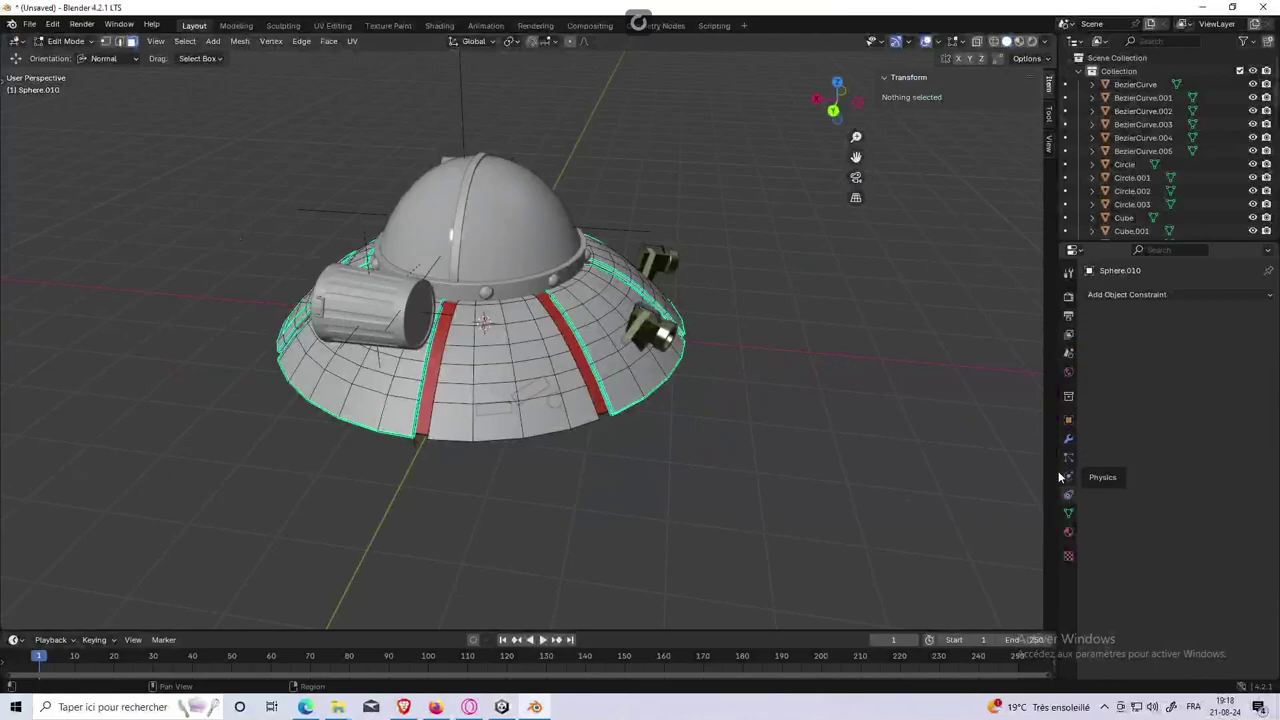
pyautogui.hotkey('alt', 'Tab')
pyautogui.click(571, 234)
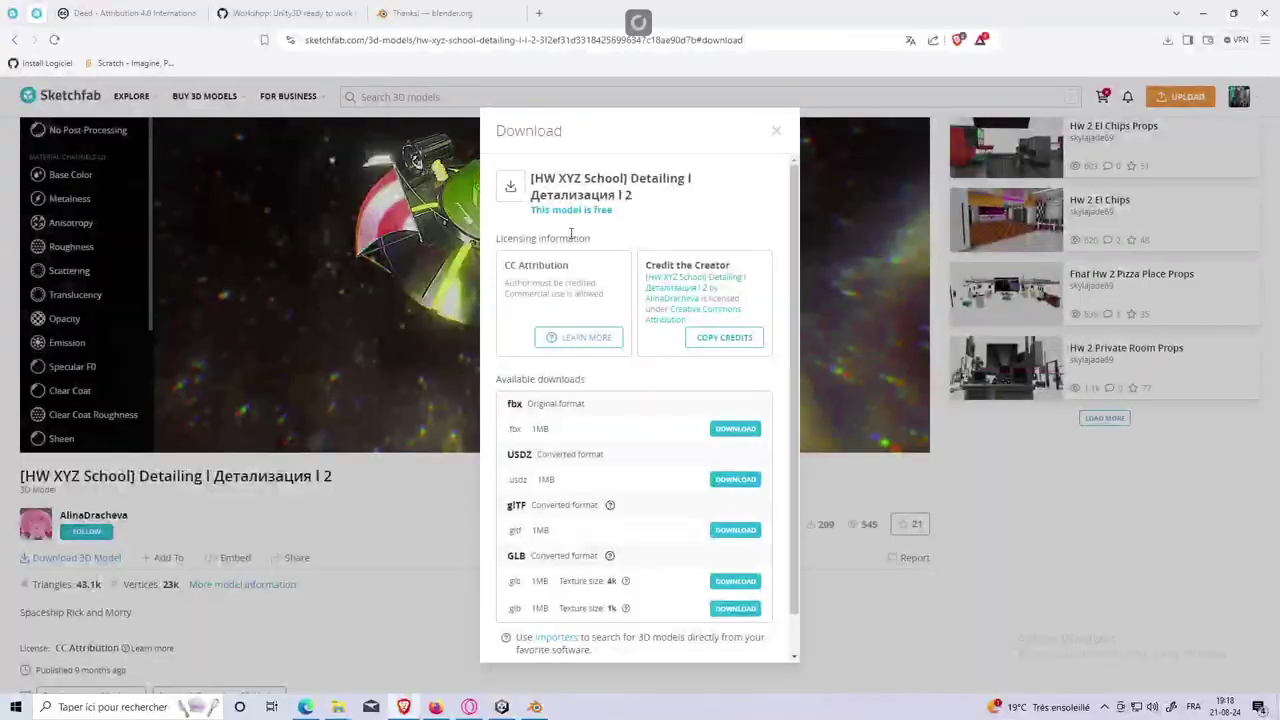
# Step: Close the Download dialog and study the reference ship's underside and dome from several angles in Sketchfab
pyautogui.click(455, 485)
pyautogui.moveTo(529, 326)
pyautogui.mouseDown()
pyautogui.moveTo(423, 221)
pyautogui.moveTo(537, 287)
pyautogui.mouseUp()
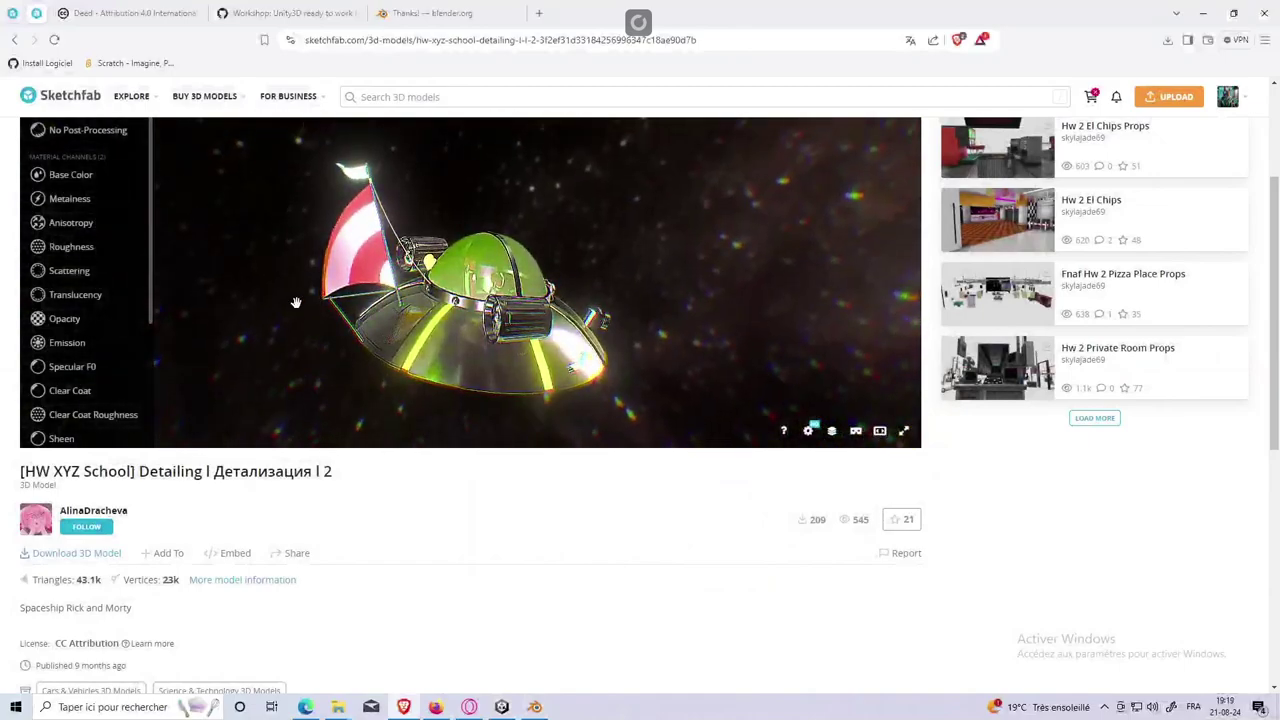
pyautogui.scroll(5, 522, 293)
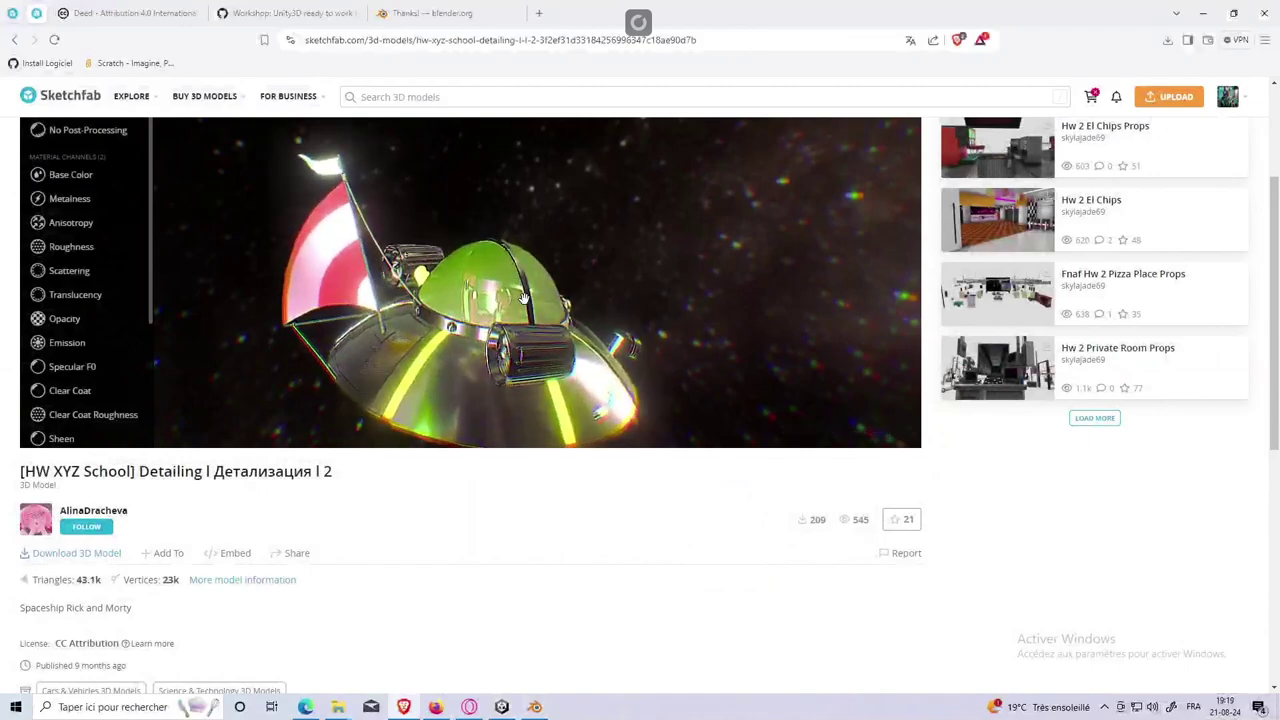
pyautogui.moveTo(522, 293)
pyautogui.mouseDown()
pyautogui.moveTo(466, 294)
pyautogui.moveTo(583, 301)
pyautogui.mouseUp()
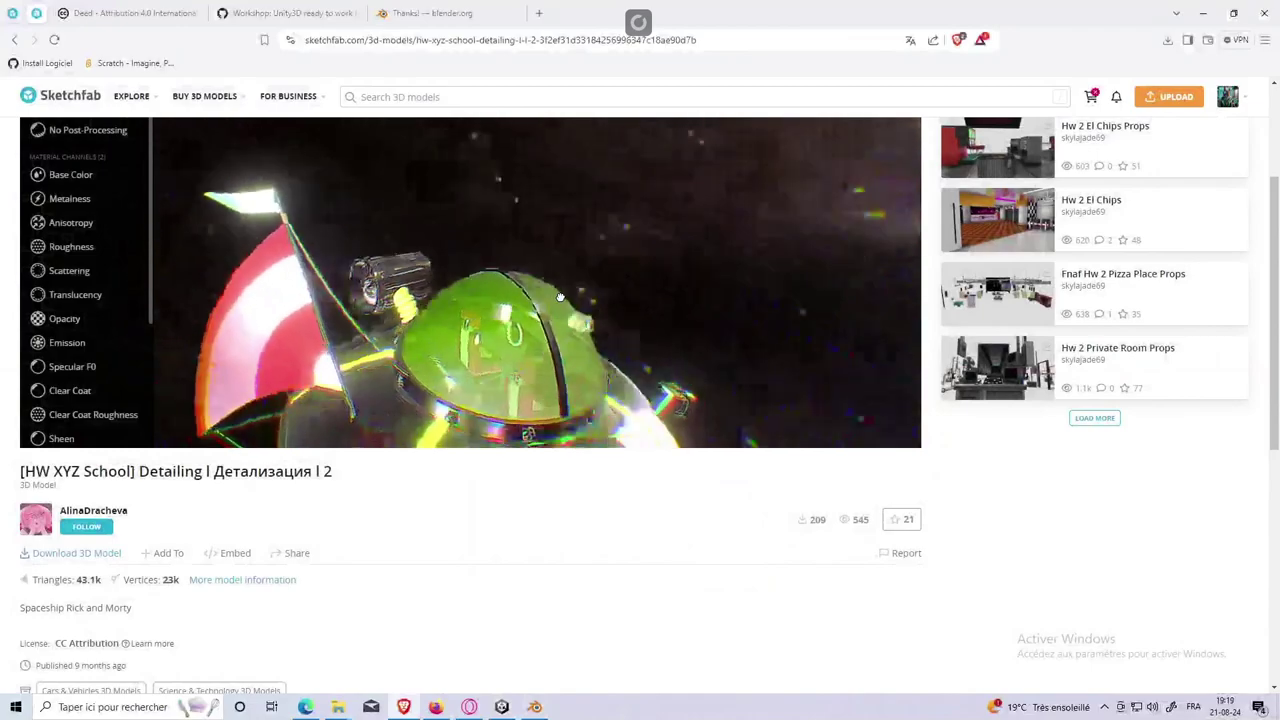
pyautogui.scroll(-5, 583, 301)
pyautogui.scroll(5, 561, 302)
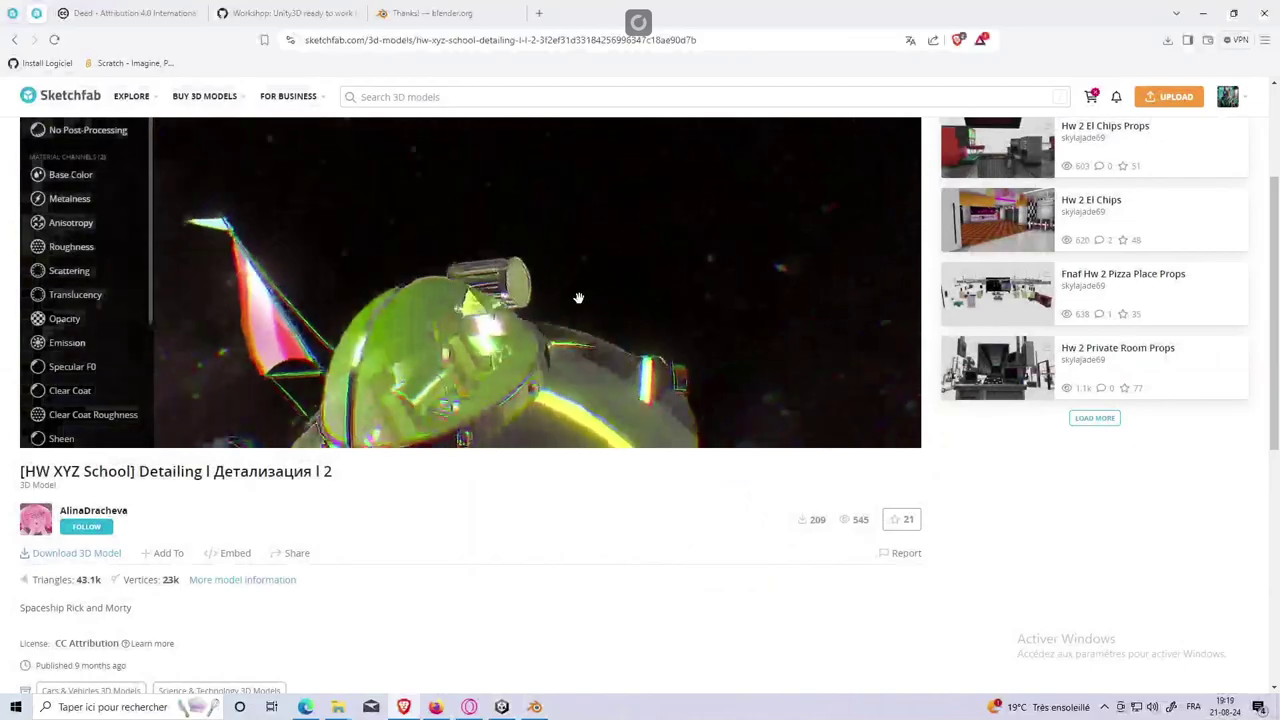
pyautogui.hotkey('alt', 'Tab')
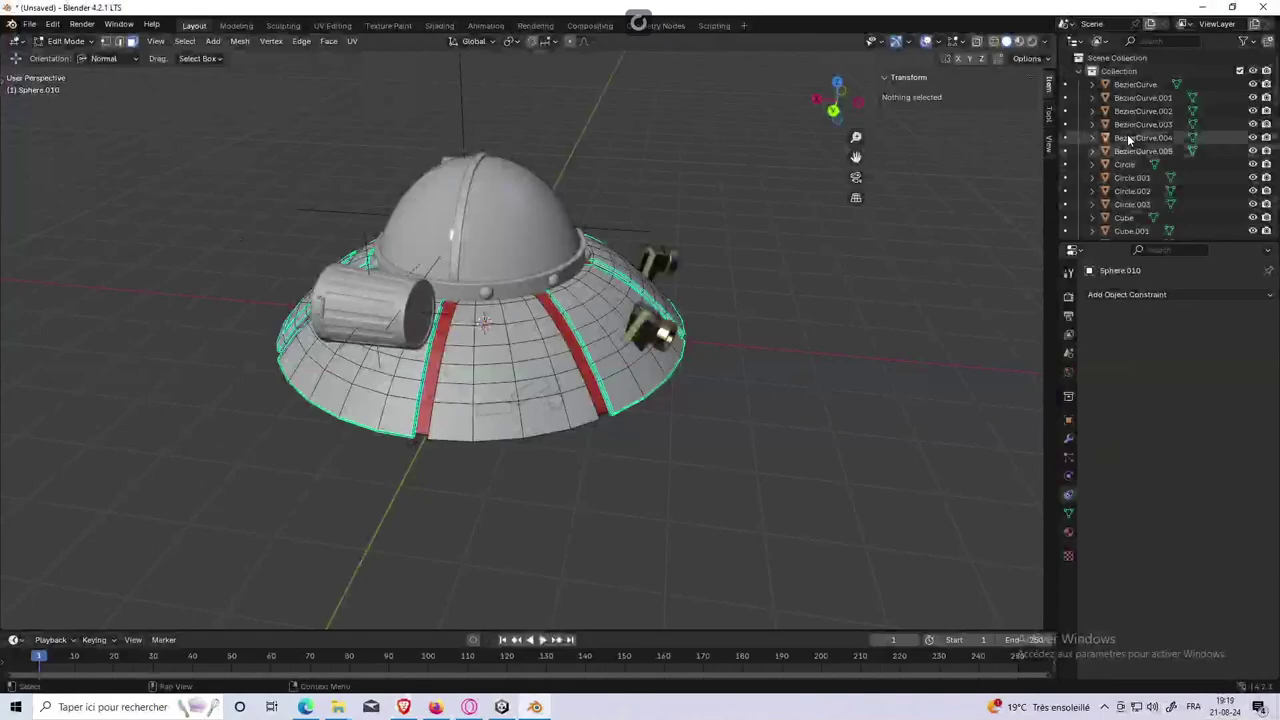
# Step: Switch the saucer from Edit Mode to Object Mode
pyautogui.click(1135, 84)
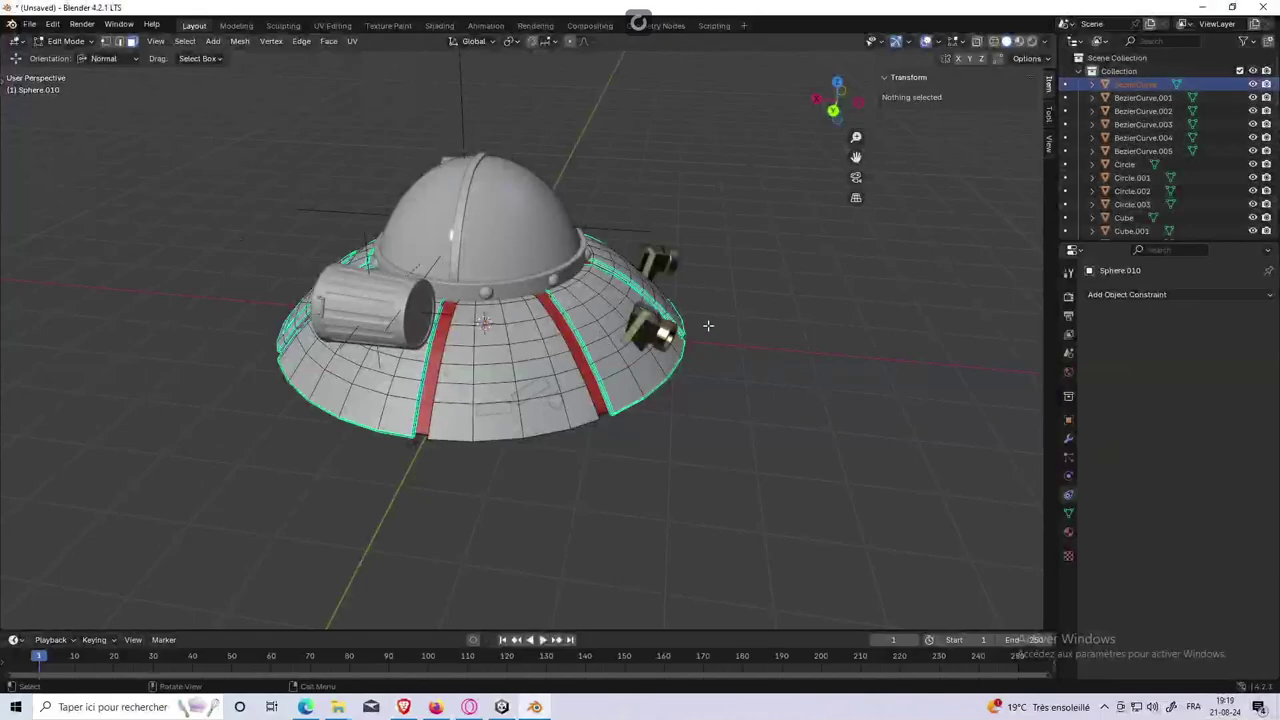
pyautogui.rightClick(740, 291)
pyautogui.moveTo(659, 300)
pyautogui.mouseDown(button='middle')
pyautogui.moveTo(719, 253)
pyautogui.moveTo(217, 97)
pyautogui.mouseUp(button='middle')
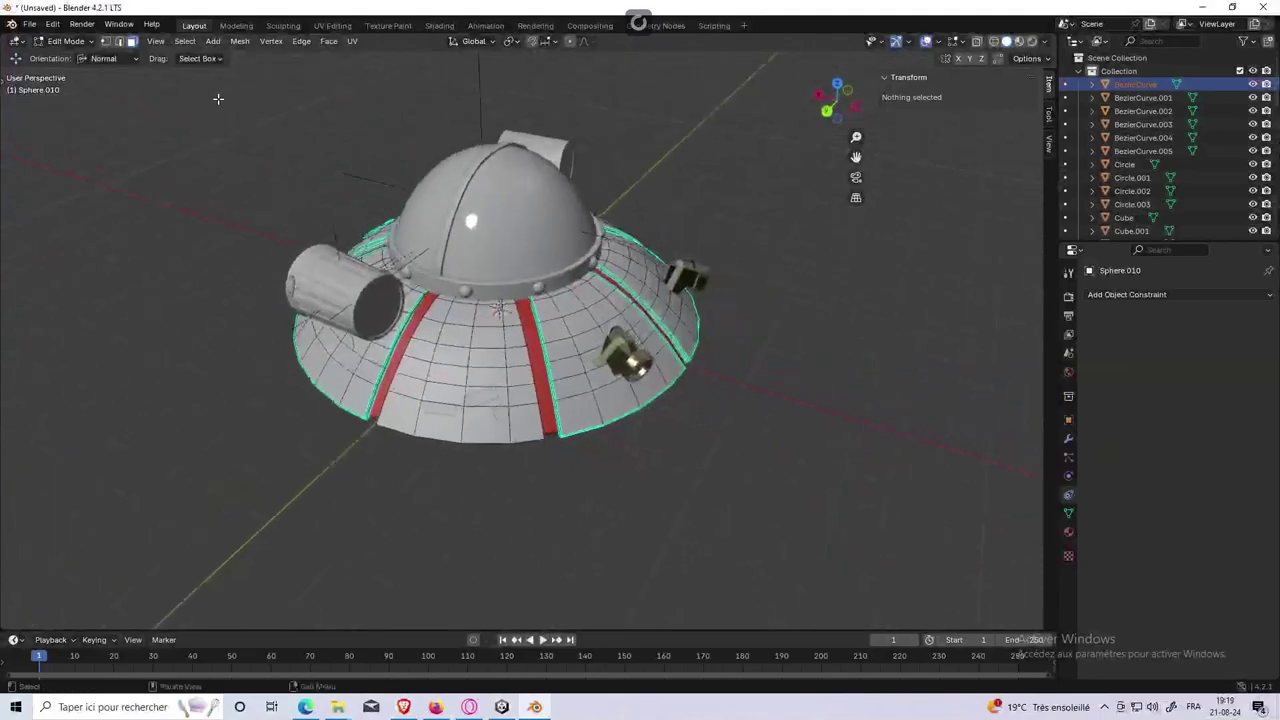
pyautogui.click(64, 41)
pyautogui.click(72, 56)
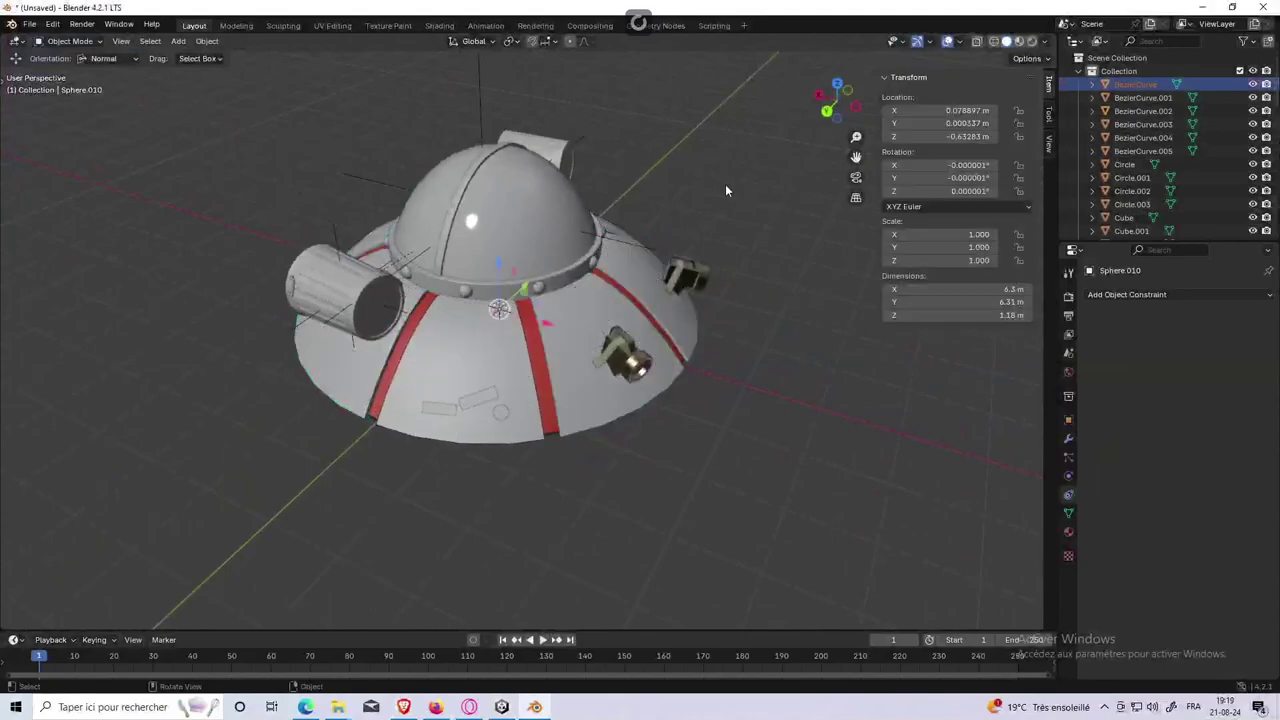
# Step: Select the dome Sphere.008 with its ring and briefly lift it to peek into the cockpit, then cancel
pyautogui.moveTo(725, 184)
pyautogui.mouseDown(button='middle')
pyautogui.moveTo(703, 200)
pyautogui.moveTo(716, 191)
pyautogui.mouseUp(button='middle')
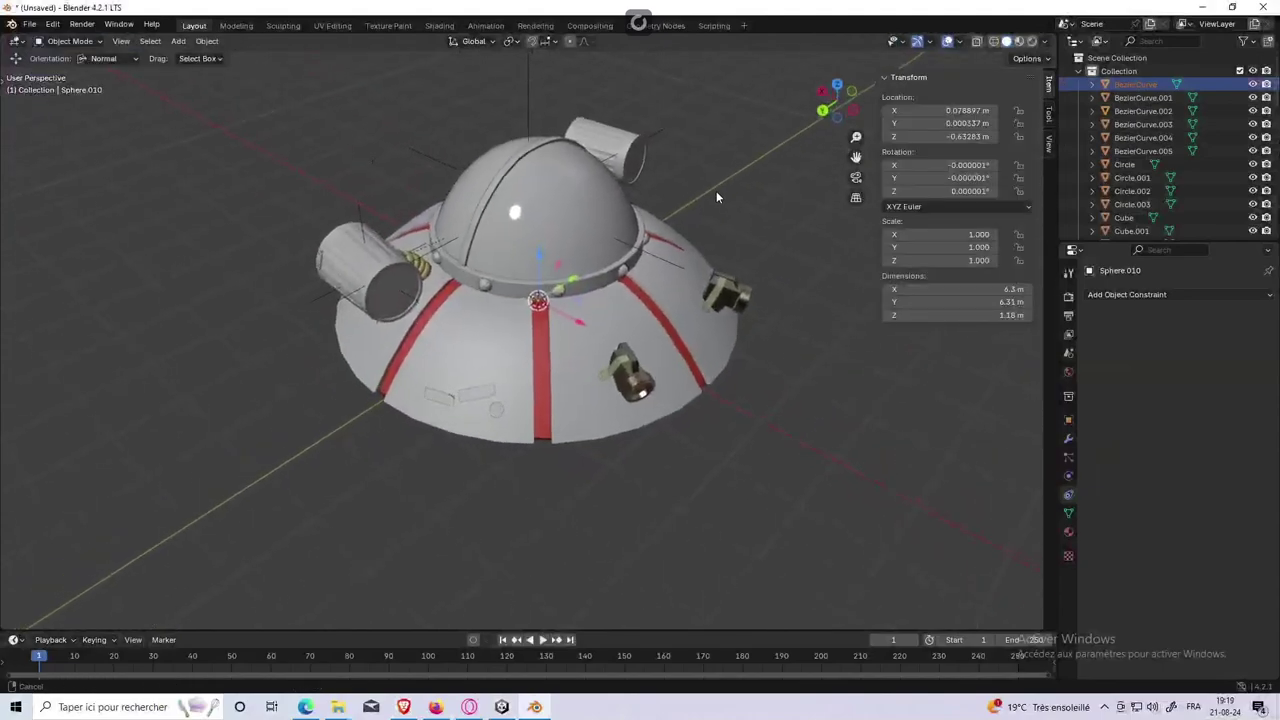
pyautogui.click(635, 200)
pyautogui.scroll(-3, 1210, 164)
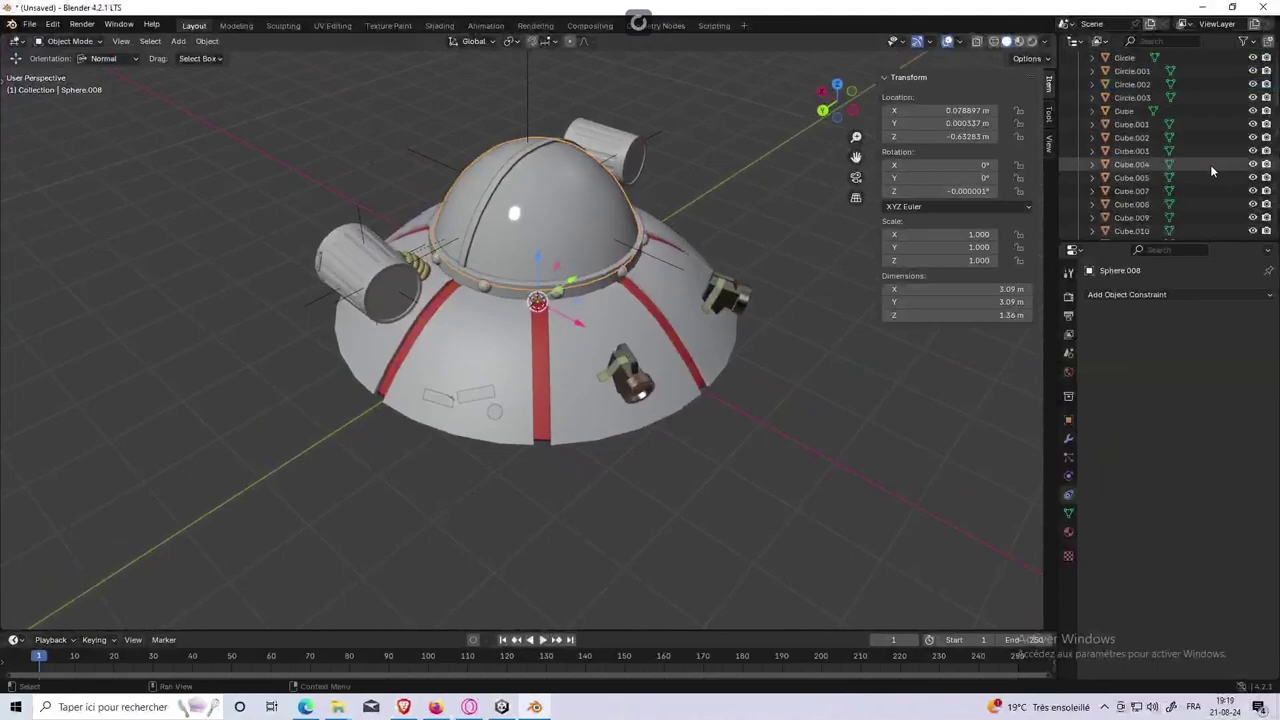
pyautogui.scroll(-3, 1207, 168)
pyautogui.scroll(-3, 1208, 168)
pyautogui.scroll(3, 1208, 168)
pyautogui.scroll(3, 1208, 168)
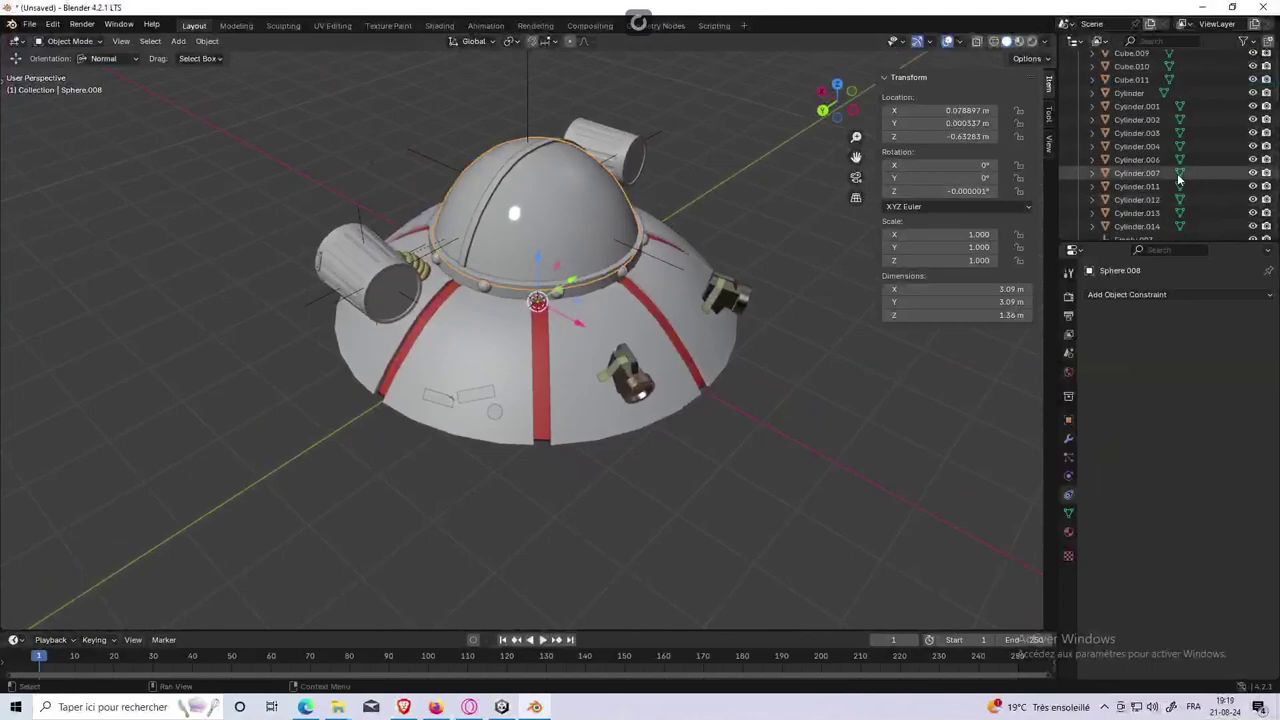
pyautogui.scroll(3, 1199, 136)
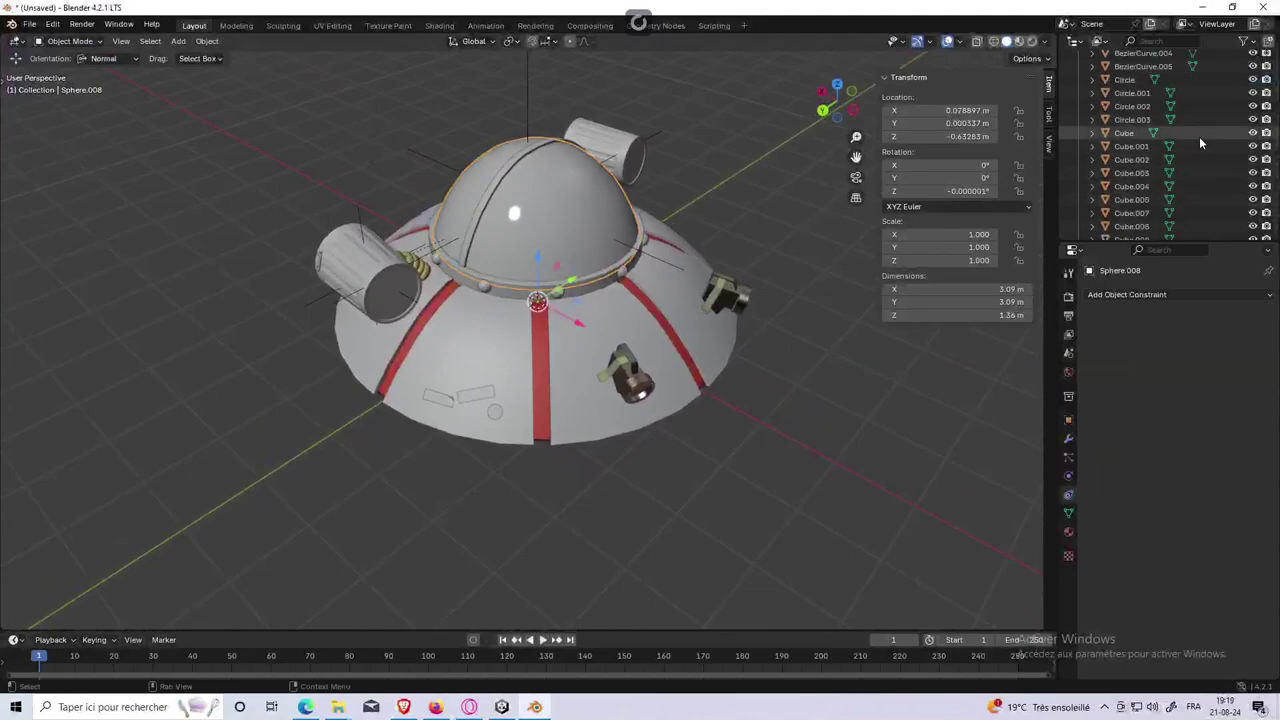
pyautogui.scroll(2, 1199, 136)
pyautogui.click(866, 288)
pyautogui.click(636, 200)
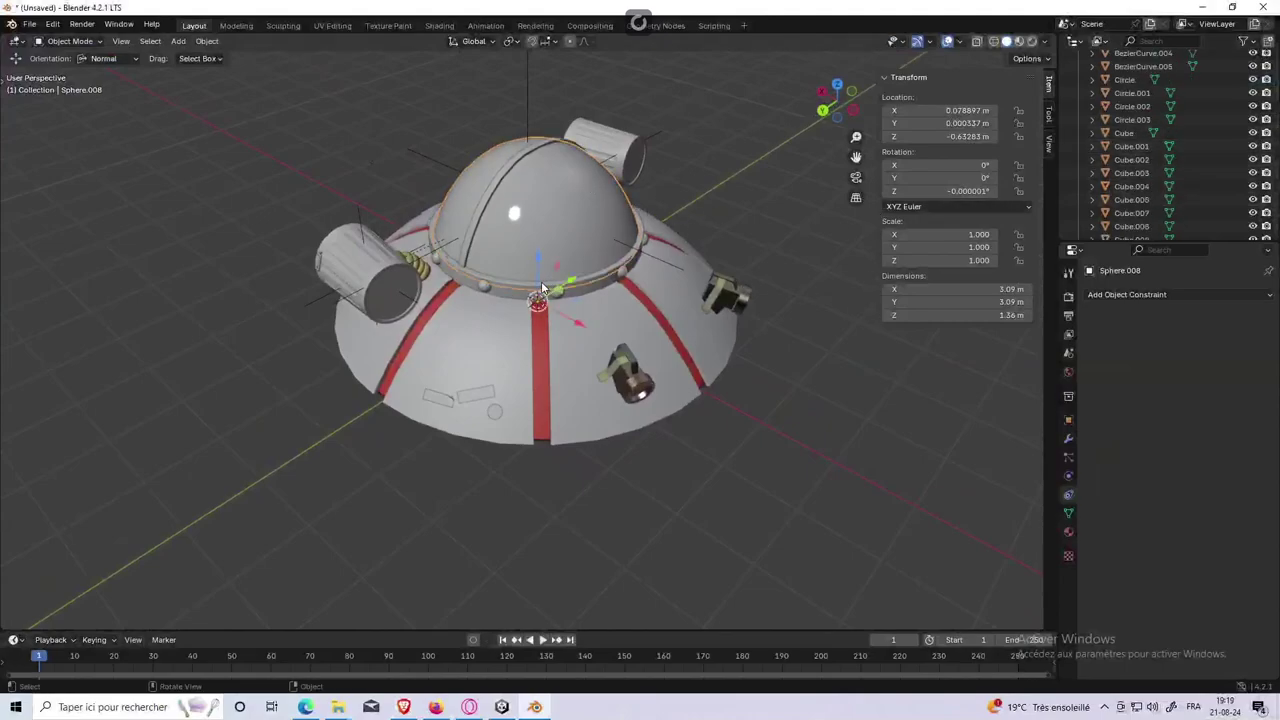
pyautogui.press('g')
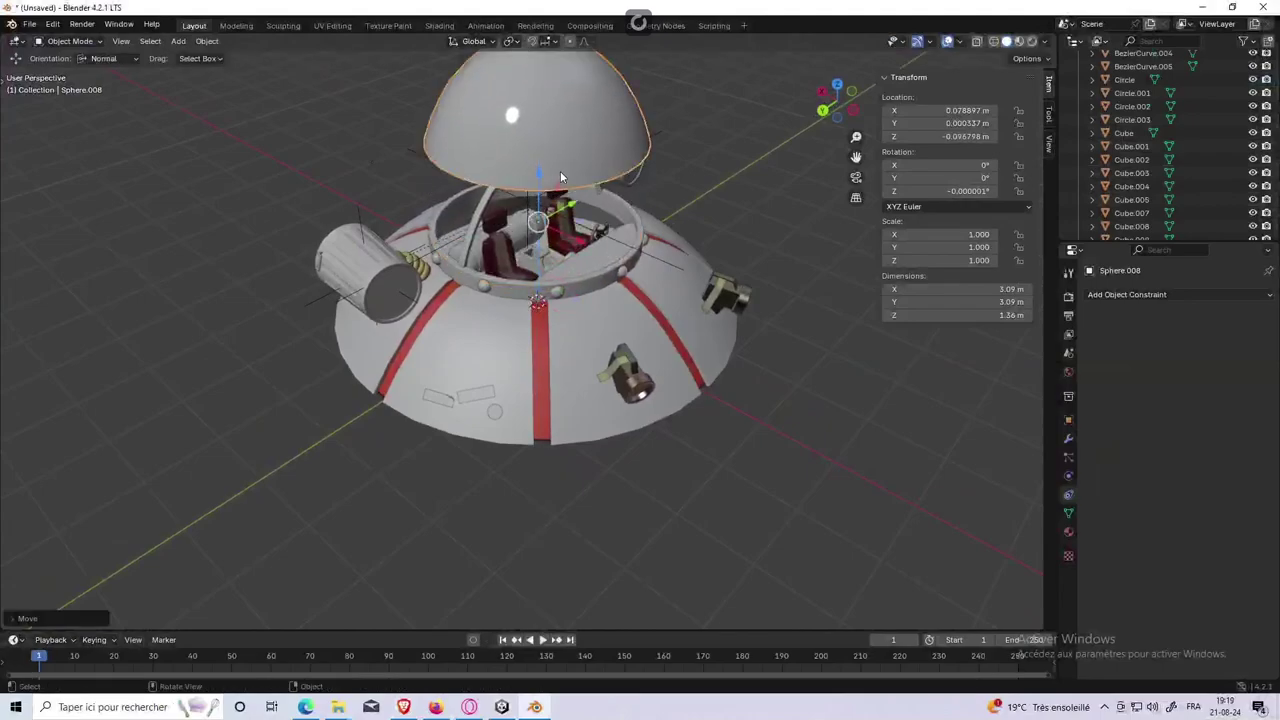
pyautogui.press('Escape')
# Step: Enlarge the Outliner by dragging its border with Properties down
pyautogui.scroll(-2, 1201, 168)
pyautogui.scroll(-3, 1201, 168)
pyautogui.scroll(-2, 1200, 169)
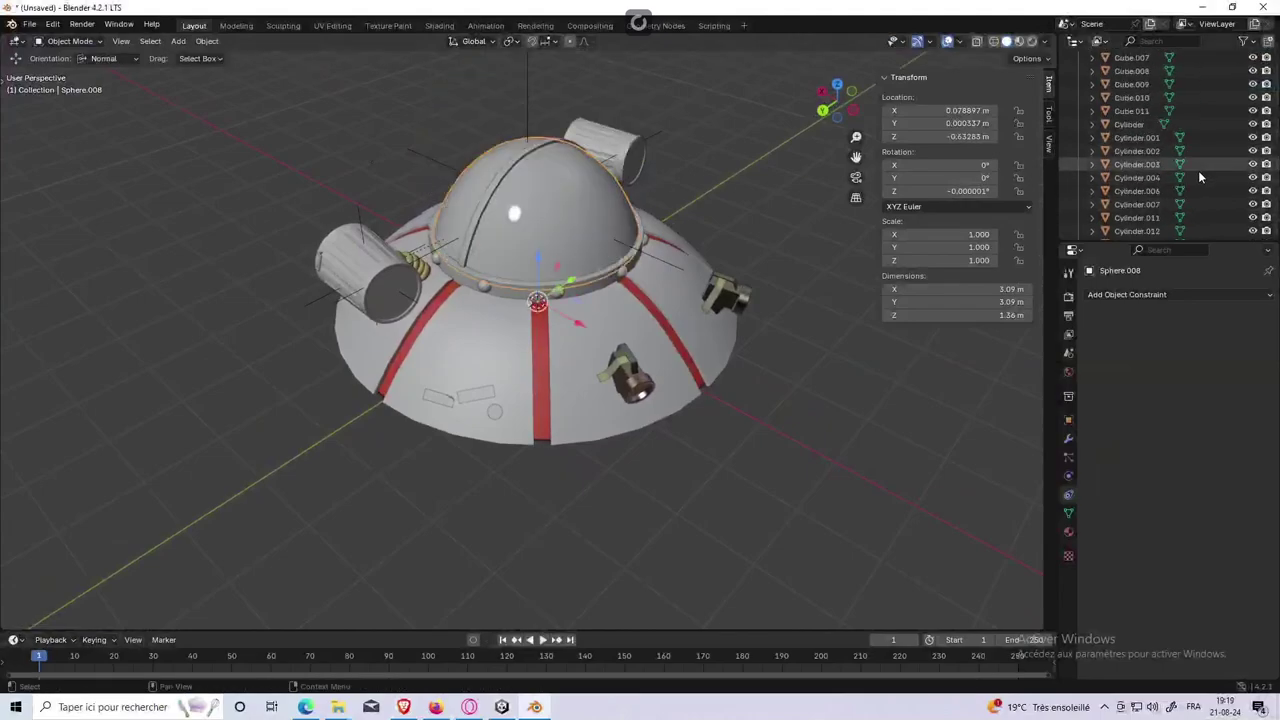
pyautogui.scroll(-2, 1198, 172)
pyautogui.scroll(3, 1198, 174)
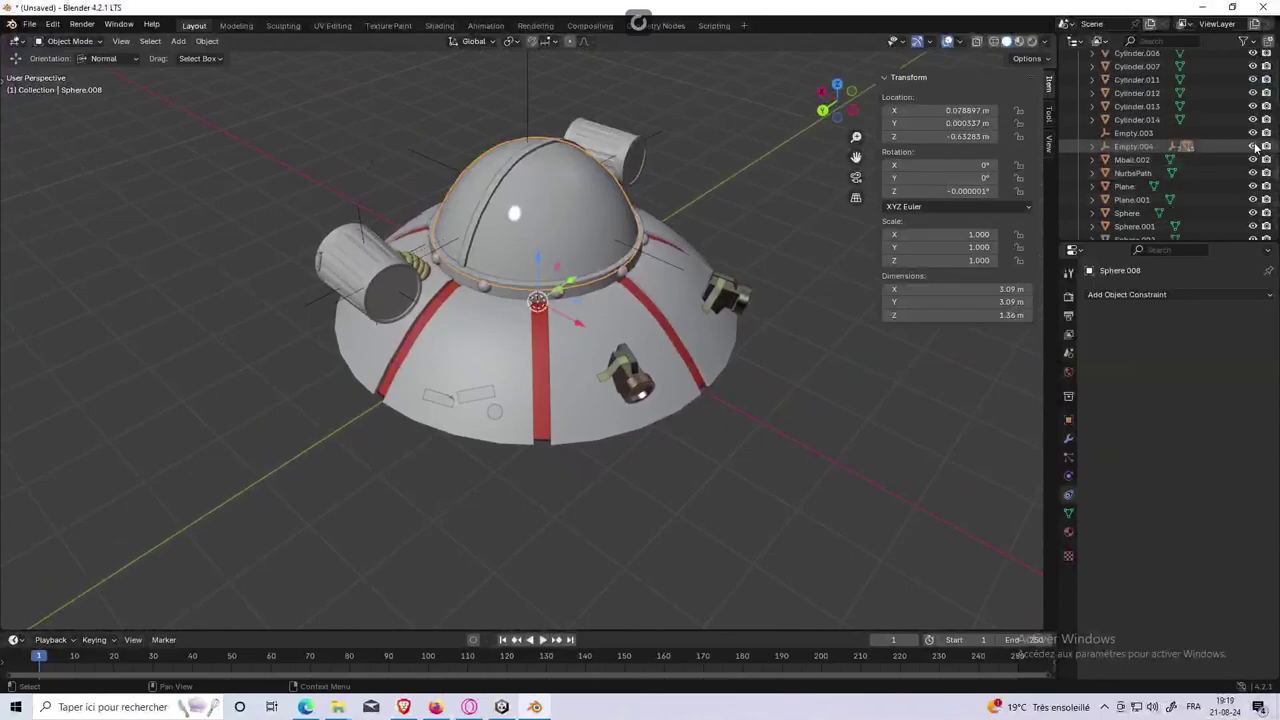
pyautogui.scroll(-3, 1160, 230)
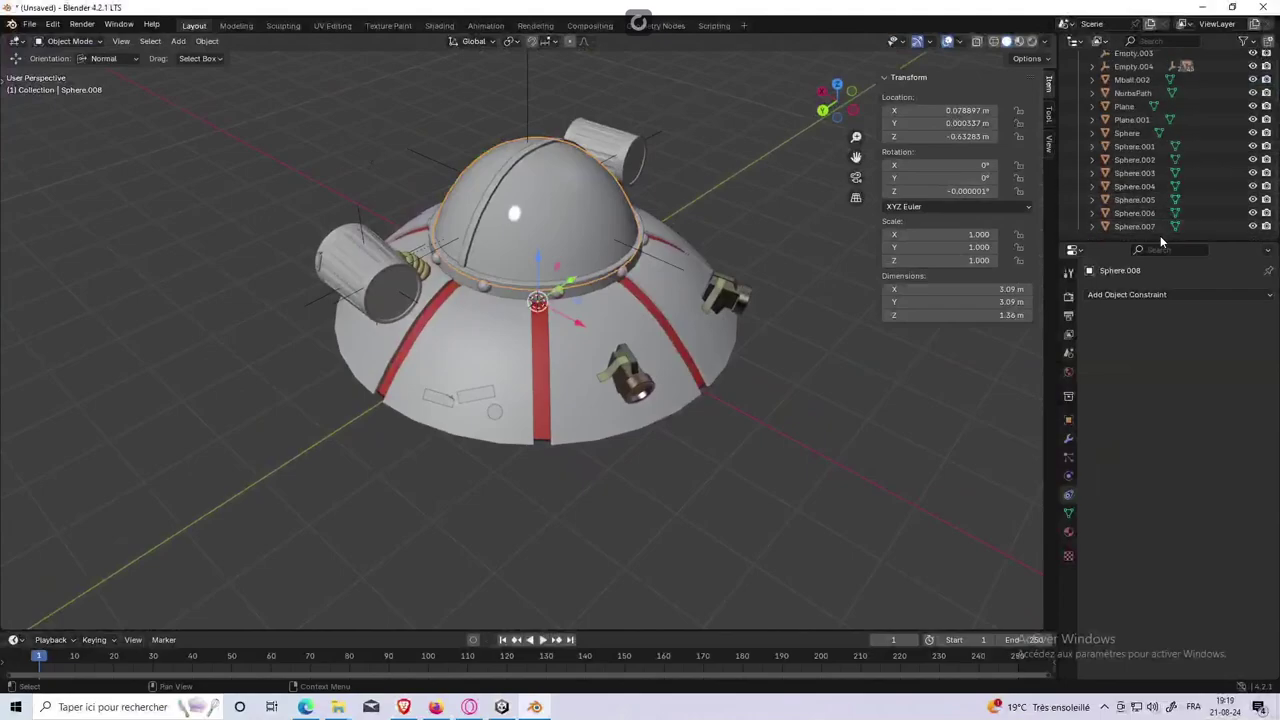
pyautogui.moveTo(1159, 240); pyautogui.dragTo(1160, 543)
pyautogui.scroll(5, 1170, 250)
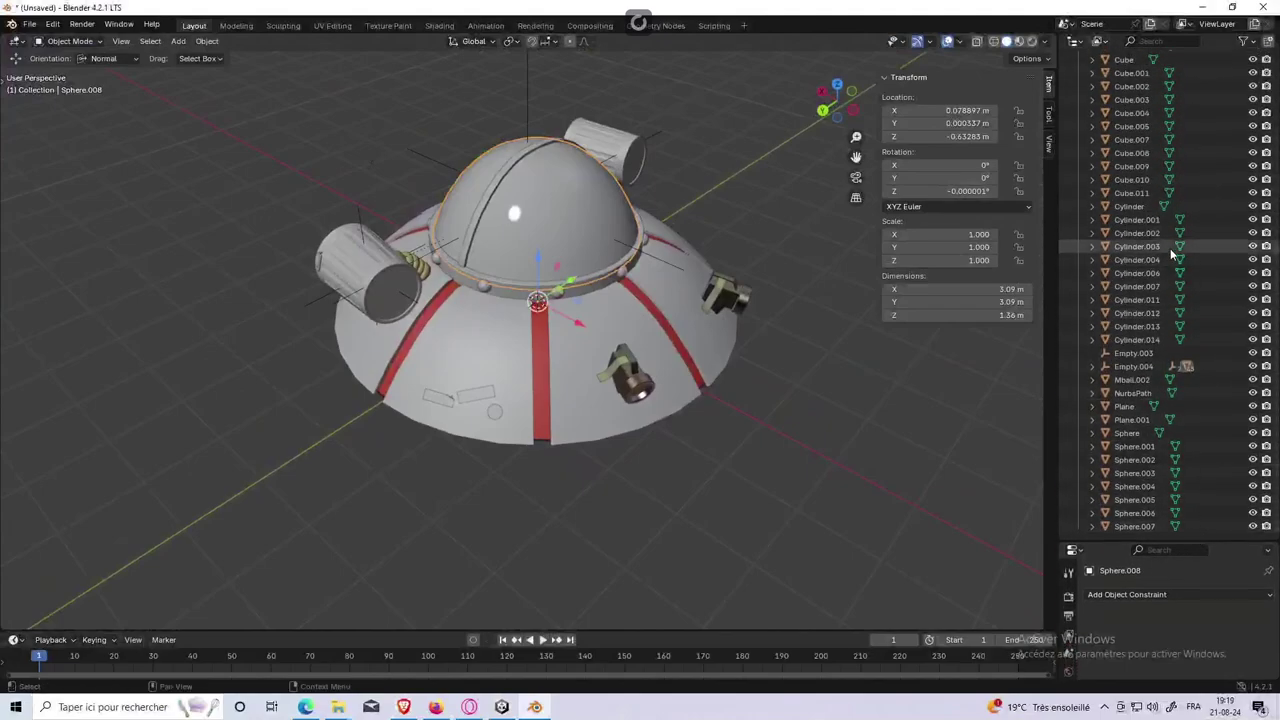
# Step: Step through the Outliner objects from BezierCurve down to Sphere.007
pyautogui.click(1148, 85)
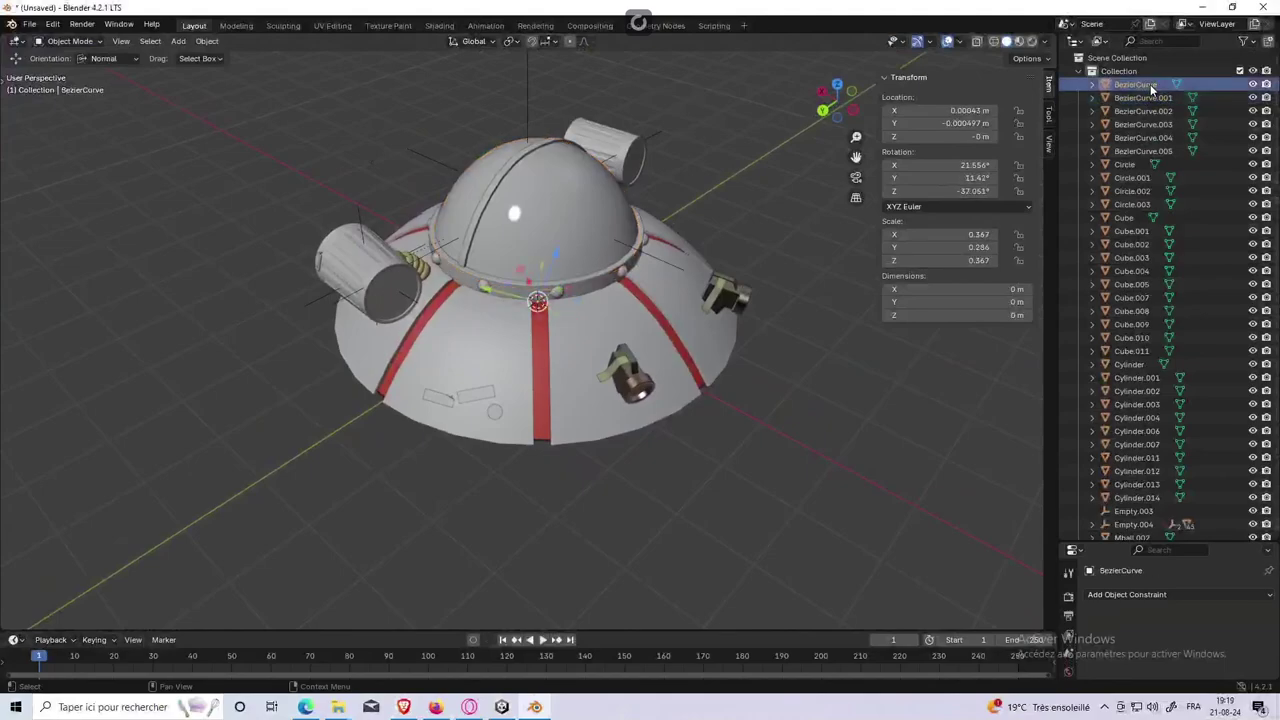
pyautogui.press('Down')
pyautogui.press('Down')
pyautogui.press('Down')
pyautogui.press('Down')
pyautogui.press('Down')
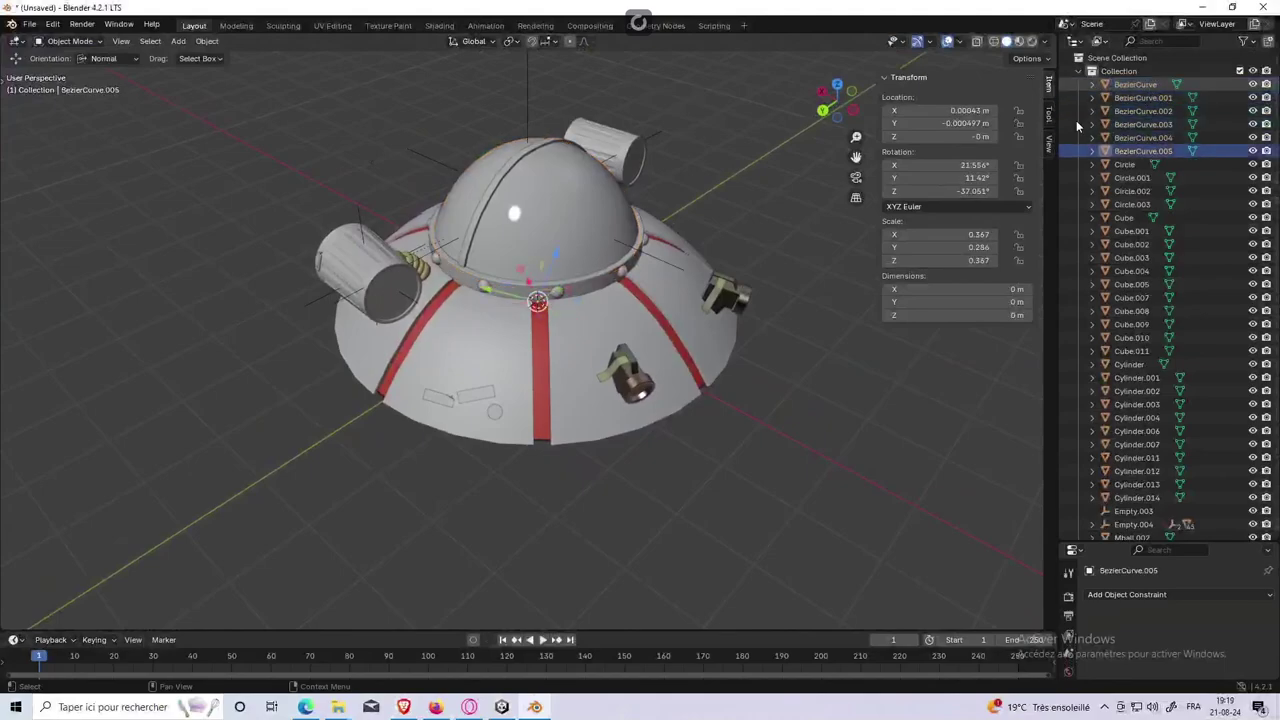
pyautogui.press('Down')
pyautogui.press('Down')
pyautogui.press('Down')
pyautogui.press('Down')
pyautogui.press('Down')
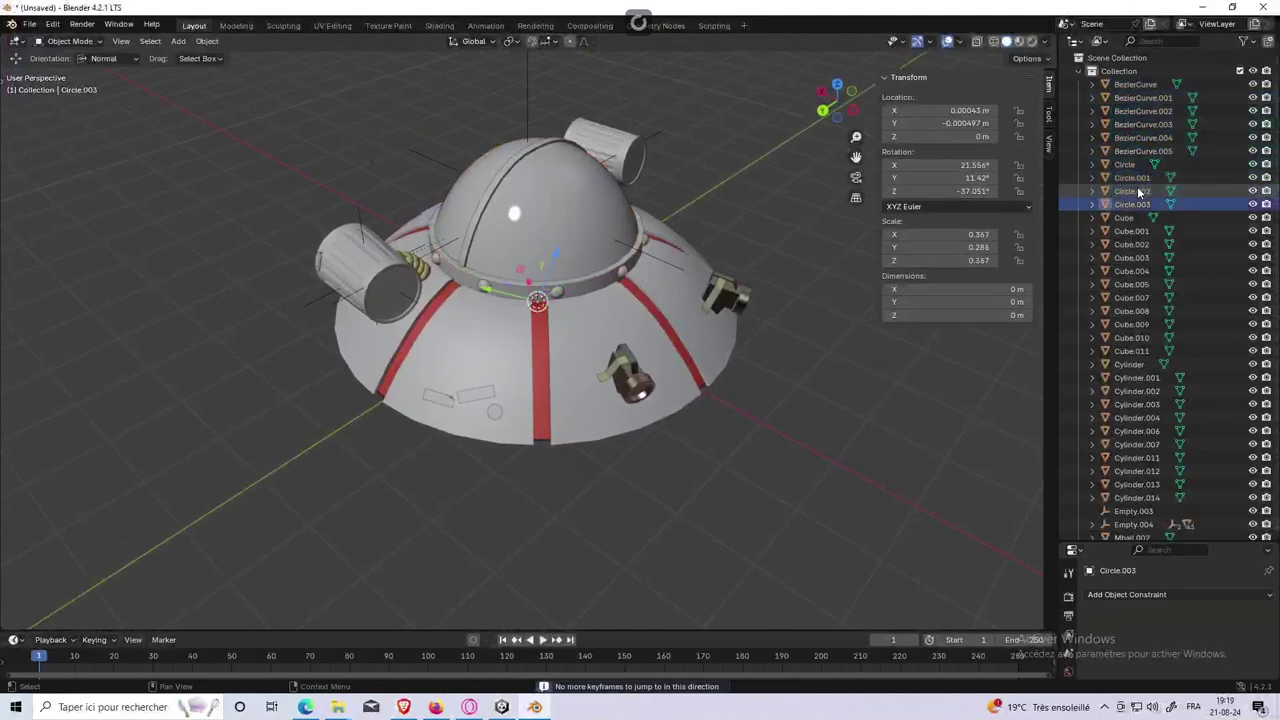
pyautogui.press('Down')
pyautogui.press('Down')
pyautogui.press('Down')
pyautogui.press('Down')
pyautogui.press('Down')
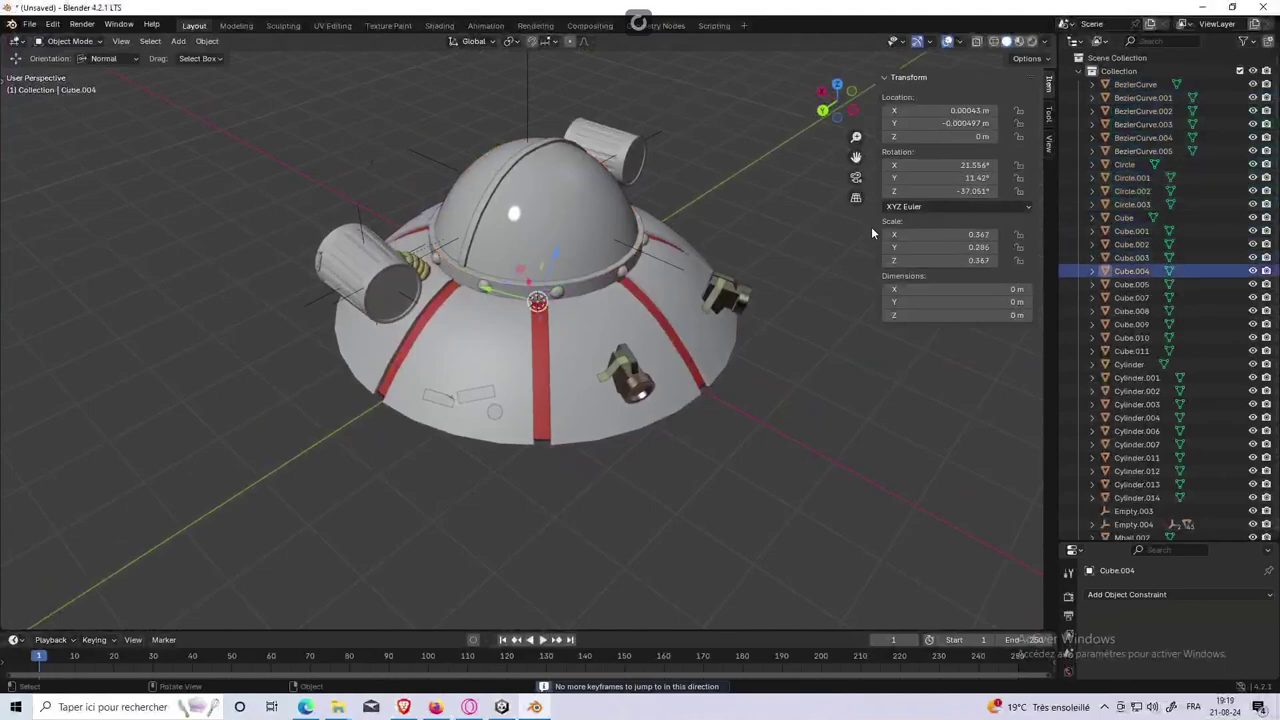
pyautogui.press('Down')
pyautogui.press('Down')
pyautogui.press('Down')
pyautogui.press('Down')
pyautogui.press('Down')
pyautogui.press('Down')
pyautogui.press('Down')
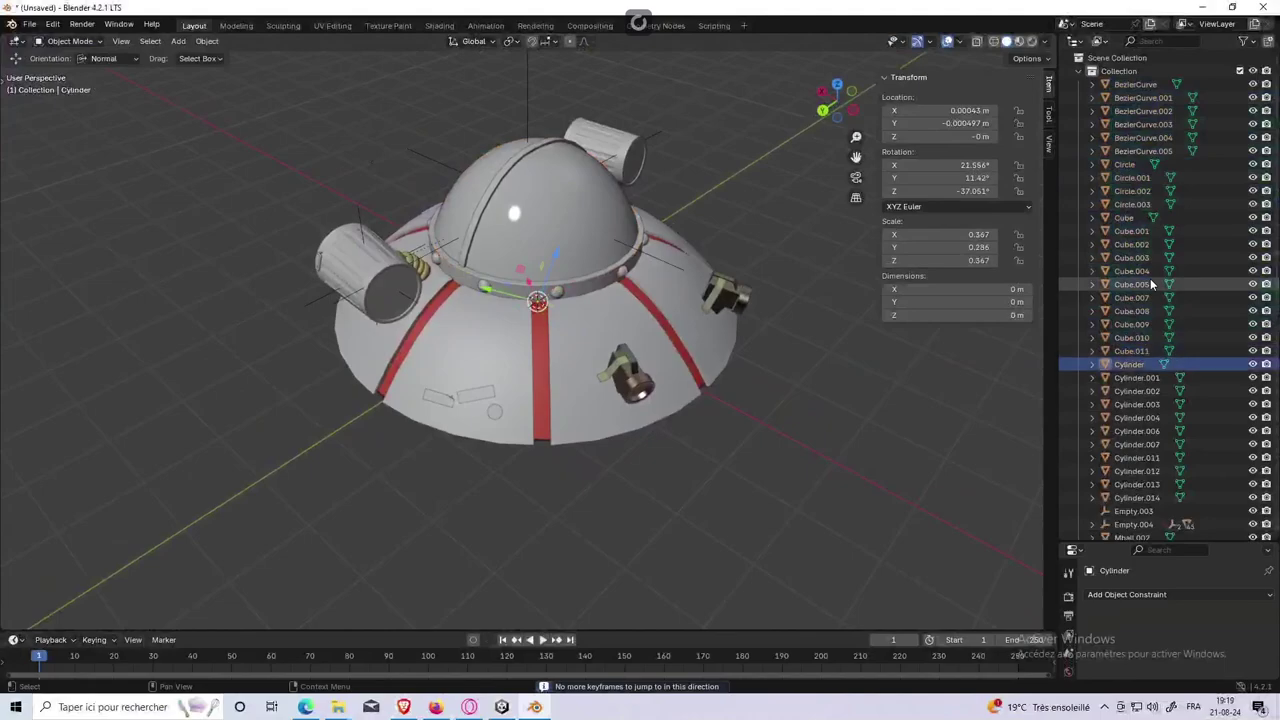
pyautogui.press('Down')
pyautogui.press('Down')
pyautogui.press('Down')
pyautogui.press('Down')
pyautogui.press('Down')
pyautogui.press('Down')
pyautogui.press('Down')
pyautogui.press('Down')
pyautogui.press('Down')
pyautogui.press('Down')
pyautogui.press('Down')
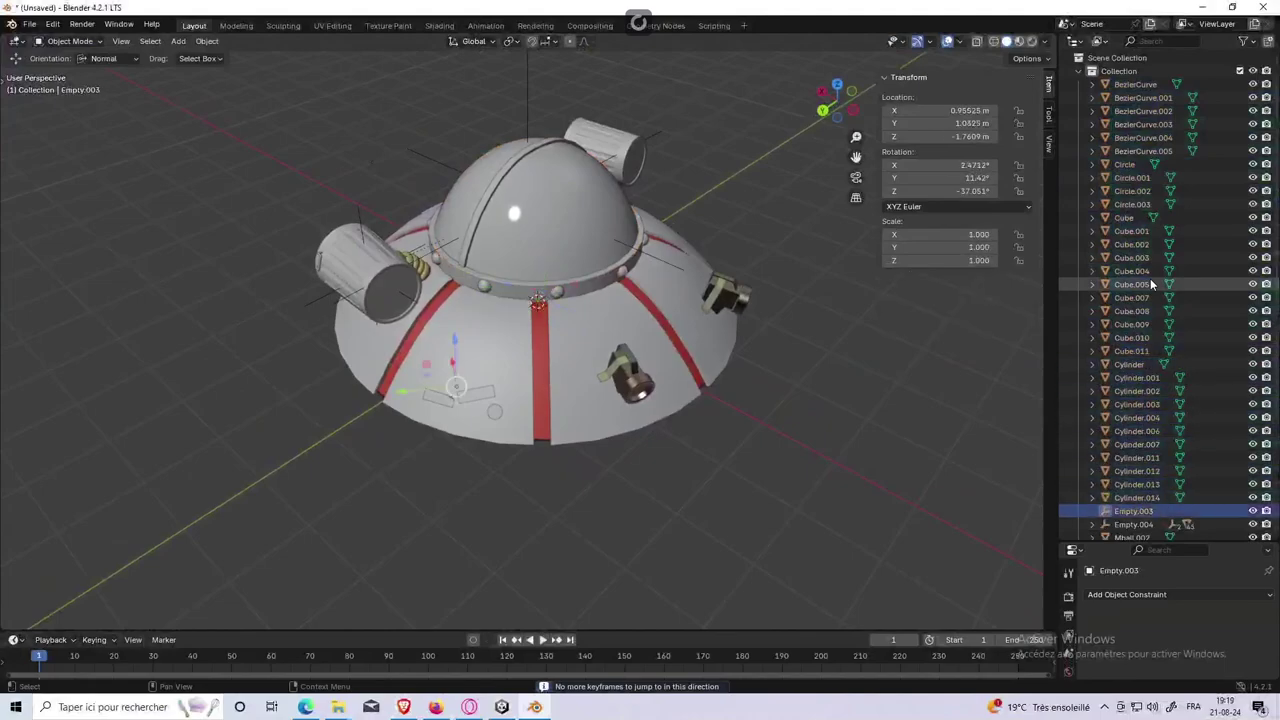
pyautogui.press('Down')
pyautogui.press('Down')
pyautogui.press('Down')
pyautogui.press('Down')
pyautogui.press('Down')
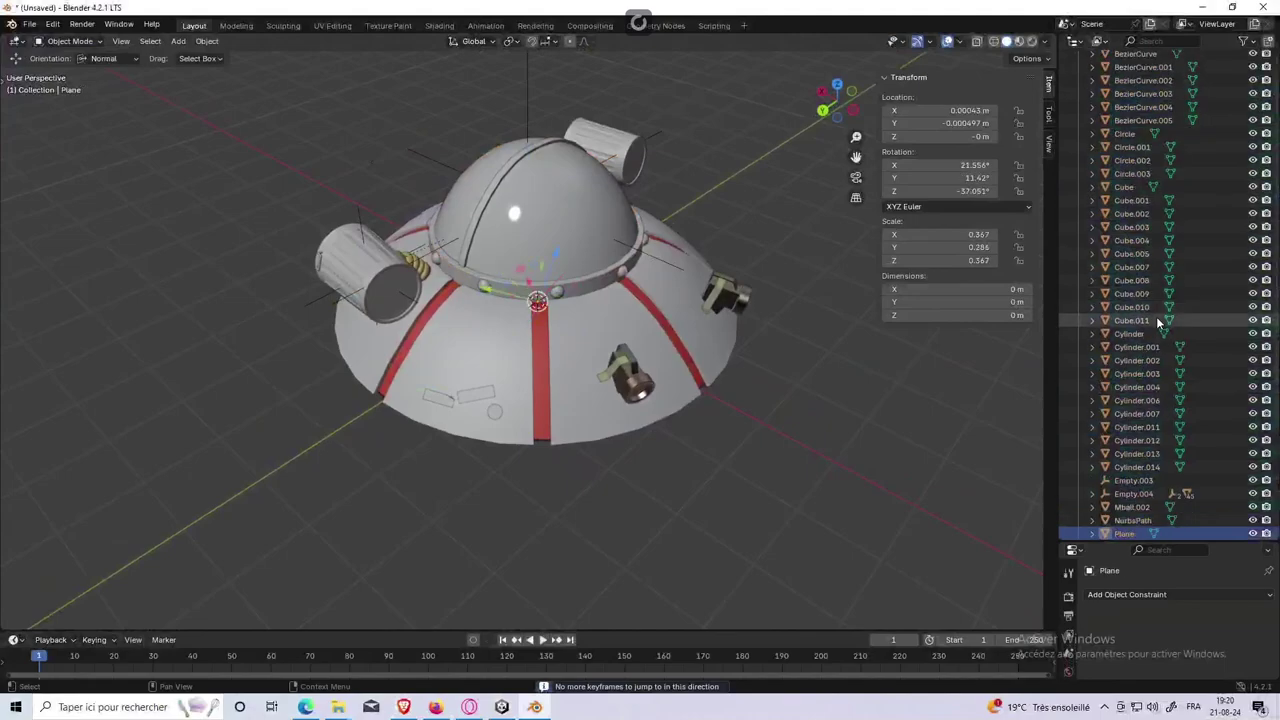
pyautogui.press('Down')
pyautogui.press('Down')
pyautogui.press('Down')
pyautogui.press('Down')
pyautogui.press('Down')
pyautogui.press('Down')
pyautogui.press('Down')
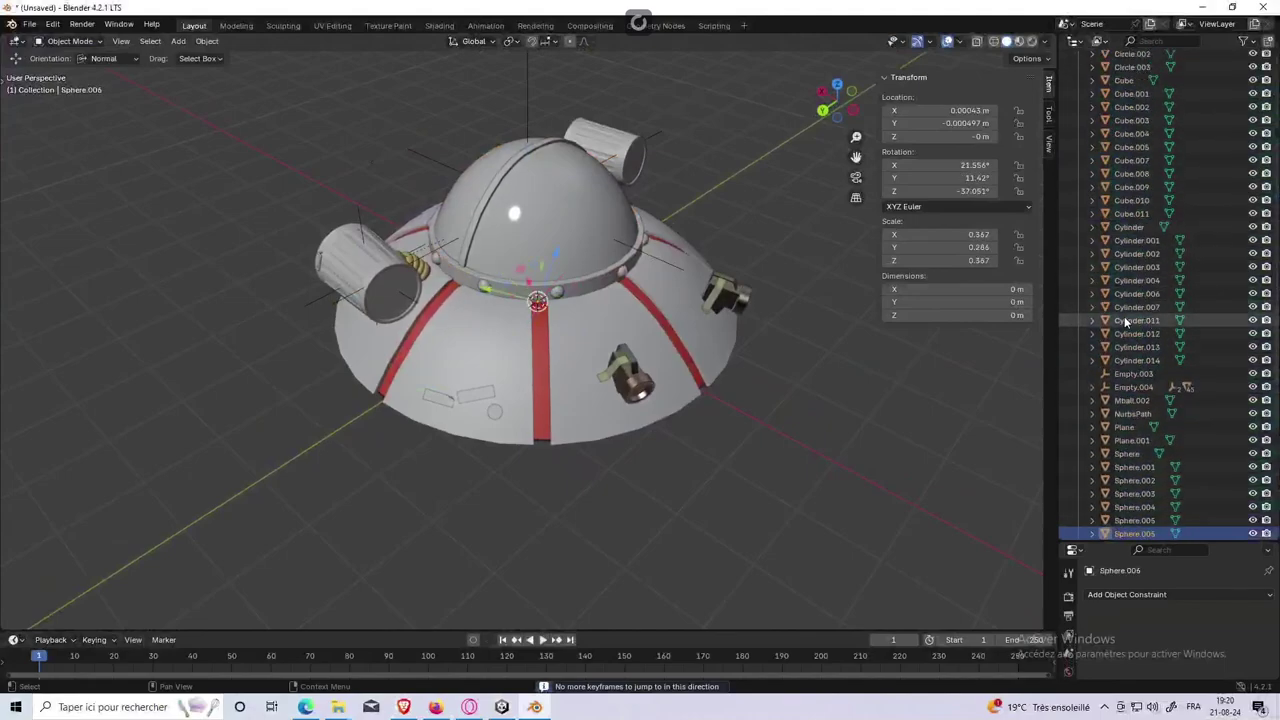
pyautogui.press('Down')
# Step: Check Sphere.005 and Sphere.004, unhide Sphere.002, toggle Sphere.006, and select the dome Sphere.008
pyautogui.click(1150, 495)
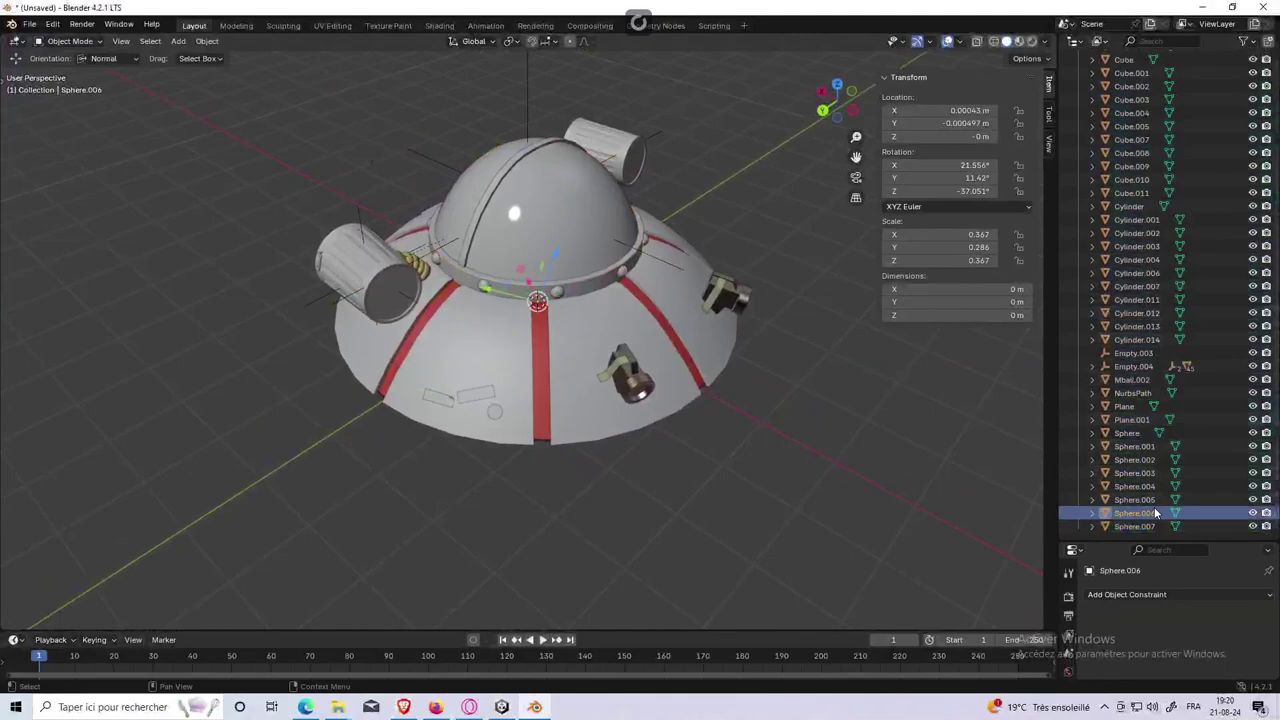
pyautogui.click(1149, 486)
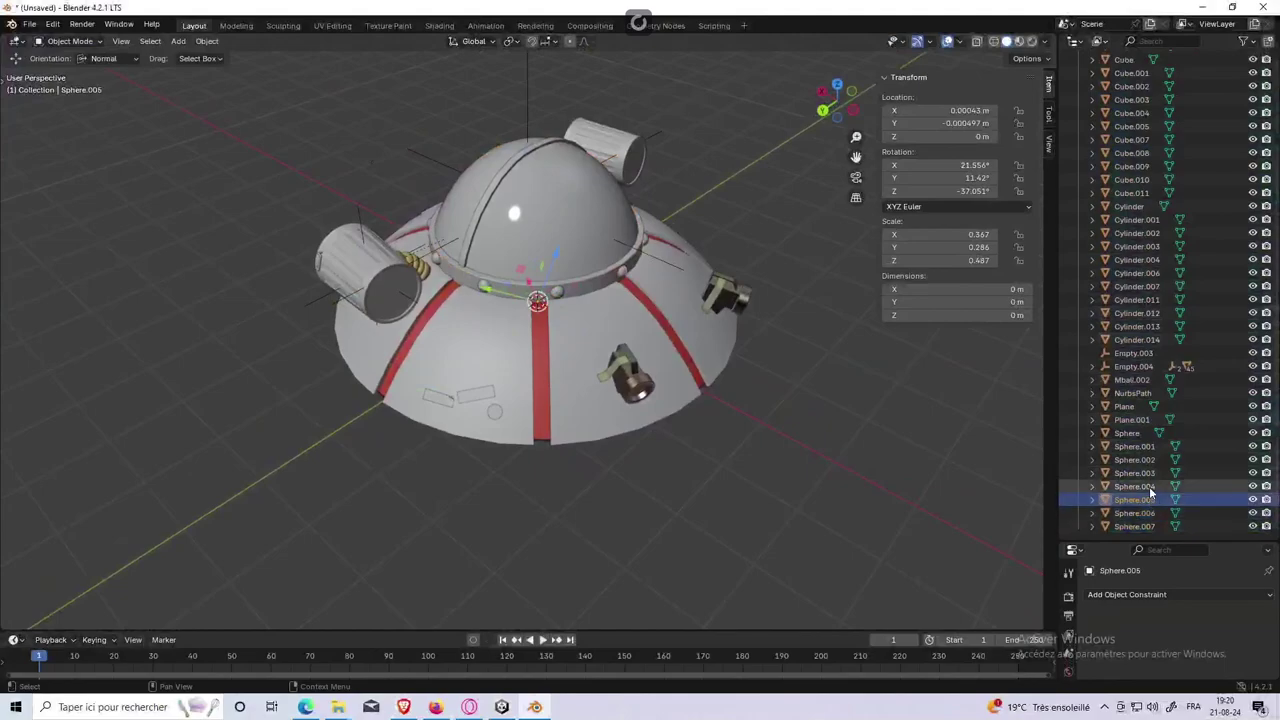
pyautogui.click(1253, 459)
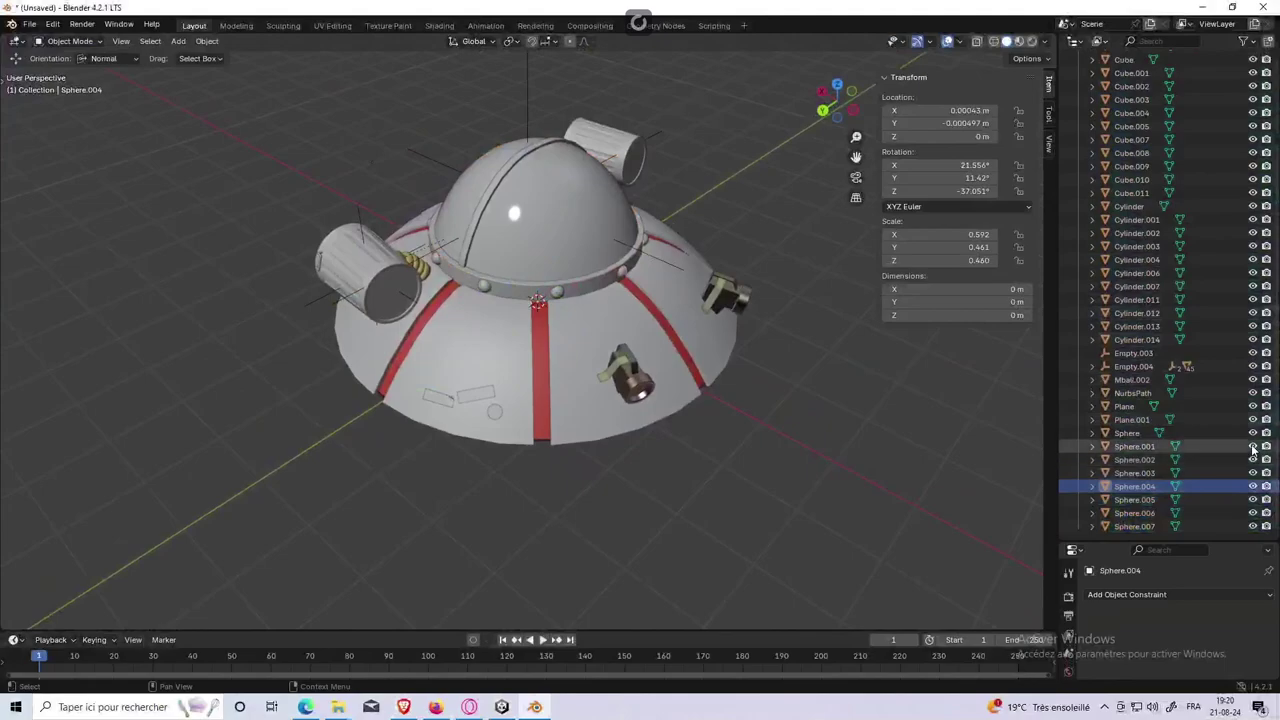
pyautogui.click(1253, 512)
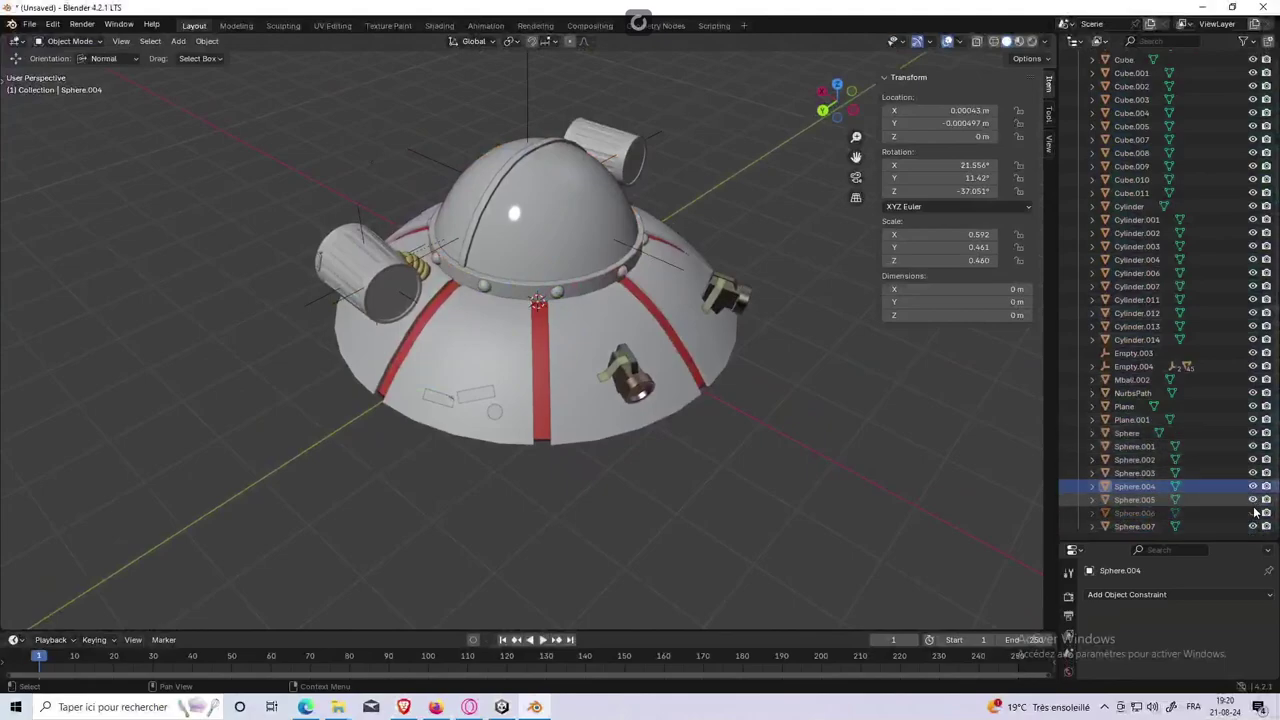
pyautogui.click(1253, 512)
pyautogui.click(584, 178)
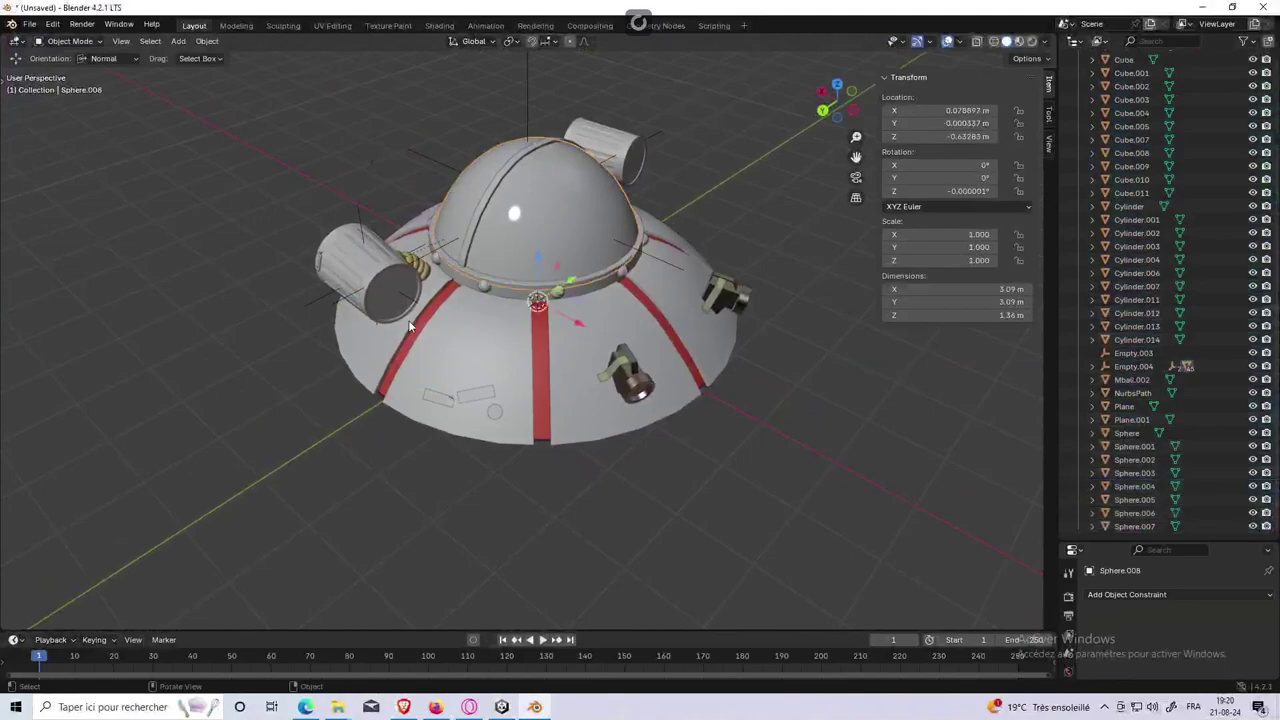
# Step: Select every saucer part with Empty.004 as the active object
pyautogui.press('a')
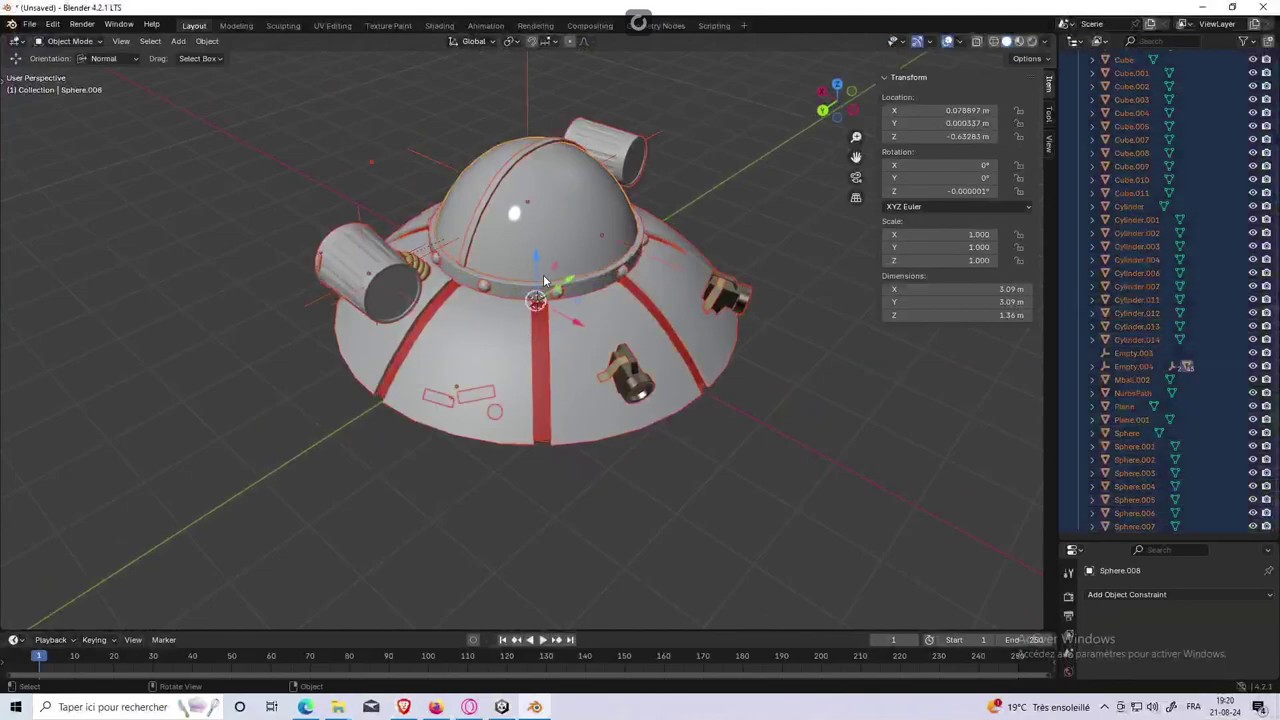
pyautogui.keyDown('shift'); pyautogui.click(588, 220); pyautogui.keyUp('shift')
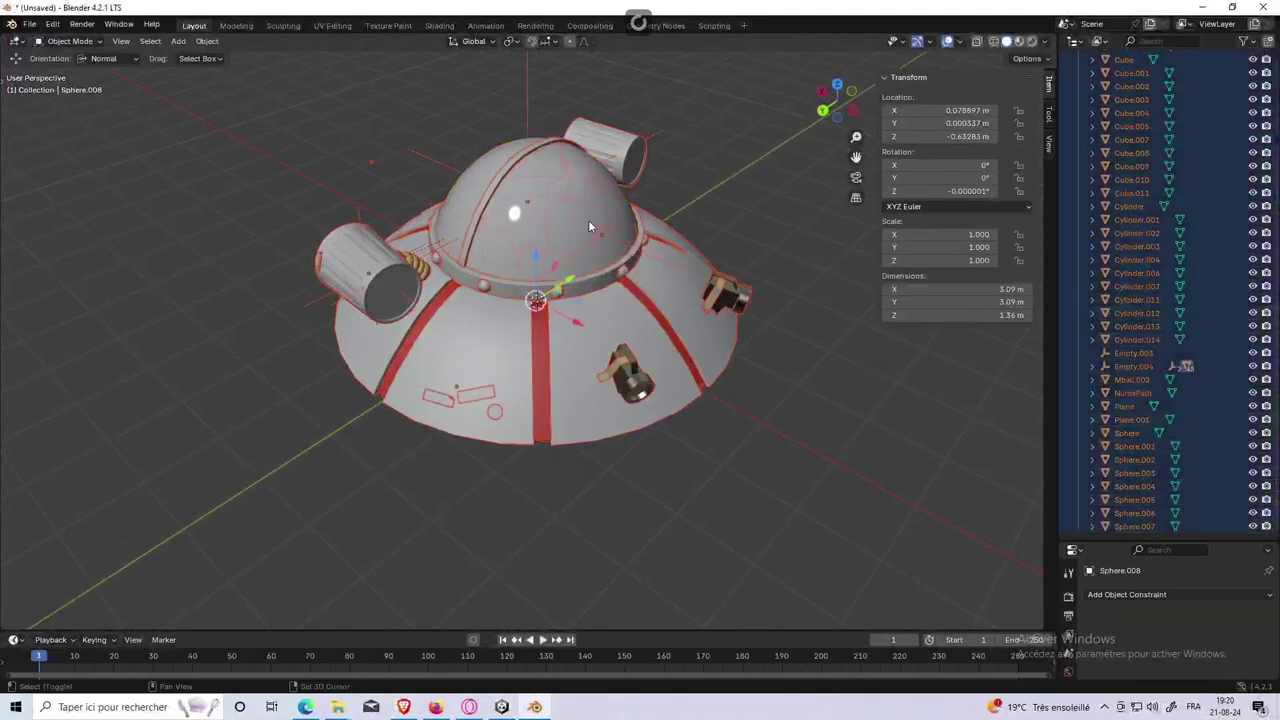
pyautogui.keyDown('shift'); pyautogui.click(615, 148); pyautogui.keyUp('shift')
pyautogui.moveTo(310, 197)
pyautogui.mouseDown(button='middle')
pyautogui.moveTo(425, 208)
pyautogui.moveTo(374, 282)
pyautogui.mouseUp(button='middle')
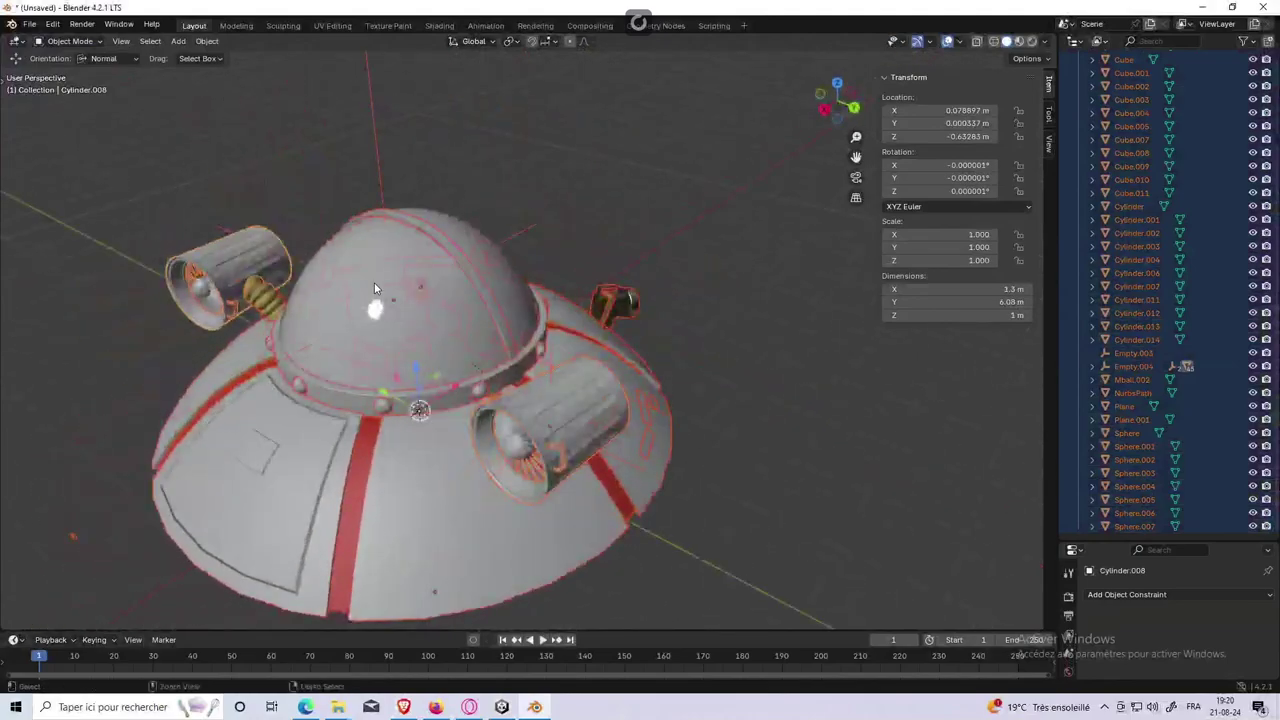
pyautogui.click(241, 264)
pyautogui.press('a')
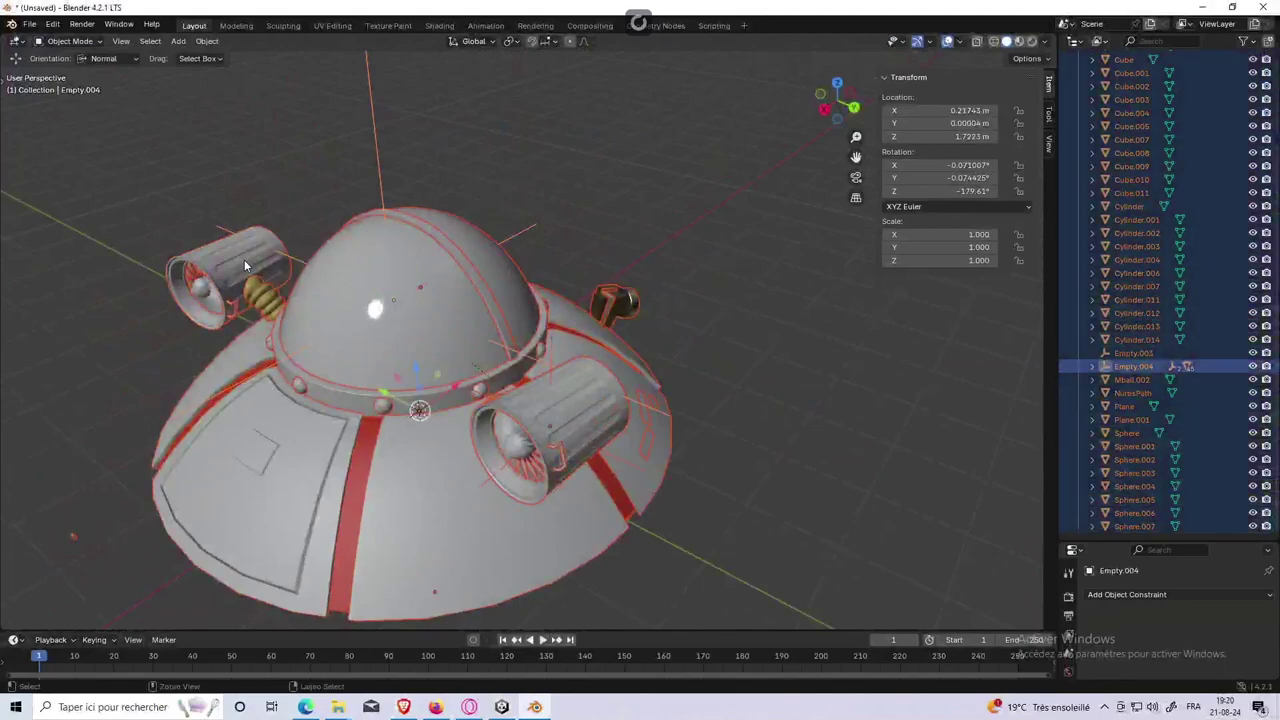
# Step: Deselect the jet engines, fan blades Plane.003 and yellow spring Circle.005
pyautogui.moveTo(234, 264)
pyautogui.mouseDown(button='middle')
pyautogui.moveTo(272, 201)
pyautogui.moveTo(432, 172)
pyautogui.mouseUp(button='middle')
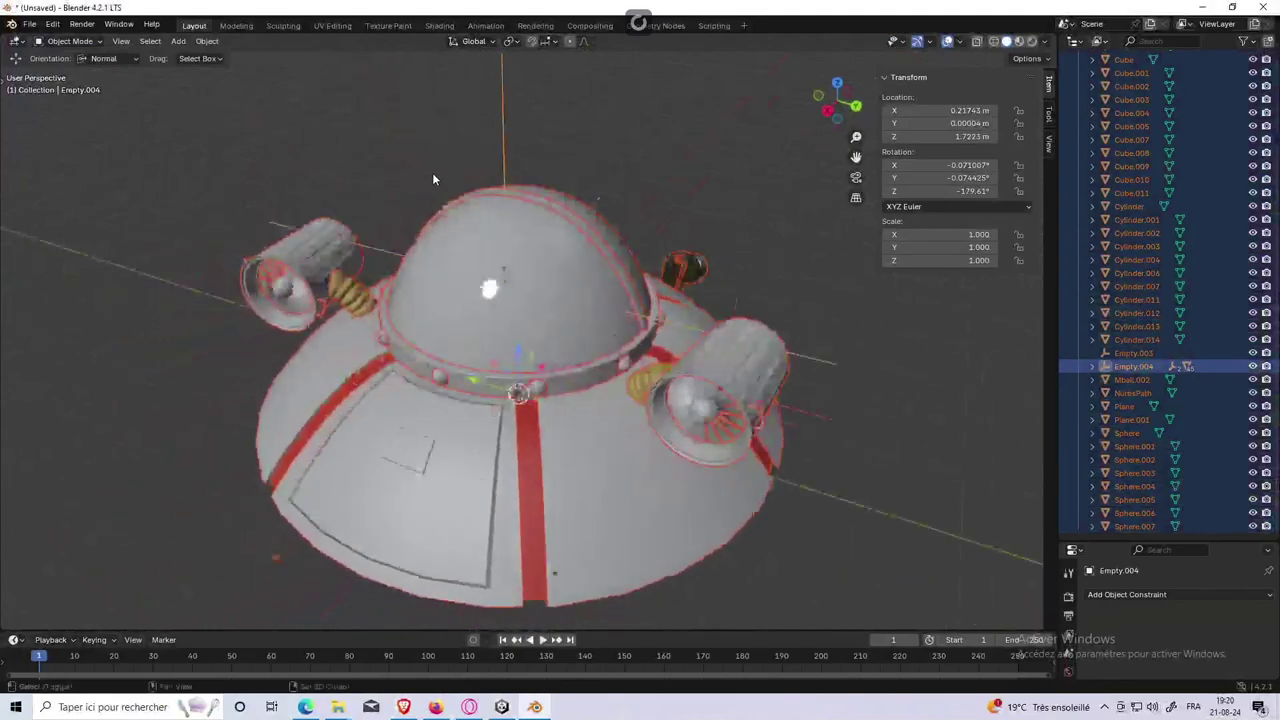
pyautogui.keyDown('shift'); pyautogui.click(302, 258); pyautogui.keyUp('shift')
pyautogui.keyDown('shift'); pyautogui.click(302, 258); pyautogui.keyUp('shift')
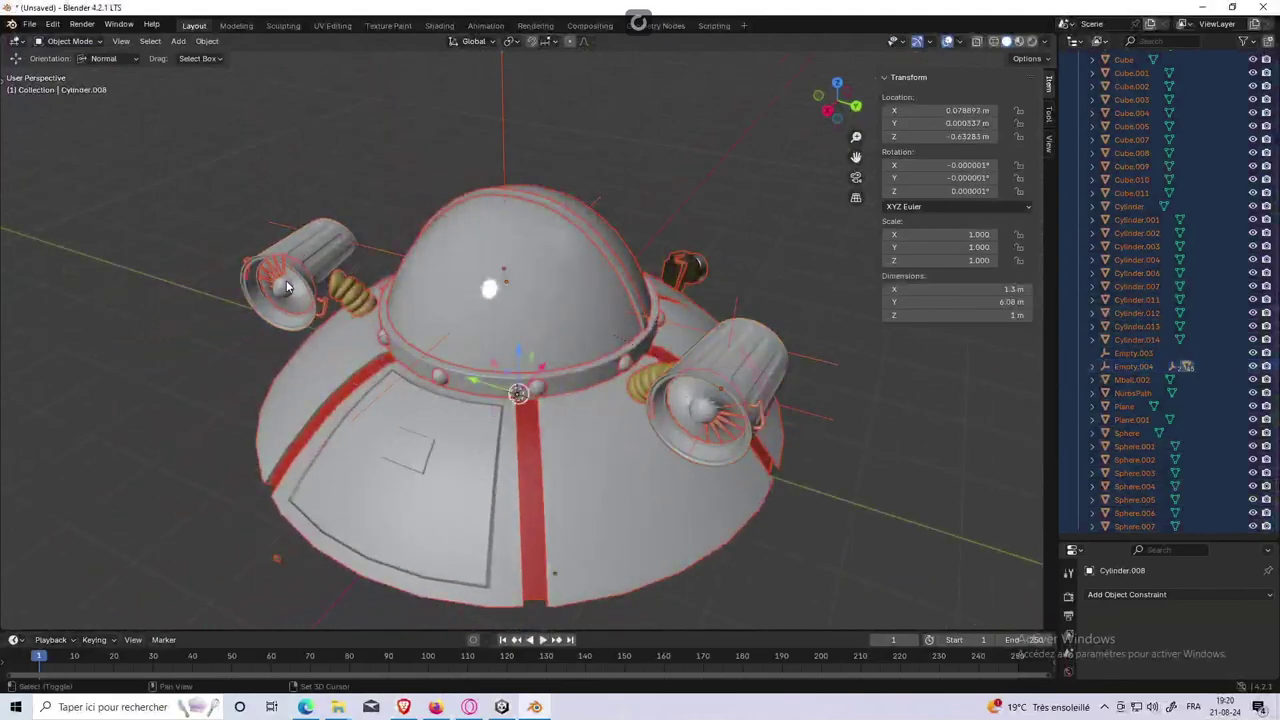
pyautogui.keyDown('shift'); pyautogui.click(286, 282); pyautogui.keyUp('shift')
pyautogui.keyDown('shift'); pyautogui.click(286, 288); pyautogui.keyUp('shift')
pyautogui.keyDown('shift'); pyautogui.click(276, 285); pyautogui.keyUp('shift')
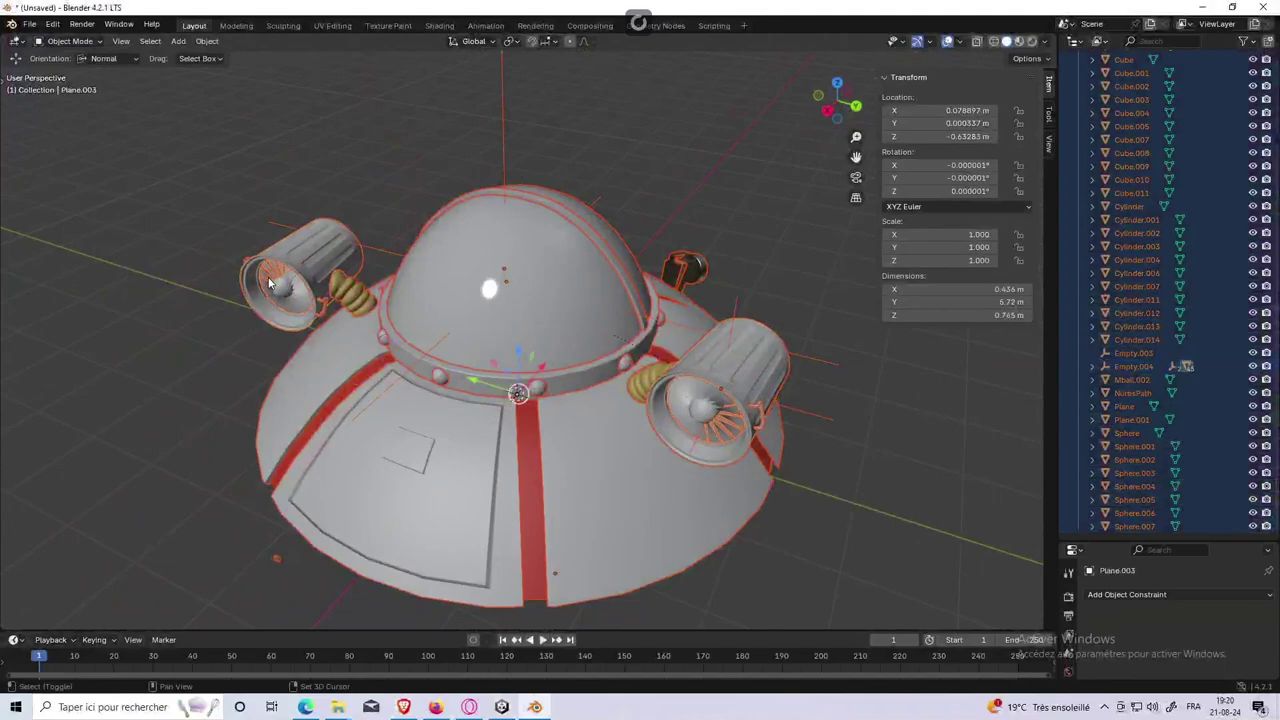
pyautogui.keyDown('shift'); pyautogui.click(268, 283); pyautogui.keyUp('shift')
pyautogui.keyDown('shift'); pyautogui.click(351, 296); pyautogui.keyUp('shift')
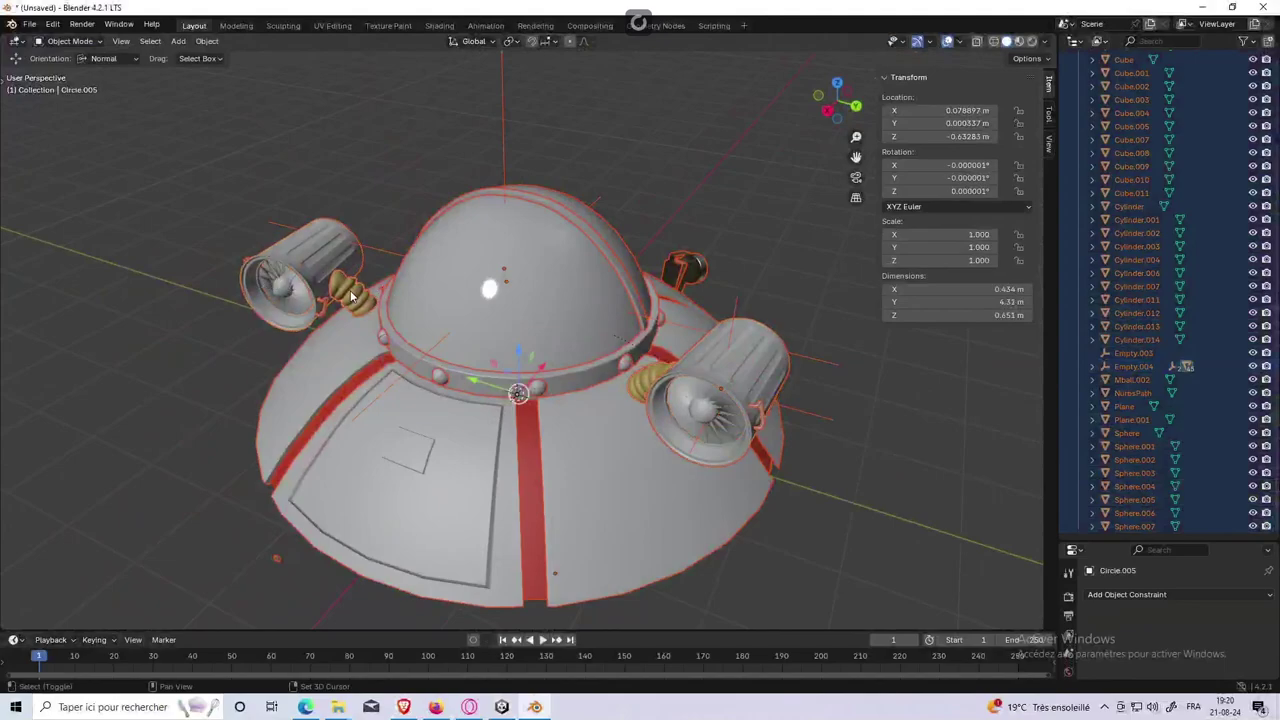
# Step: Make the body Sphere.010 active and join the remaining parts into it with Ctrl+J
pyautogui.keyDown('shift'); pyautogui.click(763, 420); pyautogui.keyUp('shift')
pyautogui.keyDown('shift'); pyautogui.click(763, 420); pyautogui.keyUp('shift')
pyautogui.keyDown('shift'); pyautogui.click(763, 420); pyautogui.keyUp('shift')
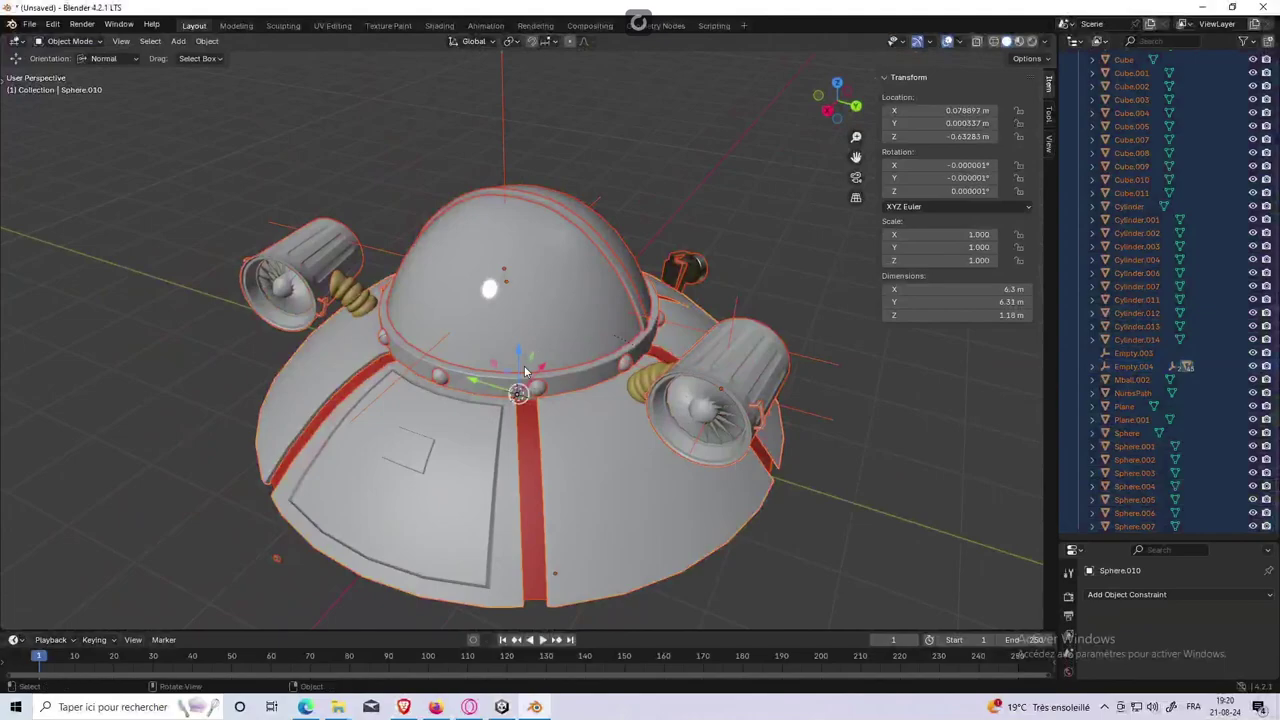
pyautogui.hotkey('ctrl', 'j')
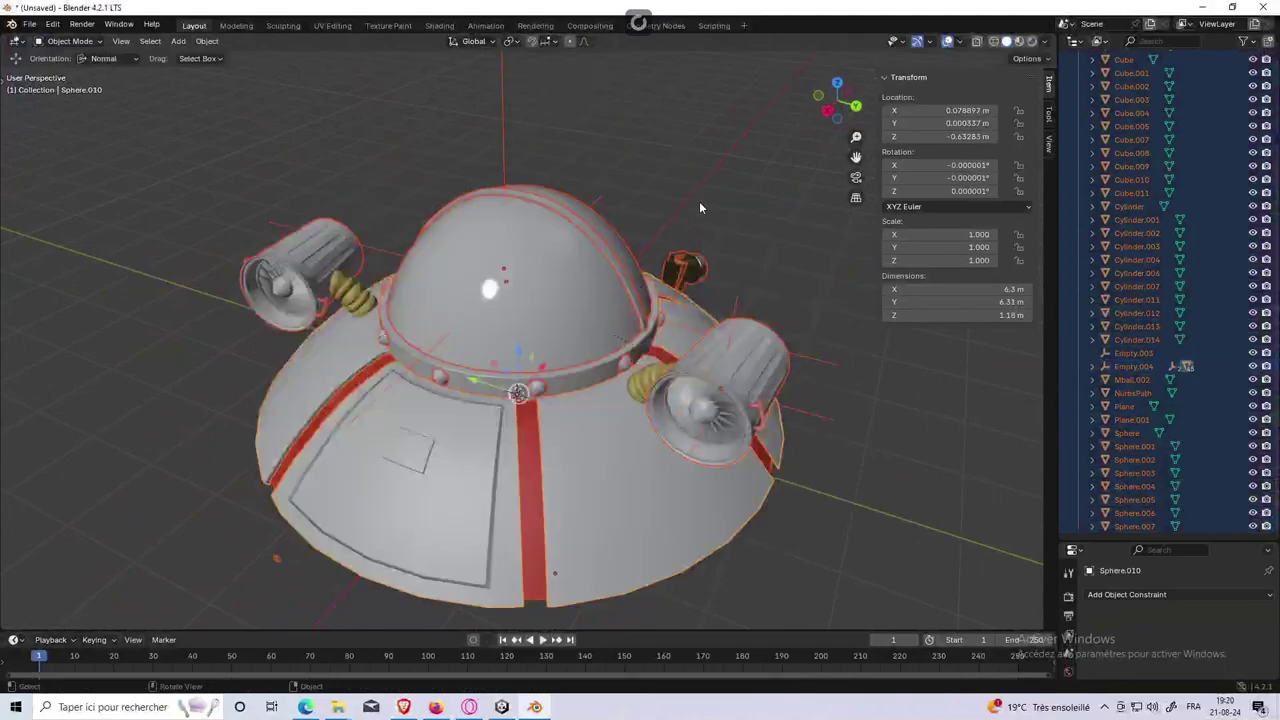
# Step: Reselect the engines, spring and dome Sphere.008, then select everything
pyautogui.click(307, 250)
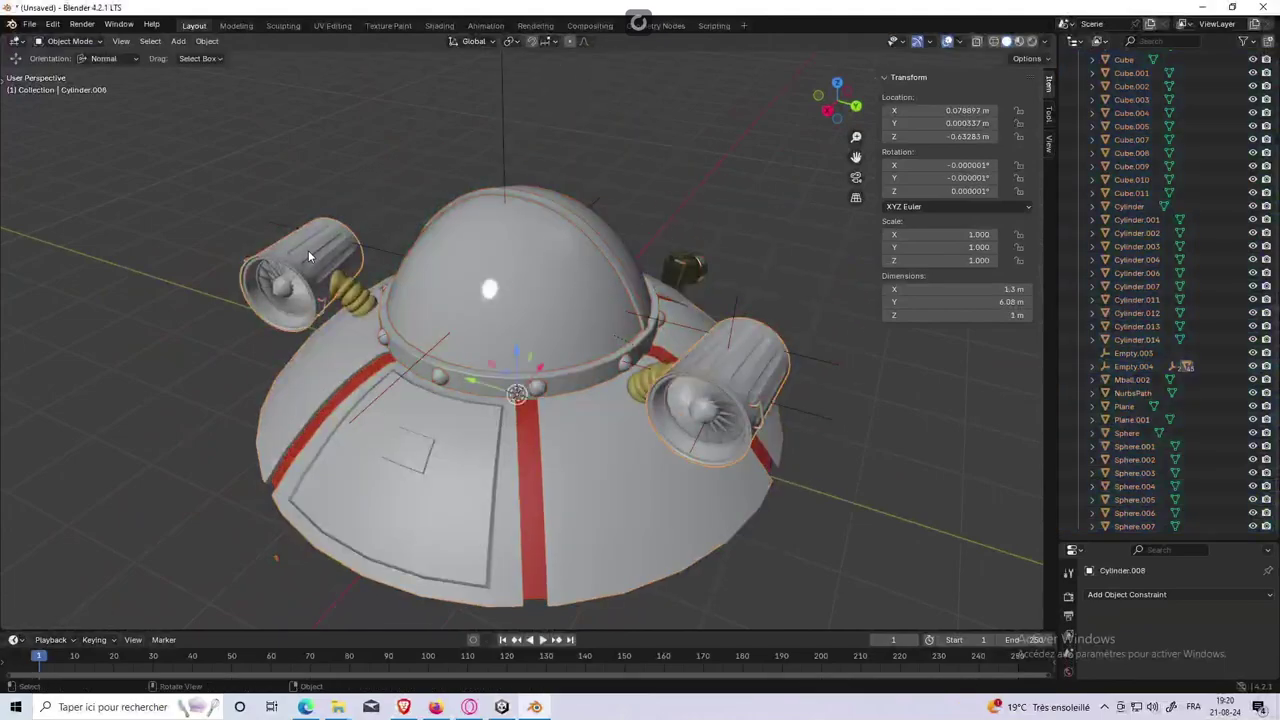
pyautogui.keyDown('shift'); pyautogui.click(352, 291); pyautogui.keyUp('shift')
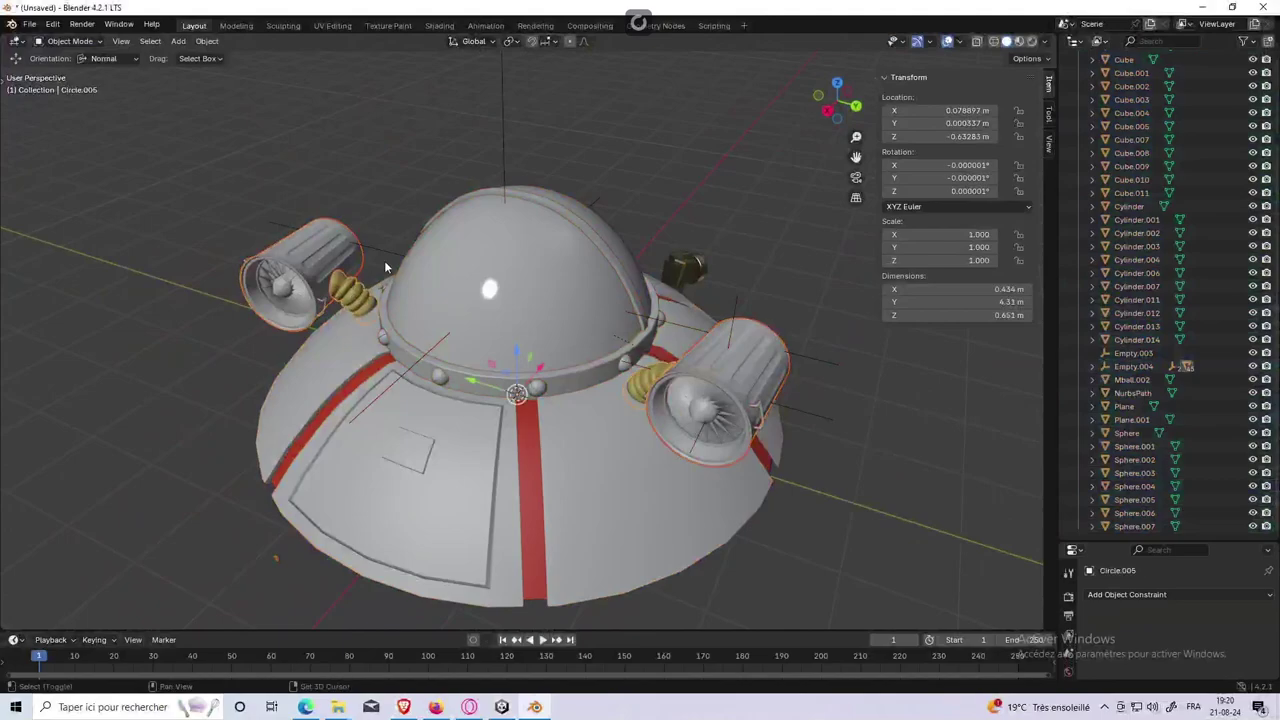
pyautogui.keyDown('shift'); pyautogui.click(468, 271); pyautogui.keyUp('shift')
pyautogui.press('a')
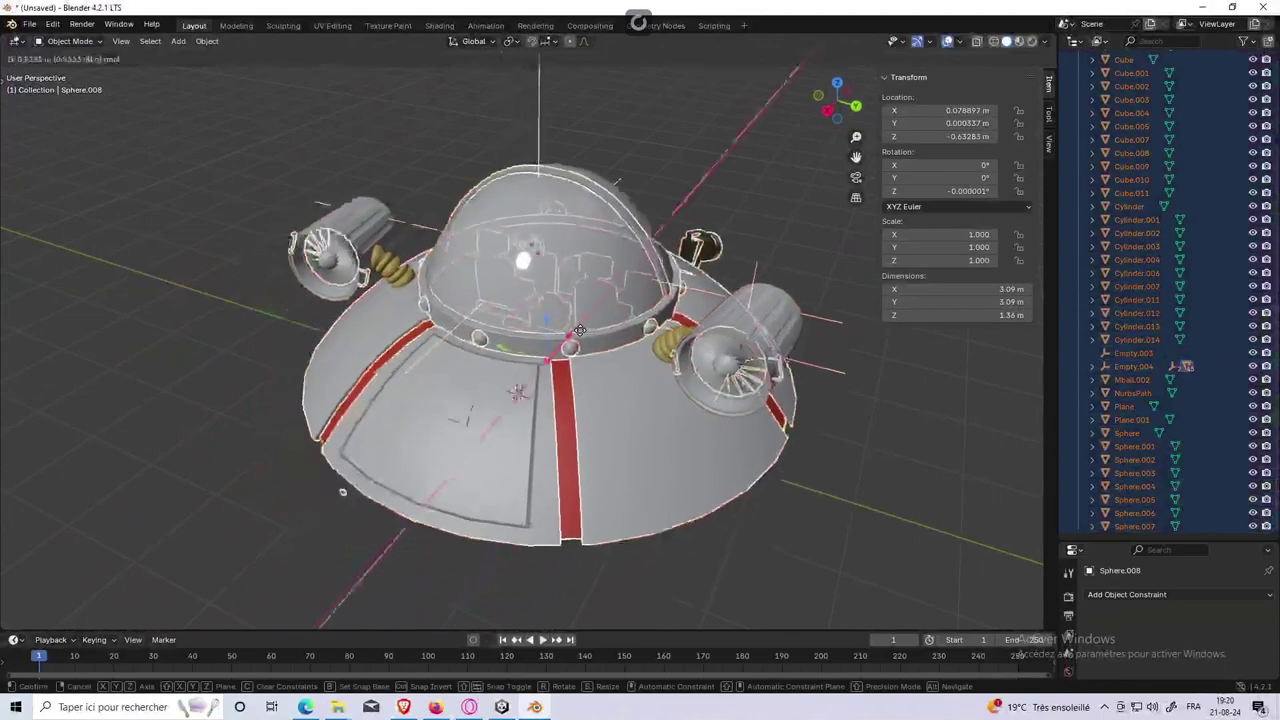
# Step: In Edit Mode, select all geometry except the dome and separate it into its own object
pyautogui.click(68, 41)
pyautogui.click(60, 69)
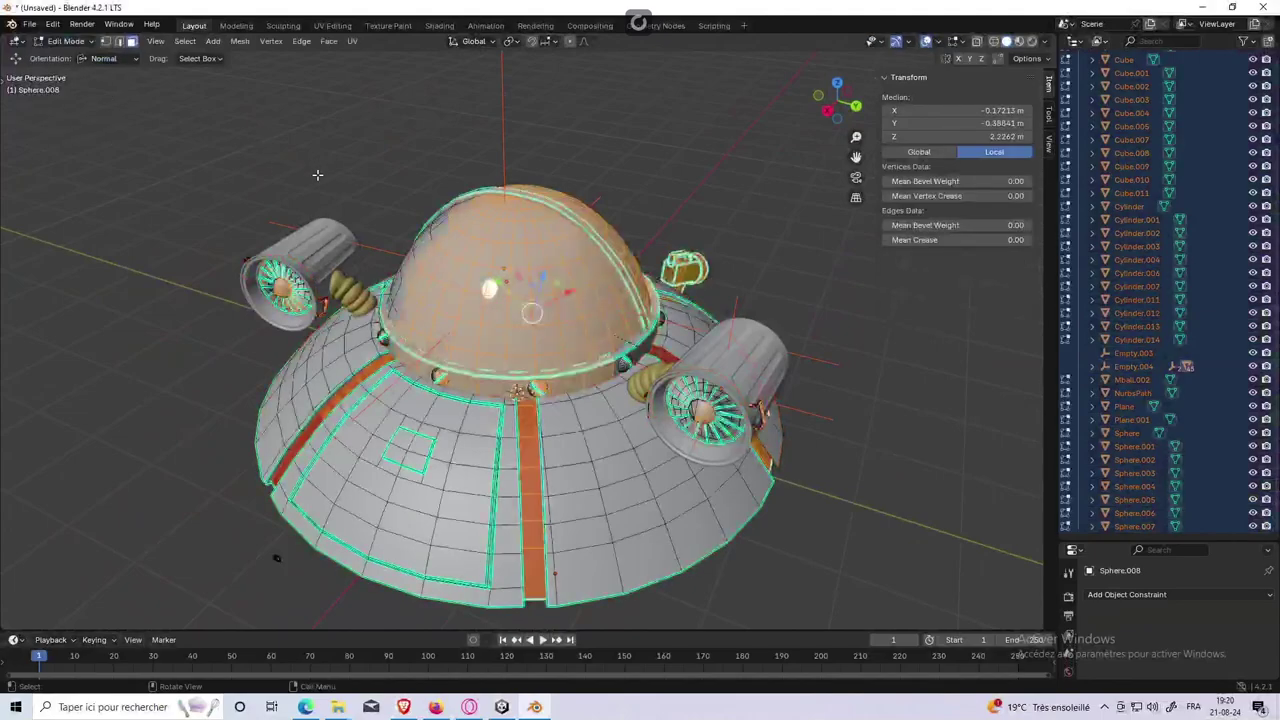
pyautogui.press('a')
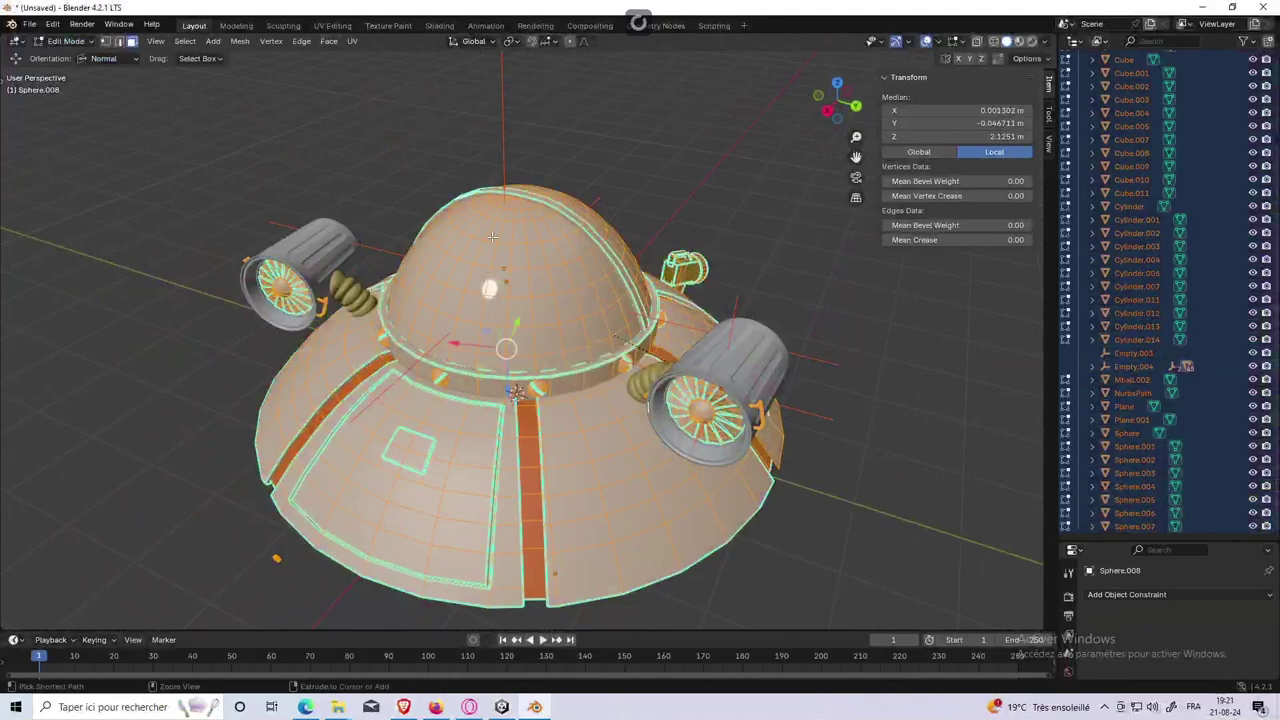
pyautogui.hotkey('shift', 'l')
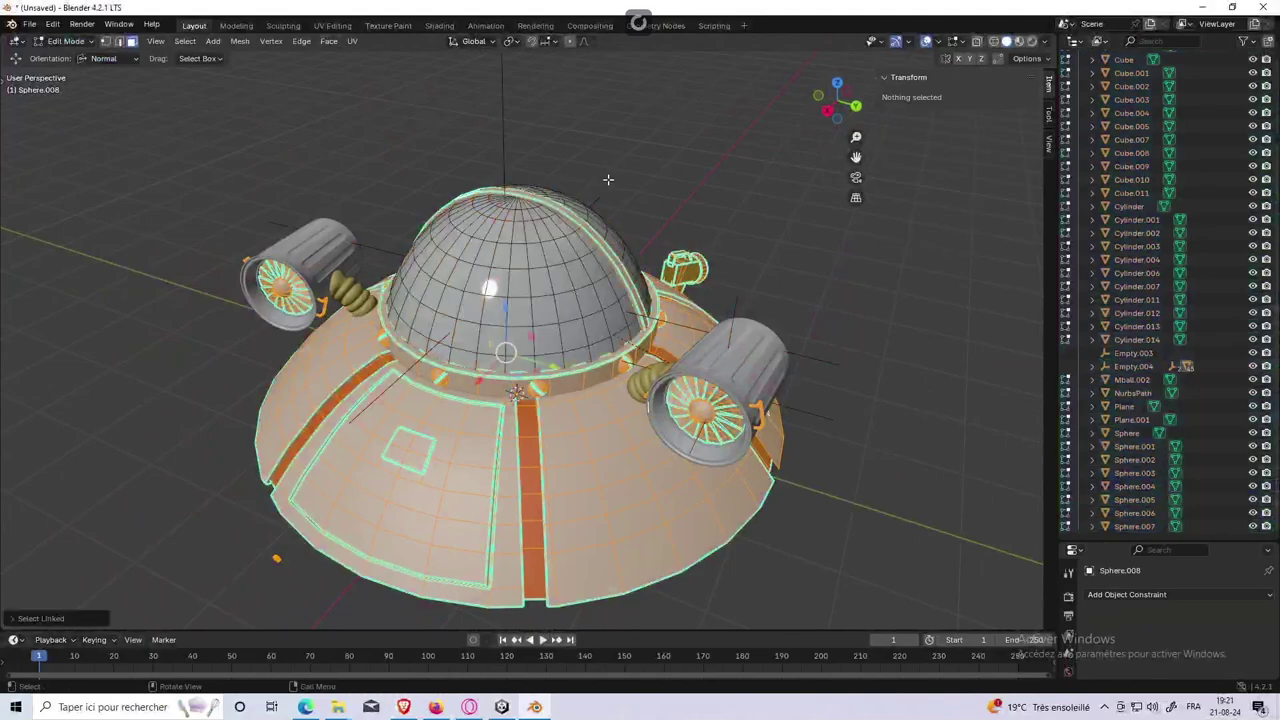
pyautogui.press('p')
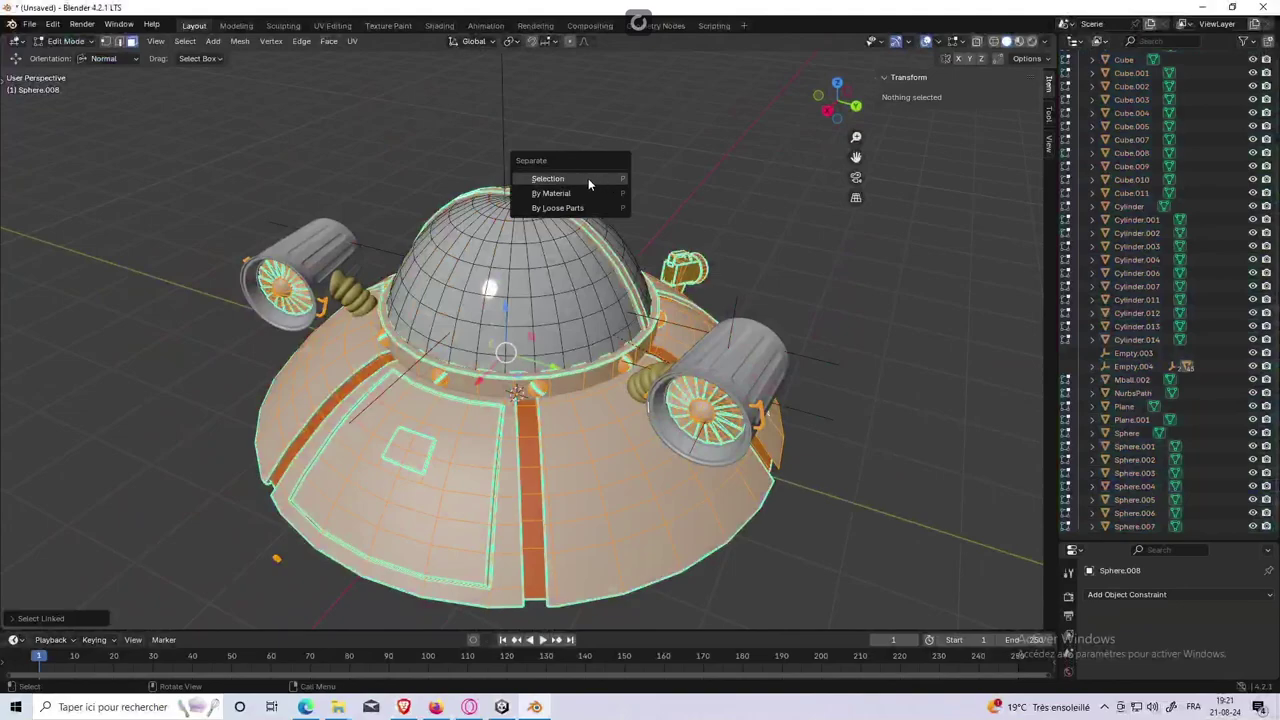
pyautogui.click(583, 182)
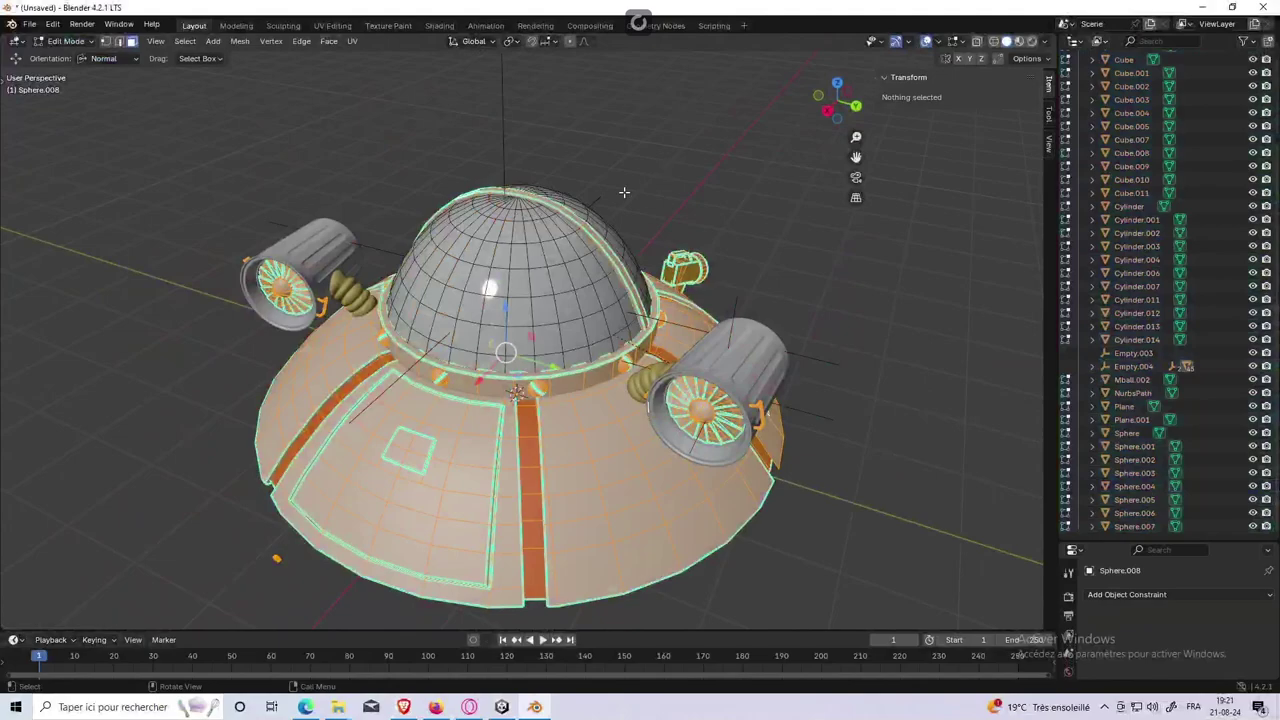
pyautogui.press('p')
pyautogui.click(585, 190)
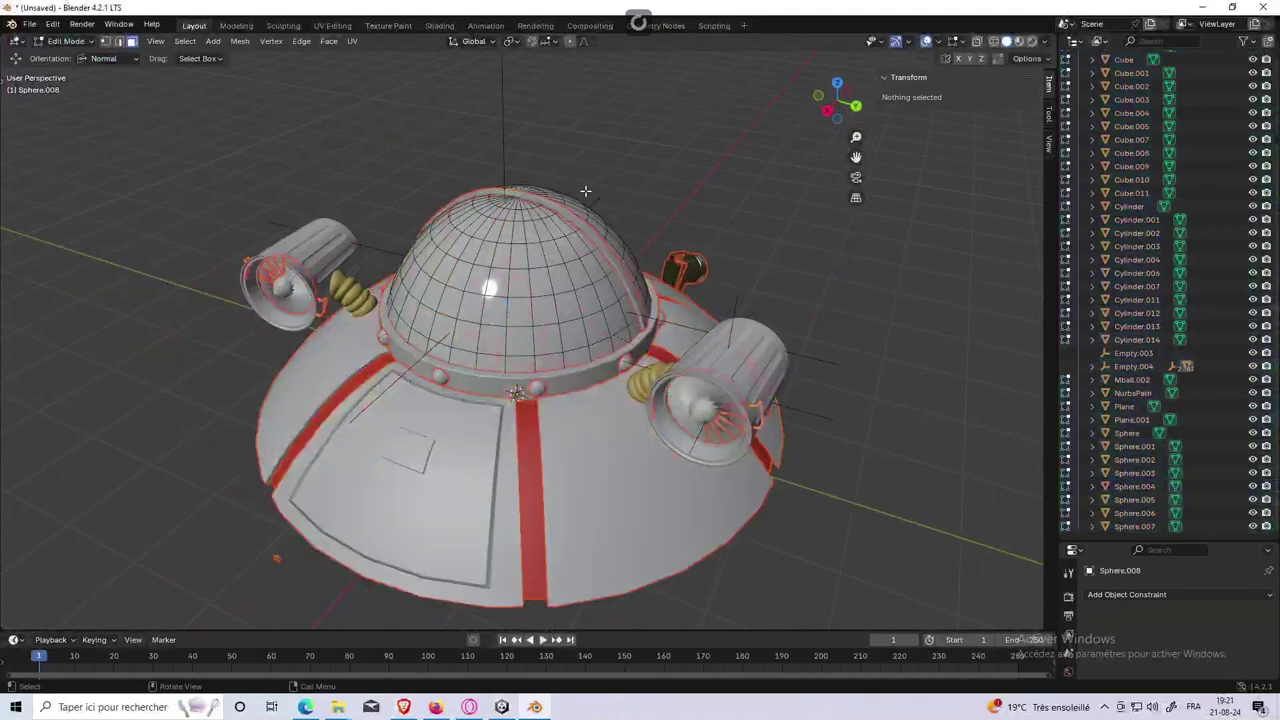
# Step: Toggle the dome's geometry selection with A, Alt+A and Ctrl+I, then return to Object Mode
pyautogui.press('a')
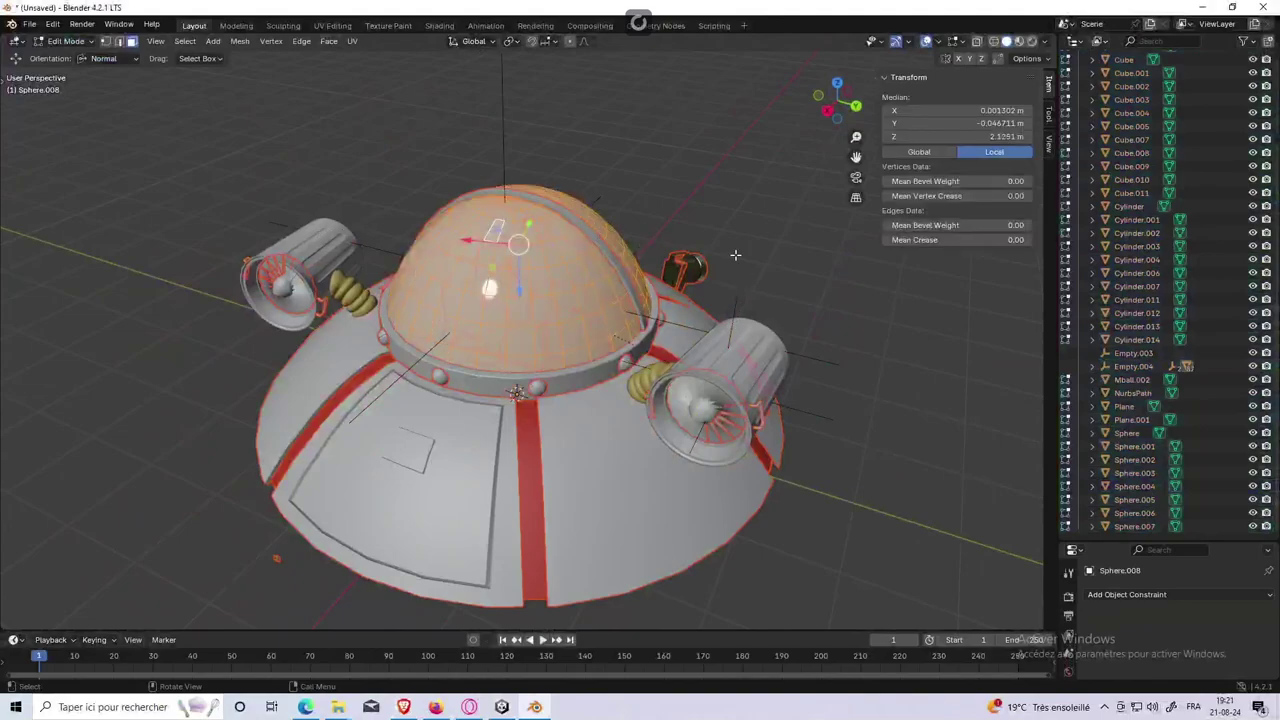
pyautogui.hotkey('ctrl', 'i')
pyautogui.hotkey('ctrl', 'i')
pyautogui.hotkey('alt', 'a')
pyautogui.click(79, 44)
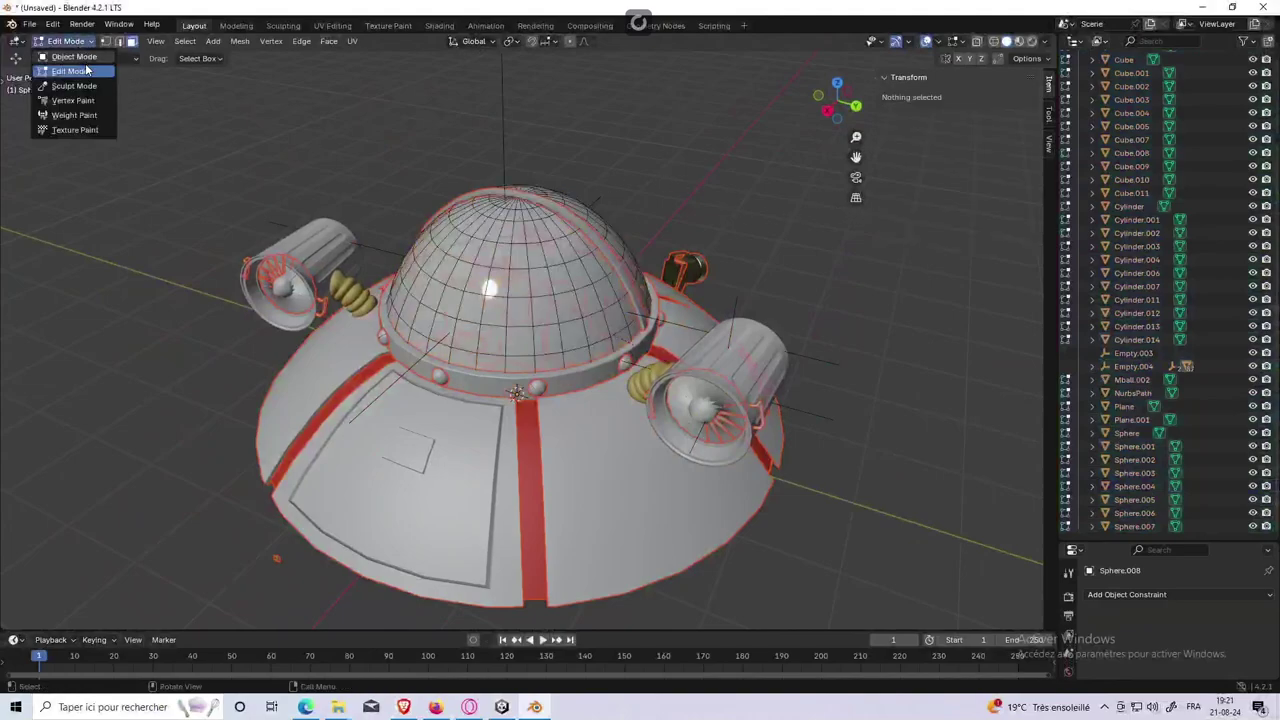
pyautogui.hotkey('ctrl', 'i')
pyautogui.hotkey('ctrl', 'i')
pyautogui.hotkey('ctrl', 'i')
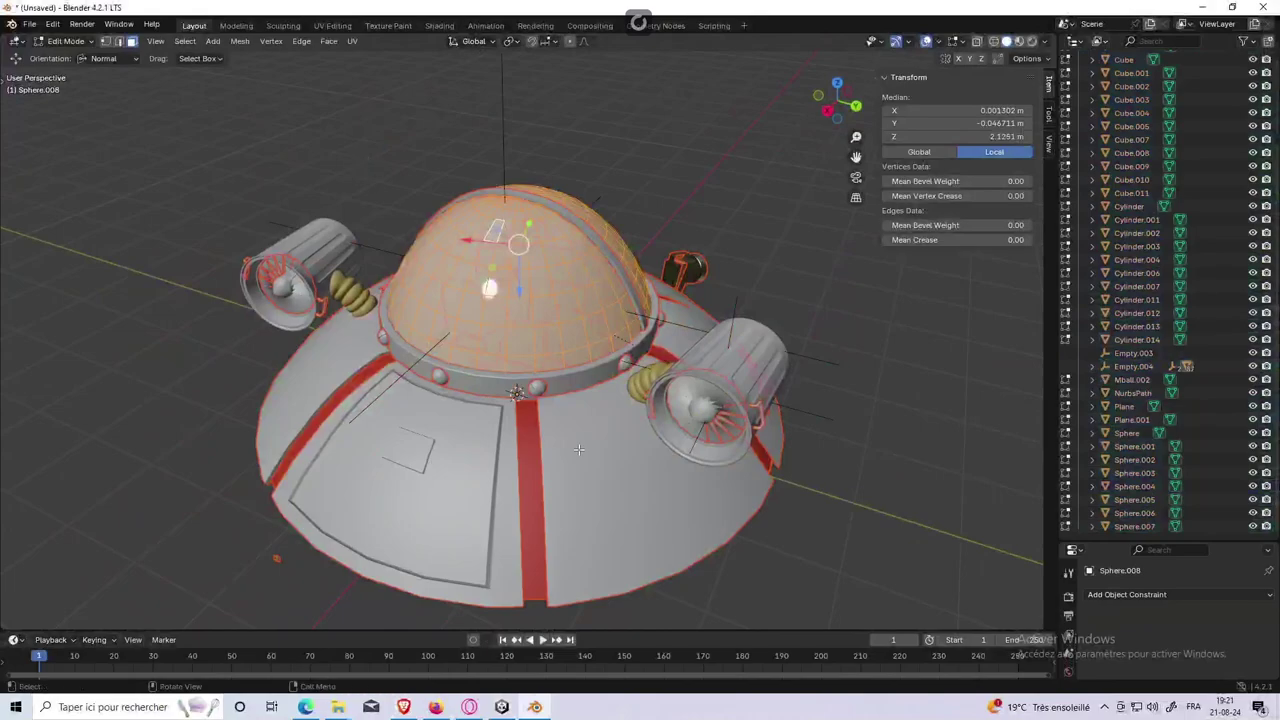
pyautogui.hotkey('ctrl', 'i')
pyautogui.hotkey('ctrl', 'i')
pyautogui.hotkey('ctrl', 'i')
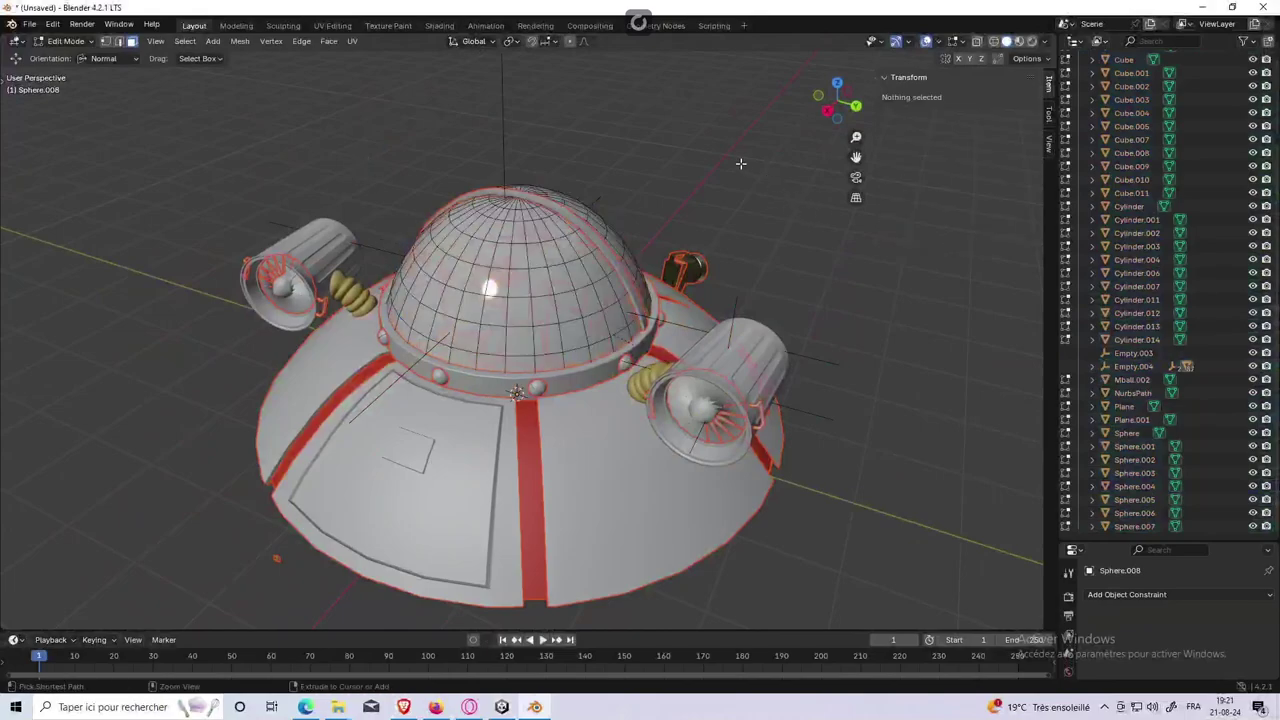
pyautogui.hotkey('ctrl', 'i')
pyautogui.hotkey('ctrl', 'i')
pyautogui.hotkey('ctrl', 'i')
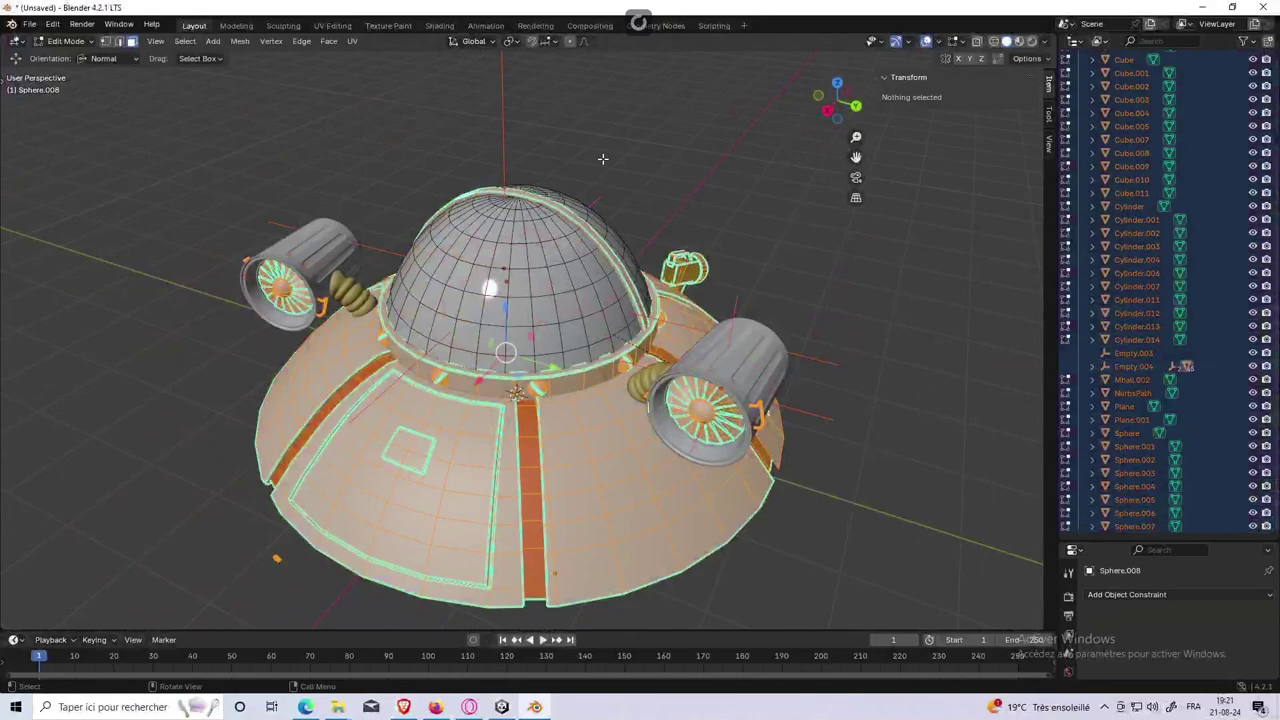
pyautogui.click(65, 41)
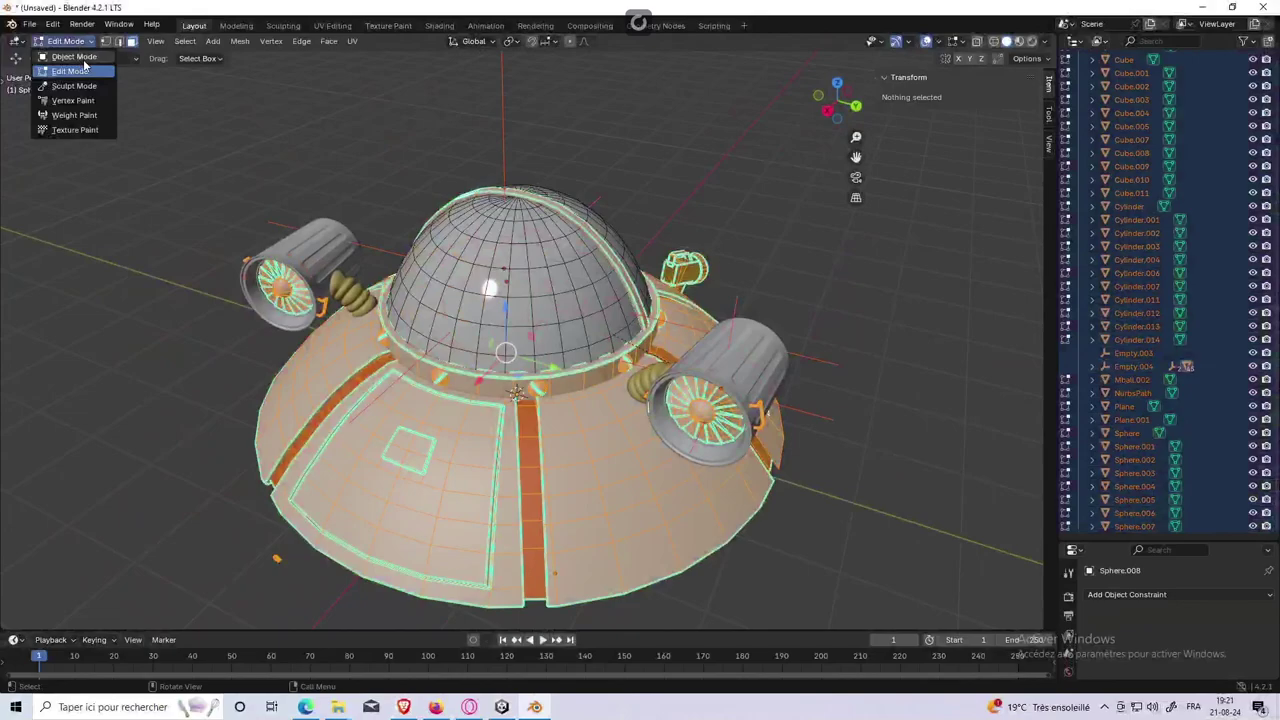
pyautogui.click(55, 47)
pyautogui.click(1135, 300)
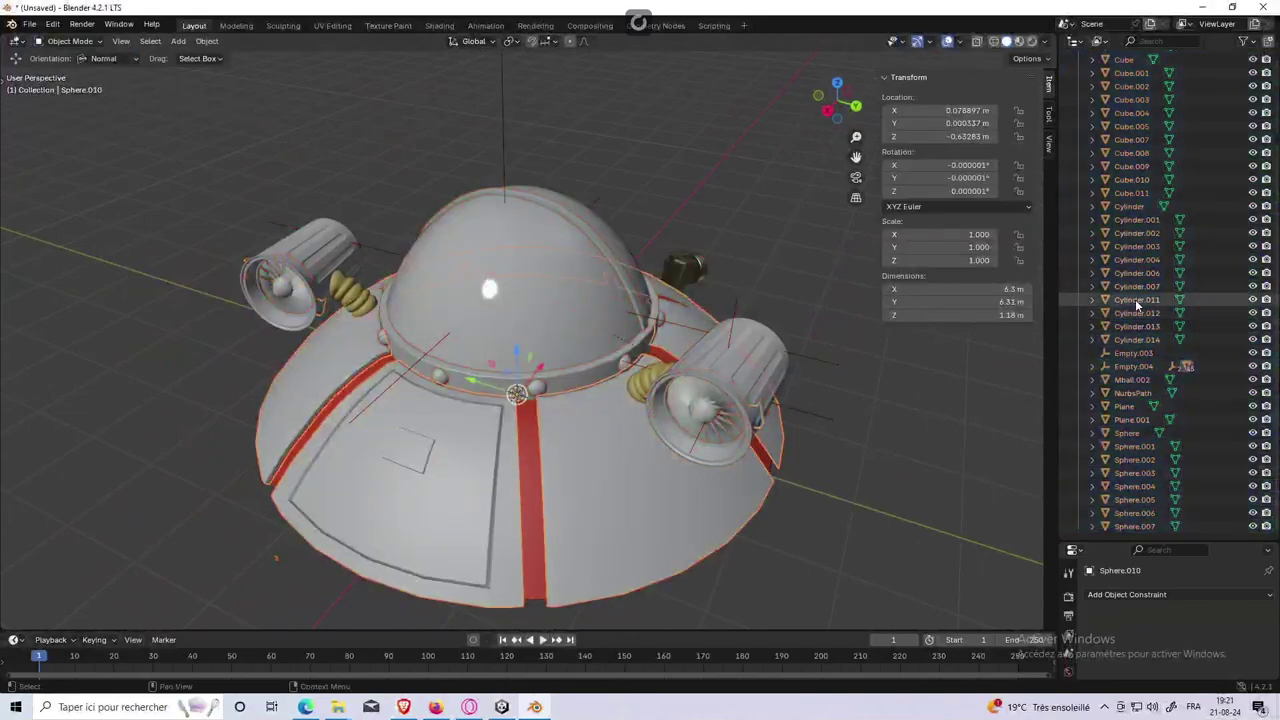
pyautogui.scroll(3, 1135, 300)
pyautogui.scroll(2, 1131, 303)
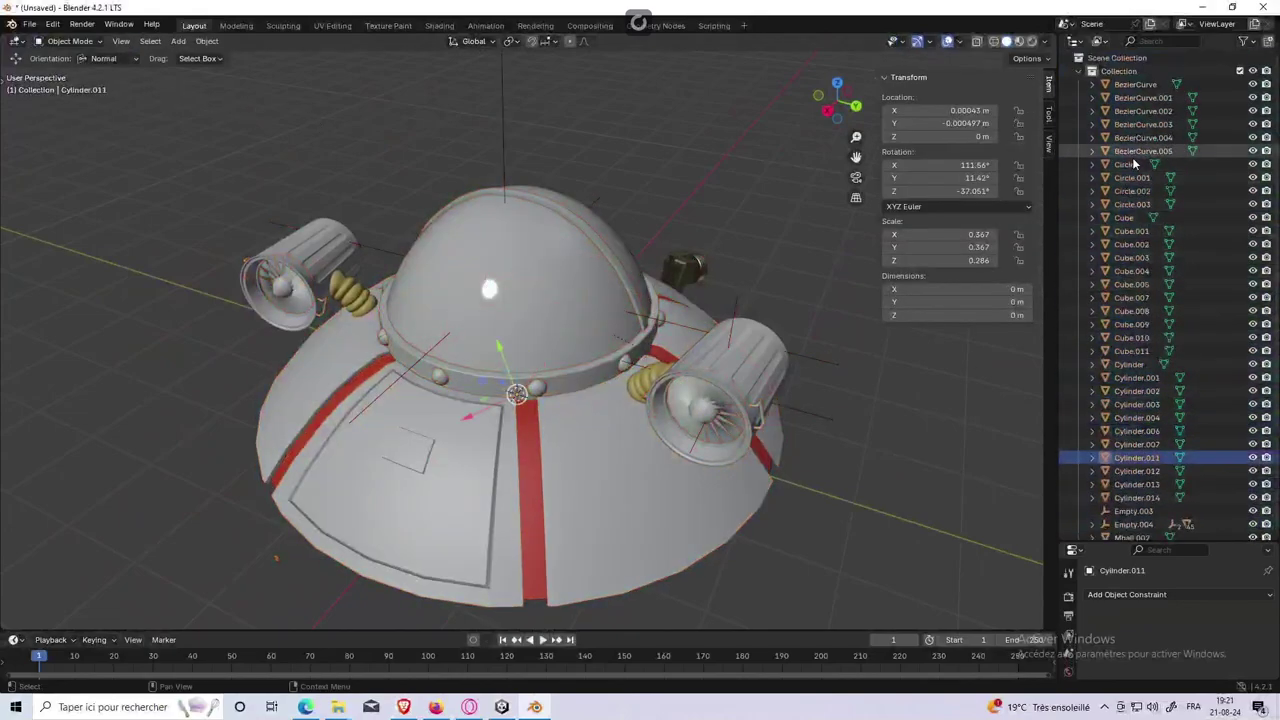
pyautogui.click(1130, 90)
pyautogui.scroll(-5, 1140, 300)
pyautogui.press('a')
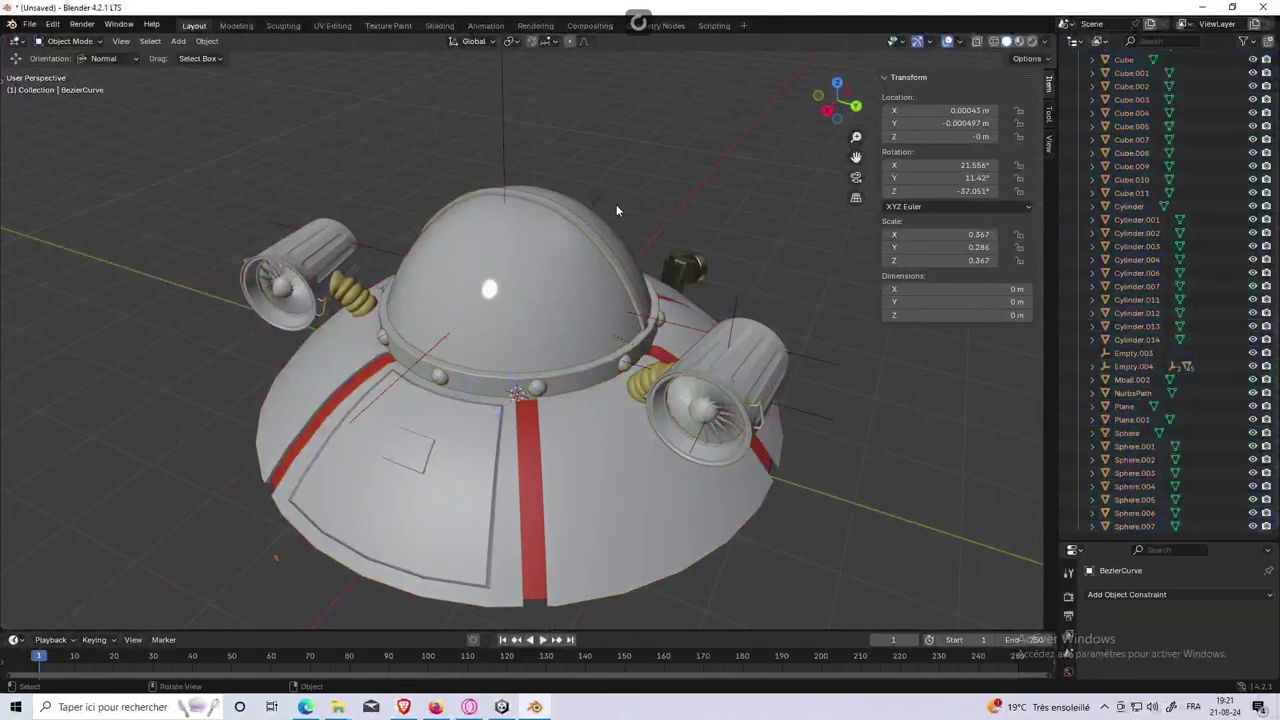
pyautogui.press('a')
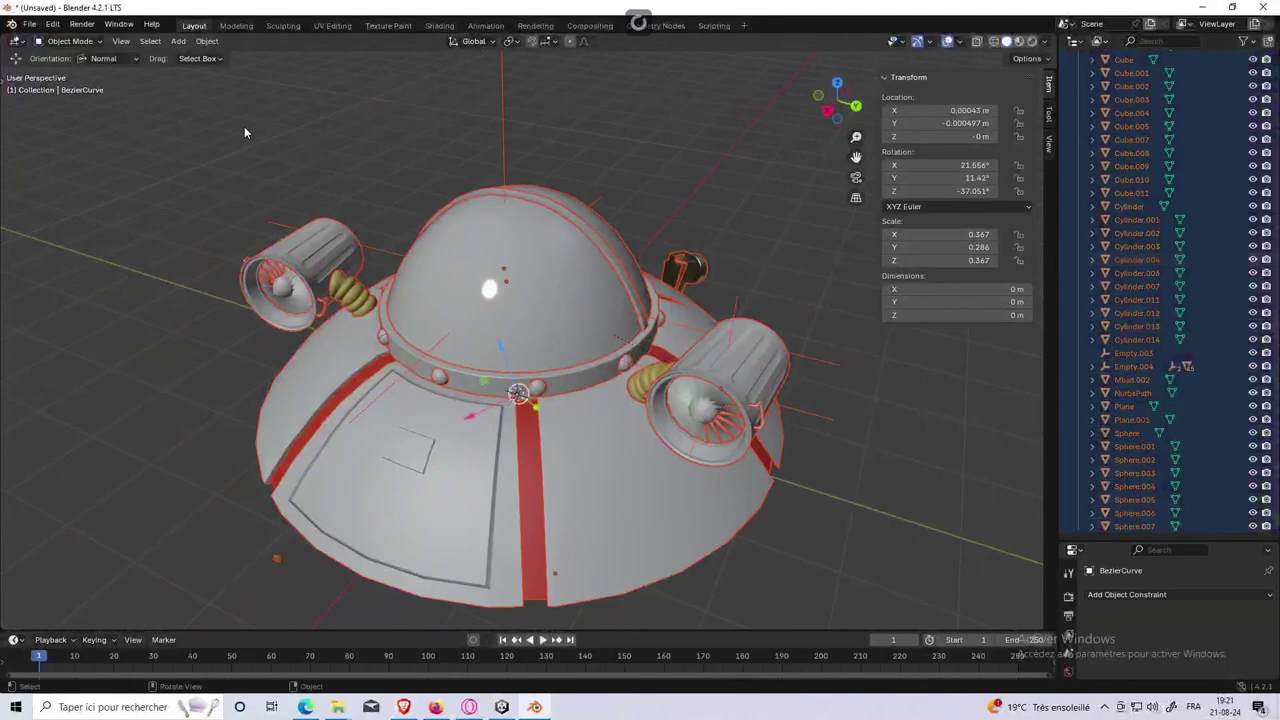
pyautogui.scroll(-3, 336, 126)
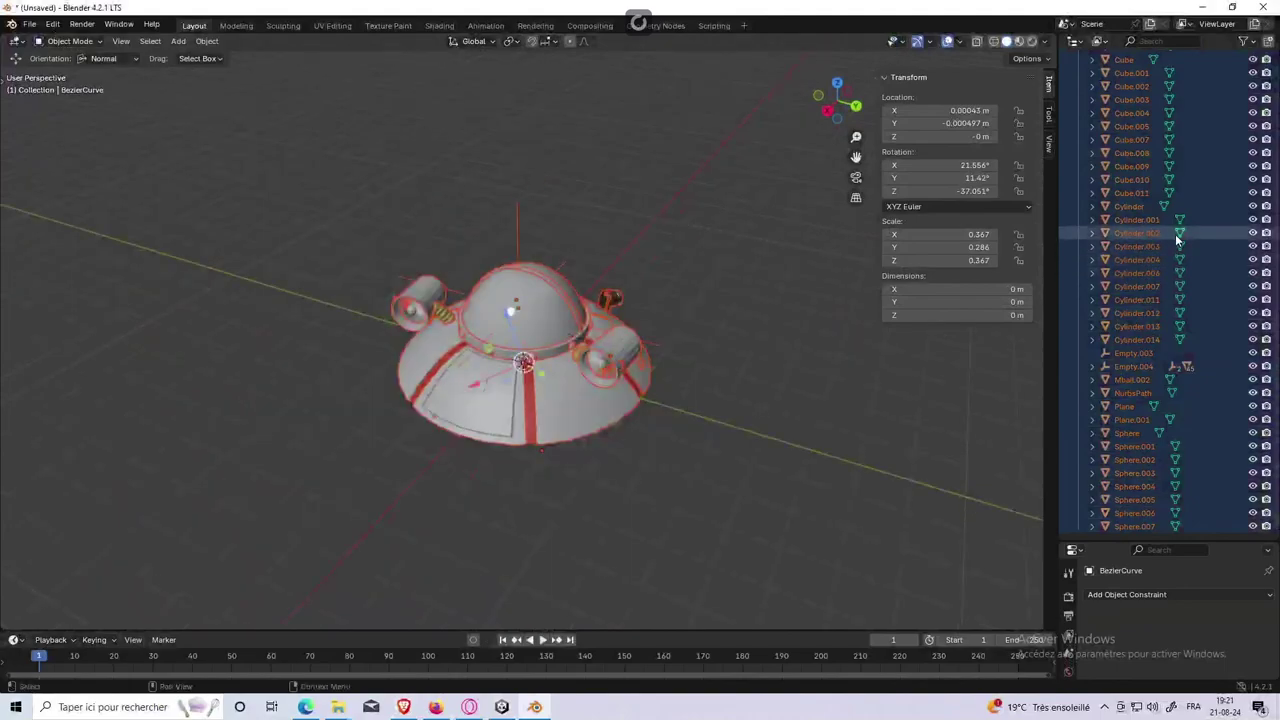
pyautogui.scroll(3, 1151, 115)
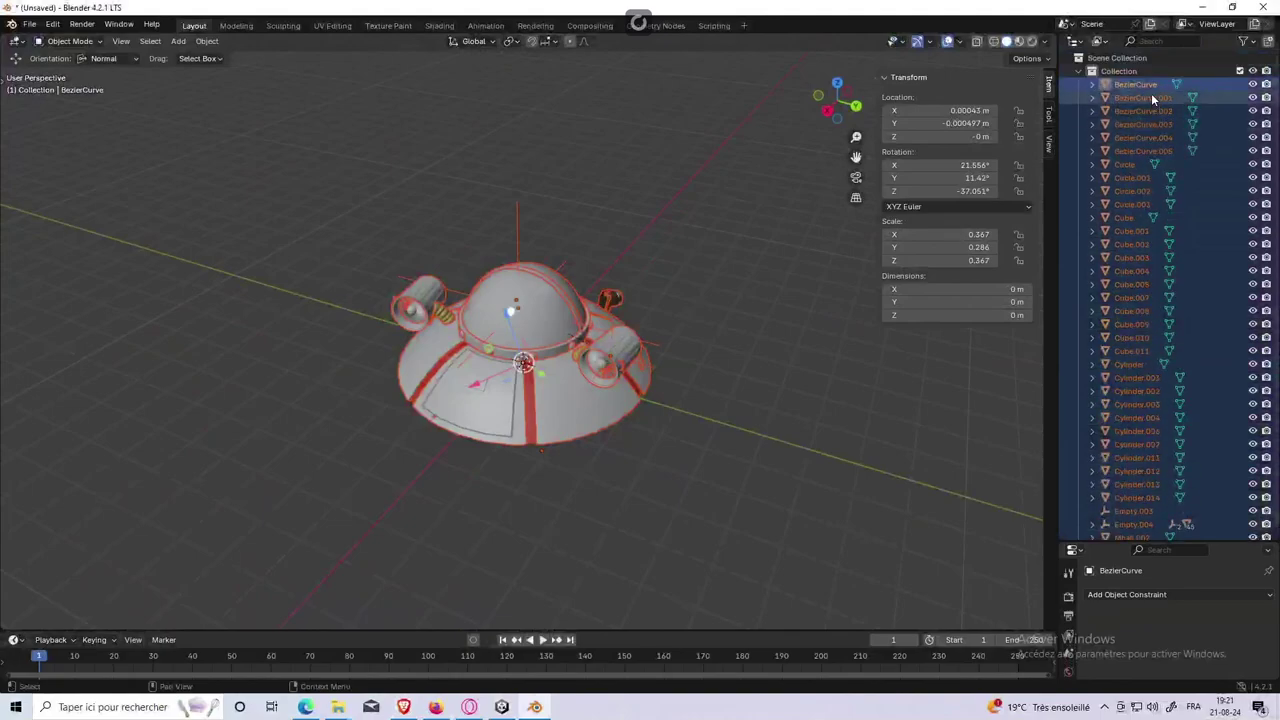
pyautogui.click(1151, 93)
pyautogui.scroll(-3, 1143, 421)
pyautogui.scroll(-2, 1148, 481)
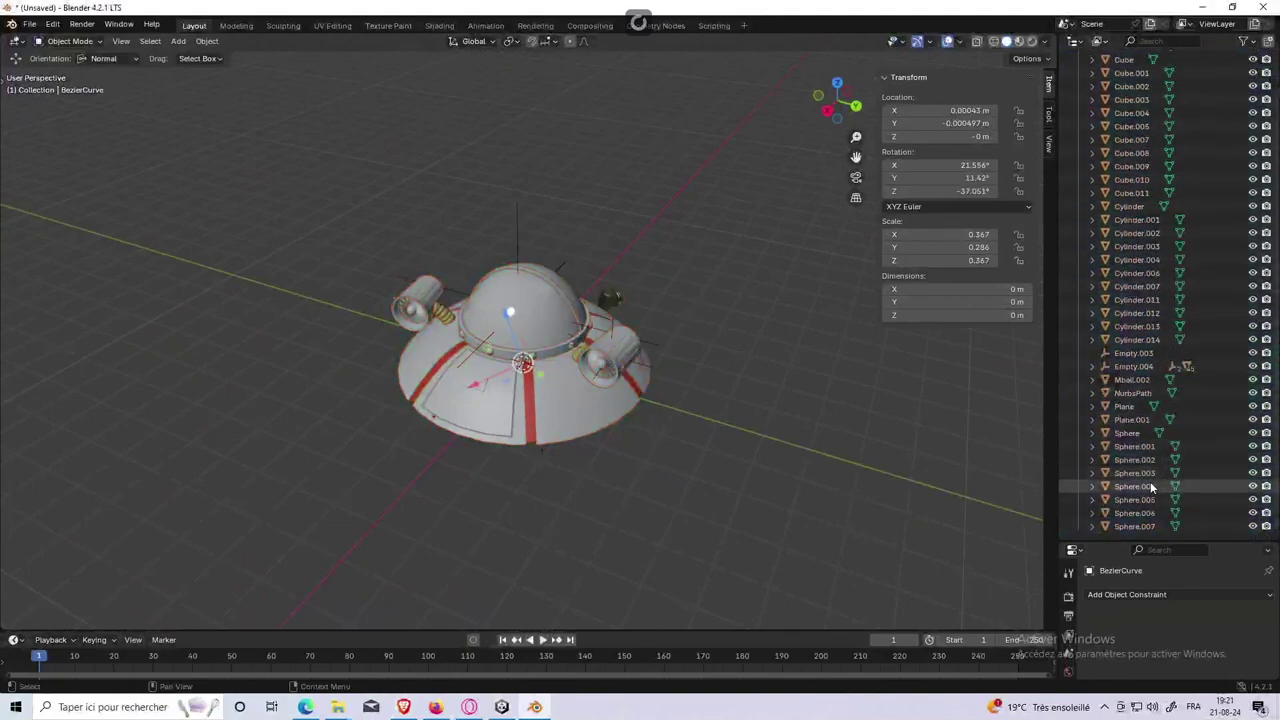
pyautogui.keyDown('shift'); pyautogui.click(1136, 497); pyautogui.keyUp('shift')
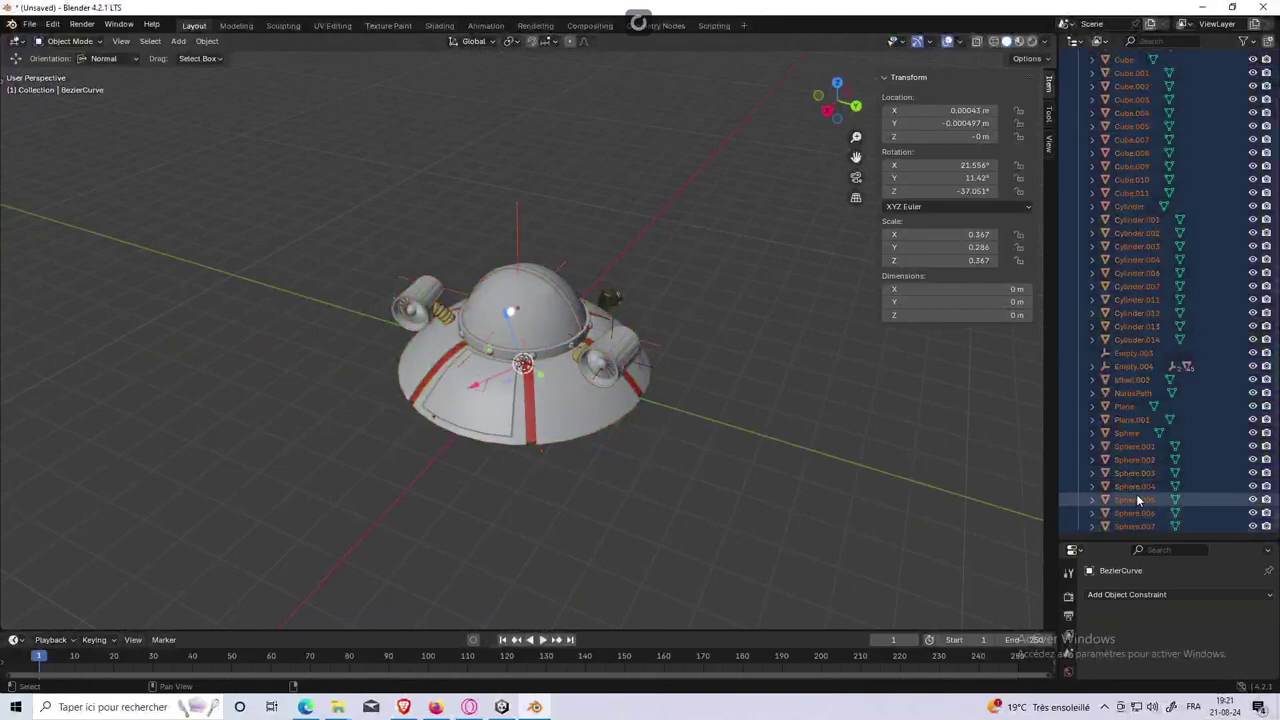
pyautogui.keyDown('ctrl'); pyautogui.click(1147, 367); pyautogui.keyUp('ctrl')
pyautogui.keyDown('ctrl'); pyautogui.click(1147, 355); pyautogui.keyUp('ctrl')
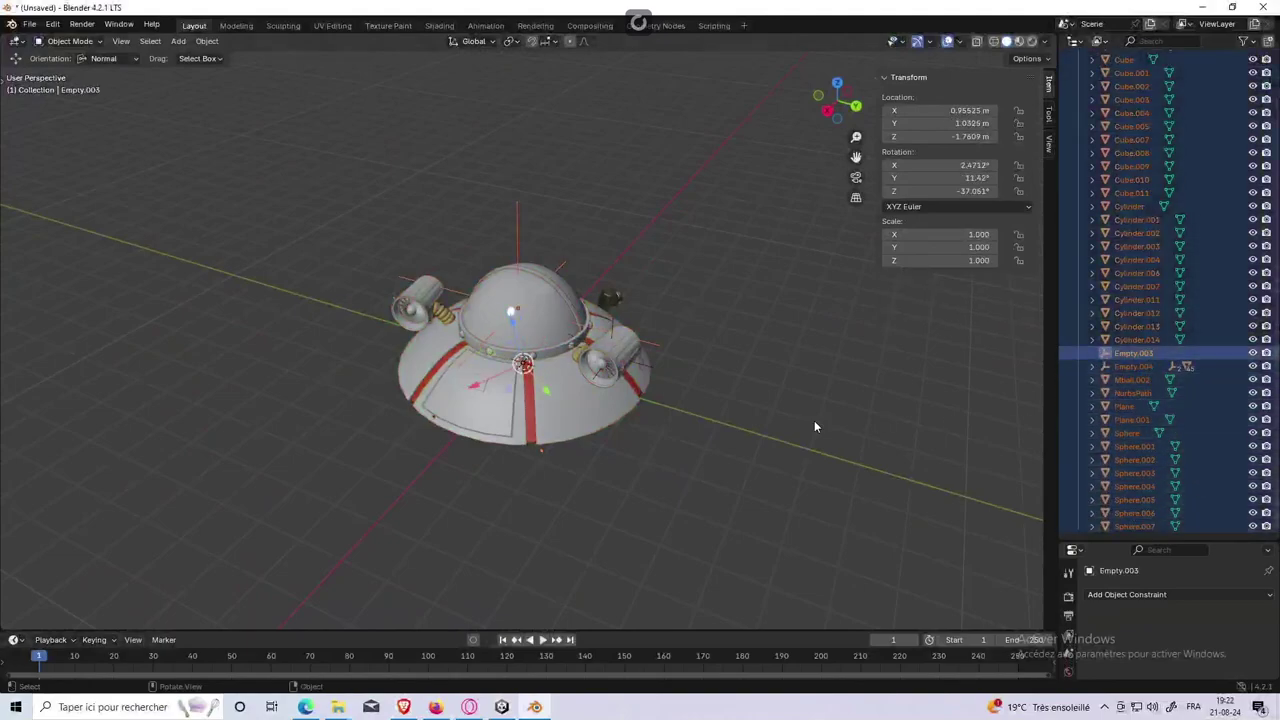
pyautogui.click(1107, 326)
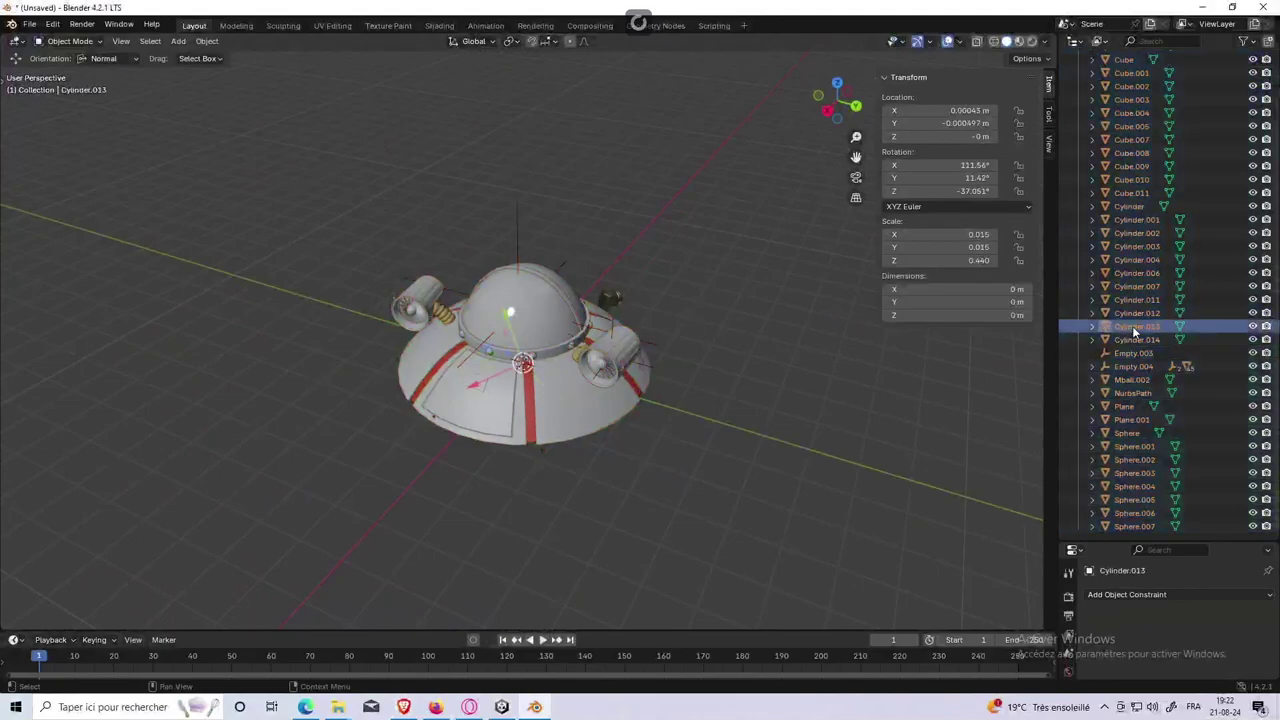
pyautogui.keyDown('shift'); pyautogui.click(1134, 284); pyautogui.keyUp('shift')
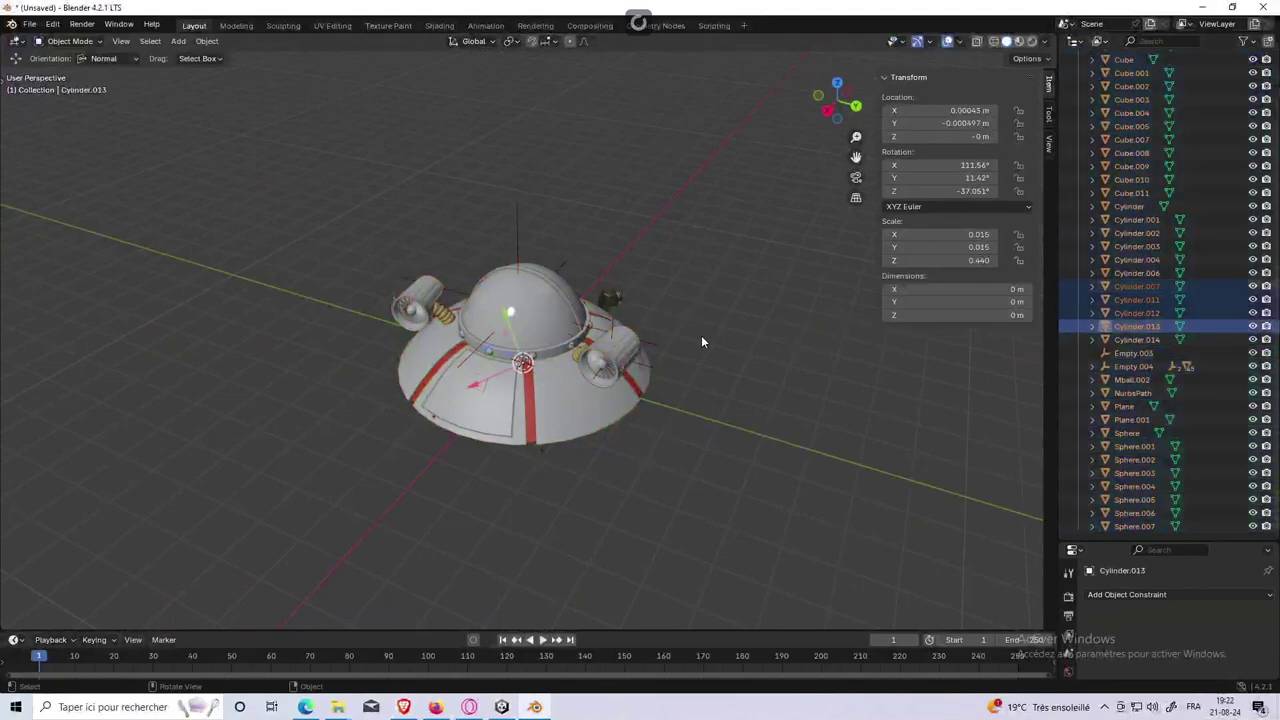
pyautogui.scroll(3, 708, 331)
pyautogui.scroll(1, 708, 331)
pyautogui.scroll(-2, 708, 331)
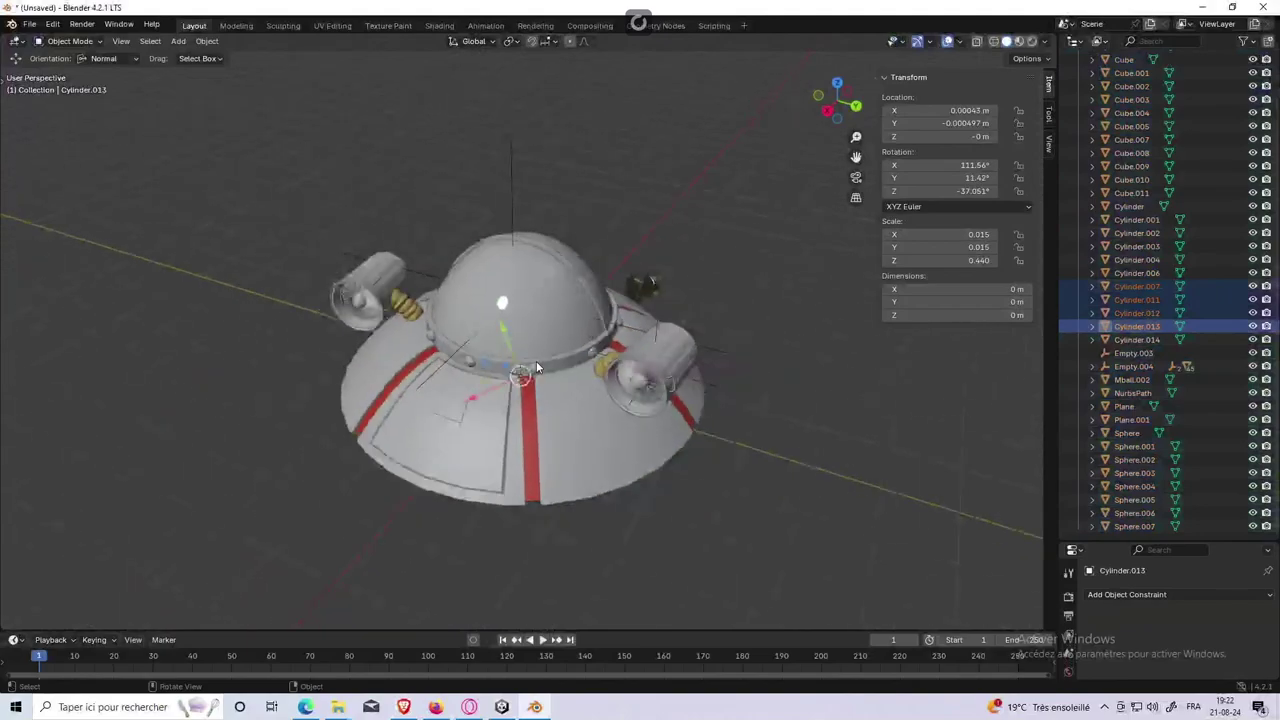
pyautogui.click(30, 24)
pyautogui.moveTo(52, 213)
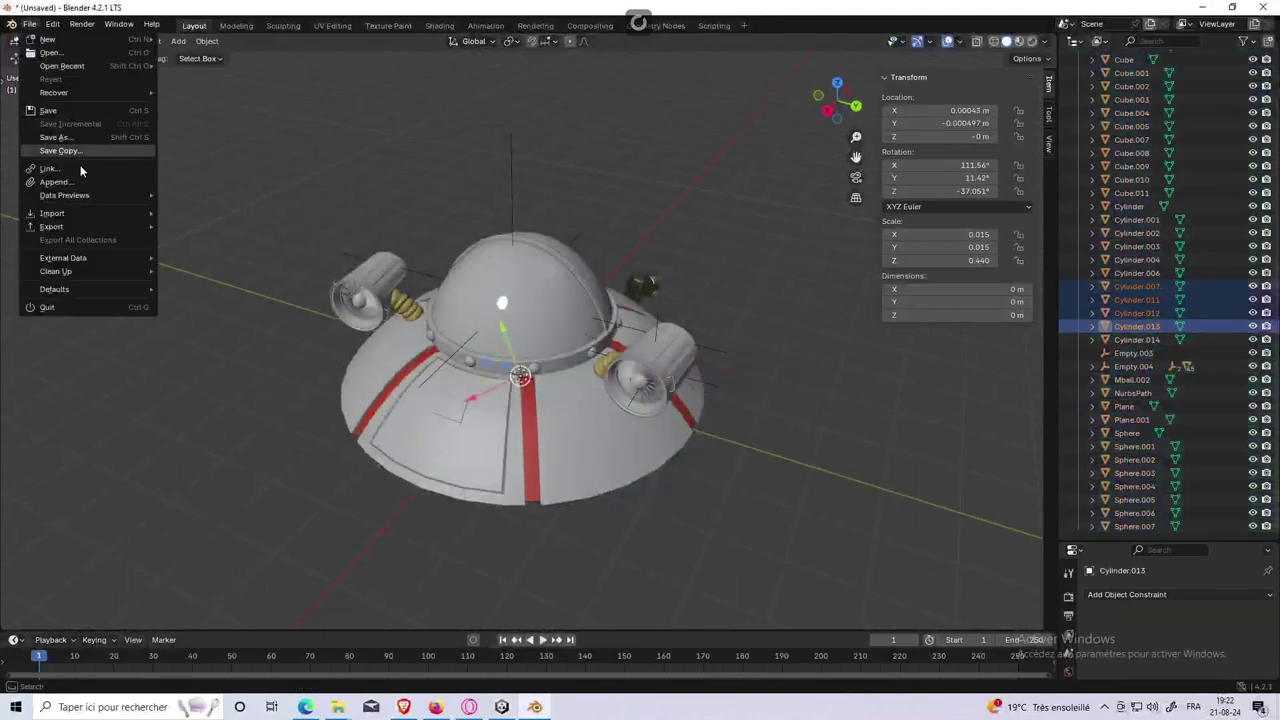
pyautogui.click(495, 115)
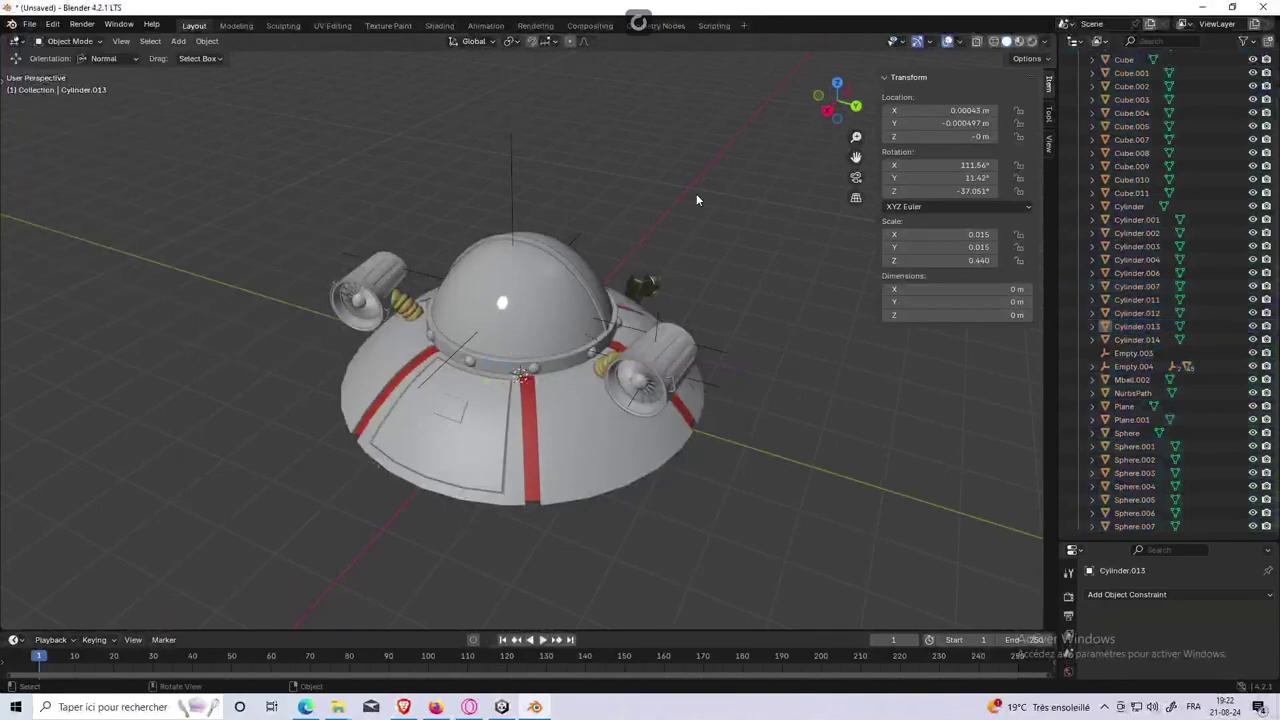
pyautogui.moveTo(657, 214); pyautogui.dragTo(654, 213, button='middle')
pyautogui.rightClick(655, 219)
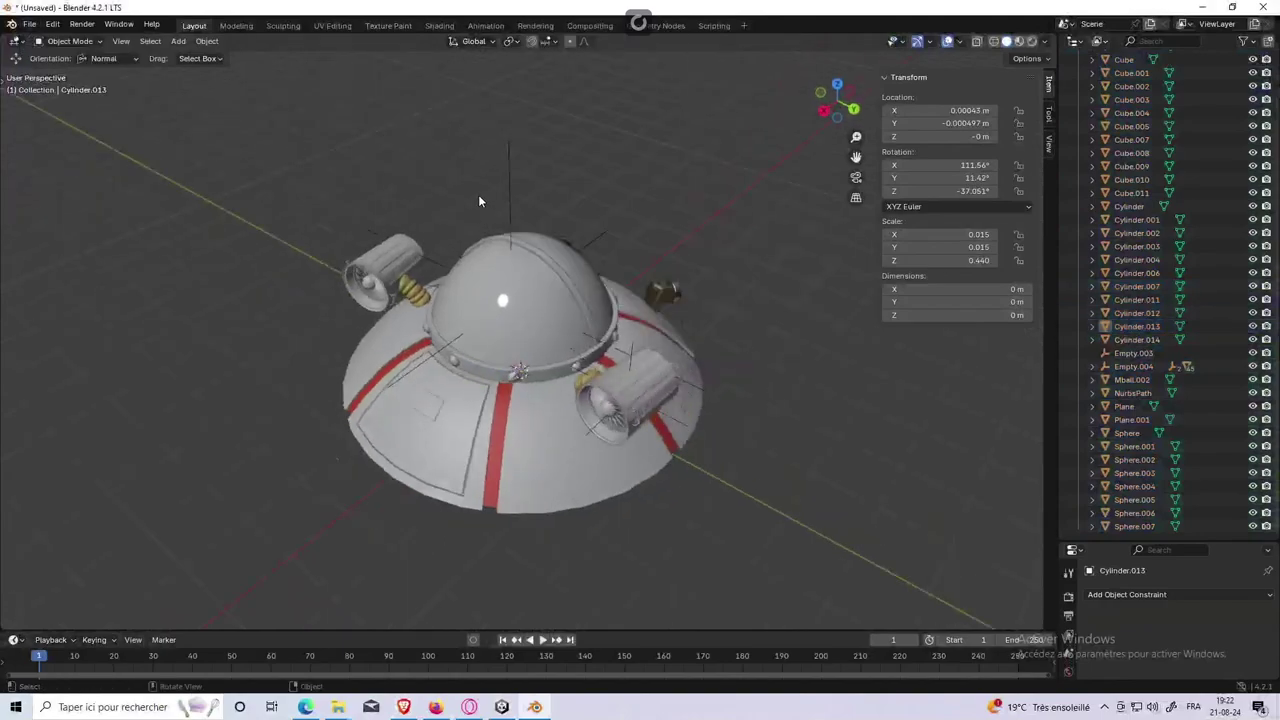
pyautogui.hotkey('alt', 'Tab')
pyautogui.hotkey('alt', 'Tab')
pyautogui.hotkey('alt', 'Tab')
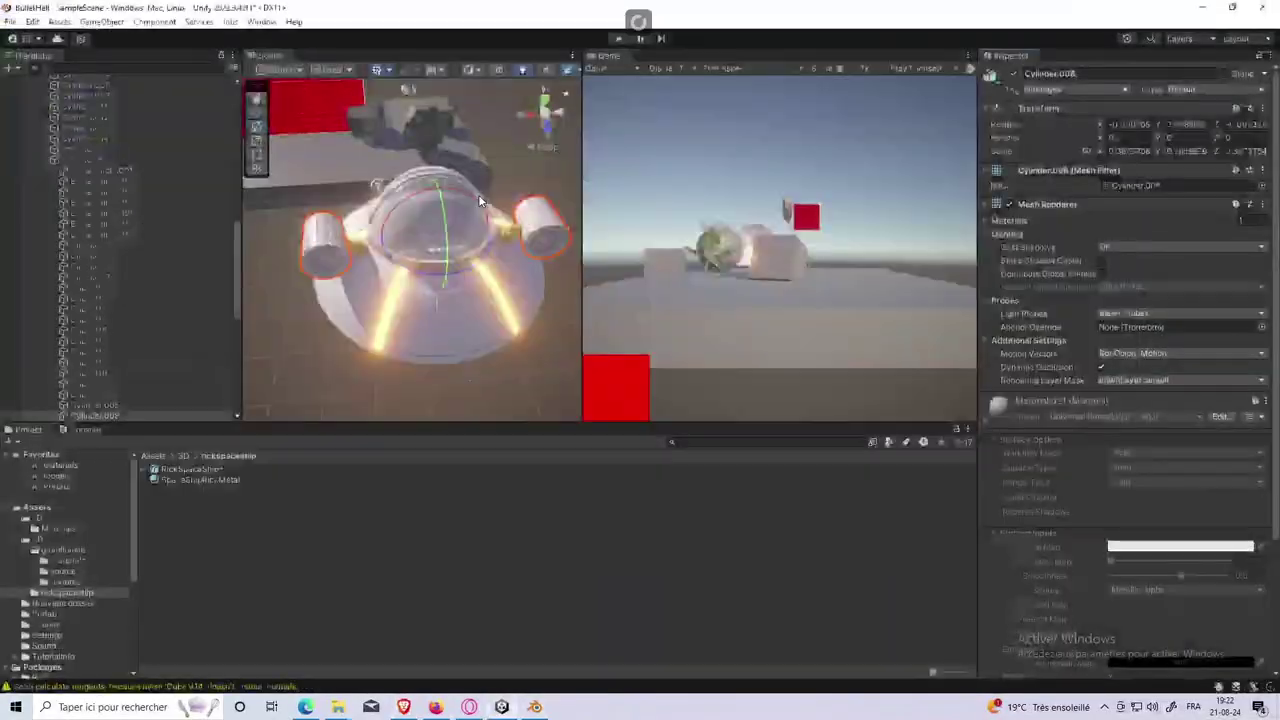
pyautogui.hotkey('alt', 'Tab')
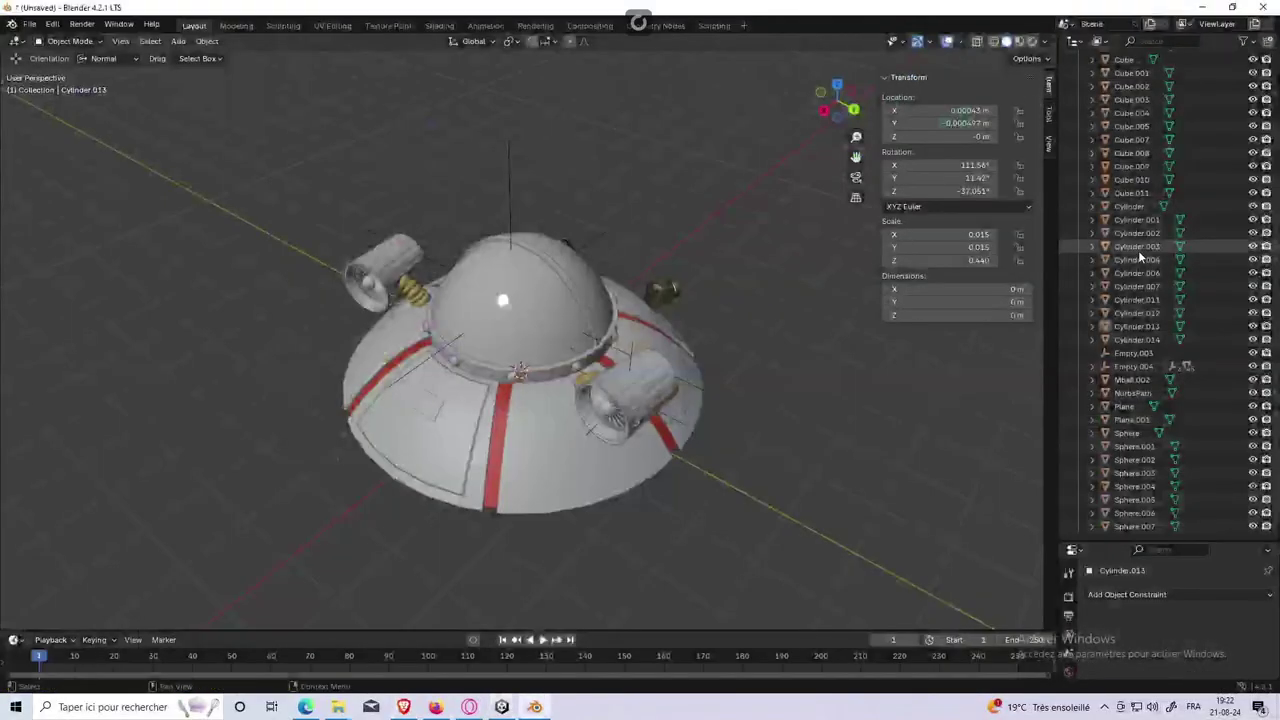
pyautogui.click(1140, 152)
# Step: Select the BezierCurve objects with BezierCurve.003 active and copy them
pyautogui.scroll(2, 1144, 146)
pyautogui.scroll(3, 1150, 127)
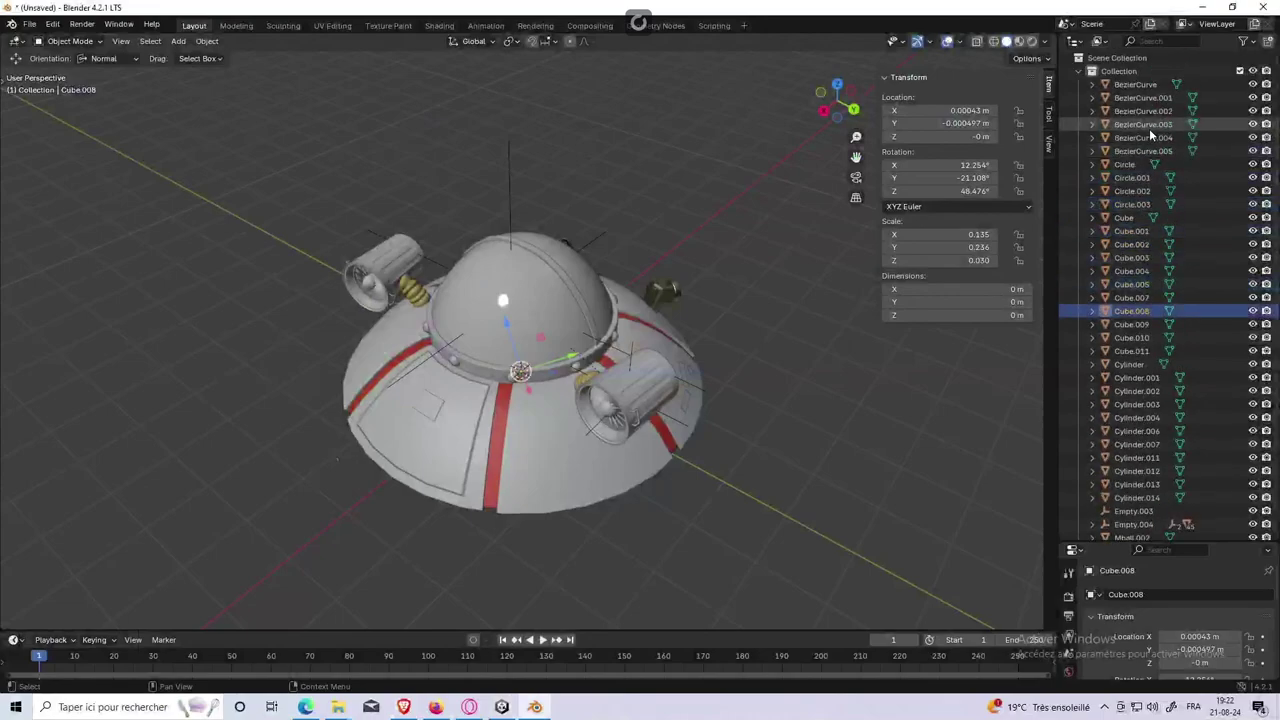
pyautogui.click(1145, 84)
pyautogui.keyDown('shift'); pyautogui.click(1147, 151); pyautogui.keyUp('shift')
pyautogui.keyDown('ctrl'); pyautogui.click(1142, 123); pyautogui.keyUp('ctrl')
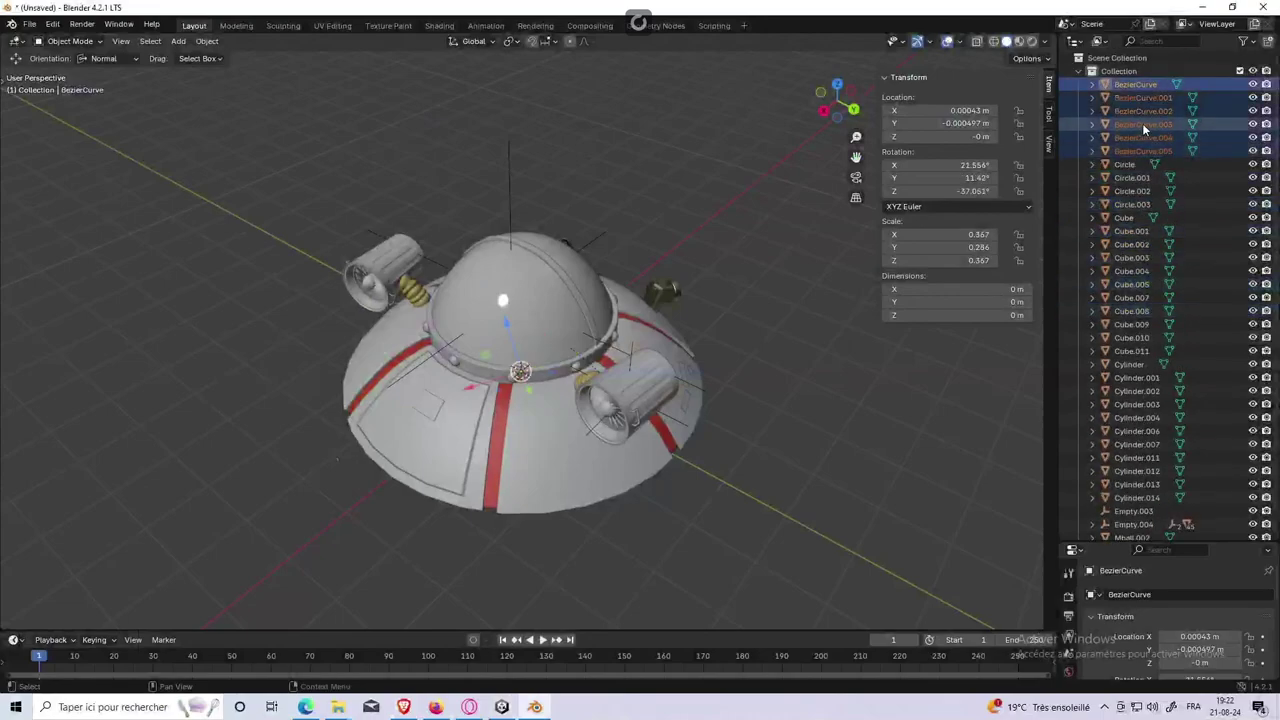
pyautogui.rightClick(1142, 123)
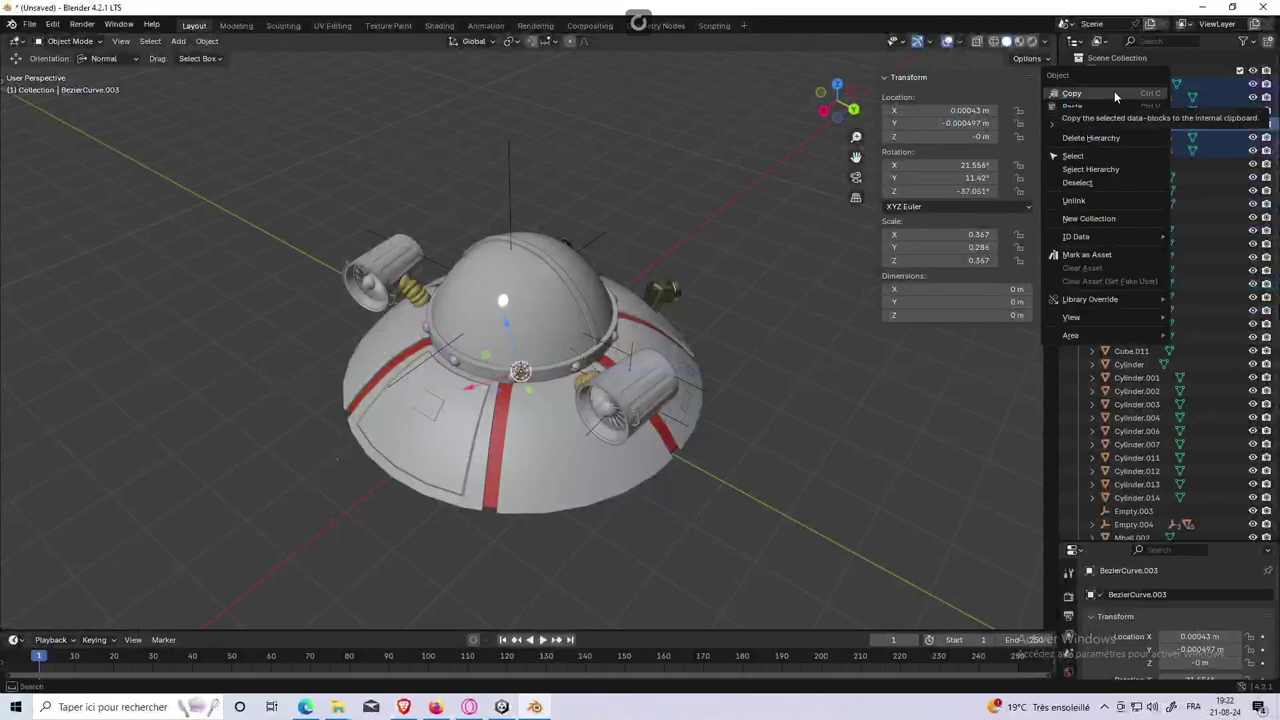
pyautogui.click(1114, 91)
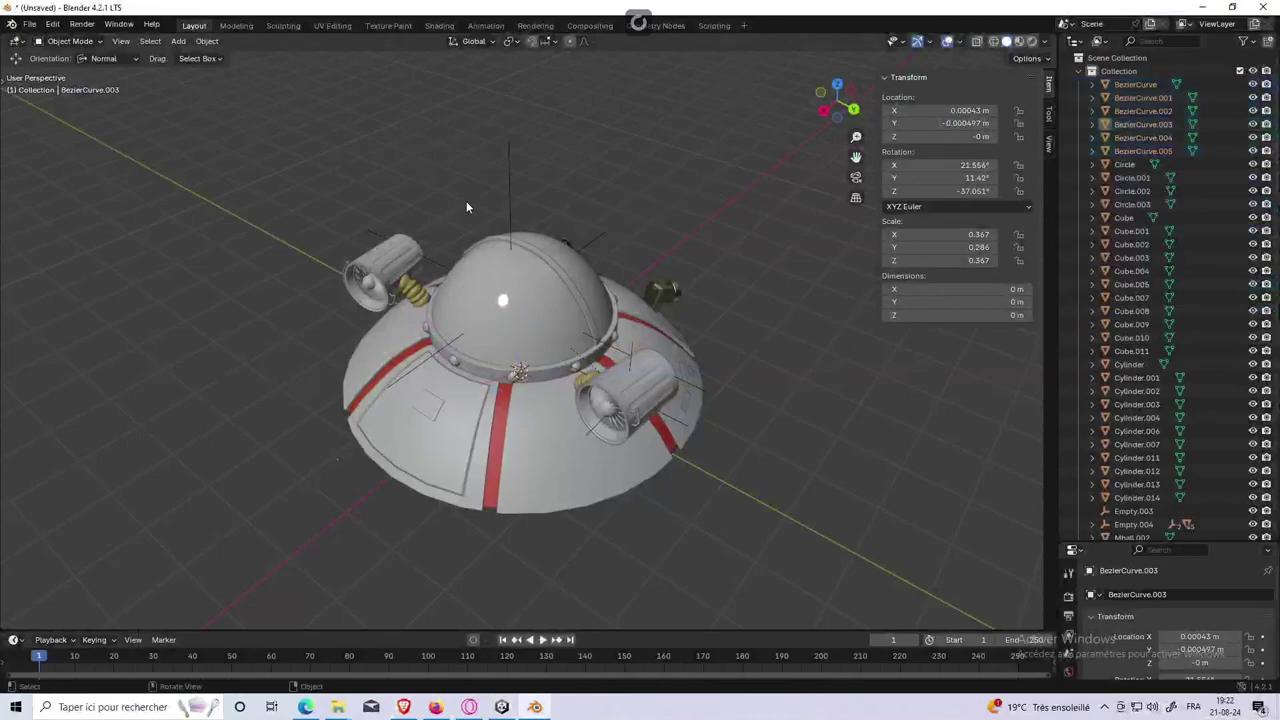
# Step: Apply transforms to the selected objects and join them all into Circle
pyautogui.hotkey('ctrl', 'v')
pyautogui.press('F3')
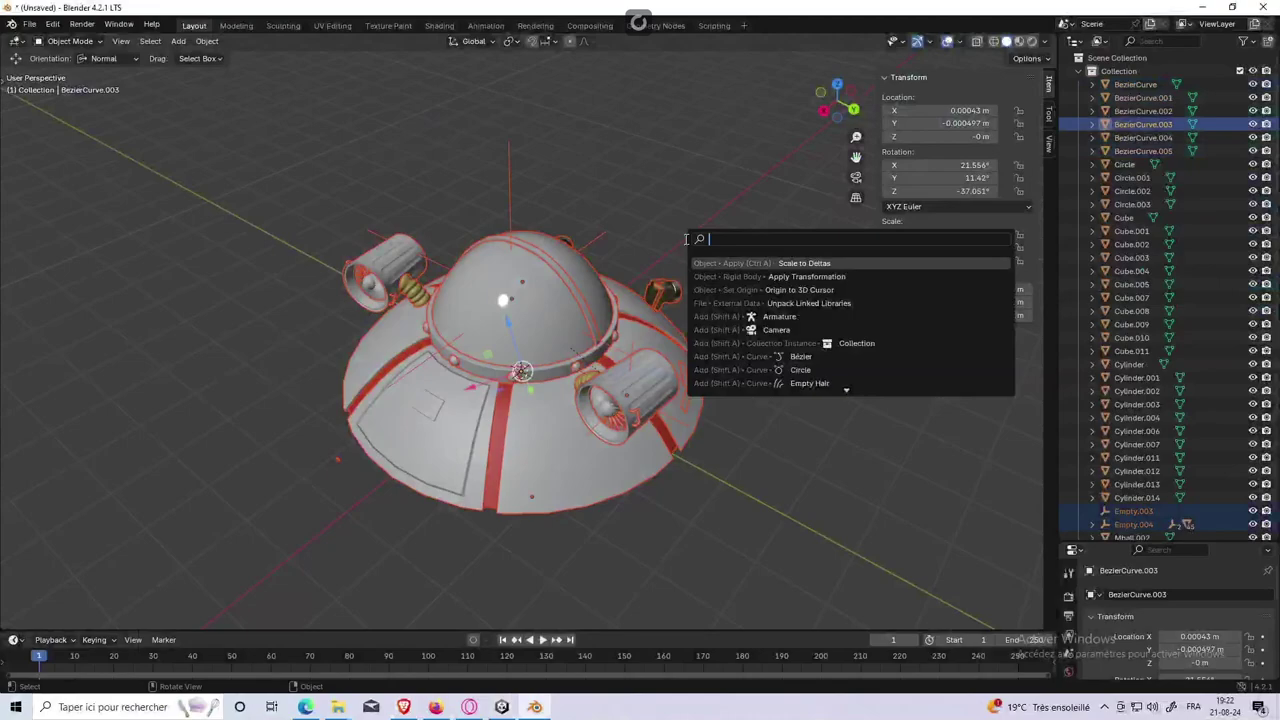
pyautogui.write('apply')
pyautogui.press('Return')
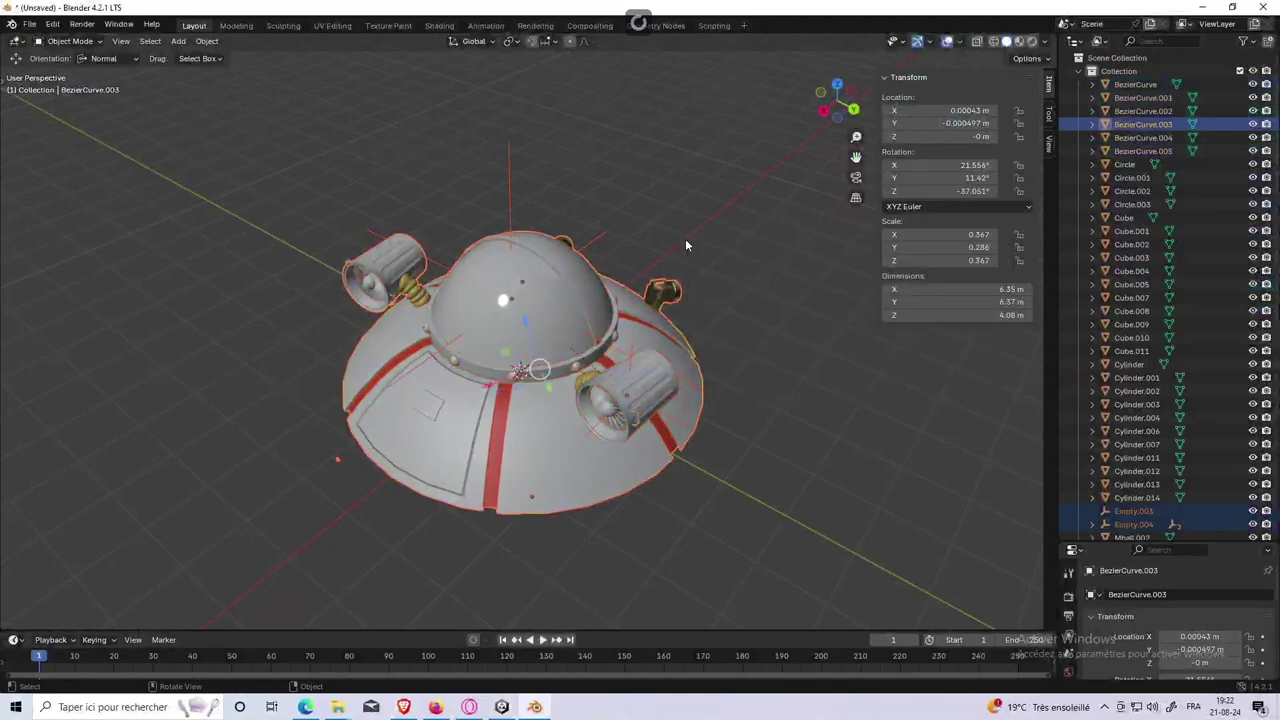
pyautogui.keyDown('ctrl'); pyautogui.click(1125, 164); pyautogui.keyUp('ctrl')
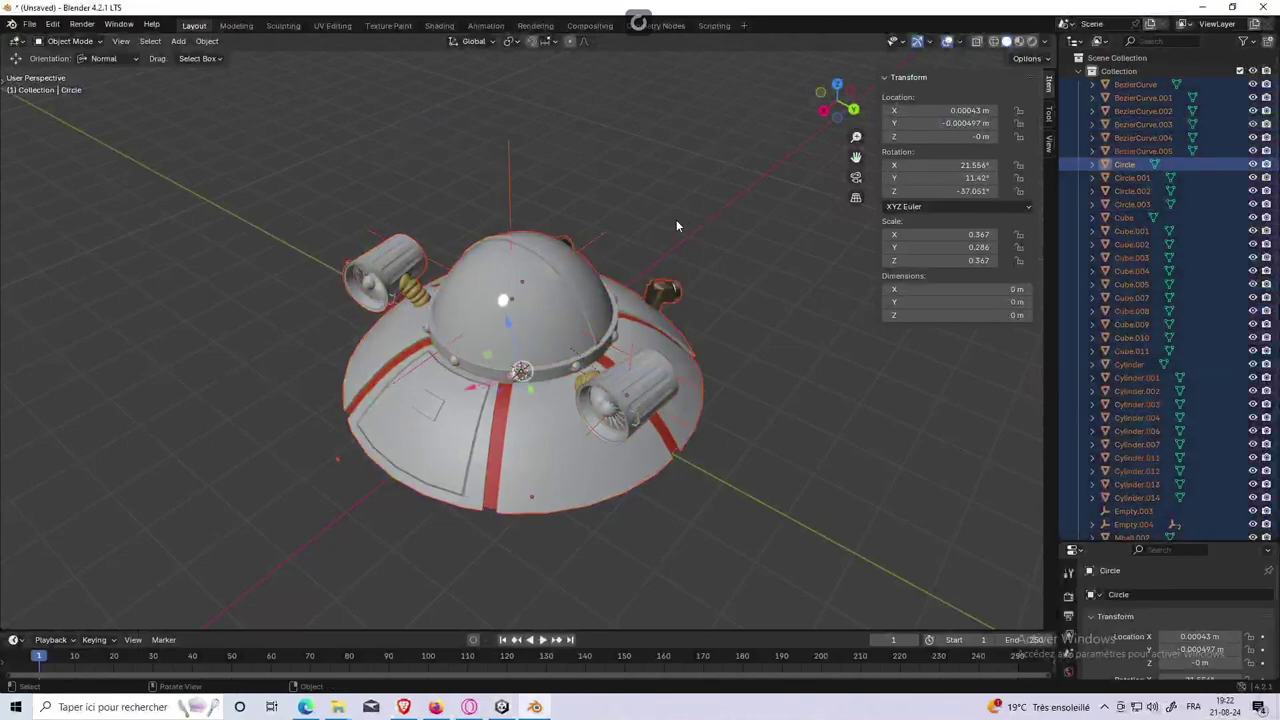
pyautogui.press('F3')
pyautogui.write('join')
pyautogui.press('Return')
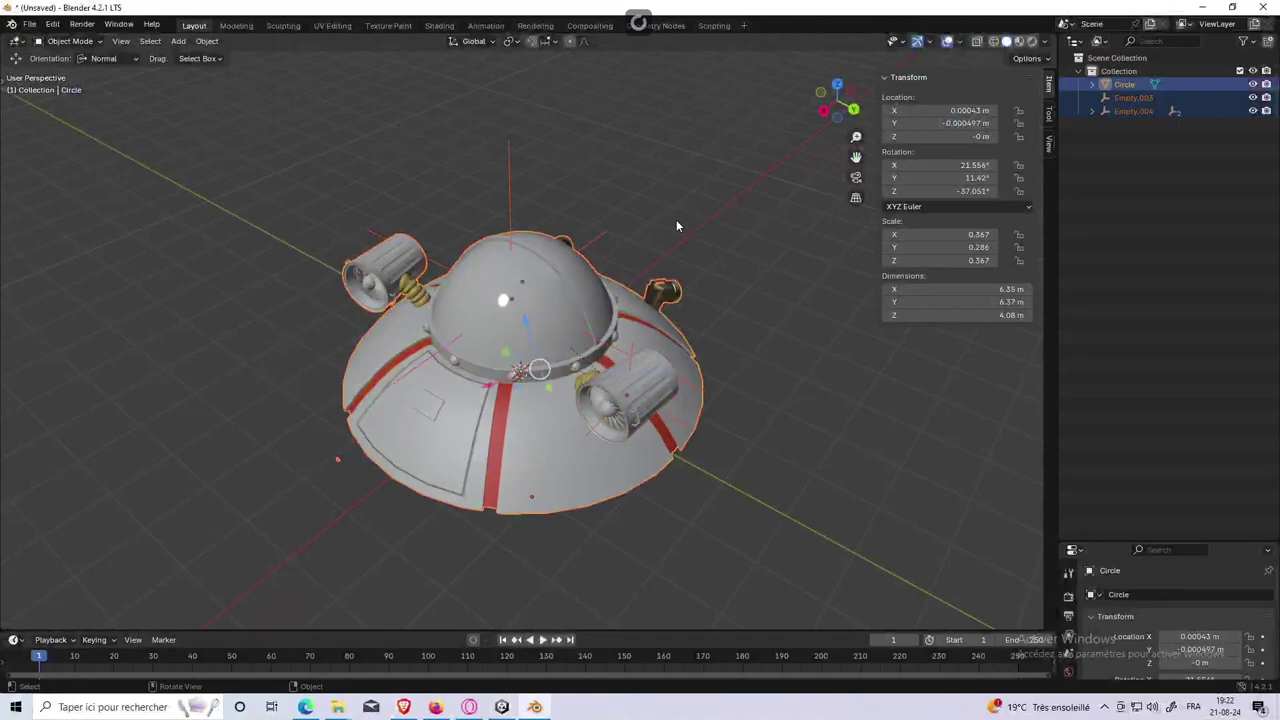
# Step: Select the ship with Empty.003 and Empty.004 and try joining them
pyautogui.click(701, 211)
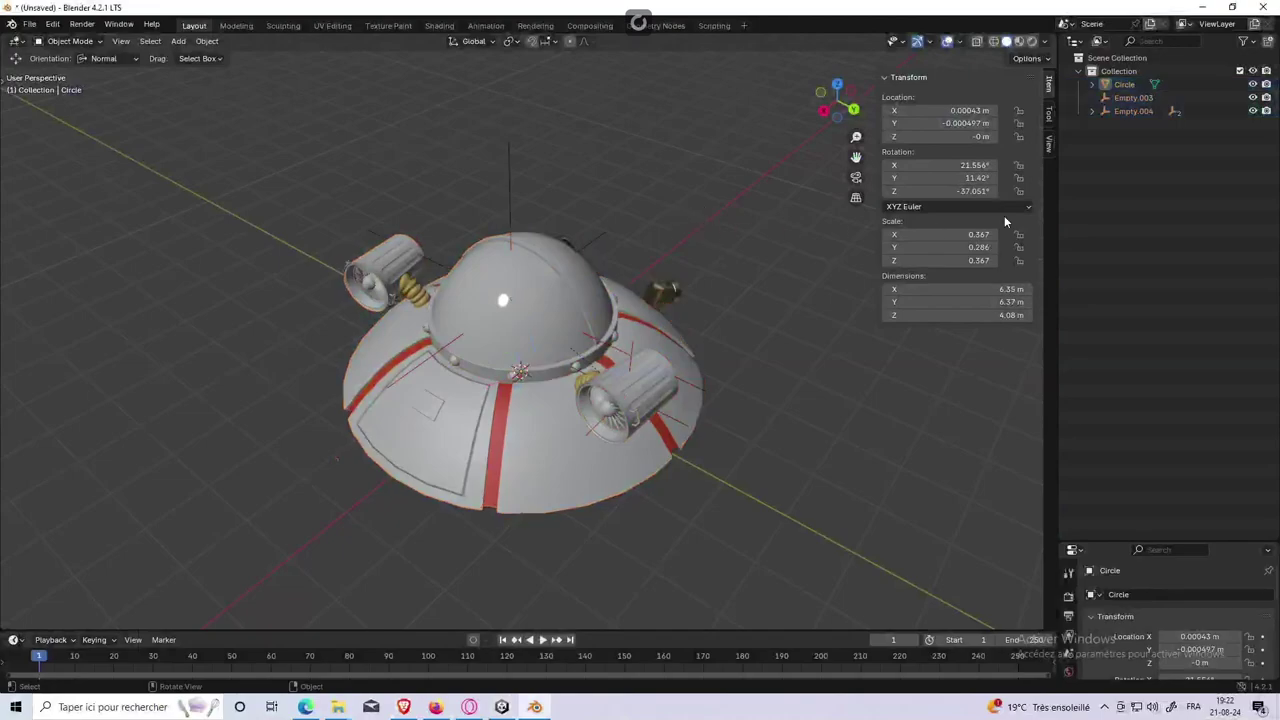
pyautogui.click(1110, 97)
pyautogui.keyDown('ctrl'); pyautogui.click(1124, 84); pyautogui.keyUp('ctrl')
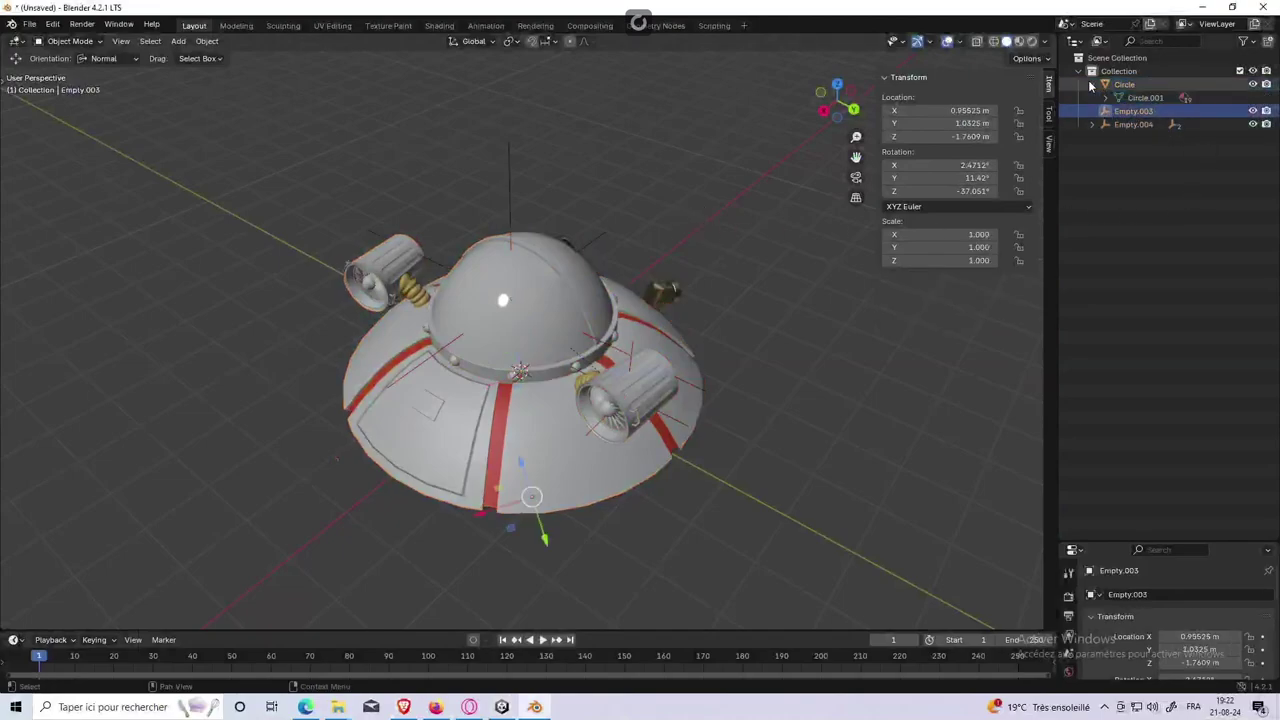
pyautogui.keyDown('ctrl'); pyautogui.click(1130, 124); pyautogui.keyUp('ctrl')
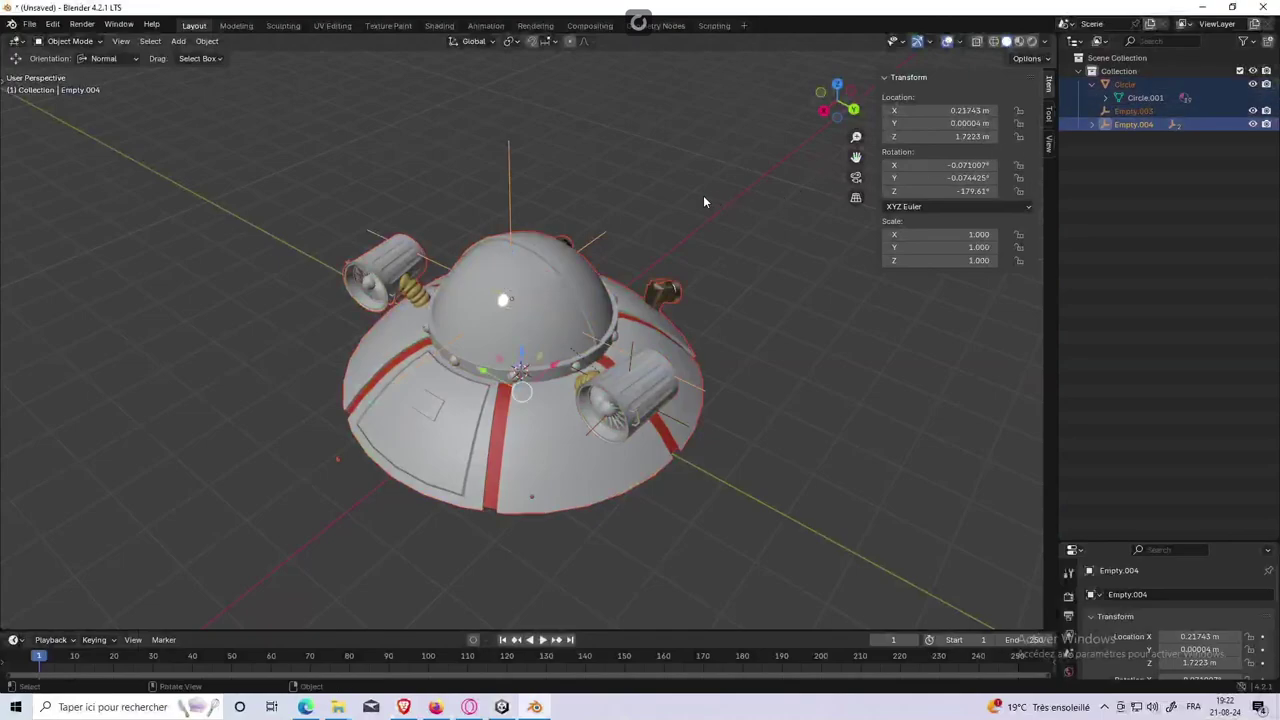
pyautogui.press('F3')
pyautogui.write('join')
pyautogui.press('Return')
# Step: Delete Empty.004 and Empty.003, then select and expand the Circle ship object
pyautogui.click(1140, 124)
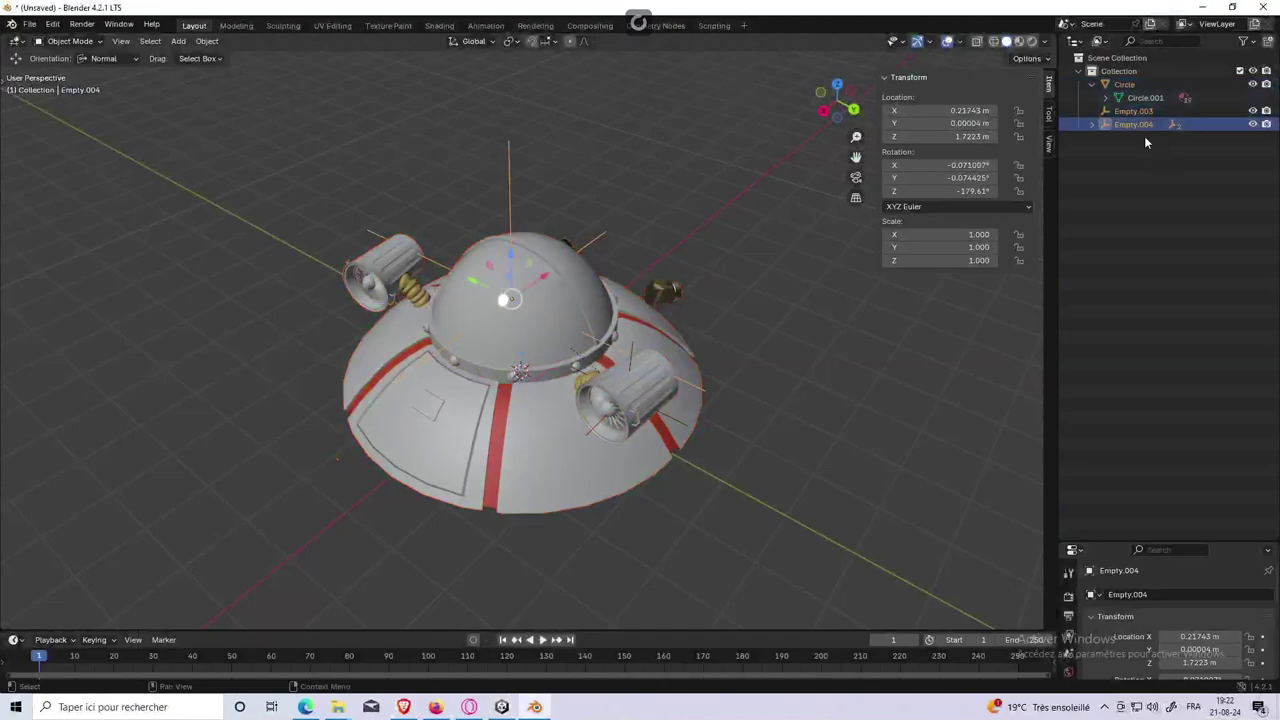
pyautogui.click(1144, 136)
pyautogui.click(1145, 124)
pyautogui.keyDown('shift'); pyautogui.click(1146, 110); pyautogui.keyUp('shift')
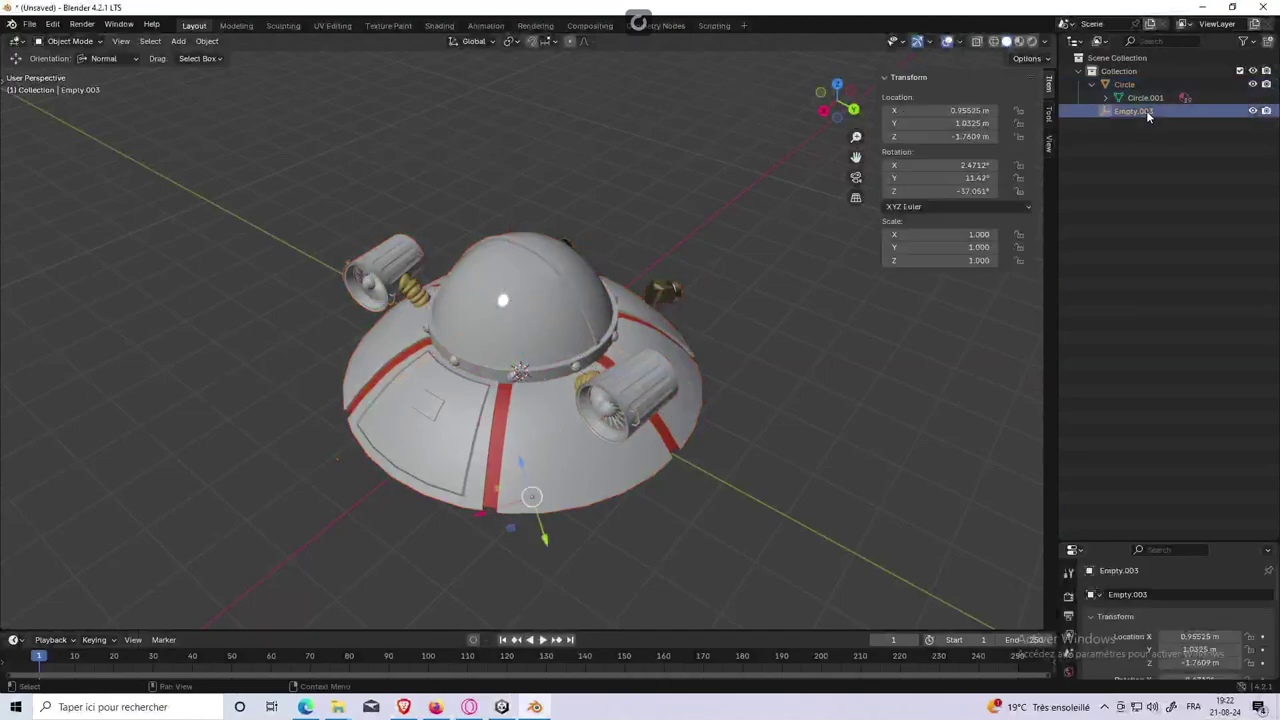
pyautogui.press('Delete')
pyautogui.click(1134, 100)
pyautogui.click(1104, 97)
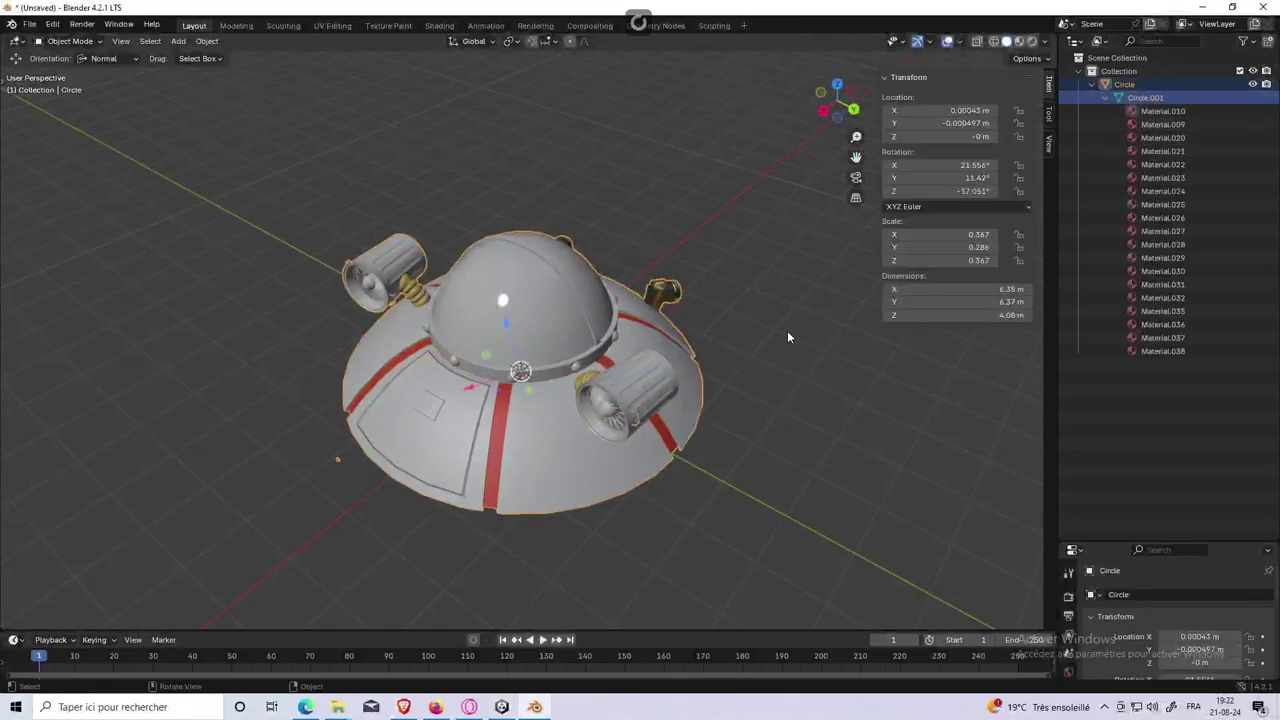
# Step: Rename the Circle object and its Circle.001 mesh both to RickSpaceShip
pyautogui.click(643, 233)
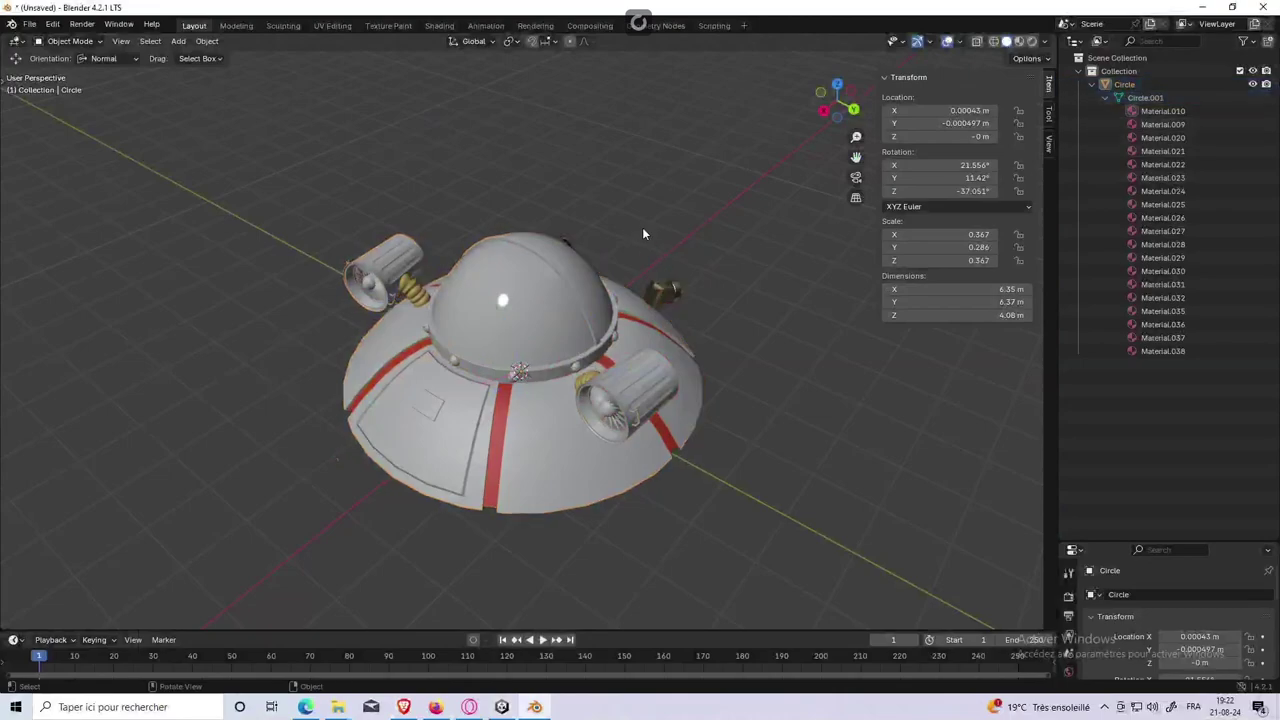
pyautogui.click(516, 298)
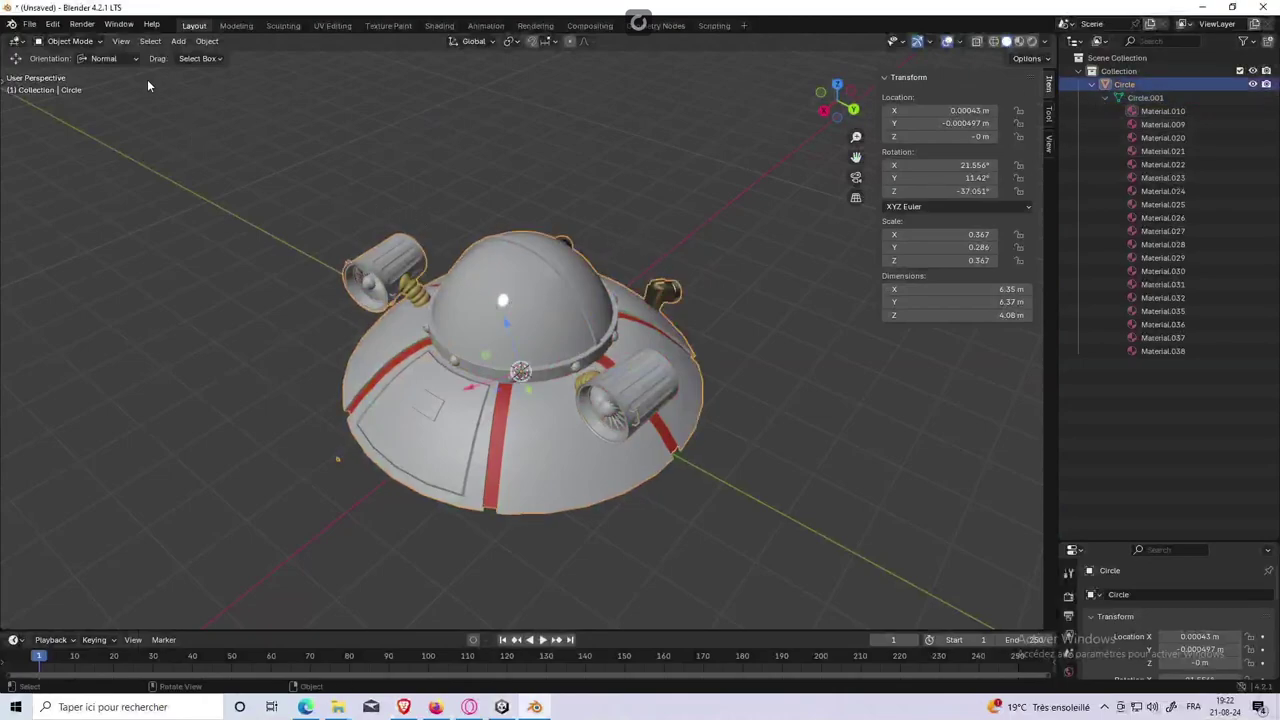
pyautogui.doubleClick(1132, 84)
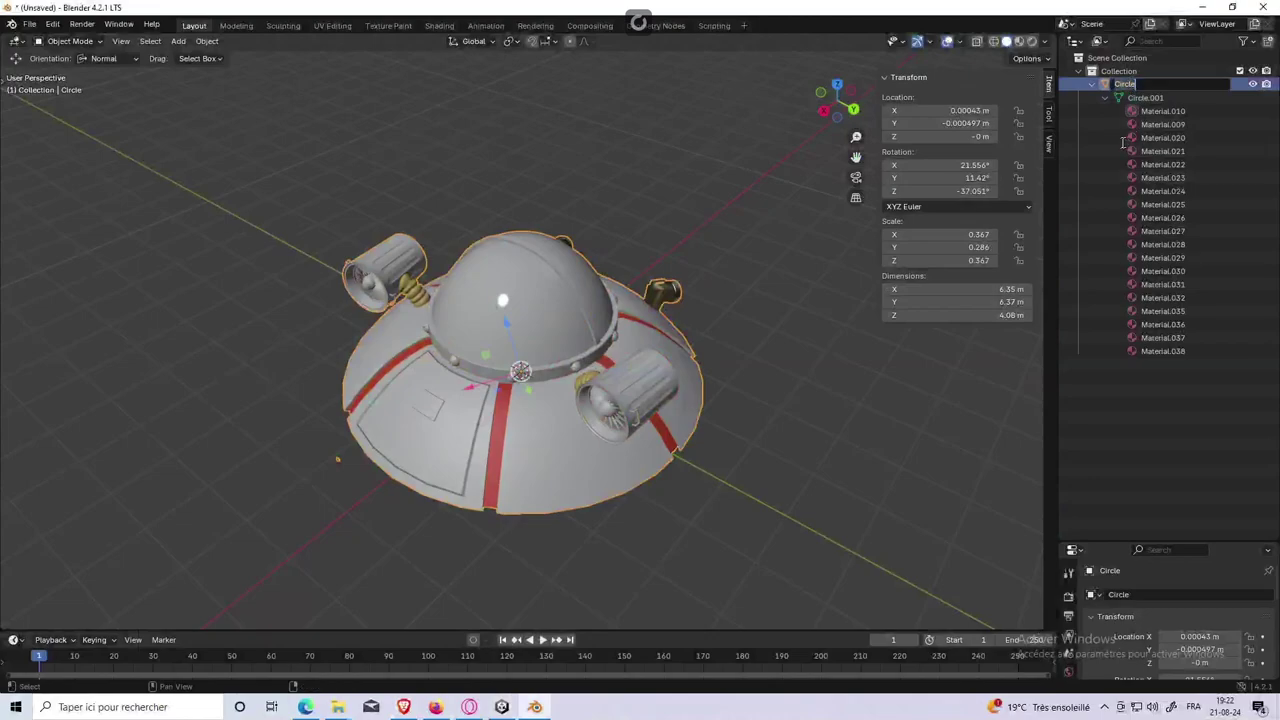
pyautogui.write('RickSpaceShip')
pyautogui.press('Return')
pyautogui.doubleClick(1144, 97)
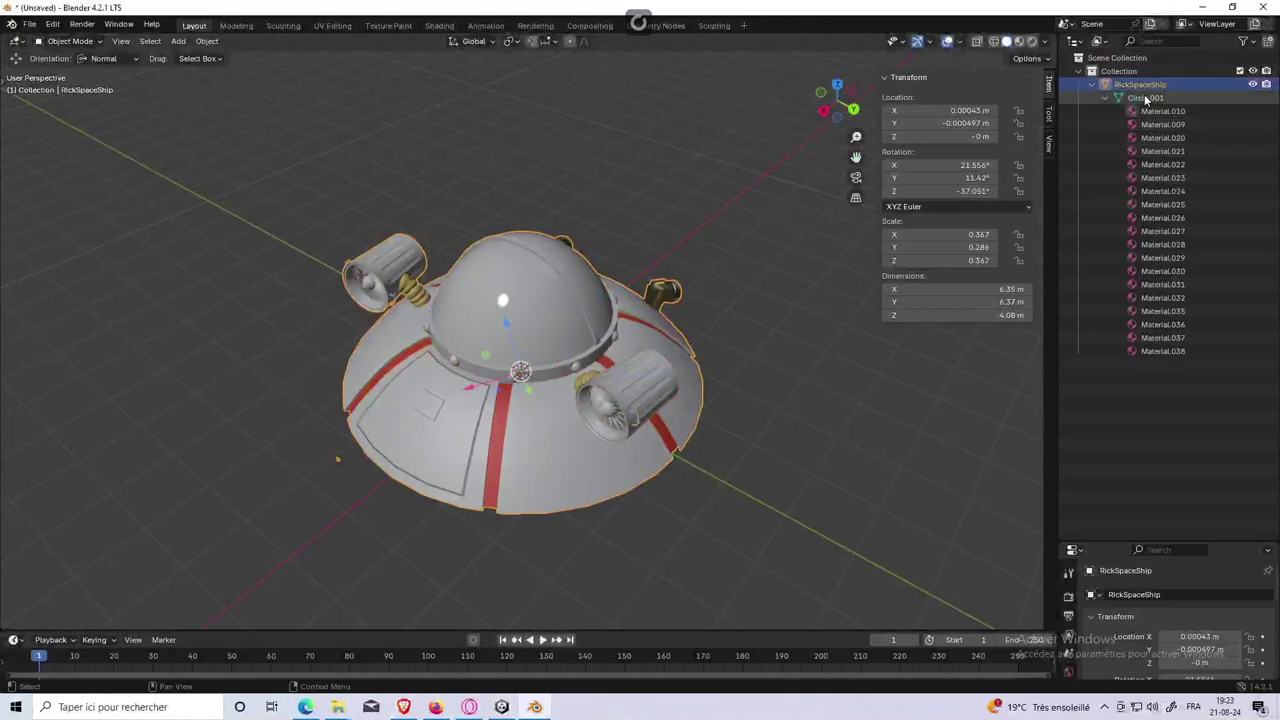
pyautogui.write('RickSpaceShip')
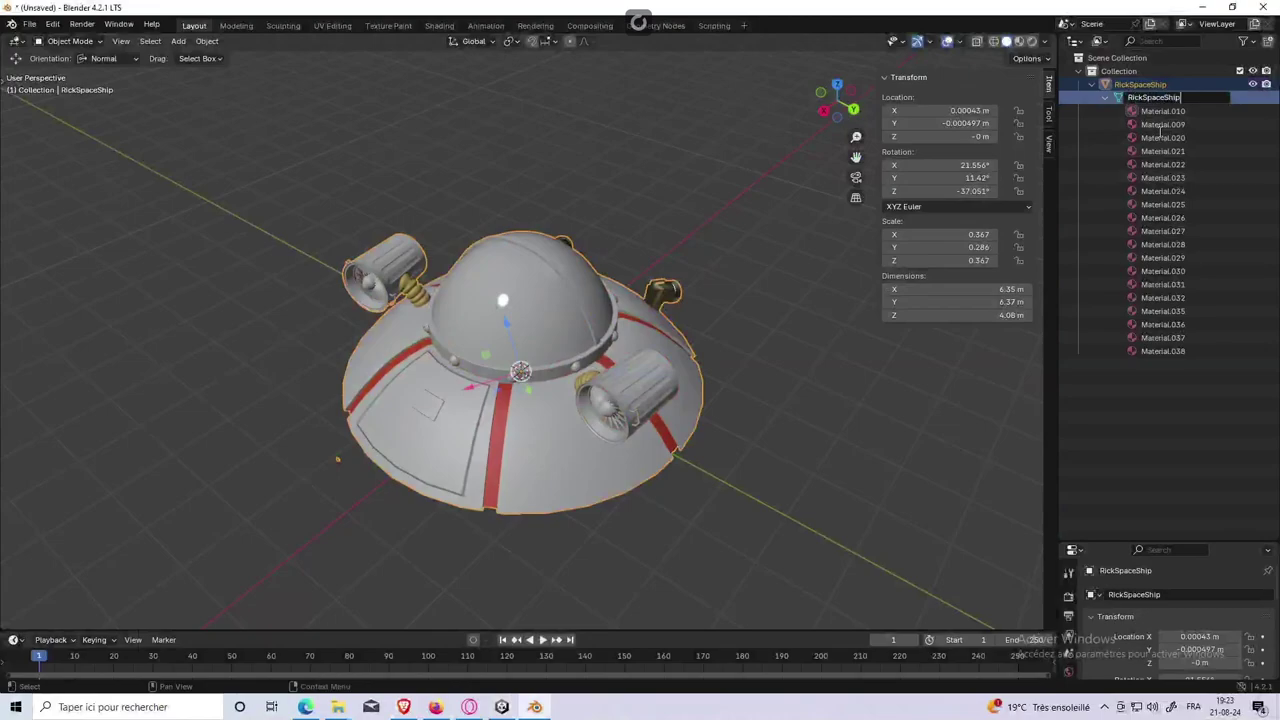
pyautogui.press('Return')
pyautogui.click(628, 147)
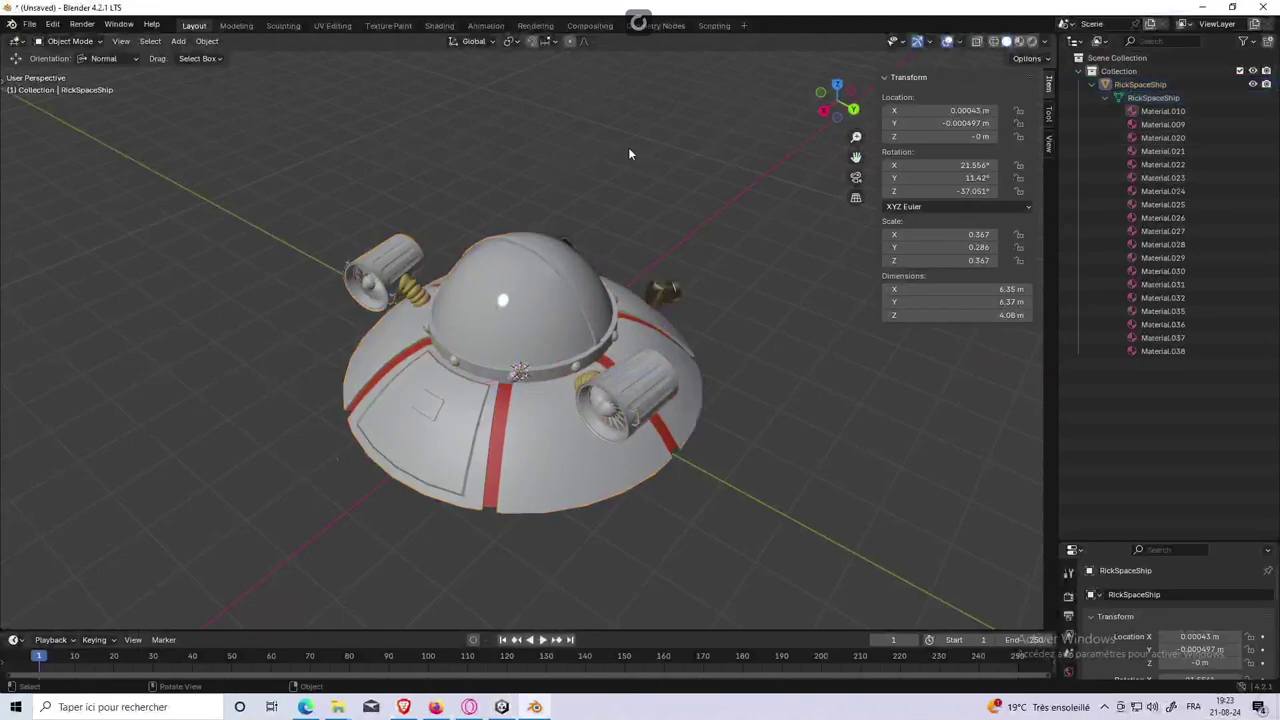
pyautogui.hotkey('ctrl', 's')
# Step: Export the ship as FBX over RickSpaceShipo.fbx in Assets/3D/rickspaceship
pyautogui.press('Escape')
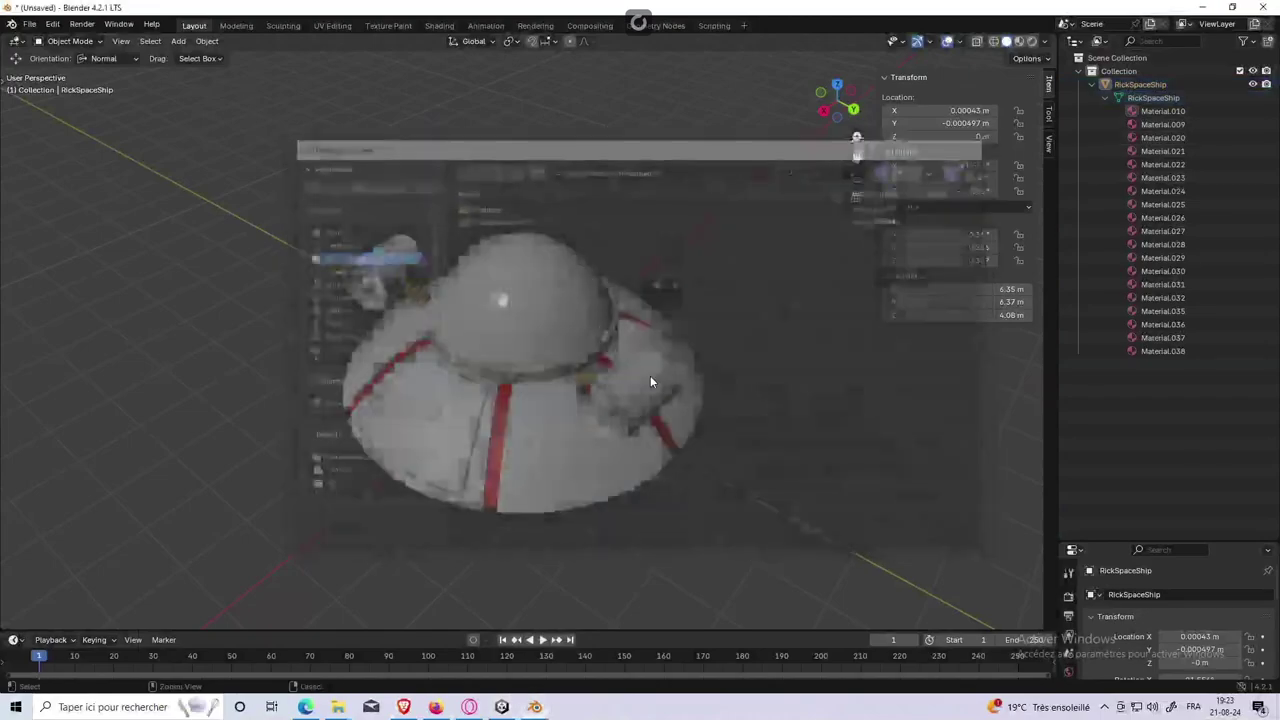
pyautogui.click(30, 23)
pyautogui.moveTo(52, 226)
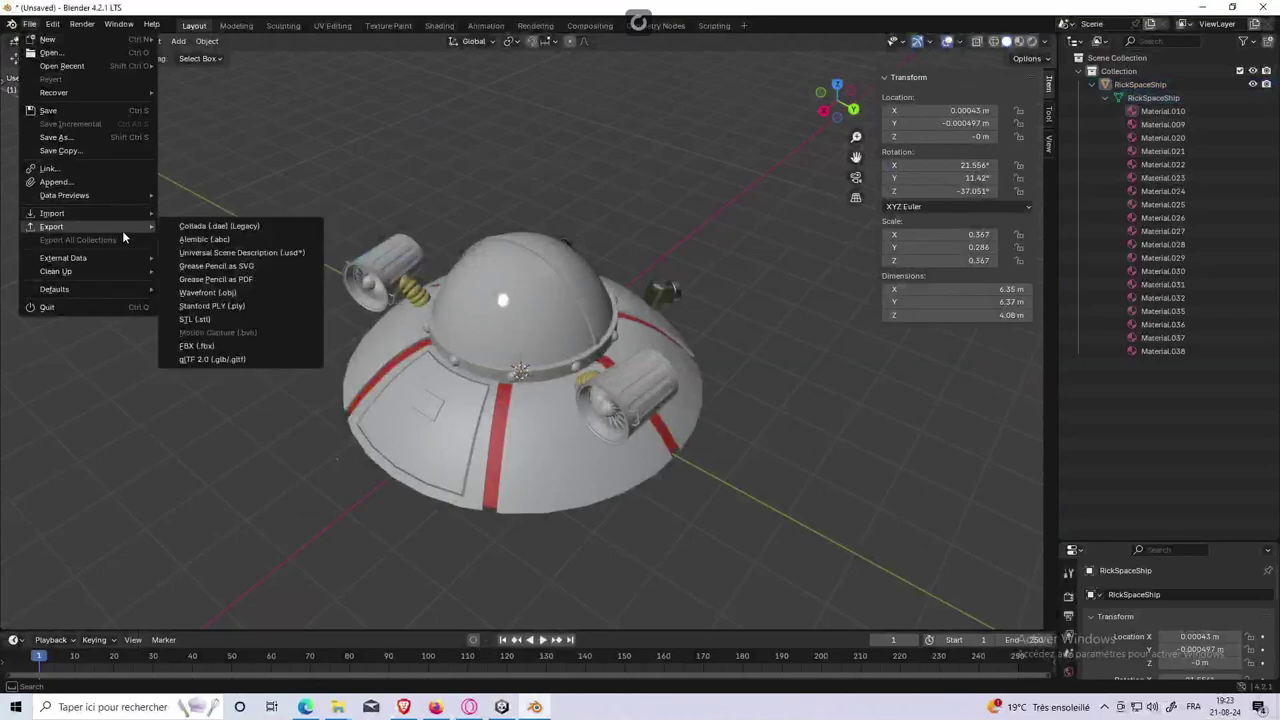
pyautogui.click(228, 318)
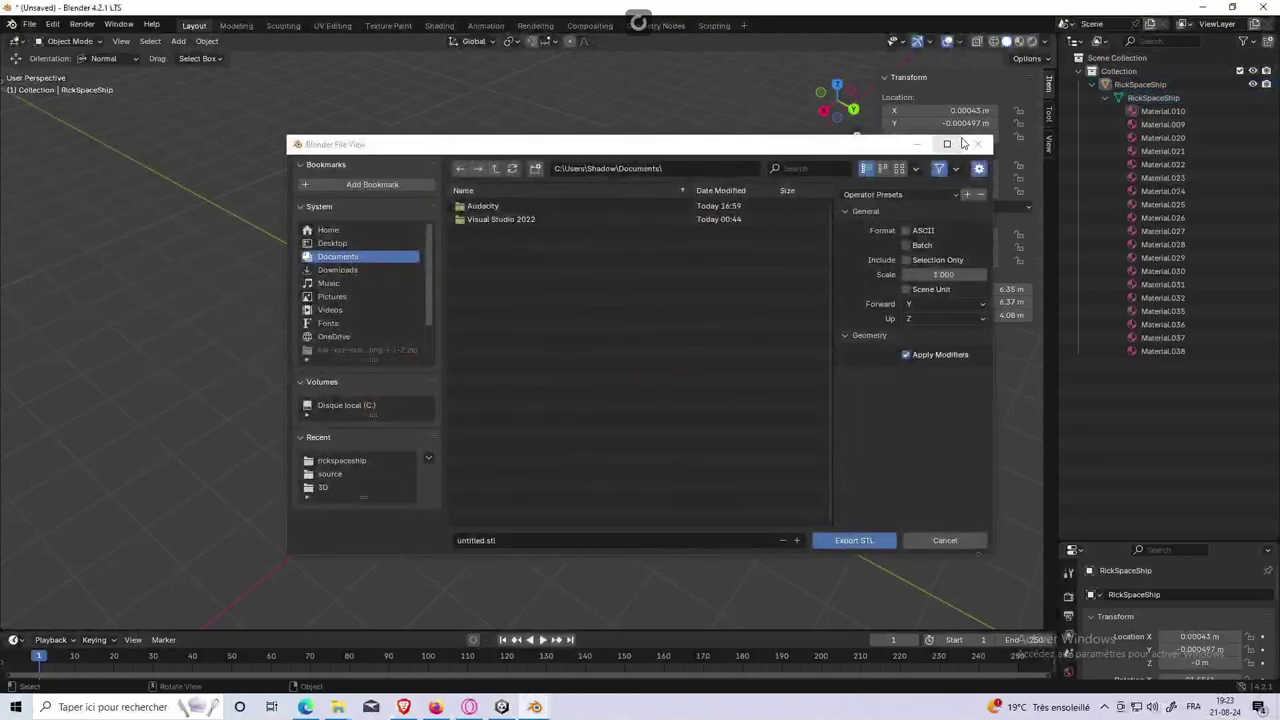
pyautogui.press('Escape')
pyautogui.click(30, 24)
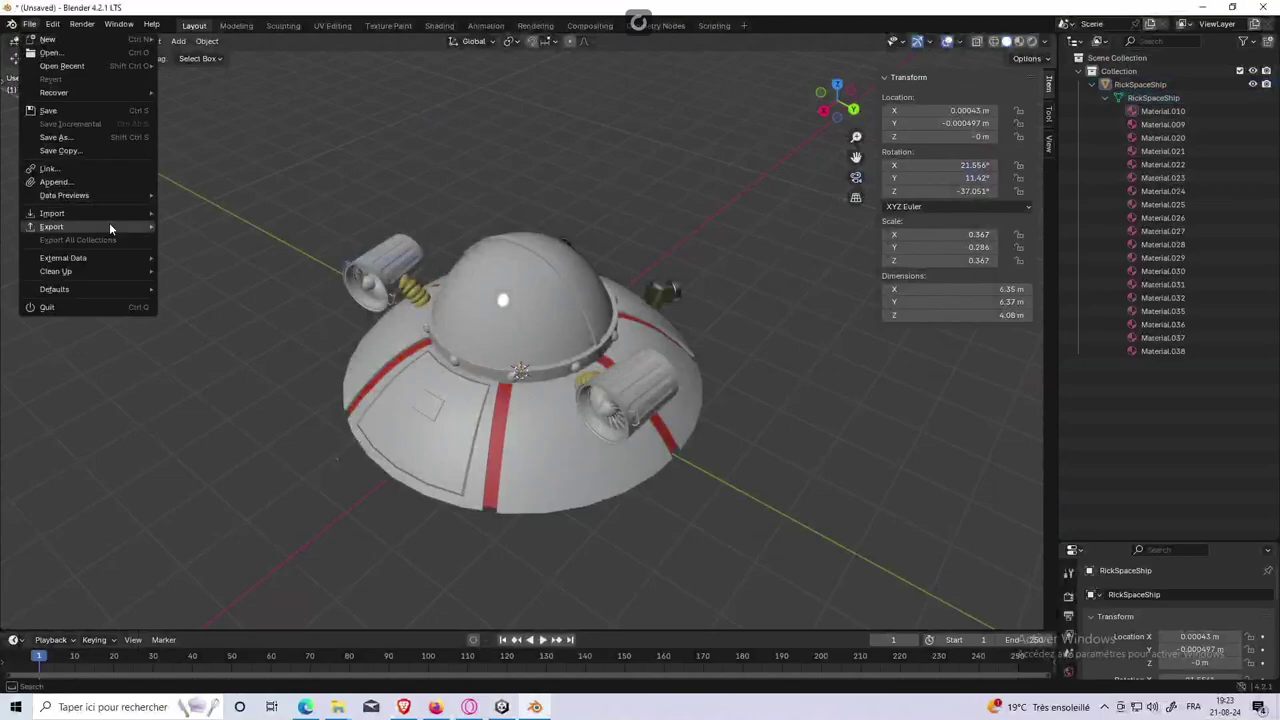
pyautogui.moveTo(52, 227)
pyautogui.click(250, 347)
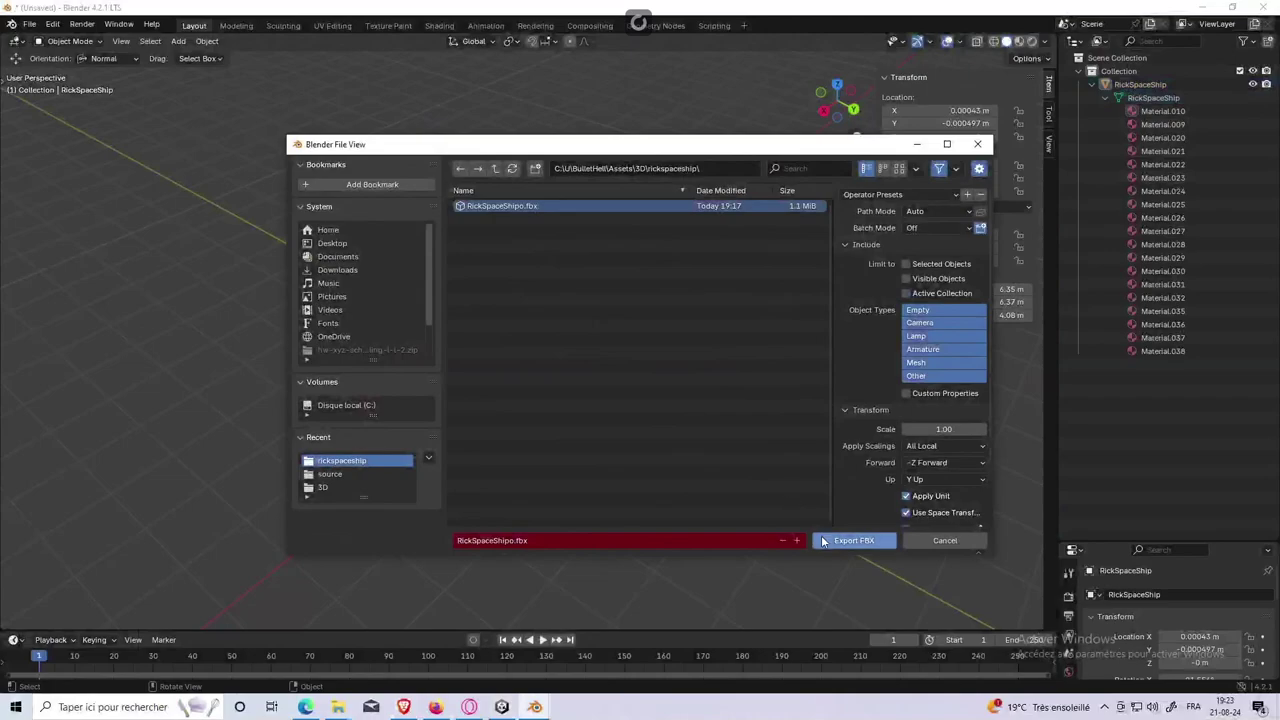
pyautogui.click(853, 540)
pyautogui.hotkey('alt', 'Tab')
# Step: Inspect the reimported RickSpaceShipo and its Icosphere in Unity's Scene view, then return to Blender
pyautogui.click(556, 223)
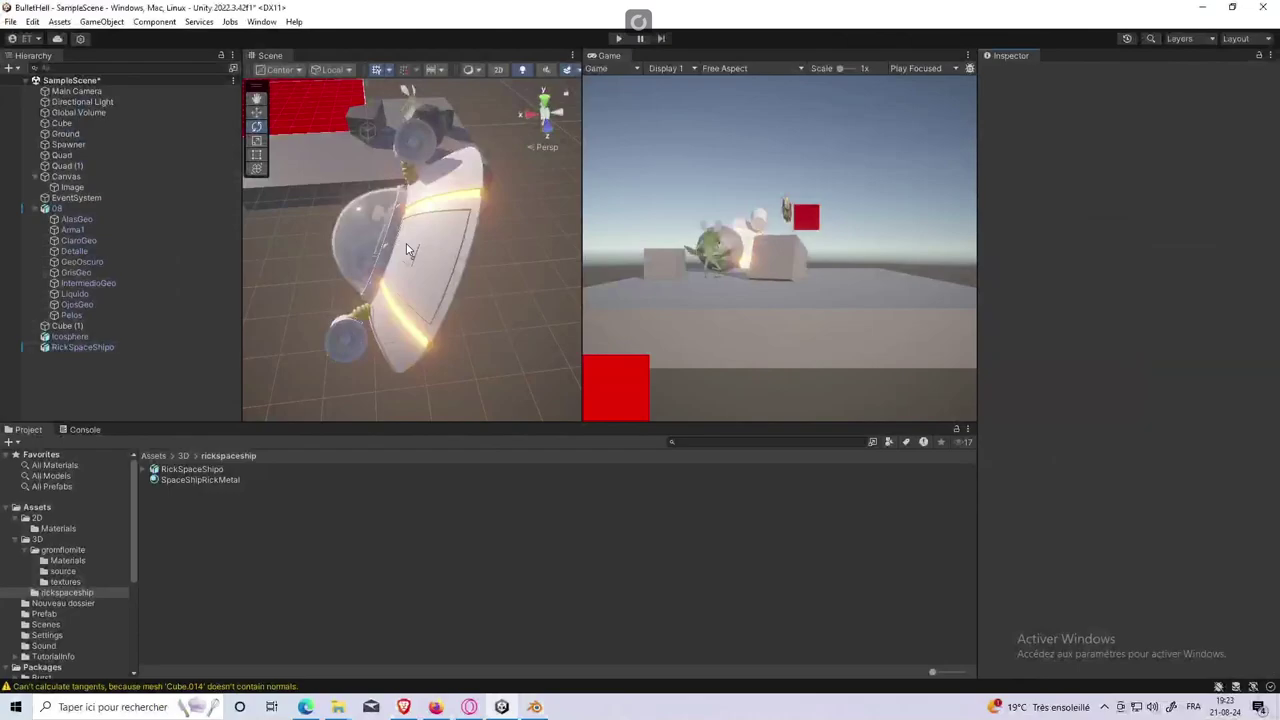
pyautogui.click(70, 347)
pyautogui.click(70, 337)
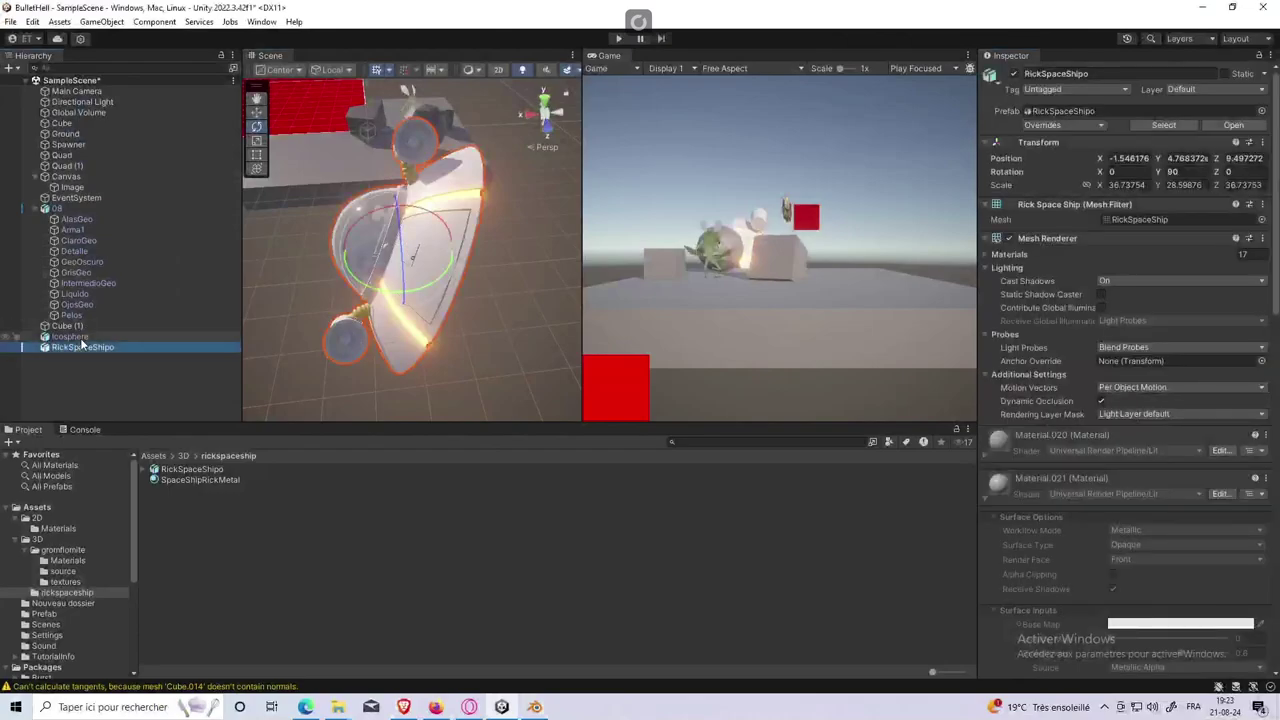
pyautogui.keyDown('alt'); pyautogui.moveTo(336, 274); pyautogui.dragTo(497, 240); pyautogui.keyUp('alt')
pyautogui.hotkey('alt', 'Tab')
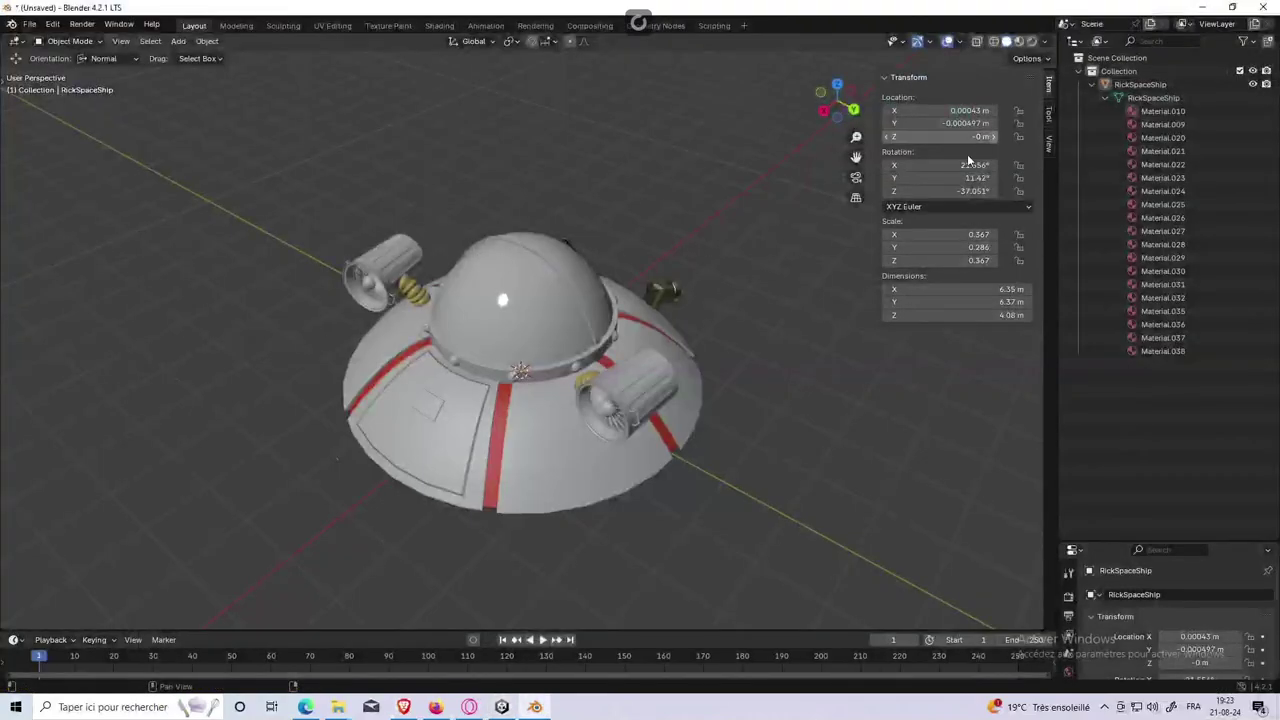
# Step: Select RickSpaceShip and apply its scale through the F3 search
pyautogui.click(1172, 85)
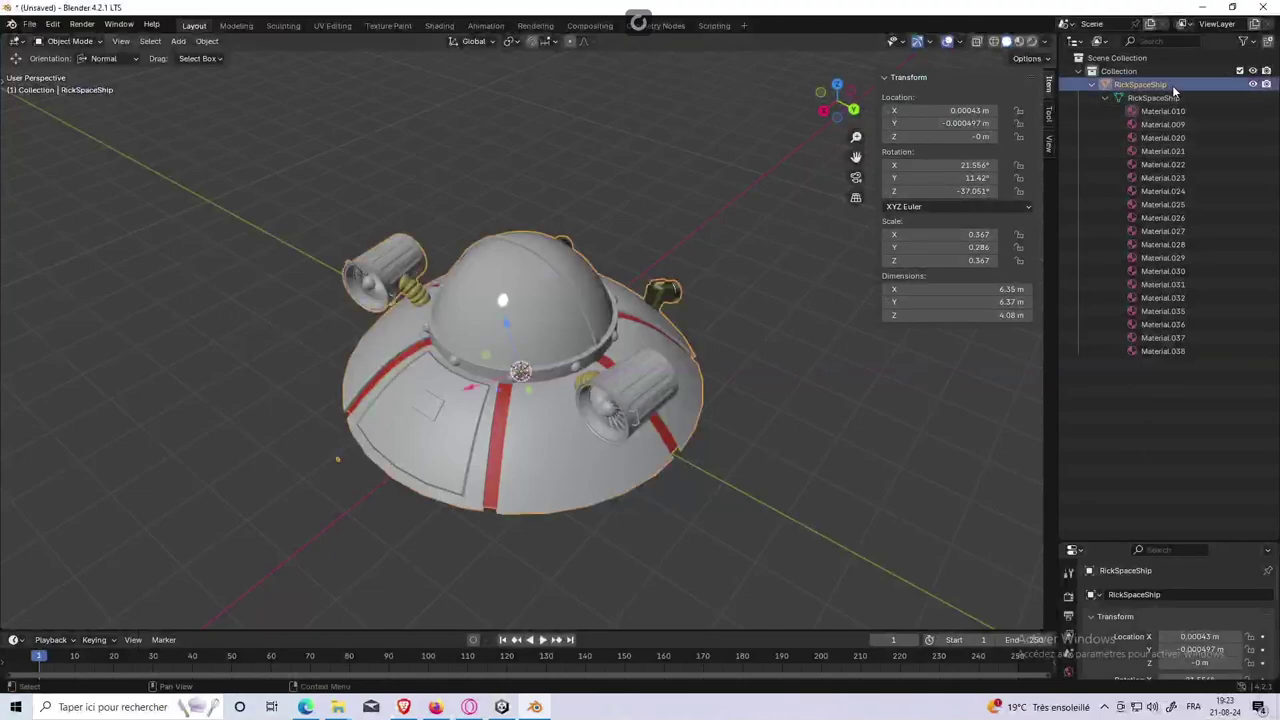
pyautogui.press('F3')
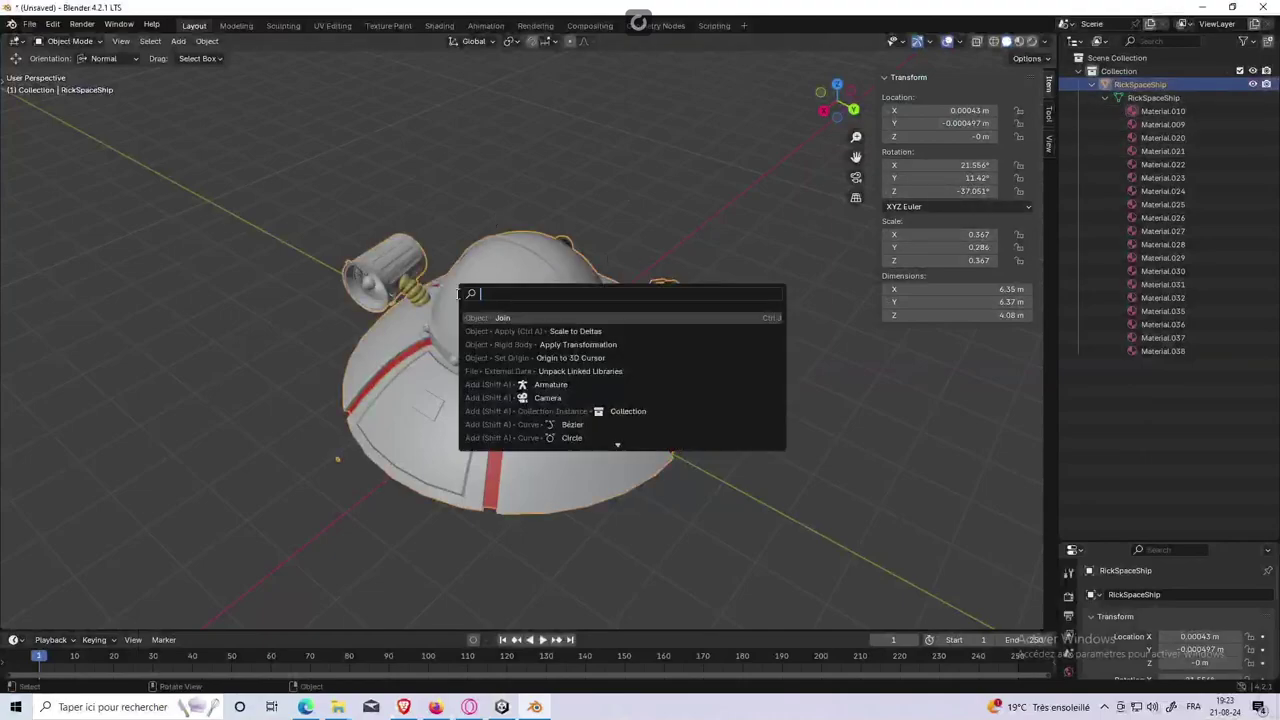
pyautogui.write('apply')
pyautogui.press('Escape')
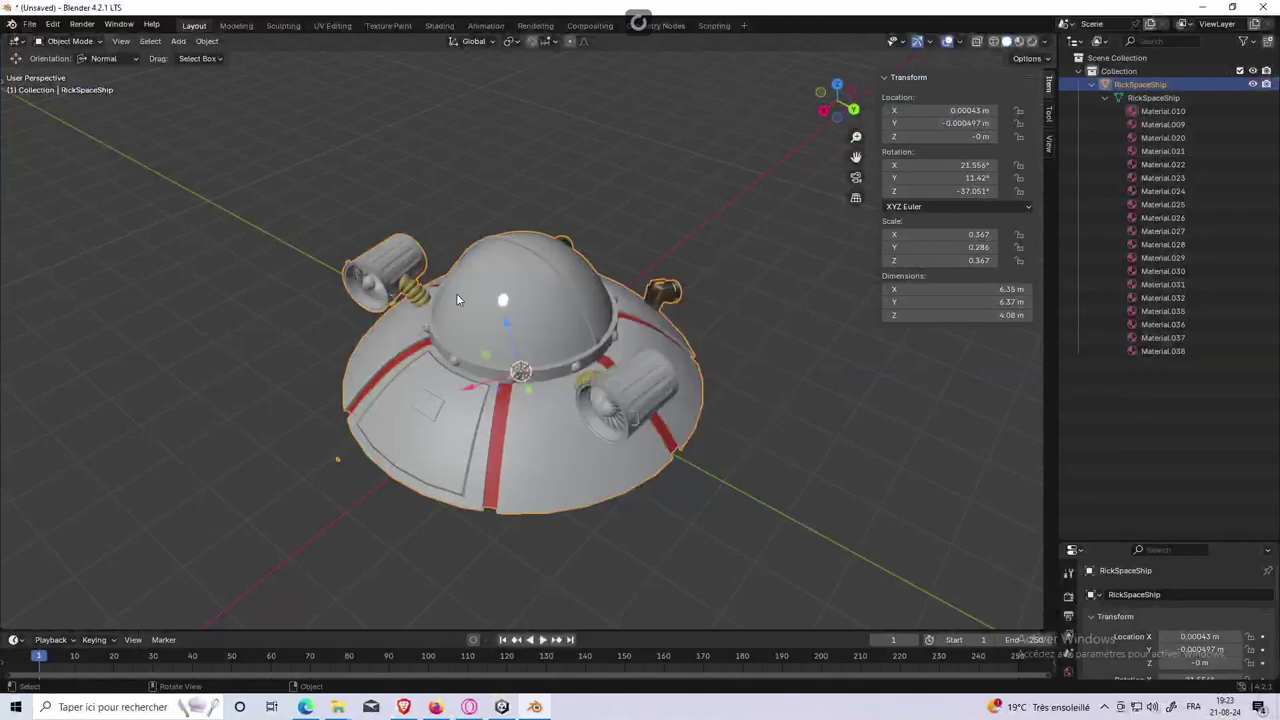
pyautogui.press('F3')
pyautogui.write('appl')
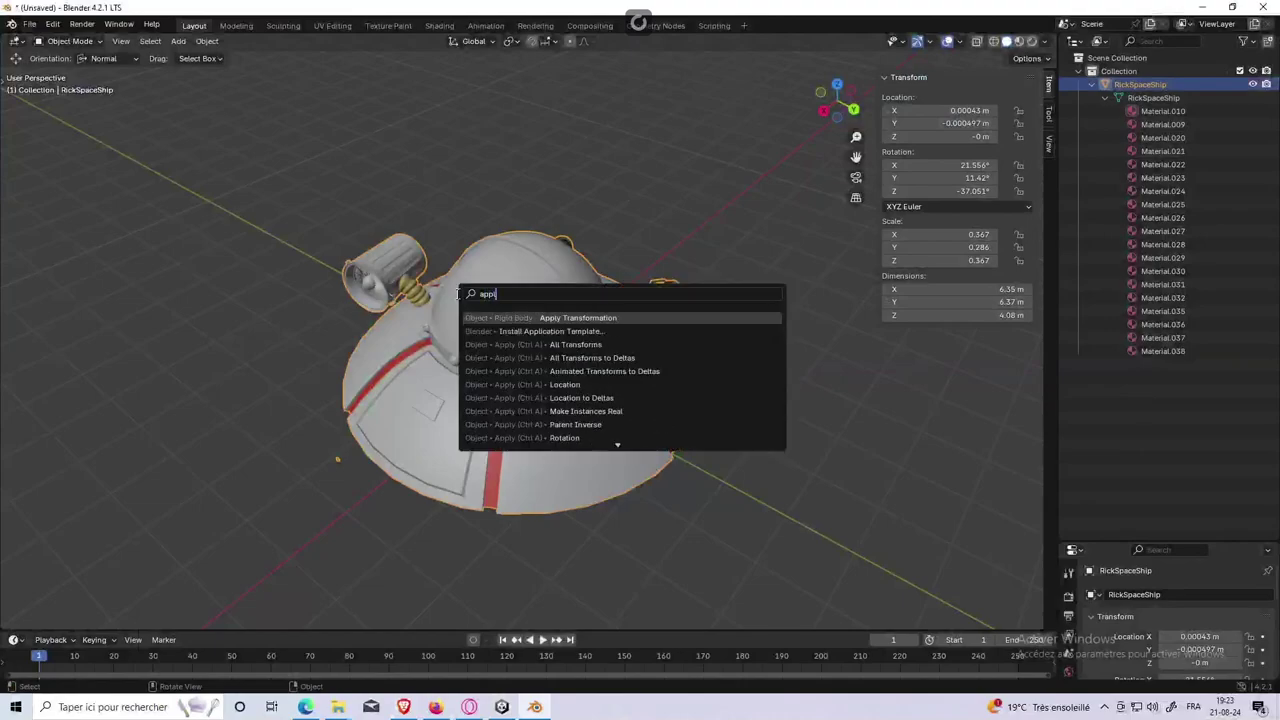
pyautogui.write('ysca')
pyautogui.press('Down')
pyautogui.press('Return')
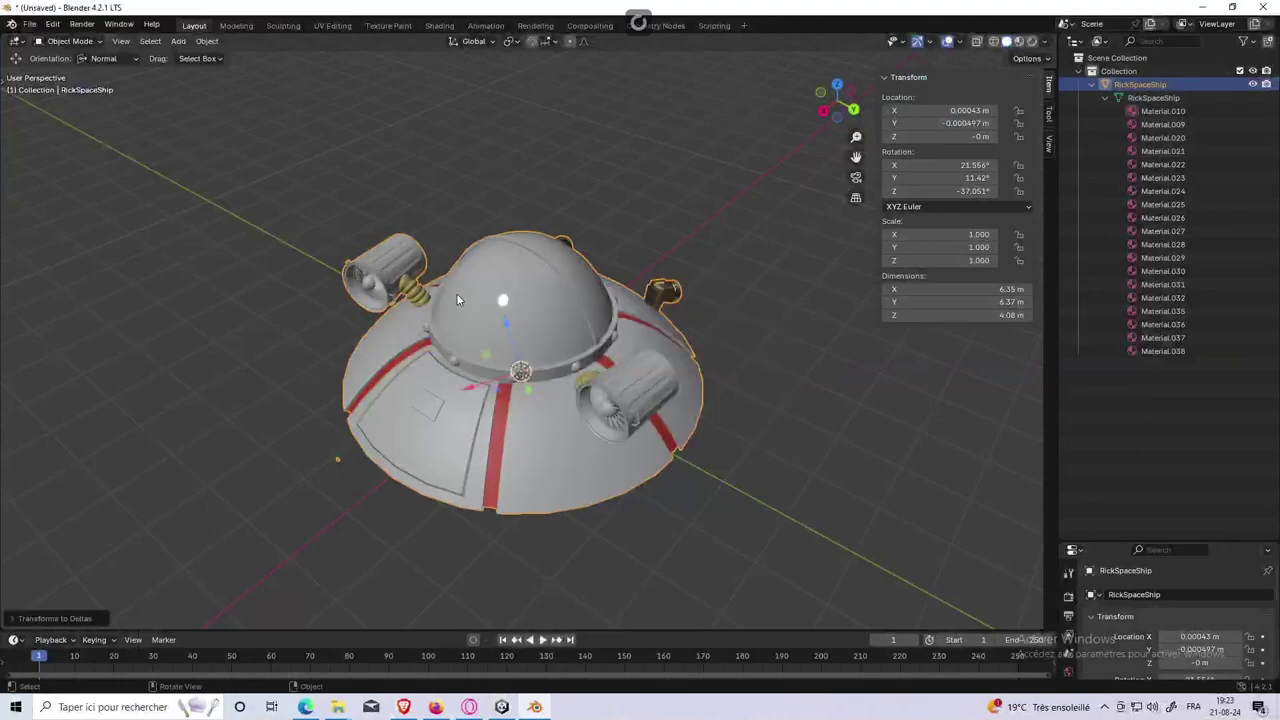
# Step: Apply the saucer's rotation and location so they read 0° and 0 m
pyautogui.press('F3')
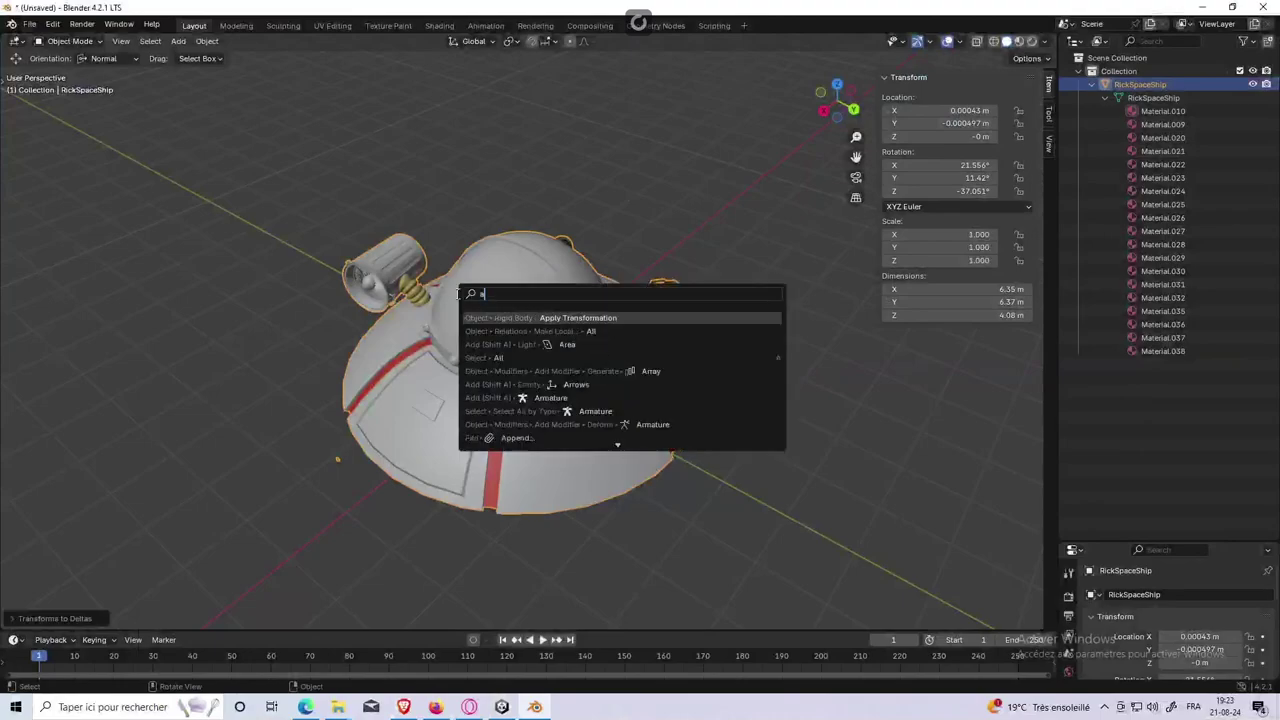
pyautogui.write('apply rota')
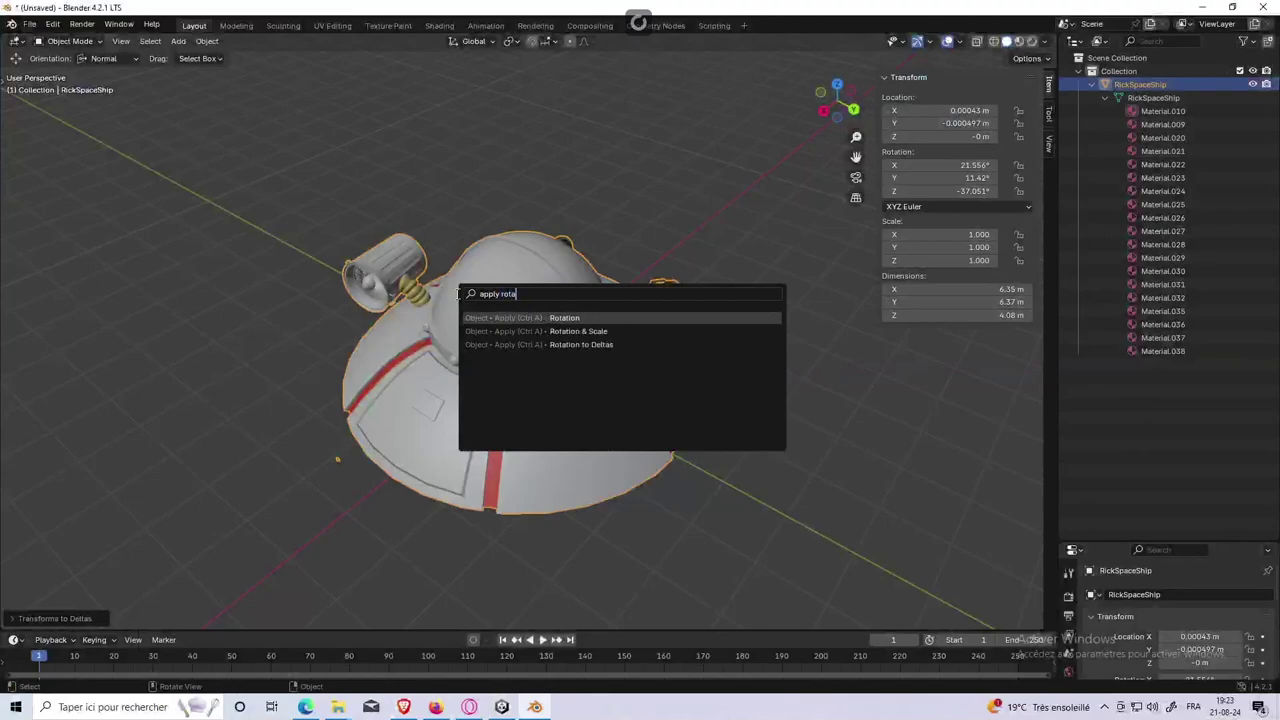
pyautogui.press('Return')
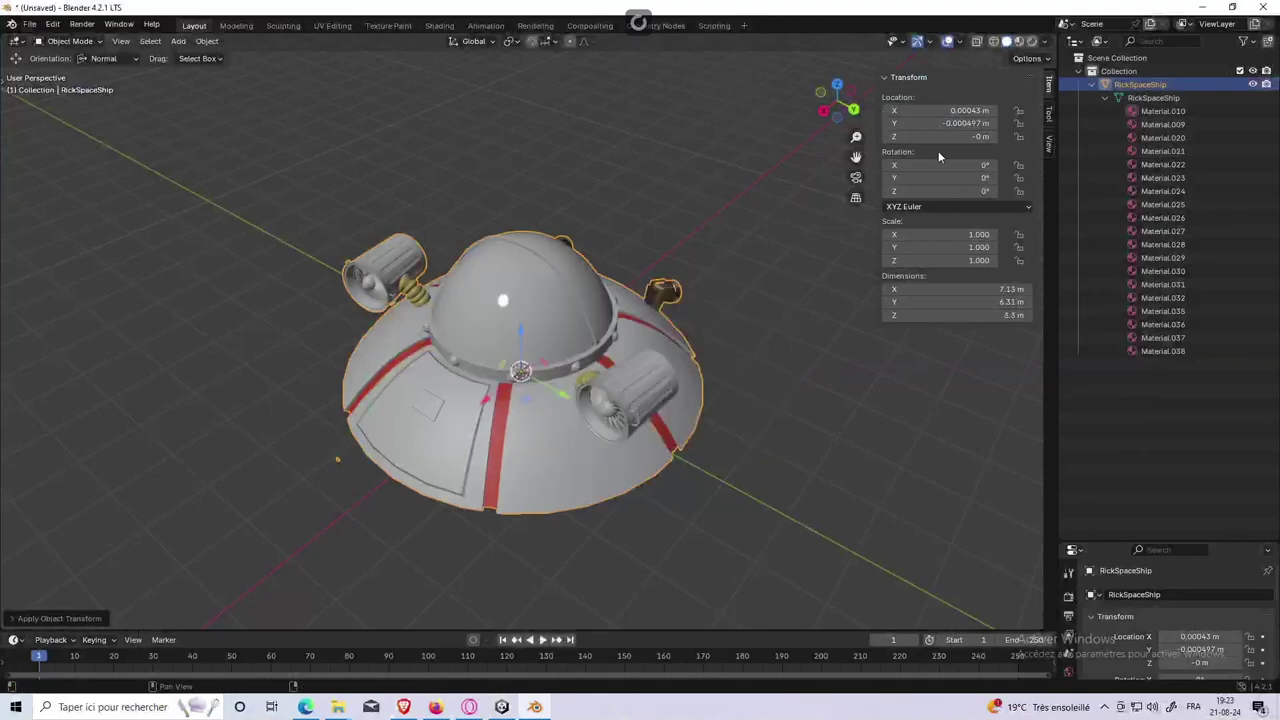
pyautogui.press('F3')
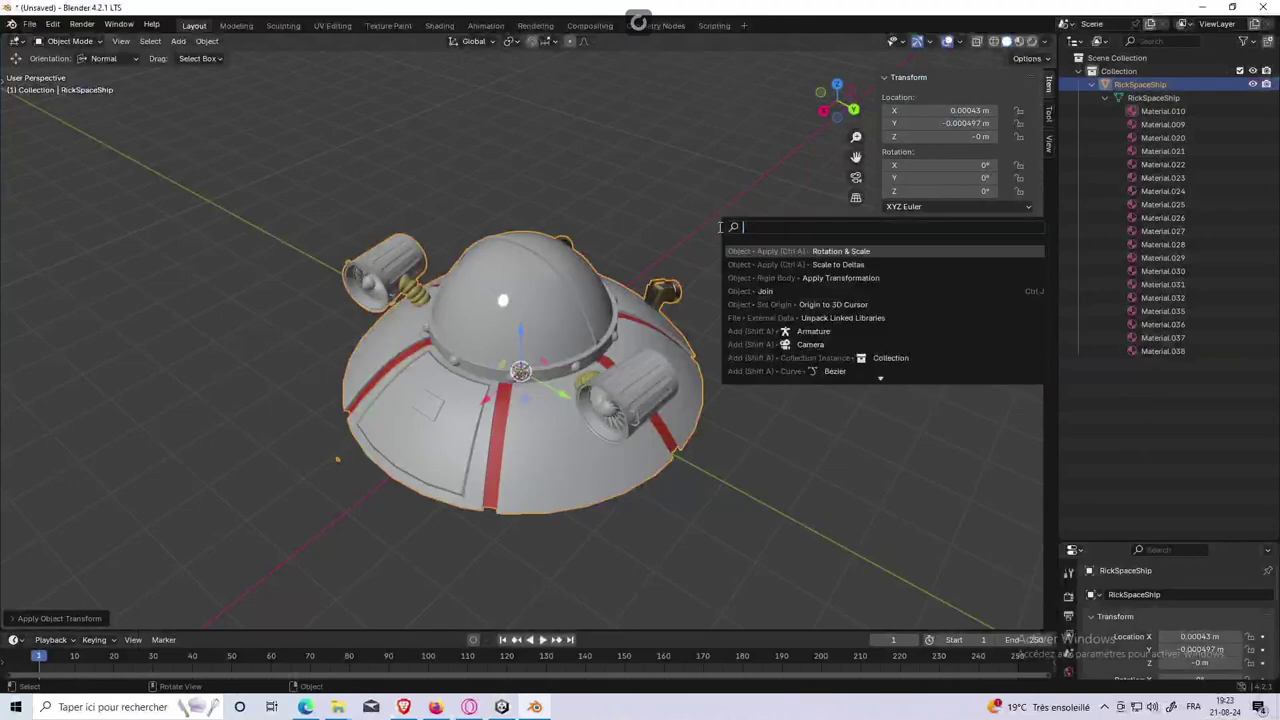
pyautogui.write('apply loca')
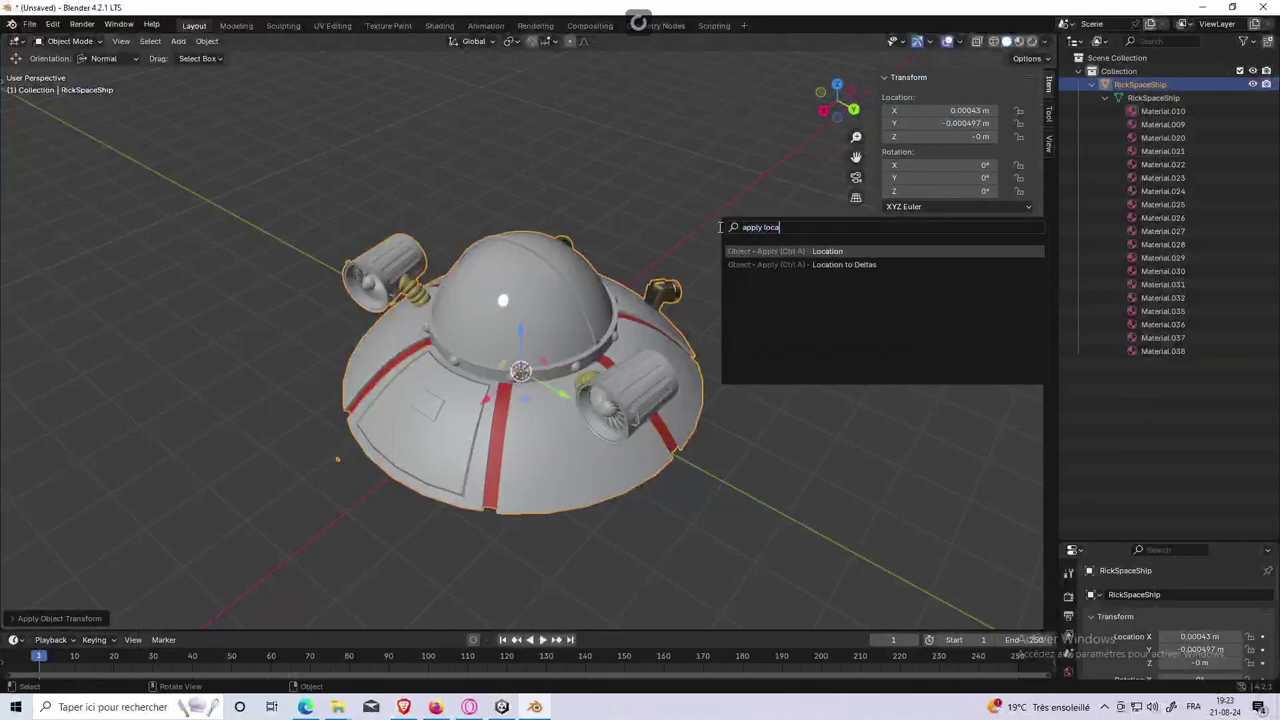
pyautogui.press('Return')
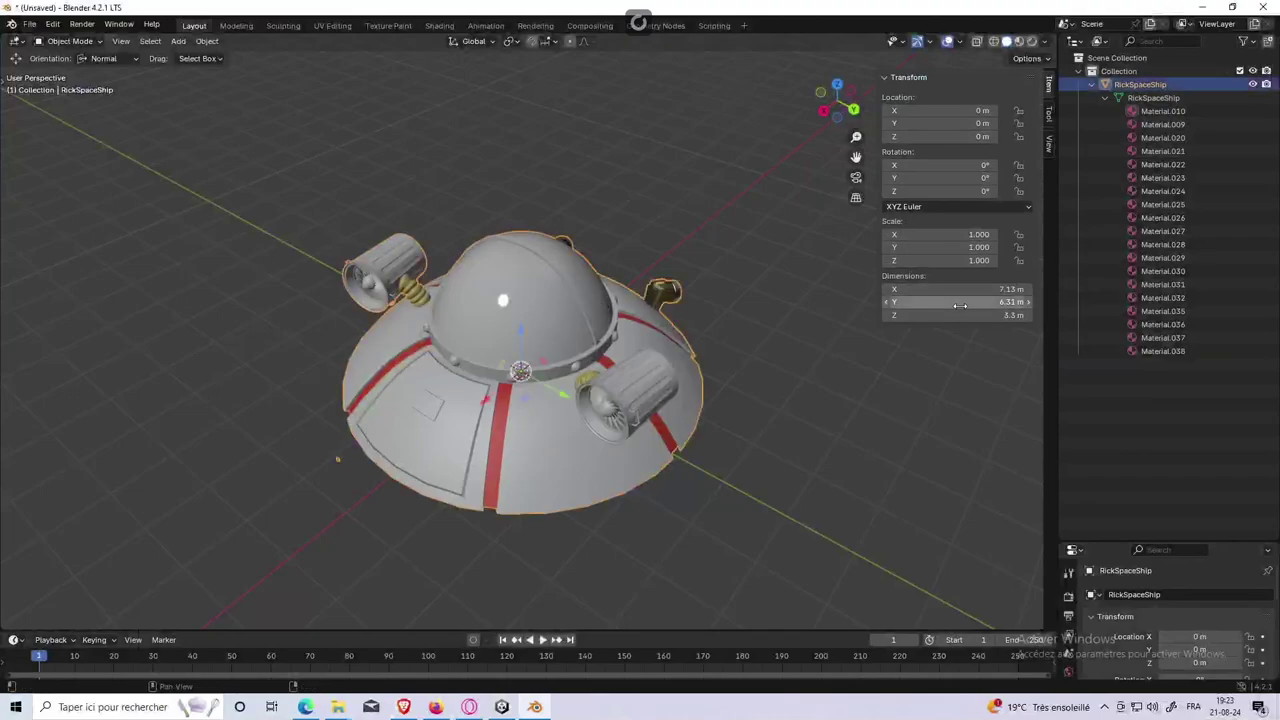
# Step: Apply the saucer's scale again from the apply-scale search results
pyautogui.press('F3')
pyautogui.write('a')
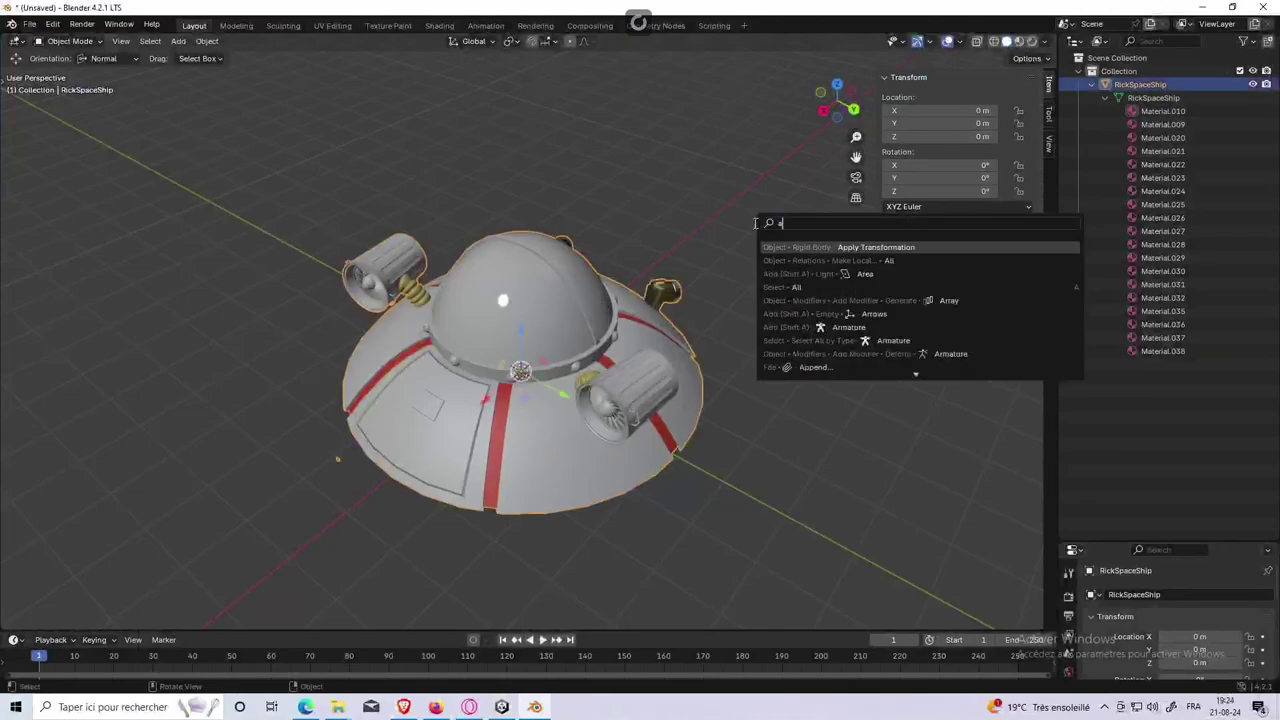
pyautogui.write('pplyscal')
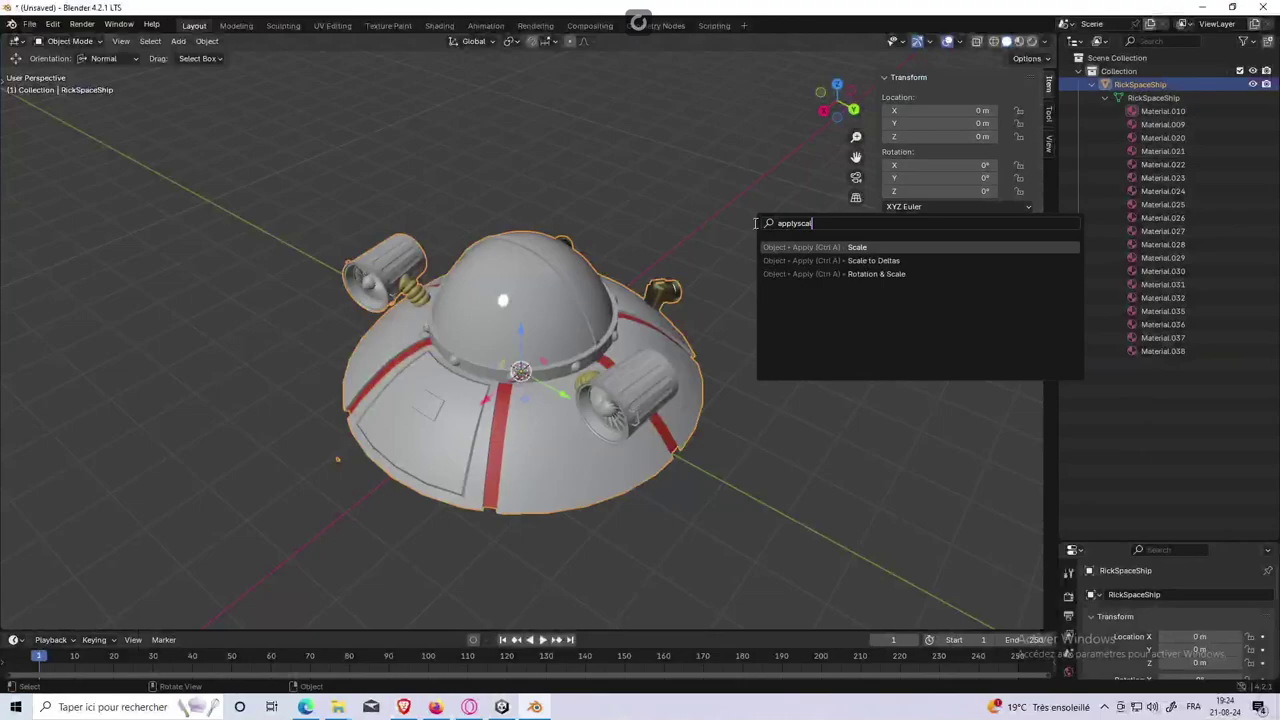
pyautogui.press('Down')
pyautogui.press('Return')
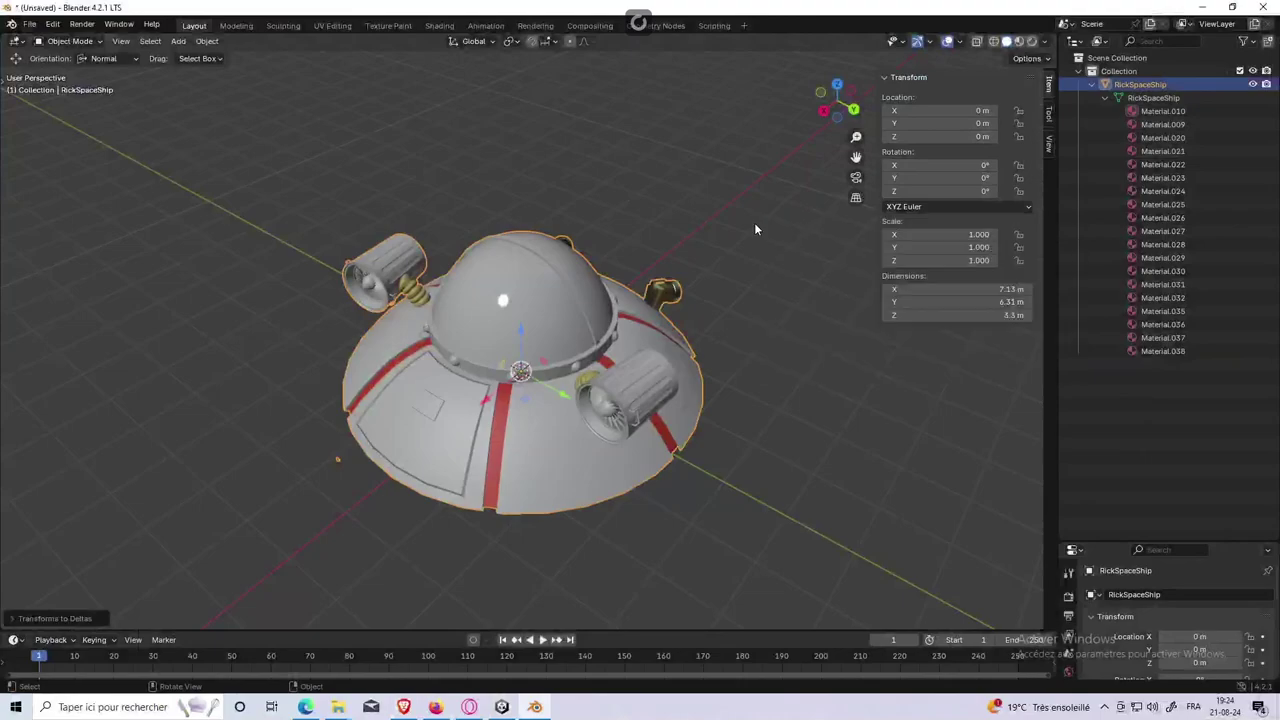
# Step: Dismiss the accidental rename popups and File menu, reapply the scale, then start saving
pyautogui.press('F2')
pyautogui.write('sc')
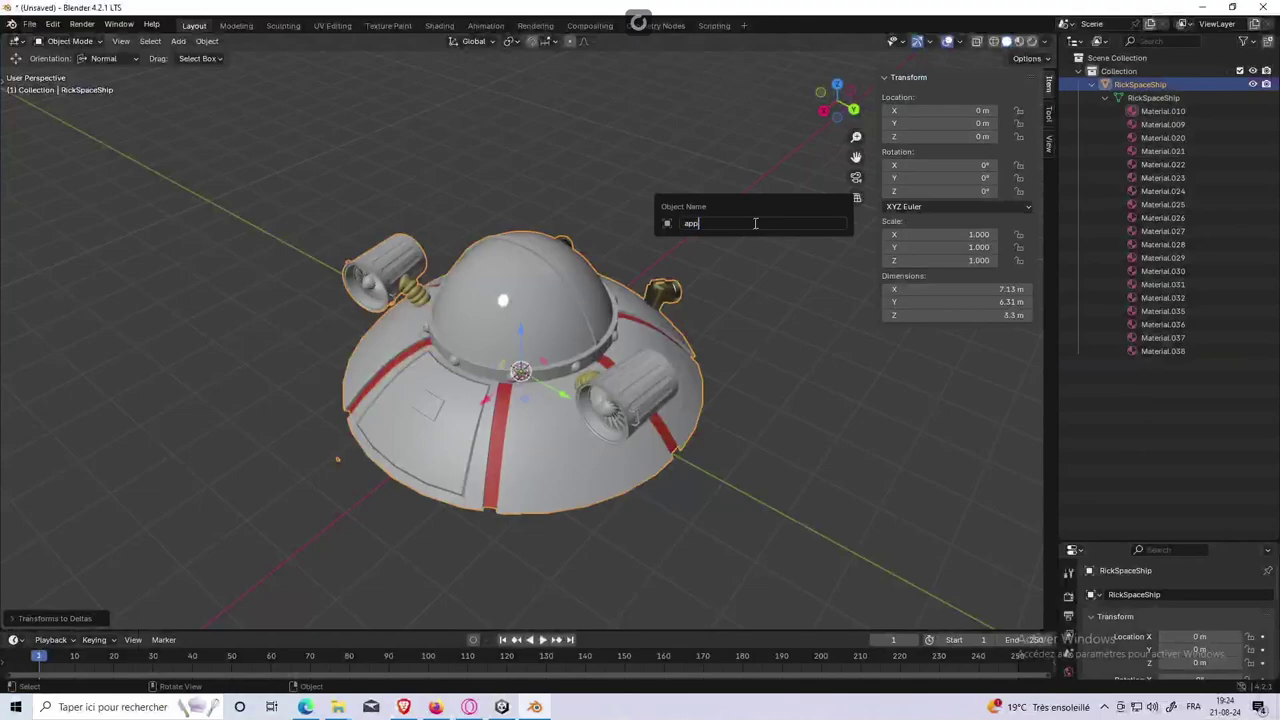
pyautogui.press('Escape')
pyautogui.press('F2')
pyautogui.write('app')
pyautogui.press('Escape')
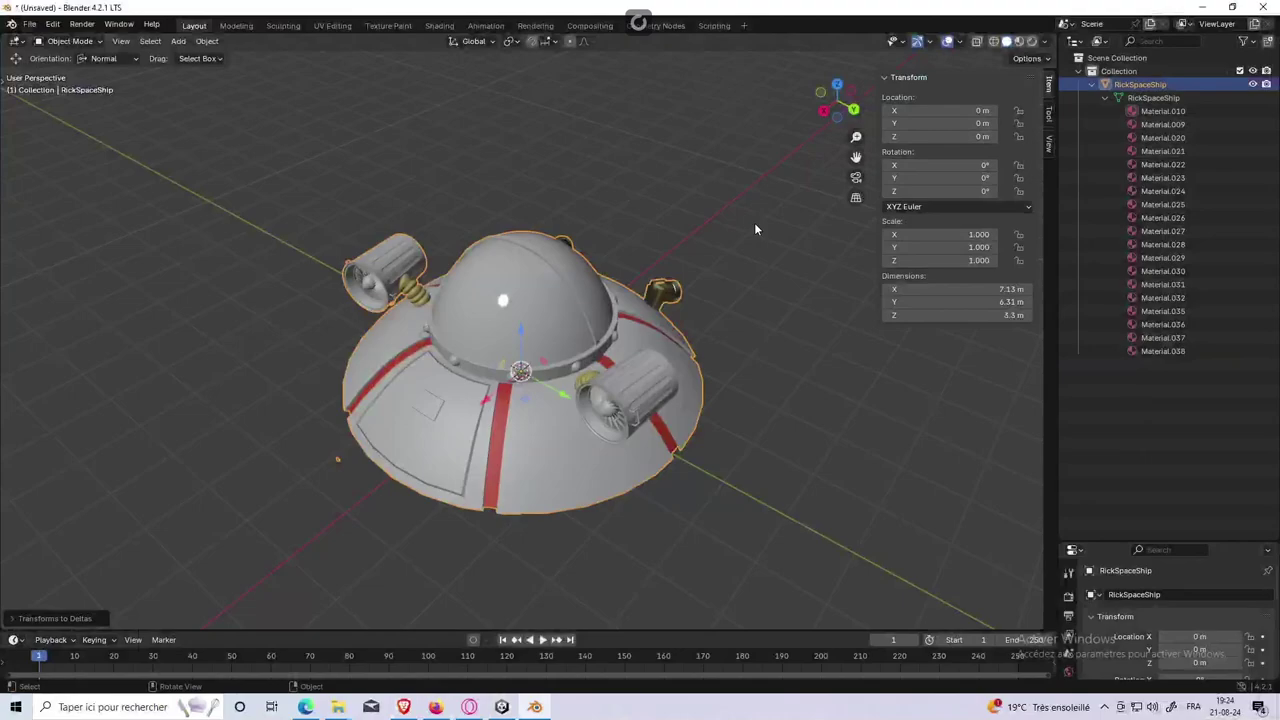
pyautogui.press('F4')
pyautogui.press('Escape')
pyautogui.press('F3')
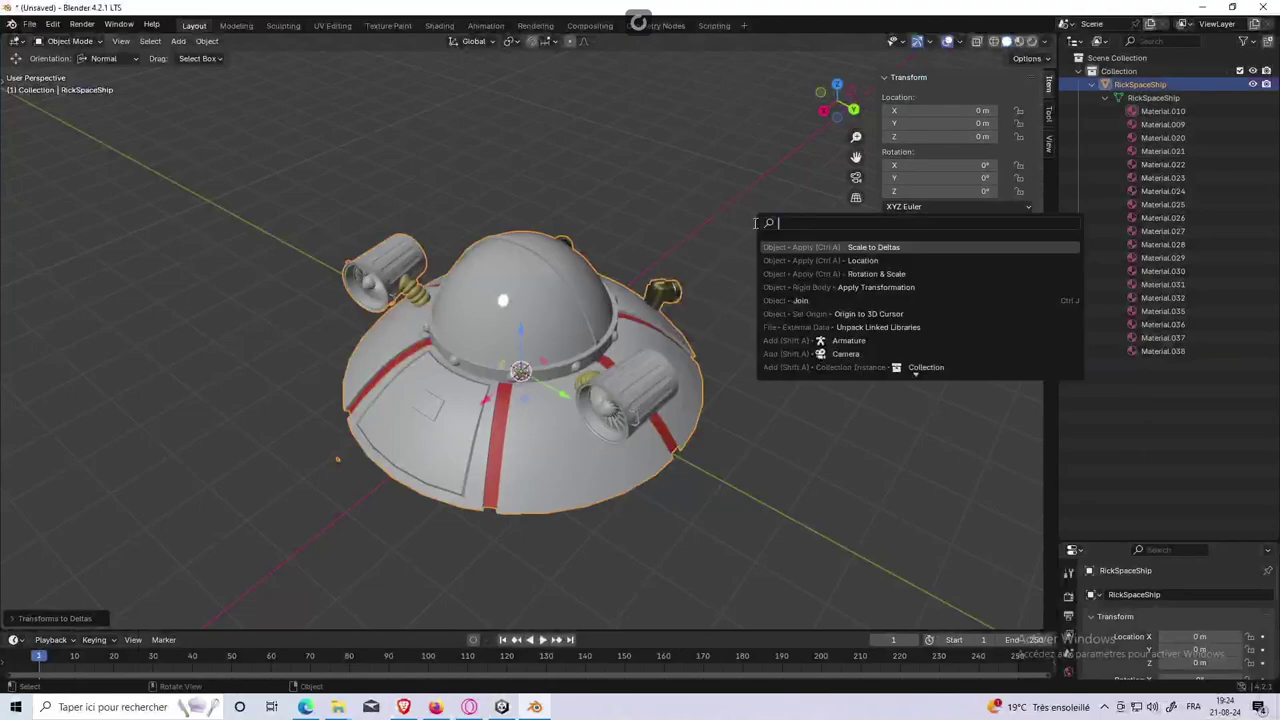
pyautogui.write('apply sc')
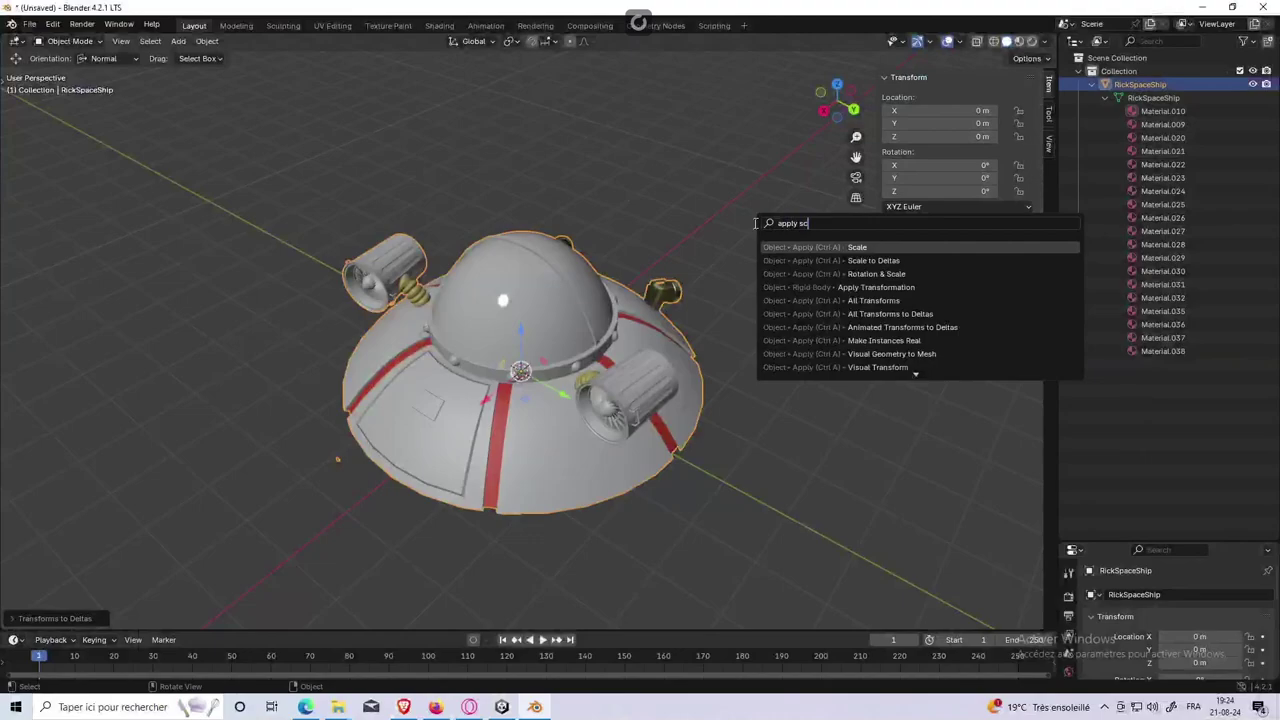
pyautogui.write('al')
pyautogui.press('Return')
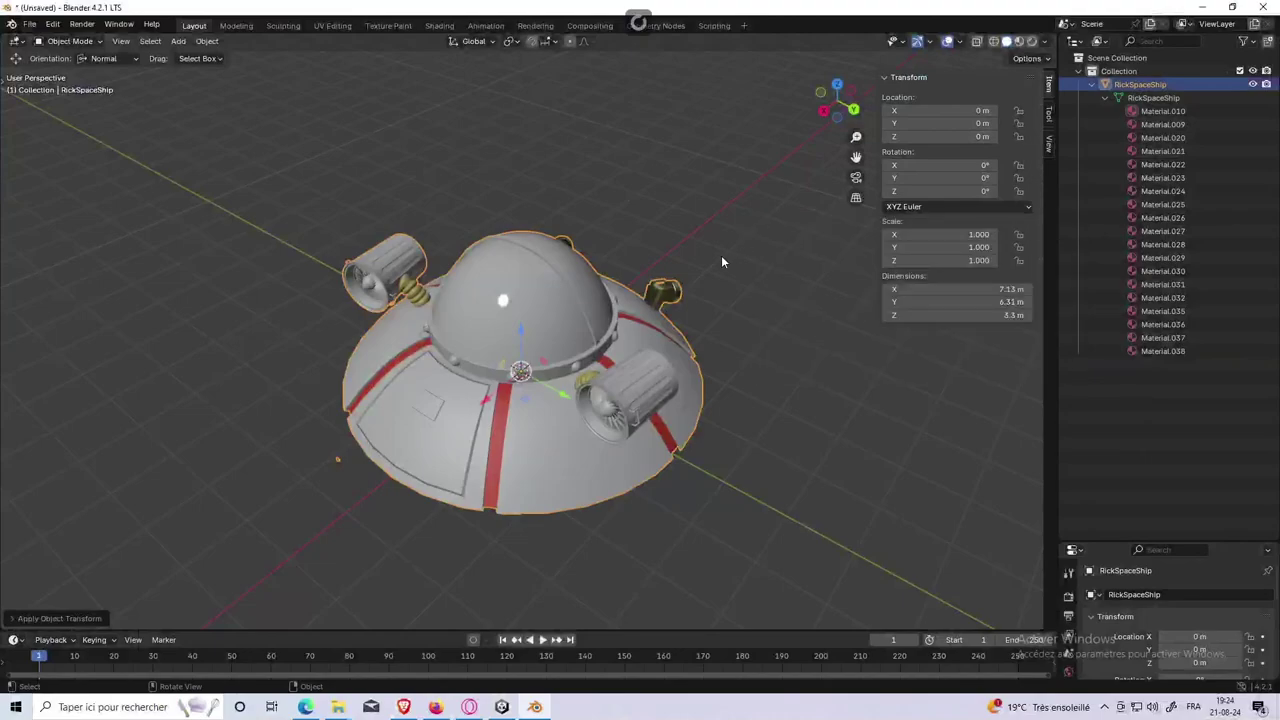
pyautogui.hotkey('ctrl', 's')
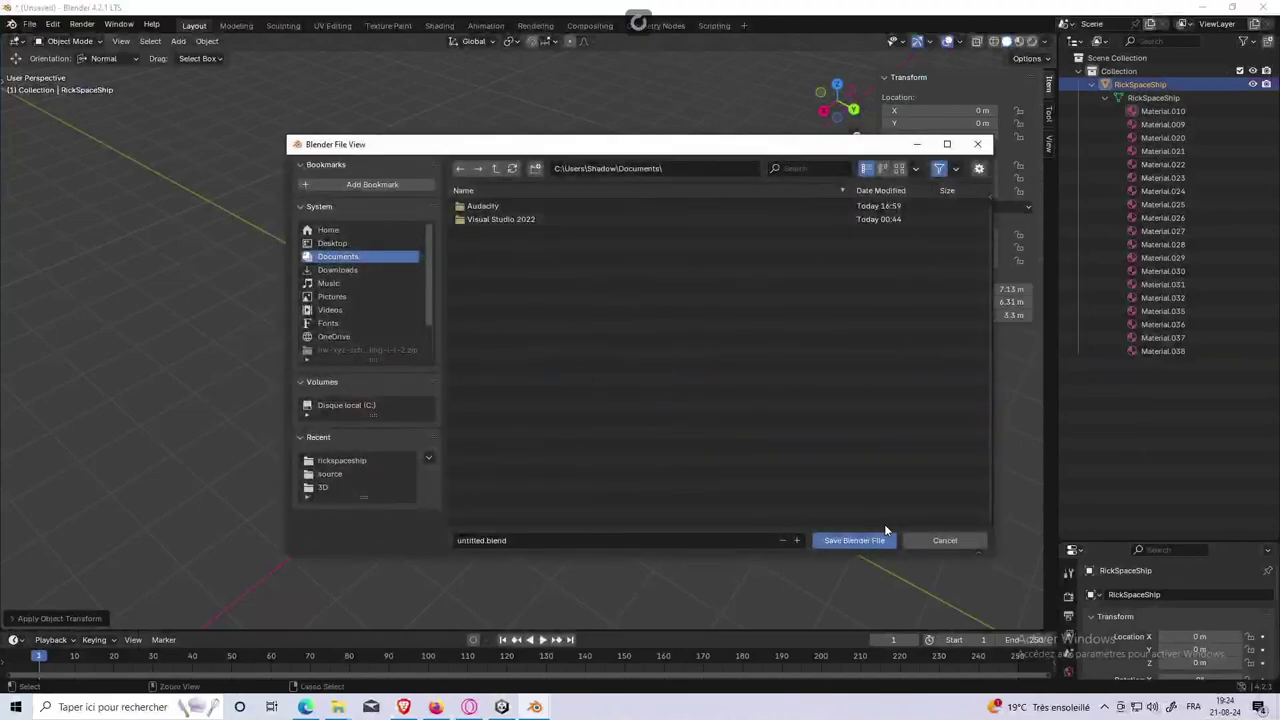
# Step: Cancel the save, view the saucer from the front, and enter Edit Mode
pyautogui.click(945, 540)
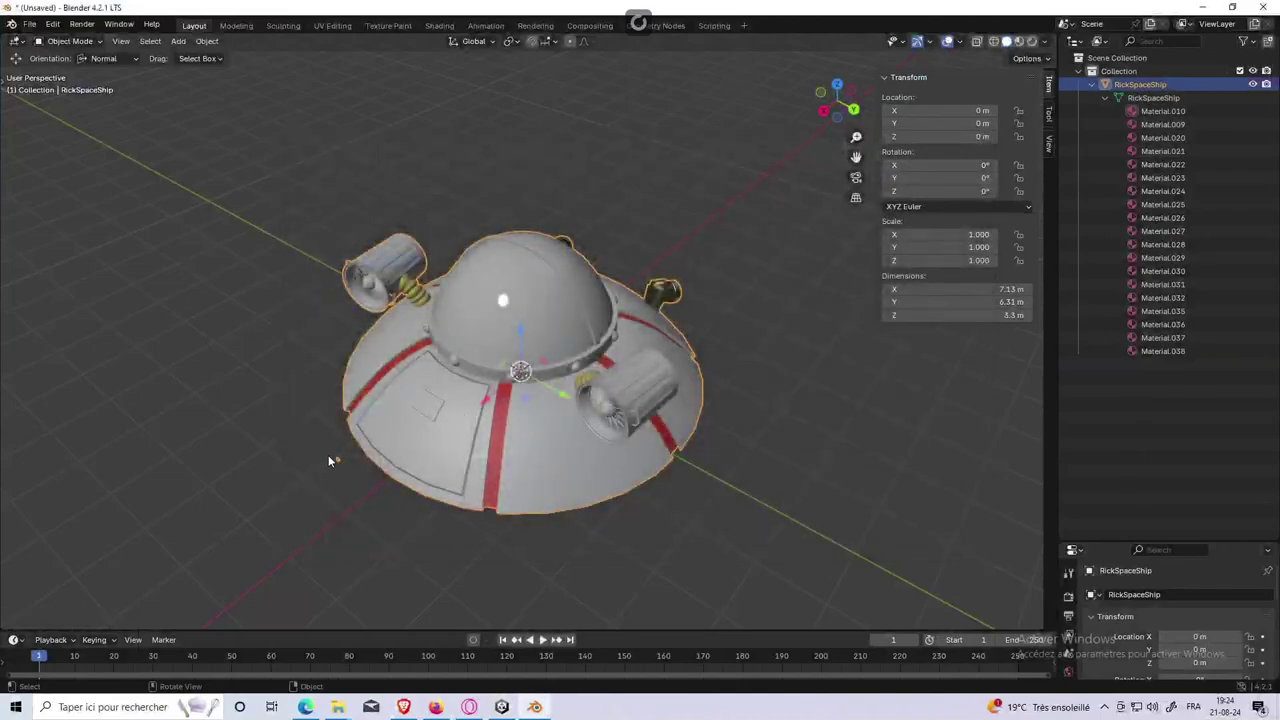
pyautogui.scroll(3, 369, 446)
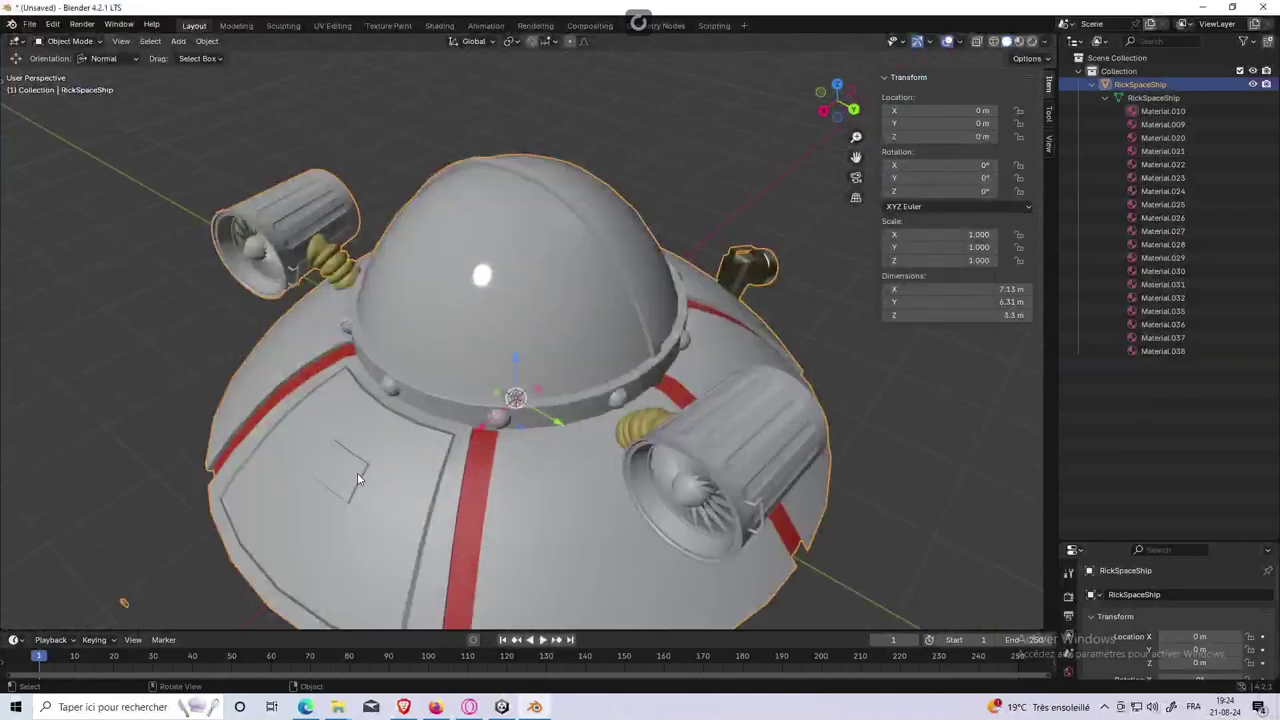
pyautogui.moveTo(357, 472)
pyautogui.mouseDown(button='middle')
pyautogui.moveTo(426, 385)
pyautogui.moveTo(406, 433)
pyautogui.moveTo(280, 430)
pyautogui.mouseUp(button='middle')
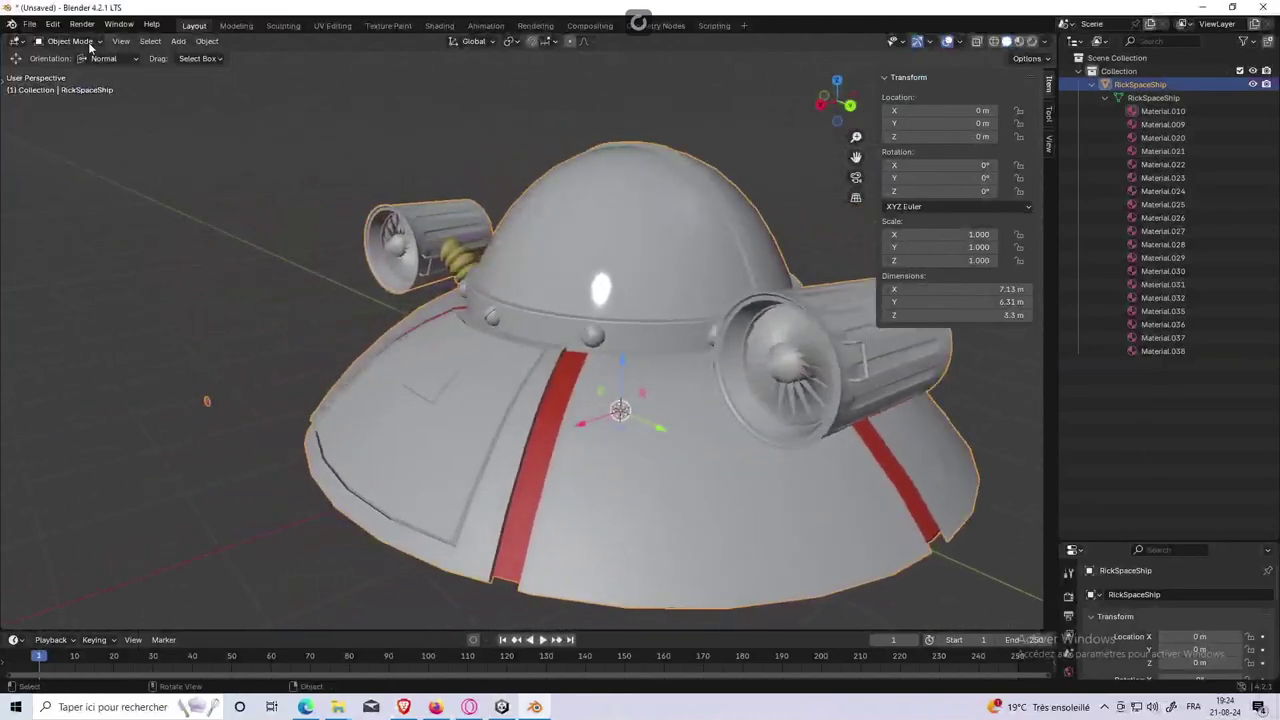
pyautogui.click(89, 47)
pyautogui.click(92, 78)
# Step: Clear the mesh selection and dismiss the stray context menus
pyautogui.click(259, 474)
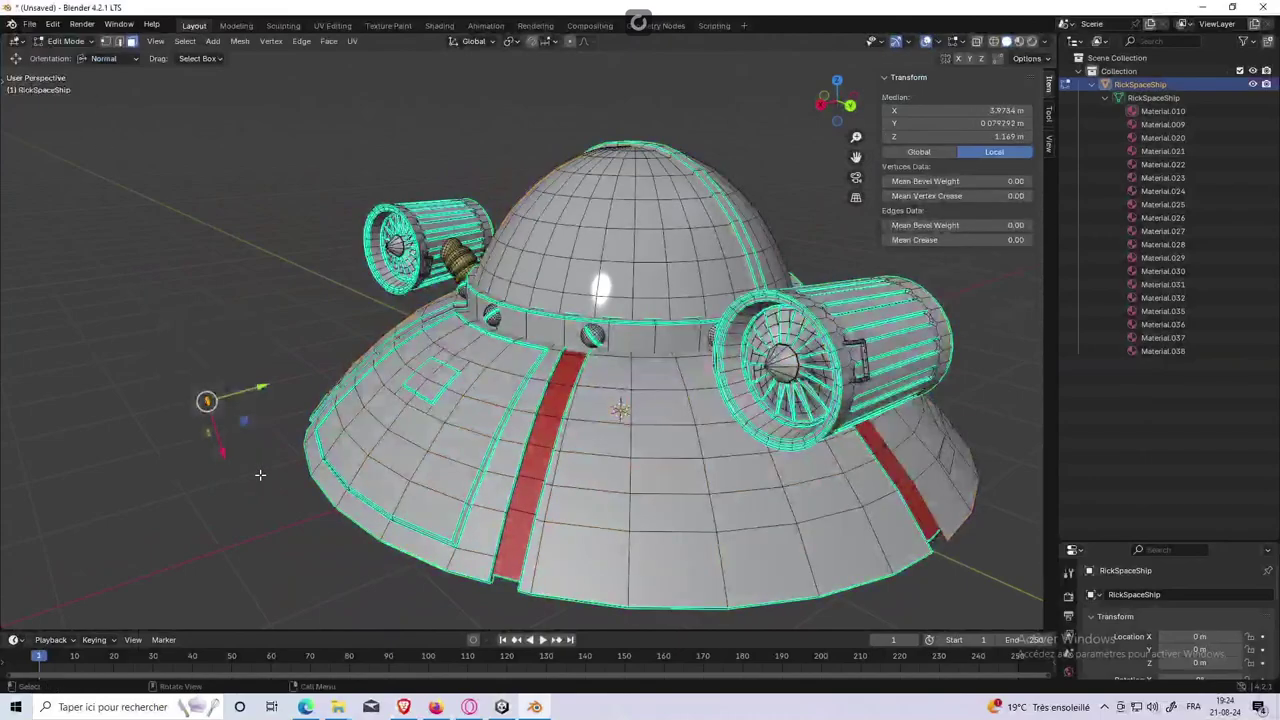
pyautogui.rightClick(259, 474)
pyautogui.click(250, 483)
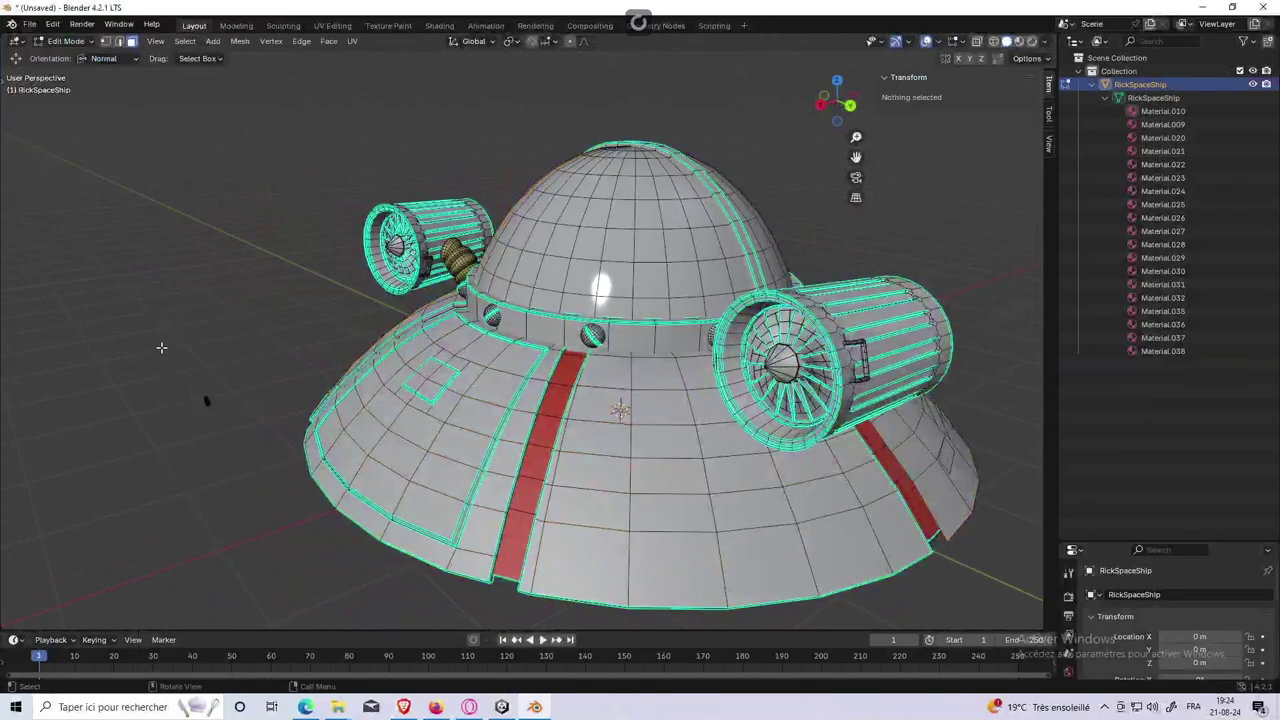
pyautogui.rightClick(161, 347)
pyautogui.click(206, 397)
pyautogui.click(287, 294)
# Step: In wireframe shading, box-select the stray vertices left of the ship and delete them
pyautogui.press('z')
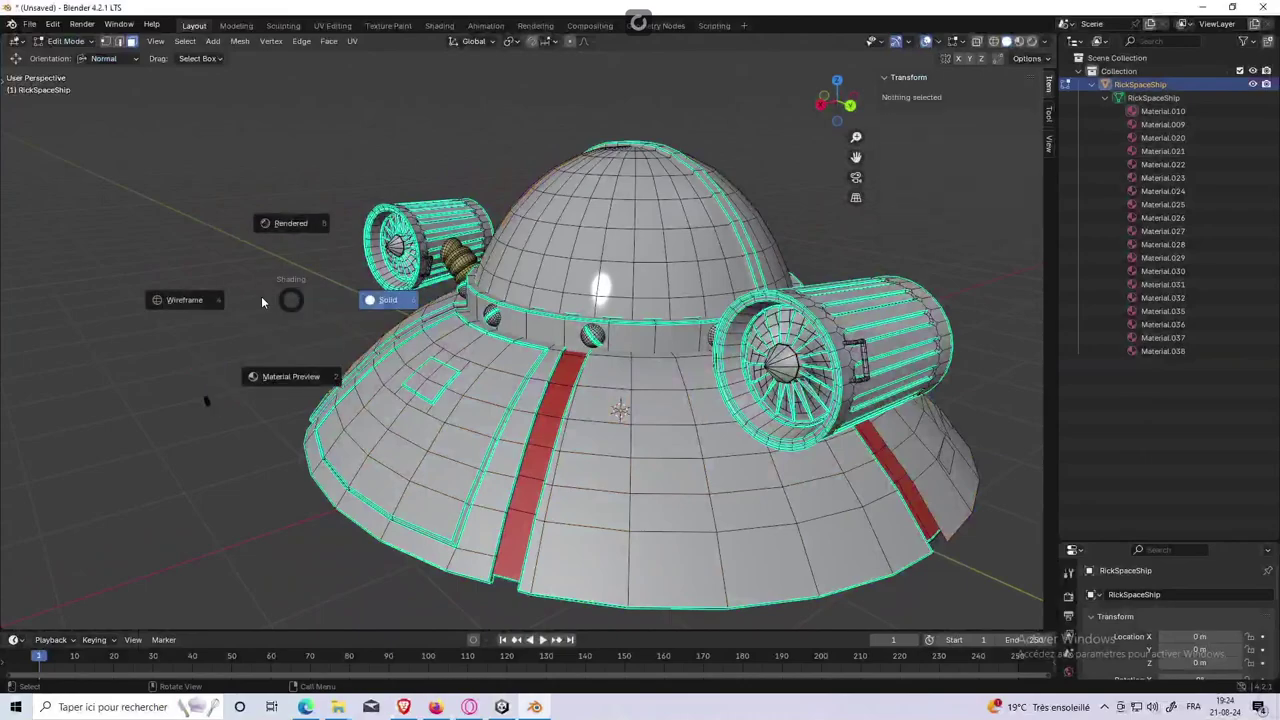
pyautogui.click(193, 300)
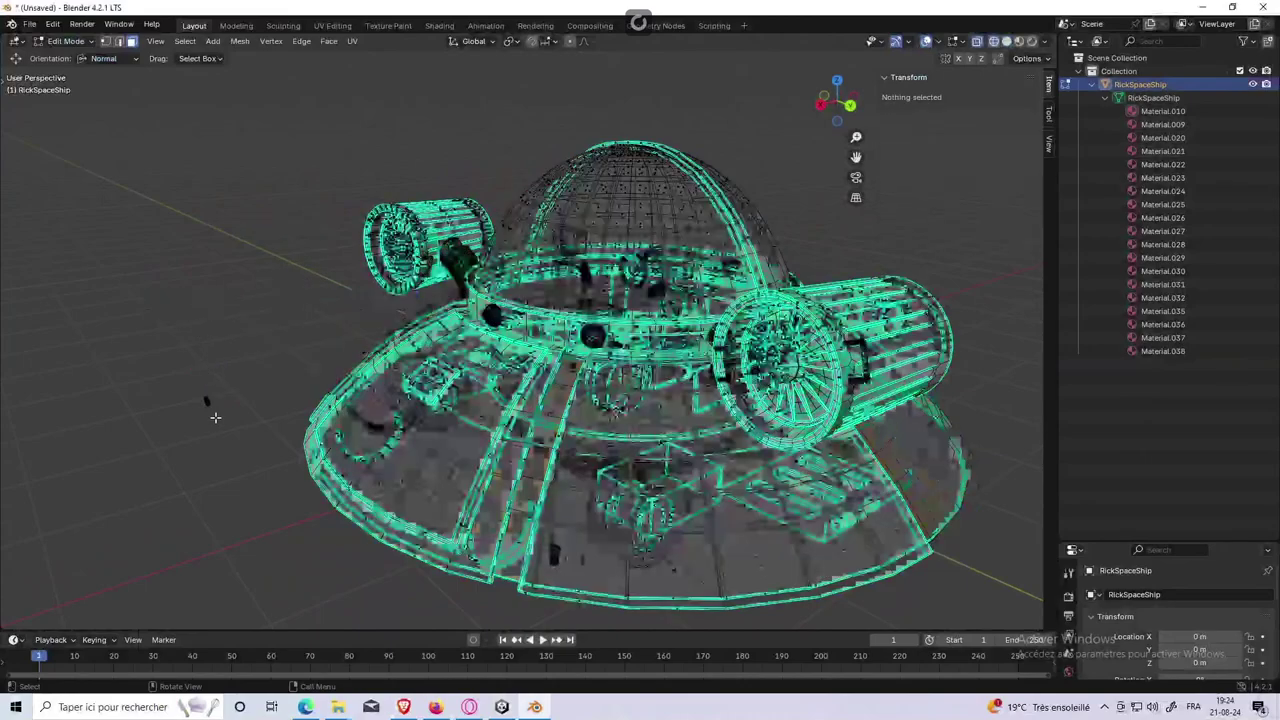
pyautogui.moveTo(86, 204); pyautogui.dragTo(263, 482)
pyautogui.press('x')
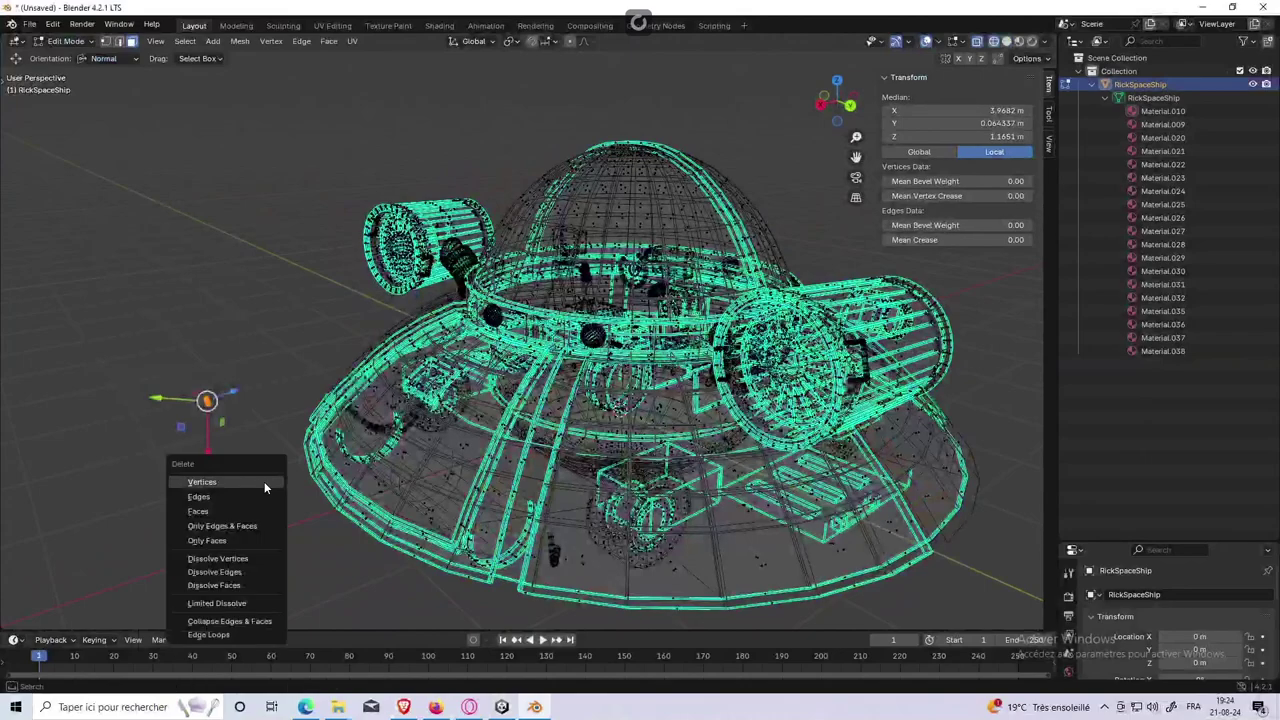
pyautogui.click(246, 487)
# Step: Return to solid shading and Object Mode
pyautogui.press('z')
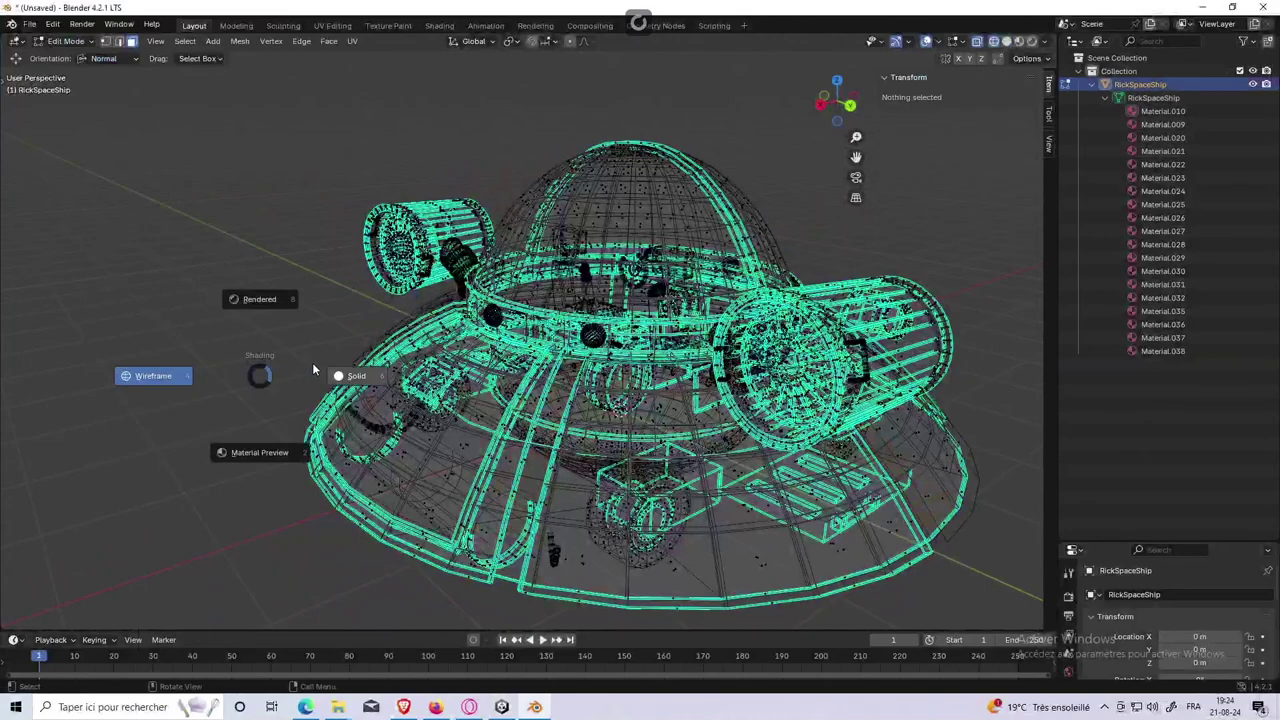
pyautogui.click(360, 374)
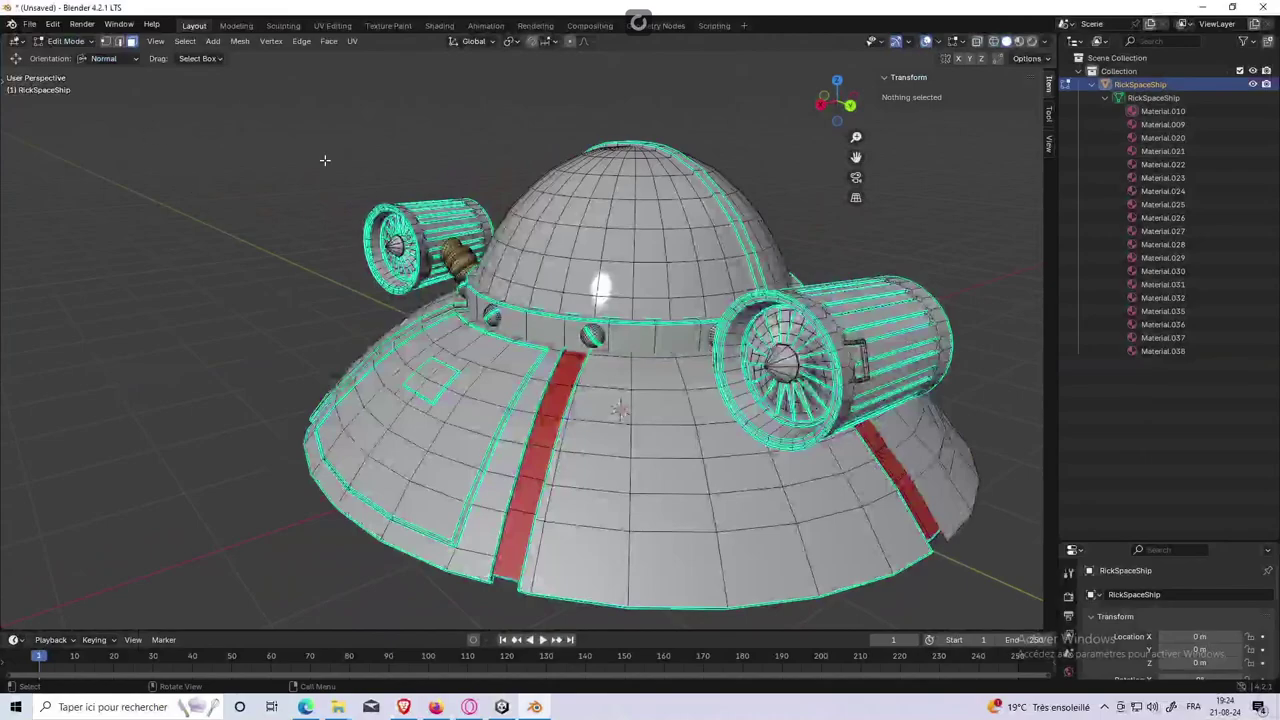
pyautogui.click(65, 41)
pyautogui.click(62, 56)
# Step: Overwrite RickSpaceShipo.fbx with an FBX export of the cleaned saucer and bring Unity forward
pyautogui.scroll(-5, 396, 218)
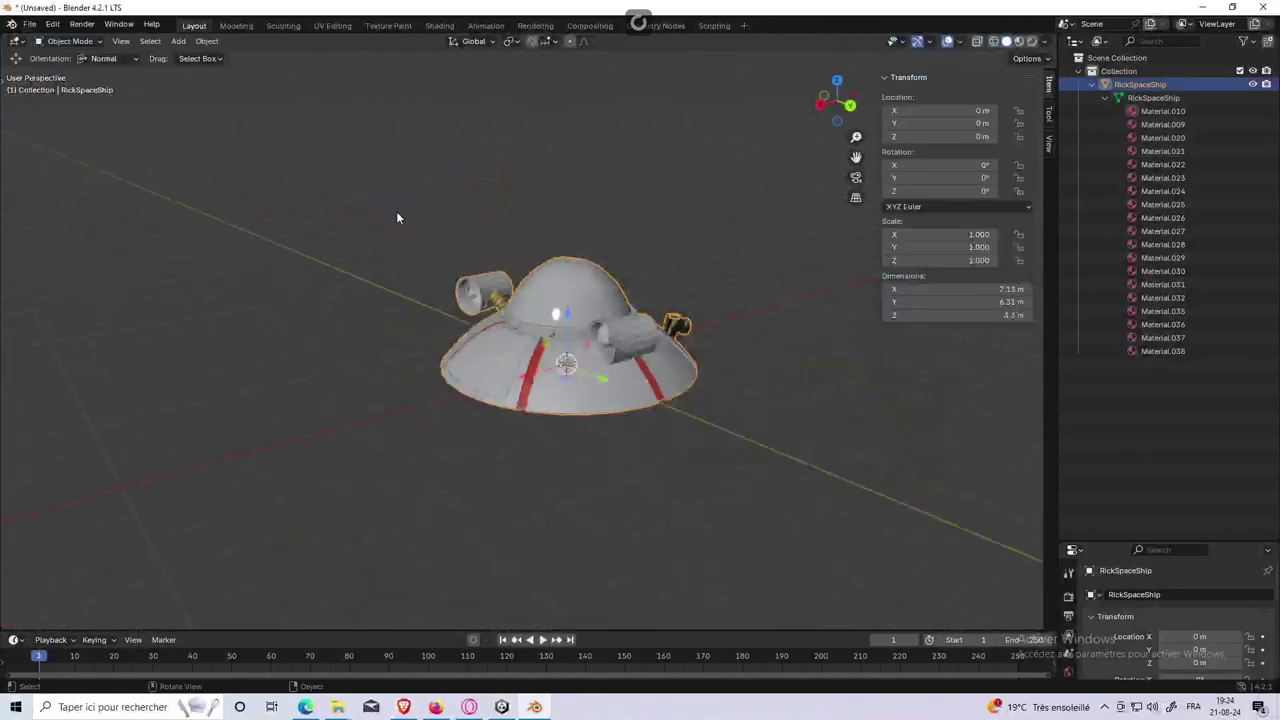
pyautogui.click(28, 26)
pyautogui.moveTo(52, 227)
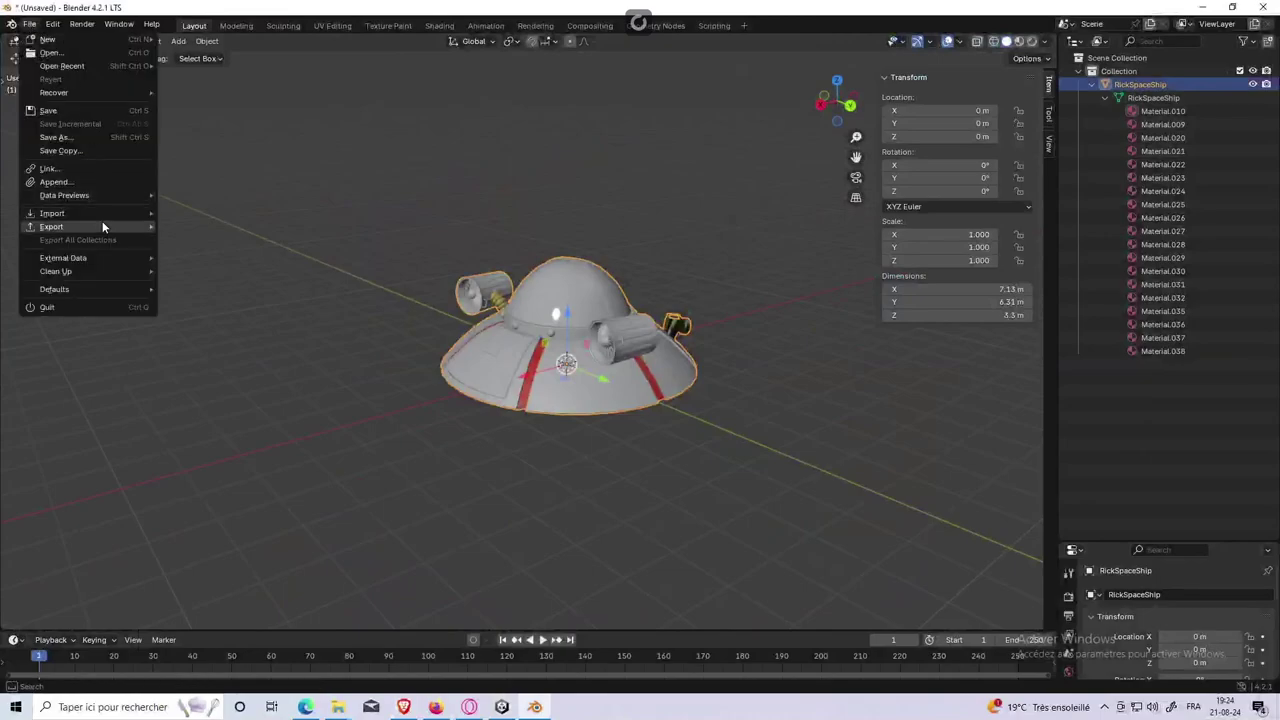
pyautogui.click(234, 342)
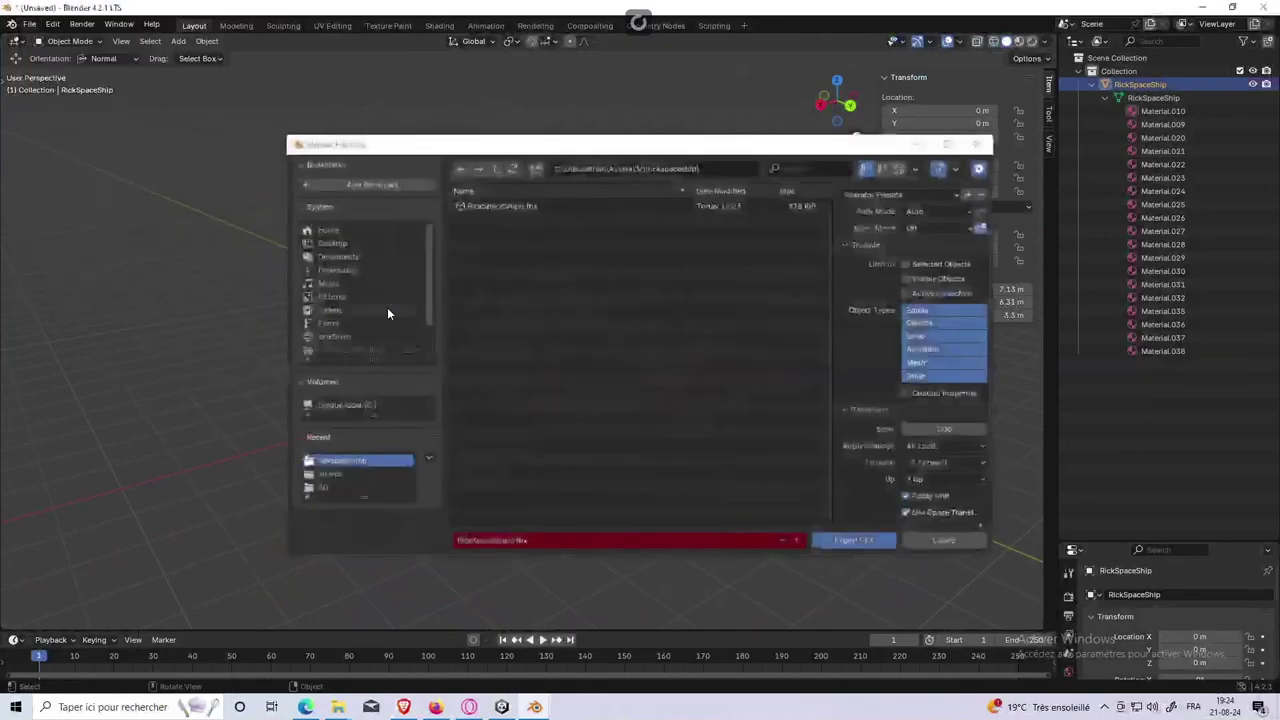
pyautogui.click(853, 540)
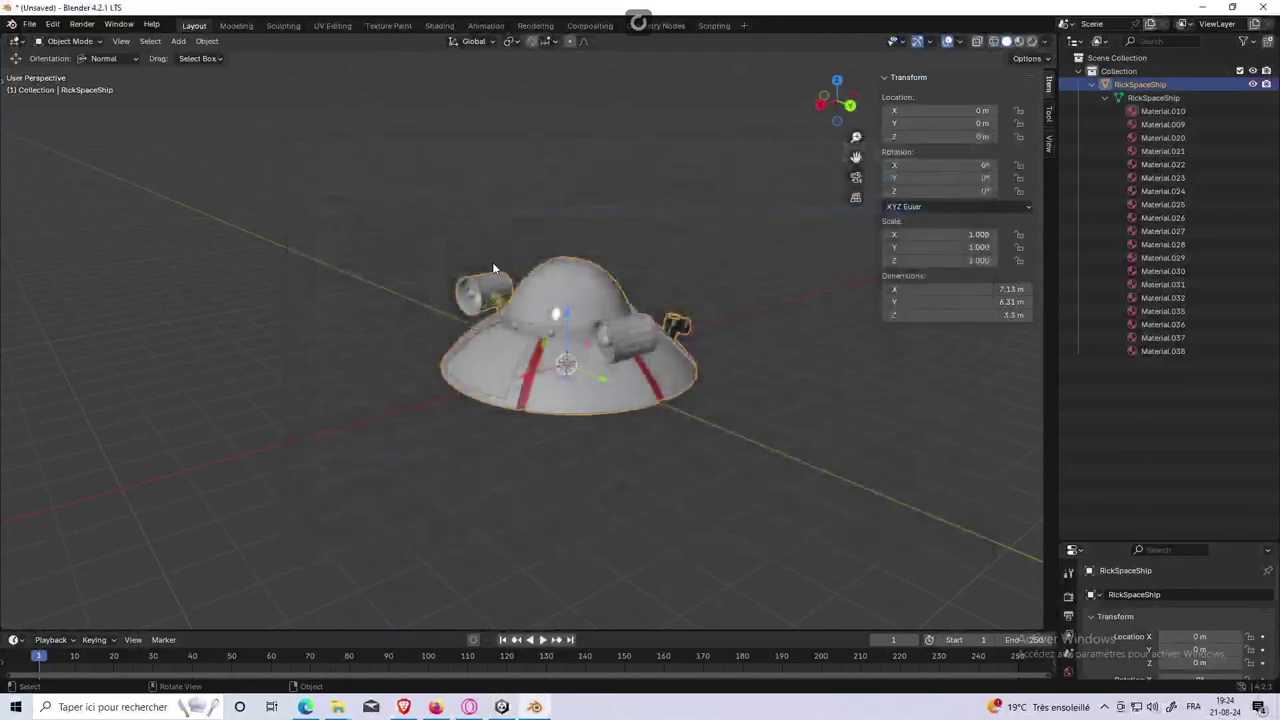
pyautogui.hotkey('alt', 'Tab')
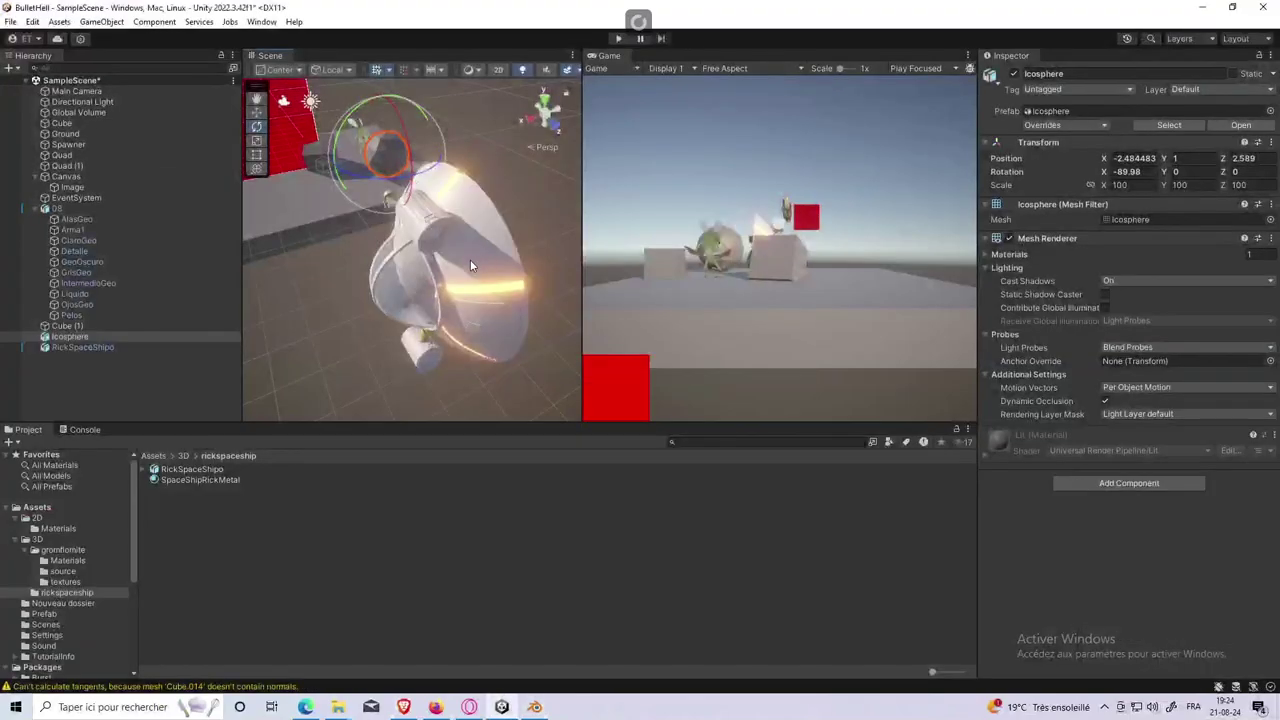
# Step: Select RickSpaceShipo in Unity's Hierarchy and flip between Unity and Blender to compare the models
pyautogui.click(402, 275)
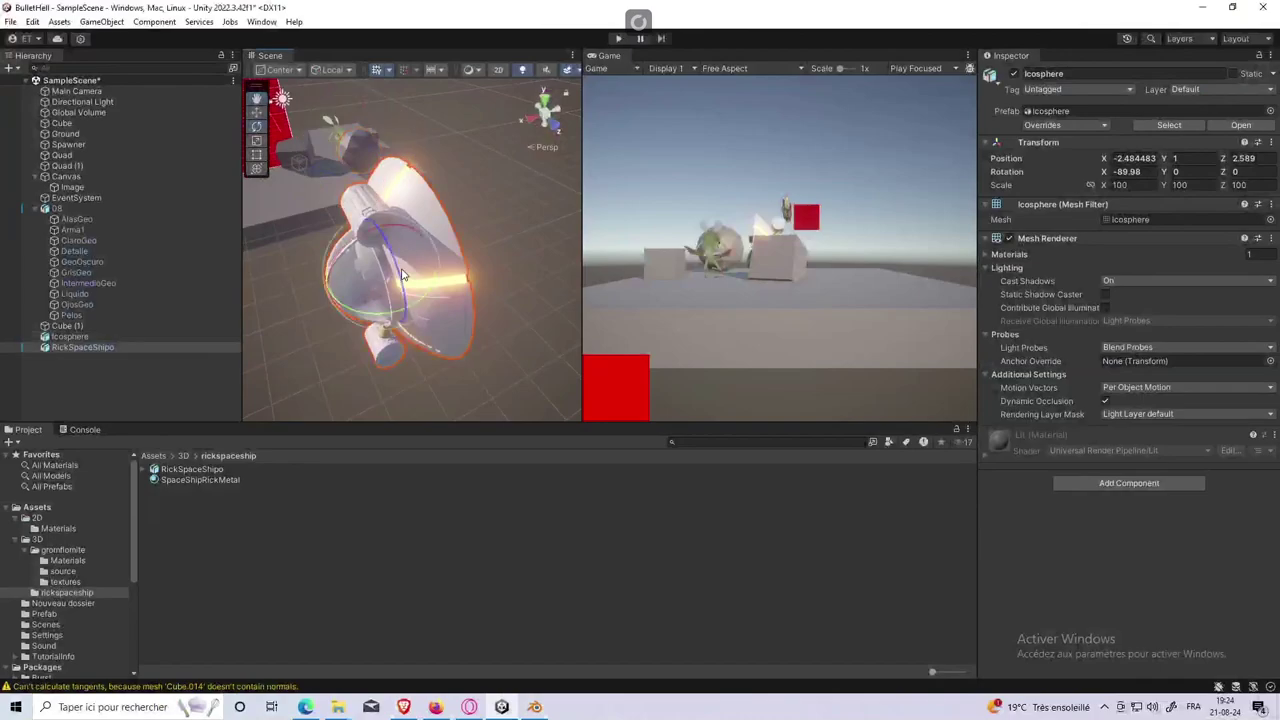
pyautogui.hotkey('alt', 'Tab')
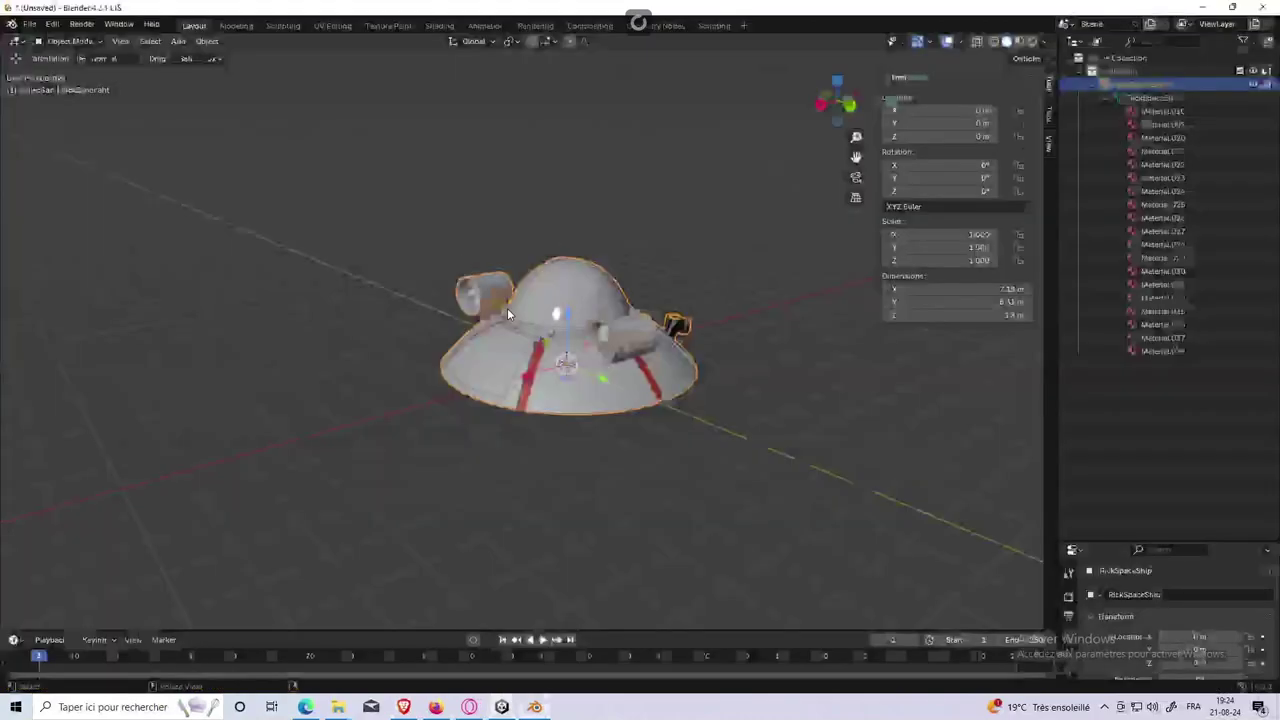
pyautogui.hotkey('alt', 'Tab')
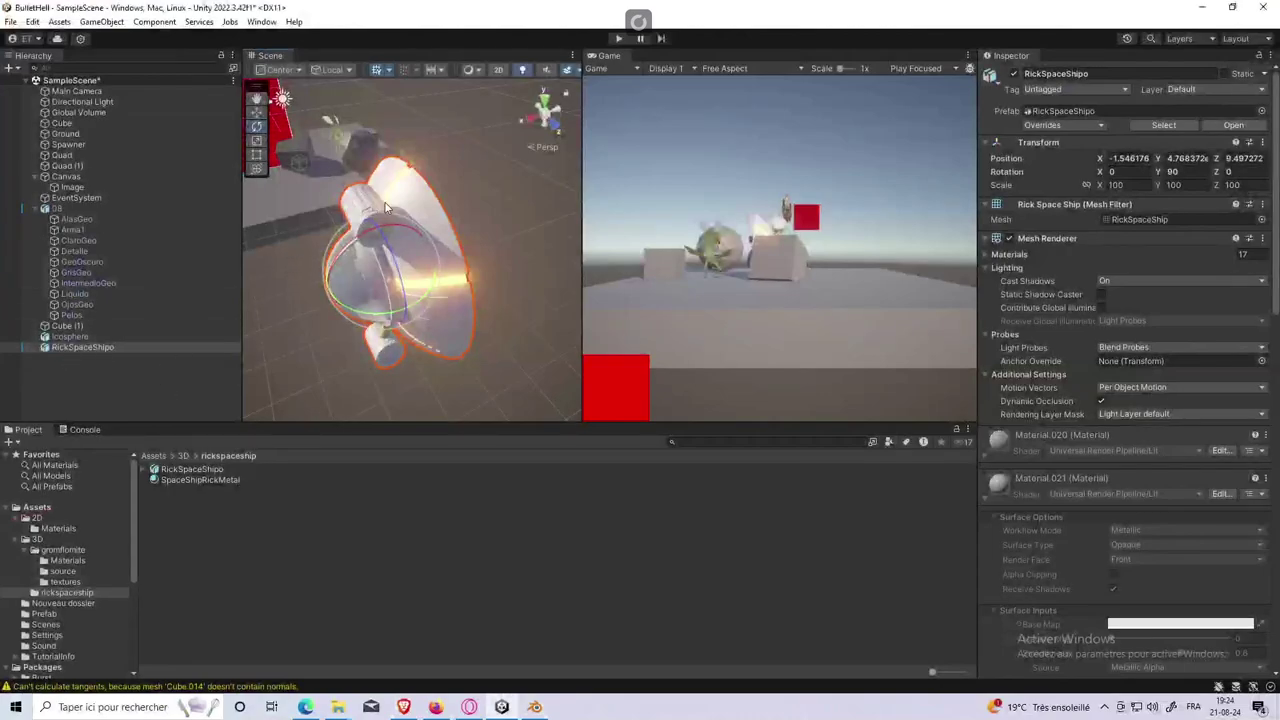
pyautogui.hotkey('alt', 'Tab')
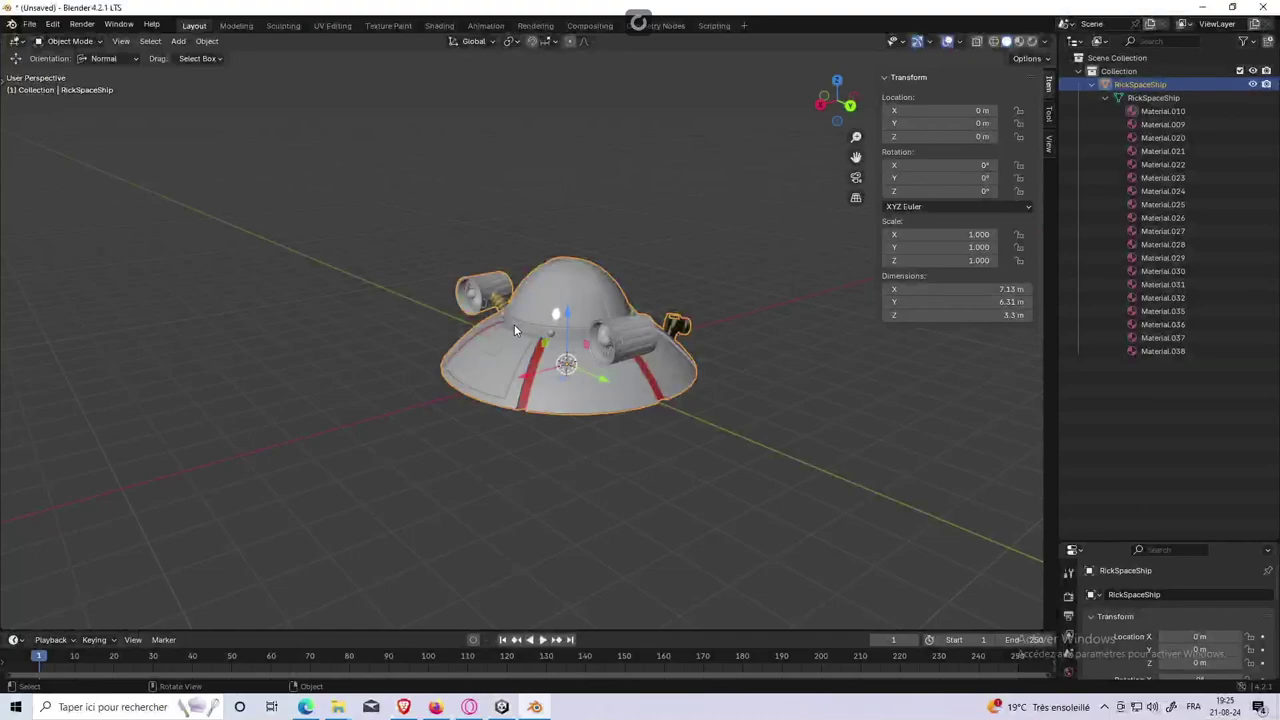
pyautogui.hotkey('alt', 'Tab')
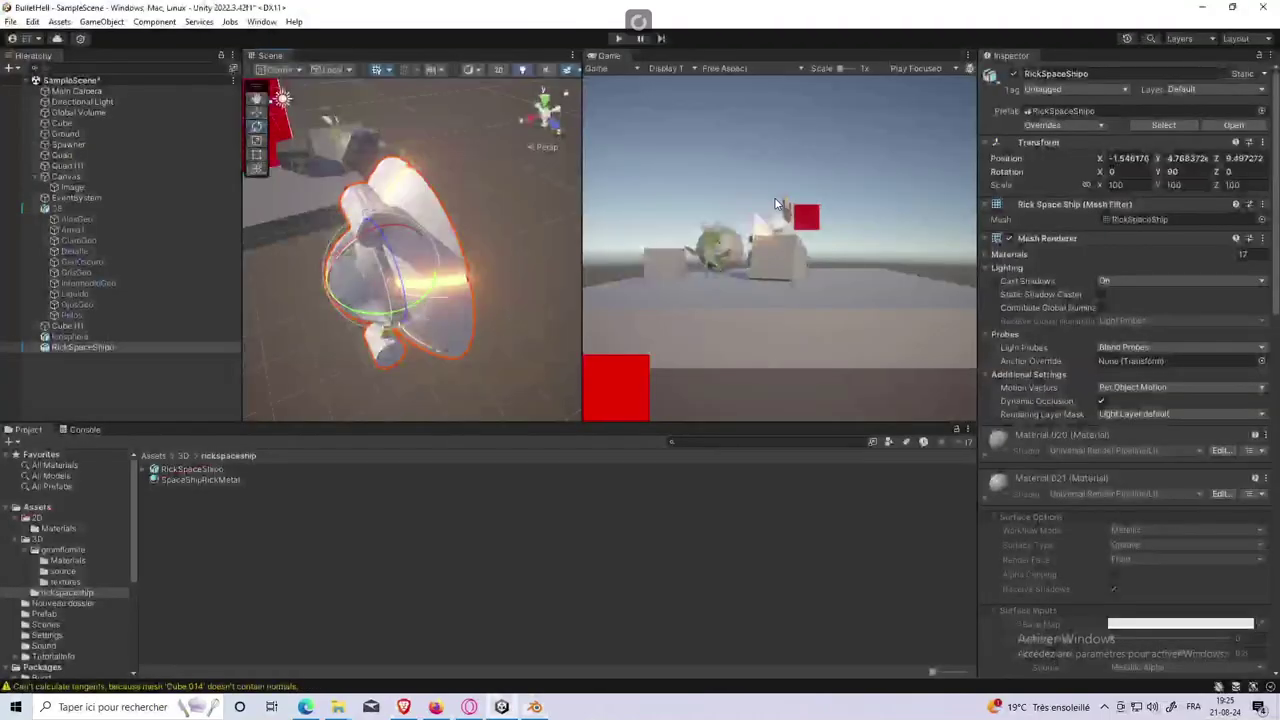
pyautogui.hotkey('alt', 'Tab')
pyautogui.hotkey('alt', 'Tab')
pyautogui.hotkey('alt', 'Tab')
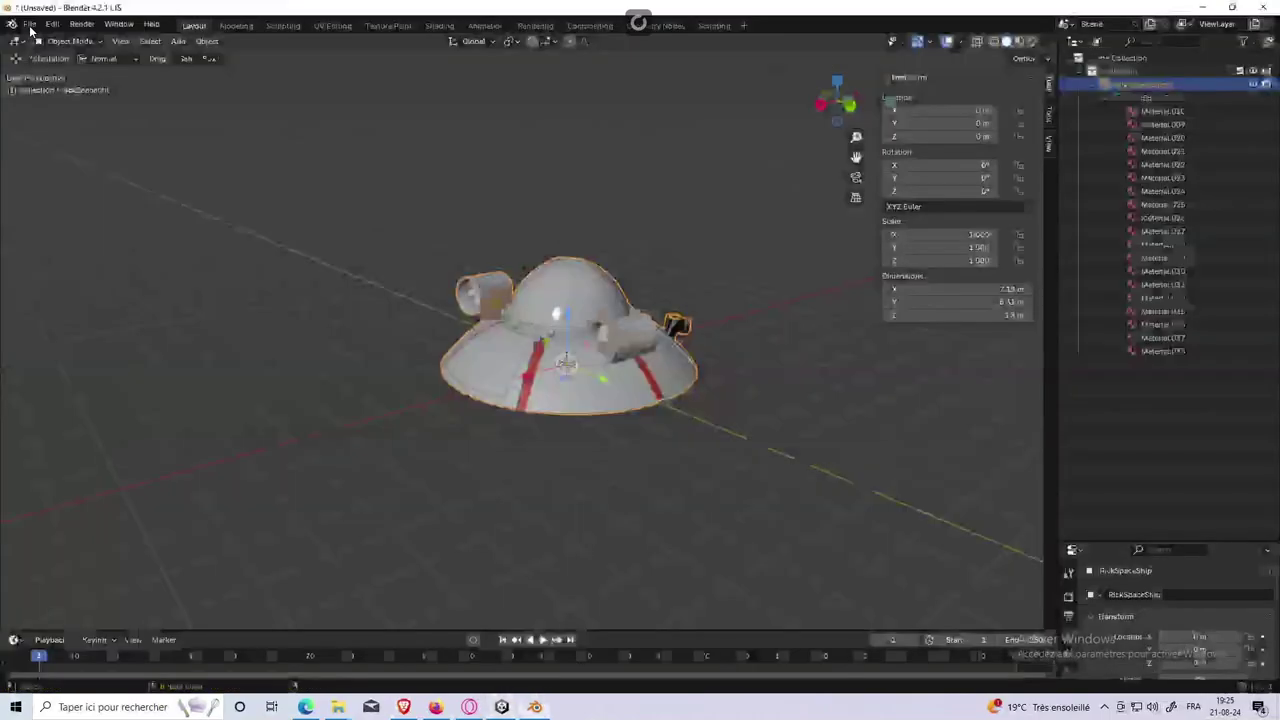
# Step: Start an FBX export of the saucer from Blender's File menu, then switch to Unity
pyautogui.click(31, 26)
pyautogui.moveTo(51, 226)
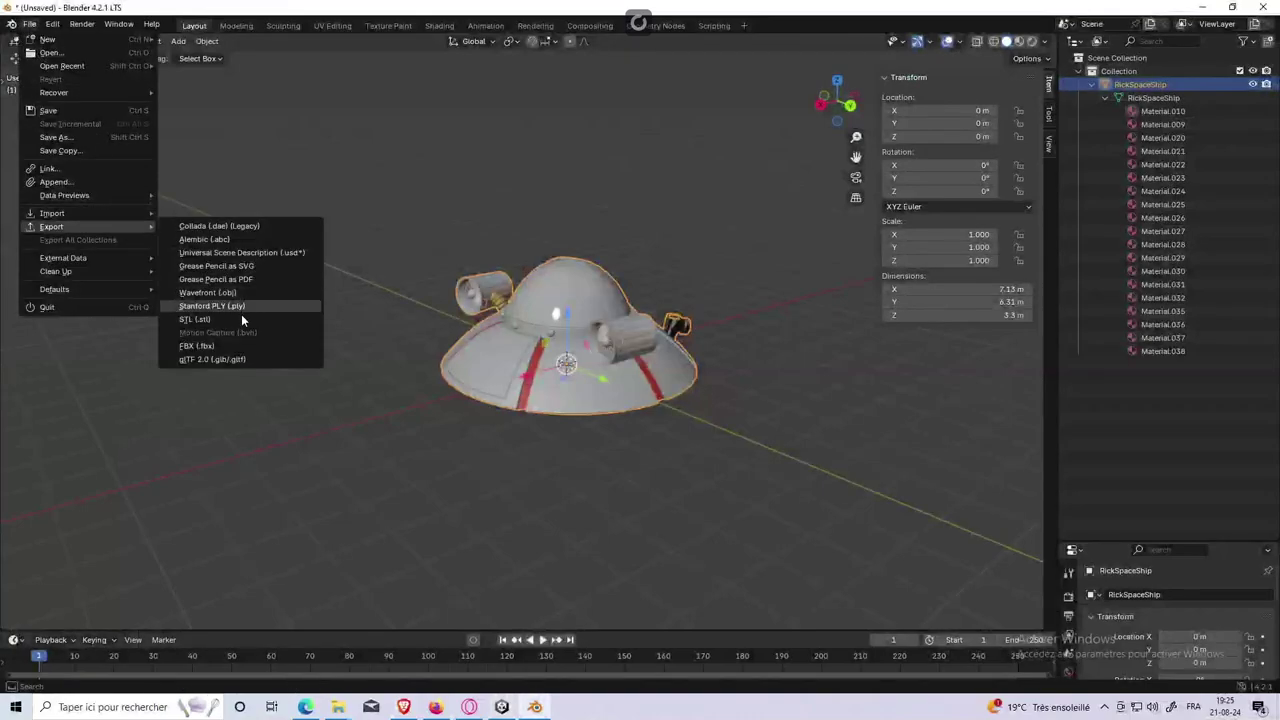
pyautogui.click(231, 346)
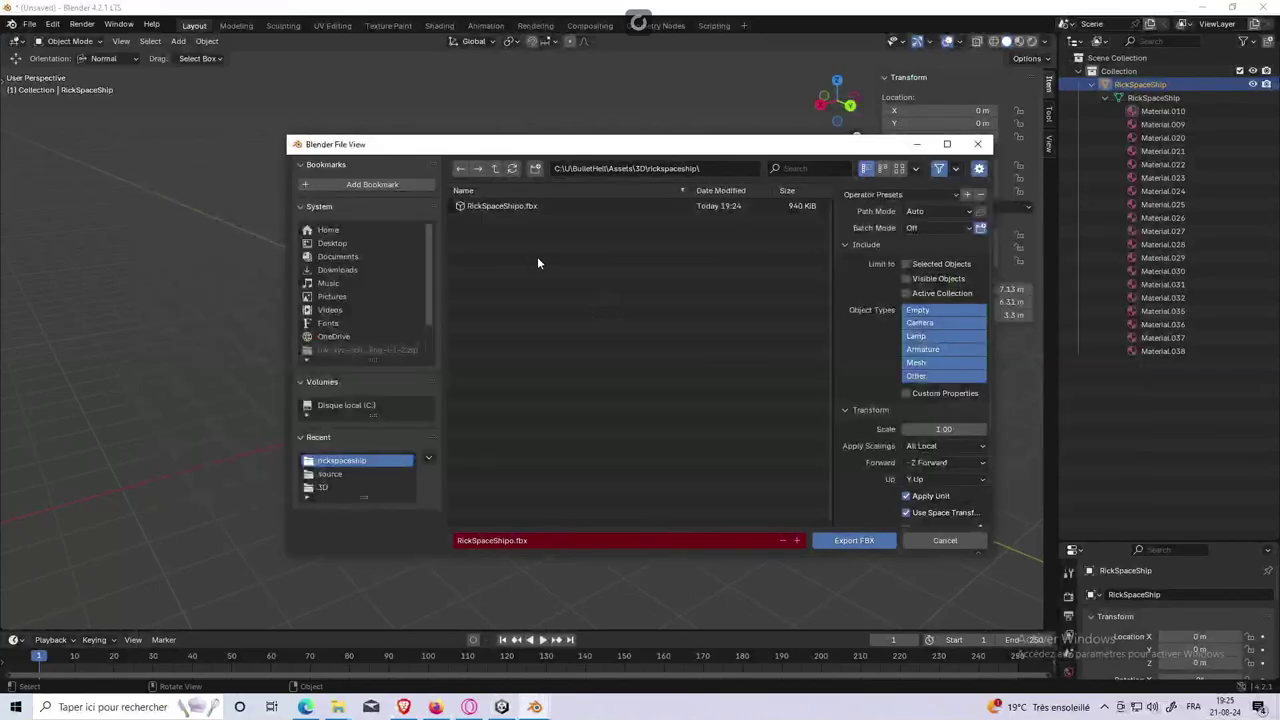
pyautogui.hotkey('alt', 'Tab')
# Step: Create an empty object in the Hierarchy named SpaceShipRick
pyautogui.click(55, 373)
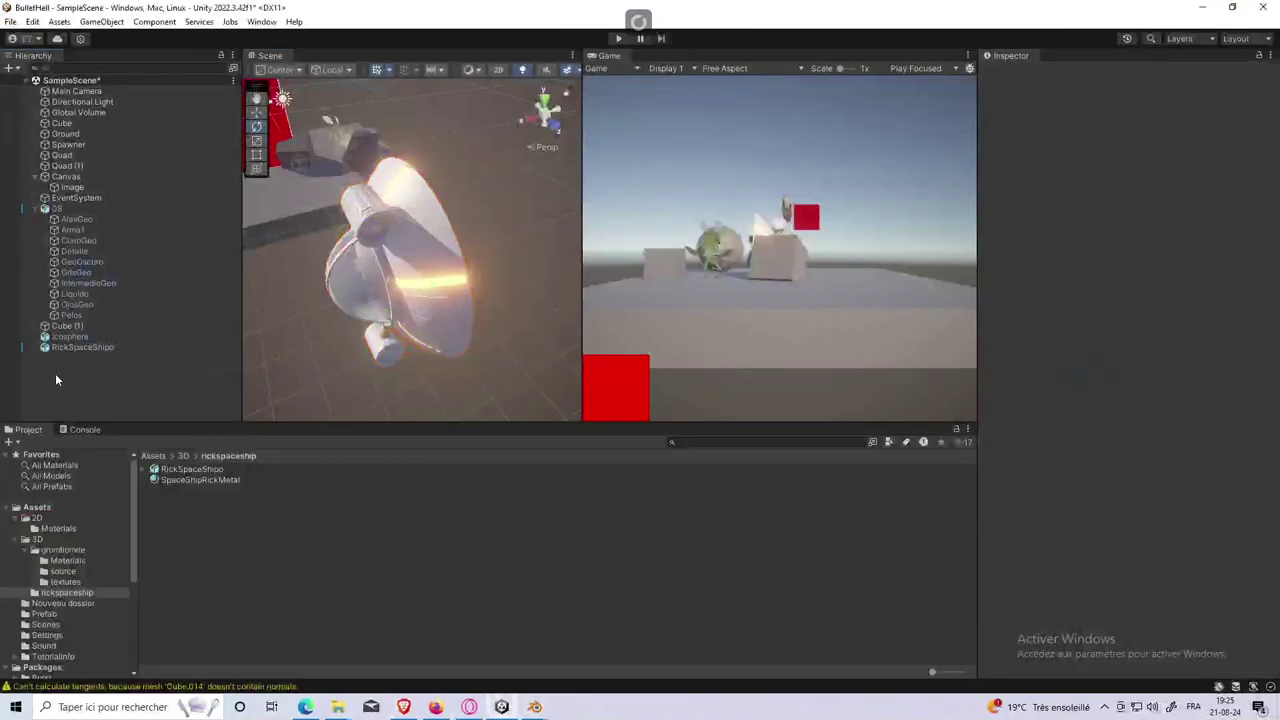
pyautogui.rightClick(55, 373)
pyautogui.click(113, 191)
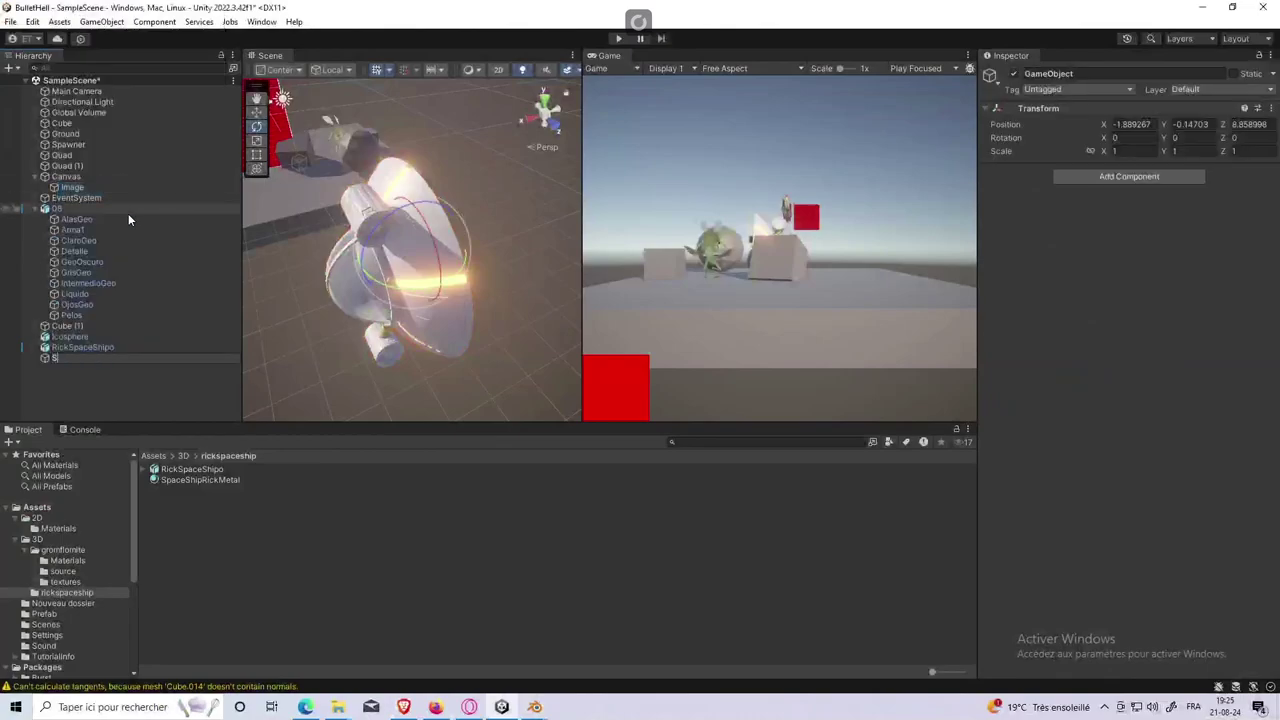
pyautogui.write('SpaceShipRick')
pyautogui.press('Return')
# Step: Set the position of SpaceShipRick and RickSpaceShipo to 0, 0, 0 and frame them
pyautogui.click(108, 346)
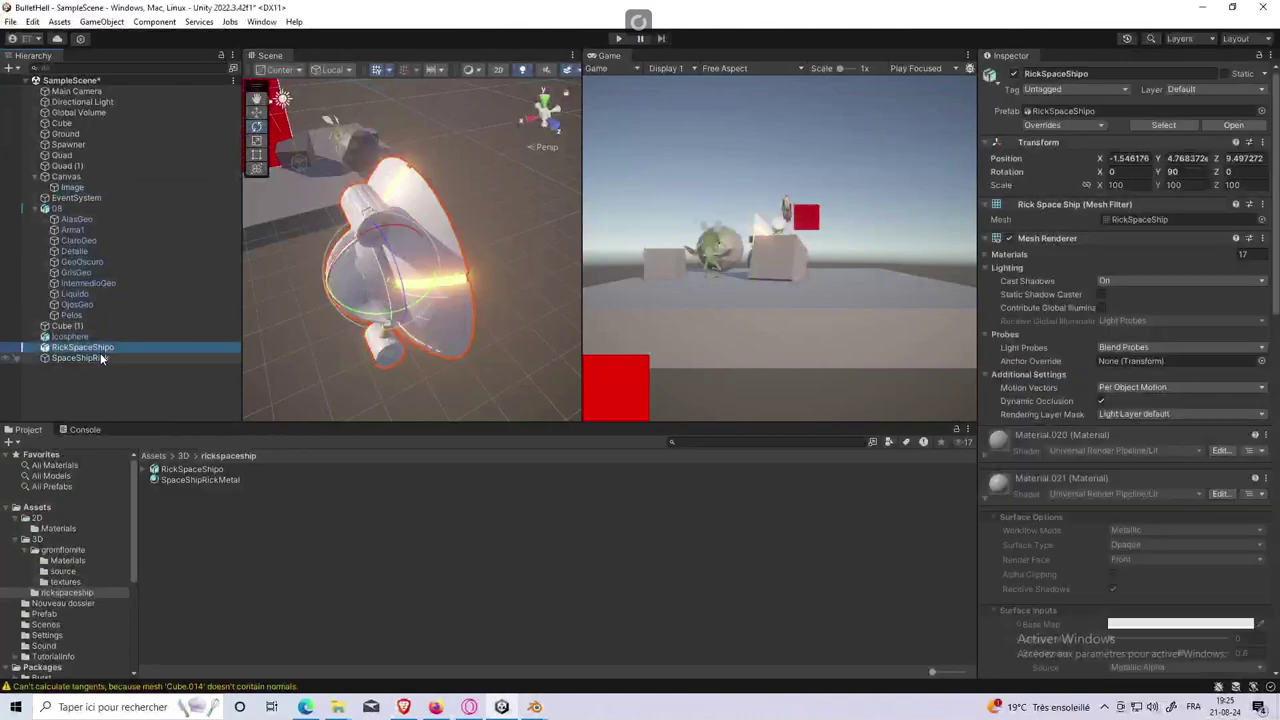
pyautogui.click(100, 357)
pyautogui.keyDown('ctrl'); pyautogui.click(108, 347); pyautogui.keyUp('ctrl')
pyautogui.click(1130, 124)
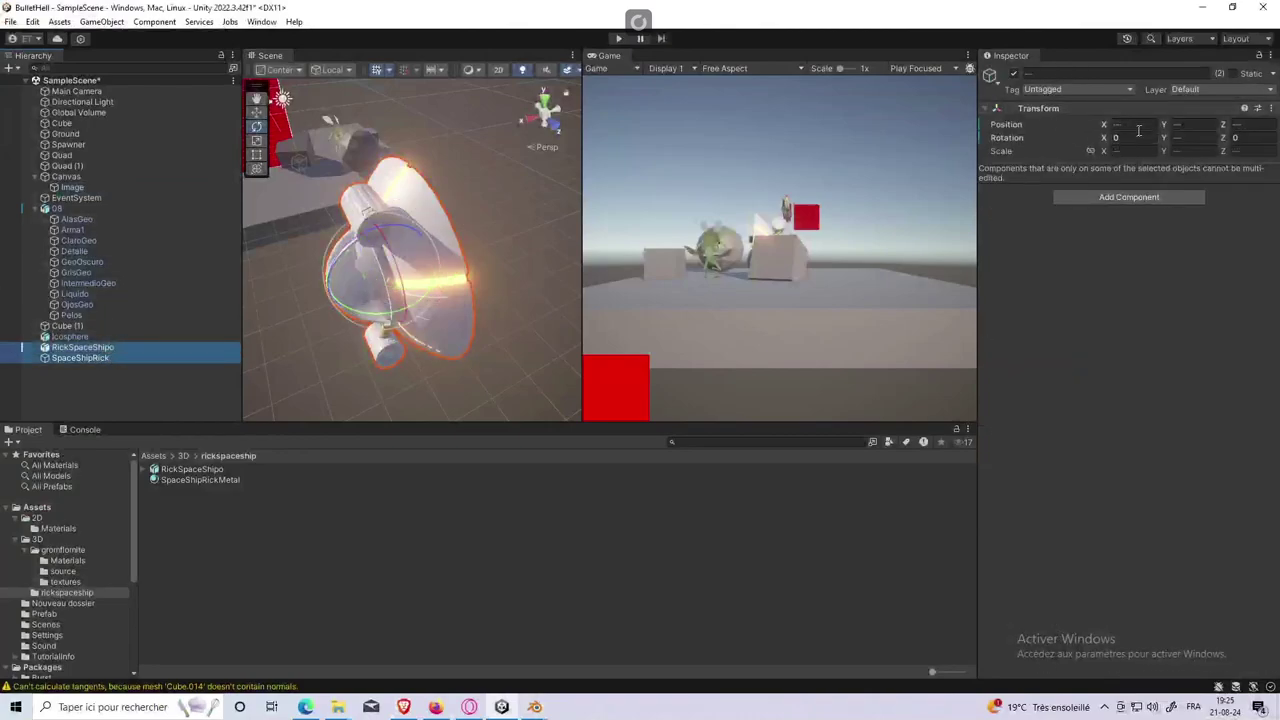
pyautogui.write('0')
pyautogui.click(1205, 124)
pyautogui.write('0')
pyautogui.press('Tab')
pyautogui.write('0')
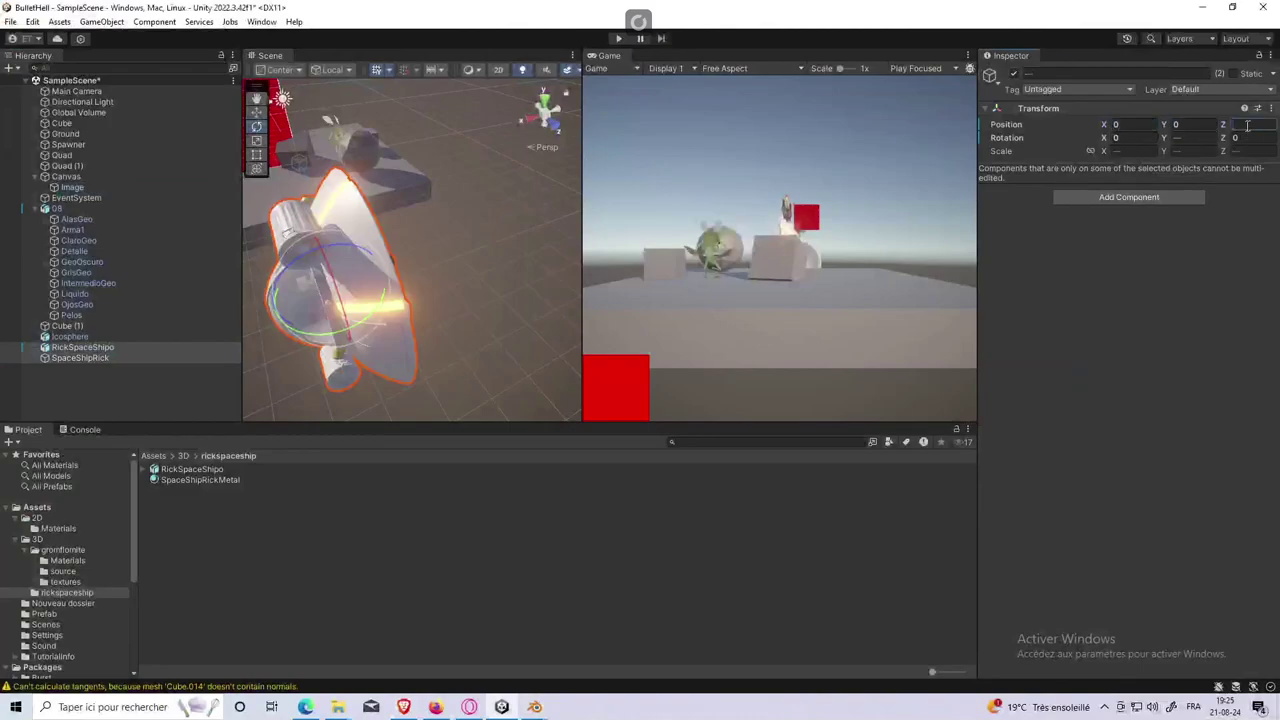
pyautogui.press('Return')
pyautogui.press('f')
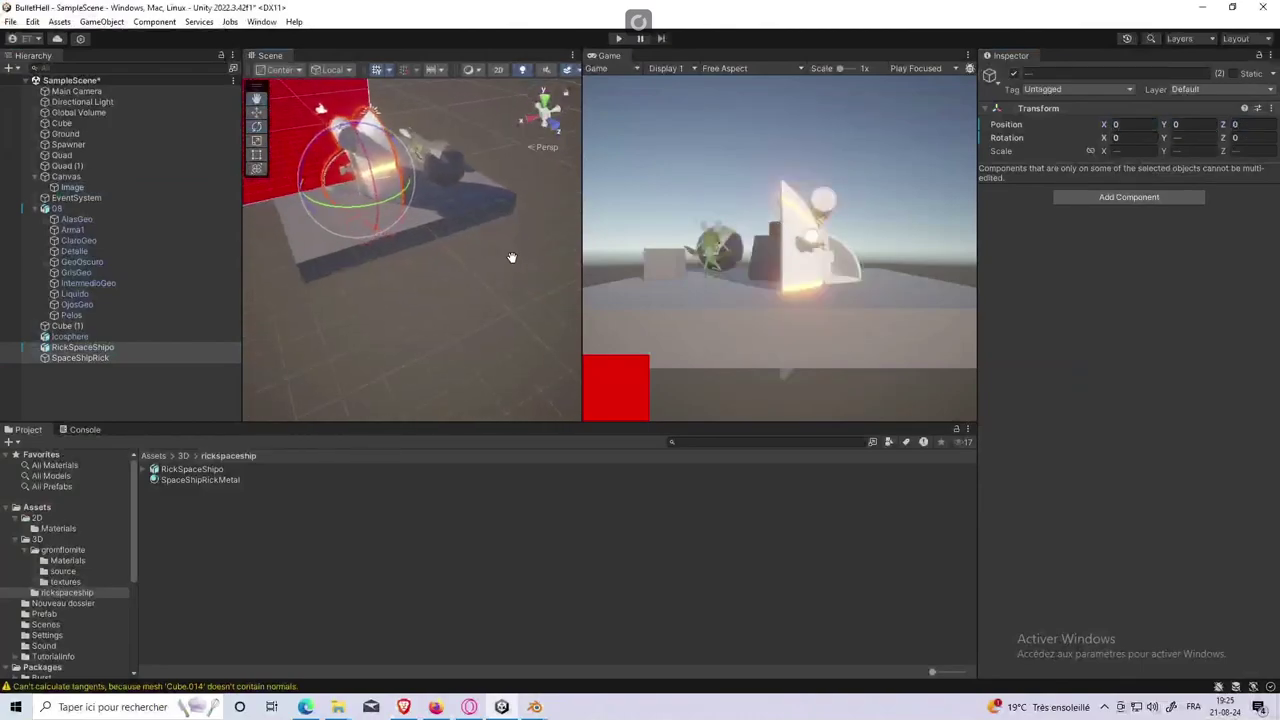
pyautogui.keyDown('ctrl'); pyautogui.click(141, 347); pyautogui.keyUp('ctrl')
pyautogui.click(132, 346)
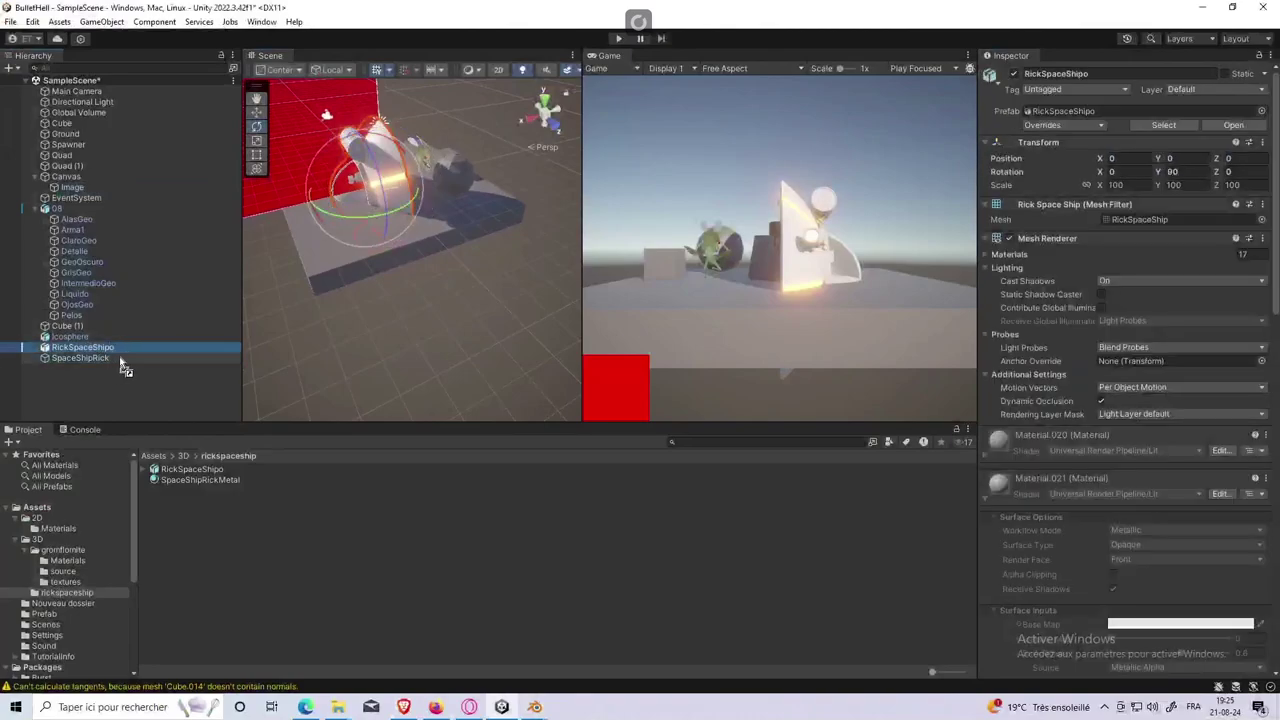
# Step: Parent RickSpaceShipo under SpaceShipRick and move SpaceShipRick toward the camera
pyautogui.moveTo(111, 342); pyautogui.dragTo(93, 357)
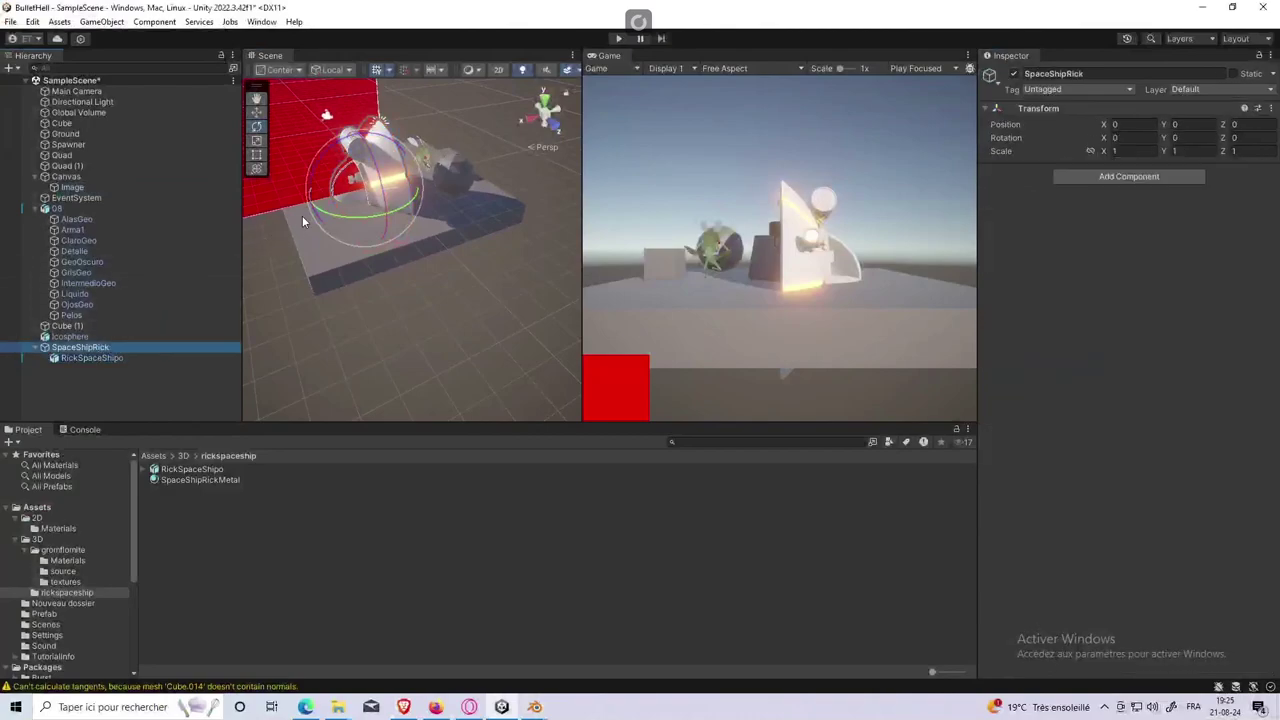
pyautogui.click(350, 135)
pyautogui.press('w')
pyautogui.moveTo(375, 165); pyautogui.dragTo(467, 305)
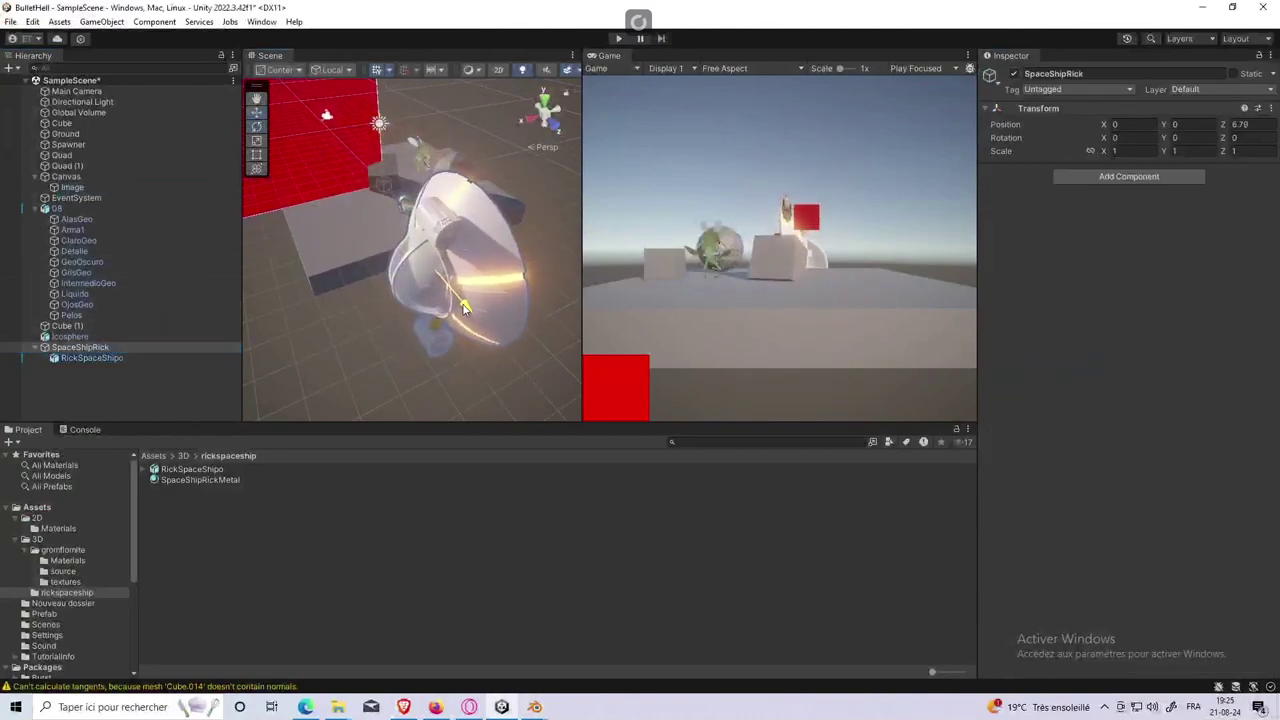
# Step: Rotate RickSpaceShipo upright and scale it down to about 59
pyautogui.click(106, 359)
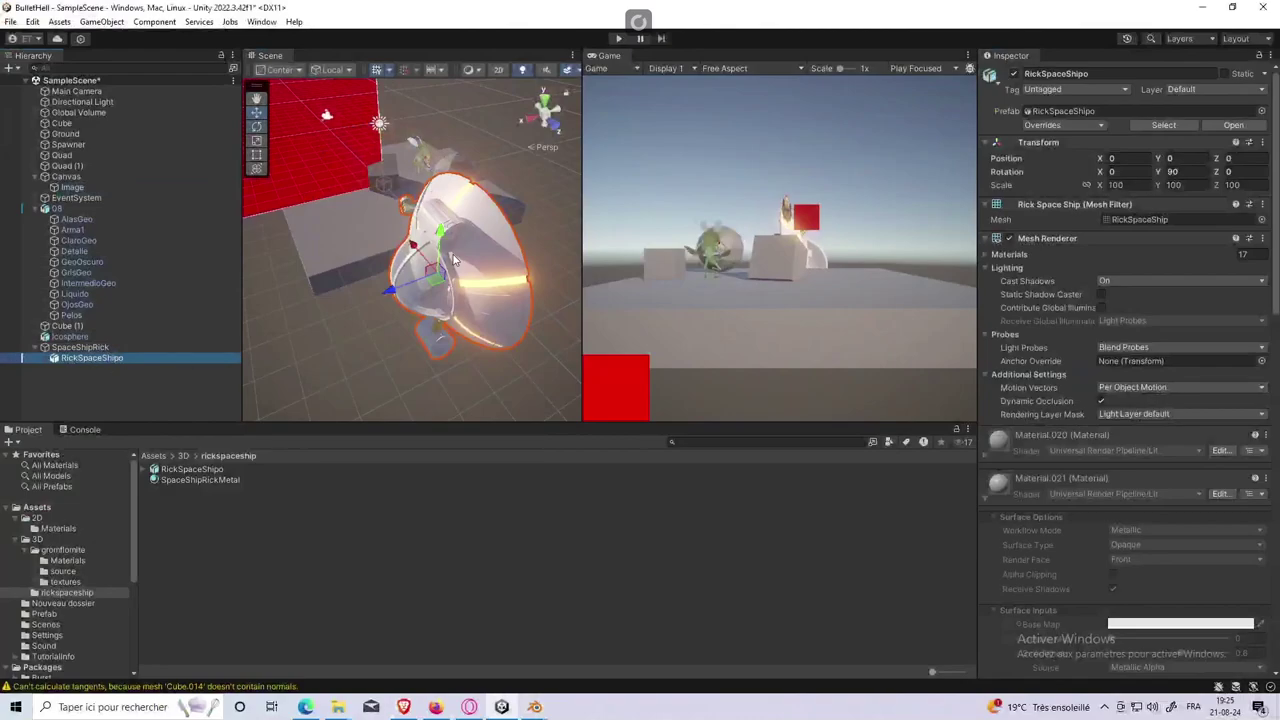
pyautogui.press('e')
pyautogui.moveTo(454, 261); pyautogui.dragTo(615, 194)
pyautogui.press('r')
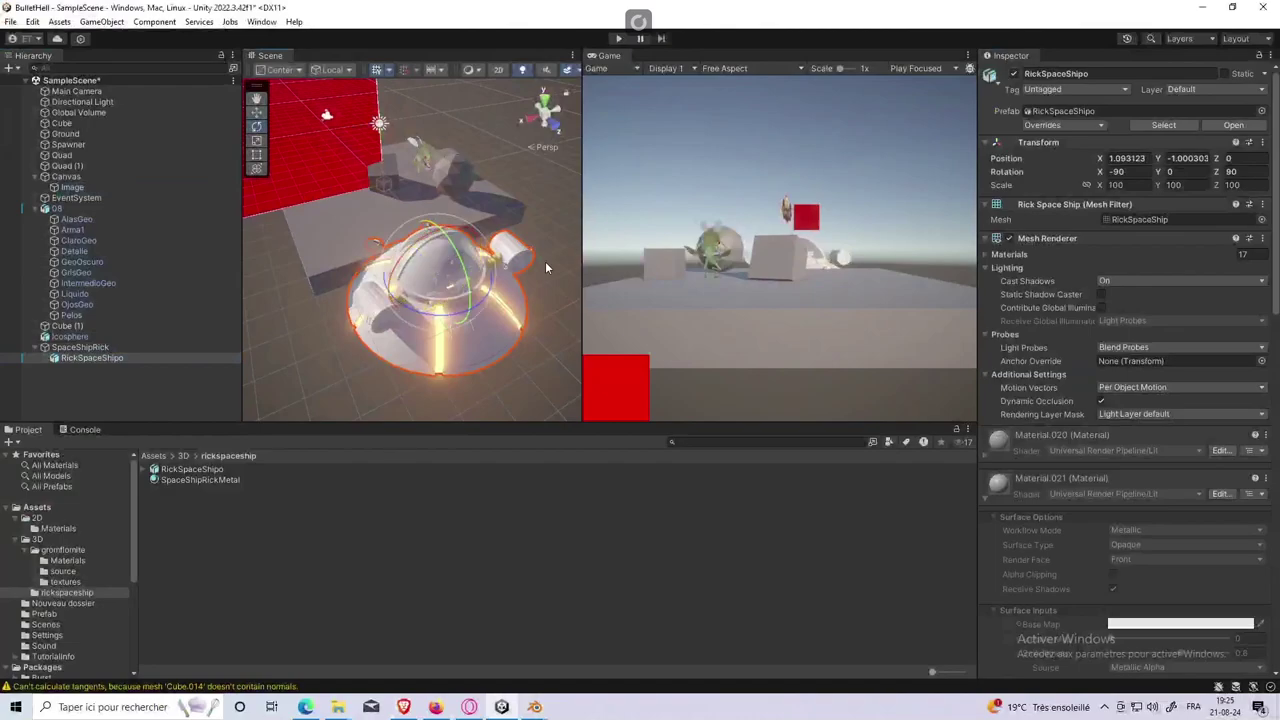
pyautogui.scroll(1, 470, 270)
pyautogui.moveTo(437, 272); pyautogui.dragTo(430, 300)
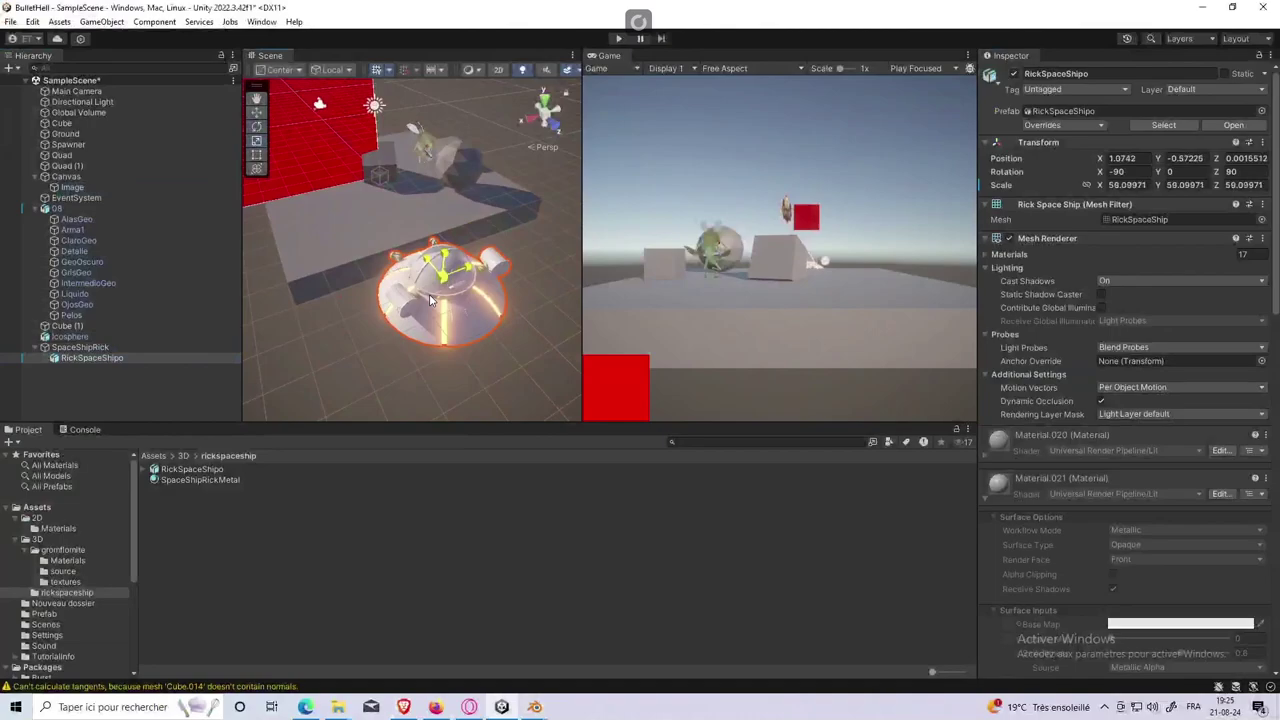
pyautogui.click(540, 342)
pyautogui.moveTo(540, 342)
pyautogui.mouseDown(button='right')
pyautogui.moveTo(543, 241)
pyautogui.moveTo(488, 239)
pyautogui.mouseUp(button='right')
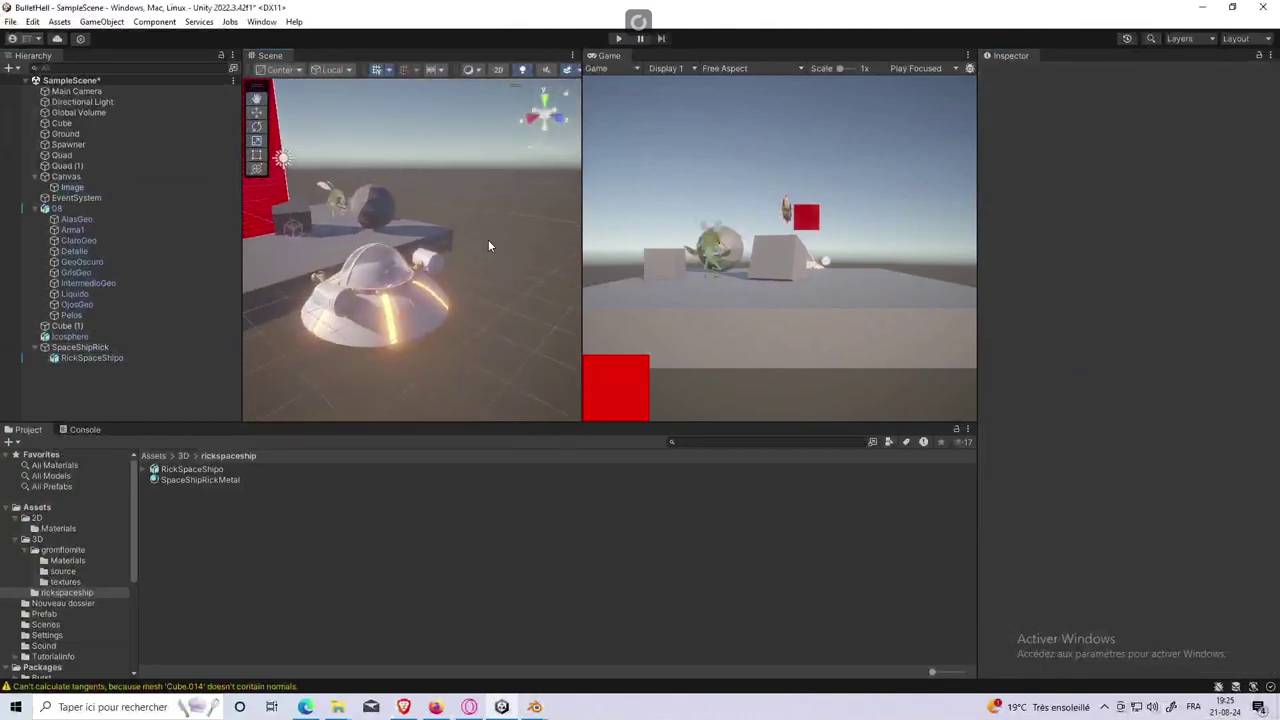
# Step: Drag SpaceShipRick into the rickspaceship folder to save it as a prefab
pyautogui.click(128, 357)
pyautogui.press('Up')
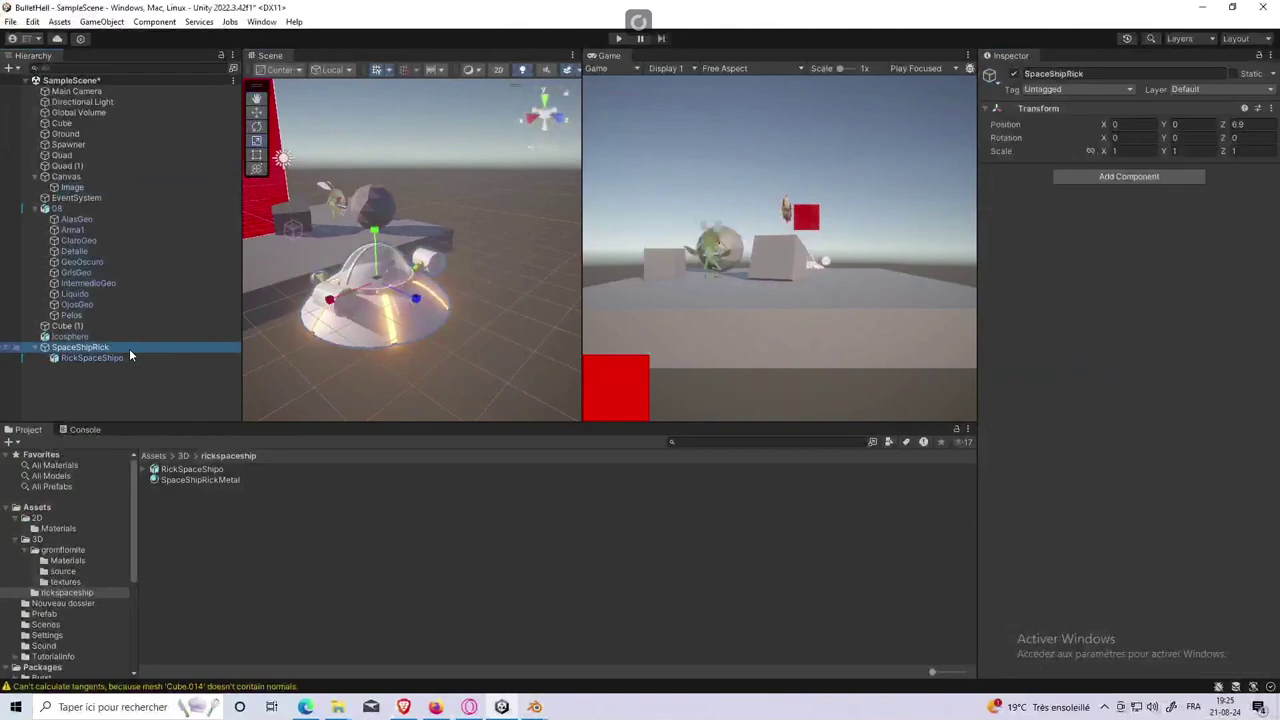
pyautogui.moveTo(110, 348); pyautogui.dragTo(255, 550)
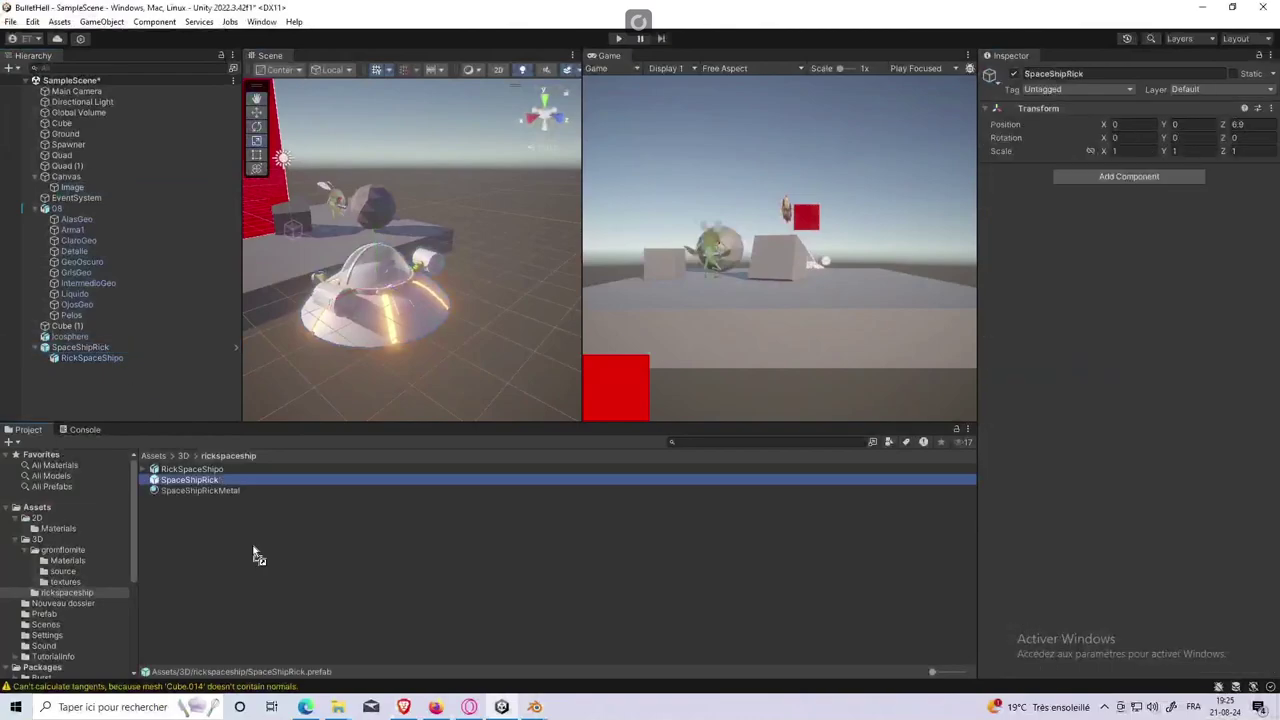
# Step: Select RickSpaceShipo and frame it in the Scene view
pyautogui.click(437, 281)
pyautogui.click(437, 288)
pyautogui.press('f')
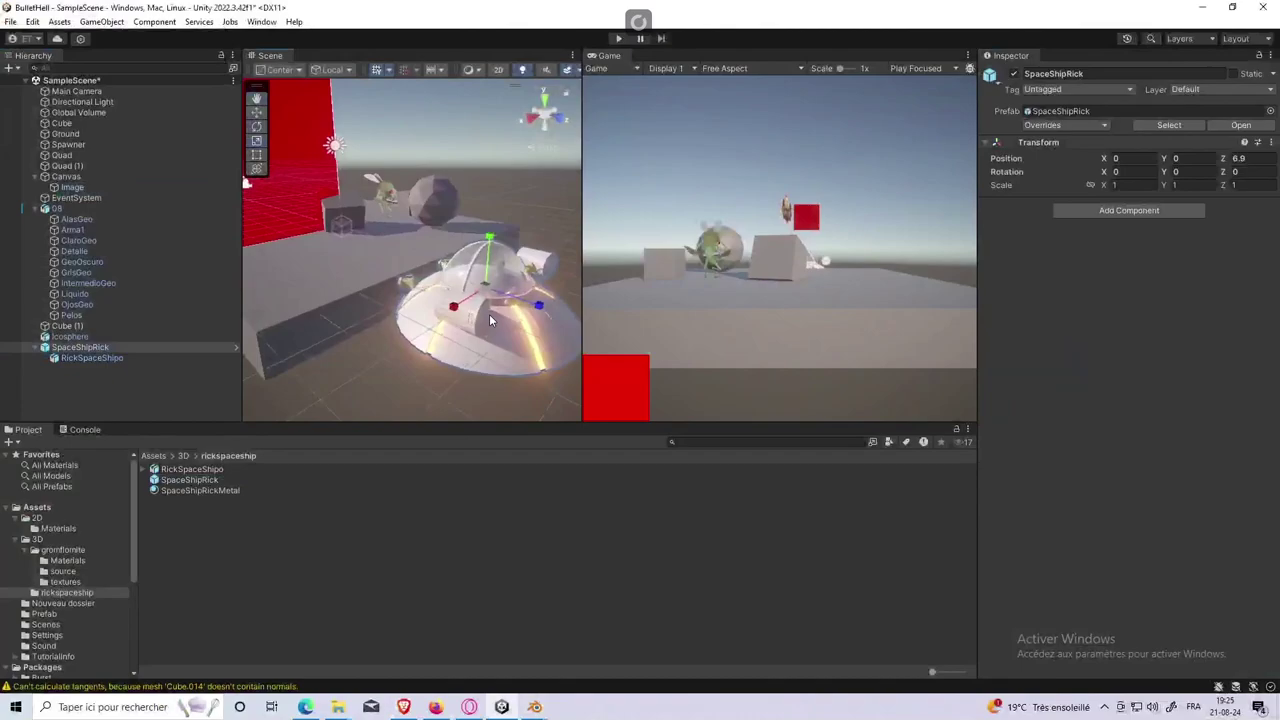
pyautogui.click(122, 361)
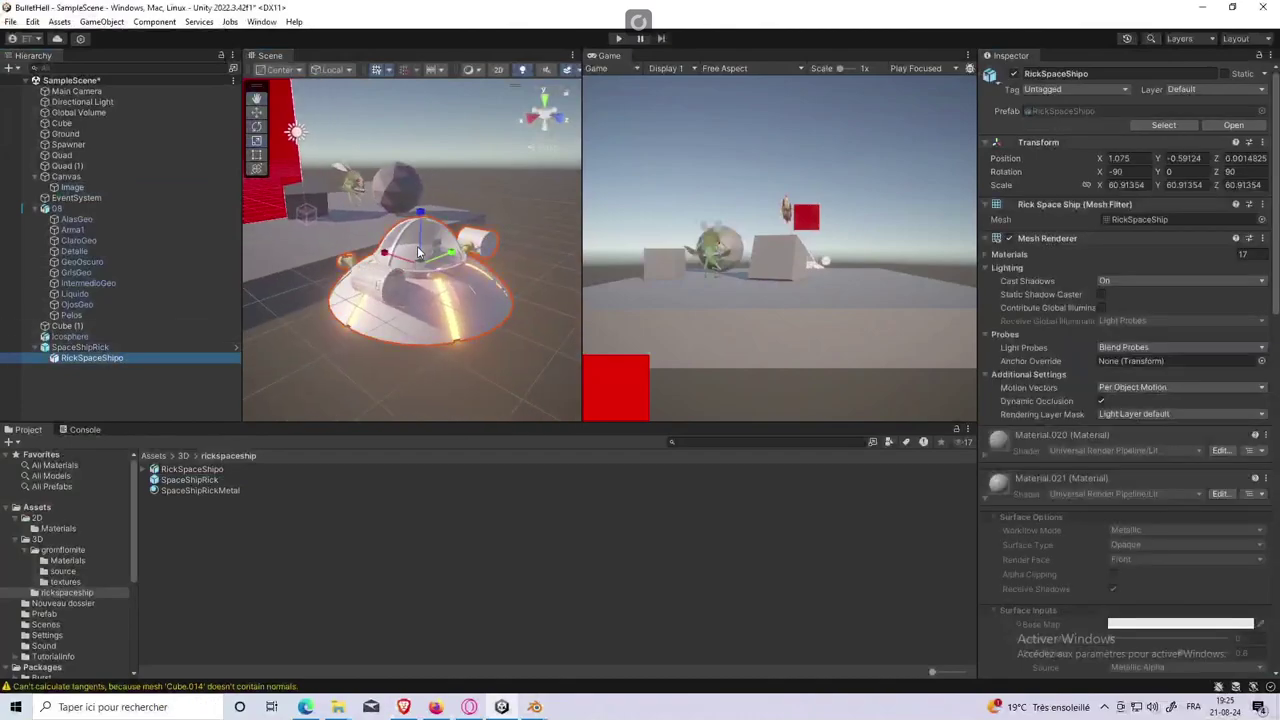
pyautogui.press('f')
pyautogui.moveTo(440, 302)
pyautogui.mouseDown(button='right')
pyautogui.moveTo(474, 335)
pyautogui.moveTo(436, 306)
pyautogui.mouseUp(button='right')
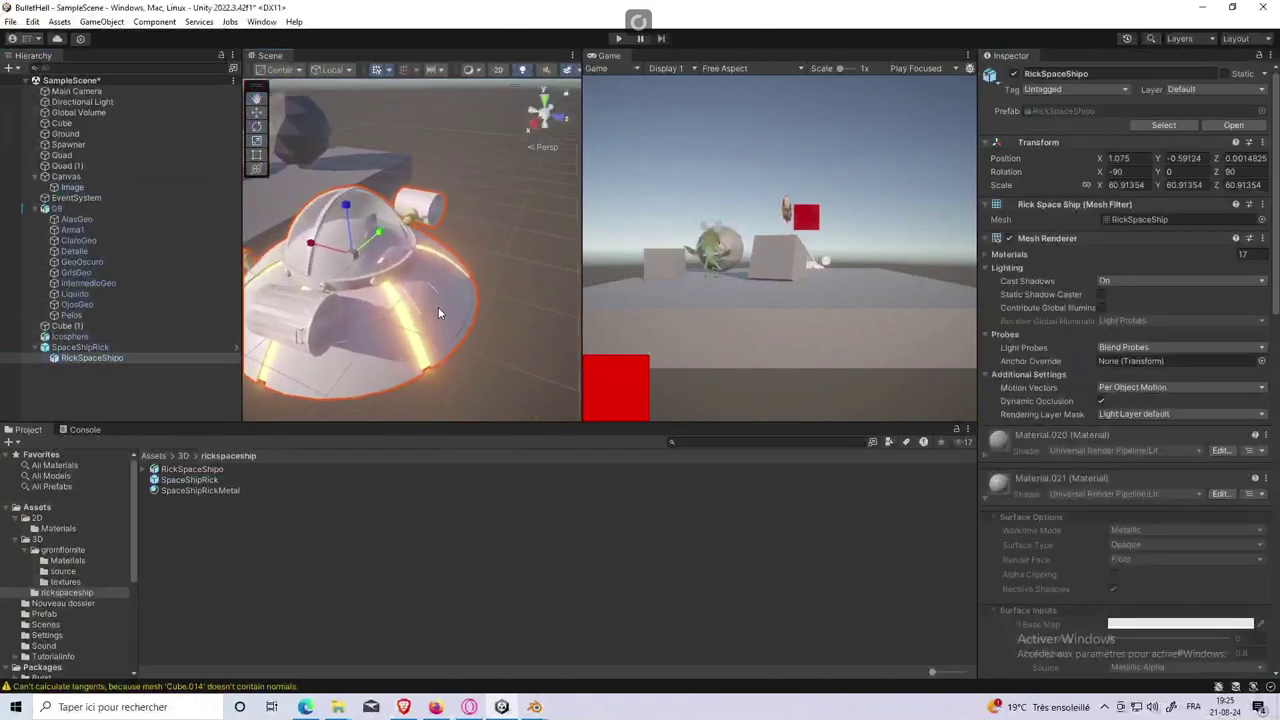
# Step: Zoom and orbit around the placed saucer, then close Blender's export File View
pyautogui.scroll(2, 508, 305)
pyautogui.scroll(3, 508, 305)
pyautogui.moveTo(508, 305)
pyautogui.keyDown('alt'); pyautogui.mouseDown()
pyautogui.moveTo(381, 304)
pyautogui.moveTo(441, 287)
pyautogui.mouseUp(); pyautogui.keyUp('alt')
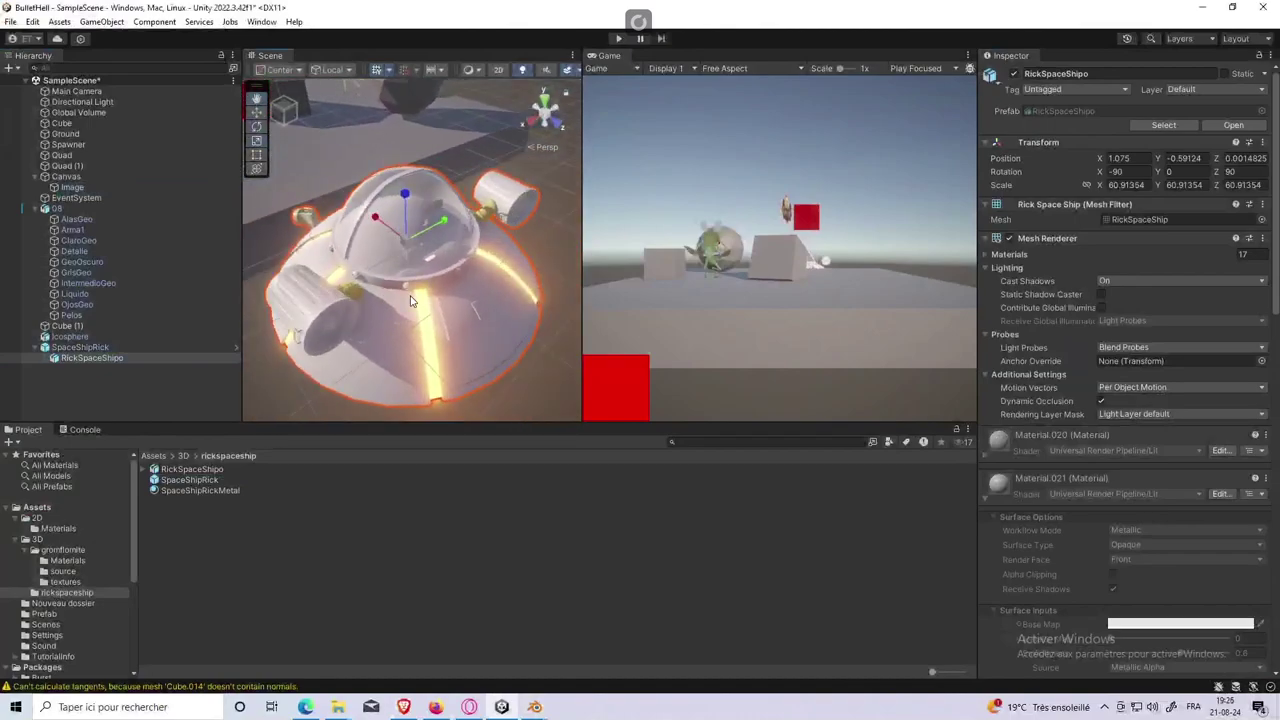
pyautogui.scroll(-2, 459, 288)
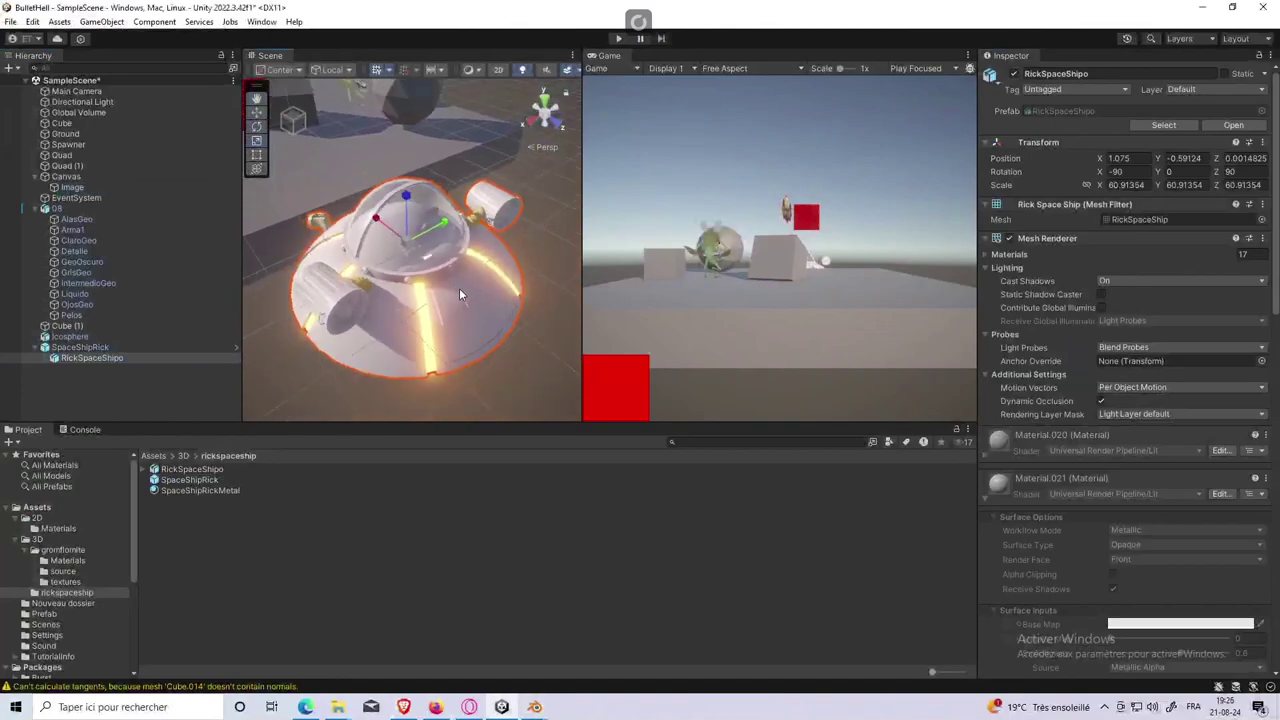
pyautogui.scroll(-2, 459, 288)
pyautogui.moveTo(530, 267)
pyautogui.keyDown('alt'); pyautogui.mouseDown()
pyautogui.moveTo(484, 261)
pyautogui.moveTo(388, 290)
pyautogui.mouseUp(); pyautogui.keyUp('alt')
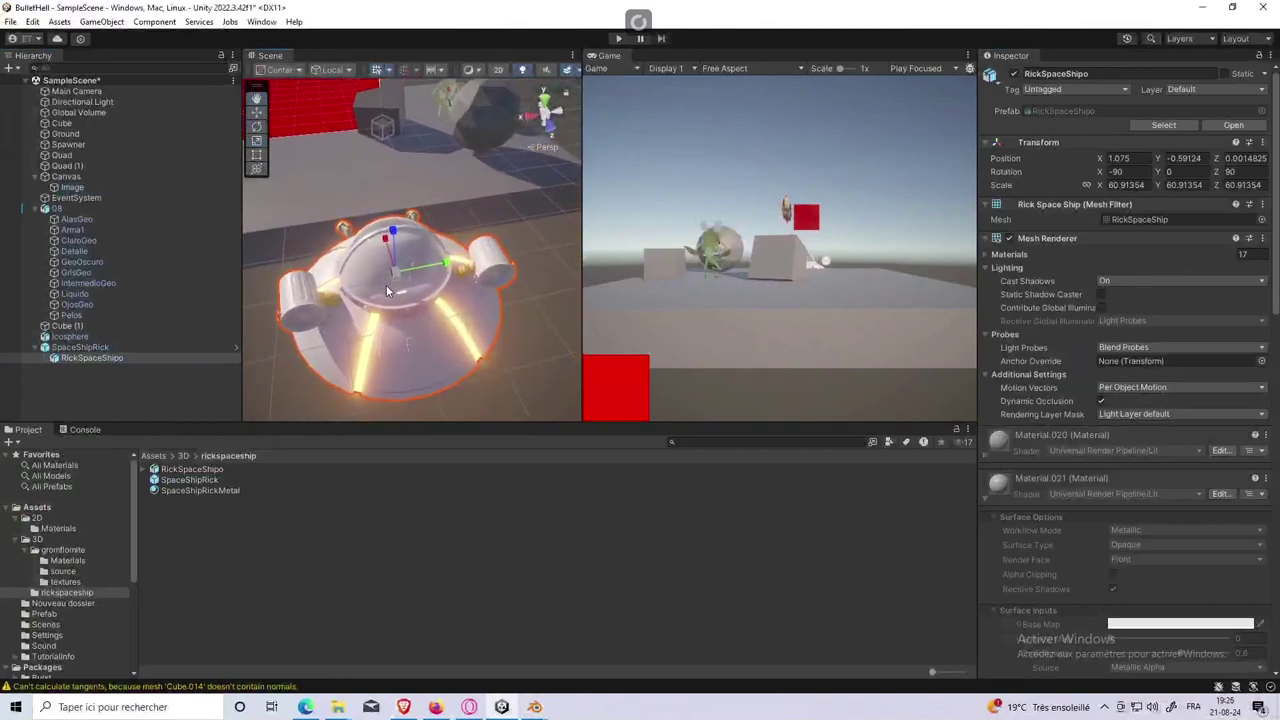
pyautogui.hotkey('alt', 'Tab')
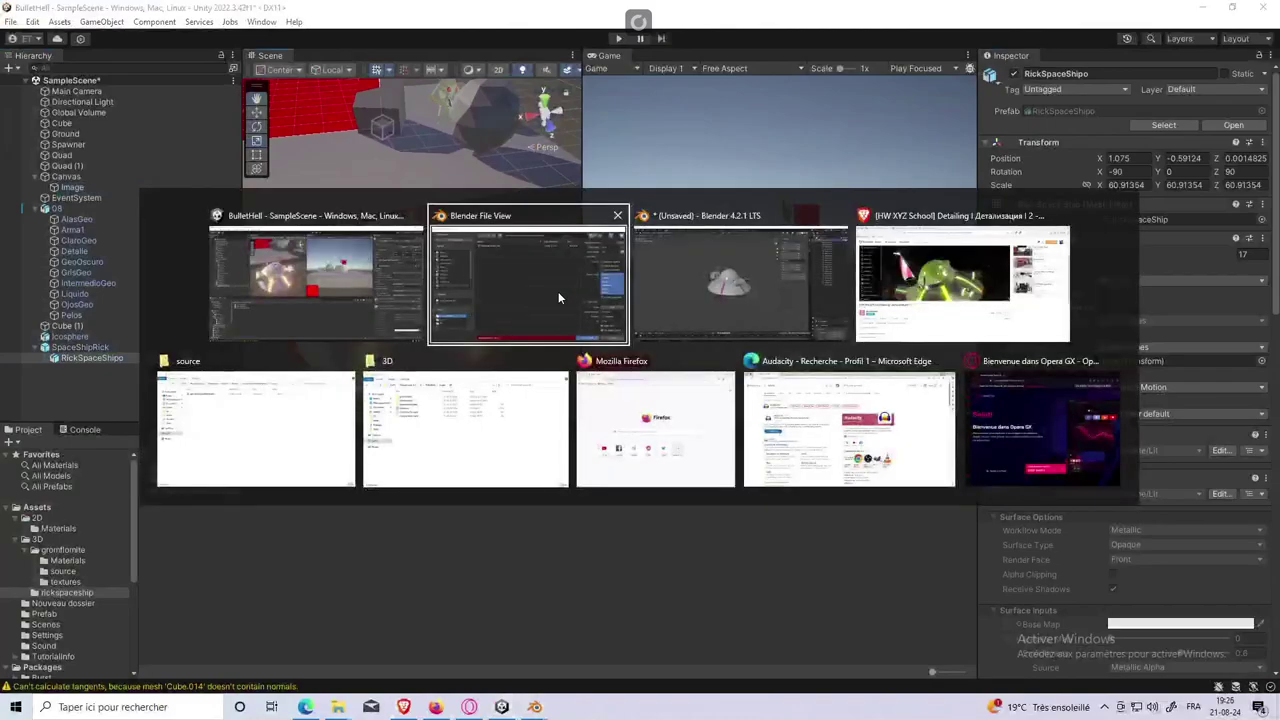
pyautogui.click(977, 145)
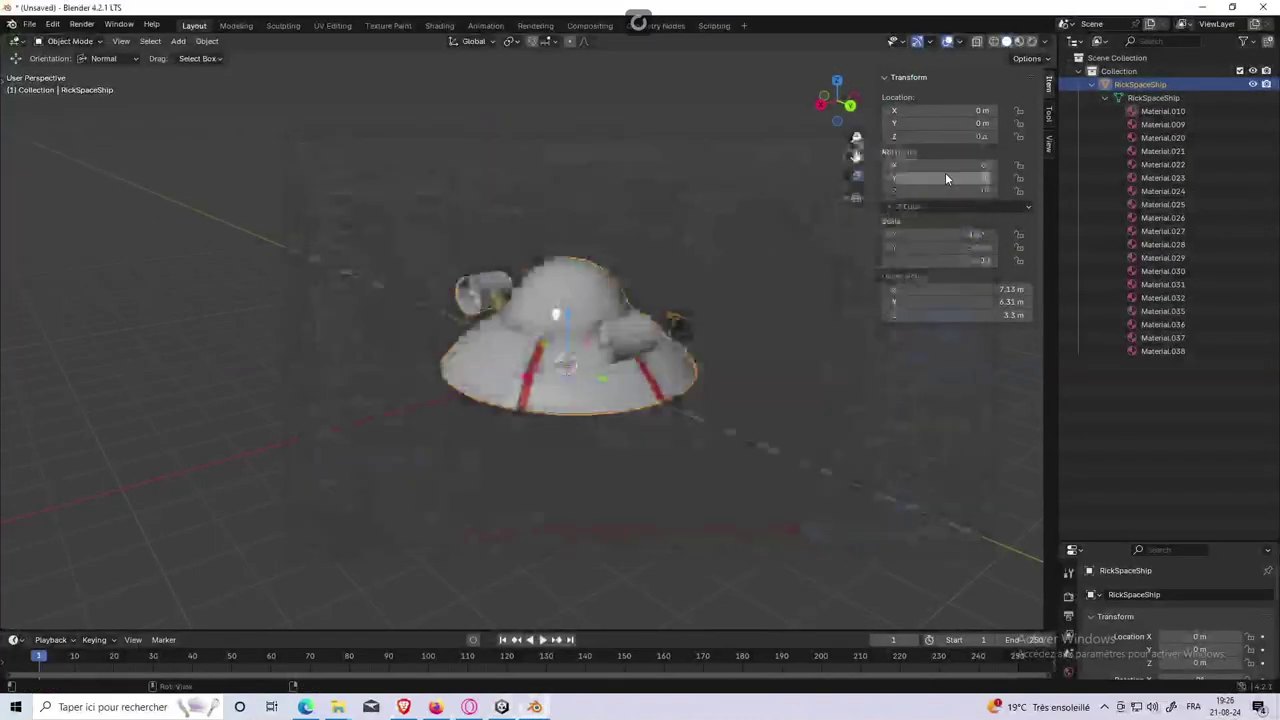